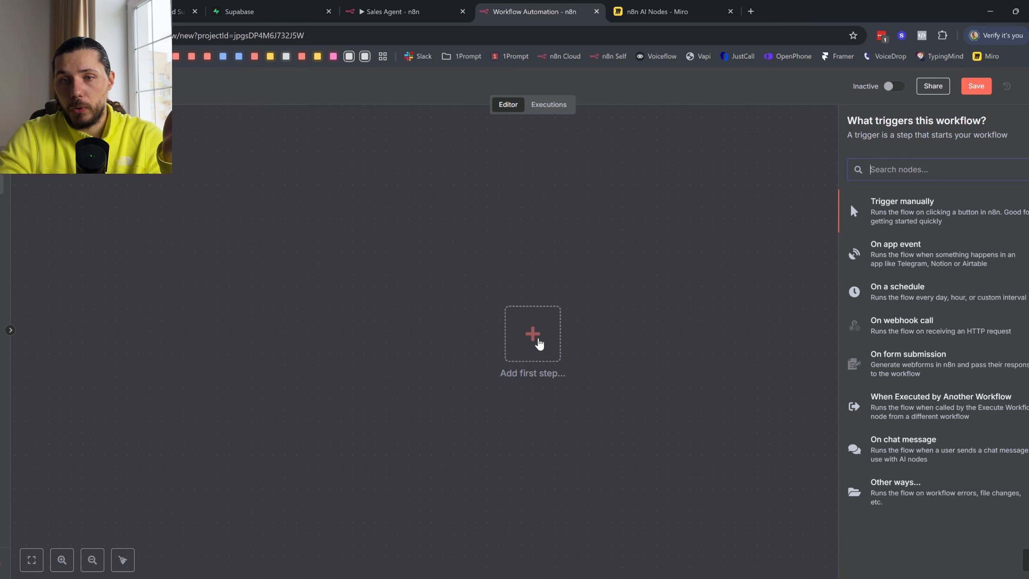
- Add an On chat message trigger to the workflow and send it the test message "hi"
left_click(937, 443)
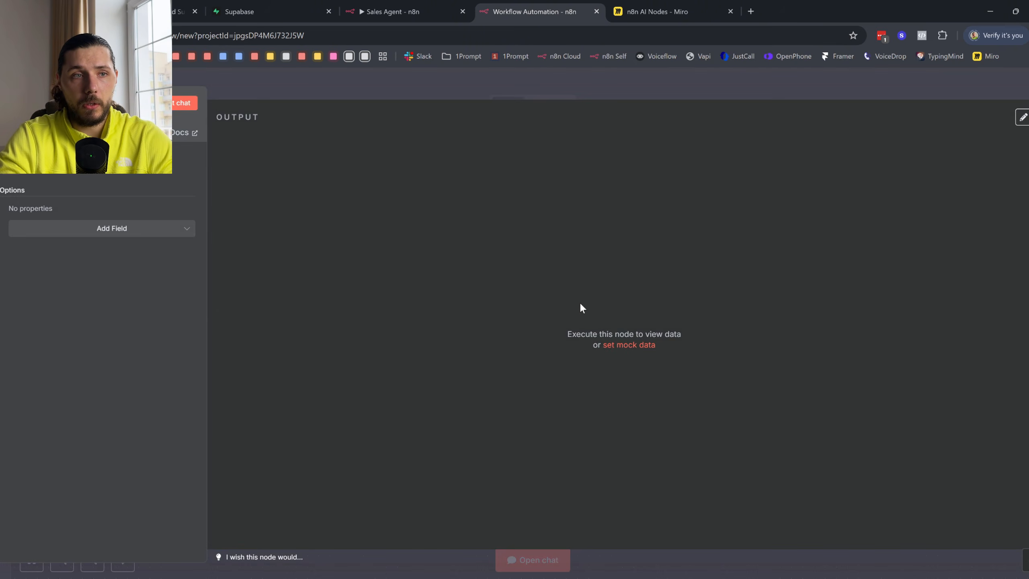
left_click(34, 80)
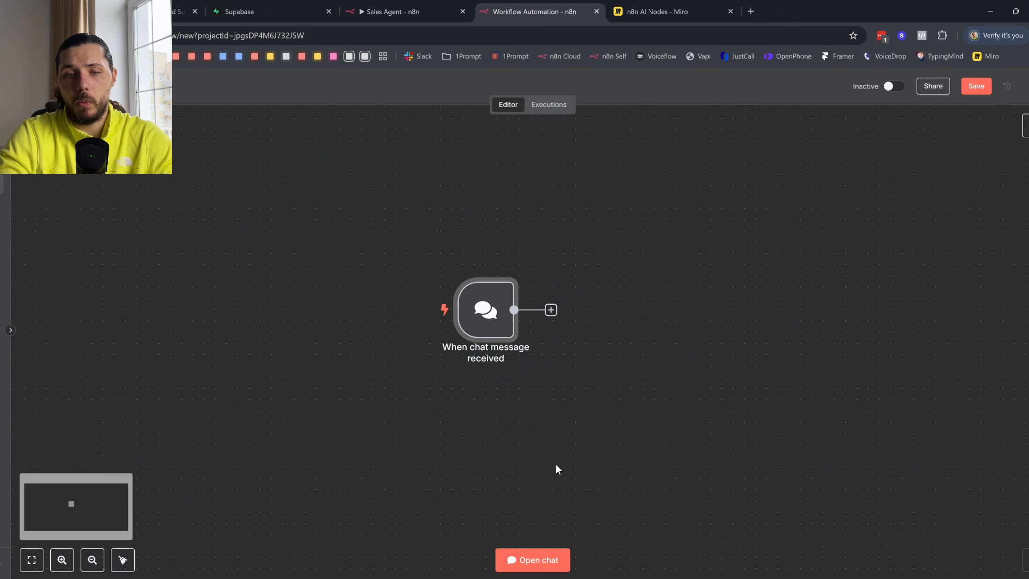
left_click(548, 559)
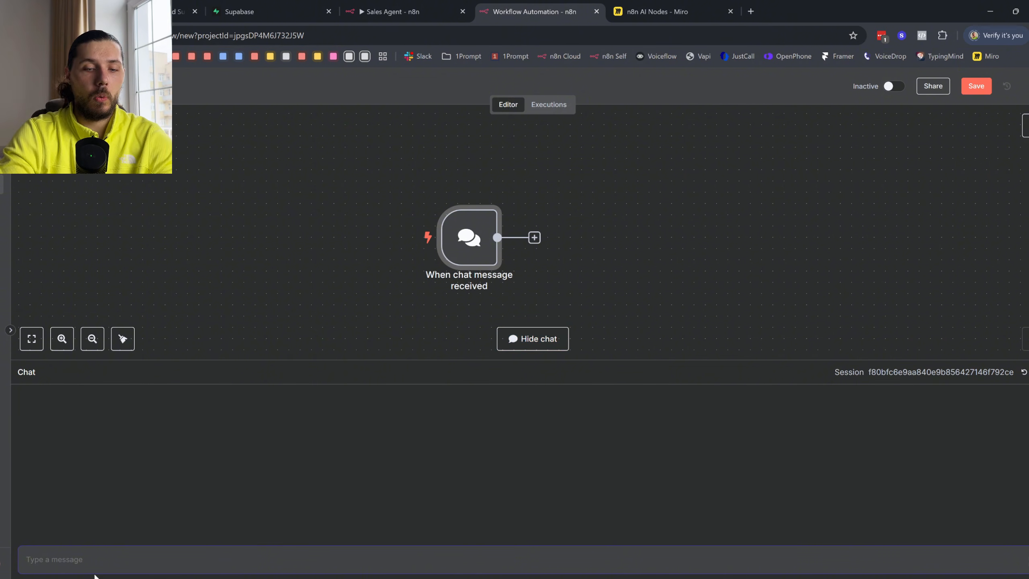
type("hi")
key("Return")
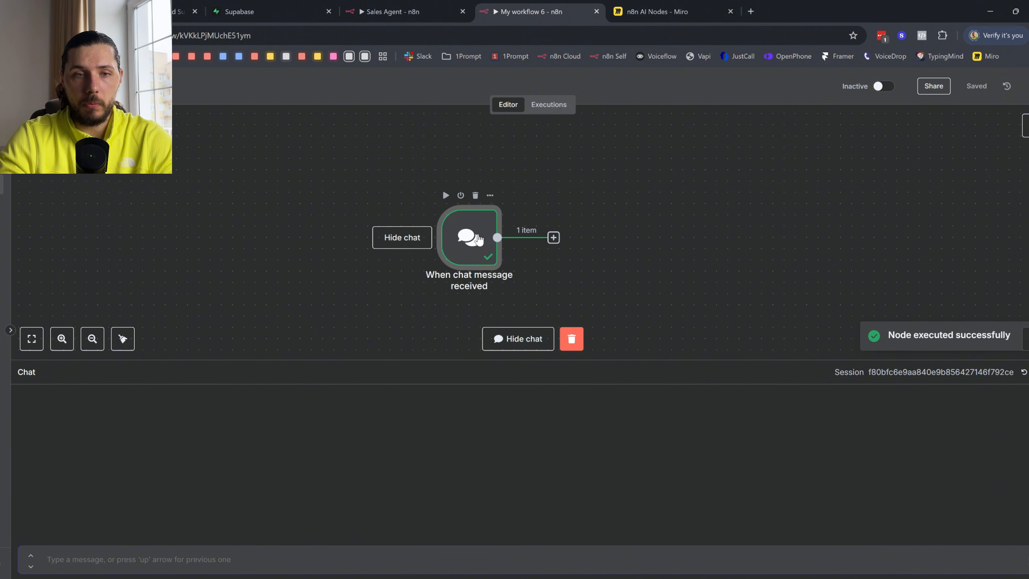
- Inspect the chat trigger's output for the received chat input, then close the node details and the chat
double_click(477, 240)
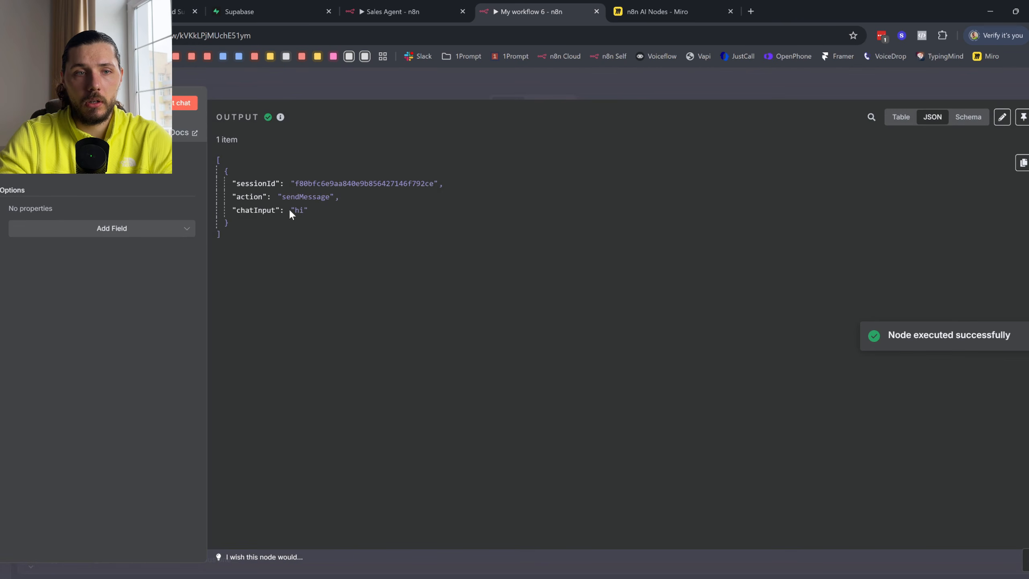
left_click_drag(290, 210, 305, 211)
key("Escape")
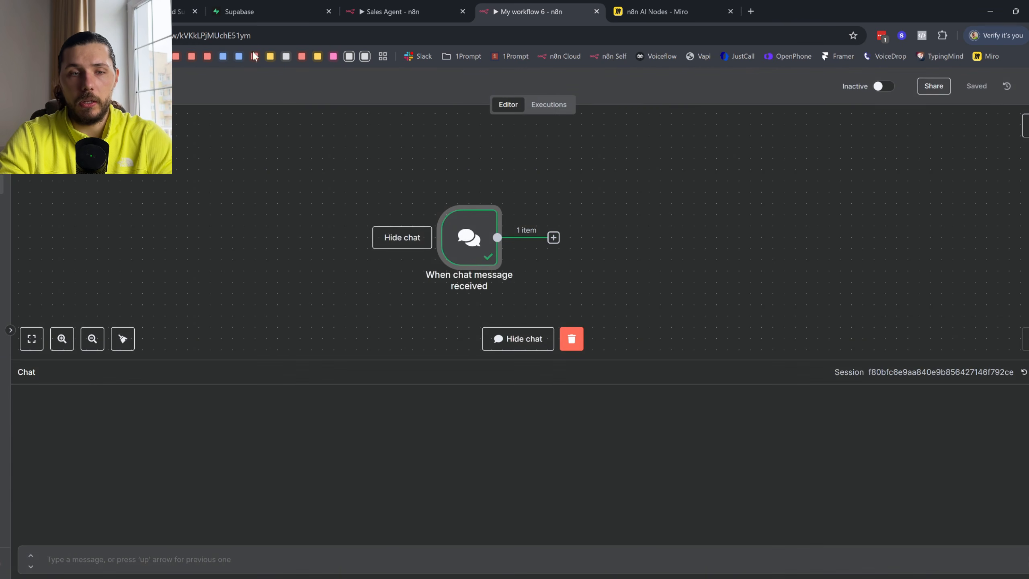
key("c")
scroll(643, 243, "right", 1)
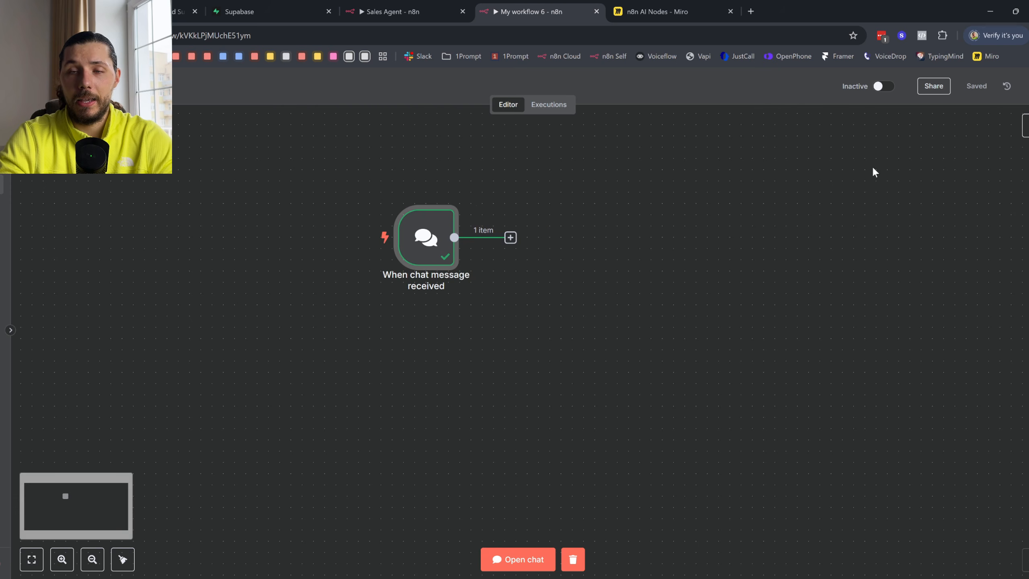
- Open the Advanced AI node list for the step following the chat trigger
left_click(1027, 135)
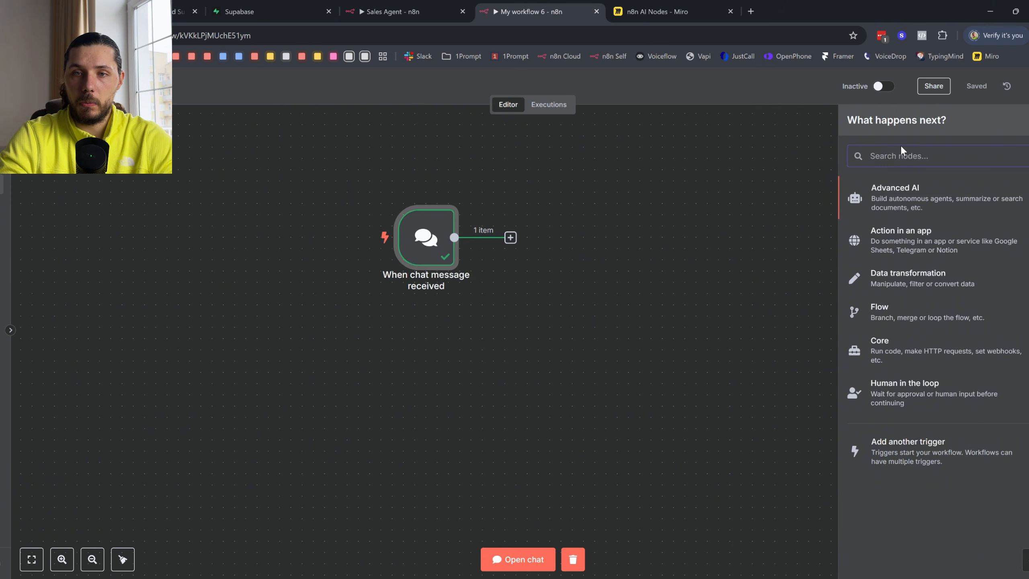
left_click(531, 234)
left_click(510, 237)
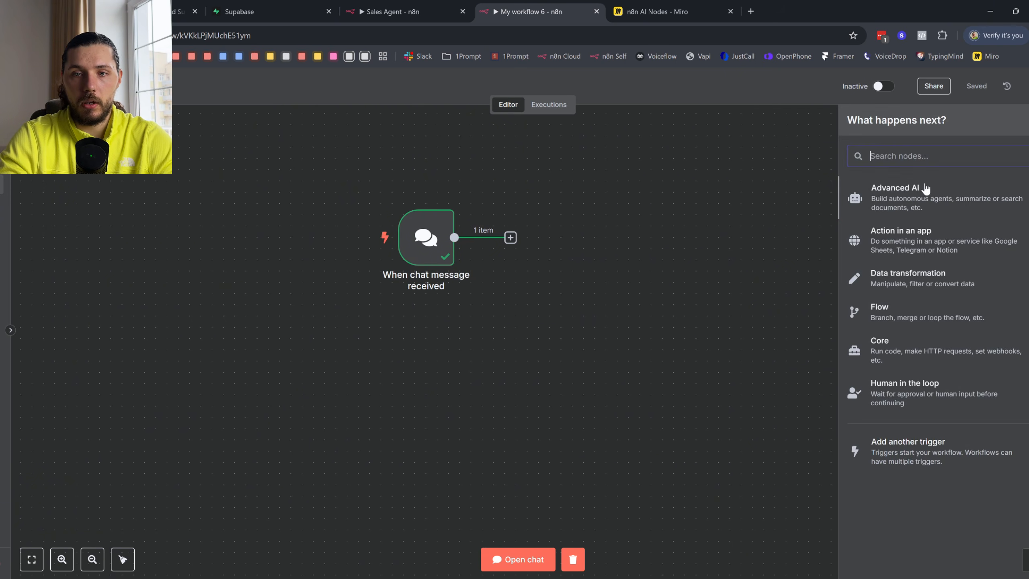
left_click(900, 204)
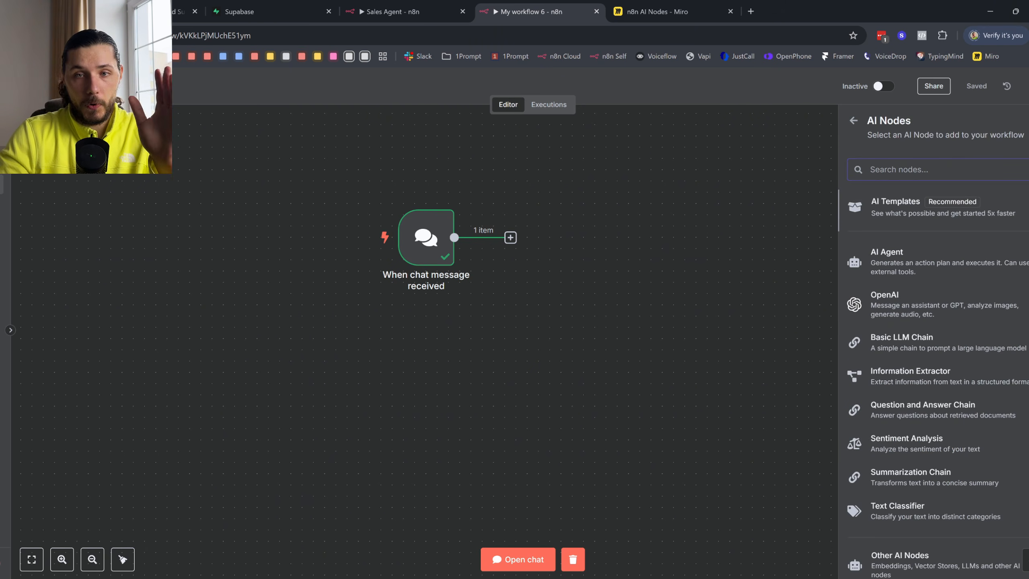
- Open the recommended AI Templates library and look over its search, categories and newcomer section
left_click(906, 210)
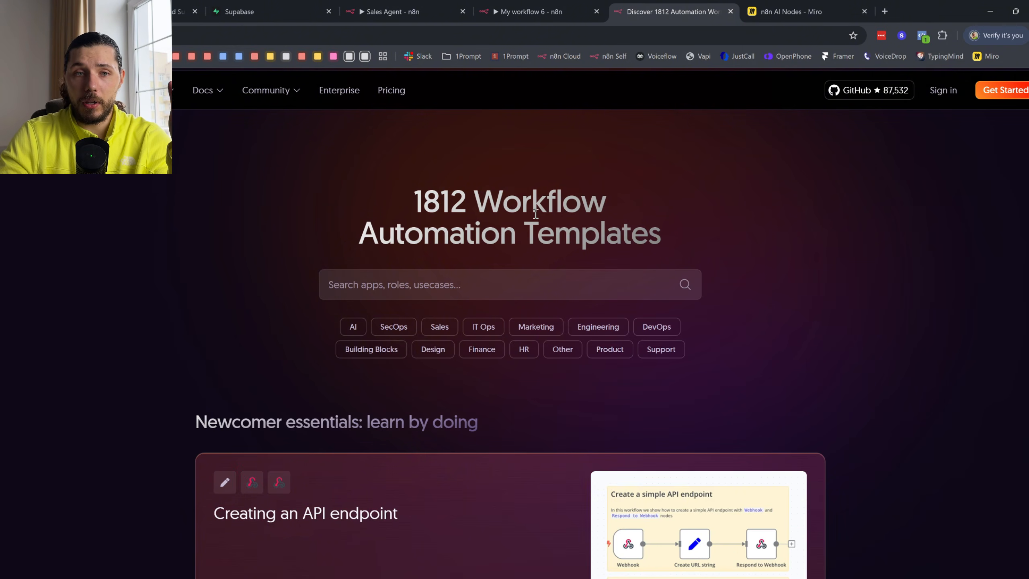
left_click_drag(423, 194, 634, 214)
left_click(689, 221)
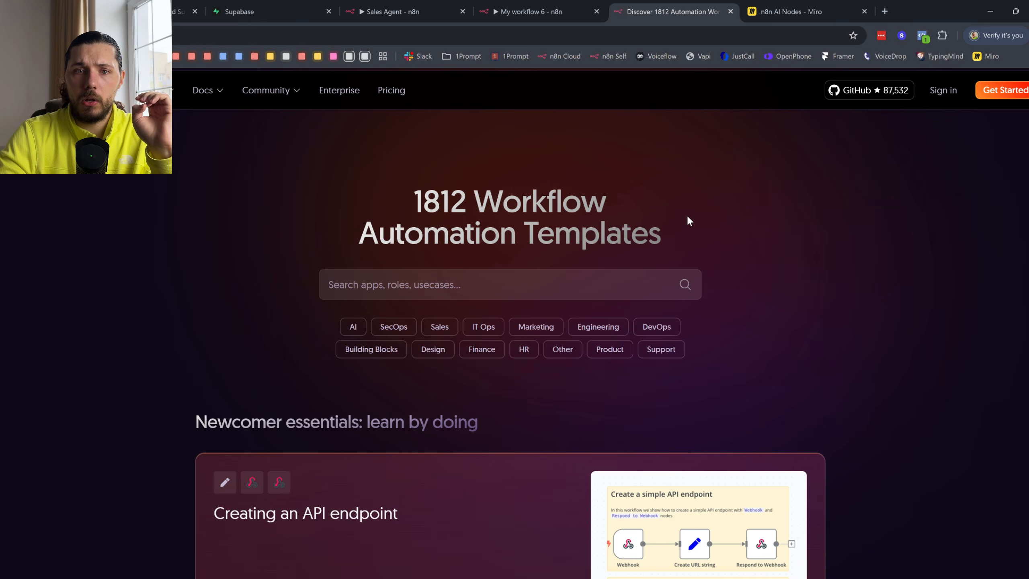
scroll(689, 221, "down", 3)
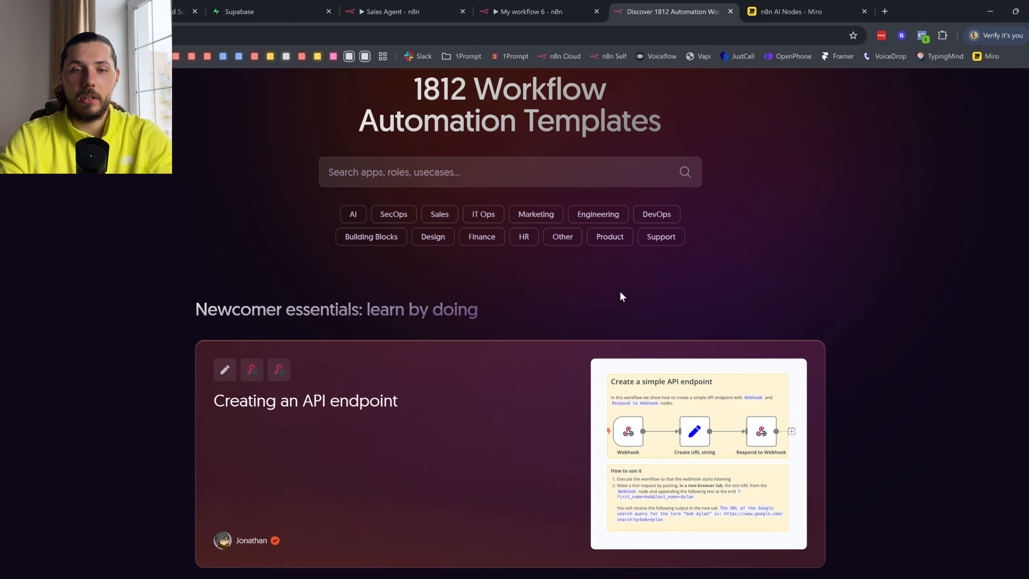
- Return to the workflow and add an AI Agent node after the chat trigger, spaced farther to its right
left_click(589, 2)
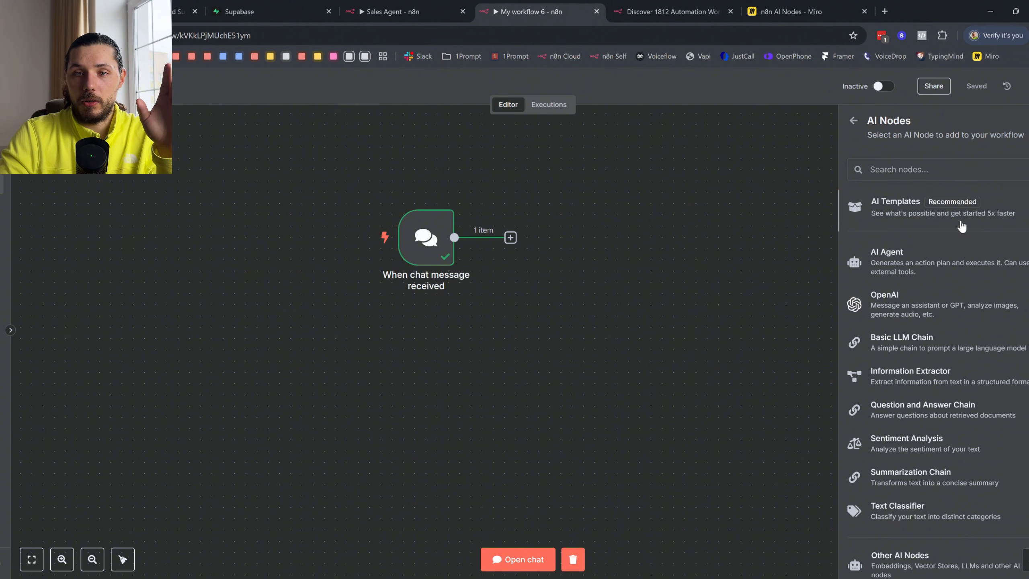
left_click(958, 266)
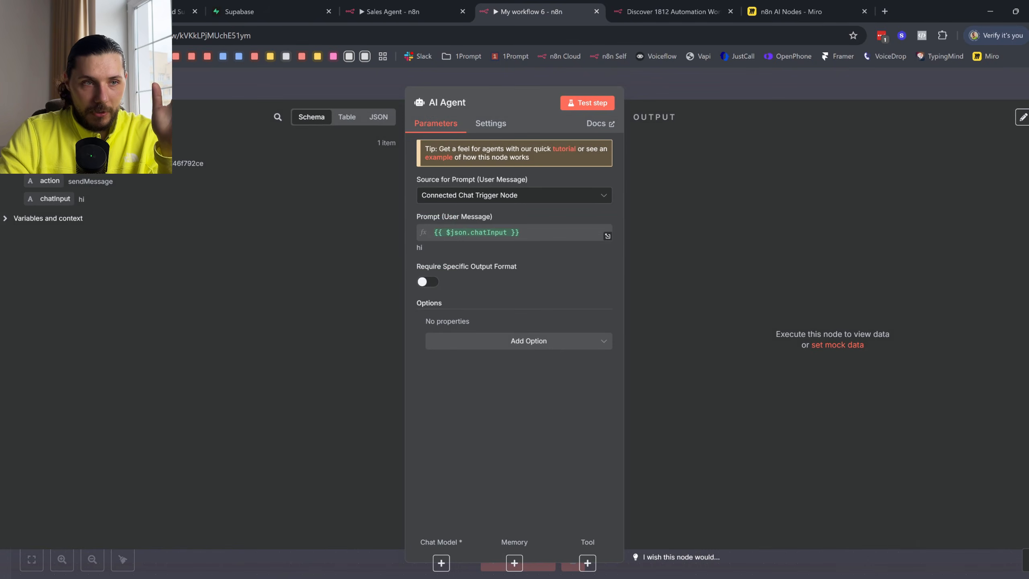
key("Escape")
left_click_drag(591, 237, 661, 238)
scroll(661, 237, "right", 5)
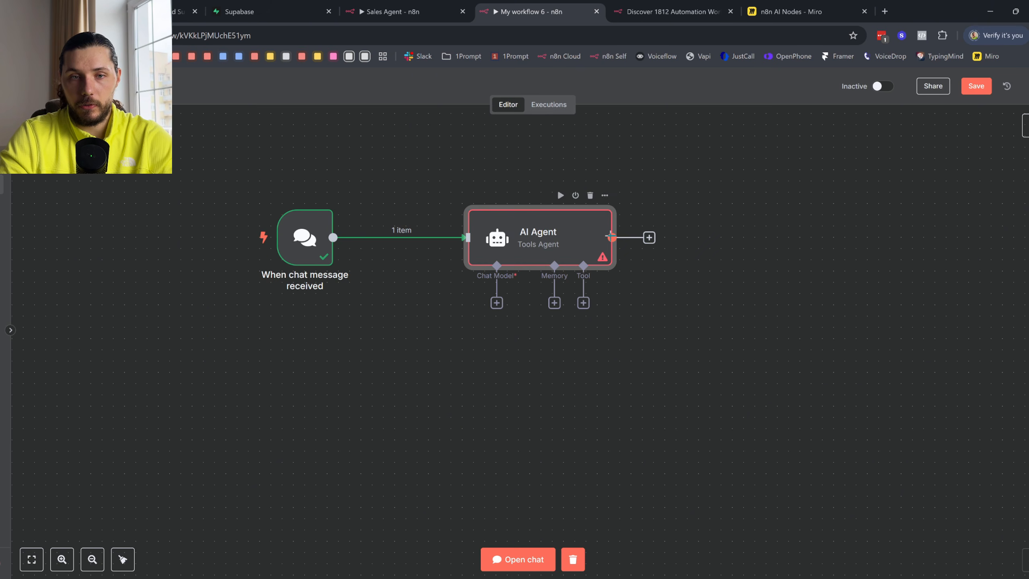
left_click_drag(611, 237, 706, 240)
left_click(706, 236)
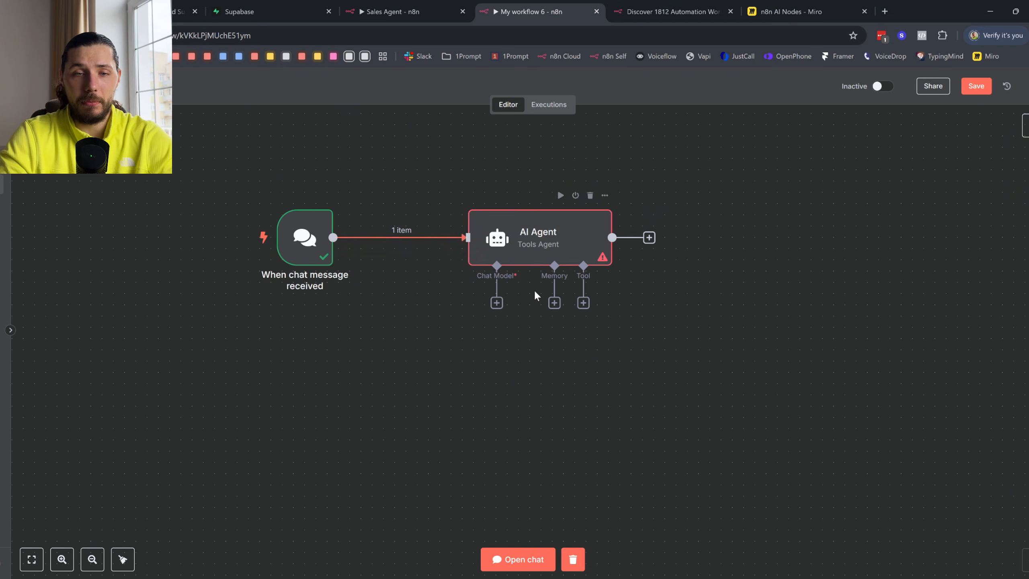
- Attach an OpenRouter Chat Model to the AI Agent's Chat Model input and show its credential choices
scroll(534, 291, "right", 1)
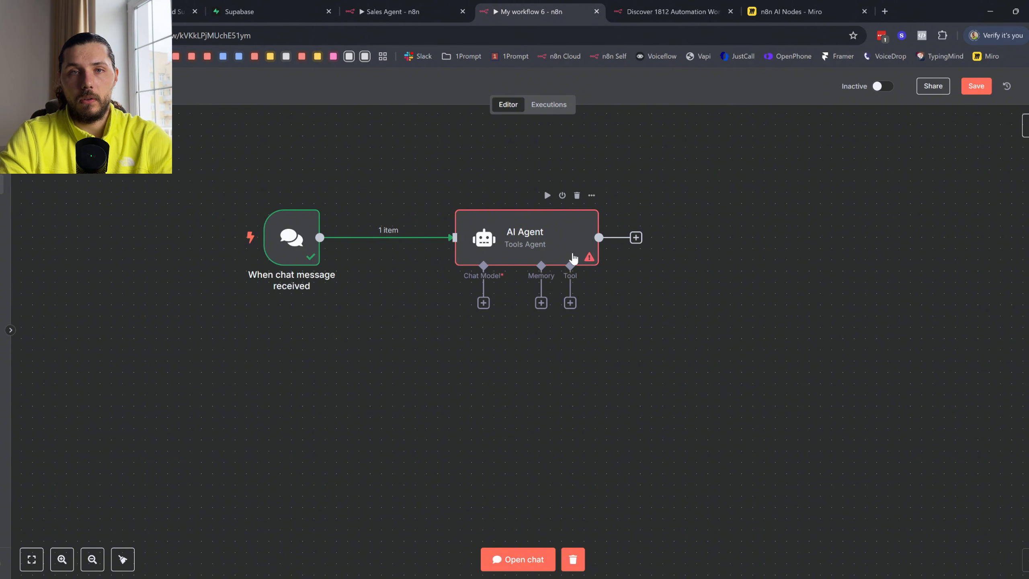
left_click(482, 303)
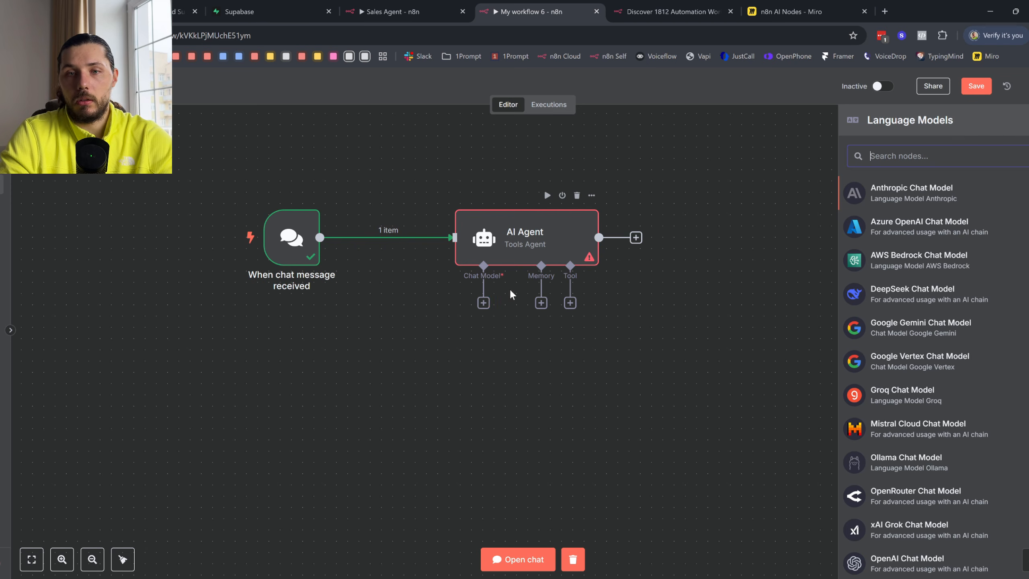
type("open")
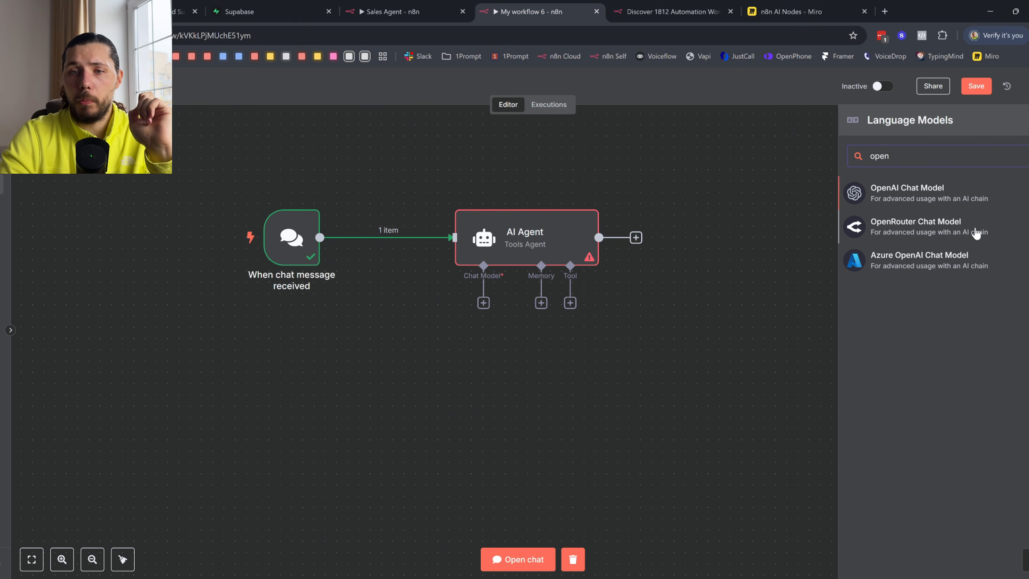
left_click(918, 229)
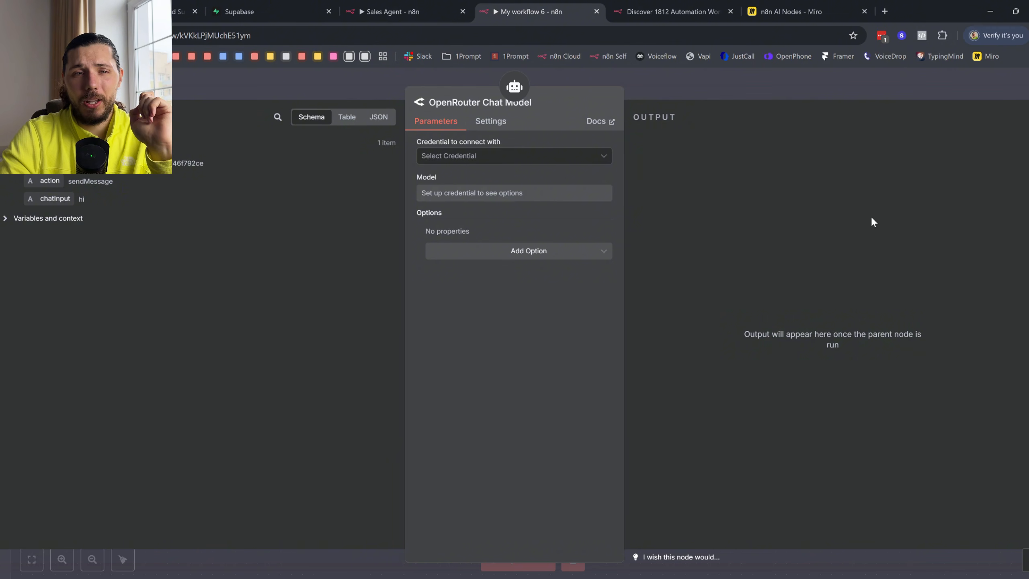
left_click(565, 162)
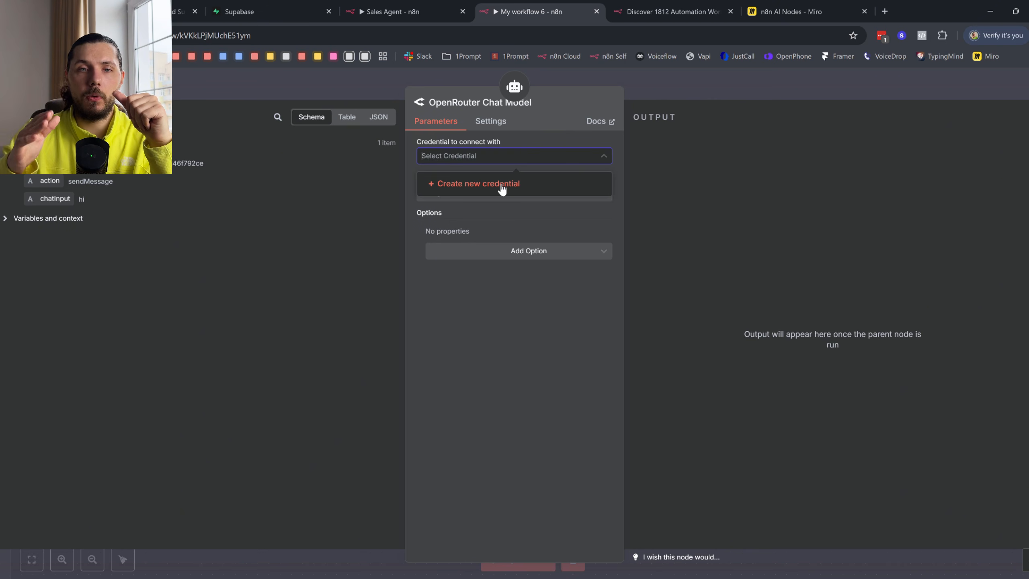
- Switch to the Miro board and draw a large freehand oval with three lines branching down from it
left_click(790, 6)
left_click(1, 341)
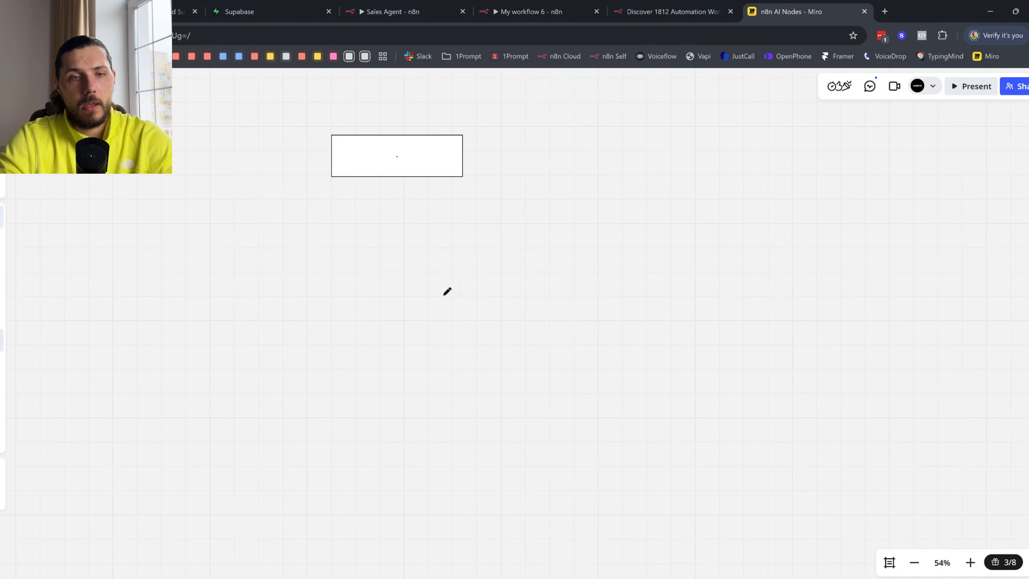
mouse_move(429, 280)
left_mouse_down()
mouse_move(398, 366)
mouse_move(341, 291)
left_mouse_up()
scroll(407, 400, "down", 2)
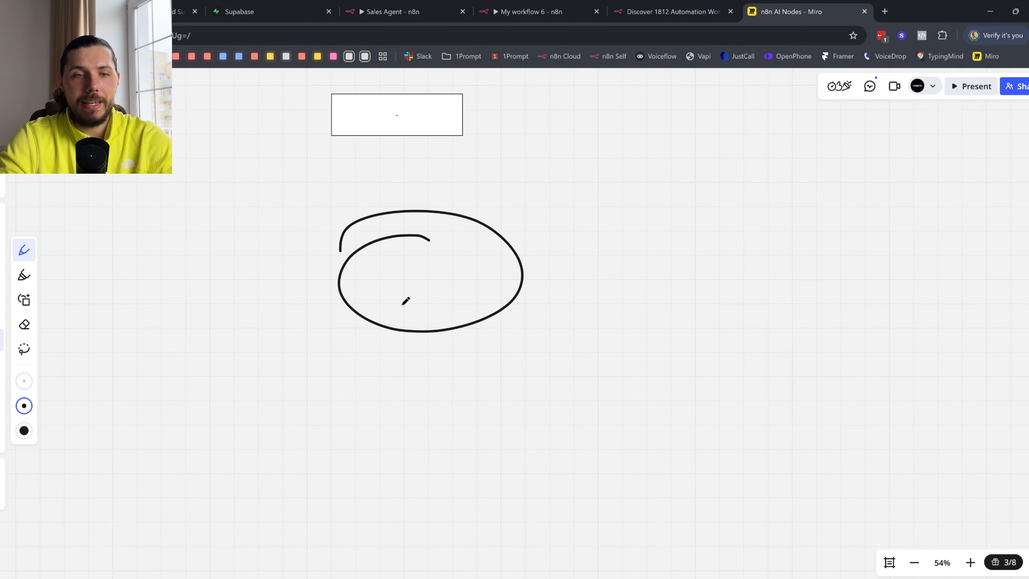
mouse_move(400, 307)
left_mouse_down()
mouse_move(337, 380)
mouse_move(422, 384)
left_mouse_up()
left_click_drag(452, 311, 478, 379)
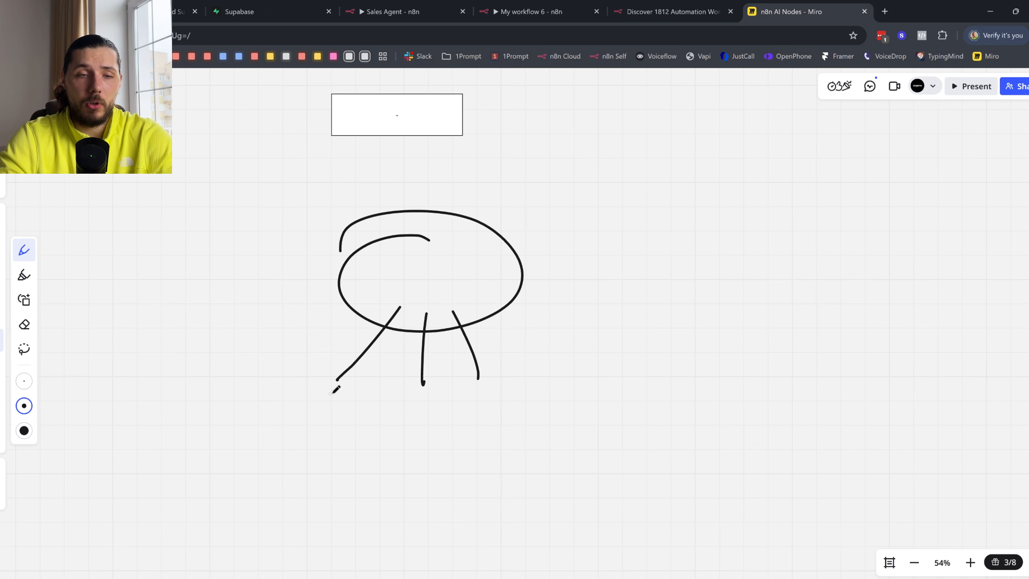
- Draw circles numbered 1, 2 and 3 at the ends of the three branches and underline each one
left_click_drag(305, 408, 317, 428)
left_click_drag(316, 388, 306, 425)
left_click_drag(406, 403, 435, 424)
mouse_move(417, 392)
left_mouse_down()
mouse_move(452, 427)
mouse_move(421, 401)
left_mouse_up()
mouse_move(472, 395)
left_mouse_down()
mouse_move(501, 399)
mouse_move(475, 420)
left_mouse_up()
left_click_drag(525, 387, 473, 405)
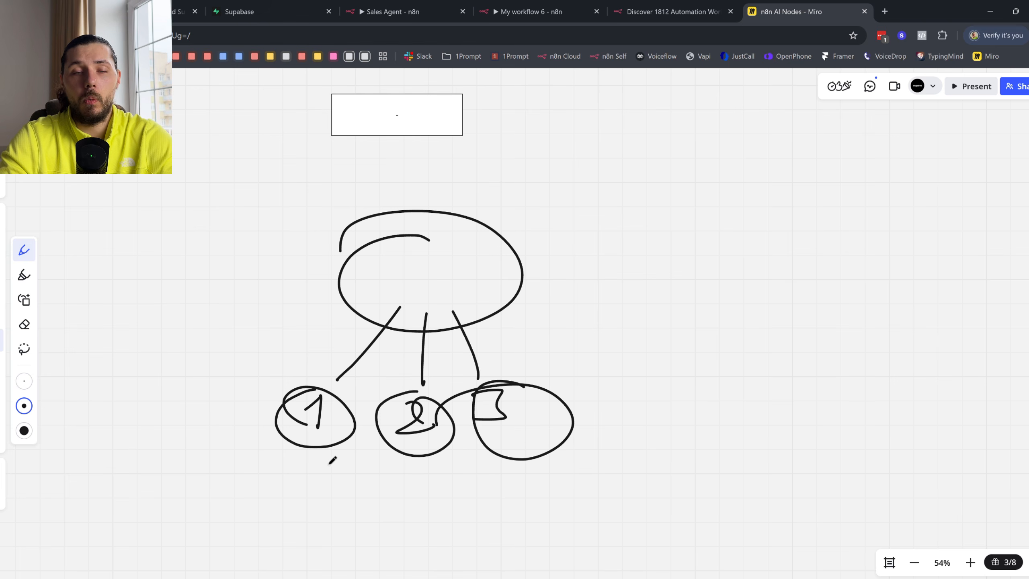
left_click_drag(281, 465, 430, 475)
left_click_drag(503, 474, 541, 475)
scroll(533, 460, "right", 2)
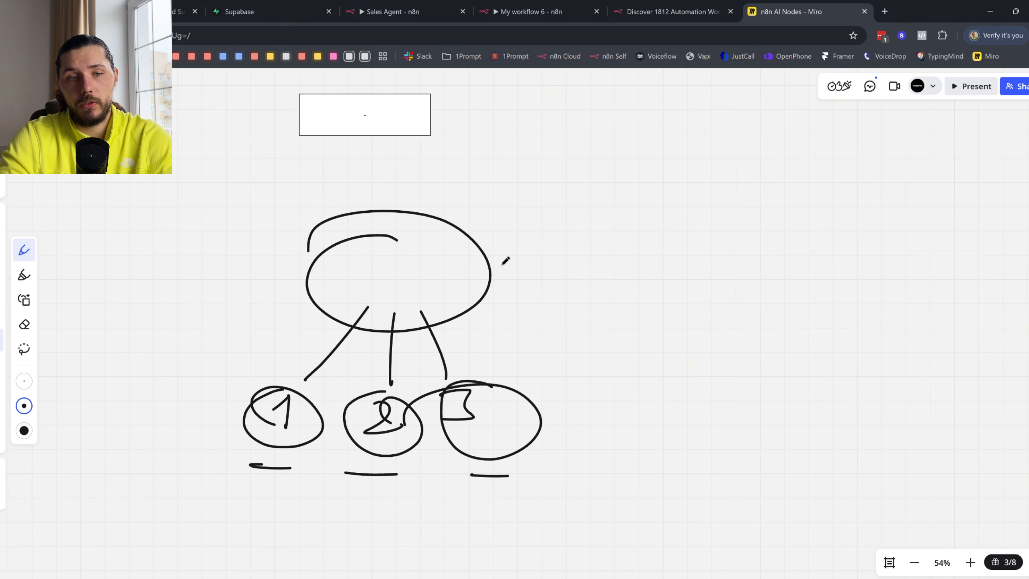
- Draw a small document outline with text lines inside the large oval
left_click_drag(377, 244, 418, 243)
mouse_move(383, 261)
left_mouse_down()
mouse_move(413, 264)
mouse_move(423, 285)
mouse_move(405, 297)
left_mouse_up()
mouse_move(369, 248)
left_mouse_down()
mouse_move(433, 314)
mouse_move(395, 224)
left_mouse_up()
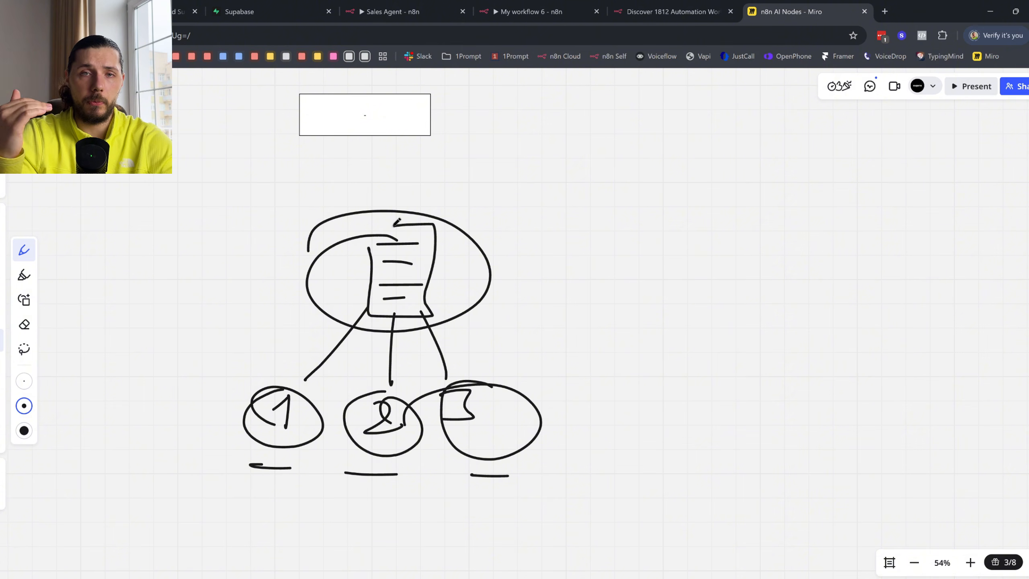
- Draw three lines fanning out to the right of the large oval
scroll(450, 230, "right", 3)
scroll(450, 229, "up", 1)
left_click_drag(374, 270, 560, 192)
left_click_drag(388, 293, 568, 312)
left_click_drag(389, 323, 536, 467)
- Draw a column of three circles at the ends of the fanned lines, adding short branches below them
left_click_drag(650, 134, 672, 139)
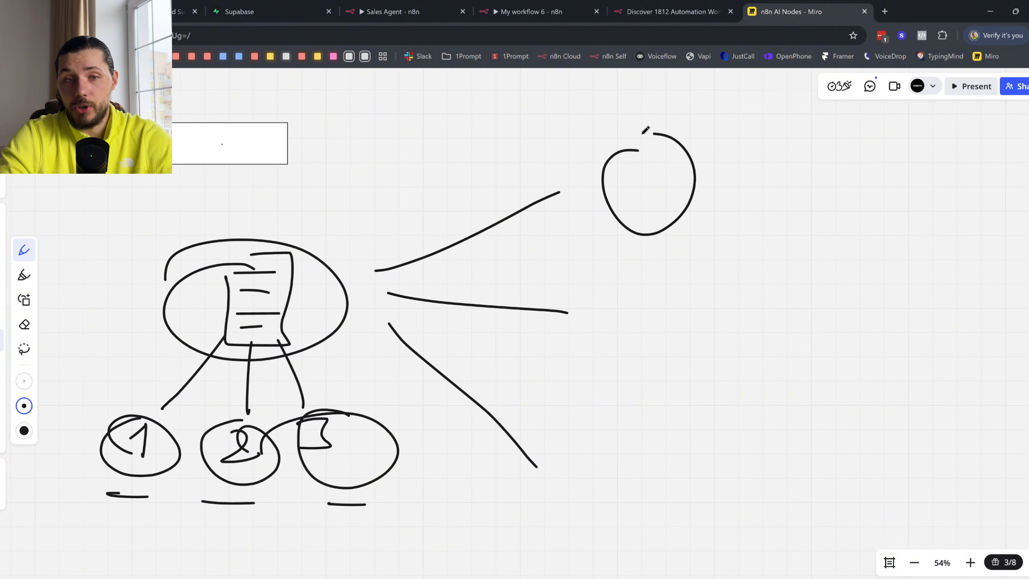
left_click_drag(608, 169, 639, 150)
mouse_move(618, 287)
left_mouse_down()
mouse_move(689, 340)
mouse_move(648, 375)
left_mouse_up()
mouse_move(606, 435)
left_mouse_down()
mouse_move(596, 521)
mouse_move(586, 511)
left_mouse_up()
left_click_drag(628, 358, 601, 429)
left_click_drag(597, 502, 577, 572)
mouse_move(636, 201)
left_mouse_down()
mouse_move(587, 284)
mouse_move(619, 286)
left_mouse_up()
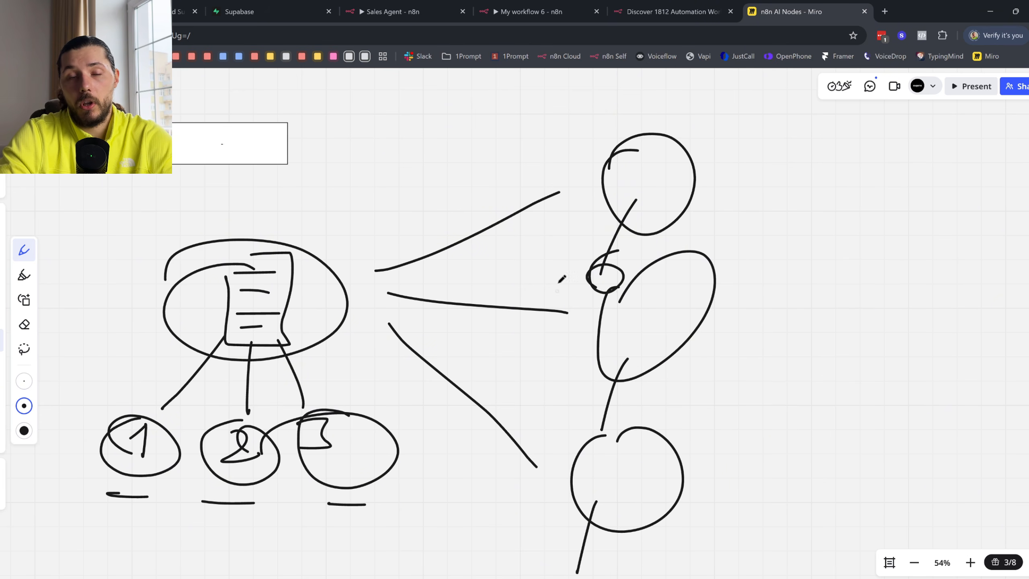
scroll(681, 286, "right", 1)
left_click_drag(682, 254, 581, 293)
- Undo all the freehand pen strokes on the Miro board and switch back to the n8n workflow
key("ctrl+z")
key("ctrl+z")
key("ctrl+z")
key("ctrl+z")
key("ctrl+z")
key("ctrl+z")
key("ctrl+z")
key("ctrl+z")
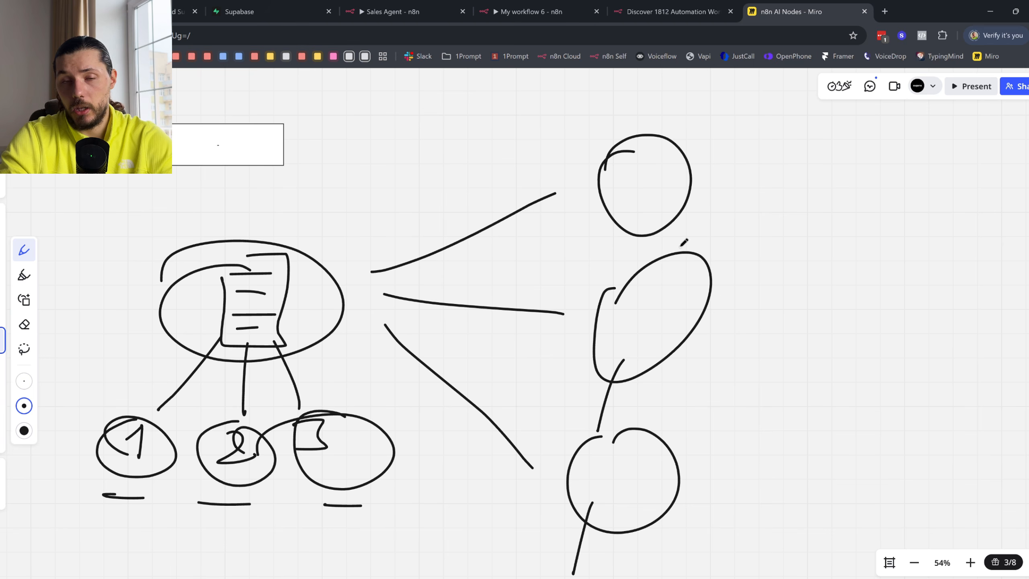
key("ctrl+z")
key("ctrl+z")
key("ctrl+z")
key("ctrl+z")
key("ctrl+z")
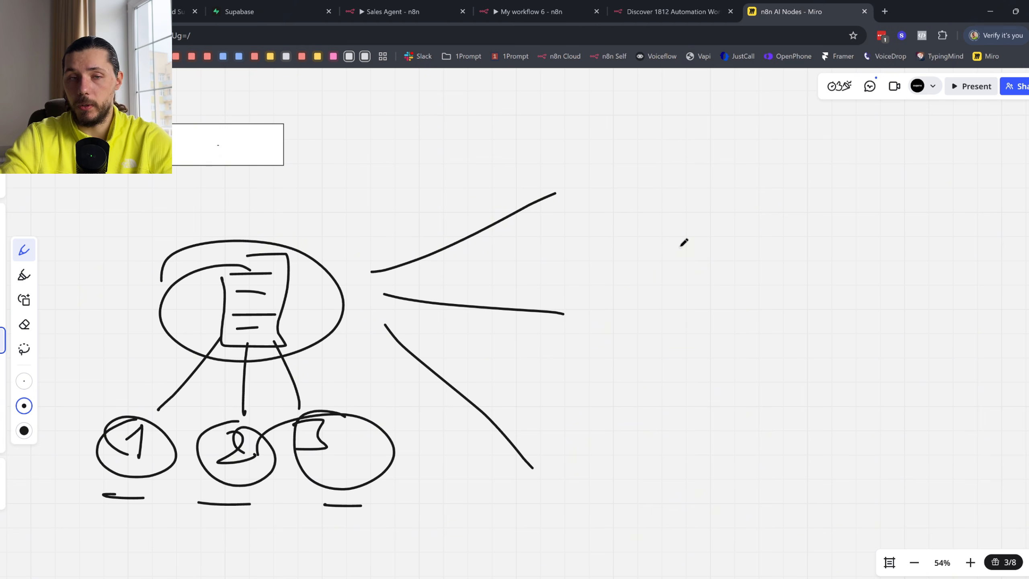
key("ctrl+z")
key("ctrl+z")
key("ctrl+z")
key("ctrl+z")
key("ctrl+z")
key("ctrl+z")
key("ctrl+z")
key("ctrl+z")
key("ctrl+z")
key("ctrl+z")
key("ctrl+z")
key("ctrl+z")
key("ctrl+z")
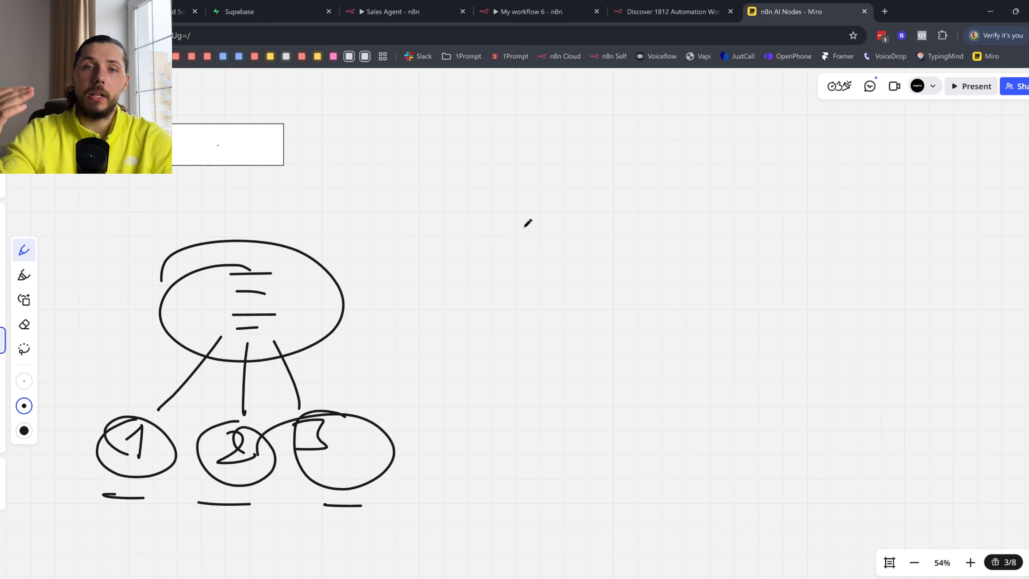
key("ctrl+z")
key("ctrl+z")
key("ctrl+z")
key("ctrl+z")
key("ctrl+z")
key("ctrl+z")
key("ctrl+z")
key("ctrl+z")
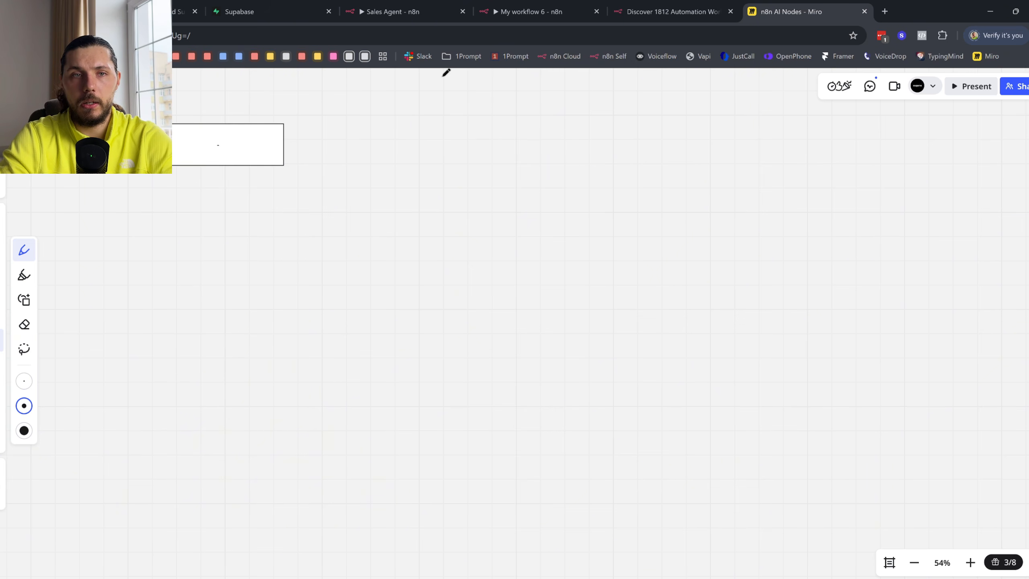
left_click(576, 10)
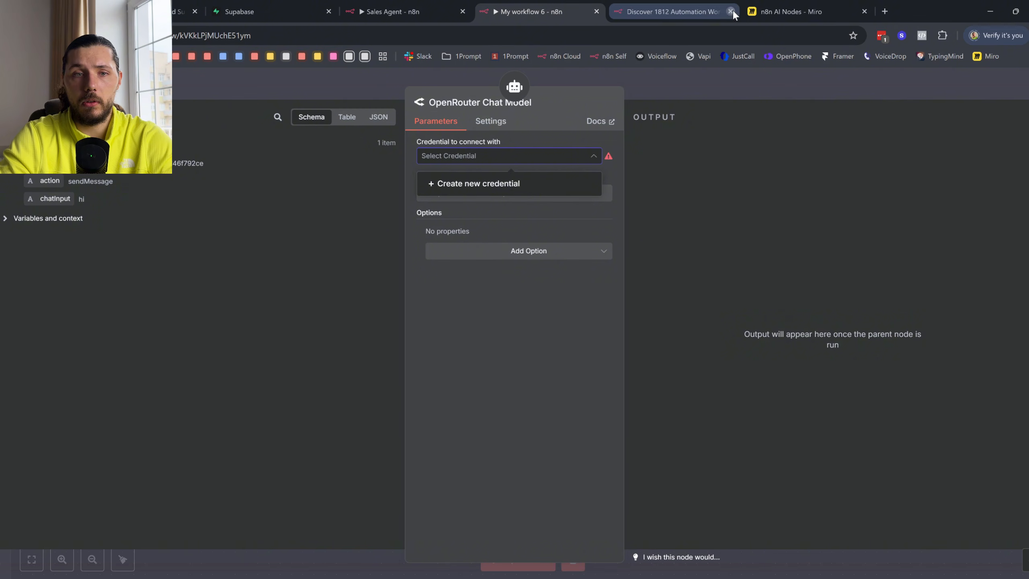
- Close the n8n template browser tab and delete the OpenRouter Chat Model node from the workflow
left_click(730, 11)
key("Escape")
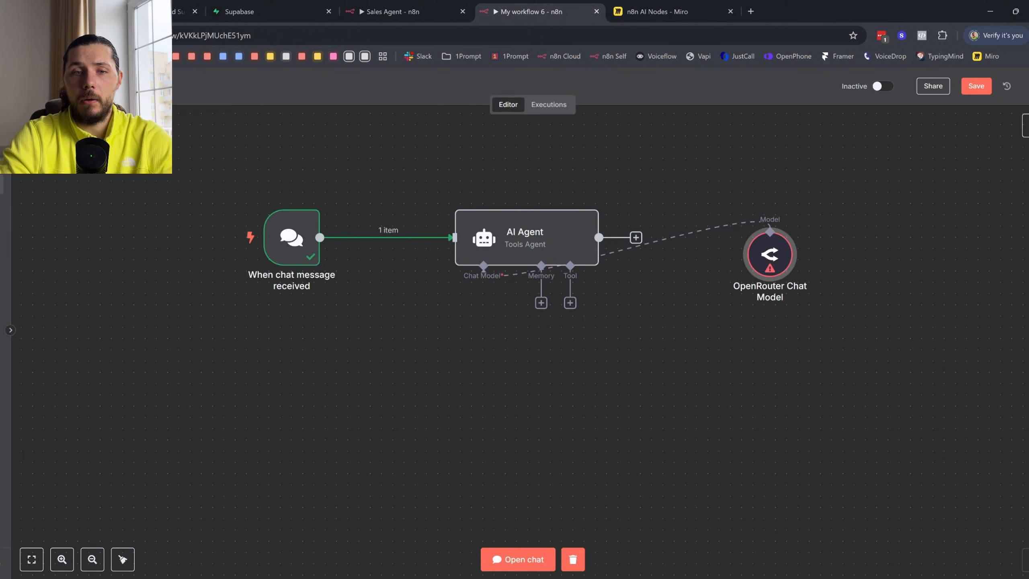
left_click_drag(767, 257, 599, 401)
left_click(602, 364)
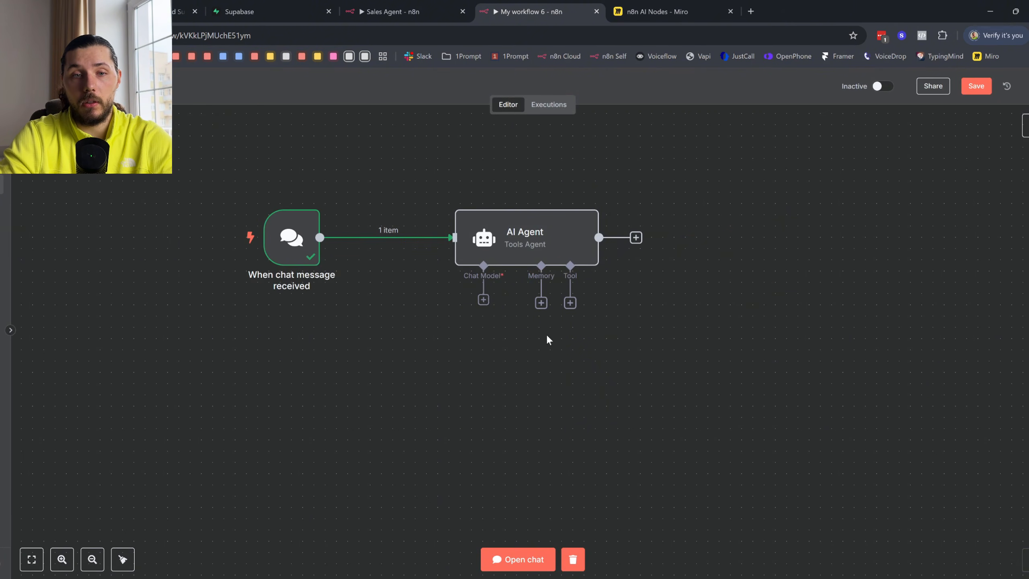
- Attach an OpenAI Chat Model to the AI Agent, with OpenAI account as its credential
left_click(483, 301)
type("open")
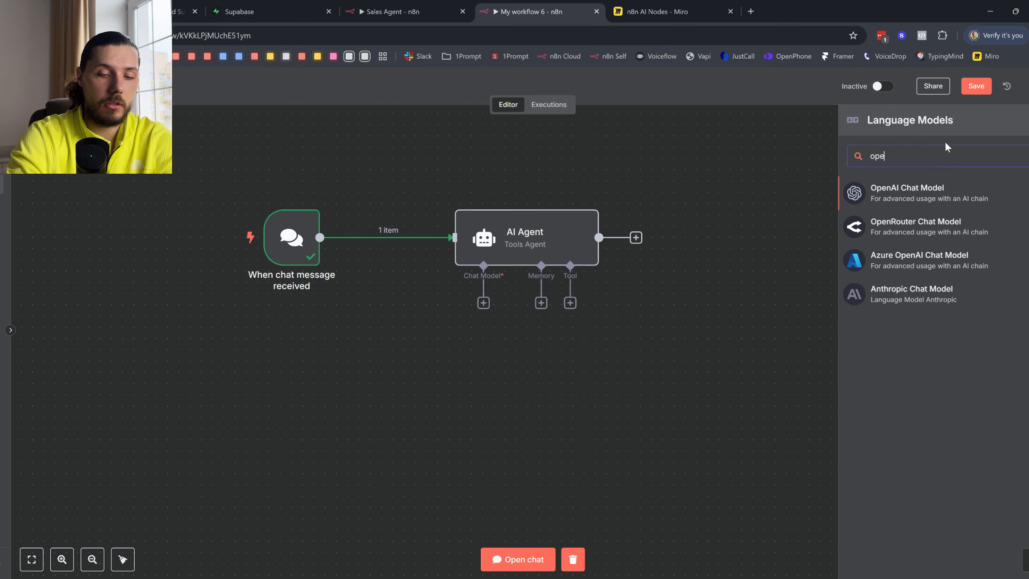
left_click(940, 191)
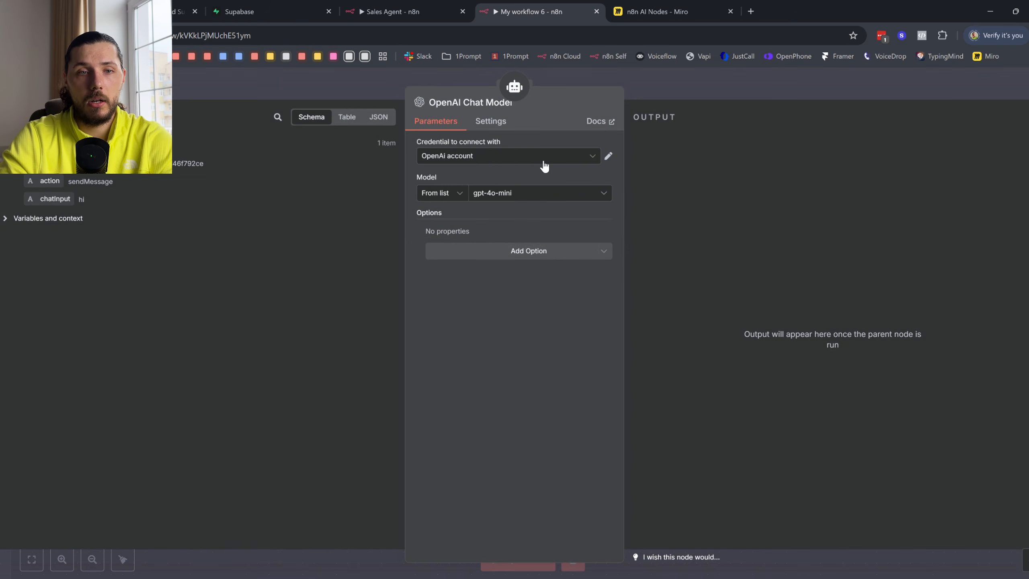
left_click(495, 159)
left_click(487, 302)
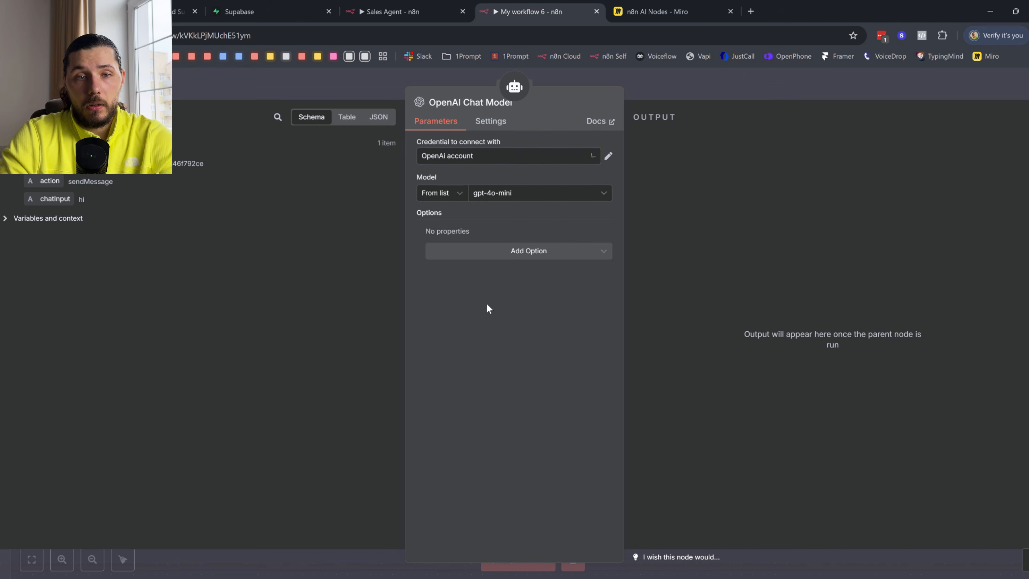
- Set the OpenAI Chat Model's model to gpt-4.1 and return to the canvas
left_click(543, 193)
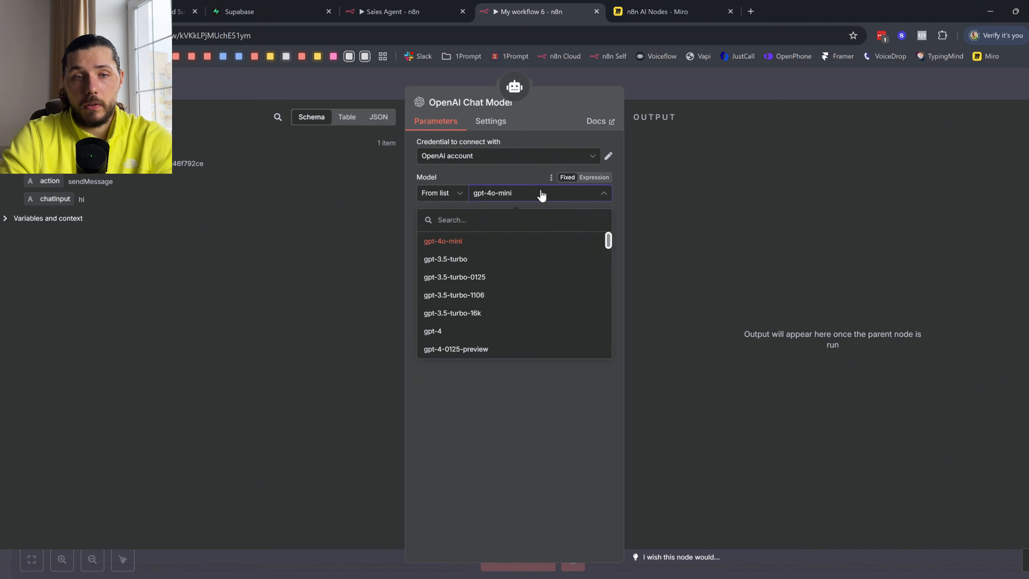
scroll(482, 302, "down", 5)
left_click(462, 292)
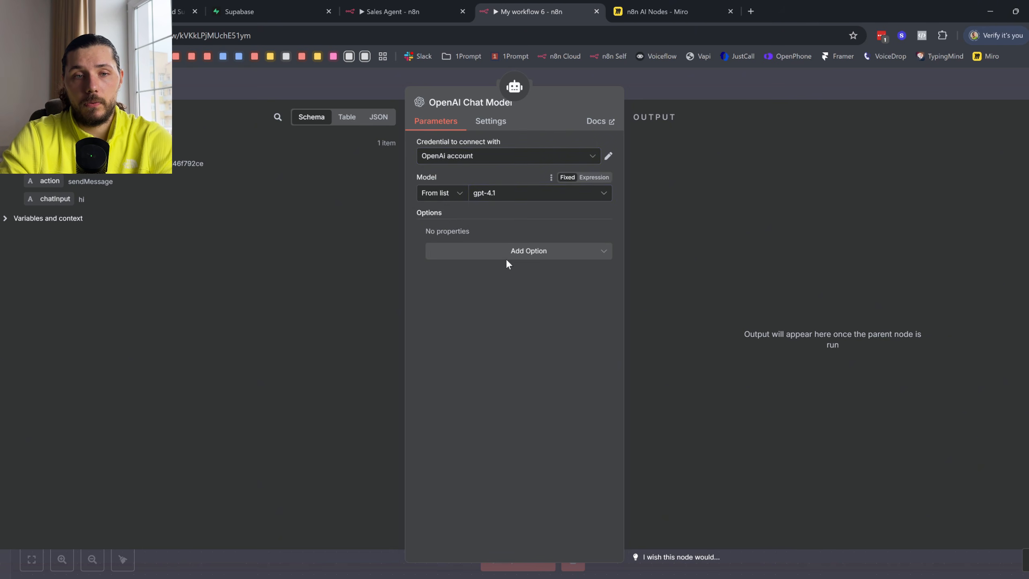
key("Escape")
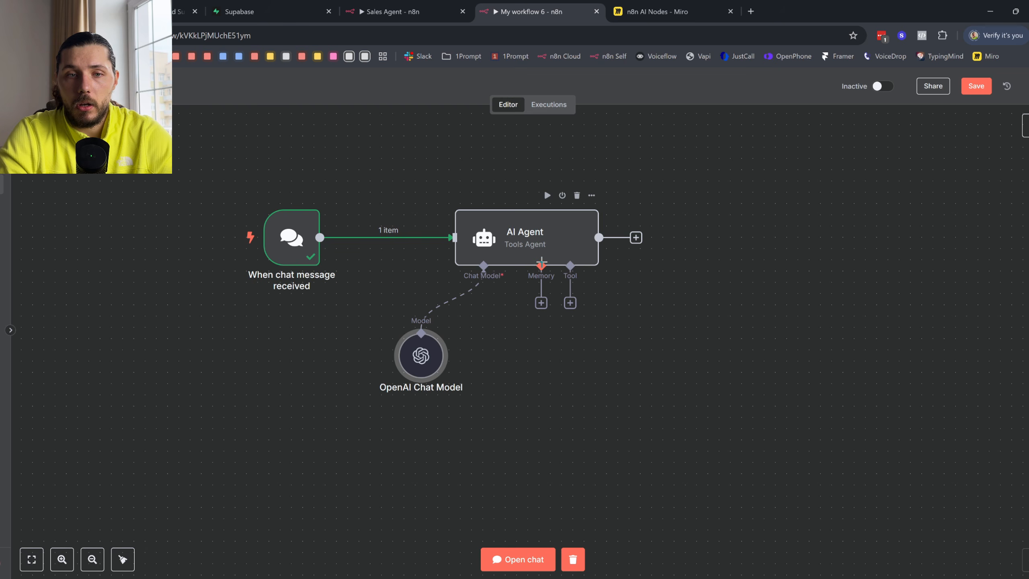
- Examine the shared conversation history and LLM model nodes in the Sales Agent workflow, and return to My workflow 6
left_click(401, 11)
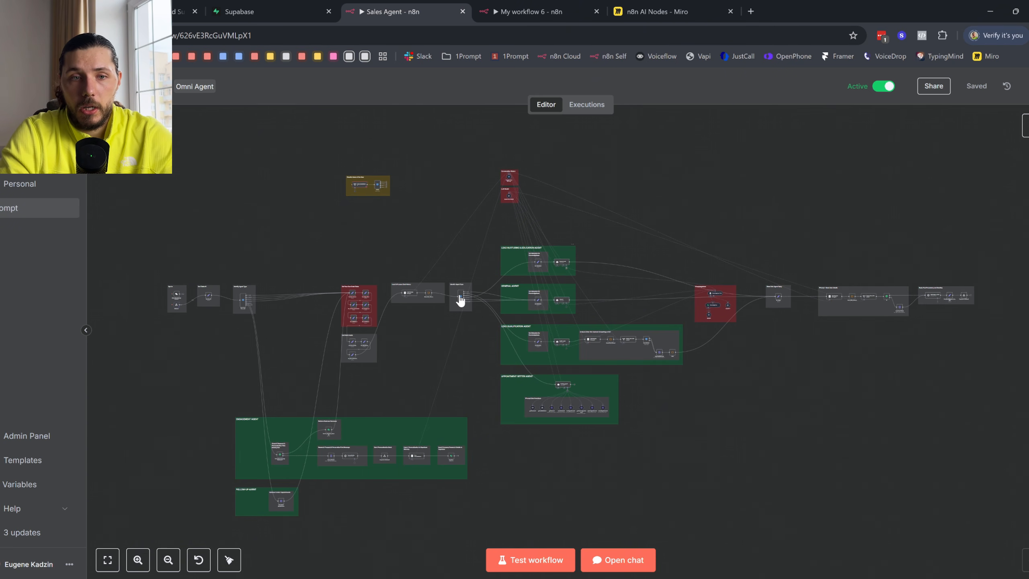
scroll(461, 301, "up", 2)
scroll(547, 124, "up", 5)
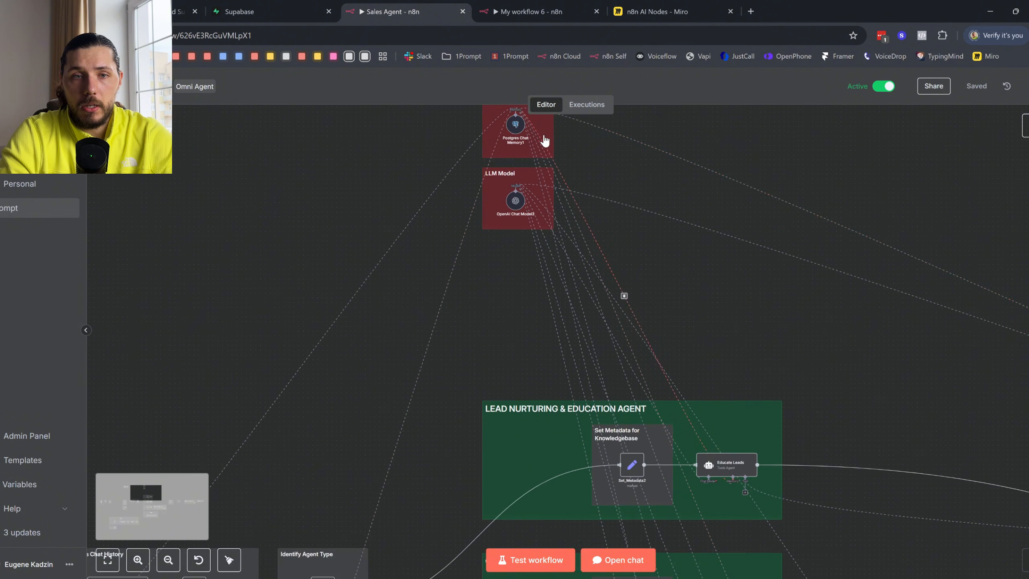
scroll(534, 152, "down", 4)
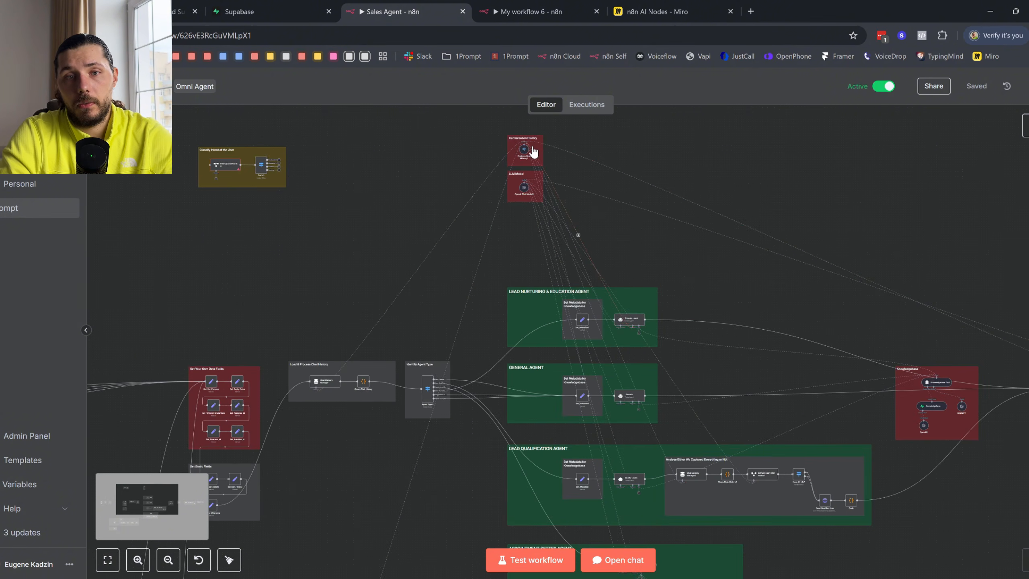
key("ctrl+Tab")
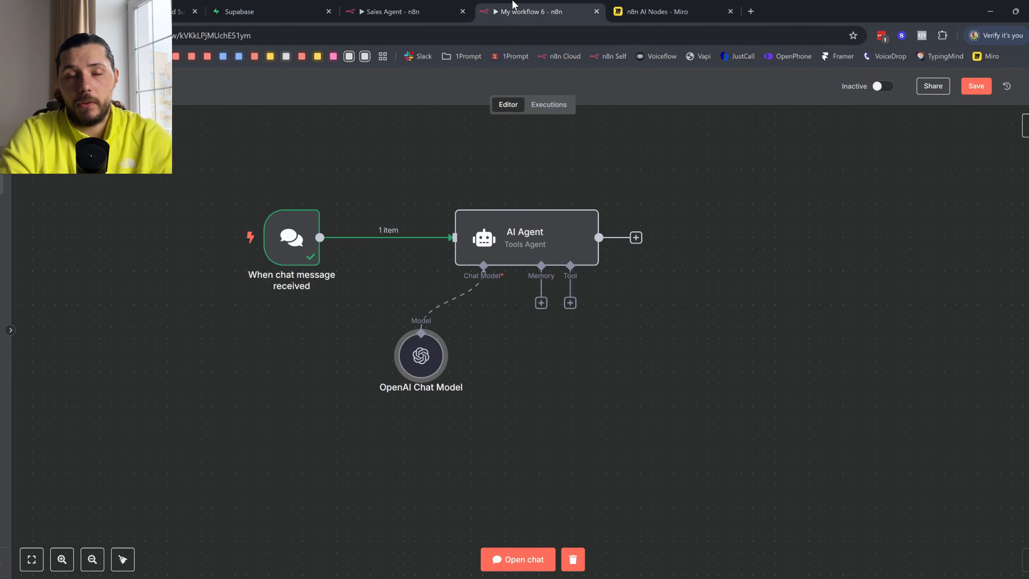
- Attach a Simple Memory node below the AI Agent, beside the OpenAI Chat Model, and open its settings
left_click(541, 303)
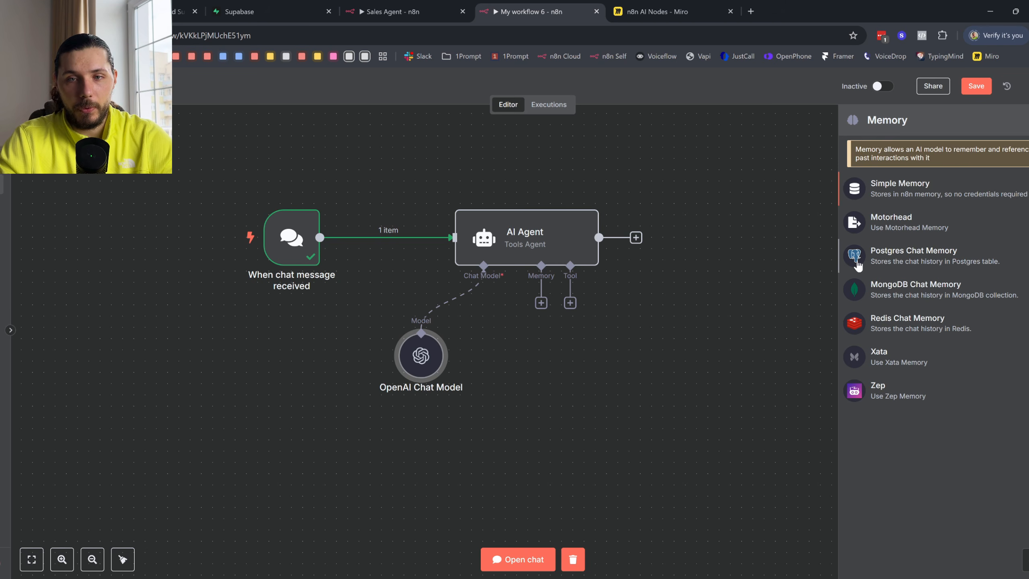
left_click(918, 195)
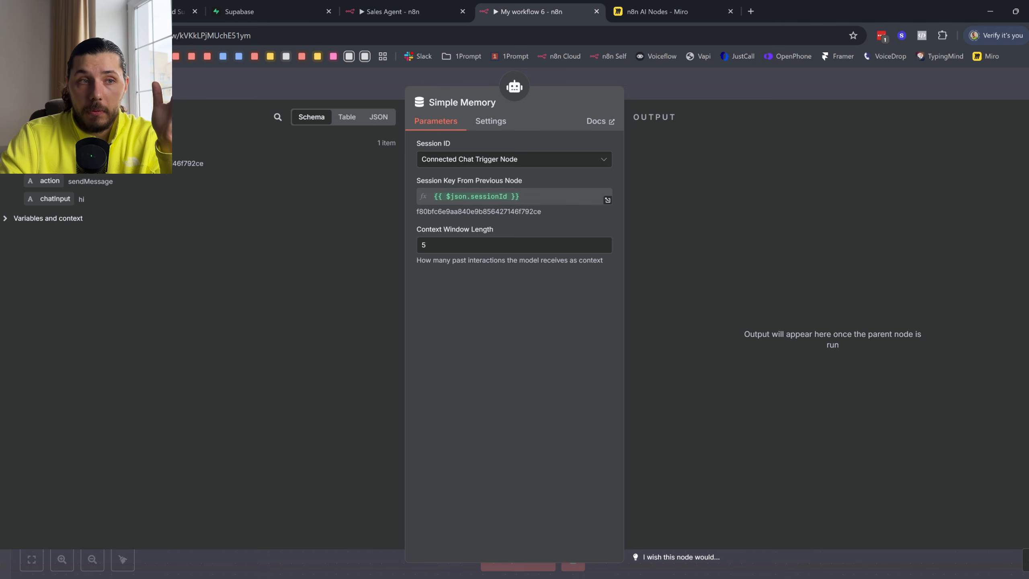
key("Escape")
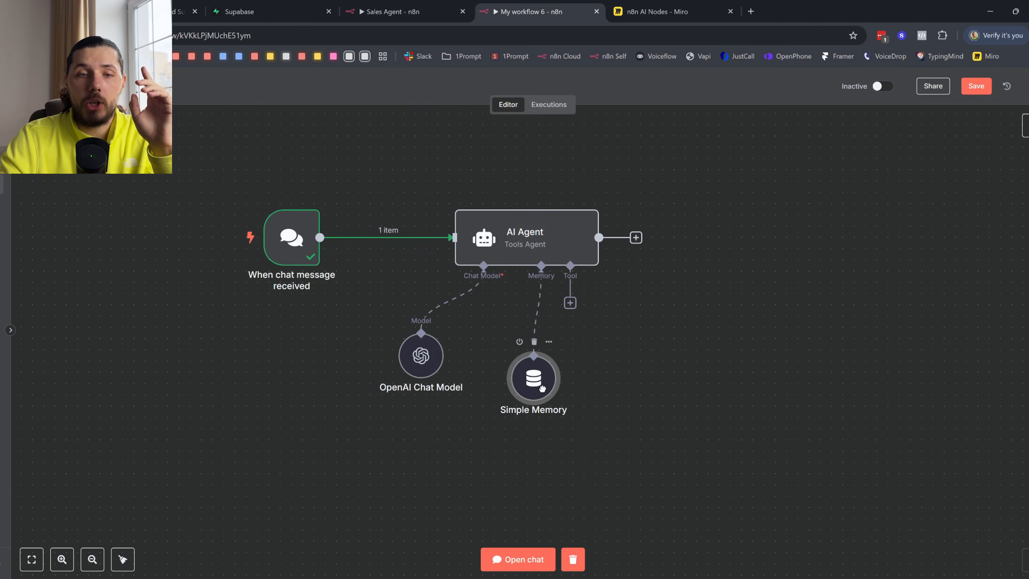
left_click_drag(543, 388, 520, 388)
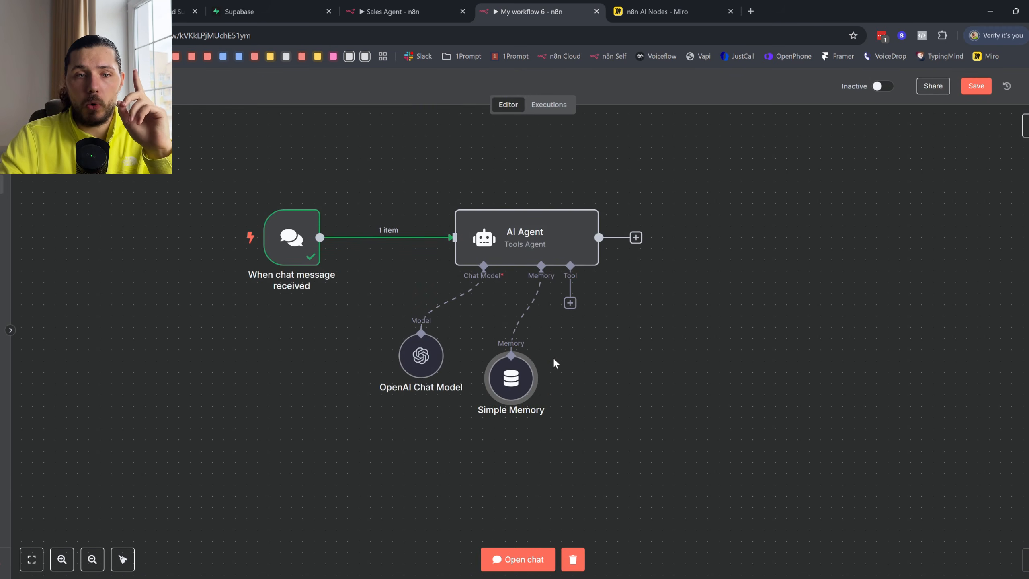
double_click(513, 389)
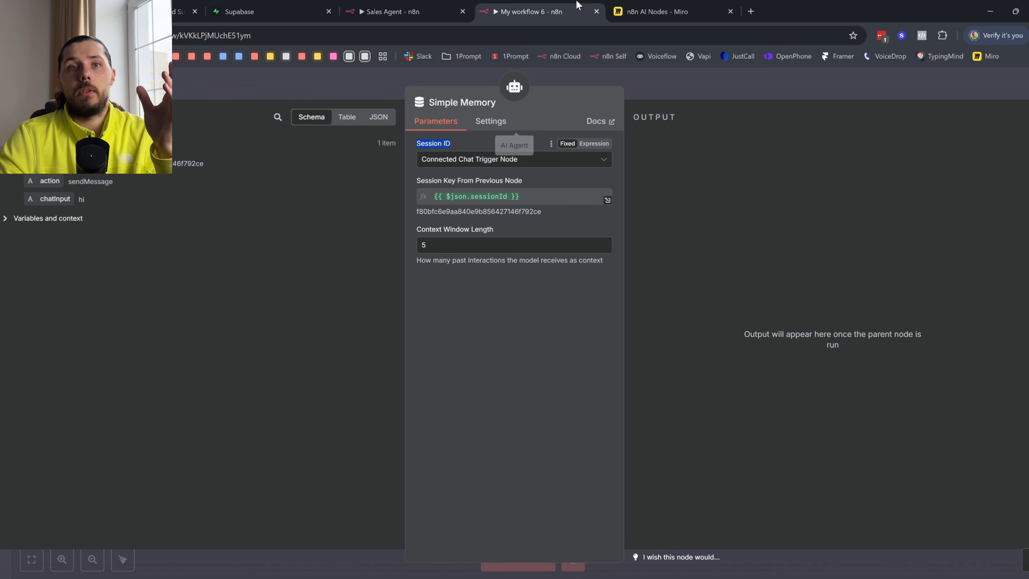
- Switch to the Miro board and draw a row of five roughly vertical strokes below the small rectangle
left_click(657, 11)
left_click_drag(400, 287, 406, 369)
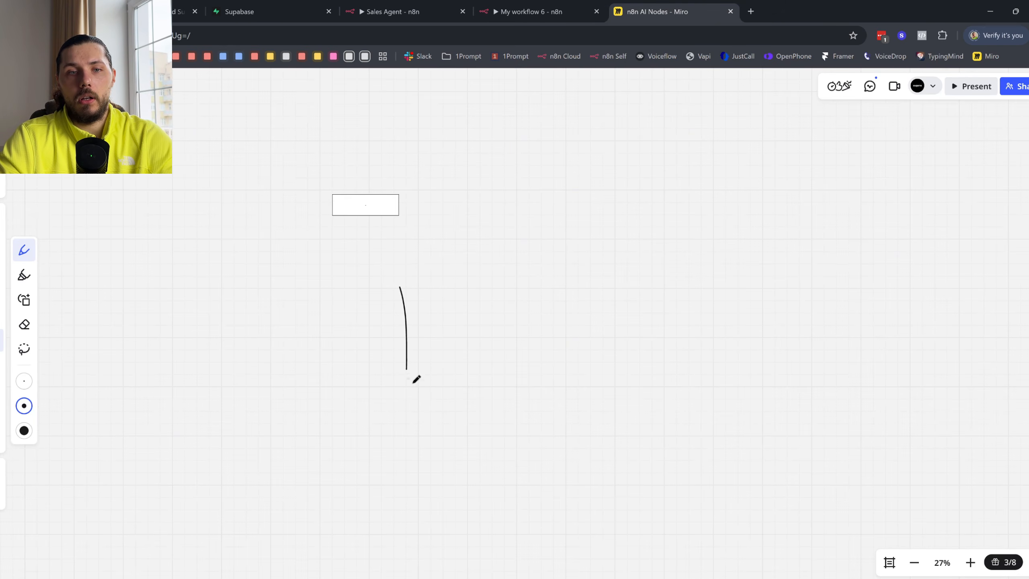
left_click_drag(566, 288, 572, 372)
left_click_drag(836, 293, 857, 384)
left_click_drag(937, 298, 969, 373)
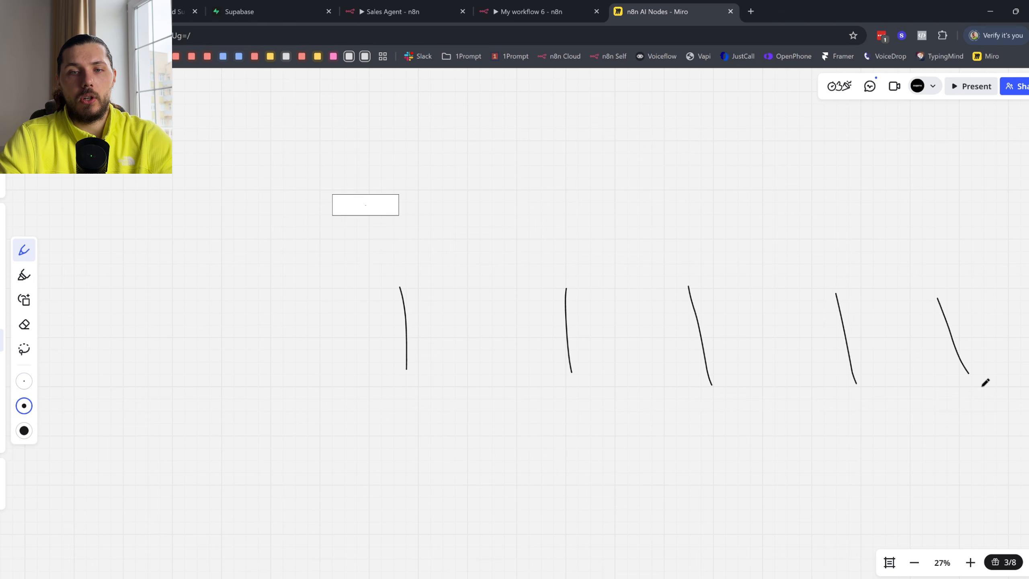
- Draw a table below the strokes, with a rectangular outline, four horizontal lines and two vertical lines
scroll(629, 366, "right", 3)
scroll(484, 442, "down", 2)
mouse_move(414, 352)
left_mouse_down()
mouse_move(410, 501)
mouse_move(694, 466)
mouse_move(403, 347)
left_mouse_up()
left_click_drag(416, 373, 648, 381)
left_click_drag(425, 412, 733, 416)
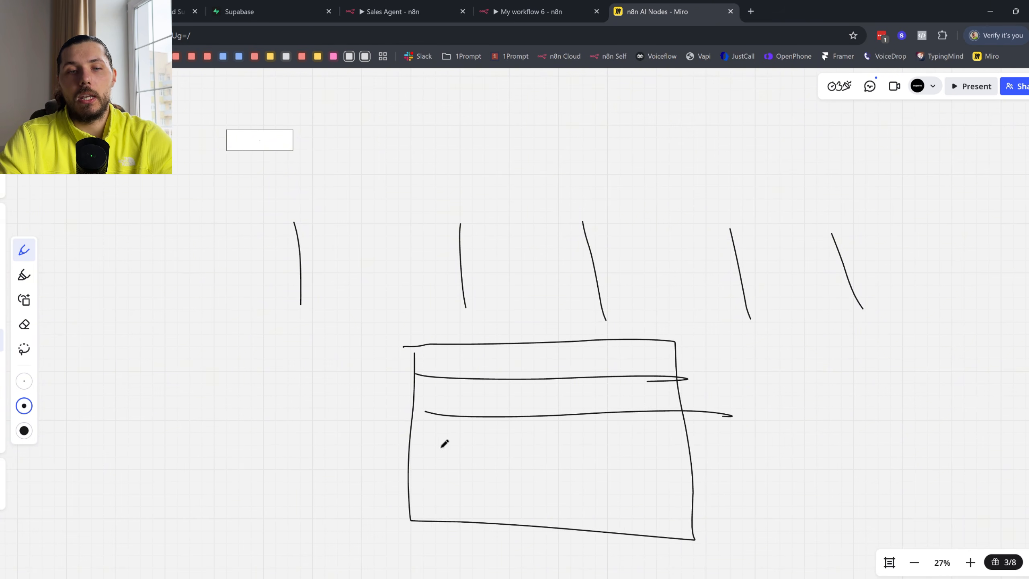
left_click_drag(426, 448, 721, 460)
left_click_drag(437, 487, 665, 496)
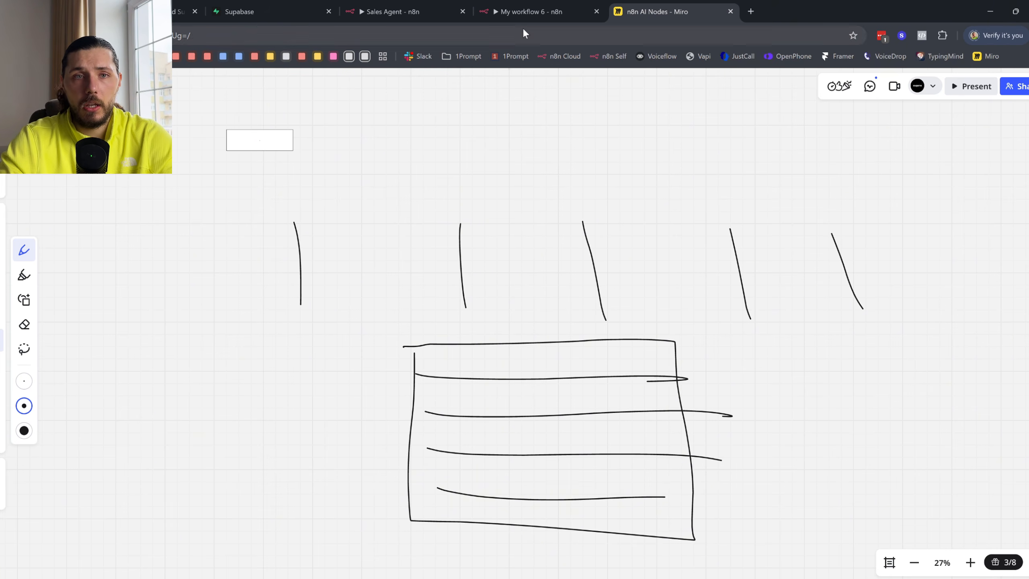
left_click_drag(488, 323, 495, 536)
left_click_drag(581, 327, 582, 517)
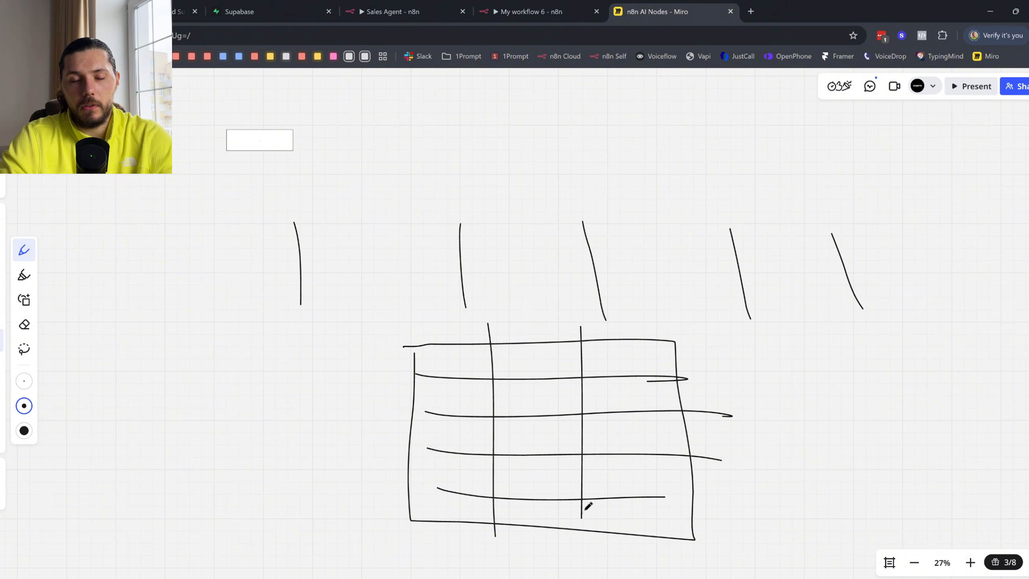
- Fill the table's cells with short dashes standing for entries
left_click_drag(449, 364, 542, 366)
left_click_drag(524, 360, 579, 364)
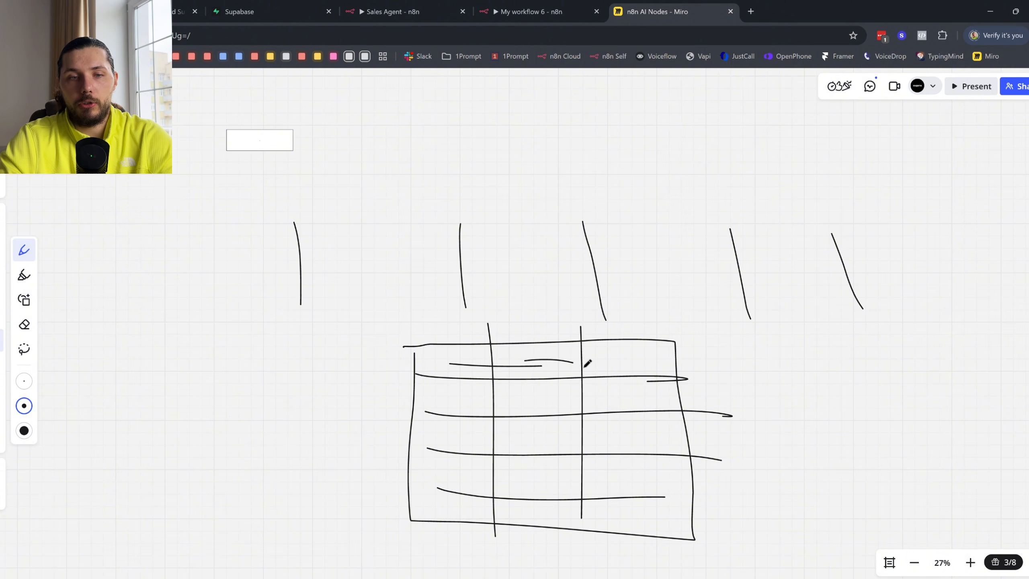
left_click_drag(512, 386, 543, 387)
left_click_drag(426, 413, 529, 436)
left_click_drag(608, 436, 624, 438)
left_click_drag(454, 473, 543, 489)
left_click_drag(619, 485, 646, 488)
left_click_drag(432, 526, 475, 526)
left_click_drag(510, 518, 551, 521)
left_click_drag(619, 523, 668, 523)
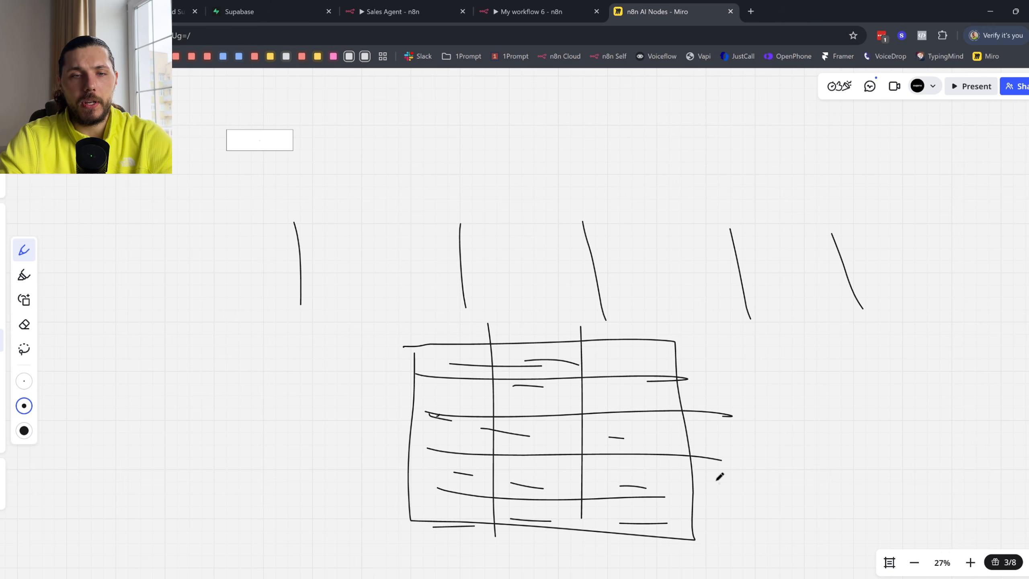
- Circle the first four vertical strokes, scribble over the fourth one and draw an arrow pointing to it
left_click_drag(293, 205, 191, 236)
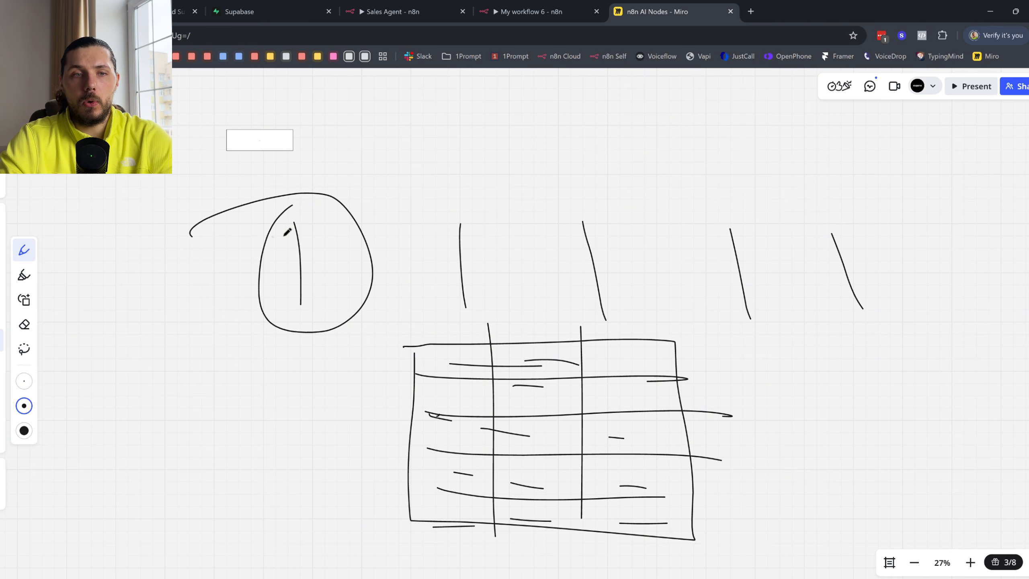
mouse_move(463, 208)
left_mouse_down()
mouse_move(431, 243)
mouse_move(413, 208)
left_mouse_up()
mouse_move(575, 207)
left_mouse_down()
mouse_move(559, 202)
mouse_move(543, 217)
left_mouse_up()
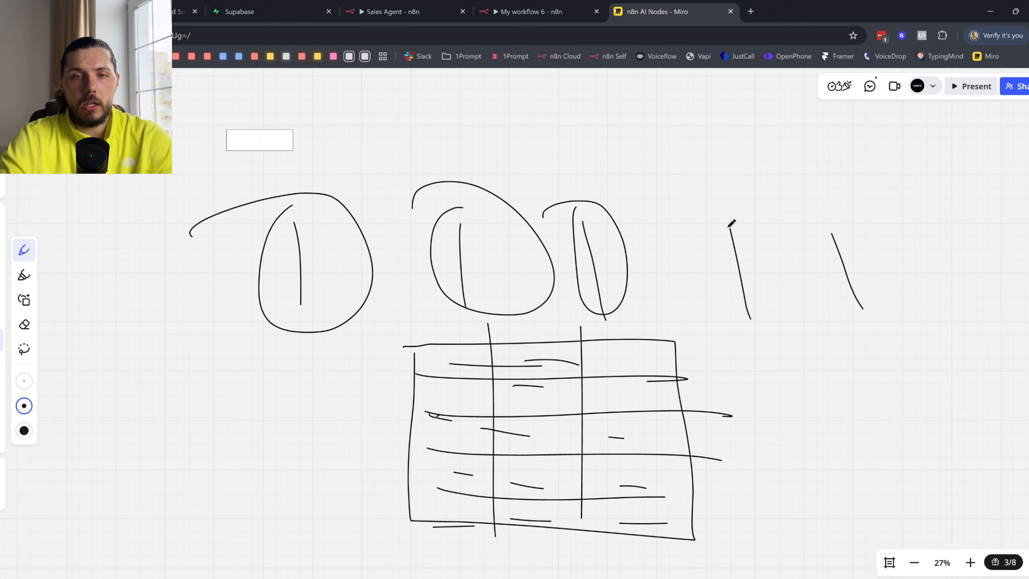
mouse_move(717, 207)
left_mouse_down()
mouse_move(730, 232)
mouse_move(754, 222)
left_mouse_up()
left_click_drag(701, 144, 723, 198)
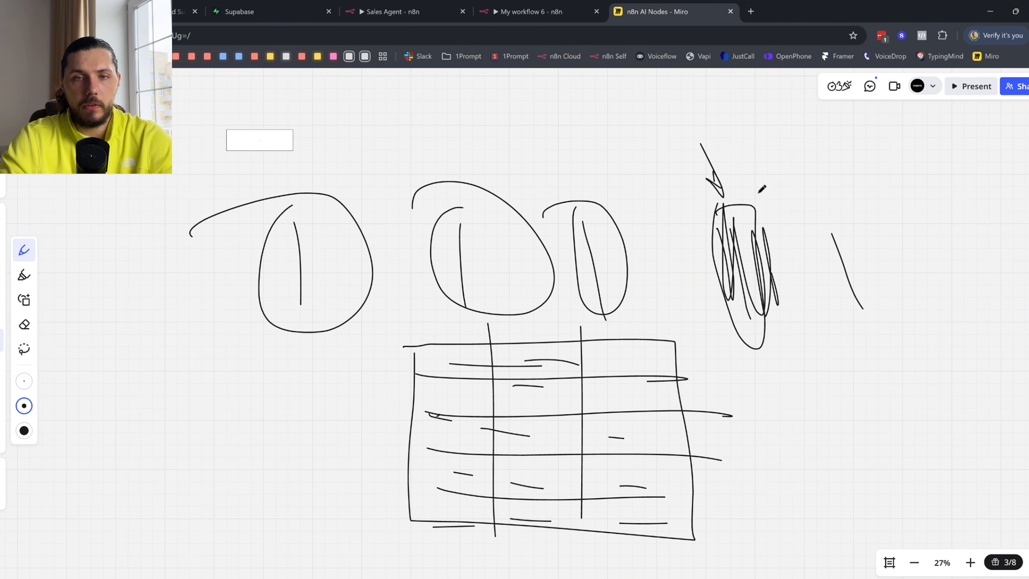
- Draw a long oval across the table's second row and circle the first entry in its fourth row
scroll(705, 370, "down", 1)
mouse_move(427, 358)
left_mouse_down()
mouse_move(529, 353)
mouse_move(451, 369)
mouse_move(526, 351)
left_mouse_up()
left_click_drag(463, 437, 469, 439)
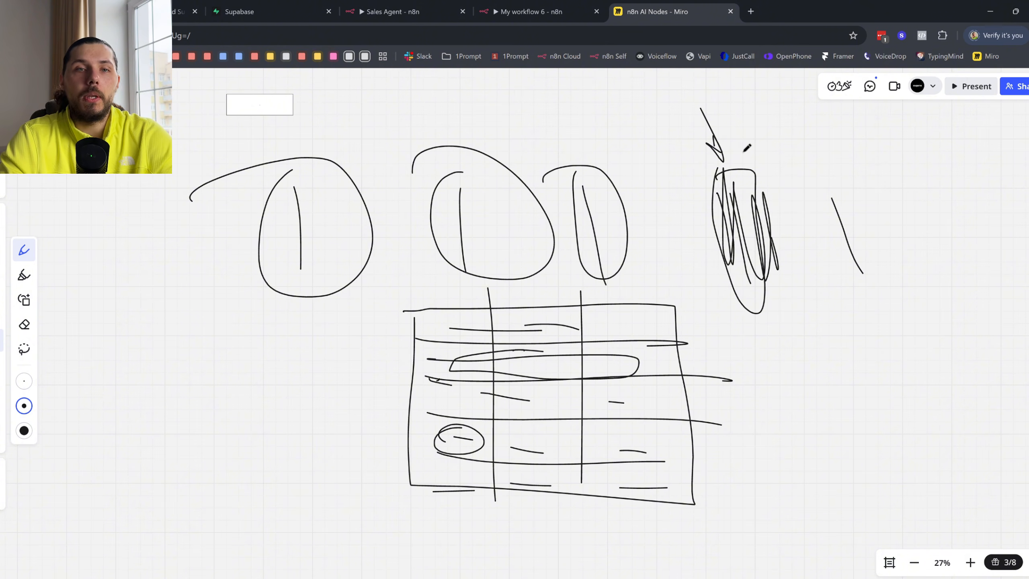
- Switch back to n8n and set the Simple Memory Session ID to Define below with the key fdgsdfgfsdfg
left_click(493, 6)
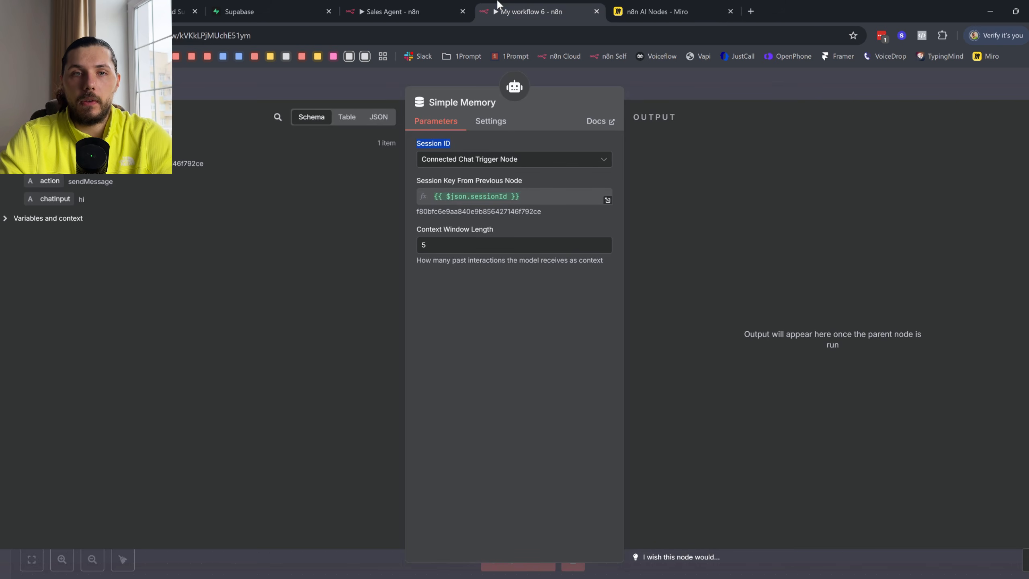
left_click(528, 162)
left_click(490, 237)
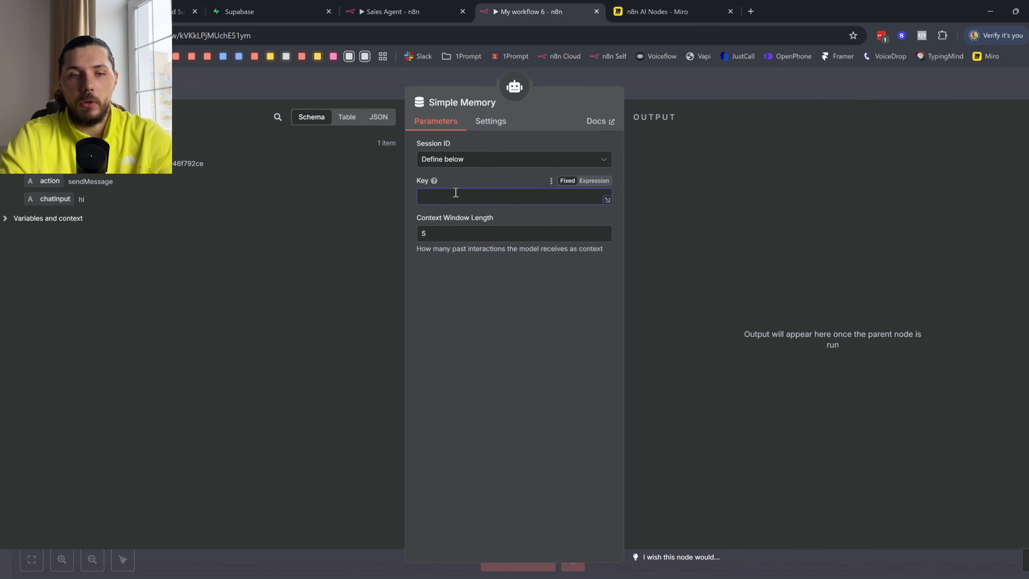
type("fdgsdfgfsdfg")
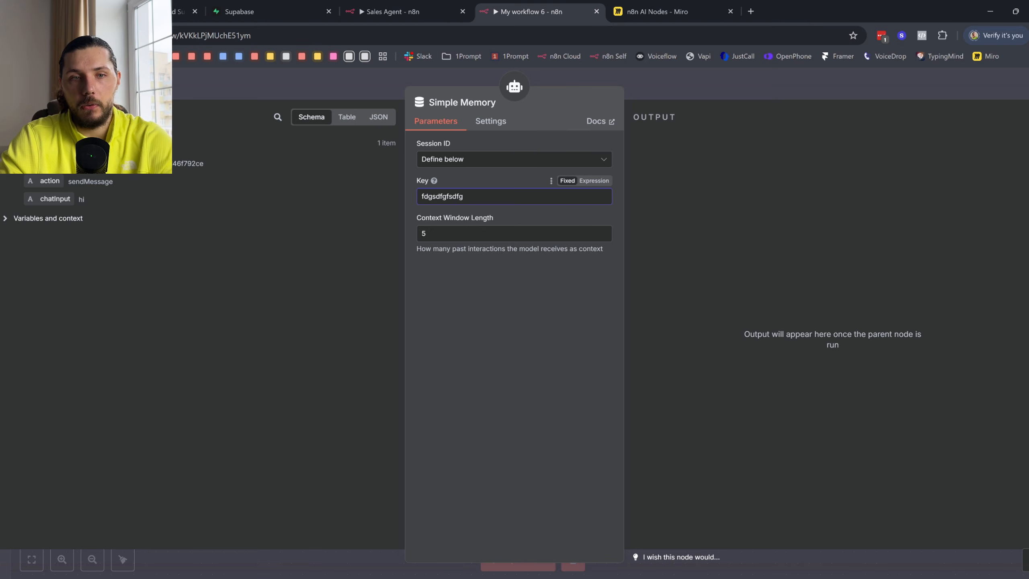
key("Escape")
- Review the AI Agent and Simple Memory settings and open the workflow's chat
double_click(523, 239)
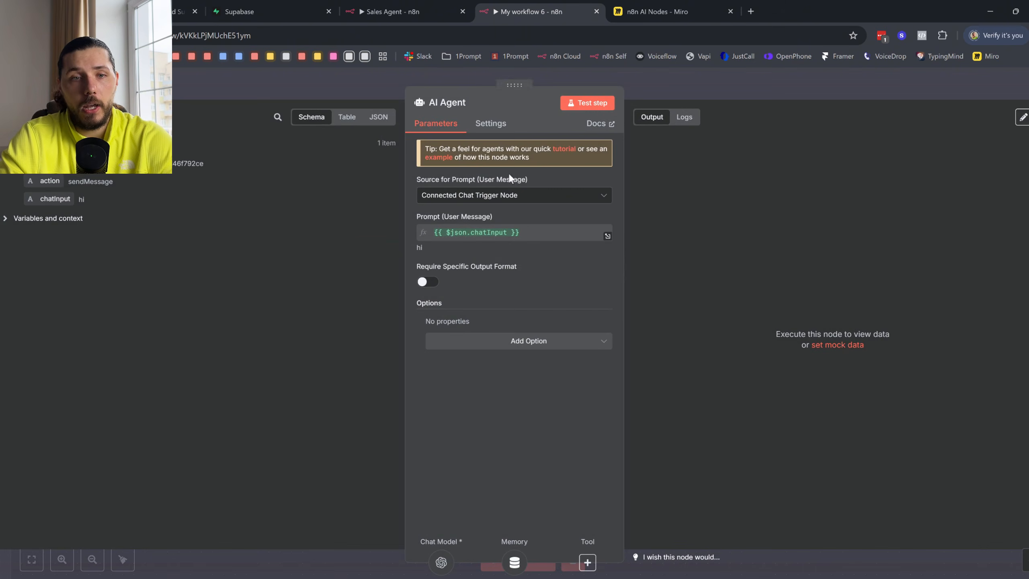
key("Escape")
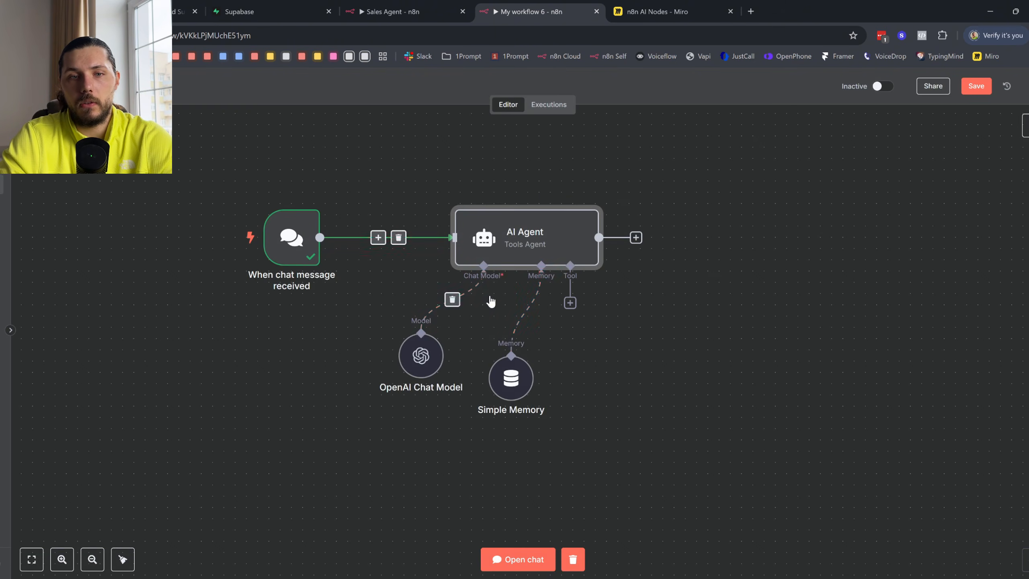
double_click(511, 381)
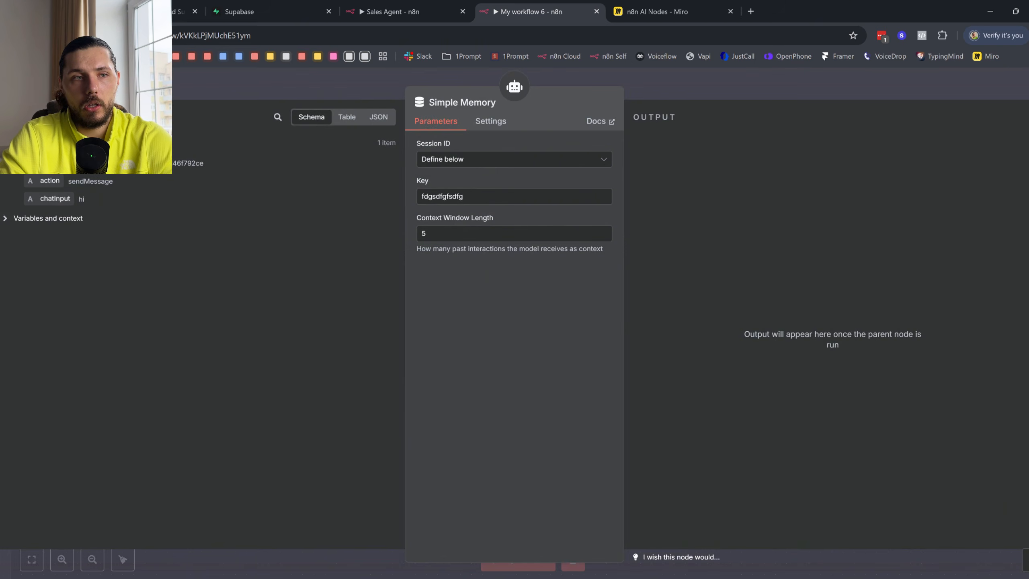
key("Escape")
left_click(518, 563)
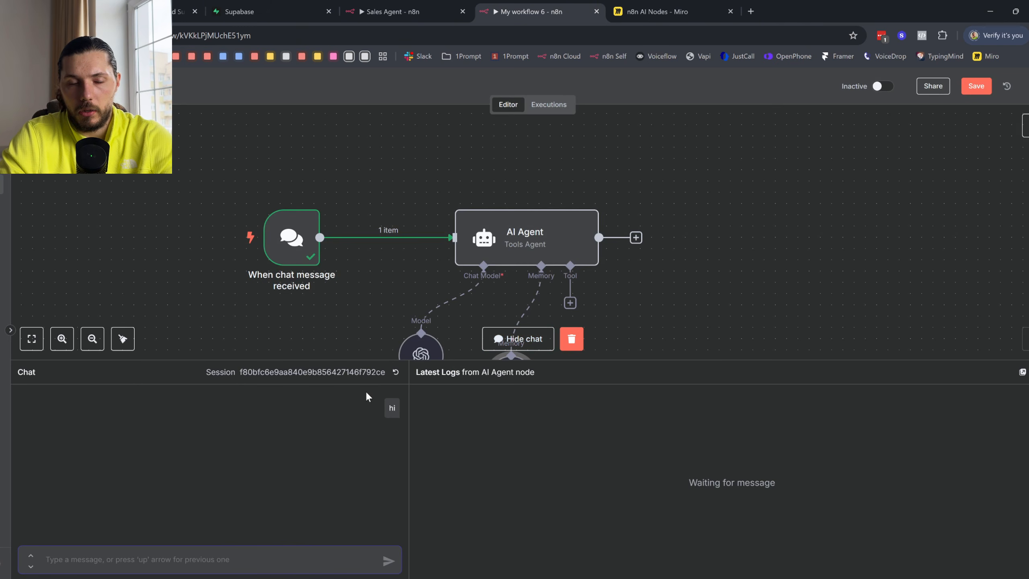
- Hide the chat, review the AI Agent's parameters and open the Simple Memory settings to examine its key
left_click(1028, 371)
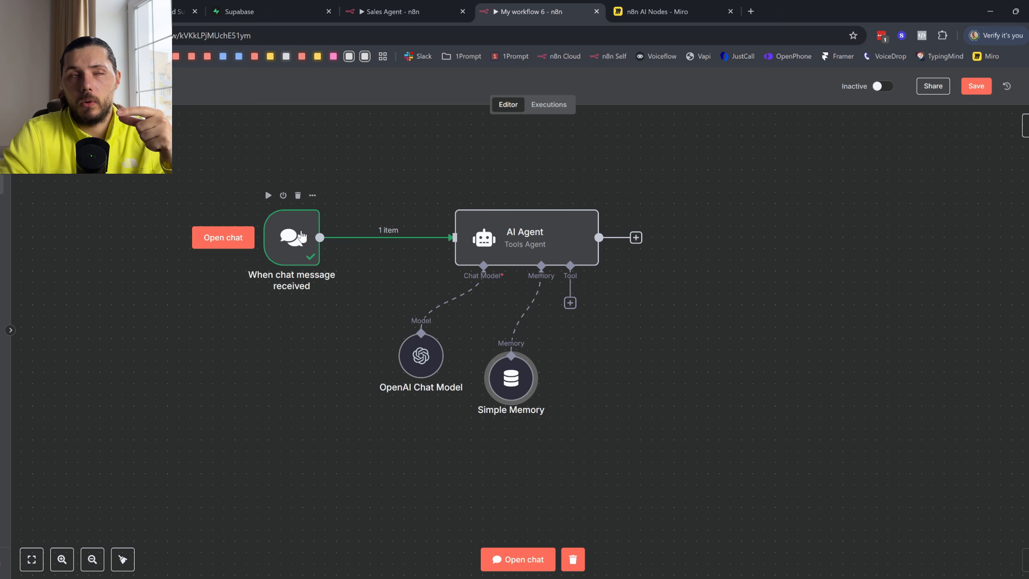
double_click(549, 238)
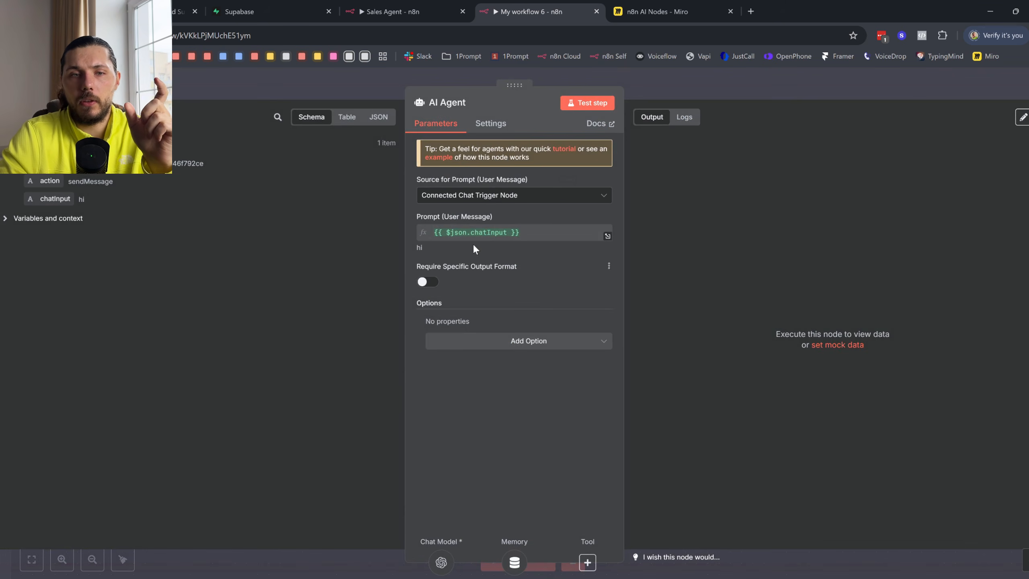
key("Escape")
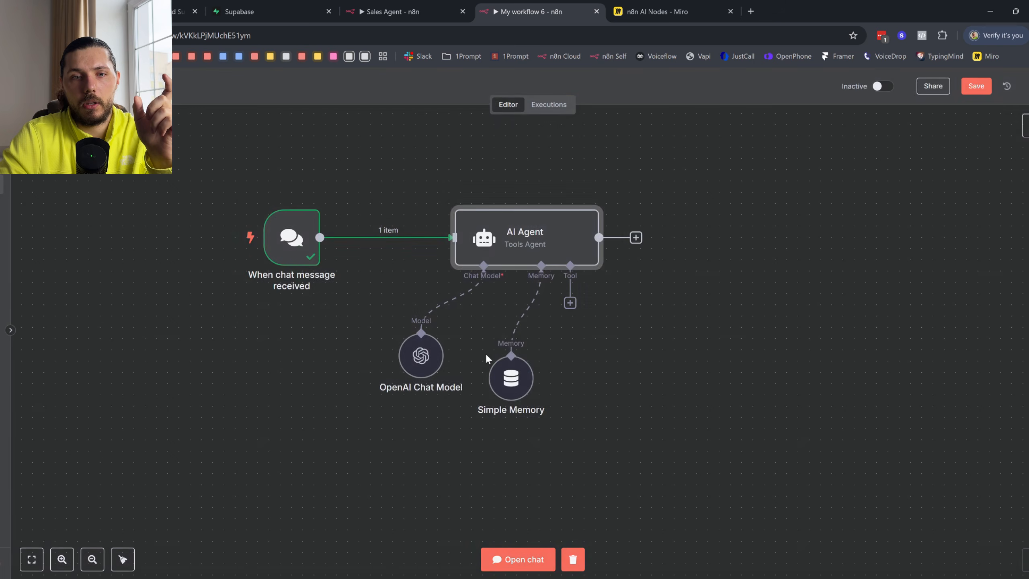
double_click(514, 392)
double_click(466, 196)
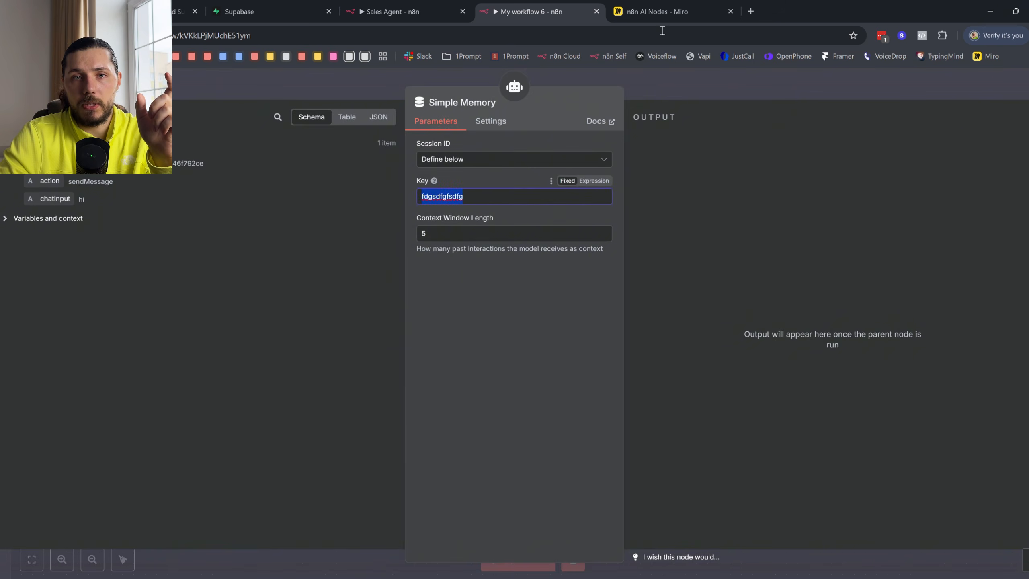
- Switch to the Miro board and circle entries in the table's first and third rows
left_click(664, 13)
mouse_move(513, 306)
left_mouse_down()
mouse_move(478, 306)
mouse_move(571, 338)
left_mouse_up()
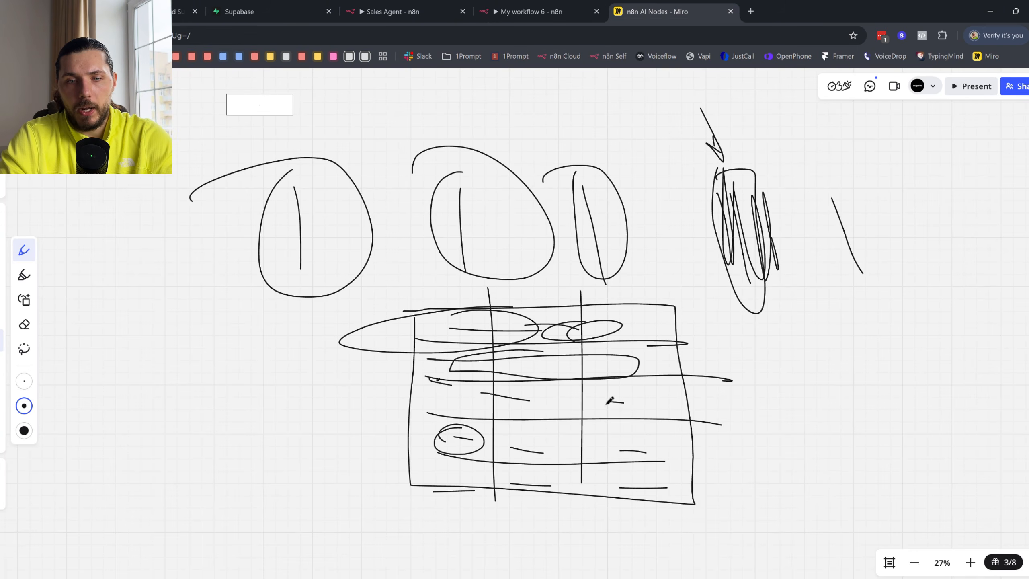
mouse_move(611, 400)
left_mouse_down()
mouse_move(477, 405)
mouse_move(463, 426)
left_mouse_up()
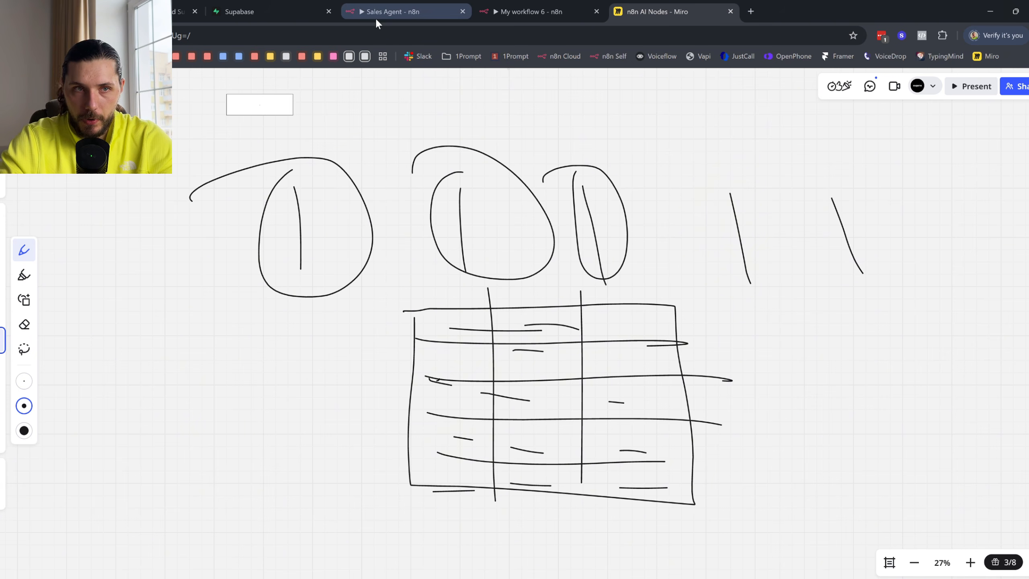
- Switch to the Sales Agent workflow in n8n and examine its overall layout of agent groups
left_click(375, 16)
scroll(474, 275, "down", 5)
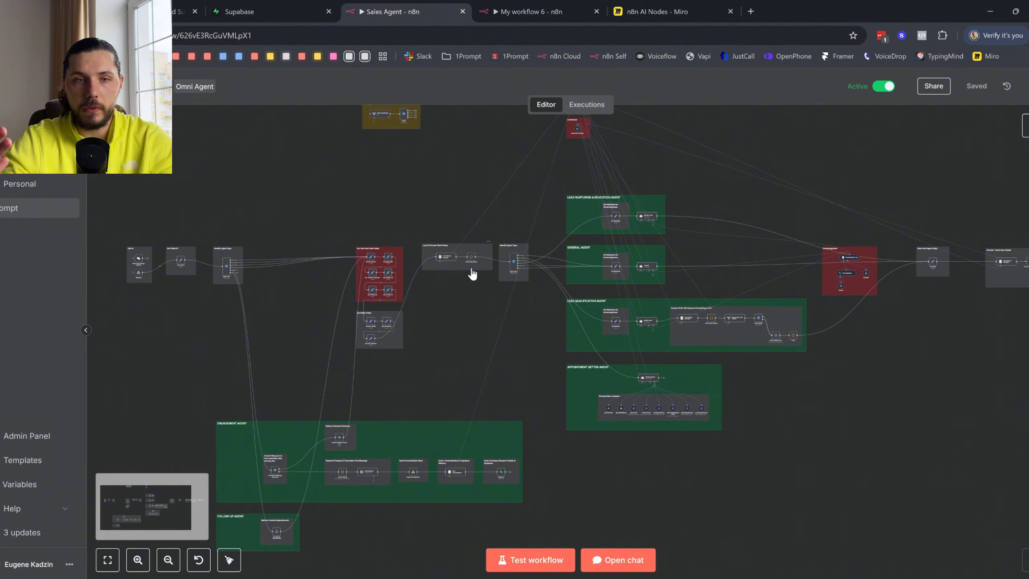
scroll(472, 273, "down", 1)
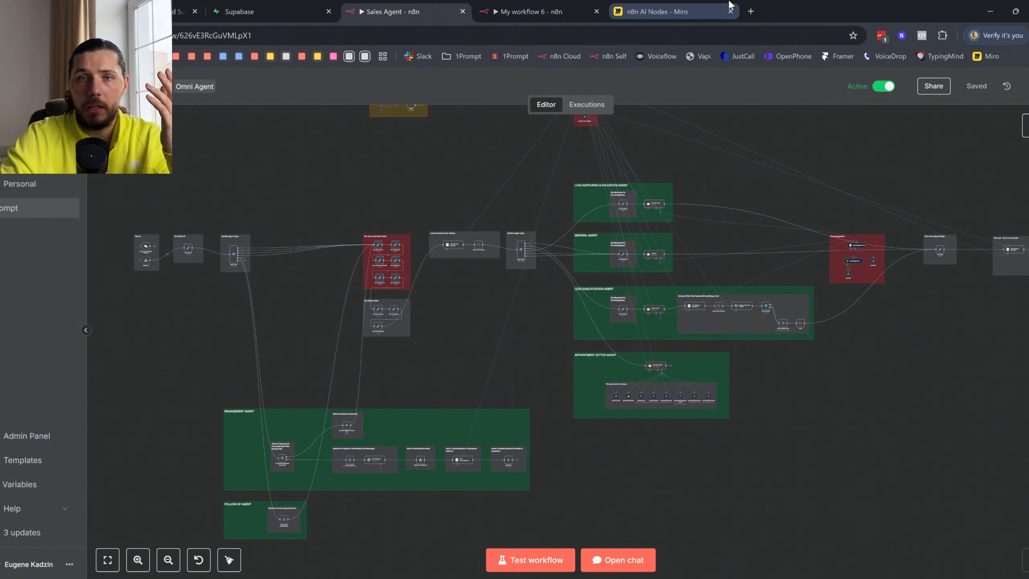
- Switch to the Miro board and draw a large D-shaped outline with a vertical divider beside the table
left_click(659, 11)
scroll(816, 268, "right", 10)
scroll(817, 268, "down", 3)
mouse_move(587, 229)
left_mouse_down()
mouse_move(724, 360)
mouse_move(585, 221)
mouse_move(622, 410)
left_mouse_up()
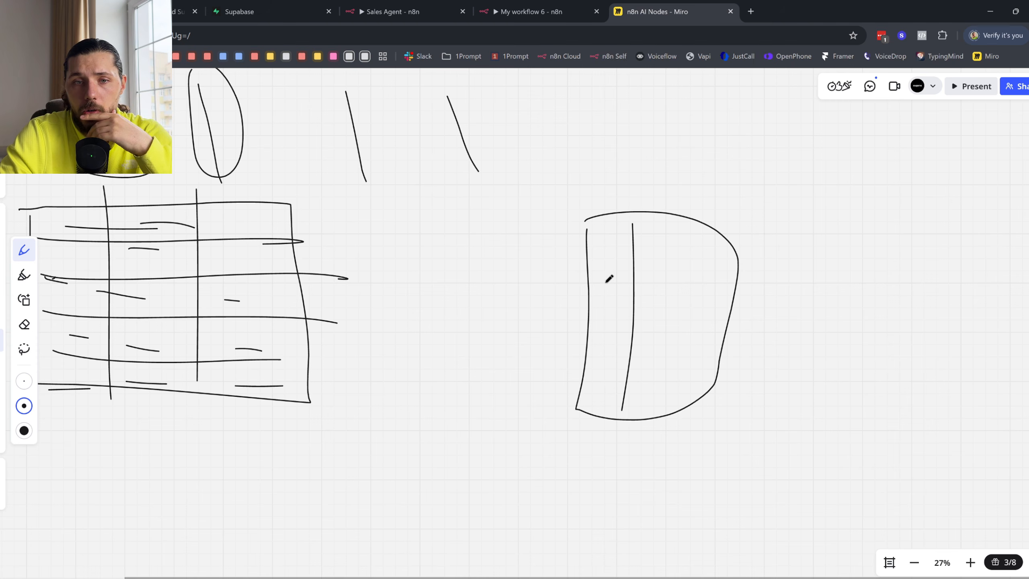
- Draw two oval entries in the sketch's narrow column and an arrow to a small box containing short lines
mouse_move(624, 275)
left_mouse_down()
mouse_move(590, 290)
mouse_move(640, 310)
mouse_move(660, 278)
mouse_move(650, 289)
left_mouse_up()
mouse_move(665, 250)
left_mouse_down()
mouse_move(663, 329)
mouse_move(691, 248)
left_mouse_up()
left_click_drag(676, 252, 688, 264)
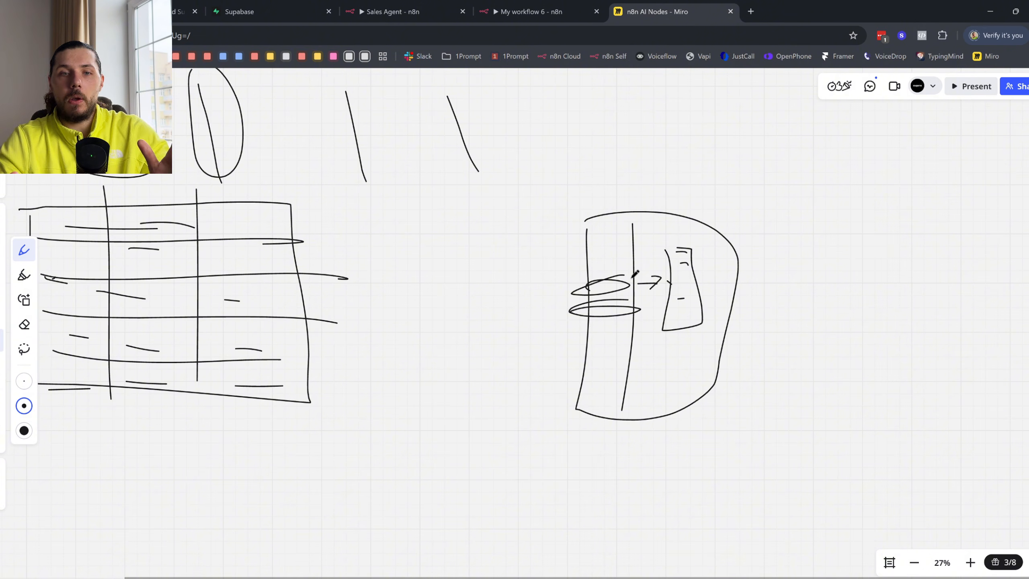
- Try circling the column's upper entry with its arrow, and part of the D-shaped outline, undoing each stroke
left_click_drag(616, 277, 602, 281)
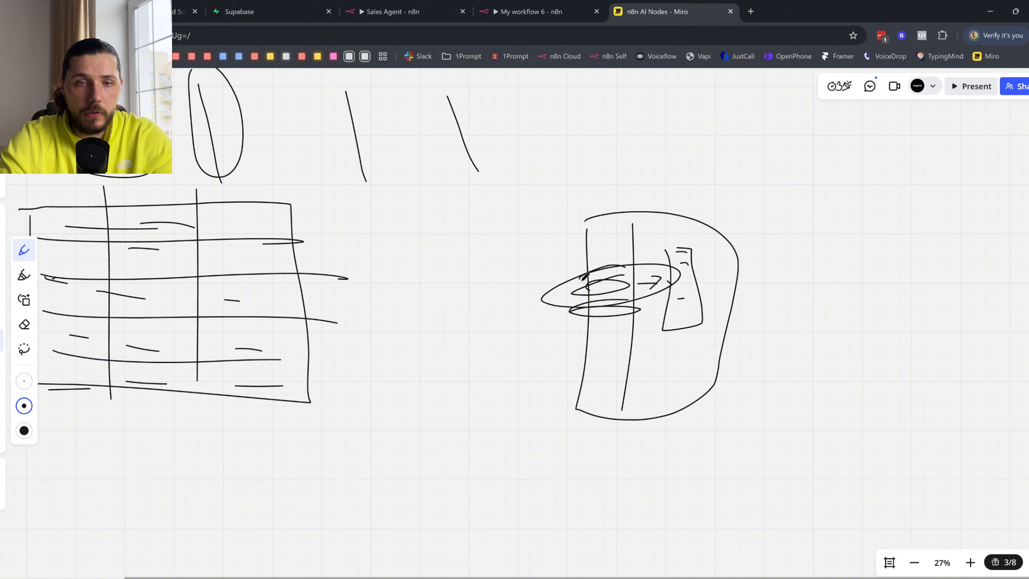
key("ctrl+z")
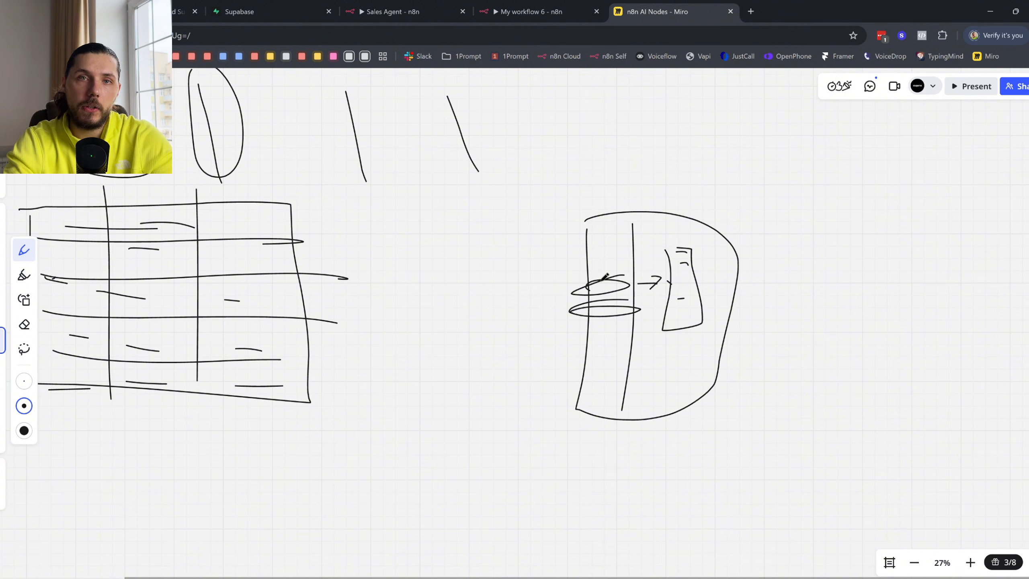
scroll(606, 277, "right", 1)
scroll(605, 276, "up", 1)
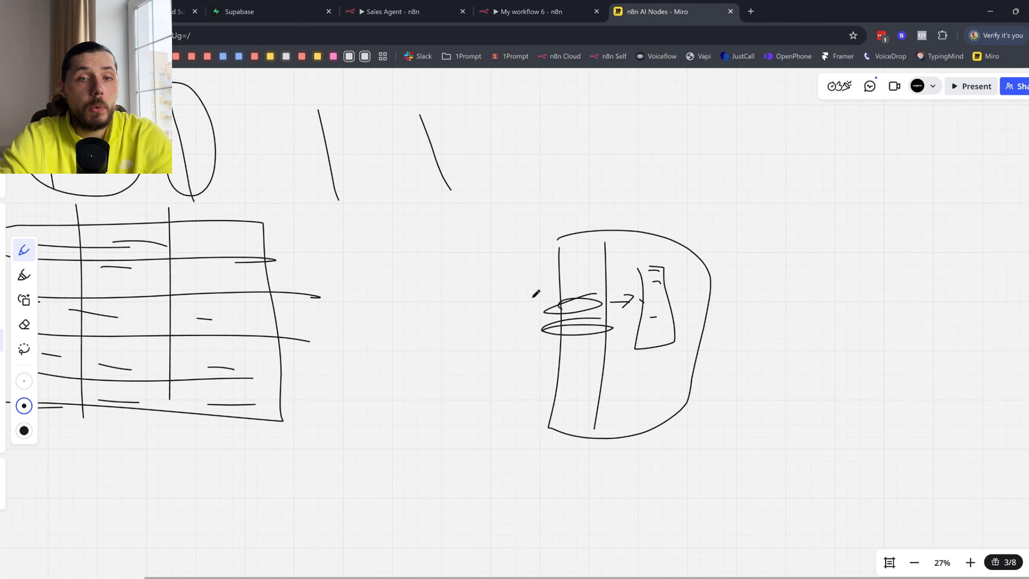
scroll(547, 259, "down", 3)
scroll(602, 175, "down", 1)
scroll(633, 270, "right", 1)
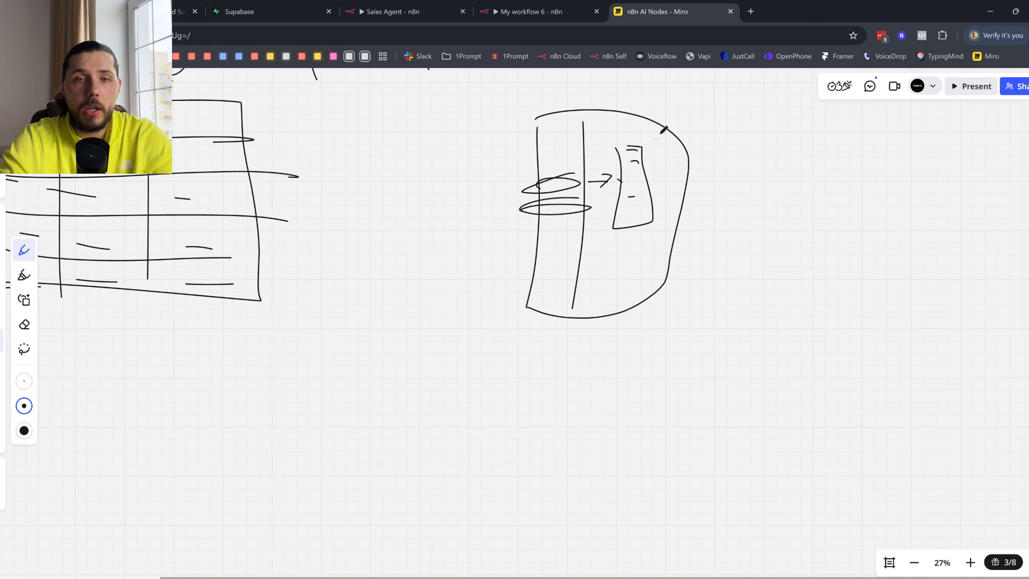
left_click_drag(650, 107, 483, 135)
key("ctrl+z")
- Draw a long curved arrow from the column's second entry to the handwritten word n8n and double-underline it
scroll(678, 435, "right", 5)
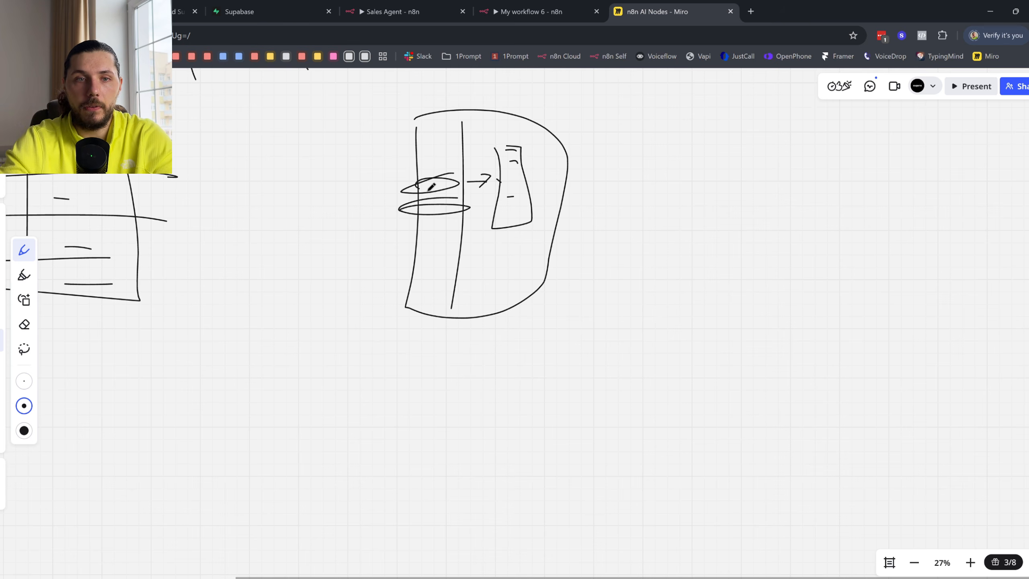
mouse_move(397, 204)
left_mouse_down()
mouse_move(554, 401)
mouse_move(544, 416)
left_mouse_up()
left_click_drag(626, 396, 650, 428)
mouse_move(669, 405)
left_mouse_down()
mouse_move(647, 412)
mouse_move(722, 431)
left_mouse_up()
left_click_drag(615, 444, 729, 441)
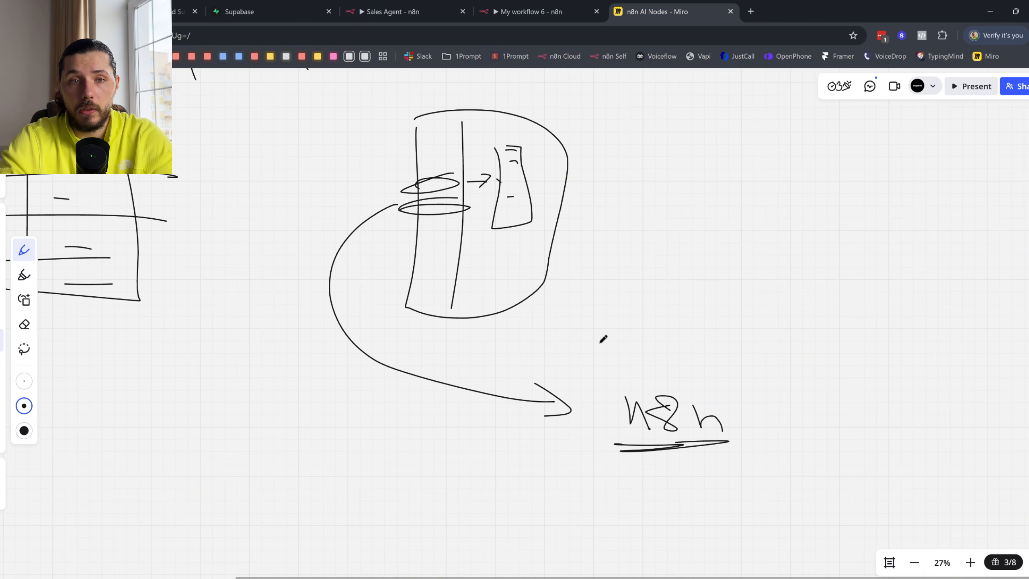
- Circle the small box's top lines and draw an arrow from n8n to a new small D-shaped box
mouse_move(506, 150)
left_mouse_down()
mouse_move(490, 167)
mouse_move(511, 146)
left_mouse_up()
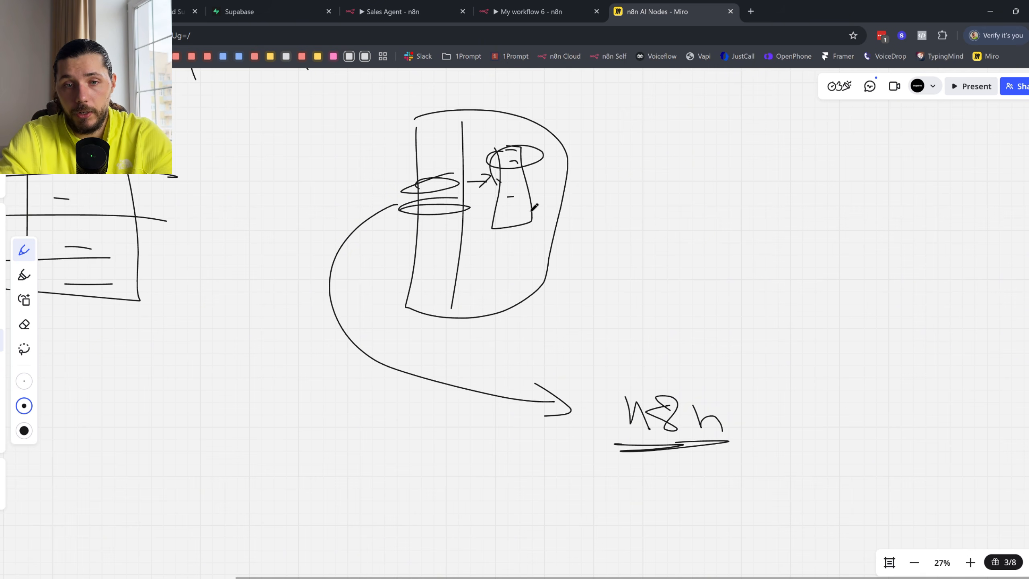
mouse_move(731, 403)
left_mouse_down()
mouse_move(785, 390)
mouse_move(768, 396)
left_mouse_up()
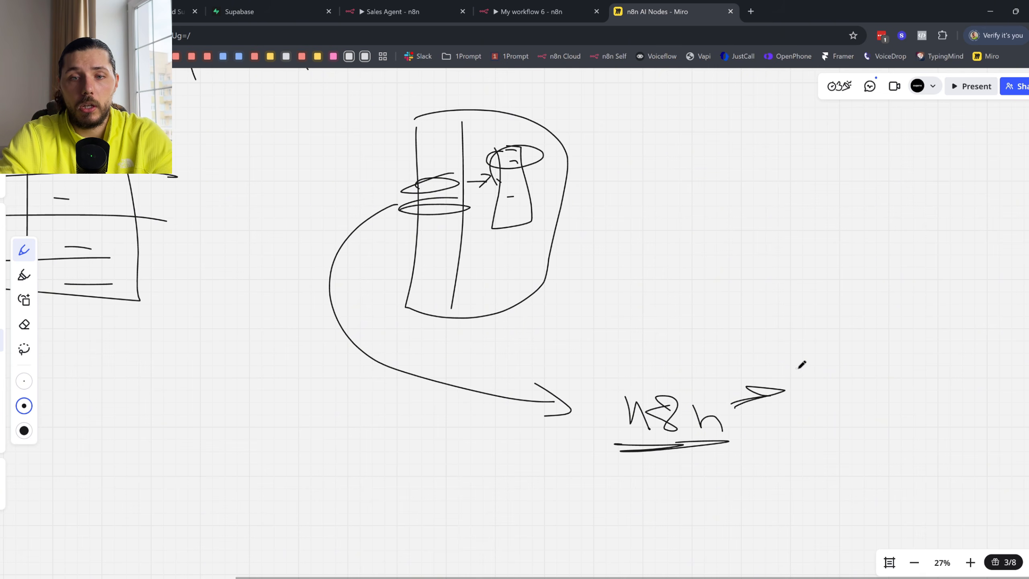
mouse_move(800, 349)
left_mouse_down()
mouse_move(801, 392)
mouse_move(797, 350)
left_mouse_up()
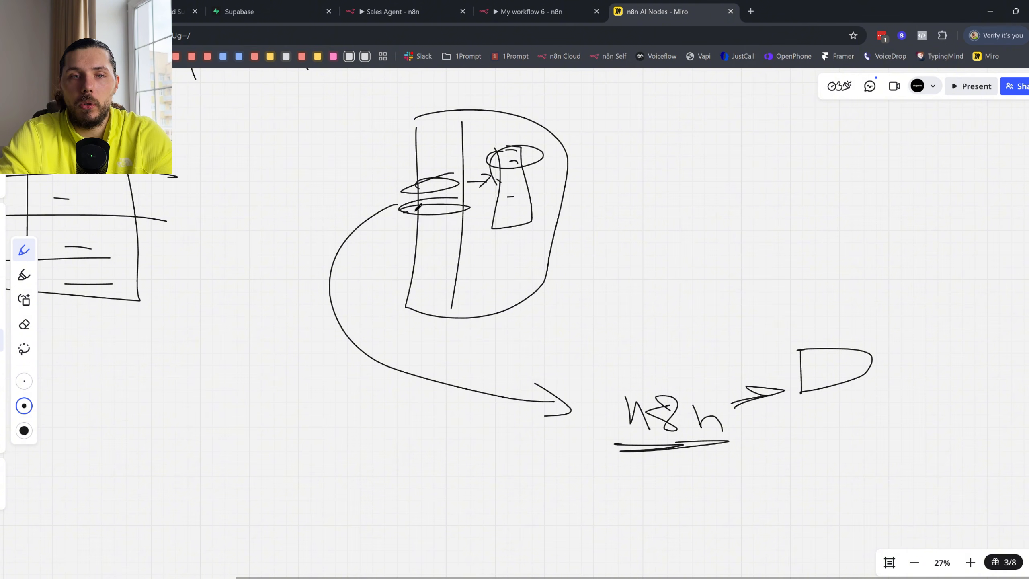
- Retrace the column's second oval entry and add several short lines below it
left_click_drag(417, 208, 469, 208)
mouse_move(401, 228)
left_mouse_down()
mouse_move(451, 224)
mouse_move(454, 265)
left_mouse_up()
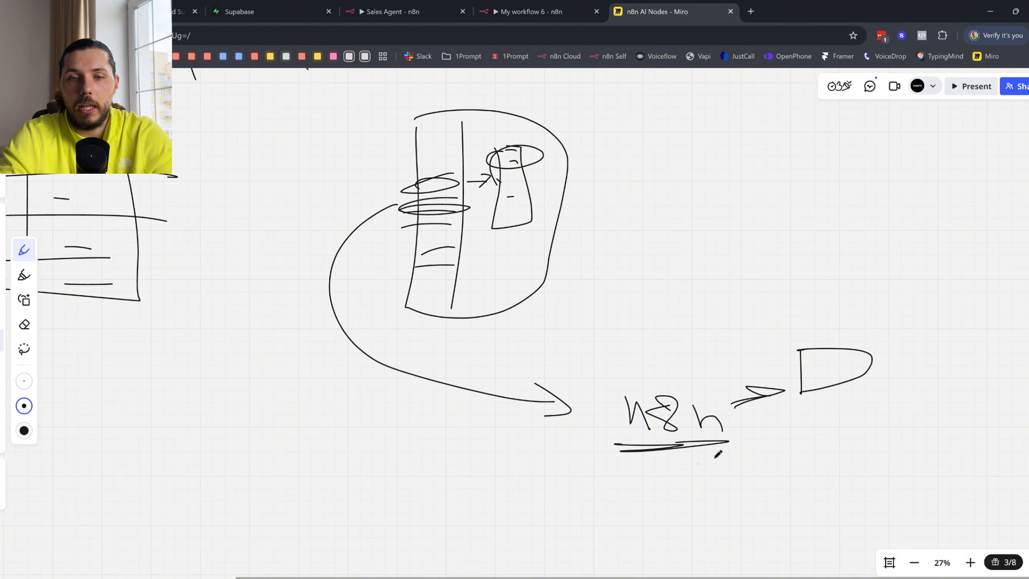
- Draw a tall table with several rows and a vertical divider below the small D-shaped box
scroll(717, 453, "down", 5)
scroll(717, 453, "right", 5)
mouse_move(684, 278)
left_mouse_down()
mouse_move(782, 475)
mouse_move(645, 295)
mouse_move(796, 304)
left_mouse_up()
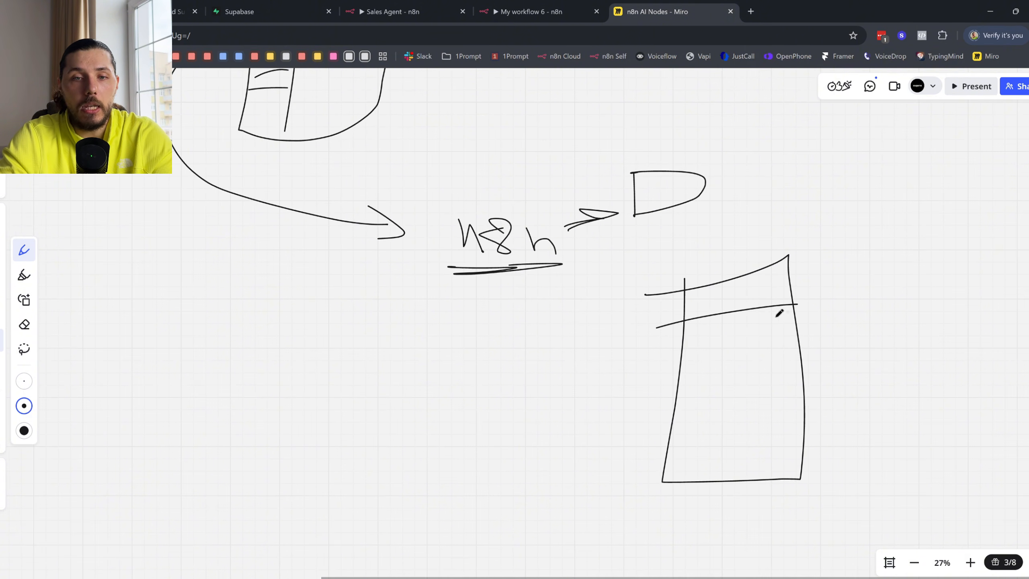
left_click_drag(663, 351, 777, 338)
left_click_drag(645, 385, 801, 364)
left_click_drag(601, 430, 751, 424)
left_click_drag(685, 475, 735, 468)
left_click_drag(732, 274, 702, 478)
- Try marking a row of the first table with a freehand stroke and undo it
scroll(563, 430, "down", 5)
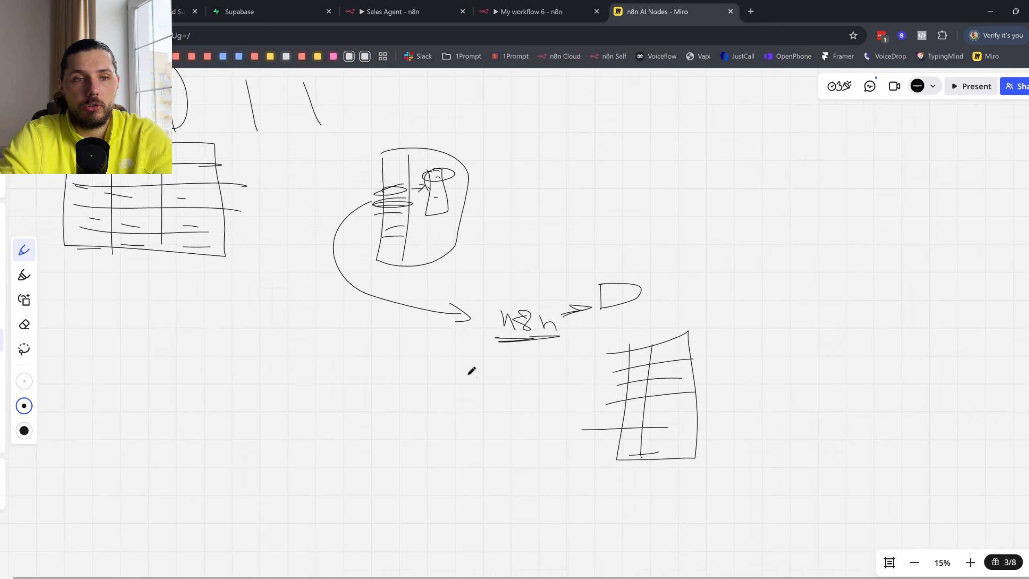
scroll(468, 375, "up", 3)
scroll(468, 375, "left", 4)
left_click_drag(324, 276, 187, 312)
key("ctrl+z")
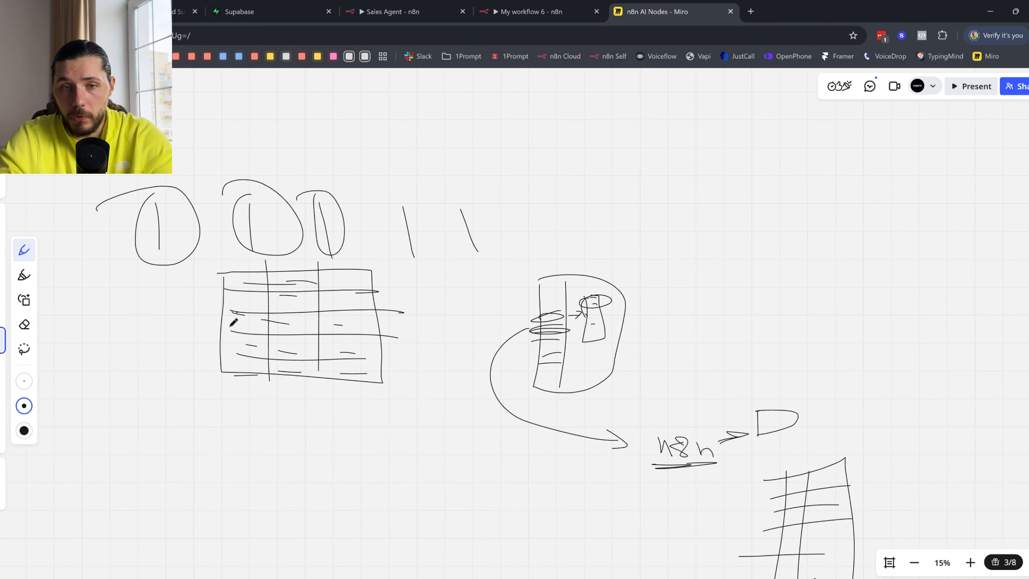
- Draw over the column's upper oval entry and add a dash and a small leaf-like shape above the D-shaped sketch
scroll(233, 322, "down", 3)
scroll(234, 322, "right", 3)
scroll(444, 229, "up", 4)
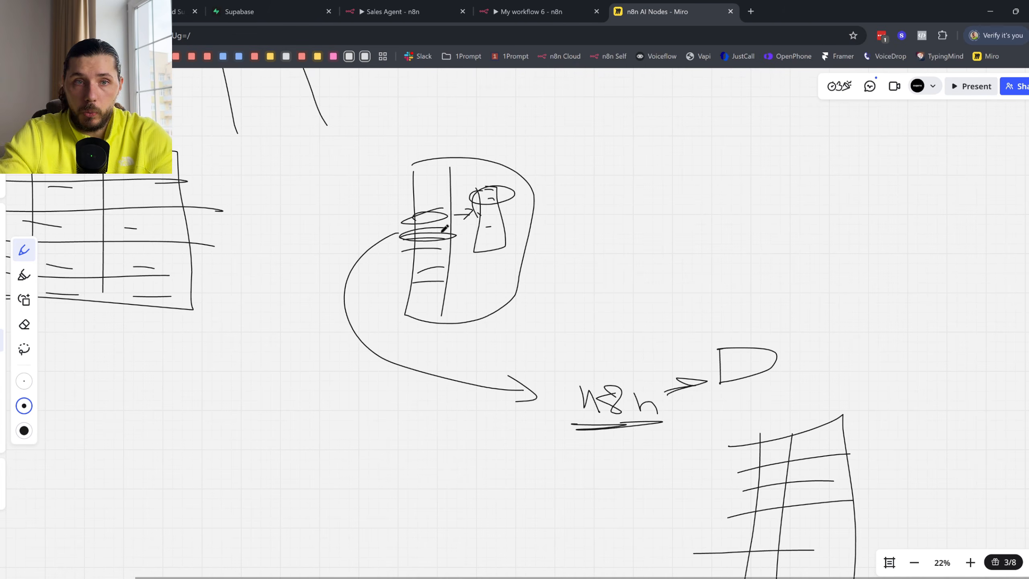
mouse_move(442, 208)
left_mouse_down()
mouse_move(409, 222)
mouse_move(440, 214)
left_mouse_up()
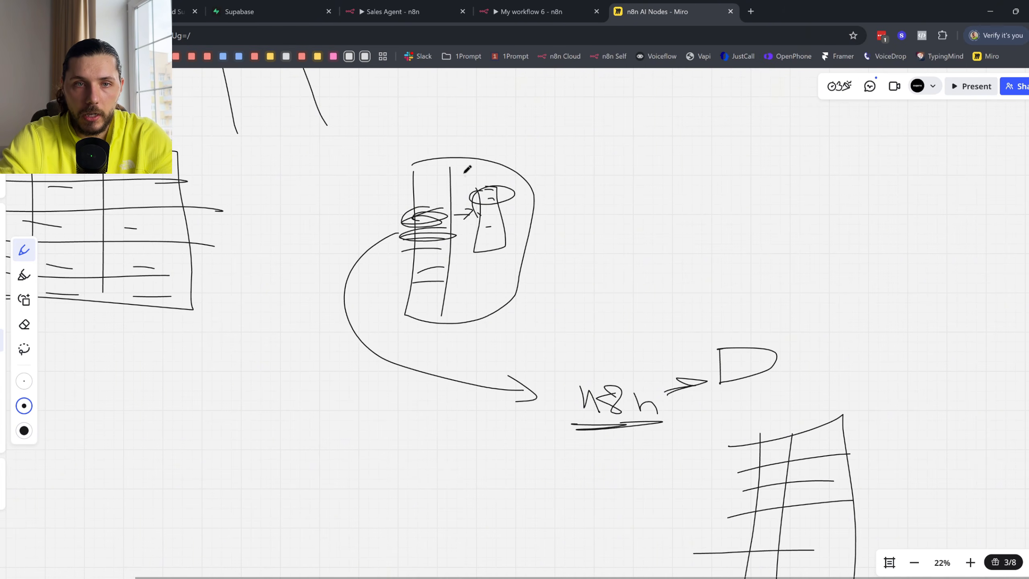
mouse_move(459, 142)
left_mouse_down()
mouse_move(453, 159)
mouse_move(507, 147)
mouse_move(464, 142)
left_mouse_up()
left_click_drag(400, 153, 443, 154)
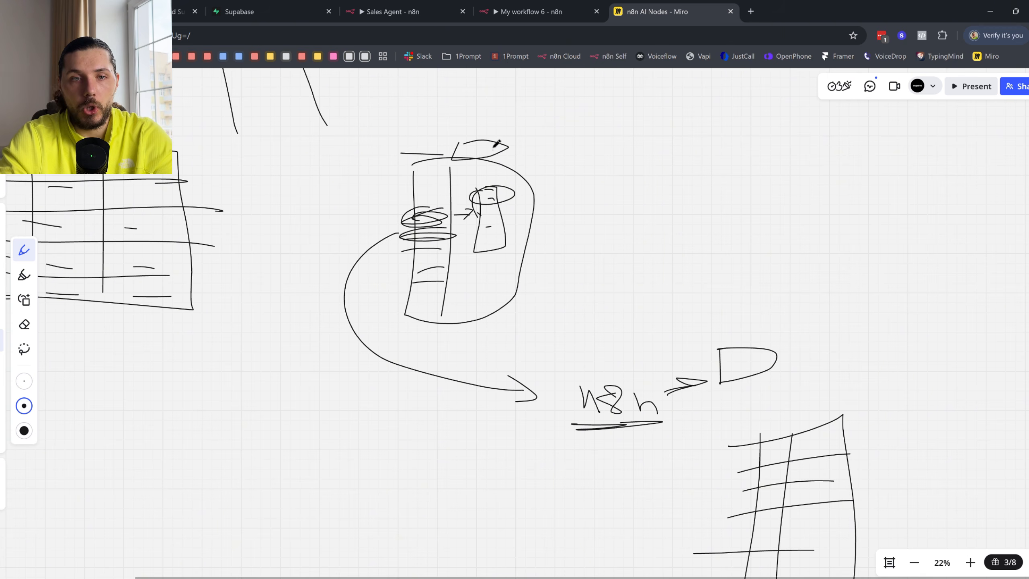
- Draw a frame around the handwritten word n8n
scroll(499, 320, "down", 2)
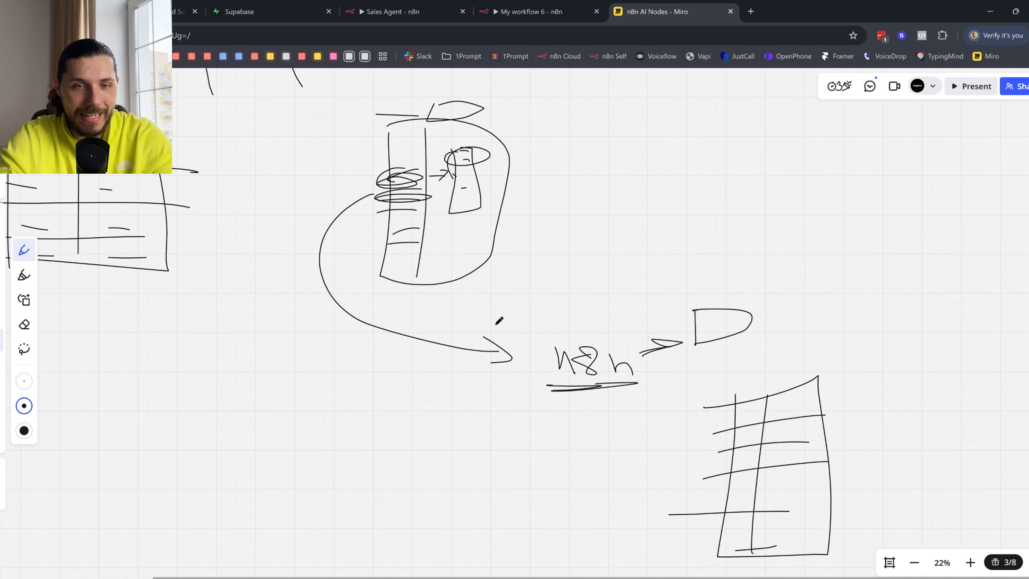
left_click_drag(541, 324, 665, 398)
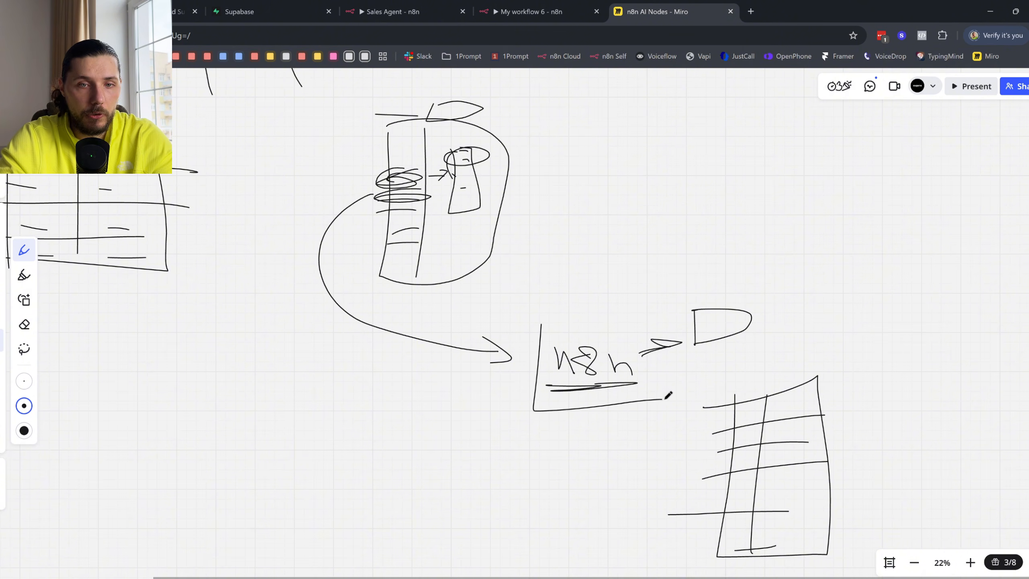
- Switch to My workflow 6 in n8n and append the {{ $json.sessionId }} expression to the Simple Memory key
left_click(527, 11)
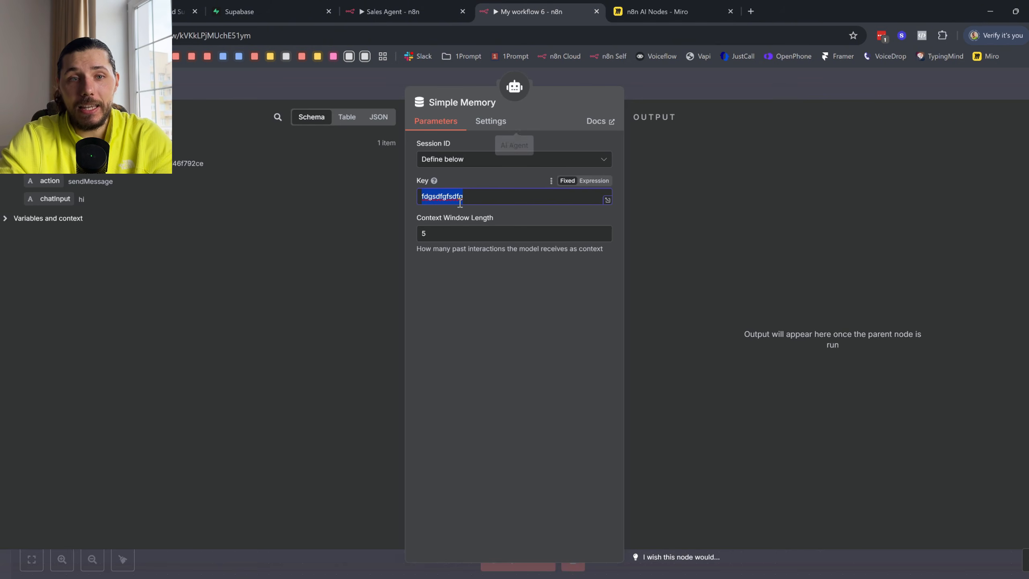
left_click_drag(478, 198, 421, 186)
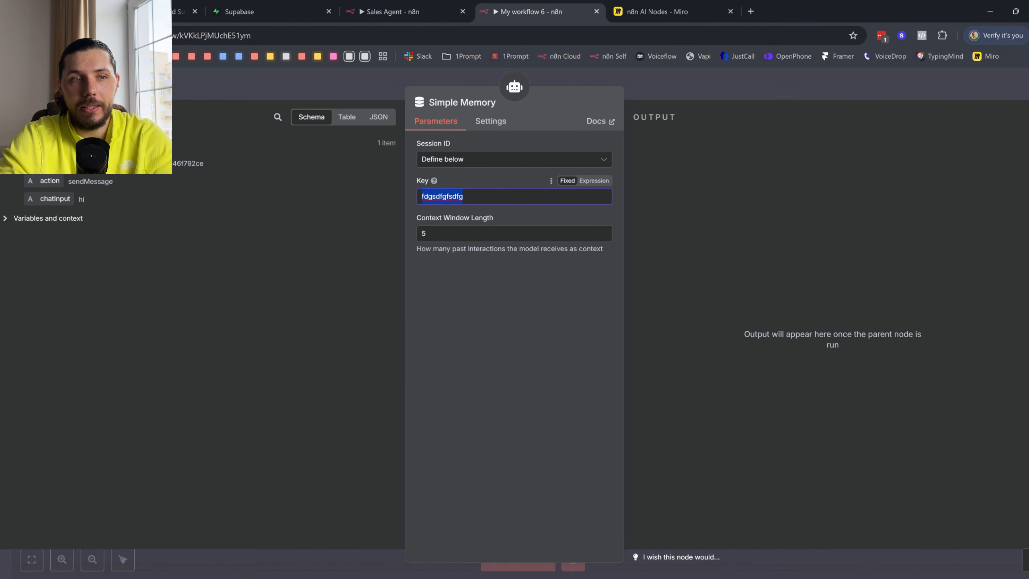
left_click_drag(53, 163, 478, 199)
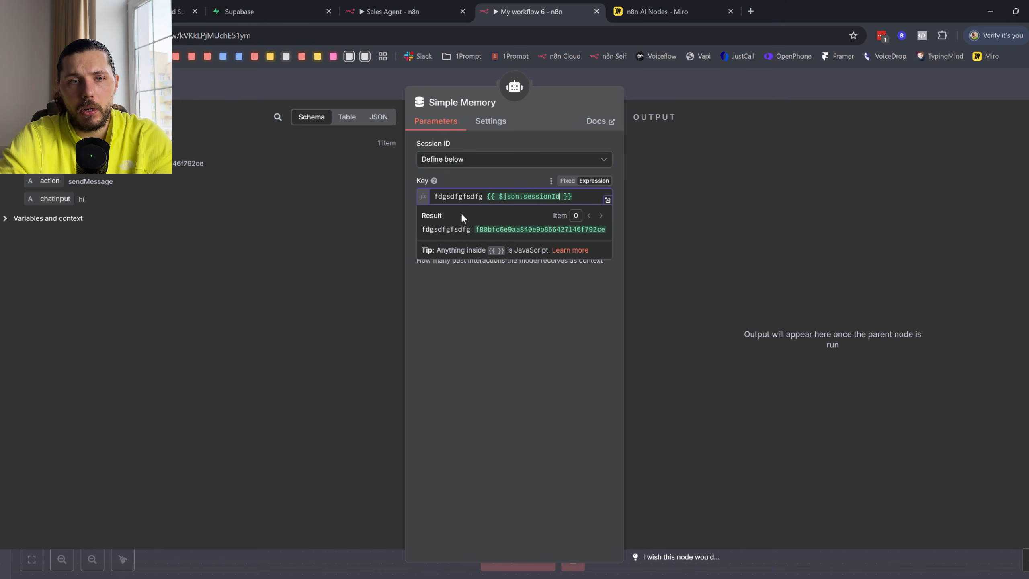
left_click_drag(576, 197, 421, 200)
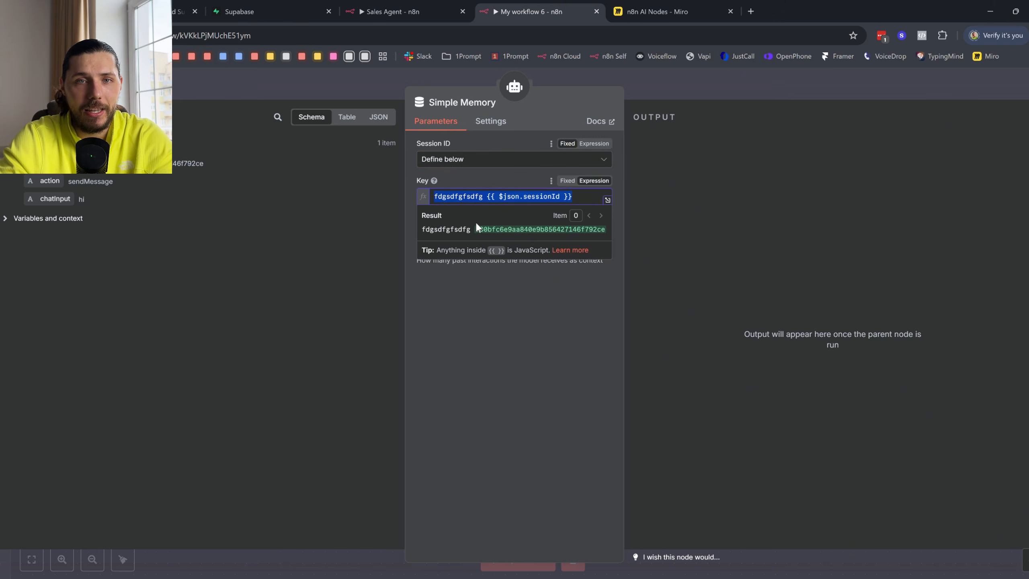
- Switch back to the Miro board, undo a stray arc over the D-shaped sketch and draw a large loop around the framed n8n
left_click(656, 11)
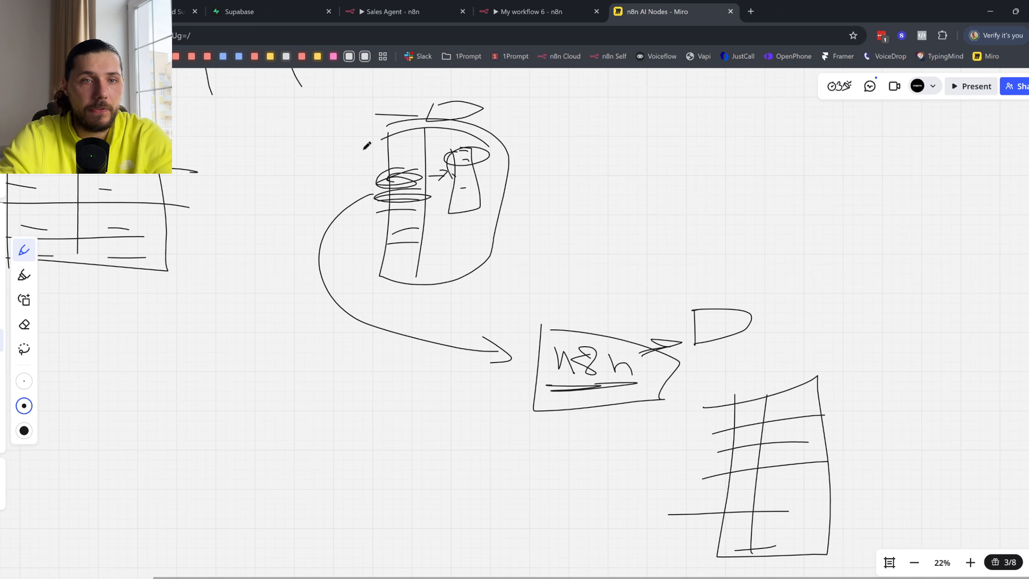
left_click_drag(363, 149, 346, 168)
key("ctrl+z")
mouse_move(593, 323)
left_mouse_down()
mouse_move(536, 426)
mouse_move(691, 331)
left_mouse_up()
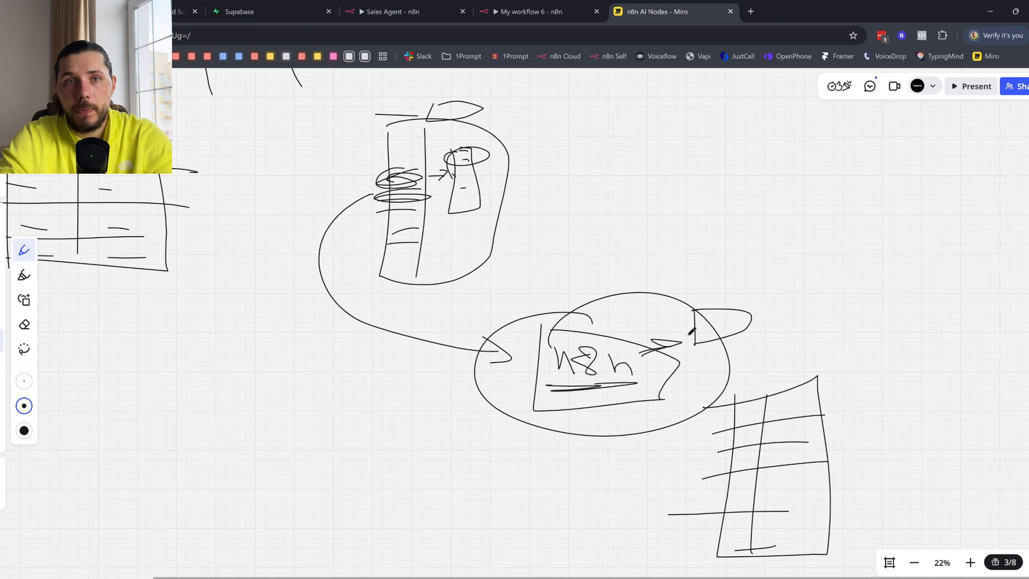
scroll(194, 206, "left", 4)
scroll(276, 230, "up", 3)
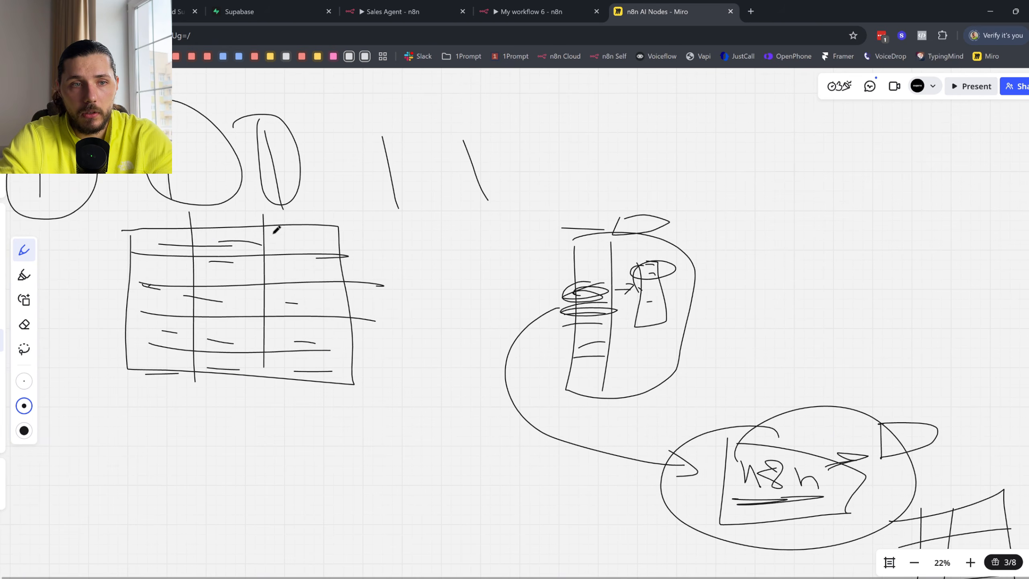
- Draw loops around the large table and the small lower grid, and undo both
left_click_drag(276, 229, 279, 227)
scroll(957, 486, "down", 3)
scroll(956, 486, "right", 3)
mouse_move(775, 395)
left_mouse_down()
mouse_move(867, 402)
mouse_move(739, 429)
left_mouse_up()
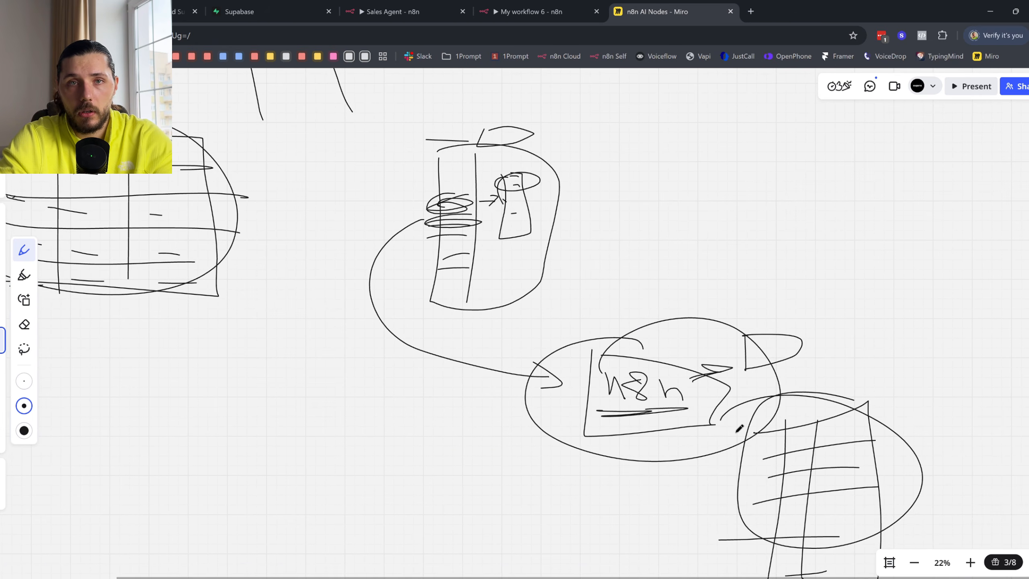
key("ctrl+z")
key("ctrl+z")
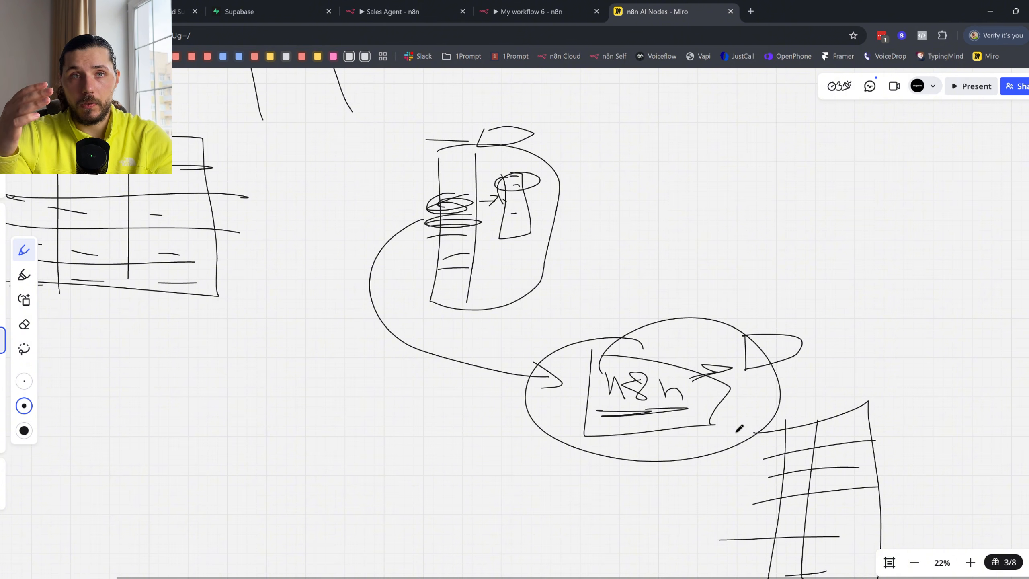
- Undo the recent strokes, including the loop and frame around n8n and the inner lines of the lower grid
key("ctrl+z")
key("ctrl+z")
key("ctrl+z")
key("ctrl+z")
key("ctrl+z")
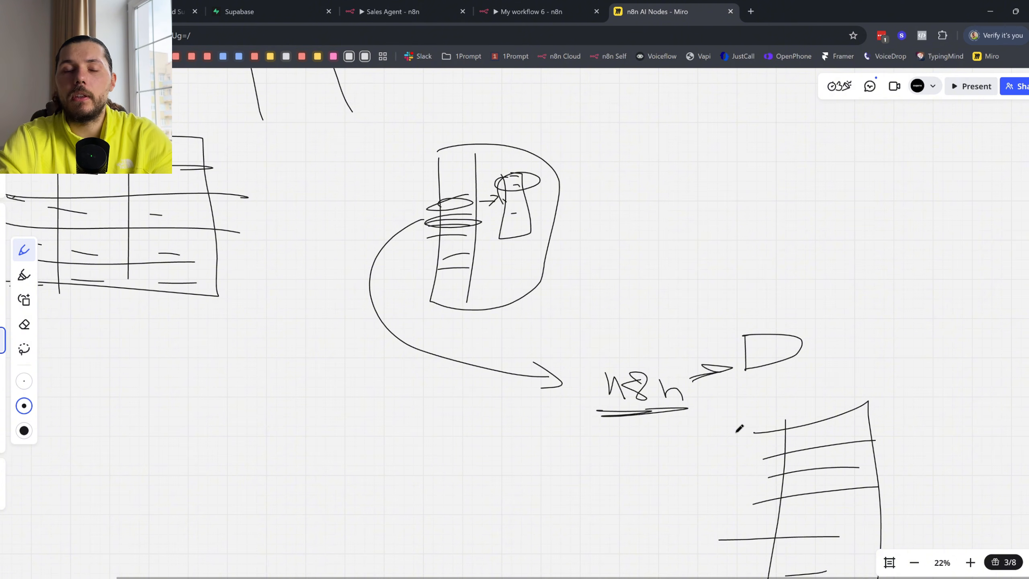
key("ctrl+z")
key("ctrl+z")
key("ctrl+z")
key("ctrl+z")
key("ctrl+z")
scroll(468, 281, "down", 3)
scroll(105, 202, "up", 1)
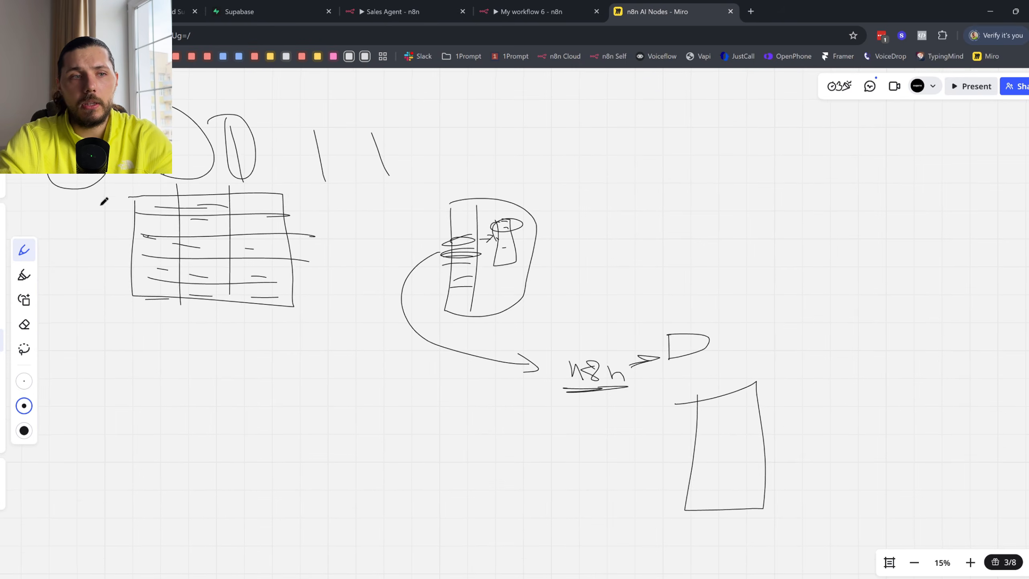
- Delete all the remaining sketches from the board, including the tables, the n8n diagram and the circled marks
key("Escape")
mouse_move(863, 517)
left_mouse_down()
mouse_move(206, 207)
mouse_move(100, 185)
left_mouse_up()
key("Delete")
scroll(101, 186, "up", 1)
scroll(476, 238, "up", 1)
left_click_drag(587, 360, 409, 207)
key("Delete")
left_click_drag(396, 365, 159, 239)
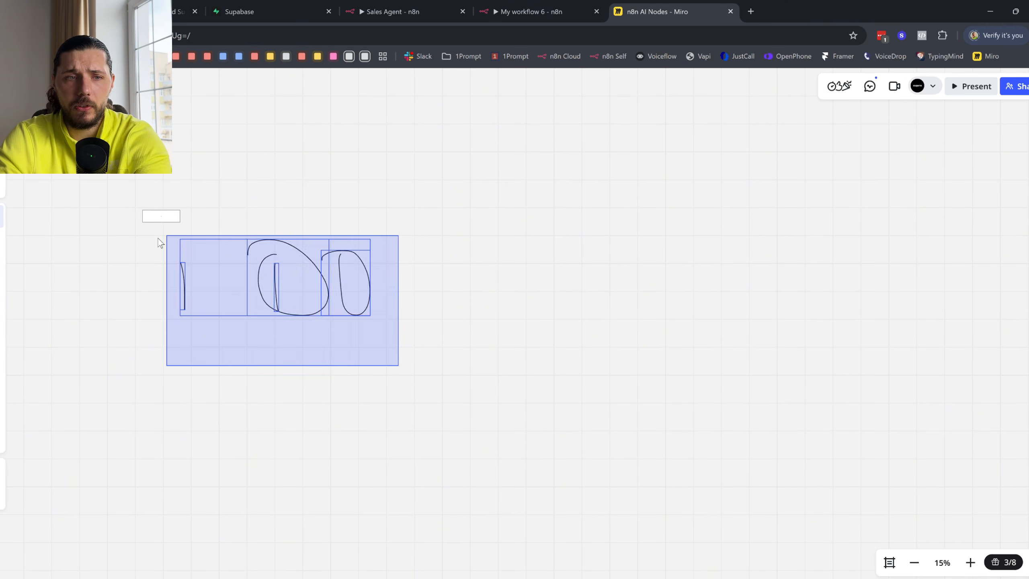
key("Delete")
scroll(308, 279, "up", 2)
scroll(303, 279, "up", 2)
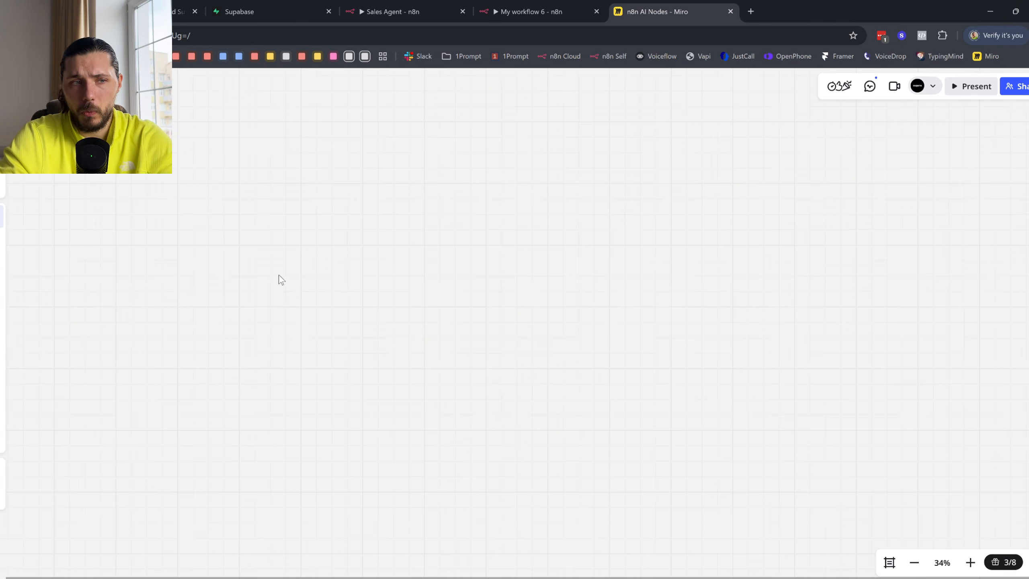
left_click(1, 341)
left_click_drag(302, 248, 459, 233)
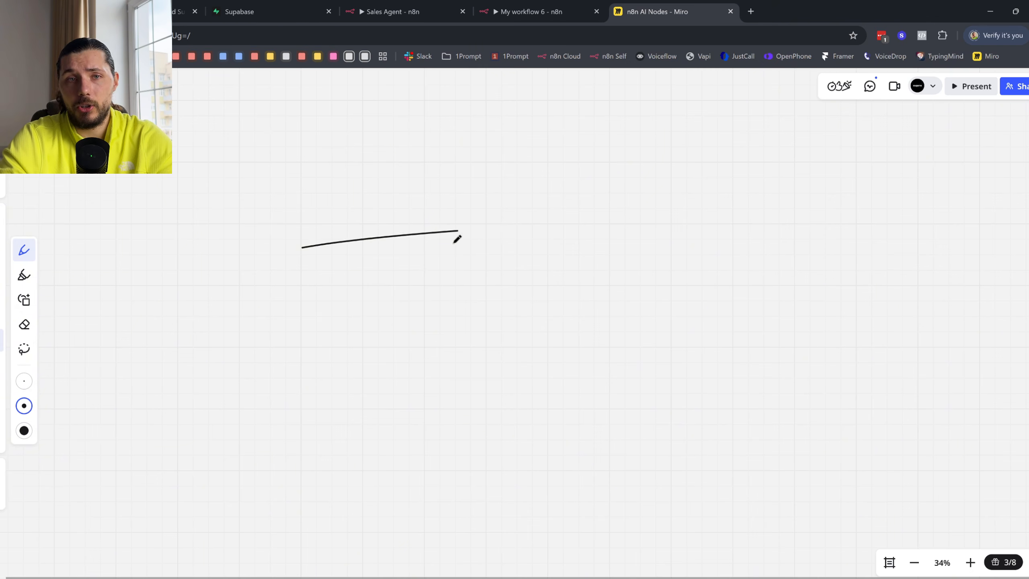
key("ctrl+z")
- Switch to My workflow 6 in n8n and replace the AI Agent's Simple Memory node with Postgres Chat Memory
left_click(543, 5)
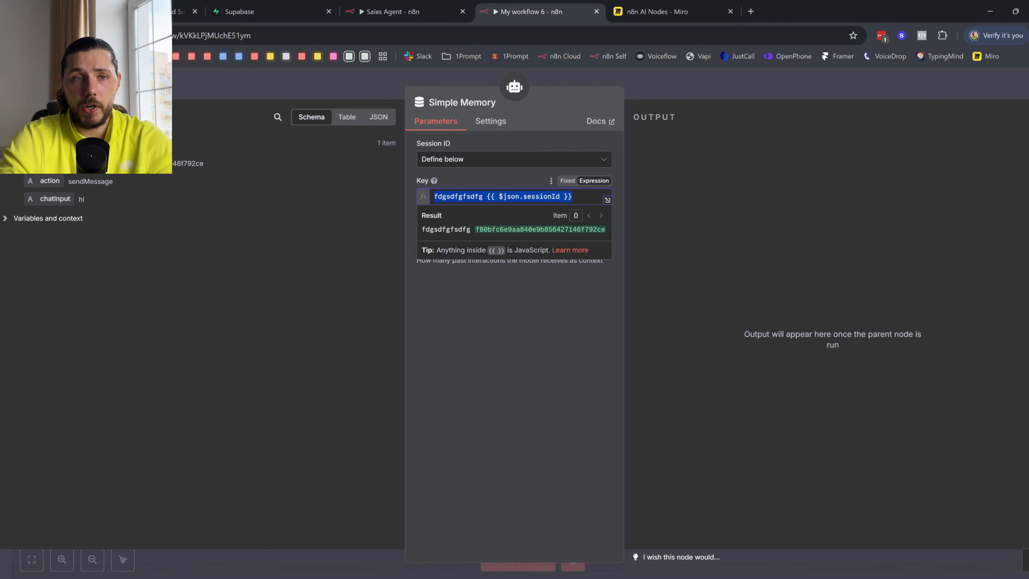
key("Escape")
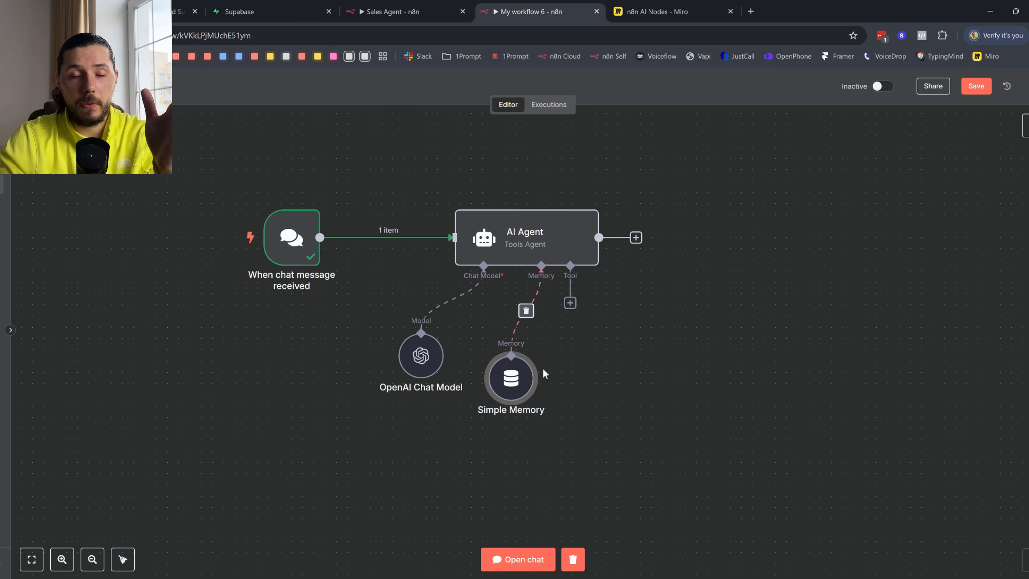
double_click(520, 383)
key("Escape")
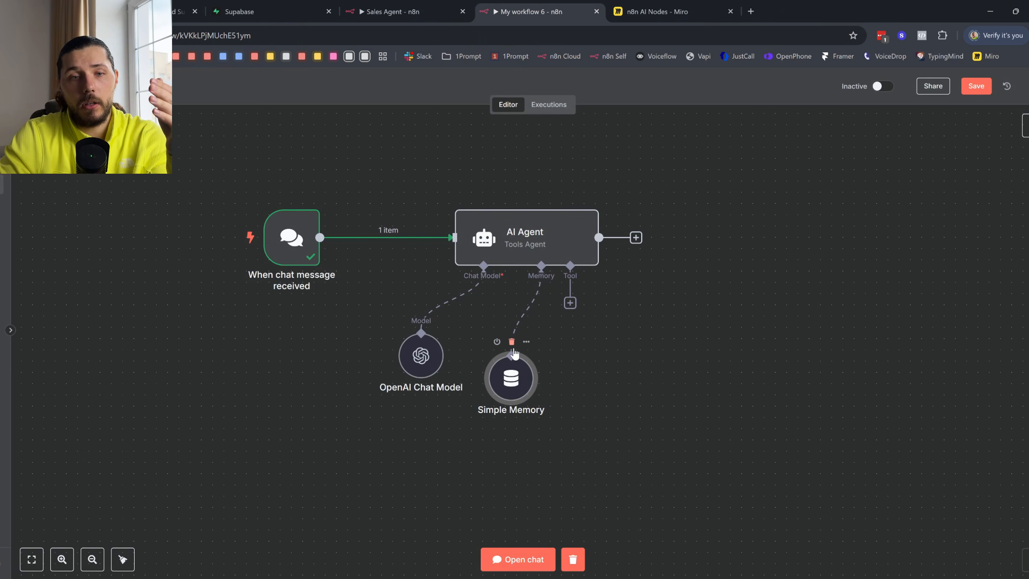
left_click(512, 343)
left_click(541, 303)
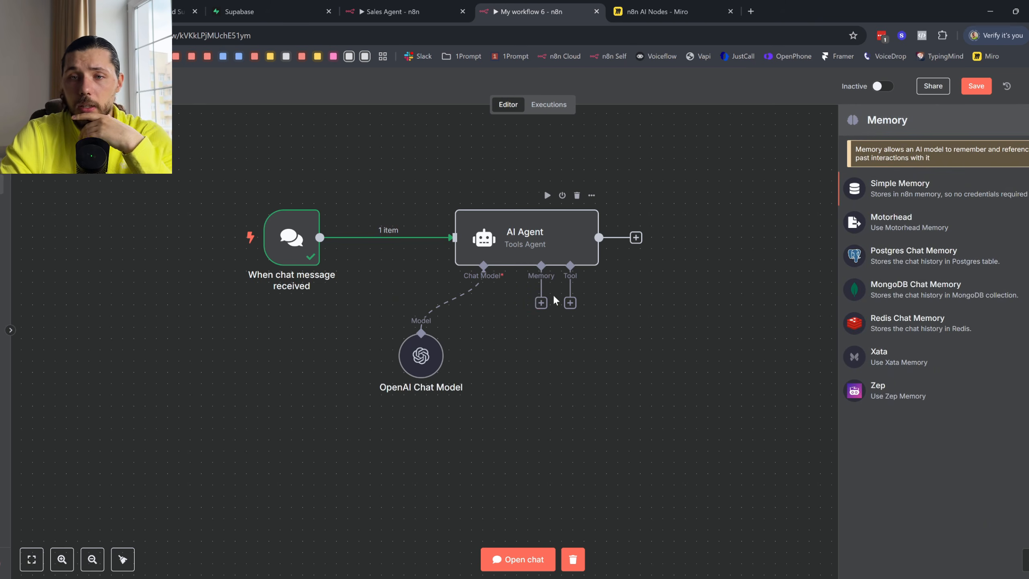
left_click(898, 248)
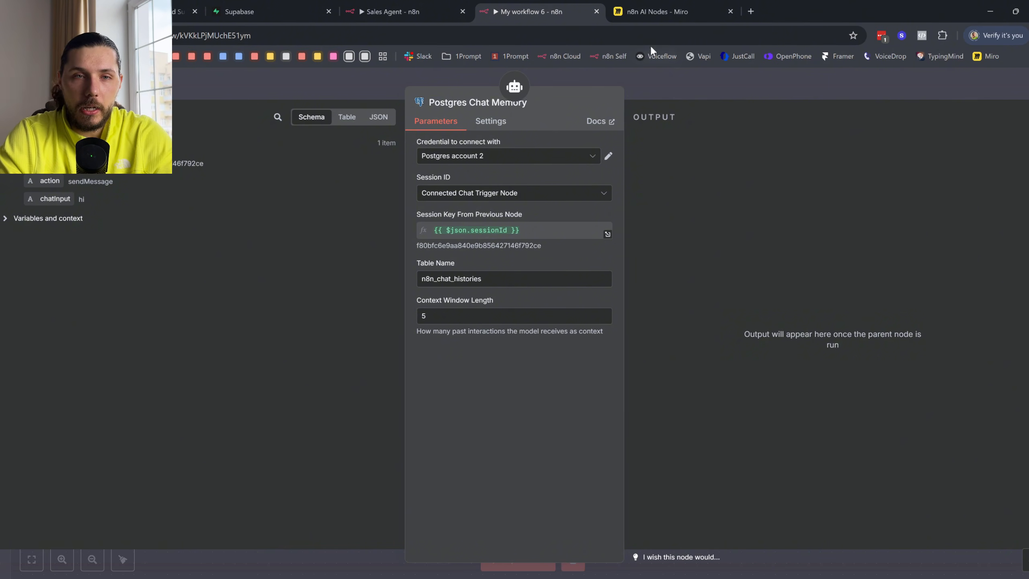
- Switch to the GPT-4.1 chat and review the original question about the Postgres chat memory node and Supabase
left_click(156, 12)
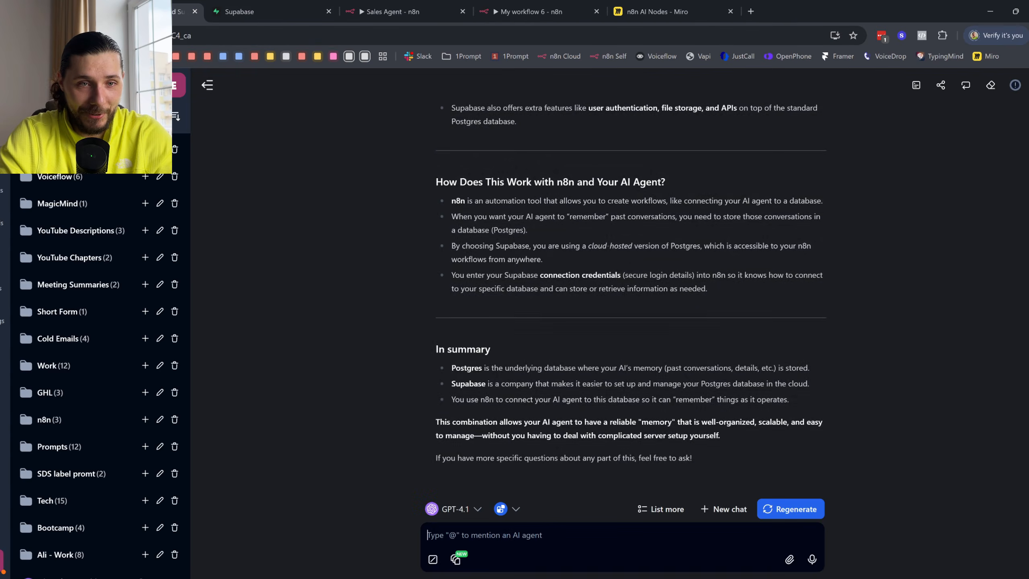
scroll(576, 264, "up", 8)
scroll(576, 264, "down", 2)
scroll(577, 267, "down", 1)
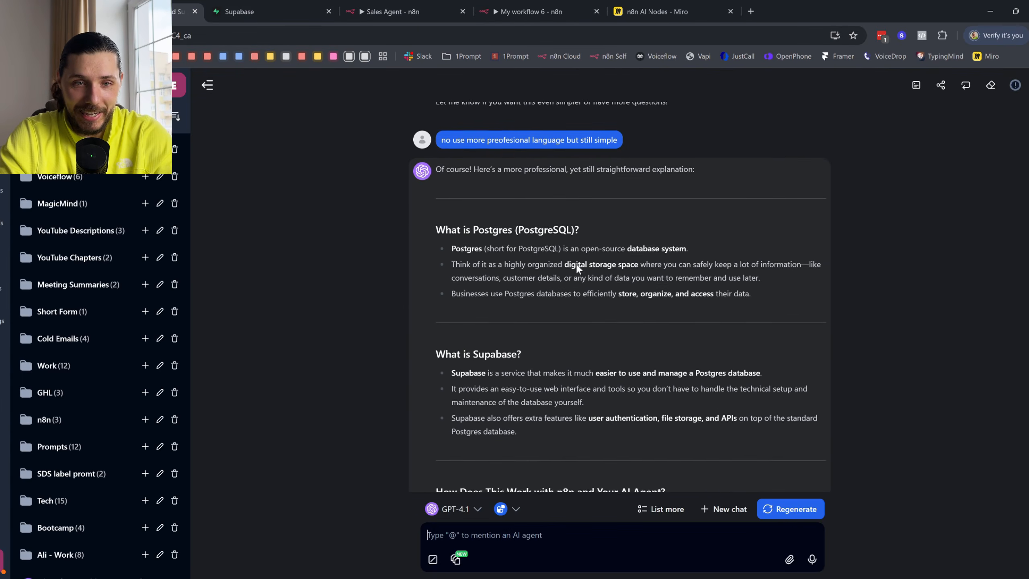
scroll(559, 276, "up", 10)
scroll(541, 280, "up", 4)
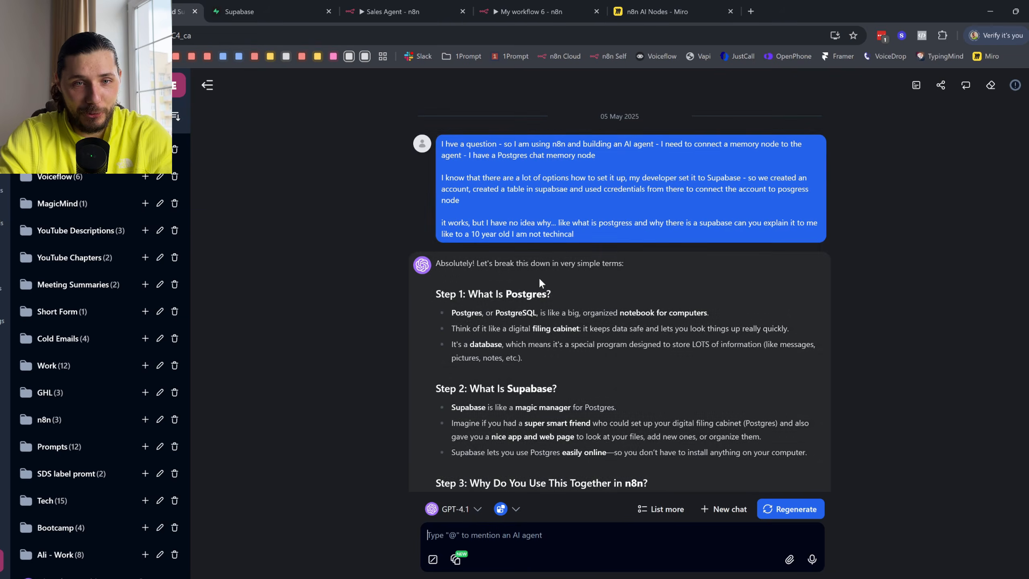
left_click_drag(534, 156, 586, 245)
left_click(581, 291)
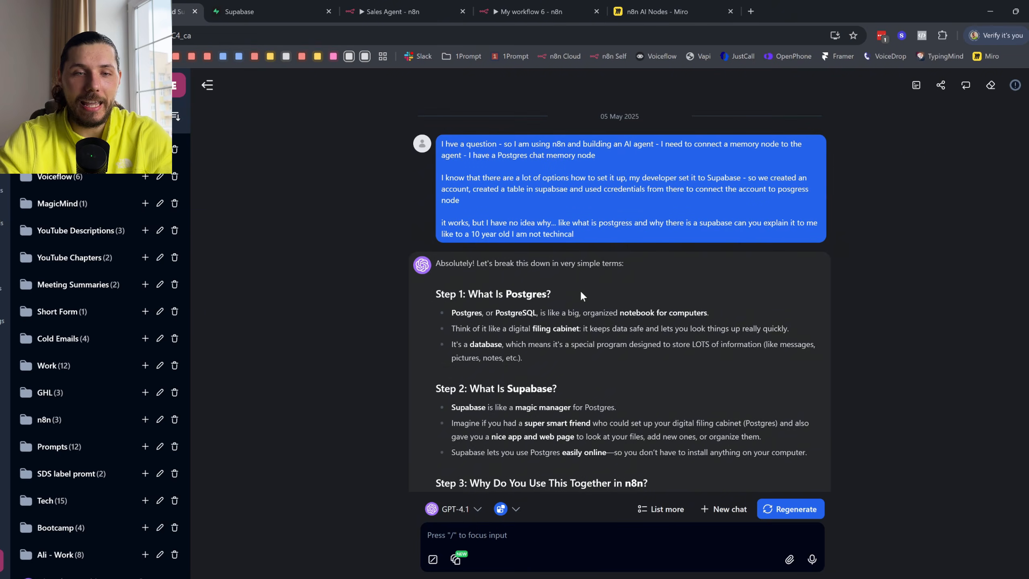
- Read through the simple and professional explanations down to how Postgres and Supabase work with n8n and the summary
scroll(581, 294, "down", 2)
scroll(581, 294, "down", 2)
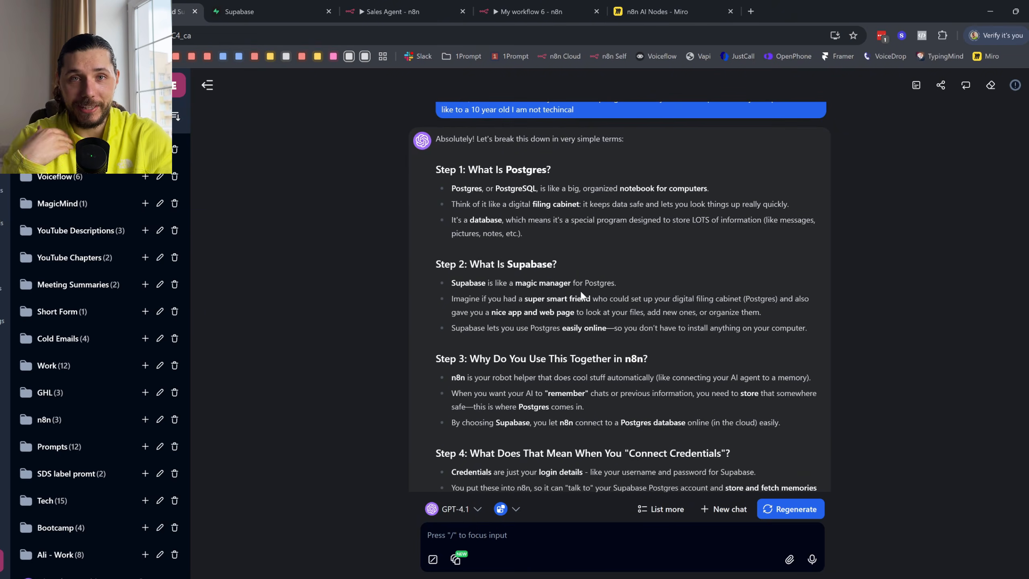
scroll(581, 294, "down", 18)
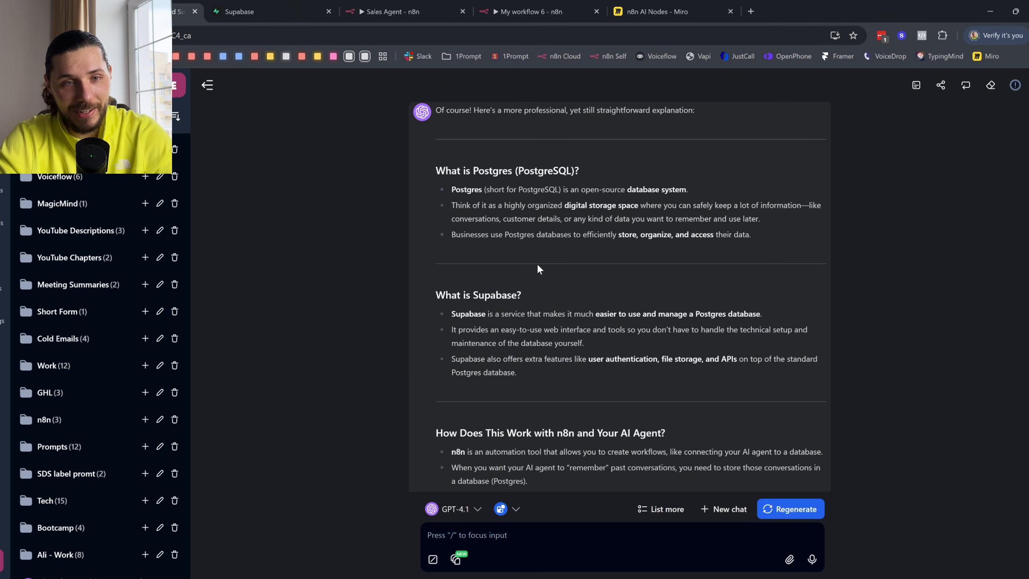
scroll(586, 257, "down", 7)
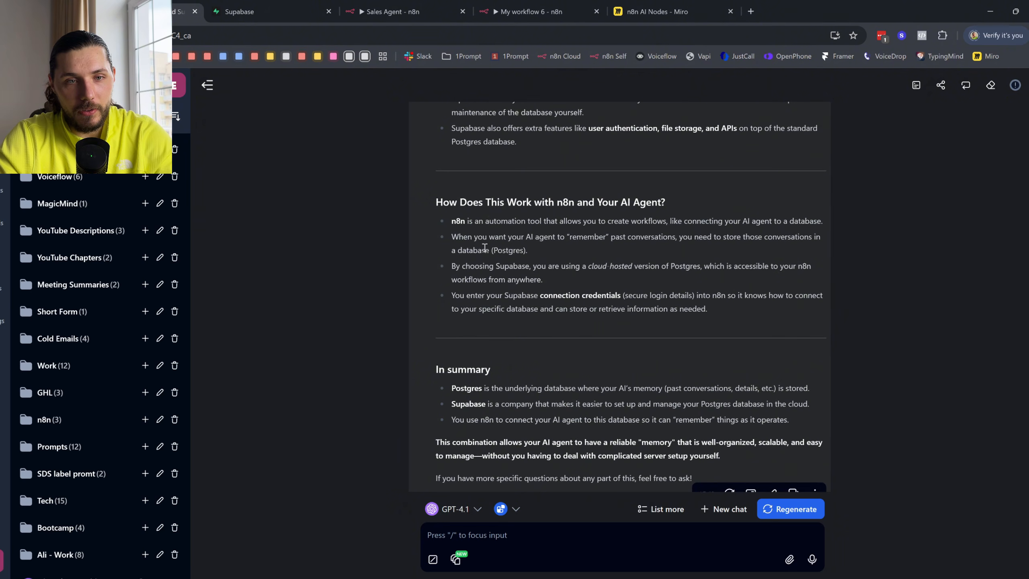
left_click_drag(475, 223, 588, 228)
left_click(458, 224)
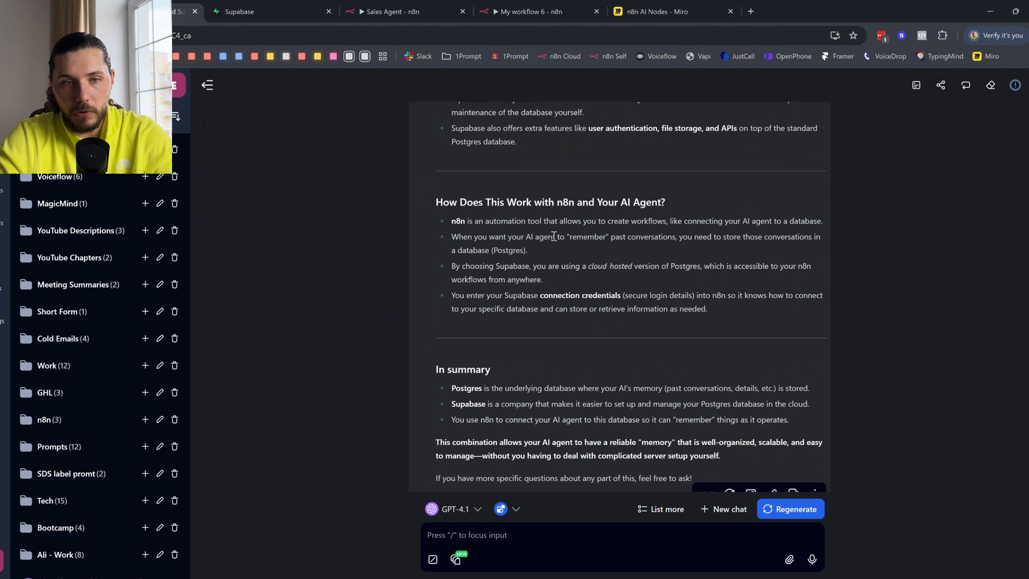
scroll(538, 249, "down", 1)
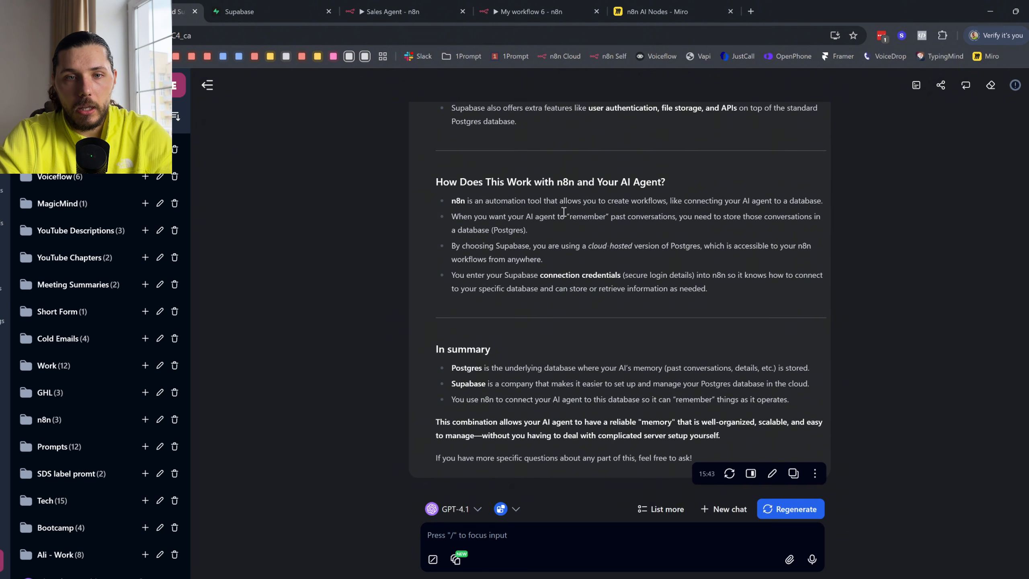
- Examine the professional answer's sections on what Postgres is, what Supabase is and how they work with n8n
scroll(534, 217, "up", 3)
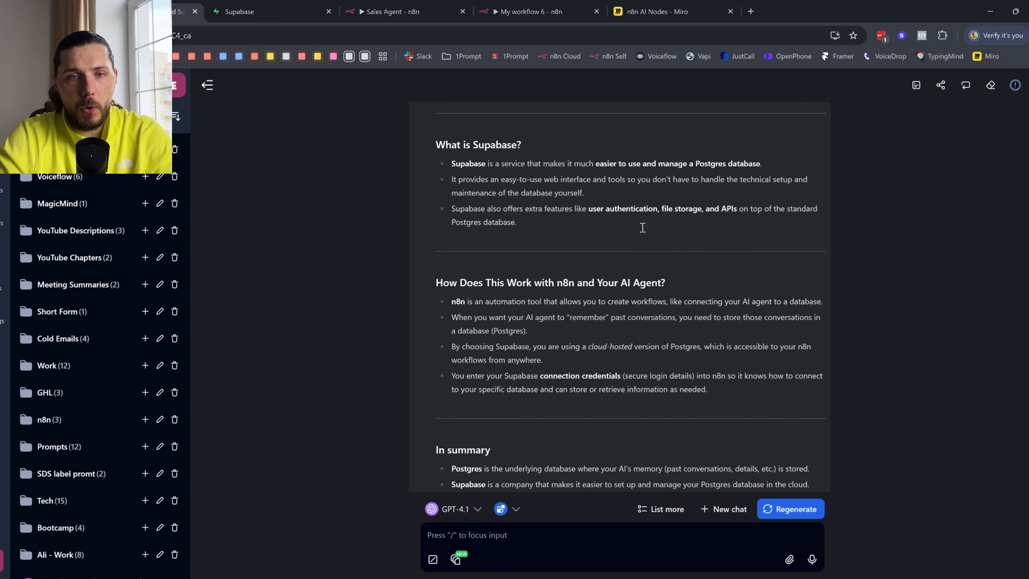
scroll(636, 235, "up", 5)
left_click_drag(505, 192, 642, 193)
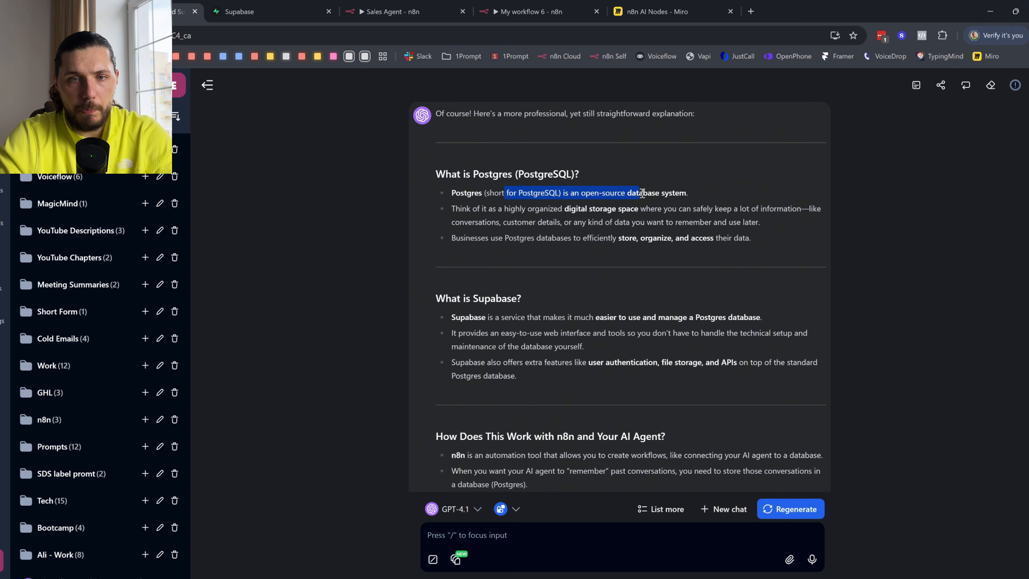
left_click(651, 196)
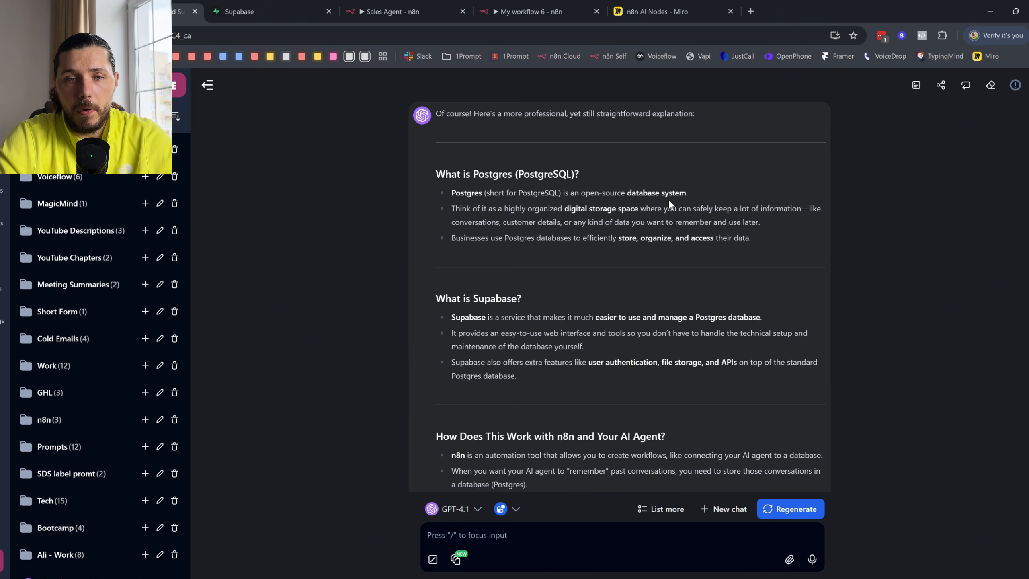
scroll(669, 202, "down", 1)
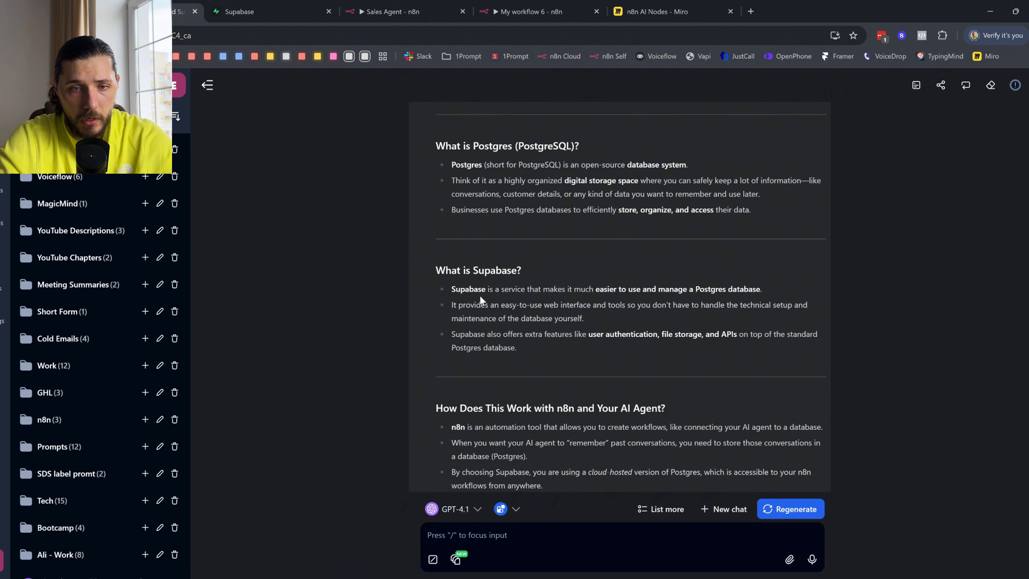
scroll(481, 300, "down", 1)
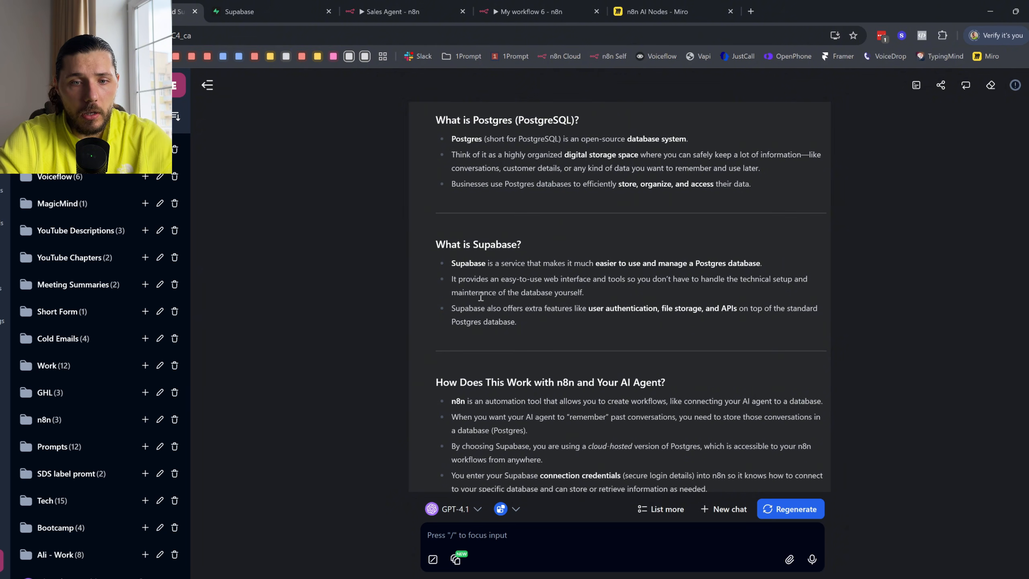
left_click_drag(581, 445, 702, 445)
left_click(672, 437)
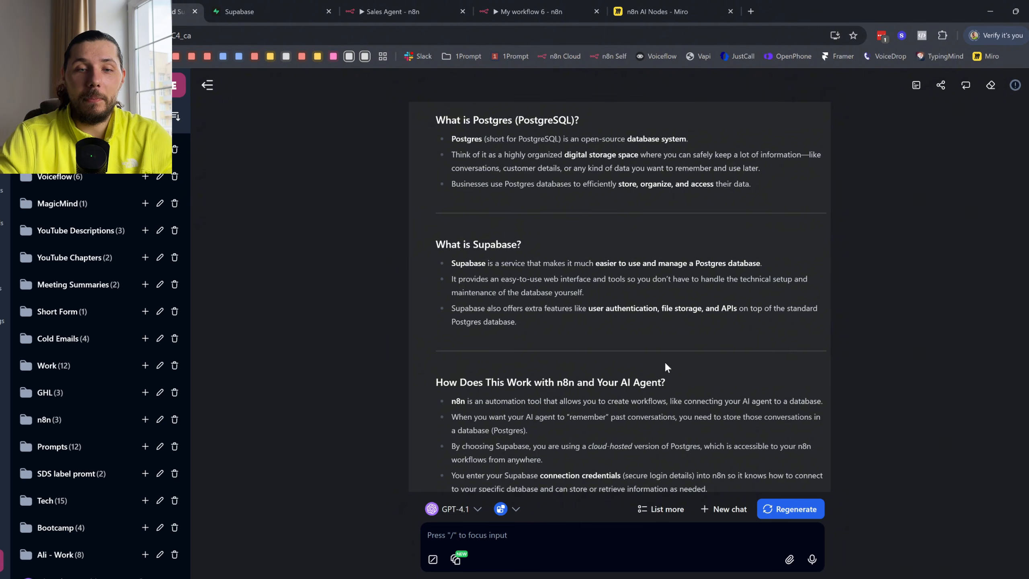
key("ctrl+minus")
key("ctrl+plus")
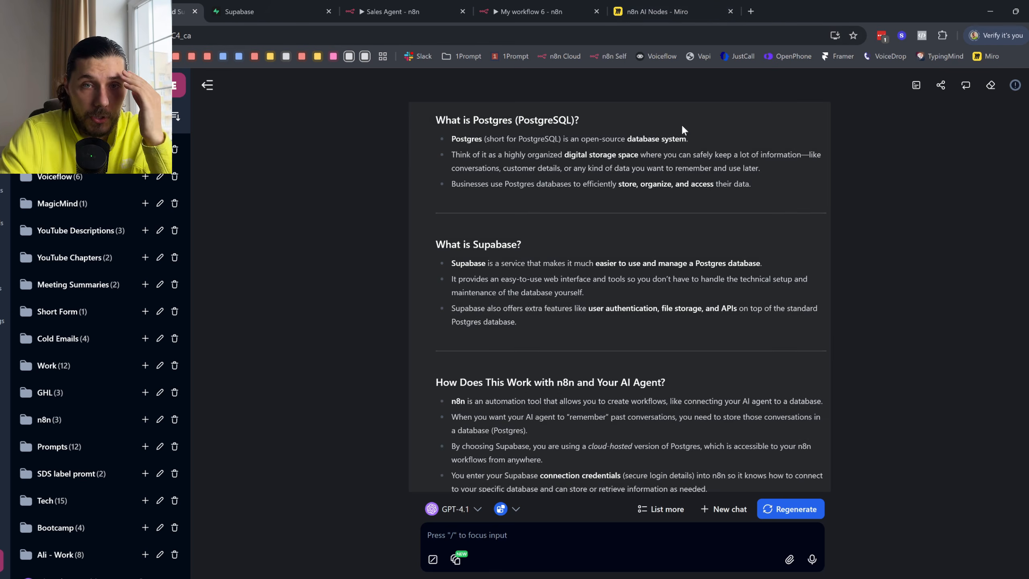
left_click_drag(533, 120, 566, 122)
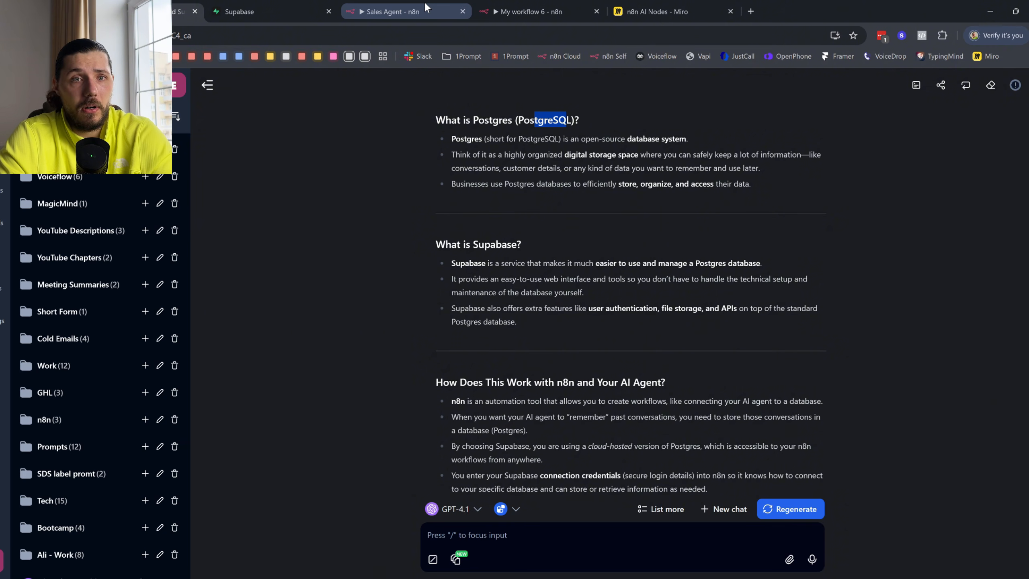
- Switch to the Miro board, sketch a circled 1 and a circled 2 side by side, and undo them
left_click(662, 4)
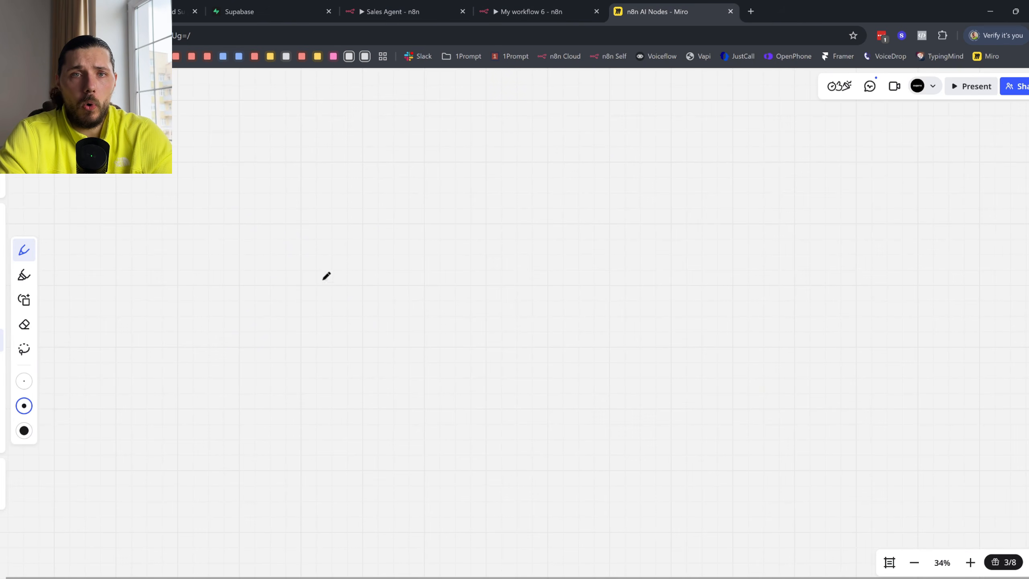
left_click_drag(314, 283, 340, 320)
left_click_drag(340, 217, 223, 233)
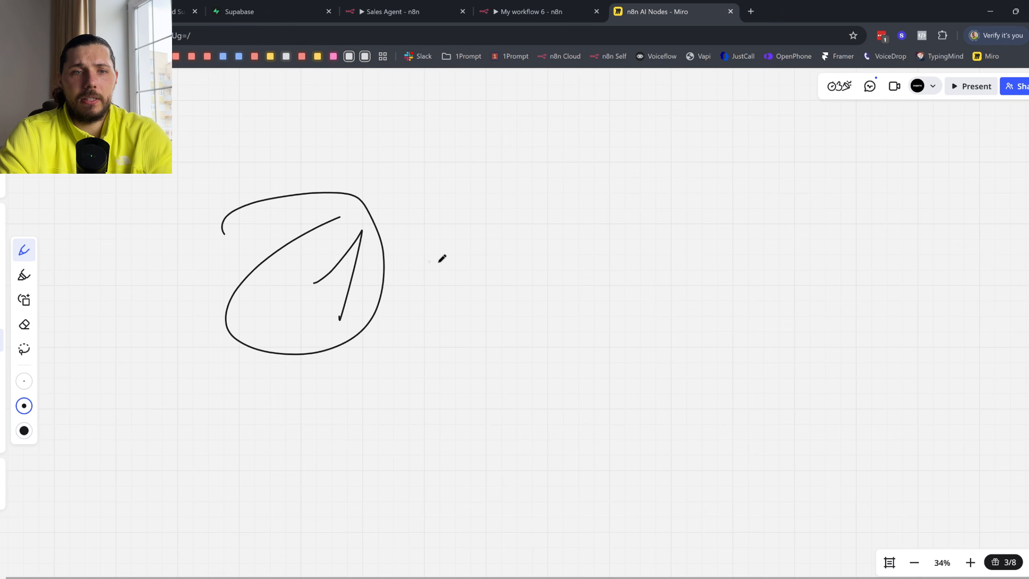
left_click_drag(486, 263, 534, 304)
left_click_drag(522, 188, 466, 232)
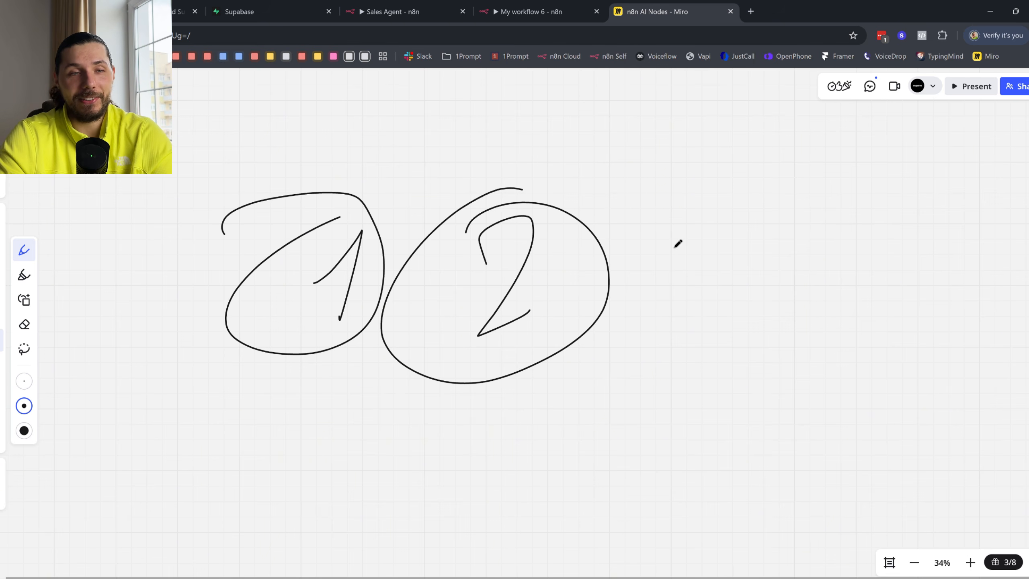
key("ctrl+z")
key("ctrl+z")
key("ctrl+z")
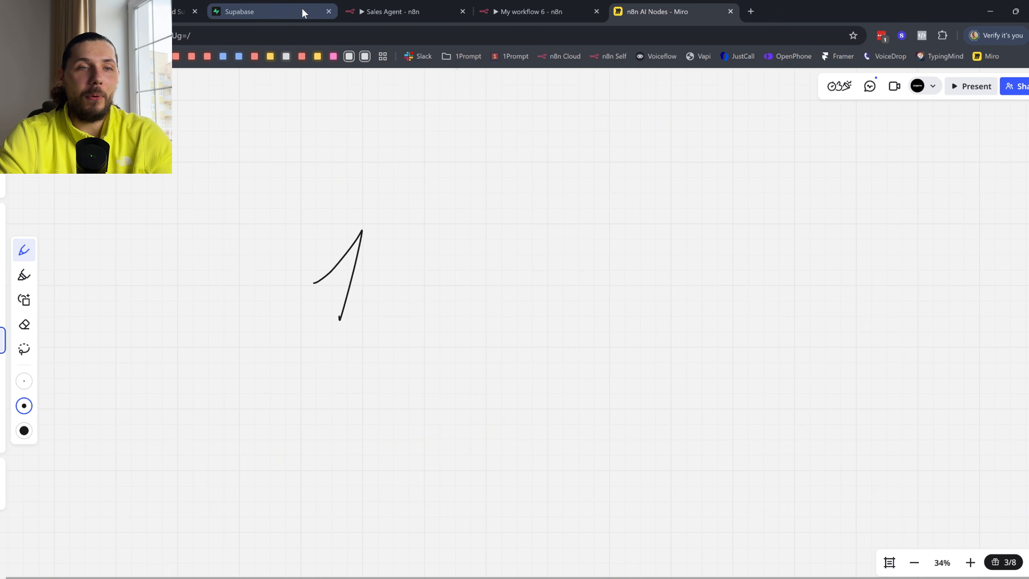
key("ctrl+z")
- Switch to My workflow 6 in n8n and close the Postgres Chat Memory settings
left_click(551, 11)
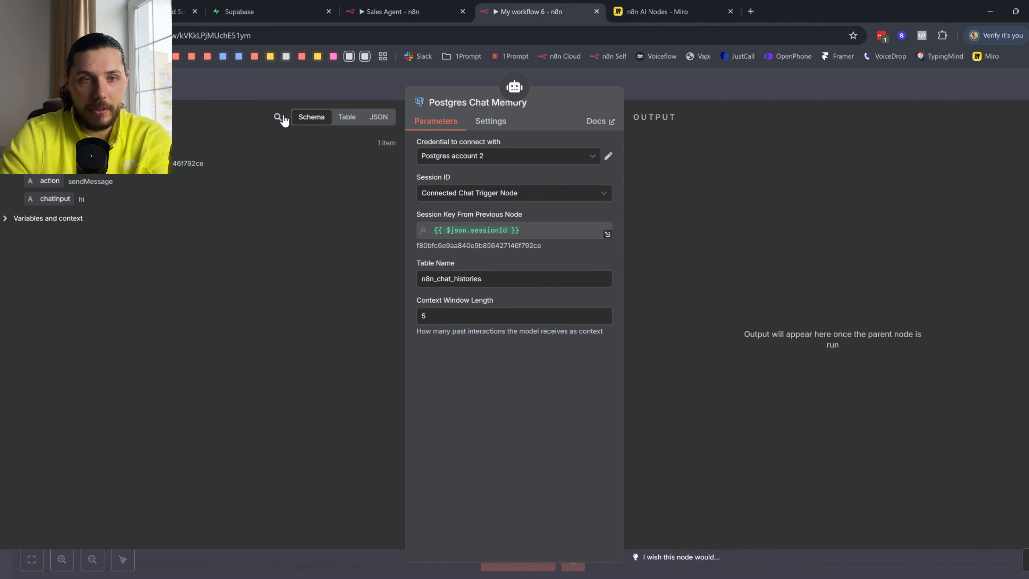
left_click(48, 86)
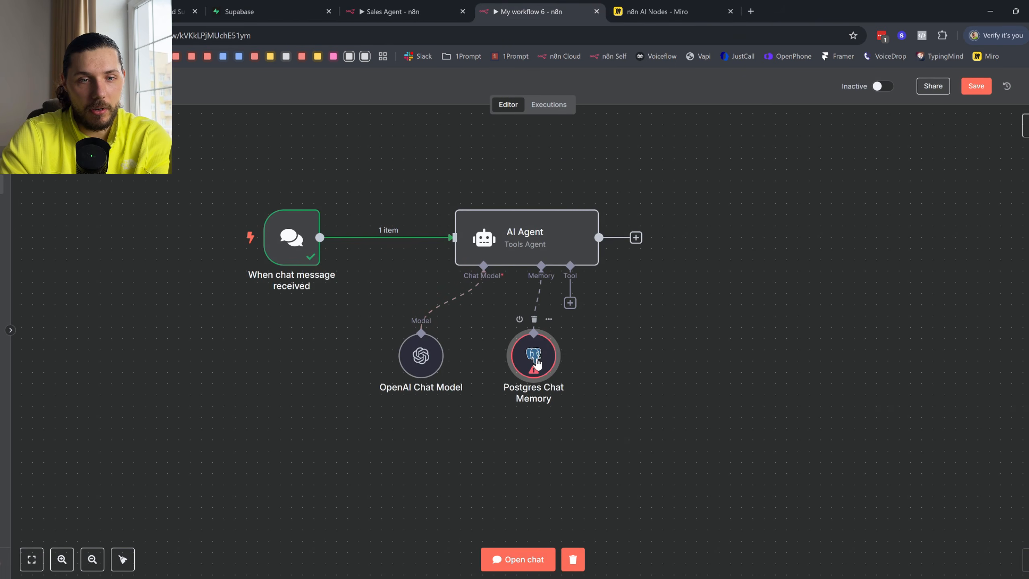
- Open the Postgres Chat Memory node and delete its Postgres account 2 credential
double_click(537, 365)
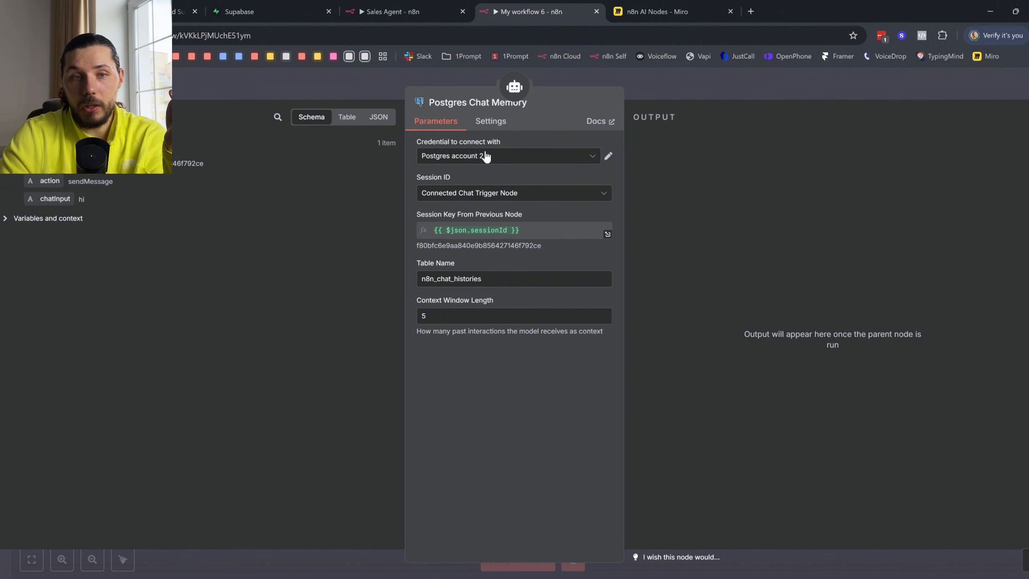
left_click(561, 161)
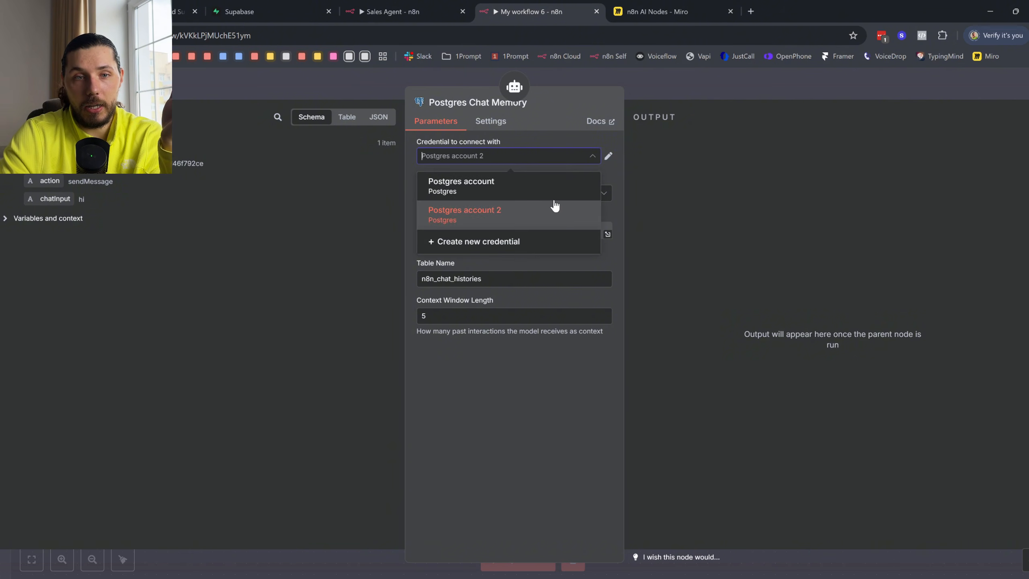
left_click(608, 156)
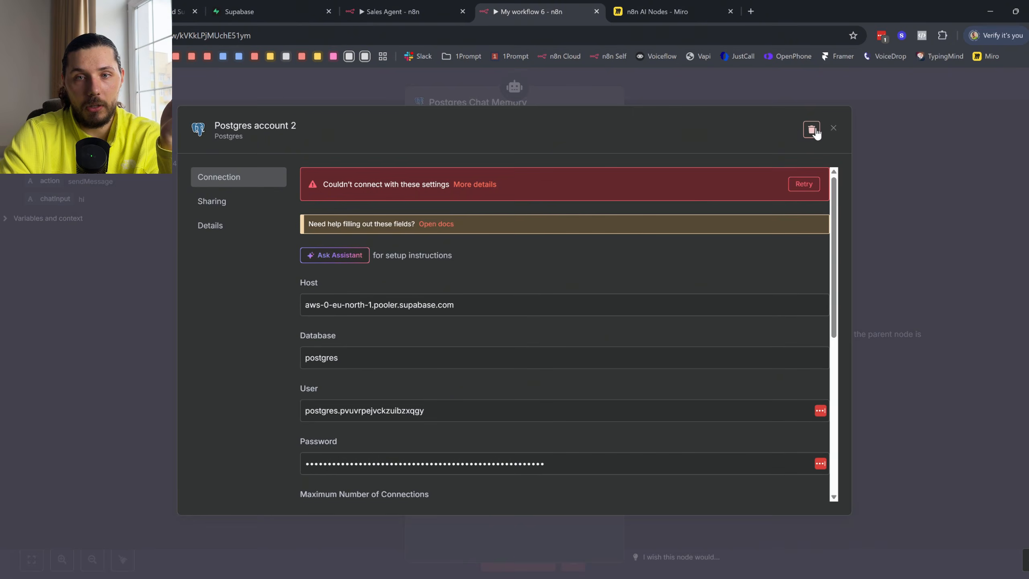
left_click(811, 129)
left_click(598, 354)
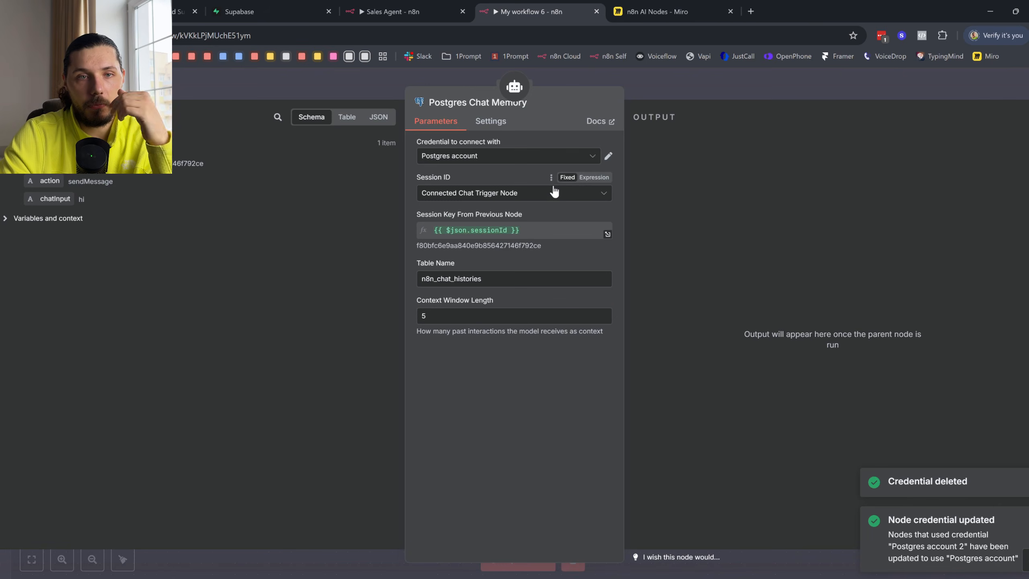
- Start a new Postgres credential for the memory node and examine the connection fields it requires, from host to SSL
left_click(567, 156)
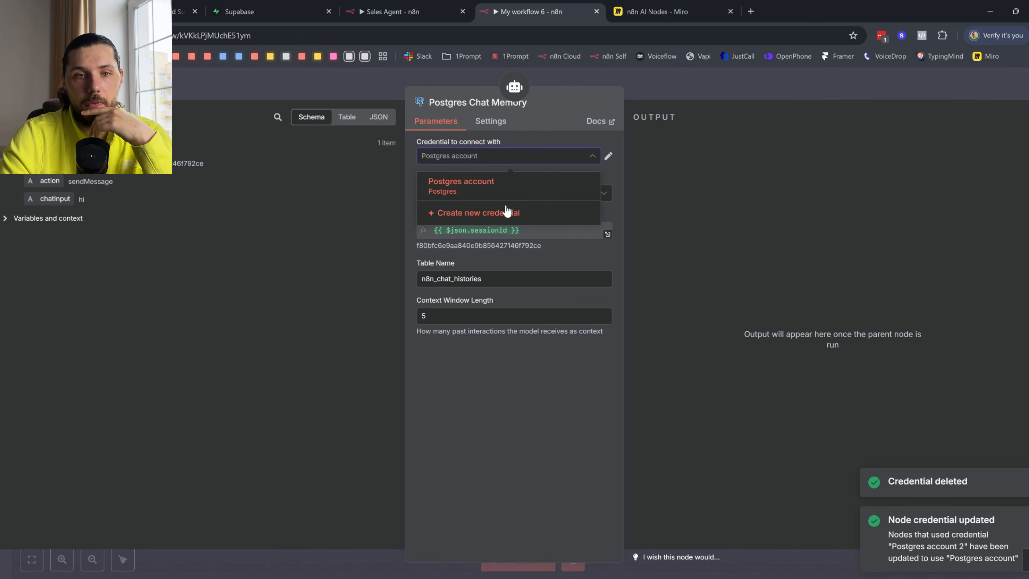
left_click(505, 214)
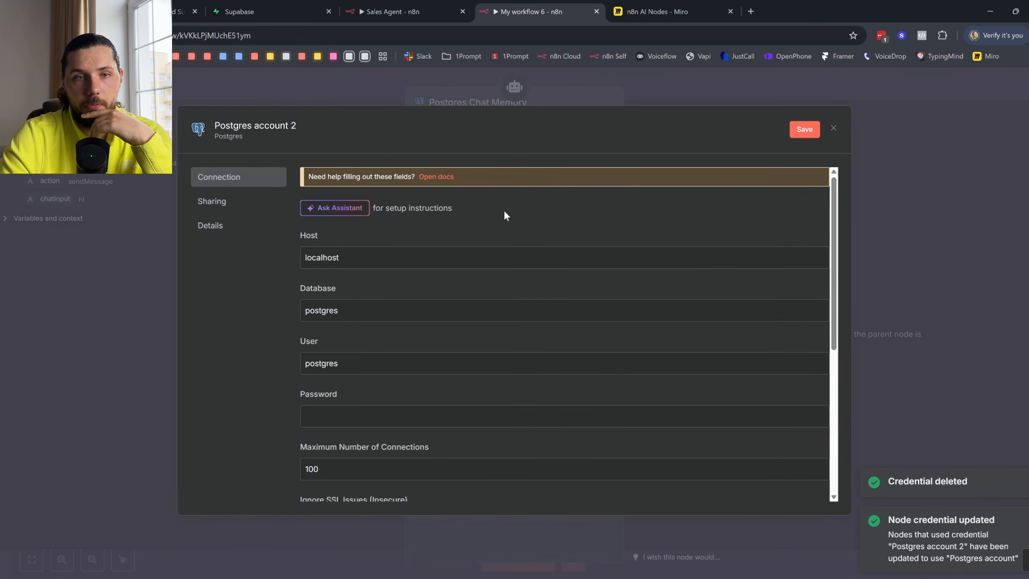
double_click(302, 235)
scroll(328, 298, "down", 5)
scroll(348, 295, "up", 3)
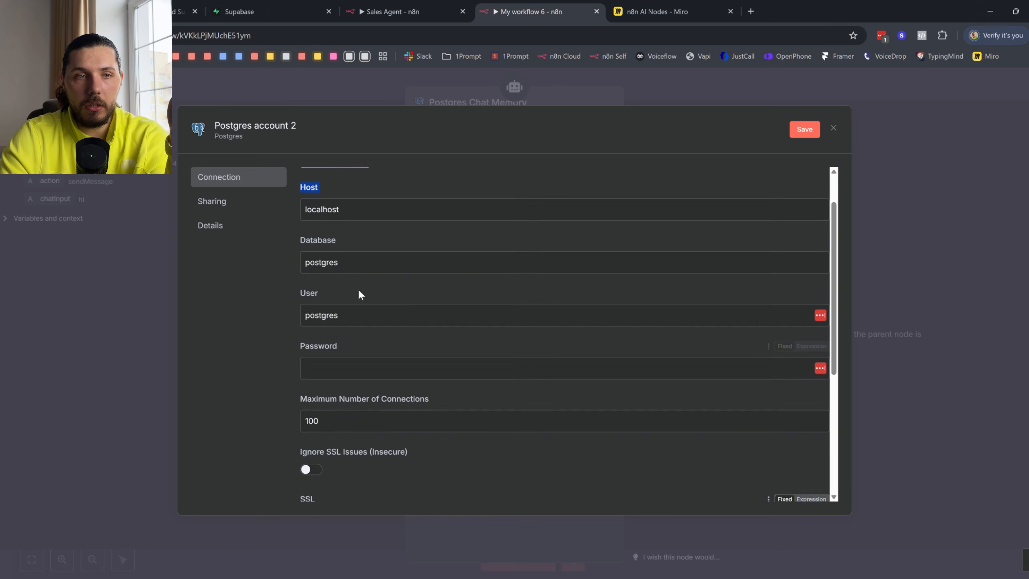
scroll(341, 212, "up", 2)
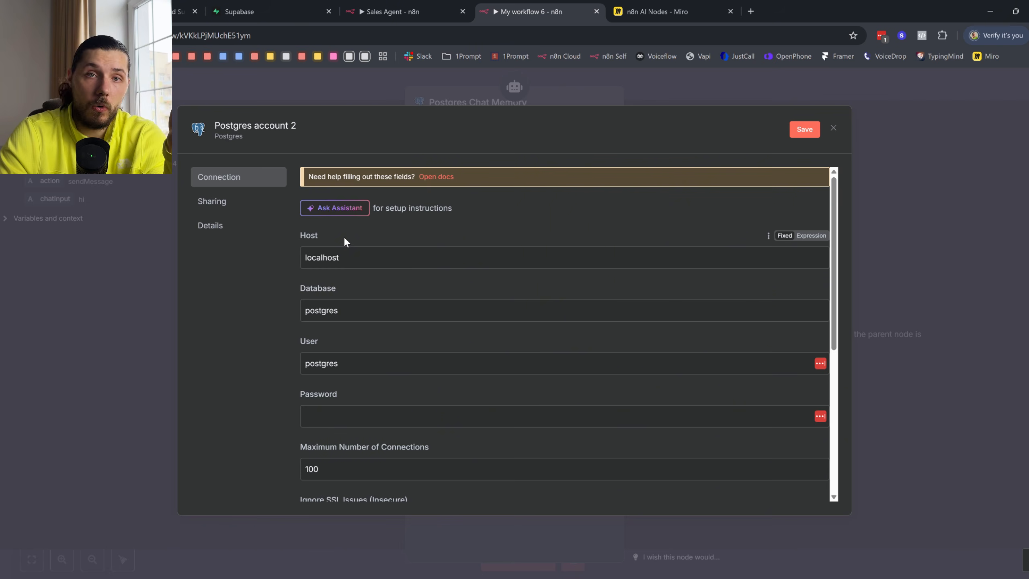
- Switch to Supabase and start a new project named YouTube Test in the Quimple organization
left_click(308, 10)
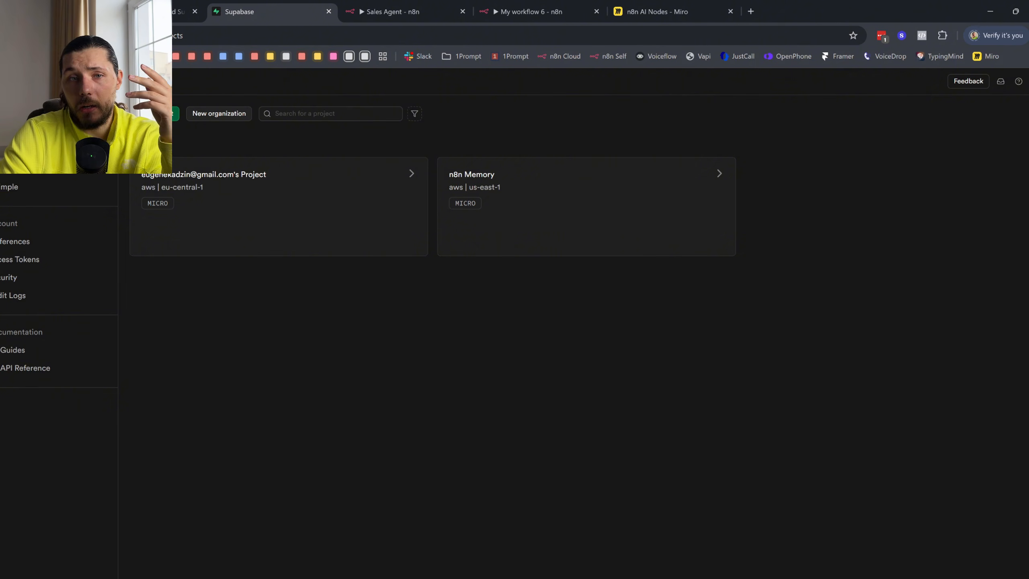
left_click(155, 113)
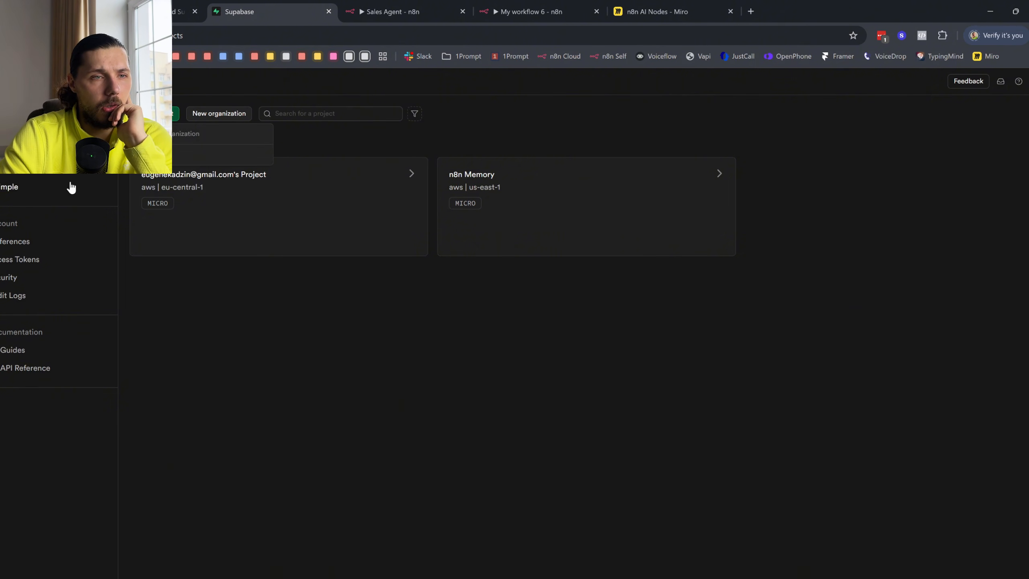
left_click(150, 155)
left_click(170, 114)
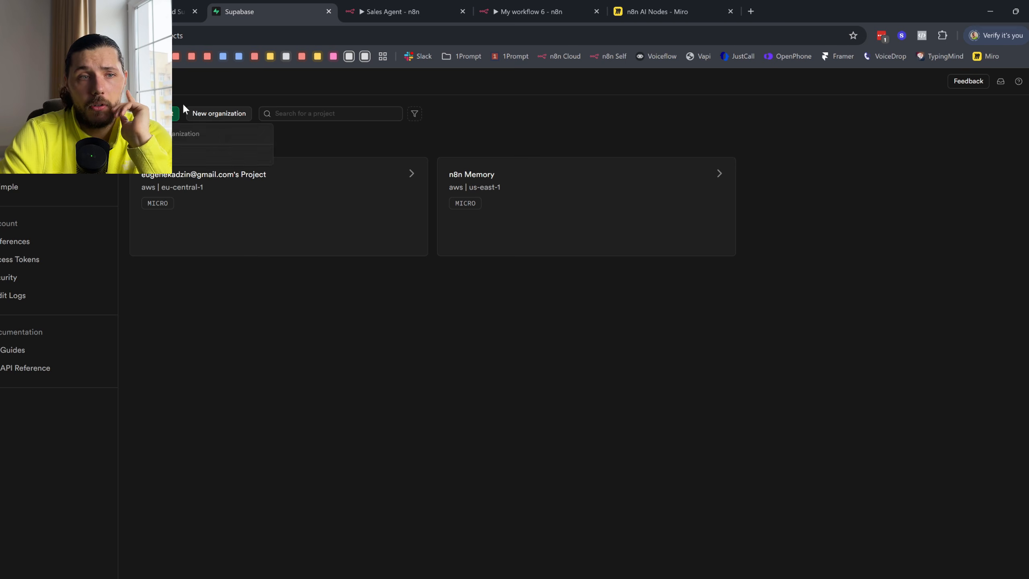
left_click(199, 154)
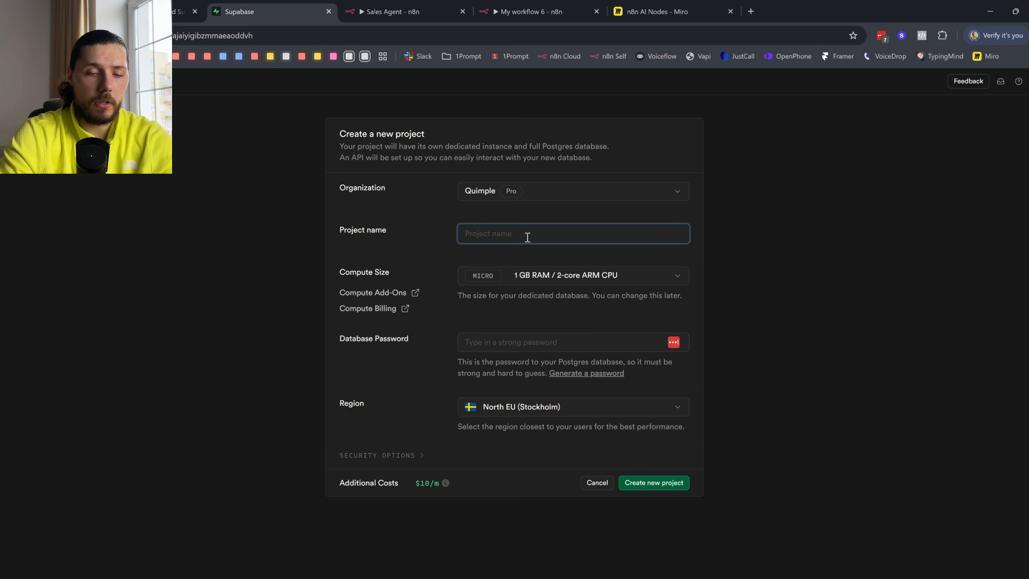
type("YouTube Test")
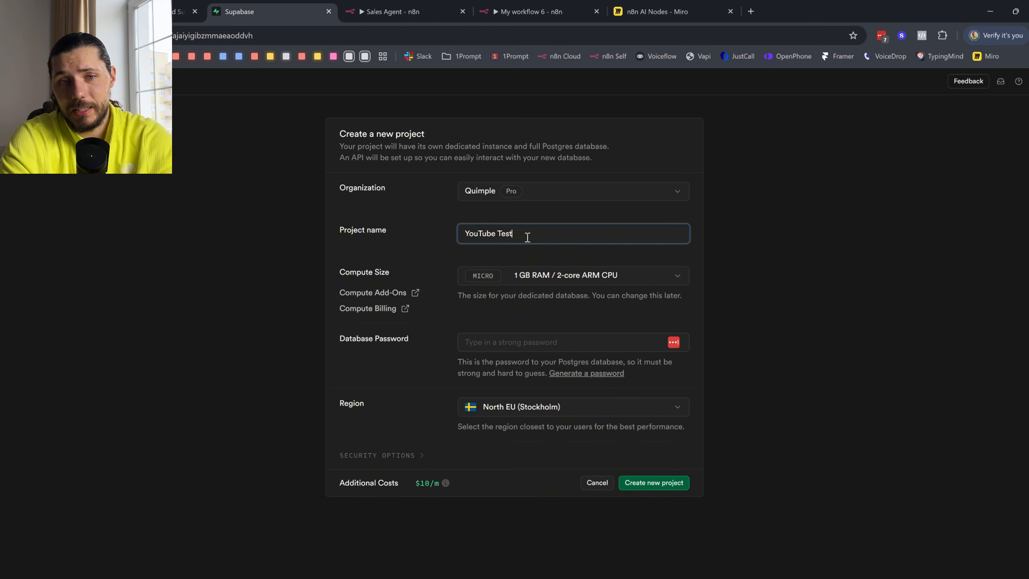
- Generate a strong database password for the YouTube Test project and create the project
left_click(384, 273)
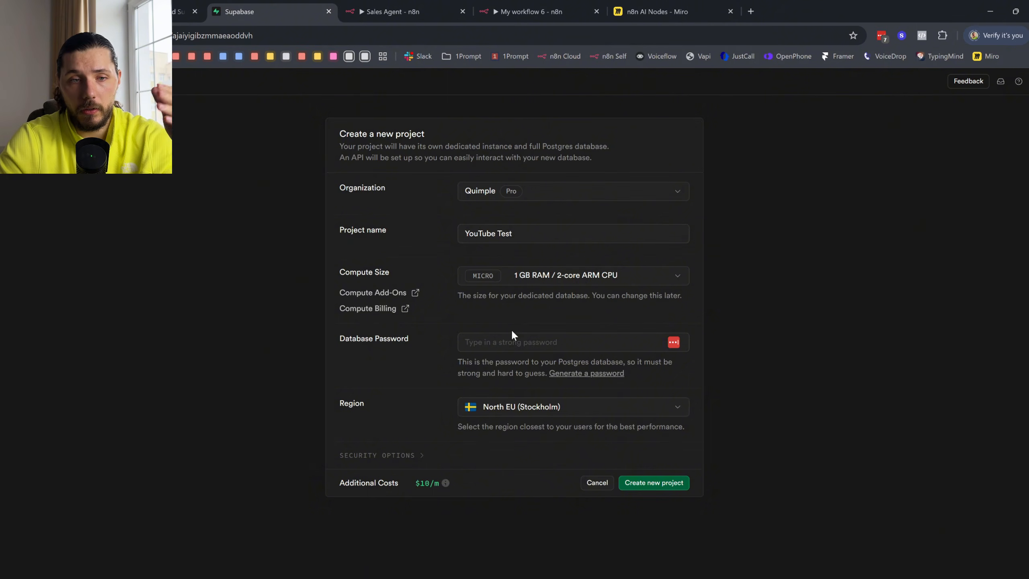
left_click(513, 341)
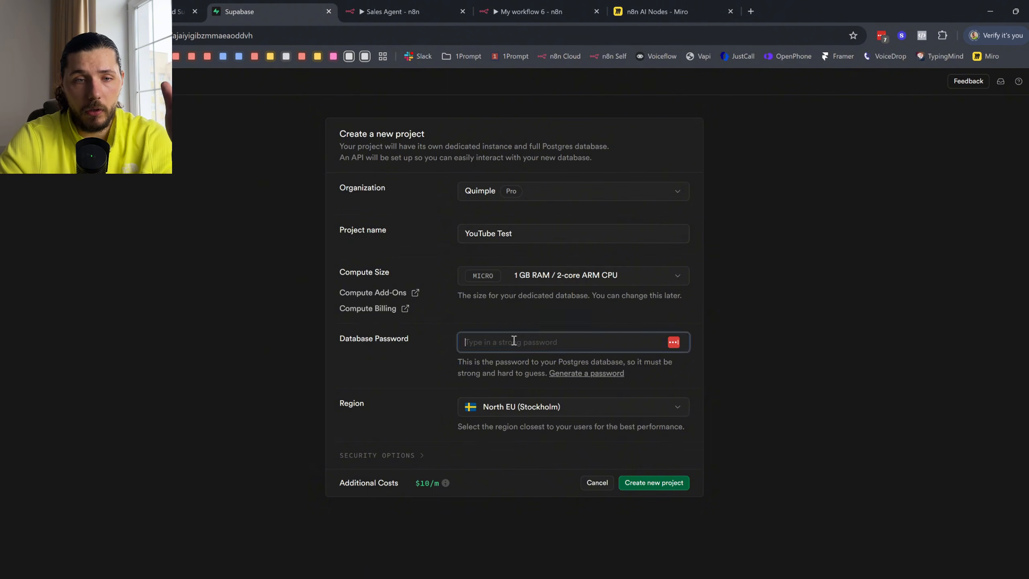
left_click(571, 307)
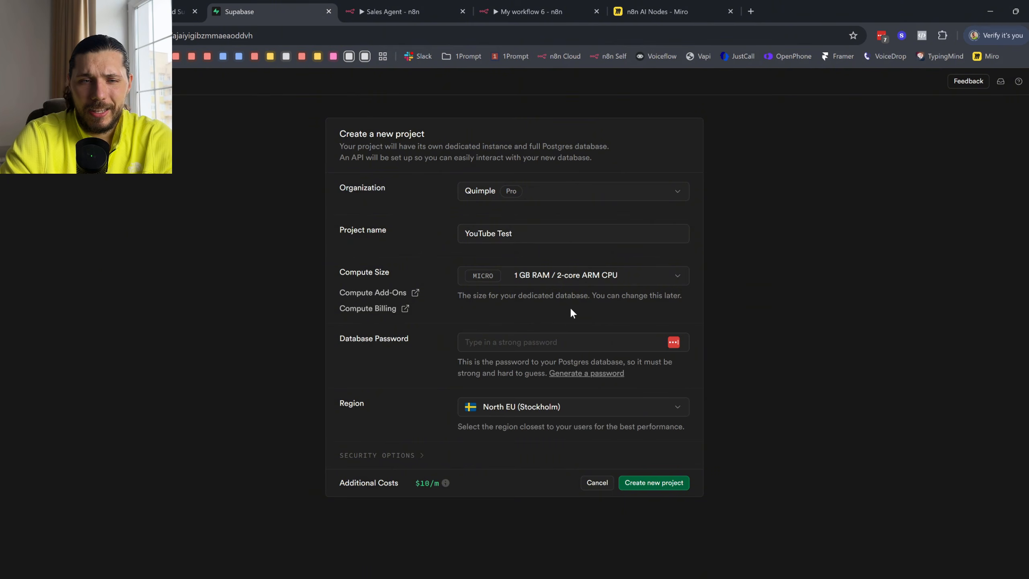
left_click(596, 374)
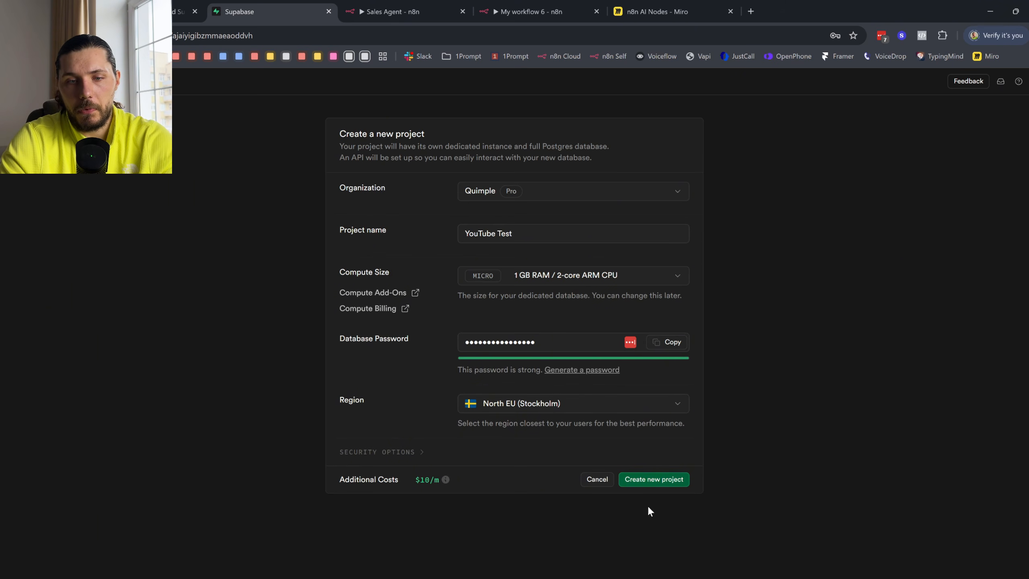
left_click(655, 481)
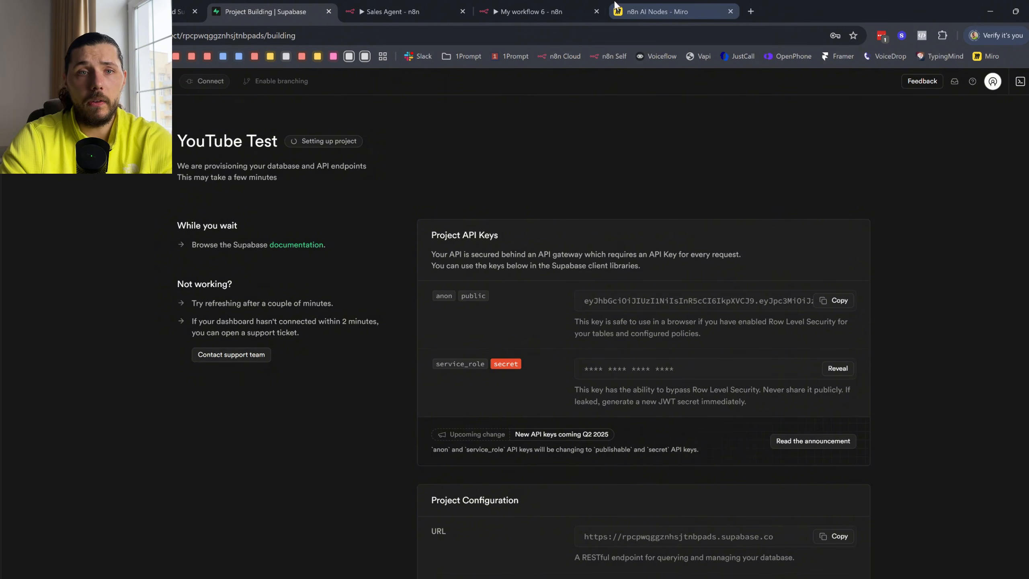
- Return to My workflow 6, discard the unsaved Postgres credential and move the Postgres Chat Memory node closer to the OpenAI Chat Model
left_click(535, 5)
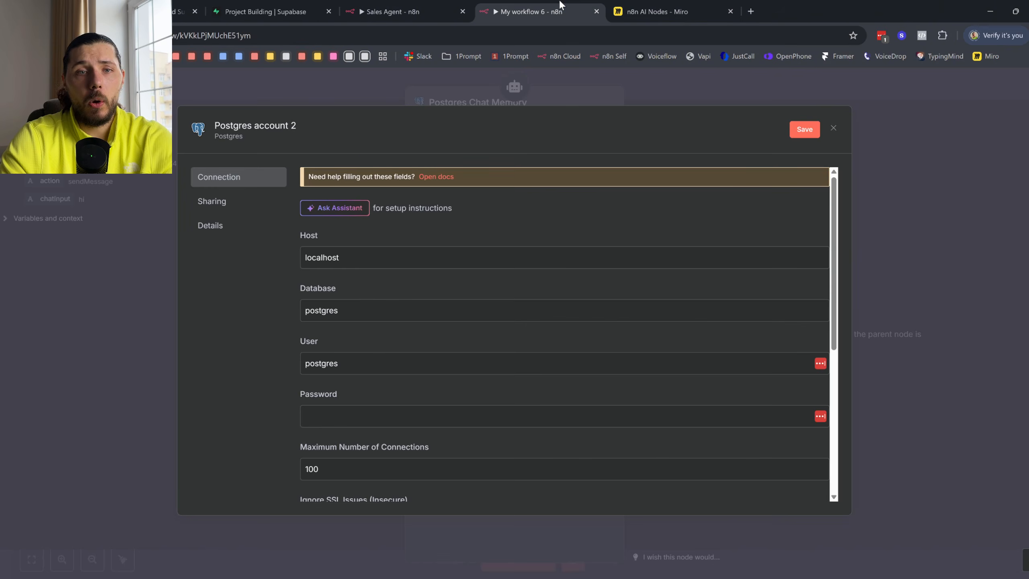
left_click(833, 129)
key("Escape")
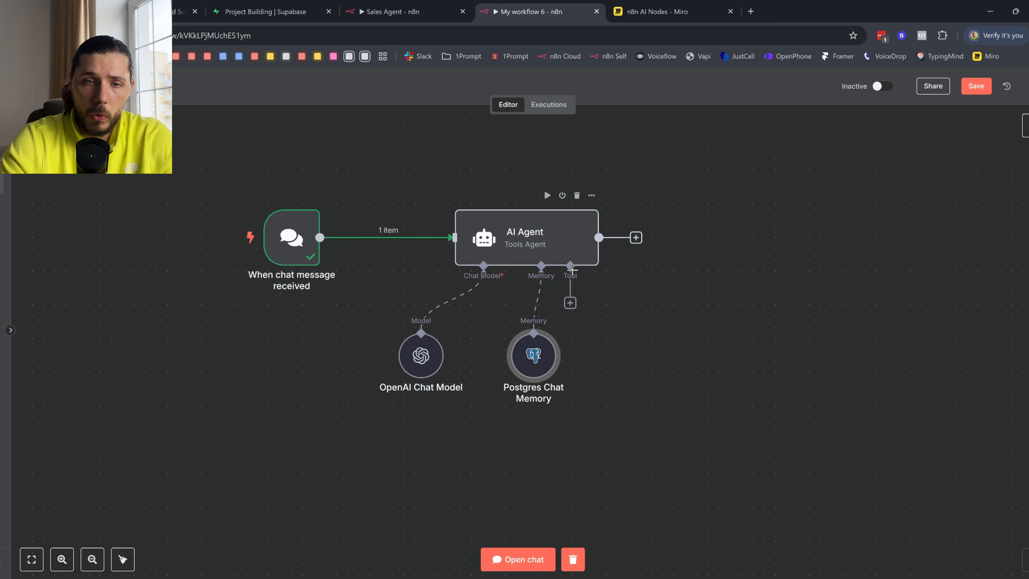
left_click_drag(529, 367, 494, 368)
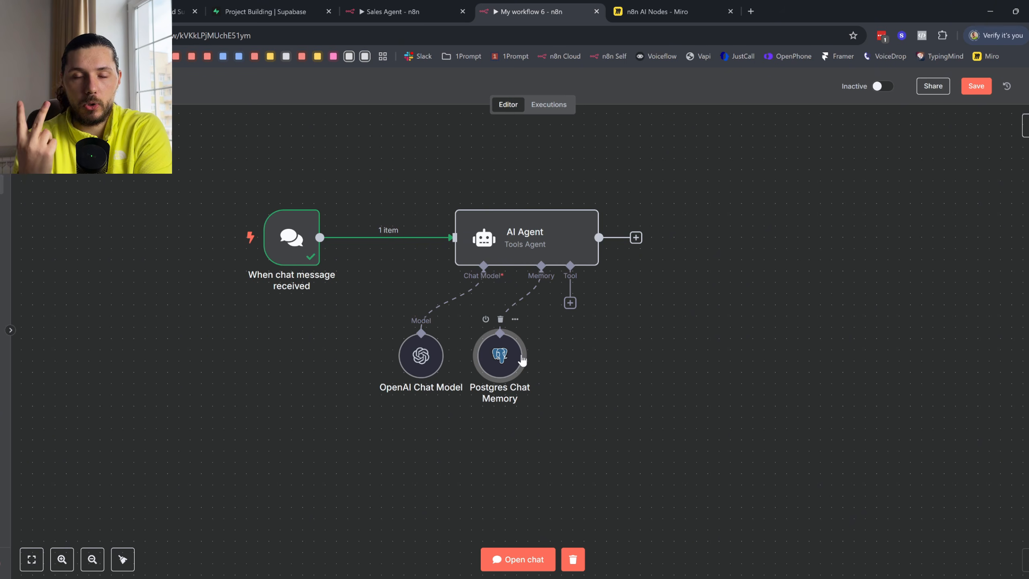
- Switch to the Miro board and sketch a rectangle with two lines leading down to two ovals side by side
left_click(681, 12)
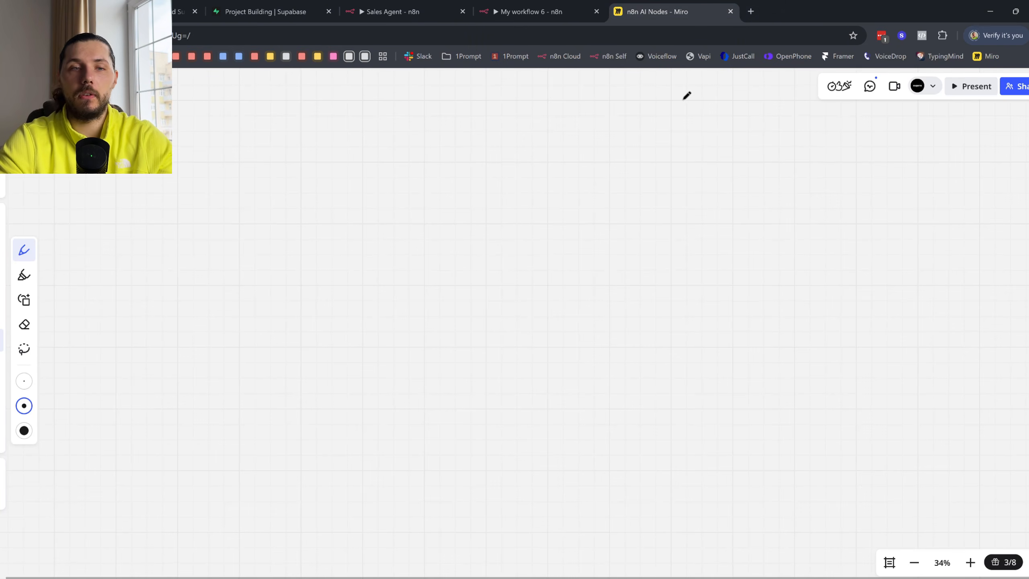
left_click_drag(438, 205, 459, 146)
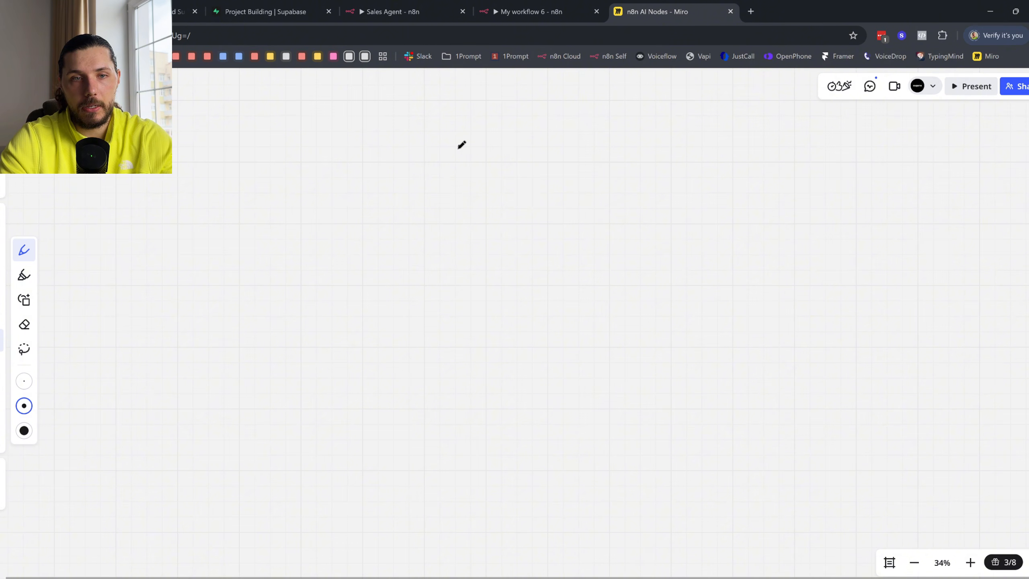
mouse_move(427, 104)
left_mouse_down()
mouse_move(529, 129)
mouse_move(428, 98)
left_mouse_up()
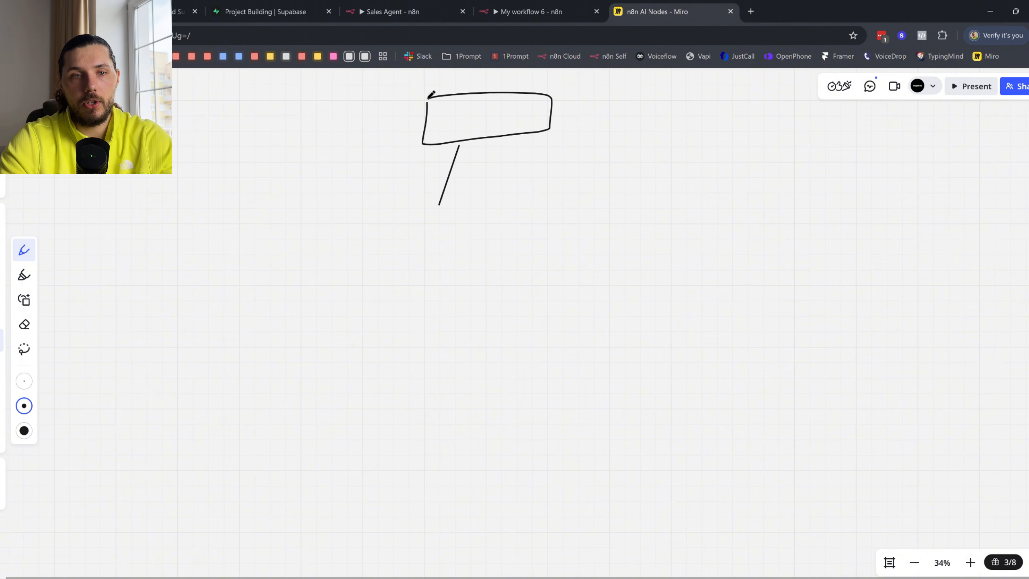
left_click_drag(471, 141, 498, 202)
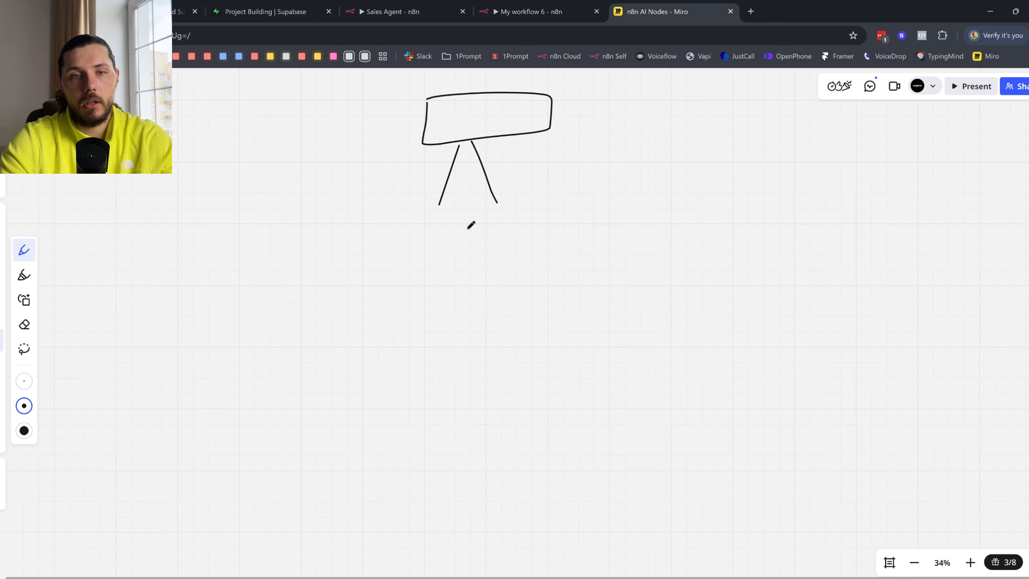
left_click_drag(418, 219, 394, 223)
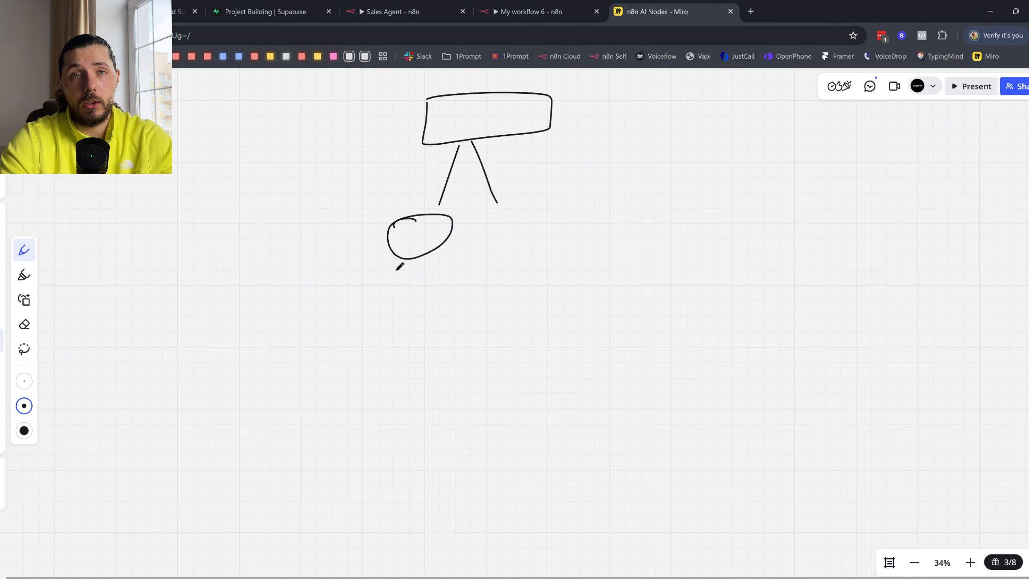
mouse_move(501, 214)
left_mouse_down()
mouse_move(482, 202)
mouse_move(516, 215)
mouse_move(504, 225)
left_mouse_up()
key("ctrl+z")
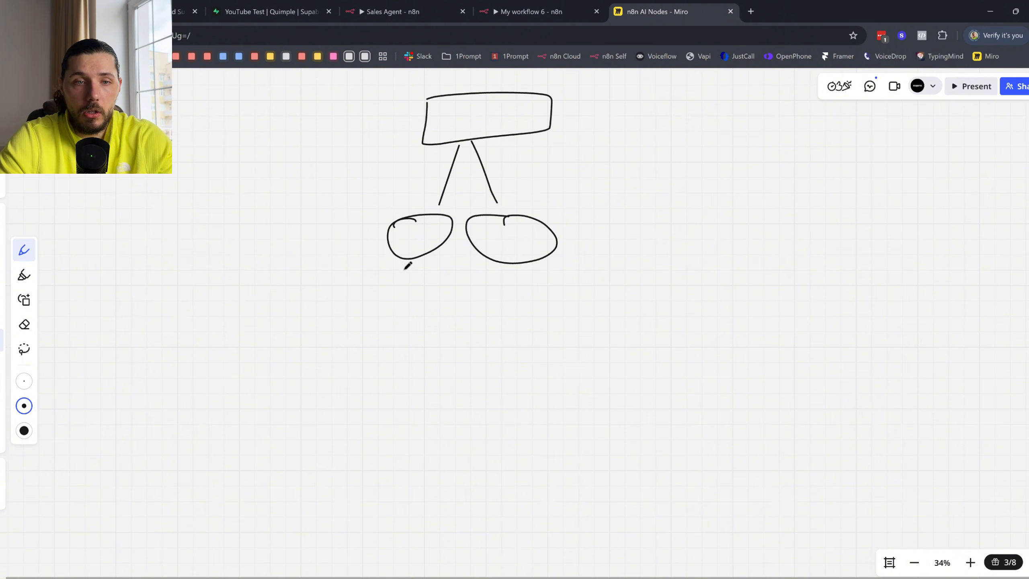
- Draw an arrow down from the left oval, write KB beneath it, and add a pen stroke below the right oval
mouse_move(404, 266)
left_mouse_down()
mouse_move(399, 300)
mouse_move(413, 282)
left_mouse_up()
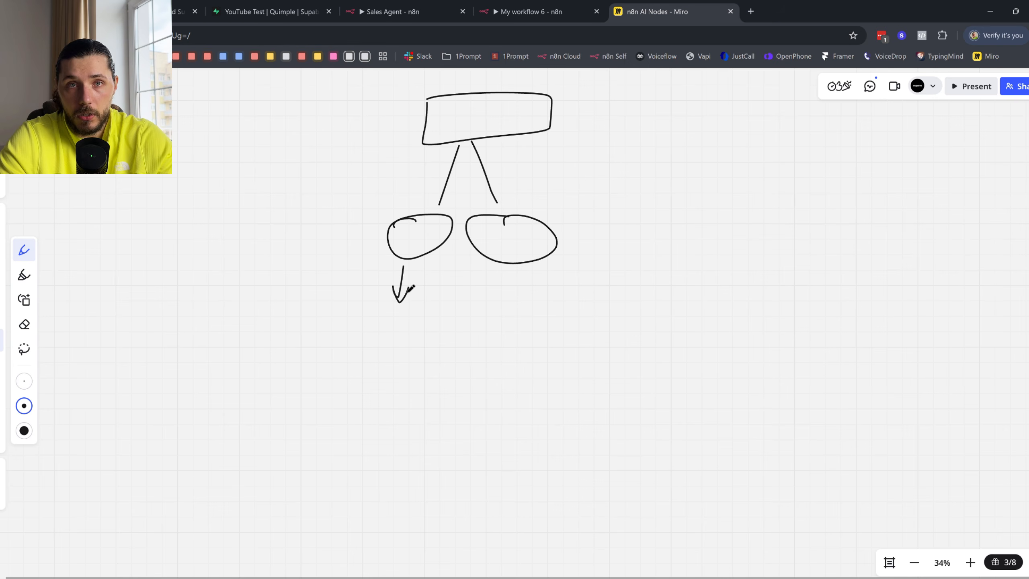
mouse_move(387, 315)
left_mouse_down()
mouse_move(378, 336)
mouse_move(409, 320)
mouse_move(400, 335)
left_mouse_up()
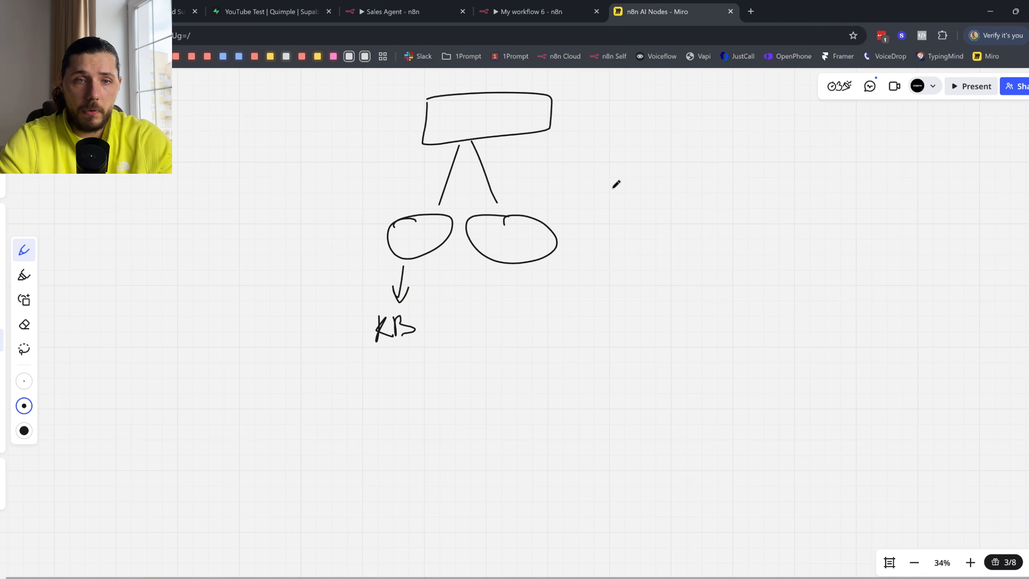
mouse_move(521, 275)
left_mouse_down()
mouse_move(537, 326)
mouse_move(563, 323)
left_mouse_up()
- Switch to My workflow 6 and browse the AI Agent's available tools, including the vector stores, without adding one
left_click(530, 11)
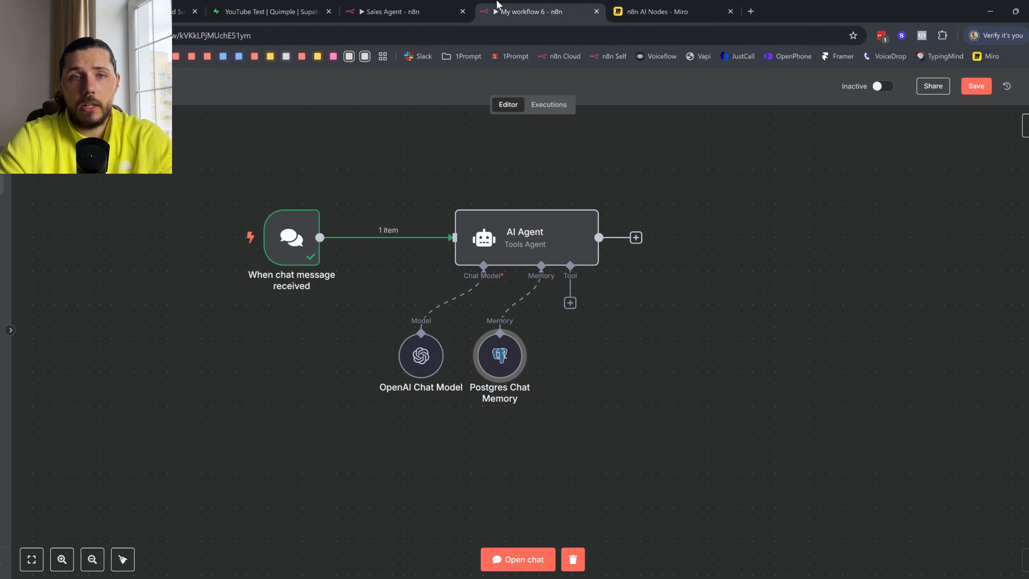
left_click(572, 306)
scroll(949, 296, "down", 10)
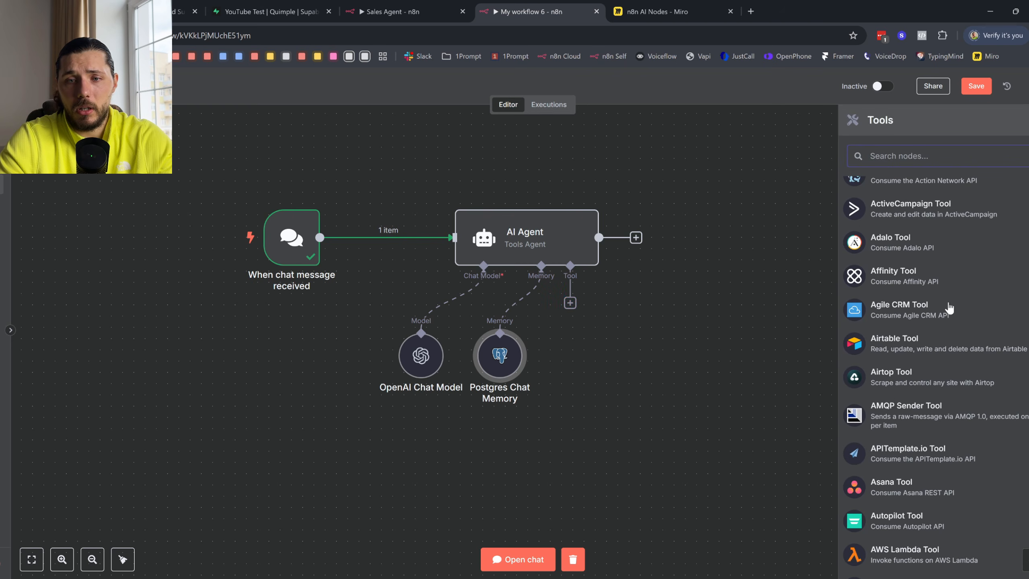
scroll(965, 312, "down", 5)
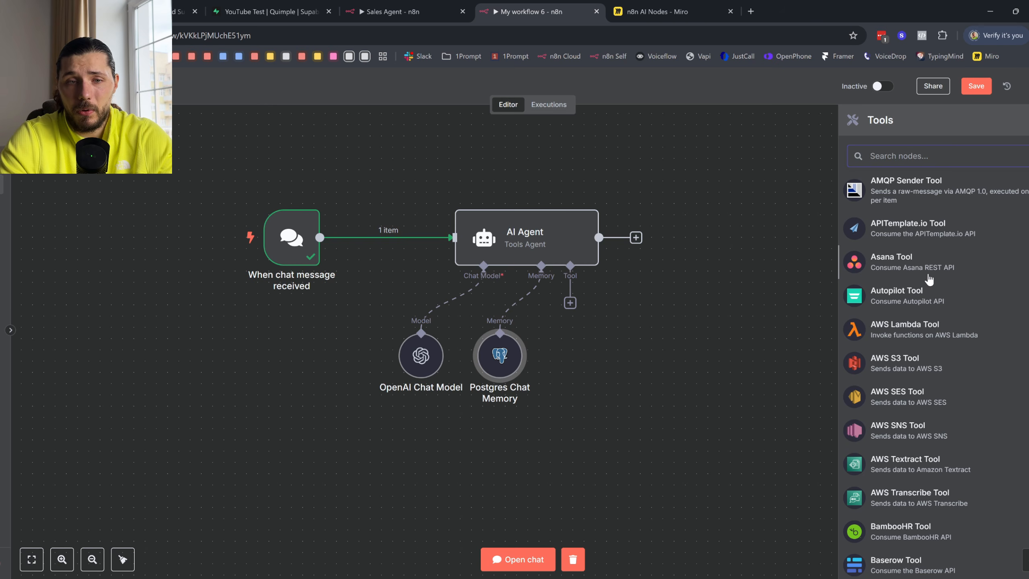
scroll(570, 350, "up", 5)
scroll(615, 395, "down", 3)
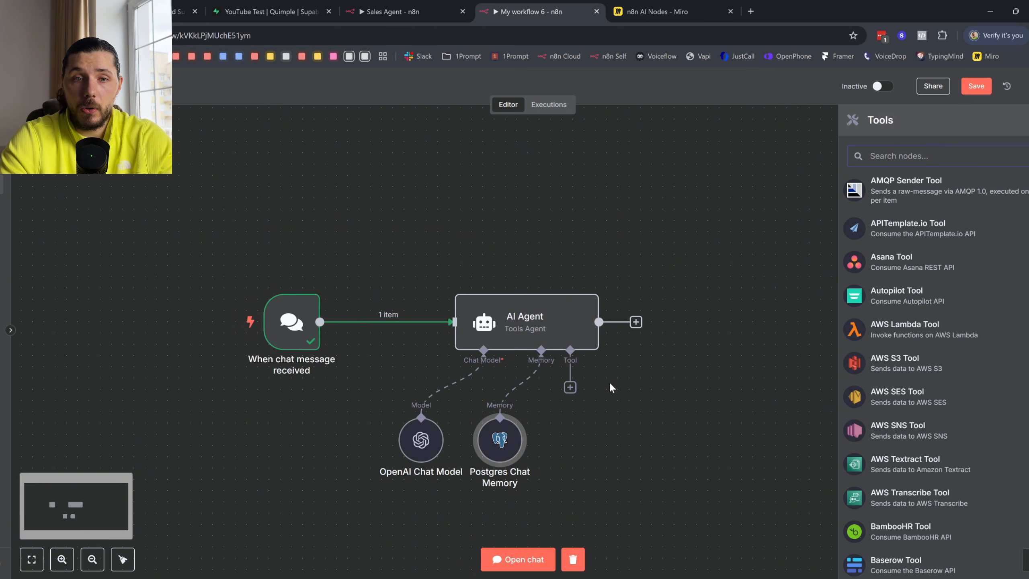
scroll(1001, 325, "up", 10)
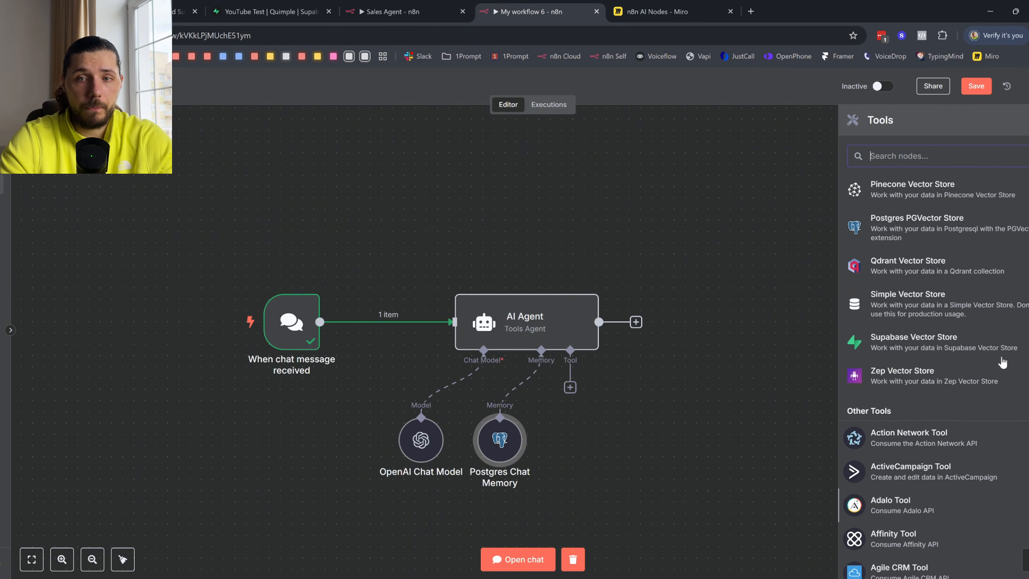
left_click(717, 214)
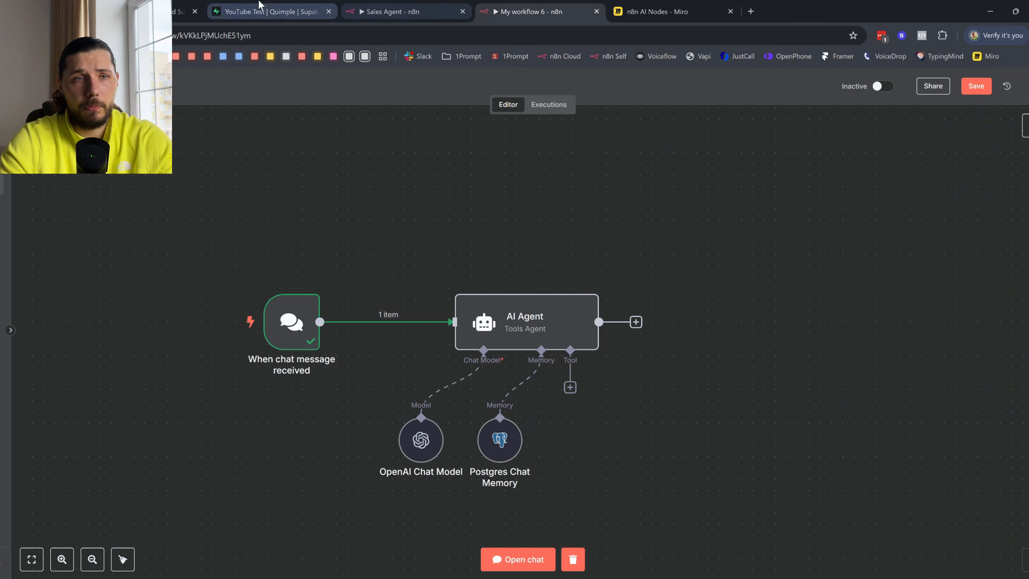
- Switch to the YouTube Test project in Supabase and check the status of its services
left_click(259, 11)
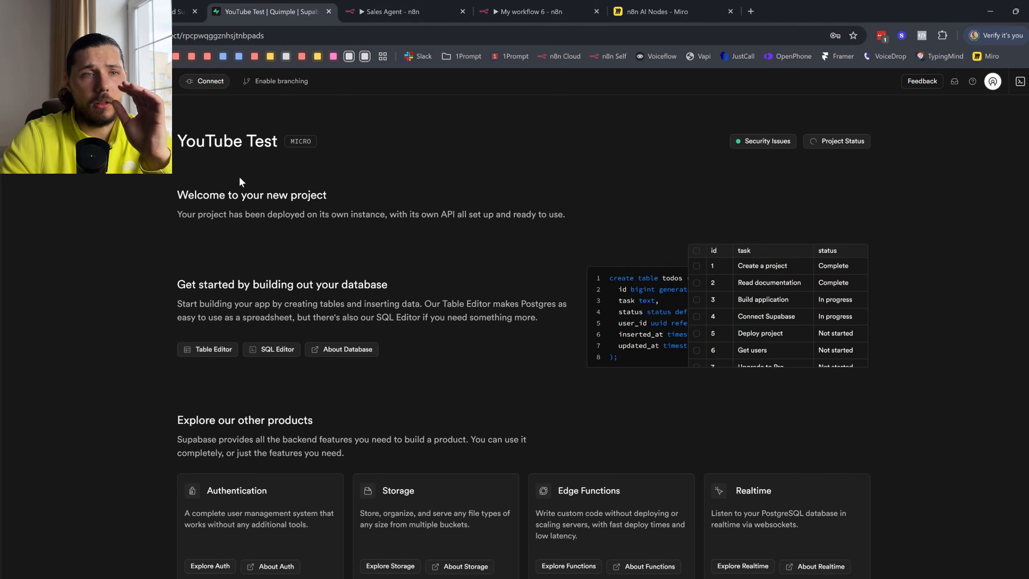
left_click(858, 149)
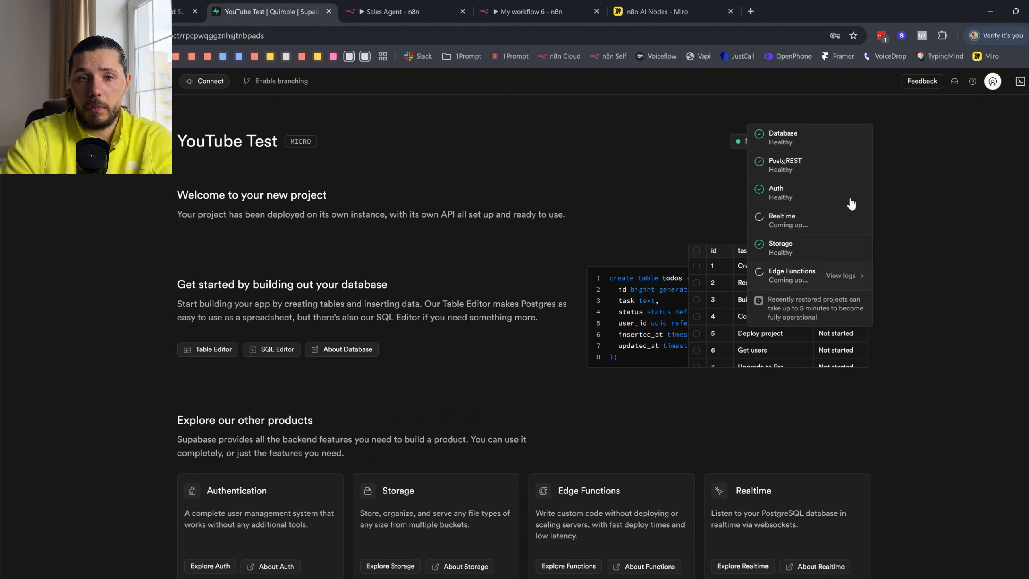
left_click(953, 224)
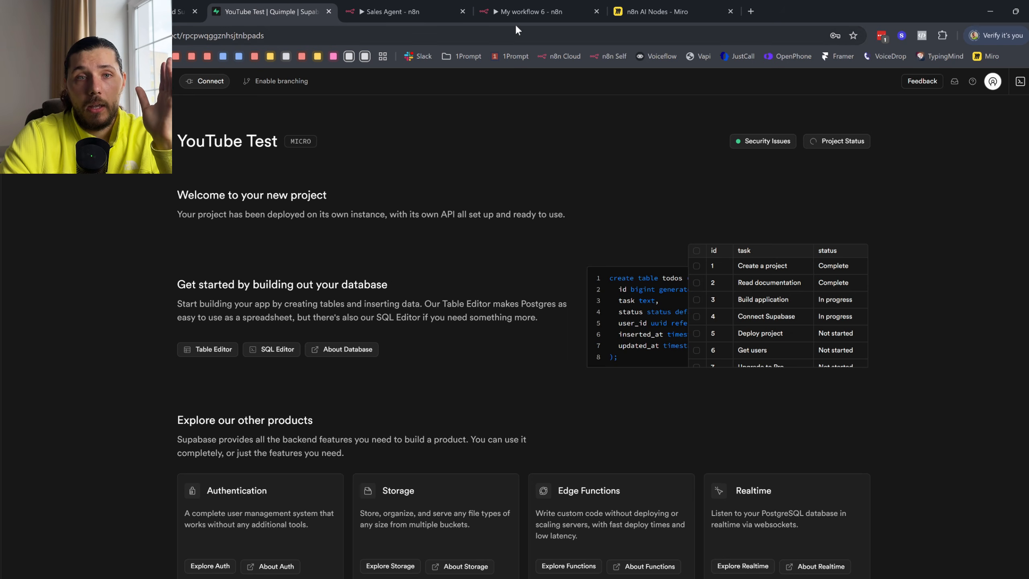
- Return to My workflow 6 and start a new Postgres credential for the Postgres Chat Memory node
left_click(531, 8)
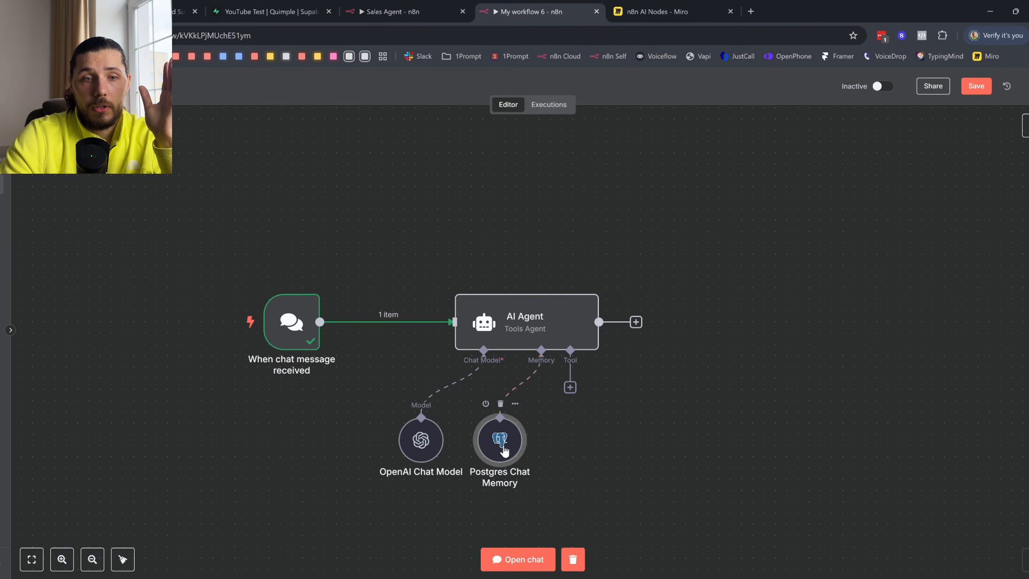
double_click(502, 445)
left_click(561, 160)
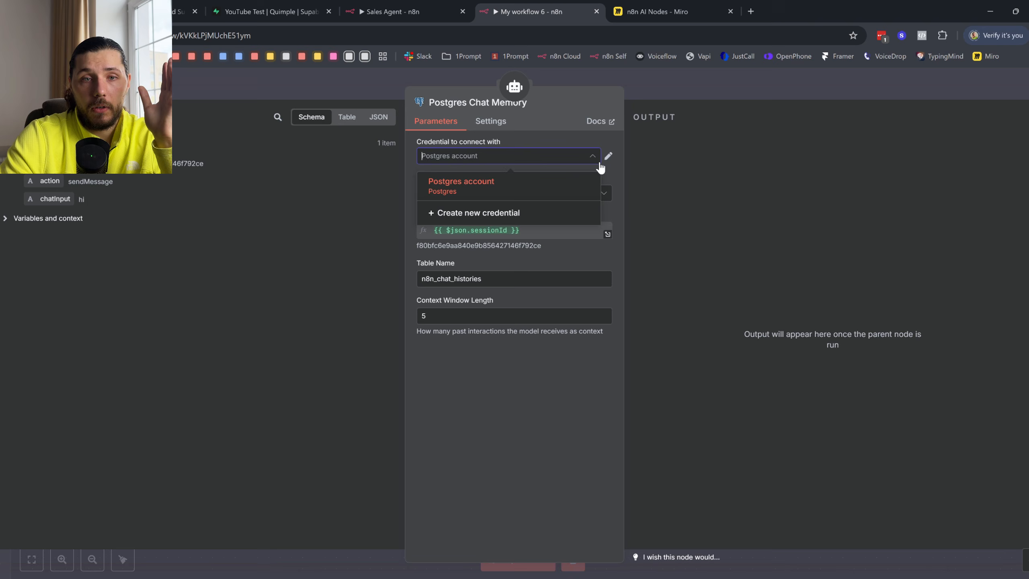
left_click(503, 215)
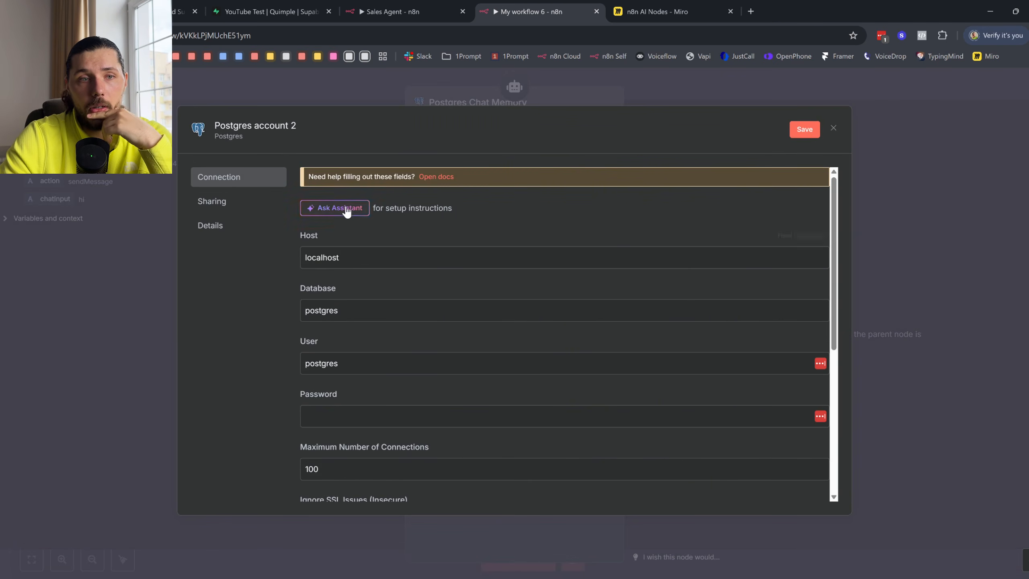
double_click(368, 254)
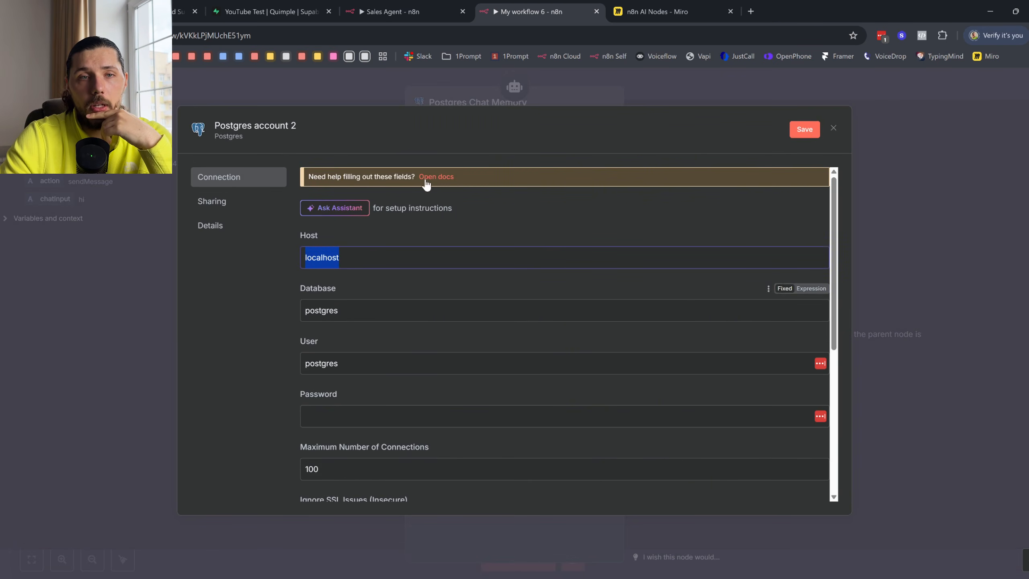
- Switch to the YouTube Test project in Supabase, show its connection strings and set their type to PSQL
left_click(267, 12)
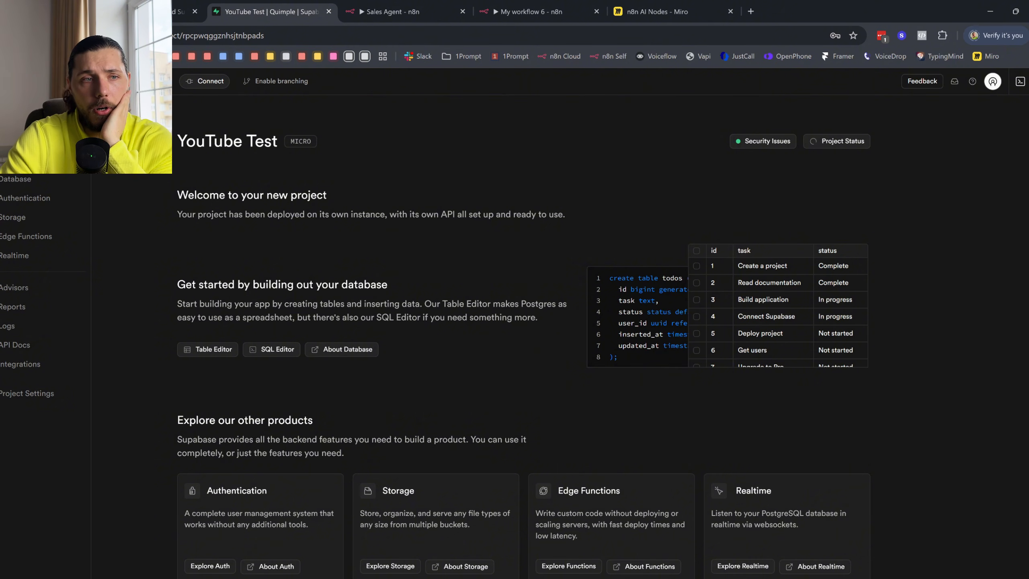
left_click(207, 82)
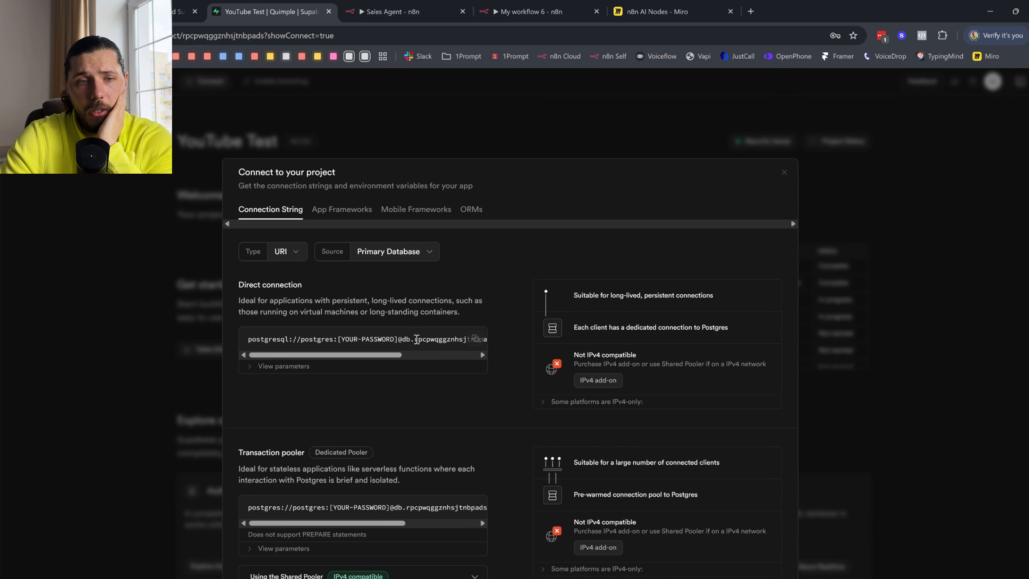
scroll(416, 339, "down", 5)
scroll(482, 191, "up", 5)
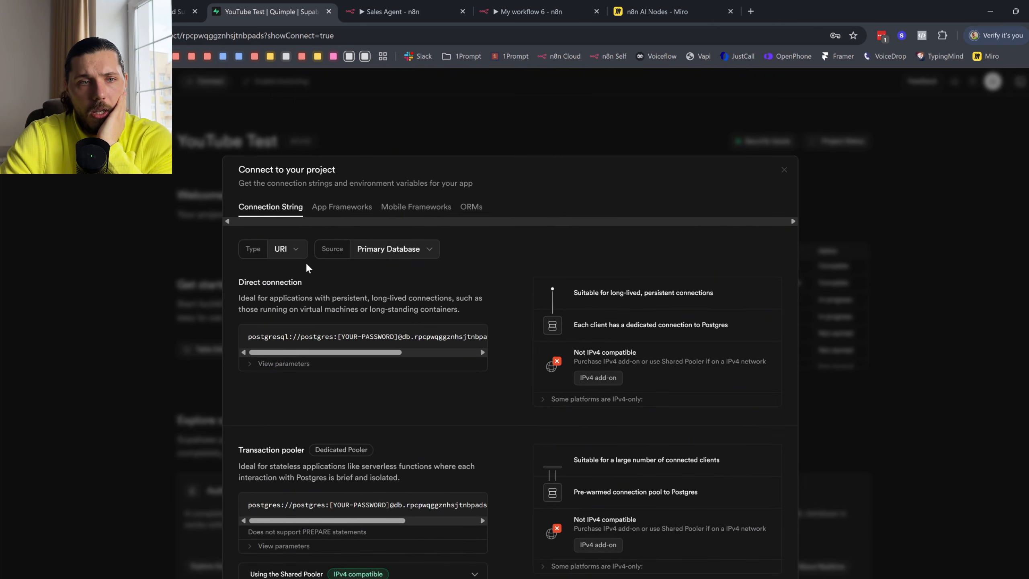
left_click(293, 258)
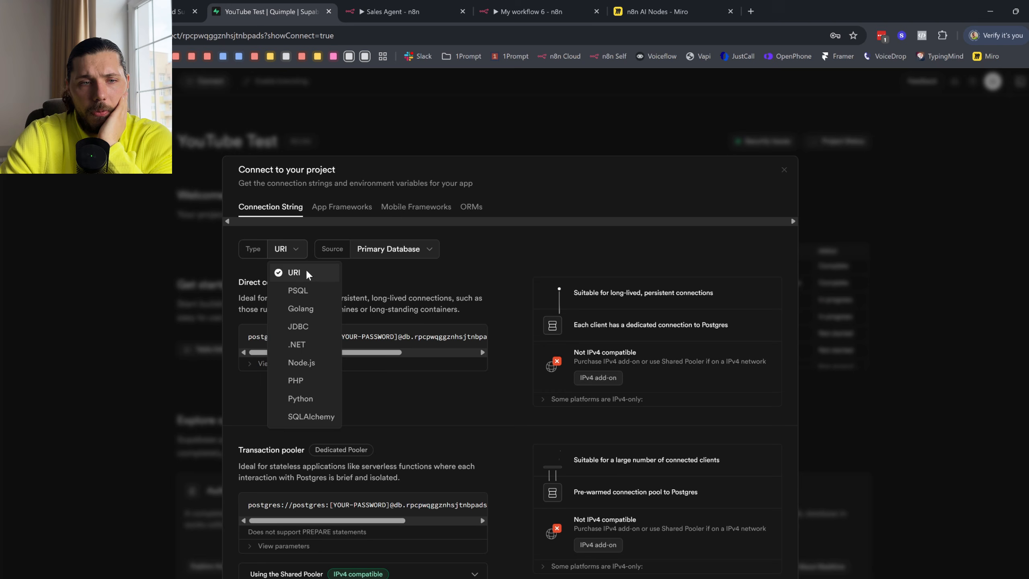
left_click(298, 291)
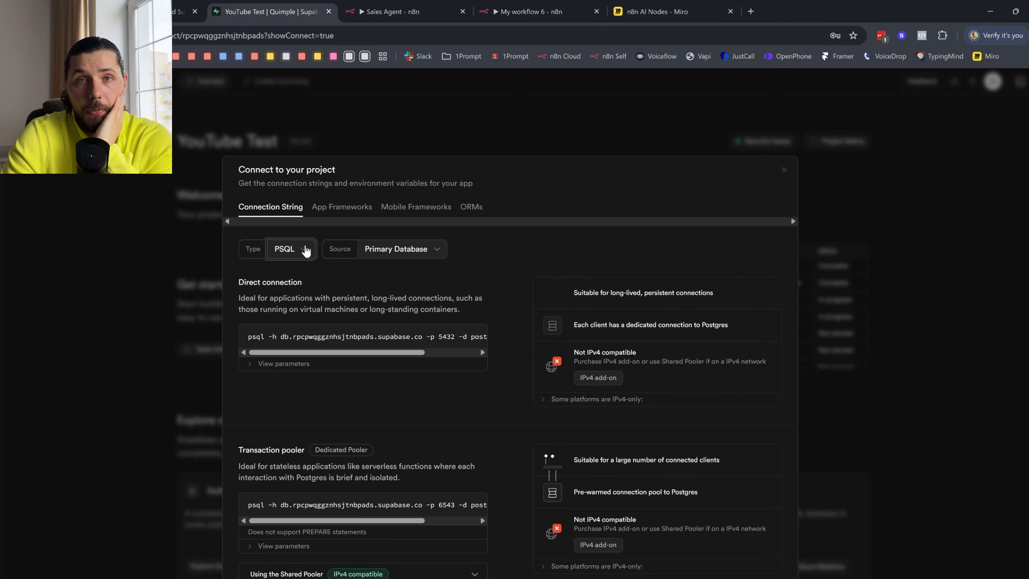
- Highlight the Session pooler and its connection string, and expand its connection parameters
scroll(284, 205, "down", 1)
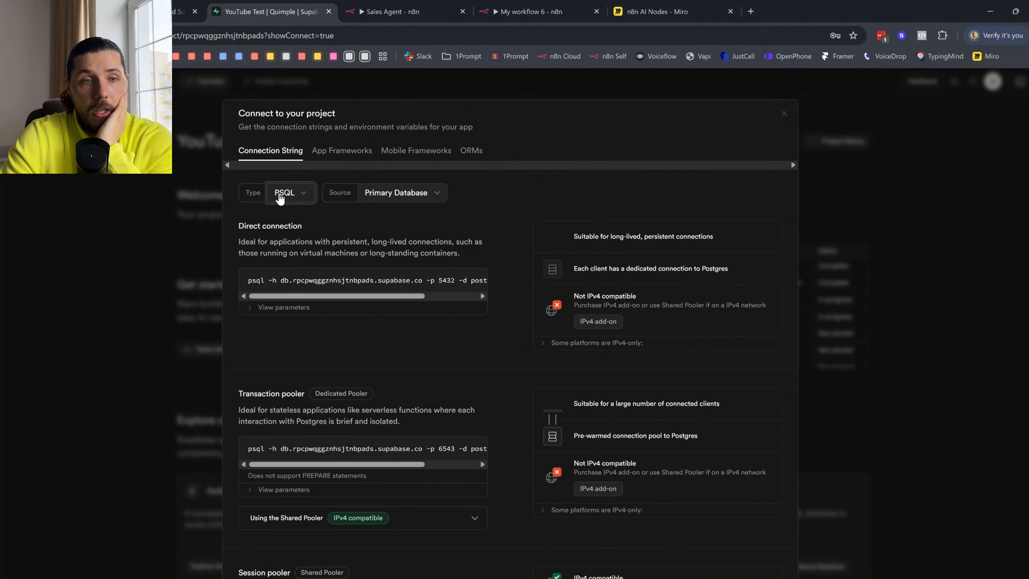
scroll(279, 198, "down", 3)
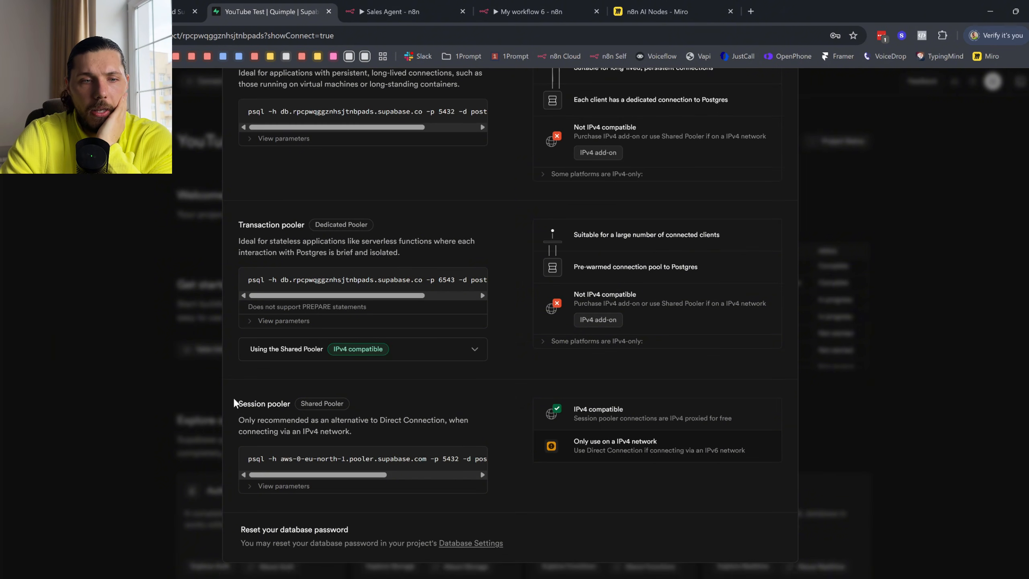
left_click_drag(239, 404, 292, 411)
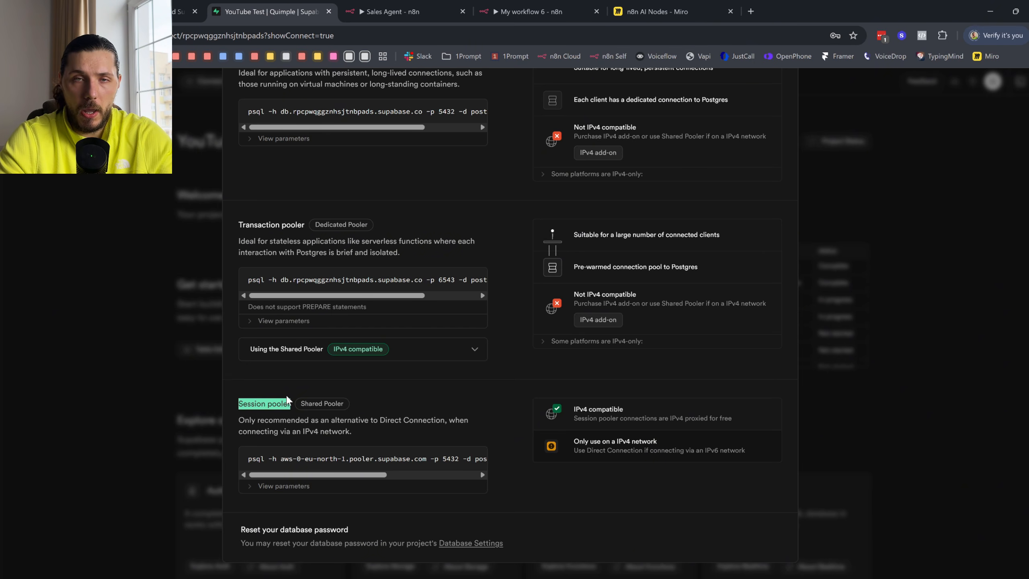
left_click_drag(239, 403, 289, 415)
left_click_drag(270, 459, 466, 459)
left_click_drag(387, 475, 329, 476)
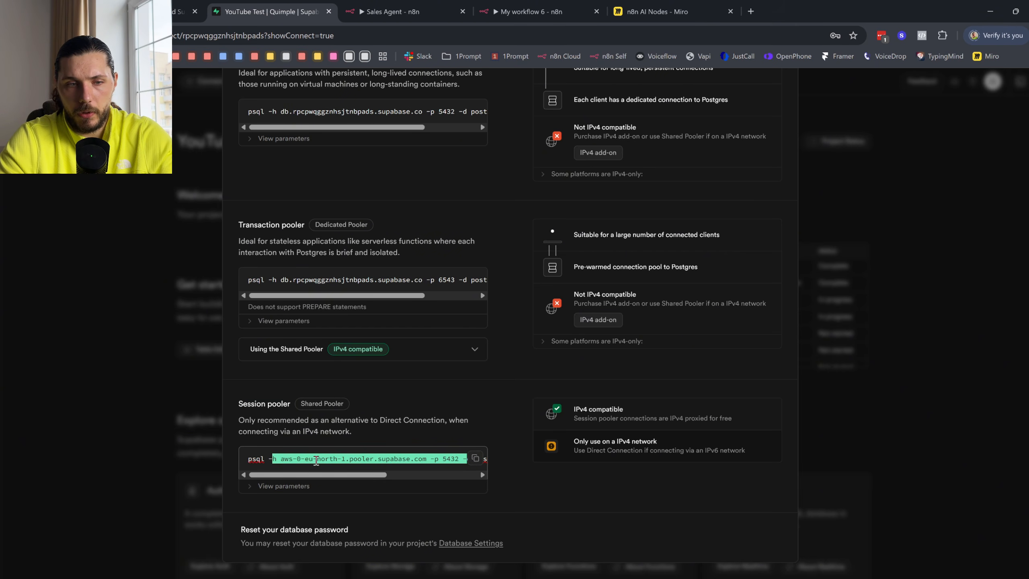
left_click_drag(263, 458, 507, 458)
left_click(315, 461)
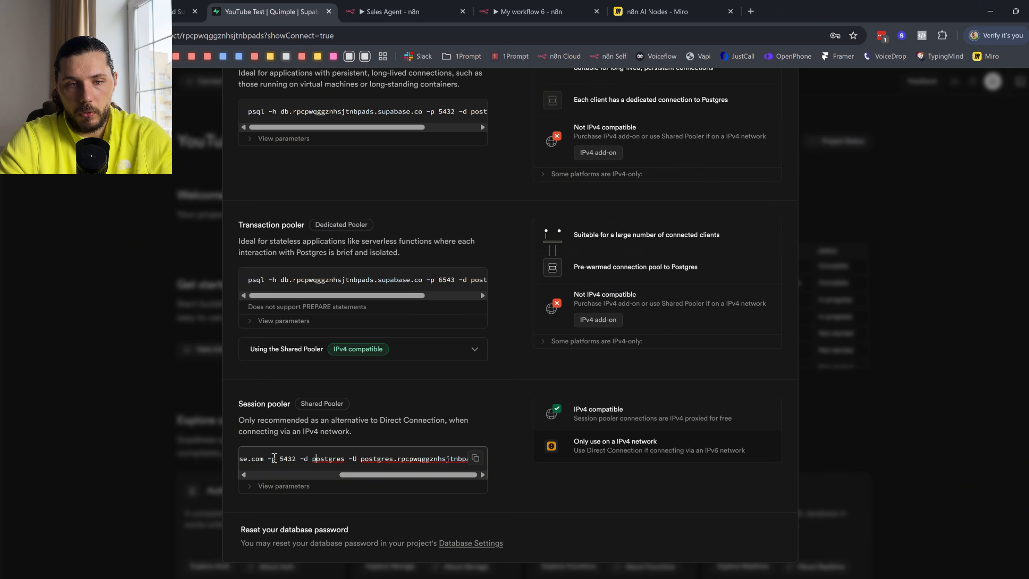
left_click_drag(271, 457, 426, 459)
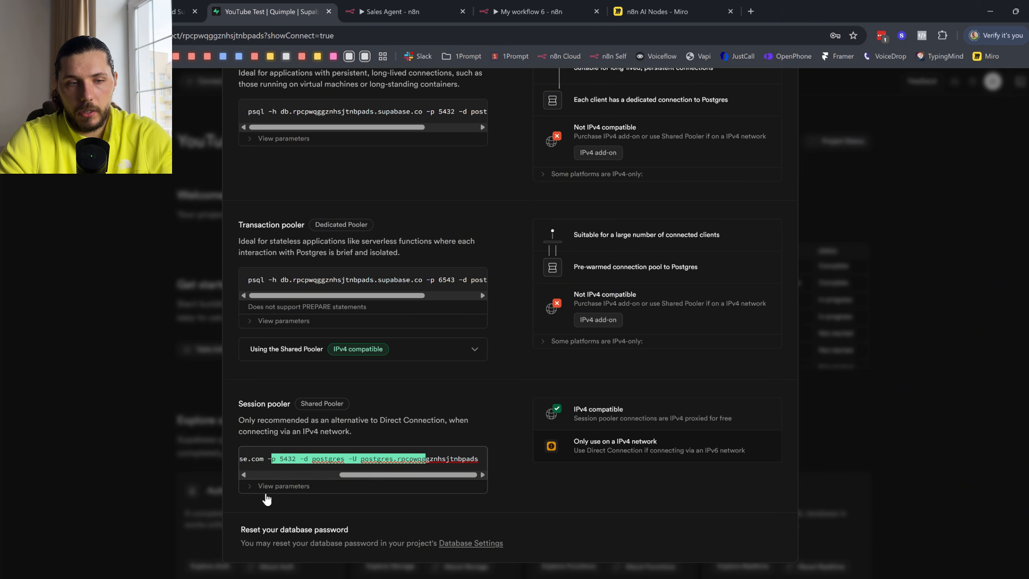
left_click(284, 487)
scroll(284, 501, "down", 2)
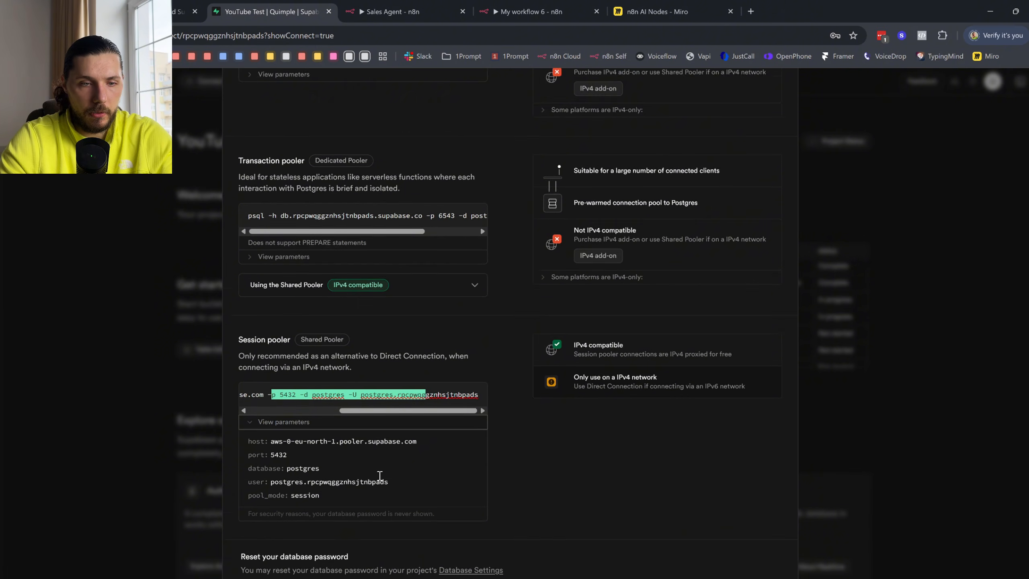
- Copy the session pooler's host and set it as the Host of the new Postgres credential in My workflow 6
left_click(379, 425)
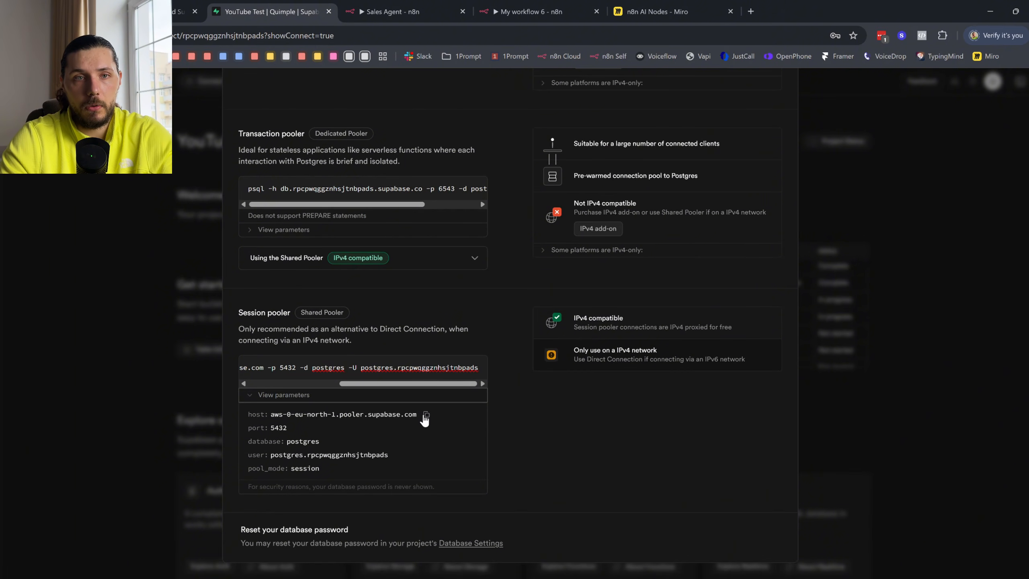
left_click(418, 5)
left_click_drag(527, 11, 401, 11)
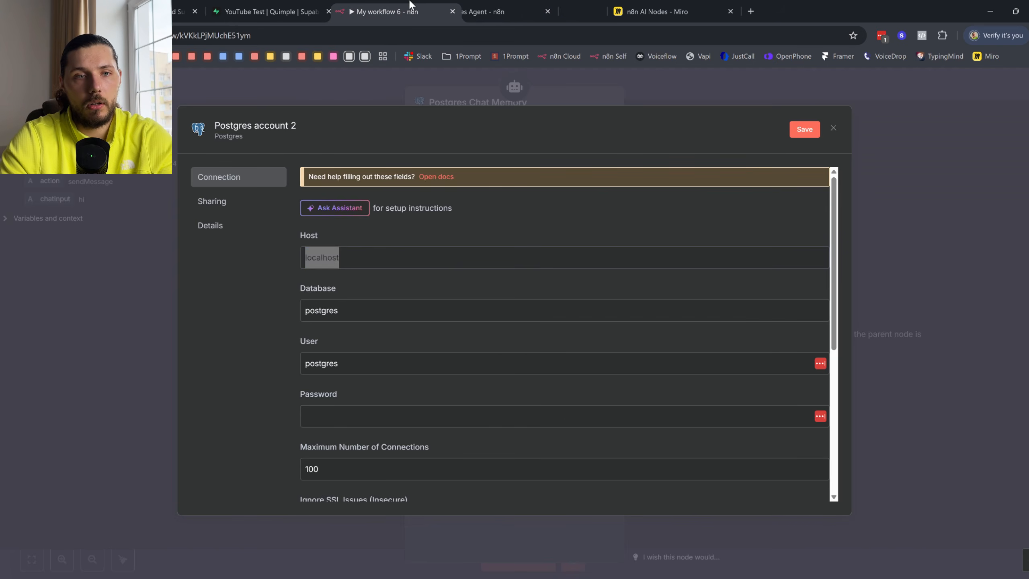
double_click(360, 258)
key("ctrl+v")
- Check the Postgres credential's port against the port in the session pooler parameters
key("ctrl+shift+Tab")
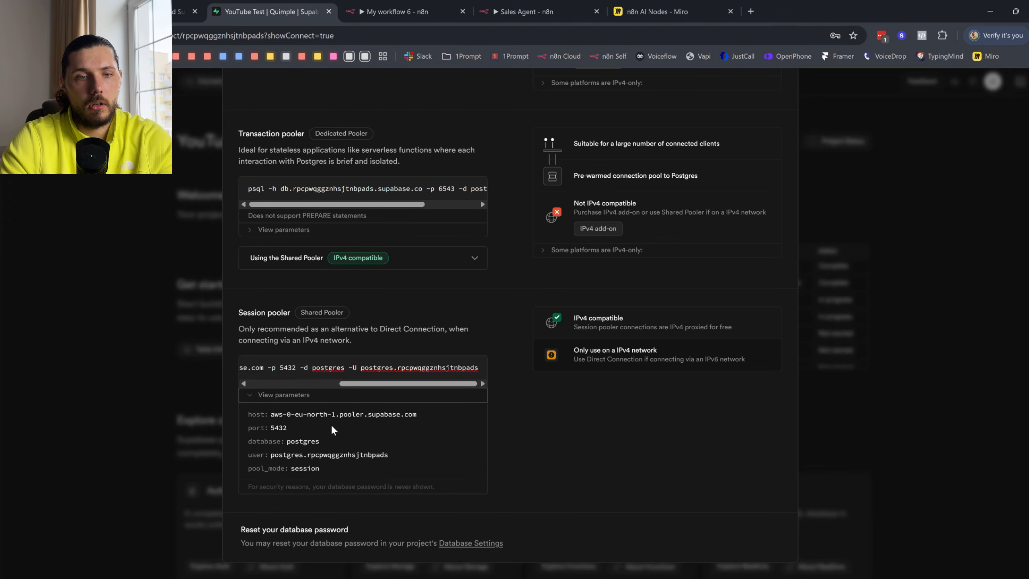
key("ctrl+Tab")
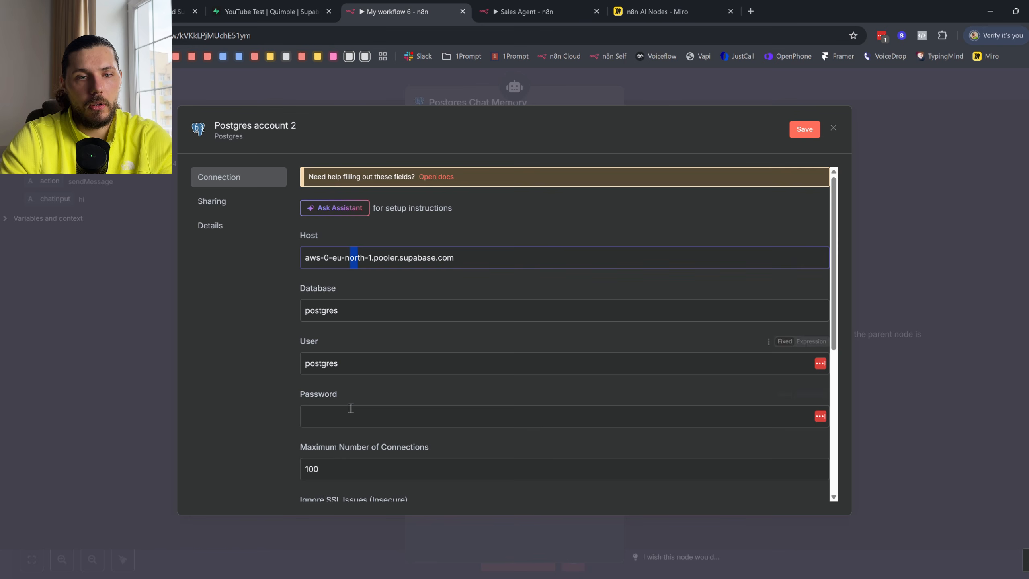
scroll(347, 430, "down", 3)
scroll(333, 463, "down", 3)
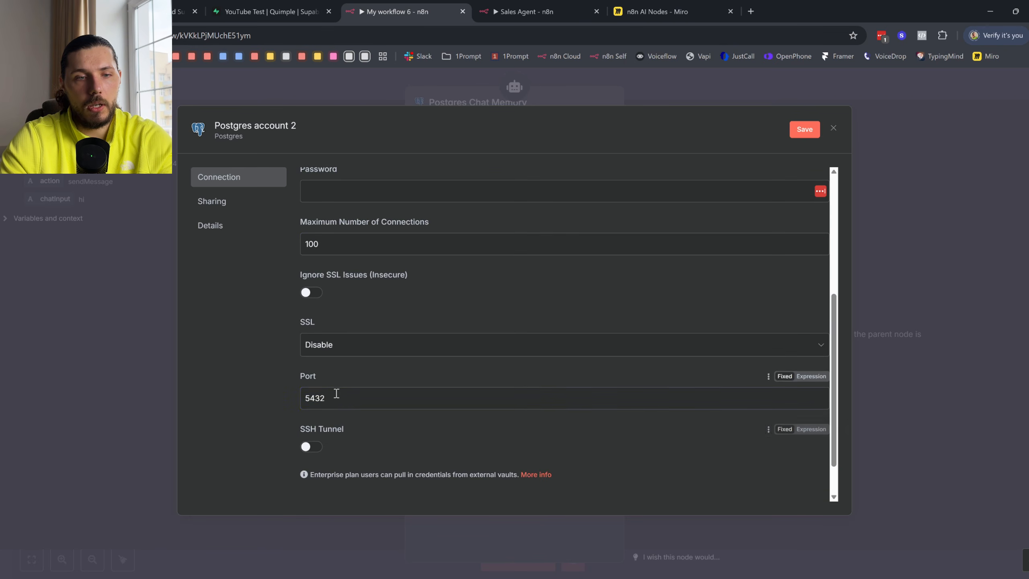
left_click(320, 399)
scroll(324, 234, "up", 3)
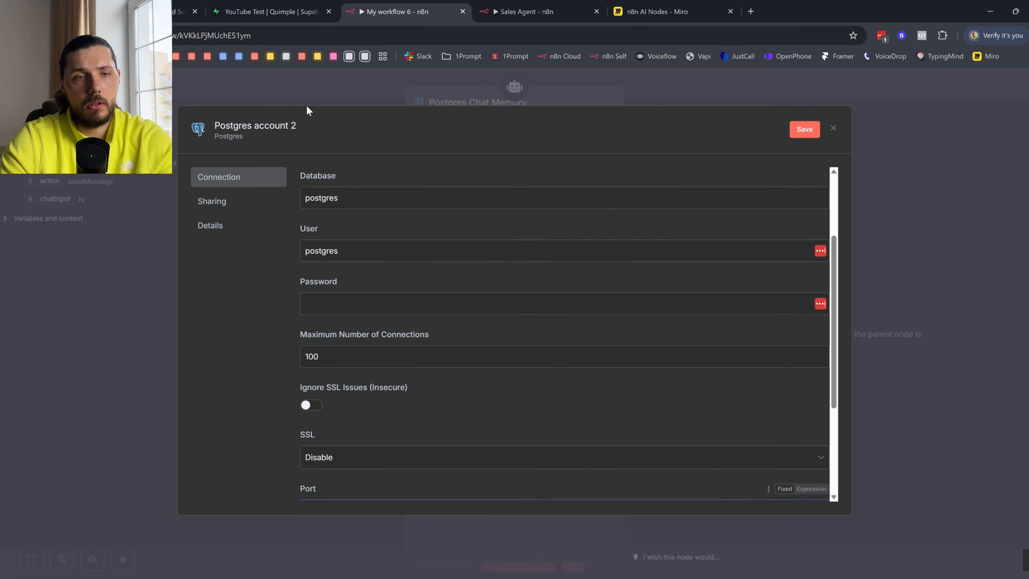
- Copy the session pooler's user from Supabase and set it as the User of the Postgres credential
left_click(270, 5)
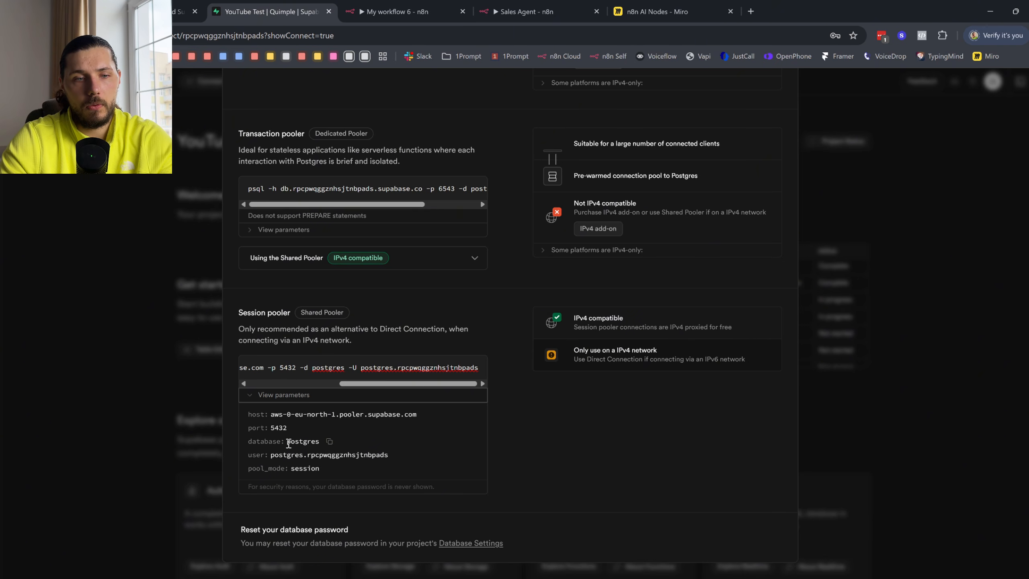
left_click(397, 456)
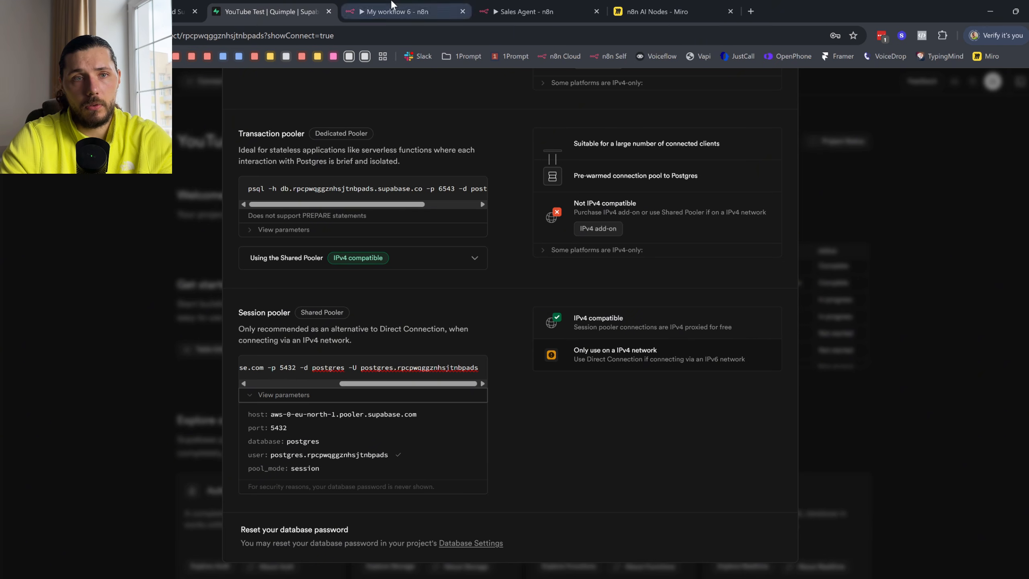
left_click(395, 11)
left_click_drag(339, 310, 275, 309)
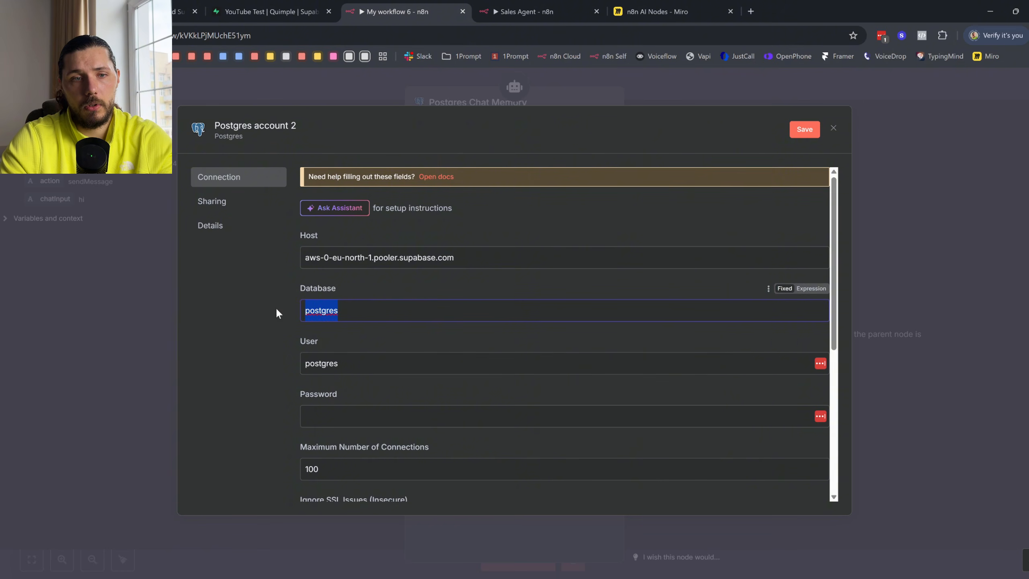
left_click_drag(368, 363, 287, 362)
key("ctrl+v")
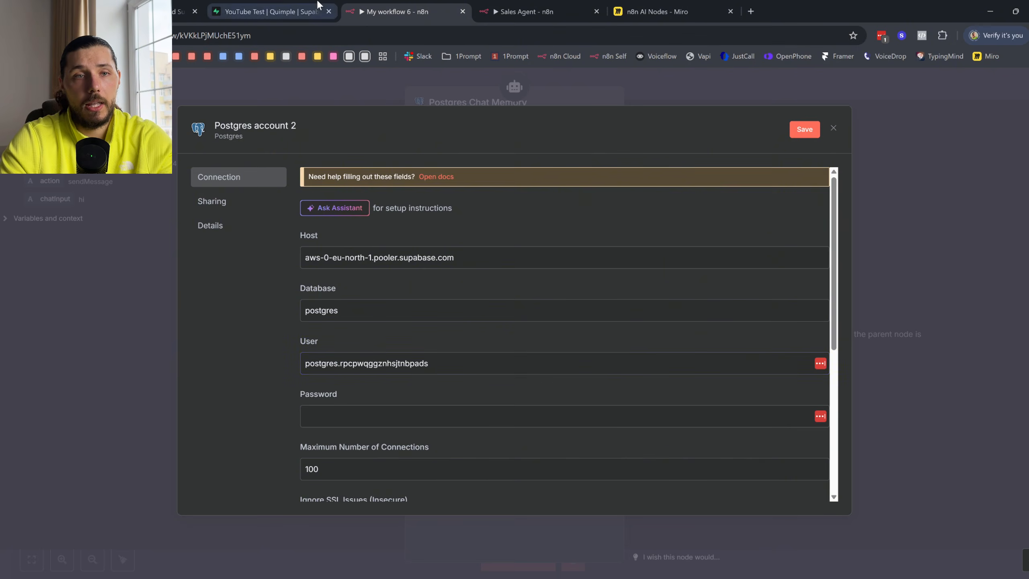
- Return to Supabase, close the connection details and open the settings of the YouTube Test project
left_click(269, 11)
left_click(415, 5)
left_click(281, 8)
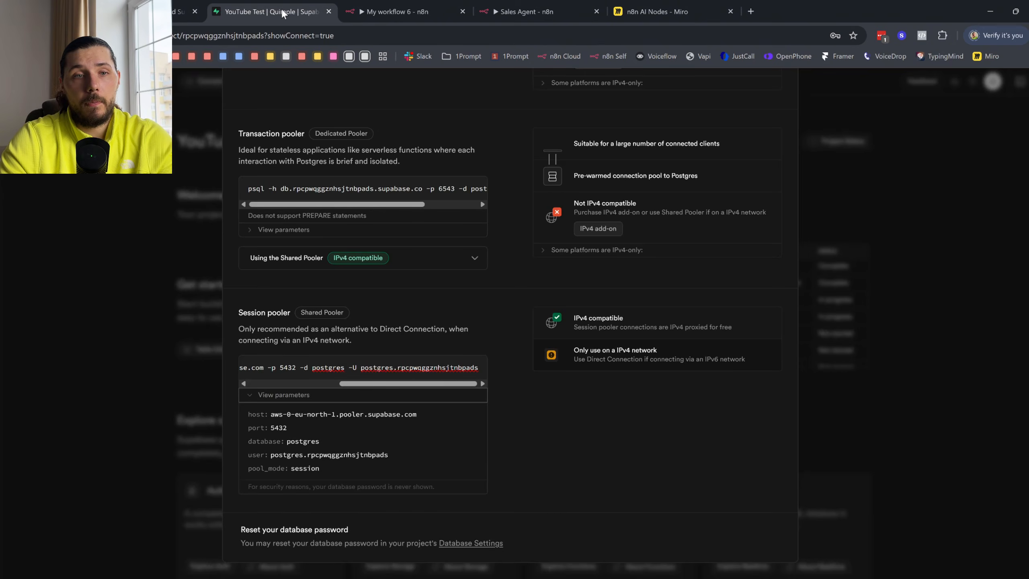
scroll(785, 227, "up", 3)
scroll(785, 229, "up", 3)
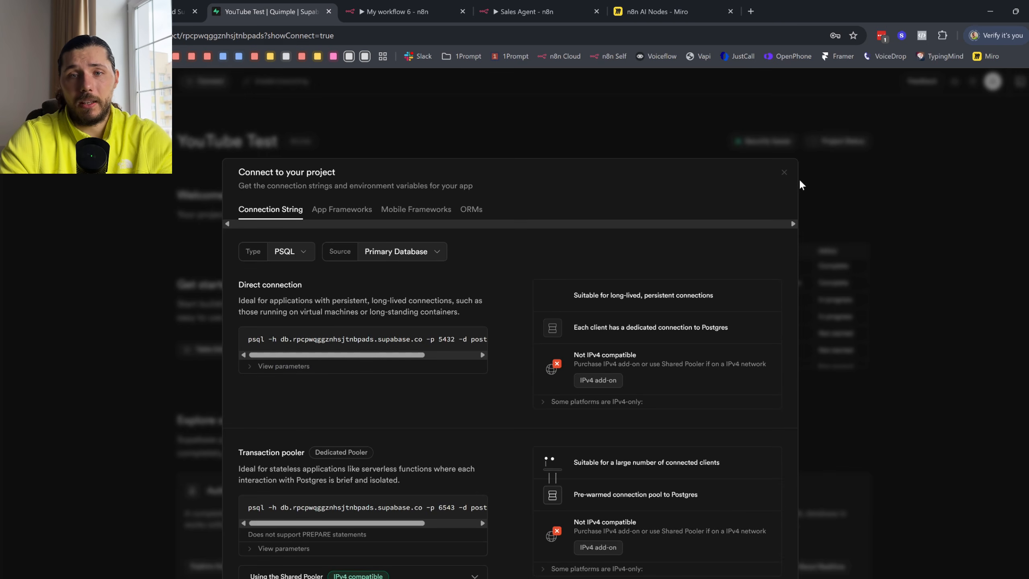
left_click(783, 175)
left_click(41, 393)
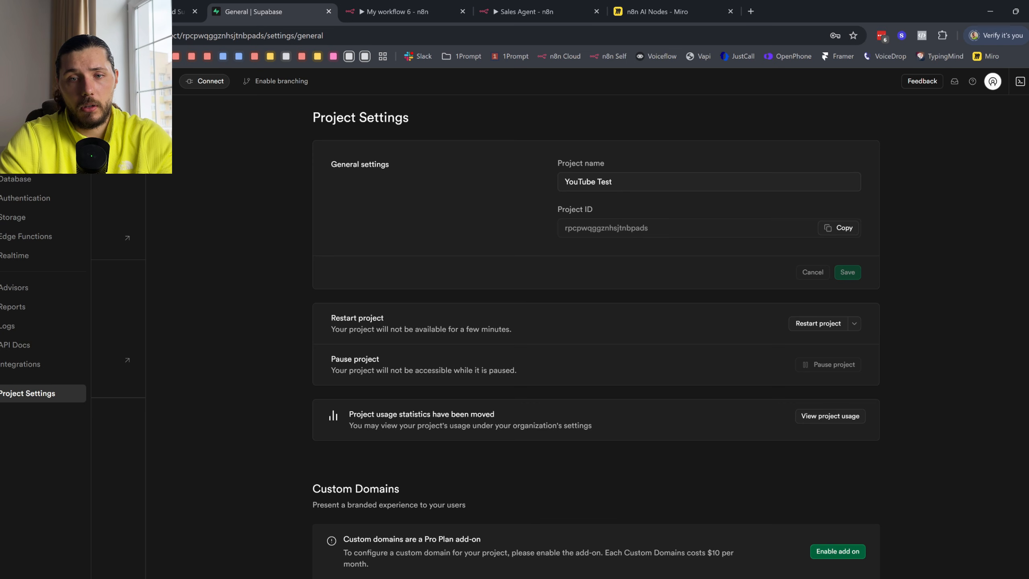
left_click_drag(329, 322, 377, 321)
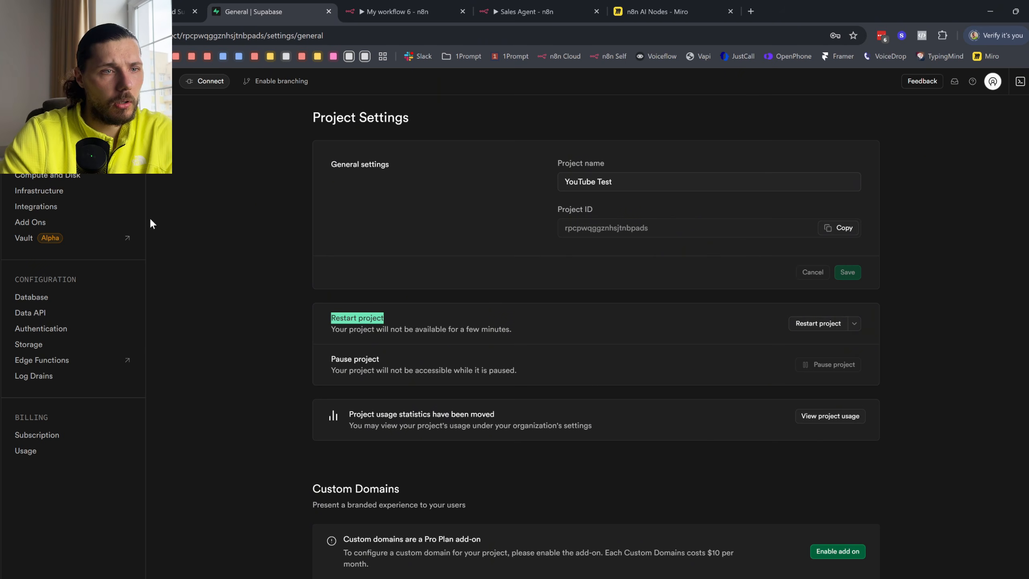
- Open the database settings of the YouTube Test project
left_click(44, 303)
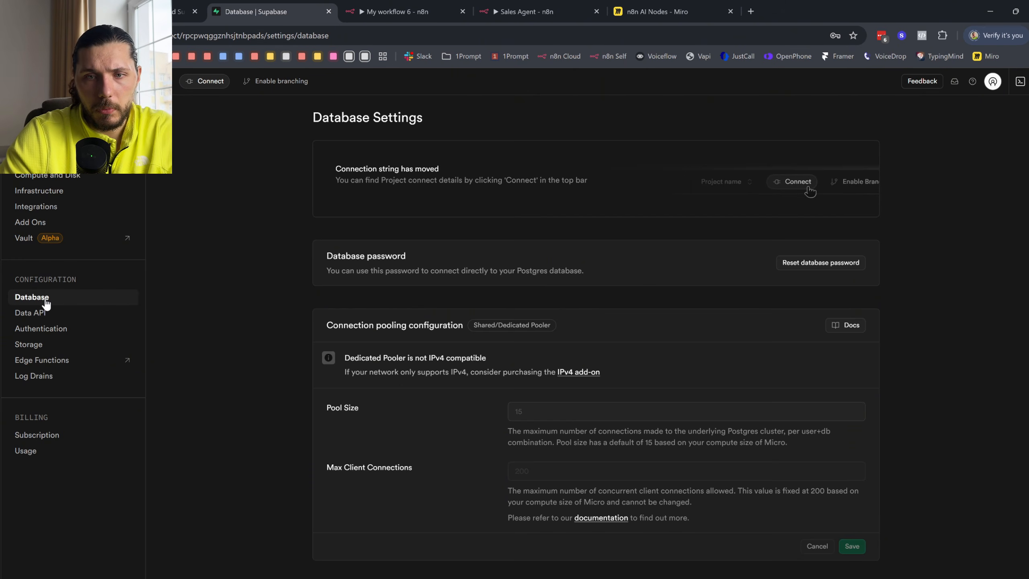
left_click(819, 264)
left_click(486, 343)
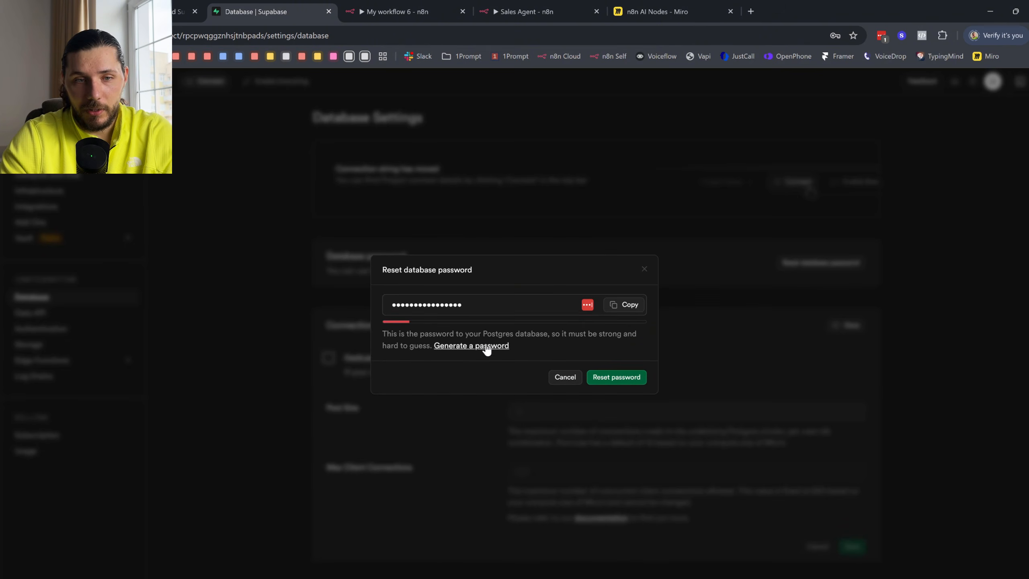
left_click(626, 320)
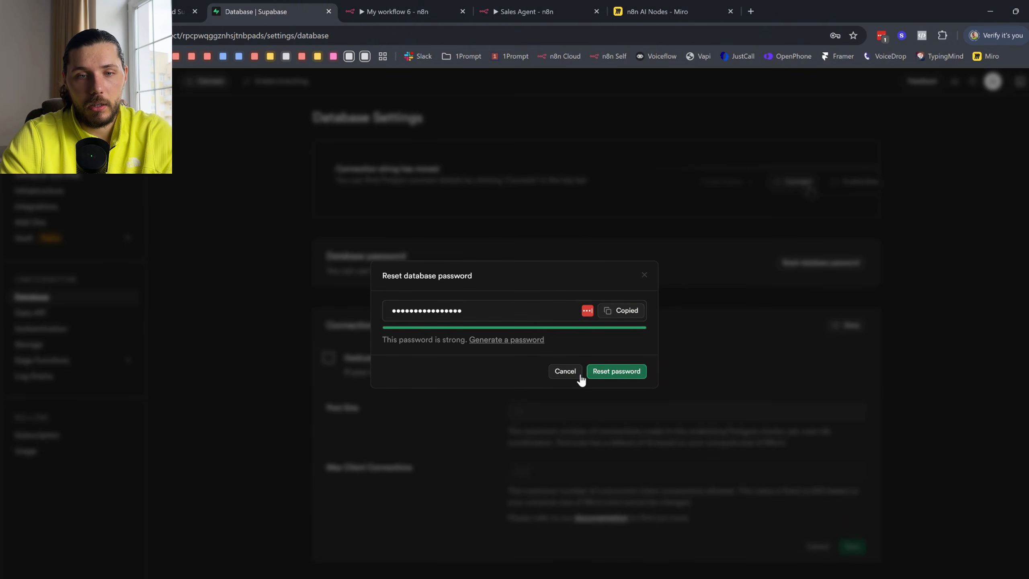
left_click(567, 374)
- Generate a new database password for the Supabase project, copy it and reset the database password to it
left_click(823, 262)
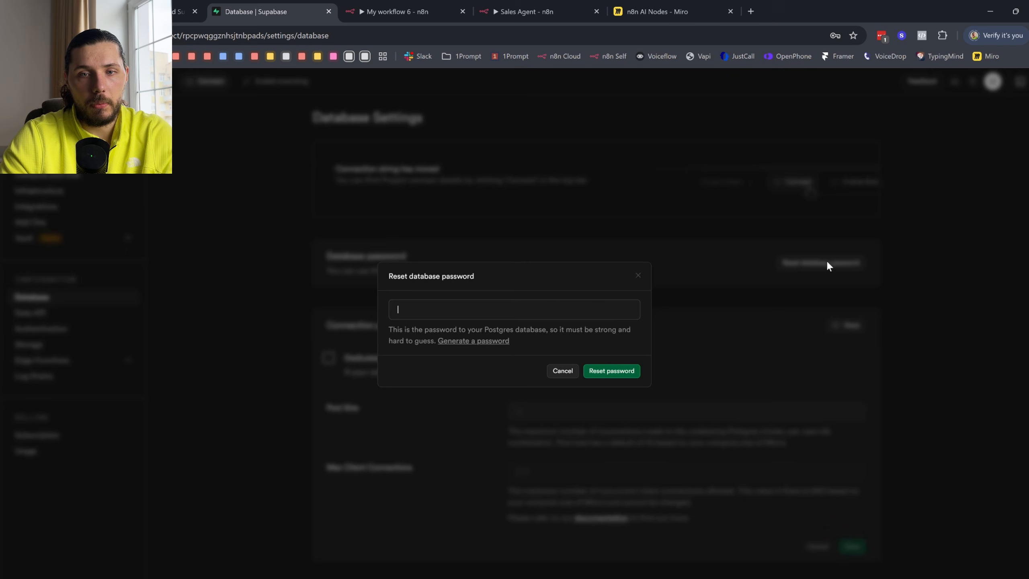
left_click(498, 345)
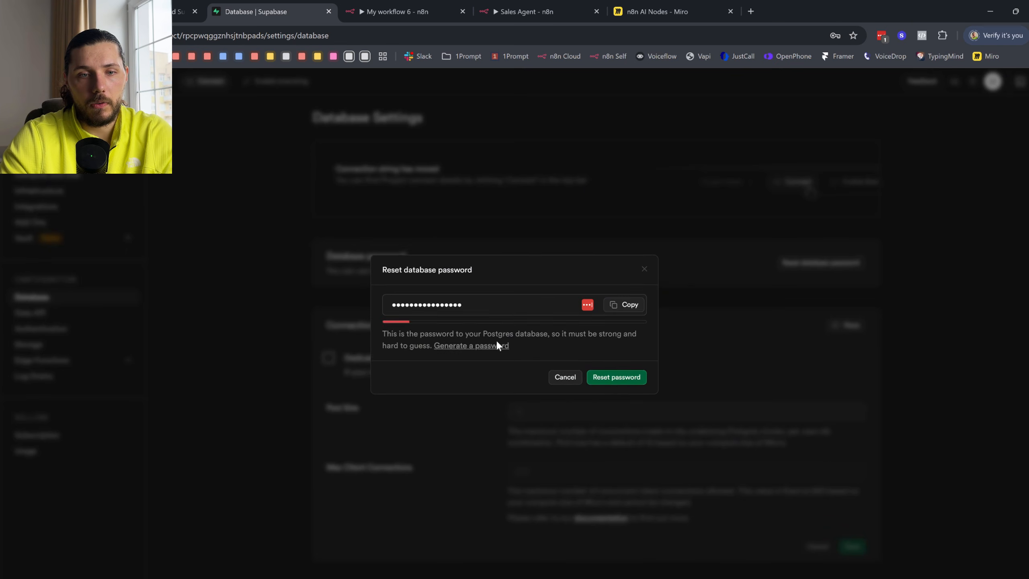
left_click(624, 312)
left_click(625, 374)
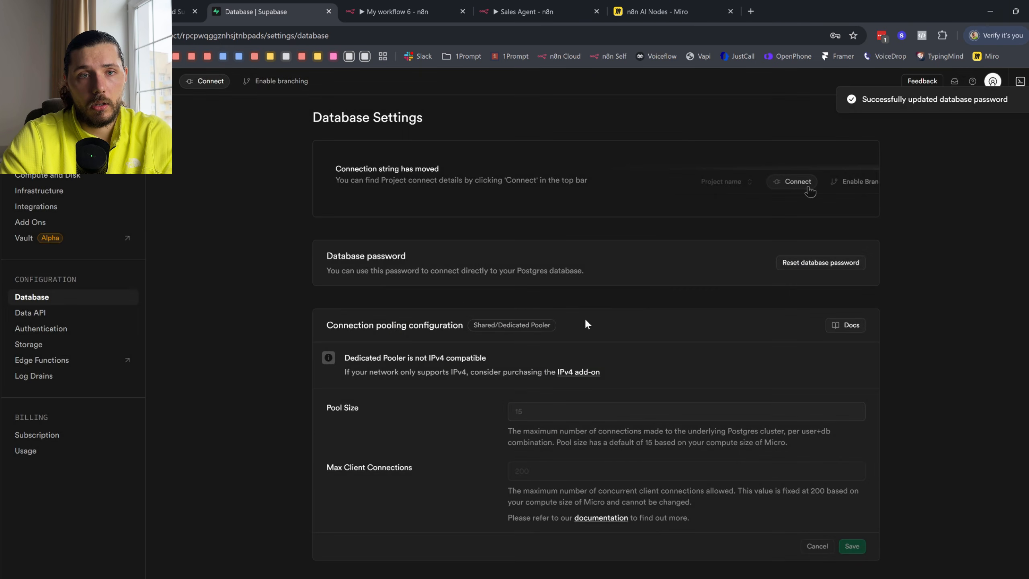
- Paste the copied database password into the n8n Postgres credential, save it and close the Postgres Chat Memory node
left_click(401, 8)
scroll(414, 365, "down", 3)
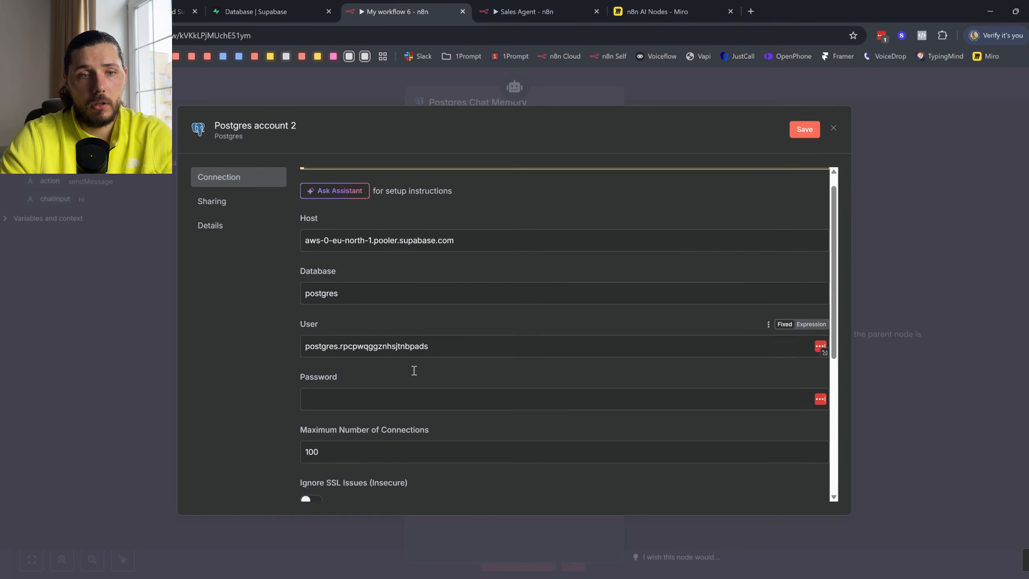
left_click(339, 308)
key("ctrl+v")
scroll(612, 289, "up", 3)
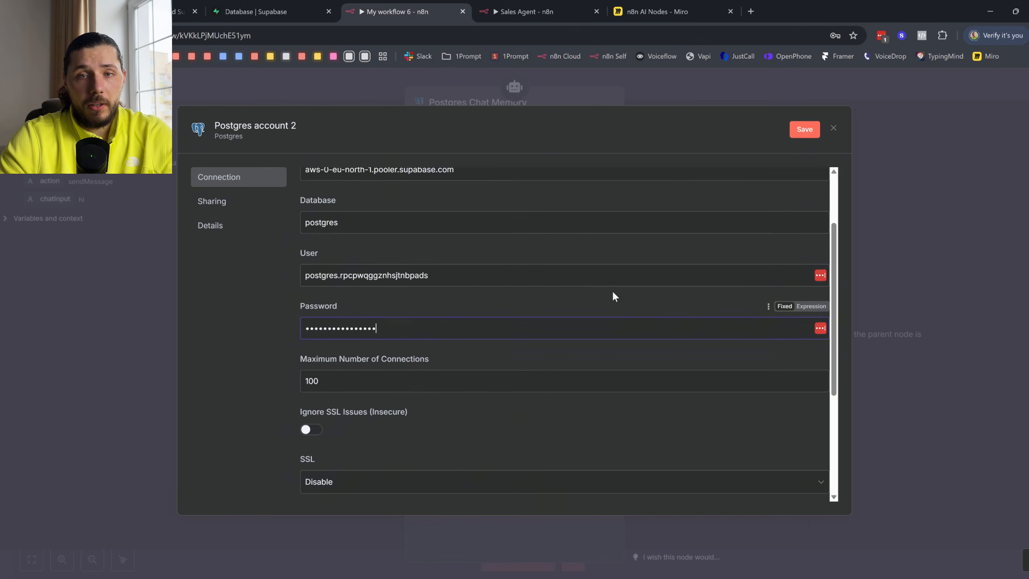
left_click(805, 129)
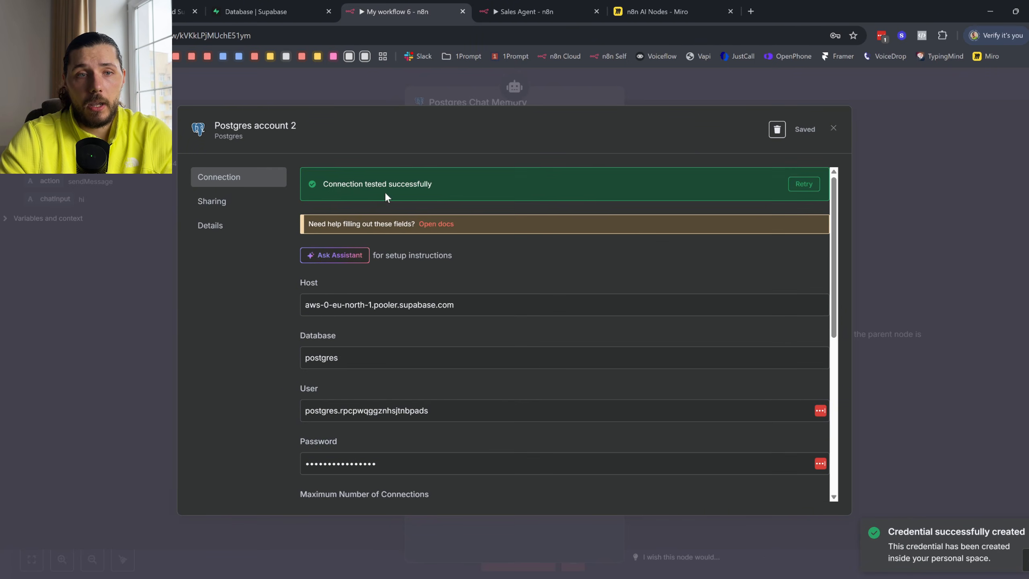
left_click_drag(323, 184, 452, 187)
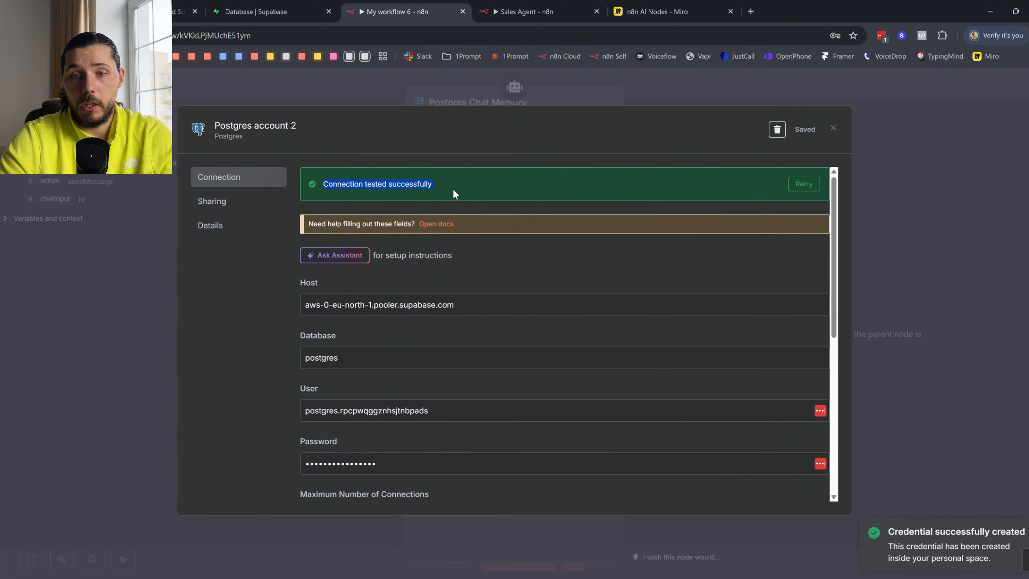
scroll(452, 187, "down", 5)
left_click(834, 129)
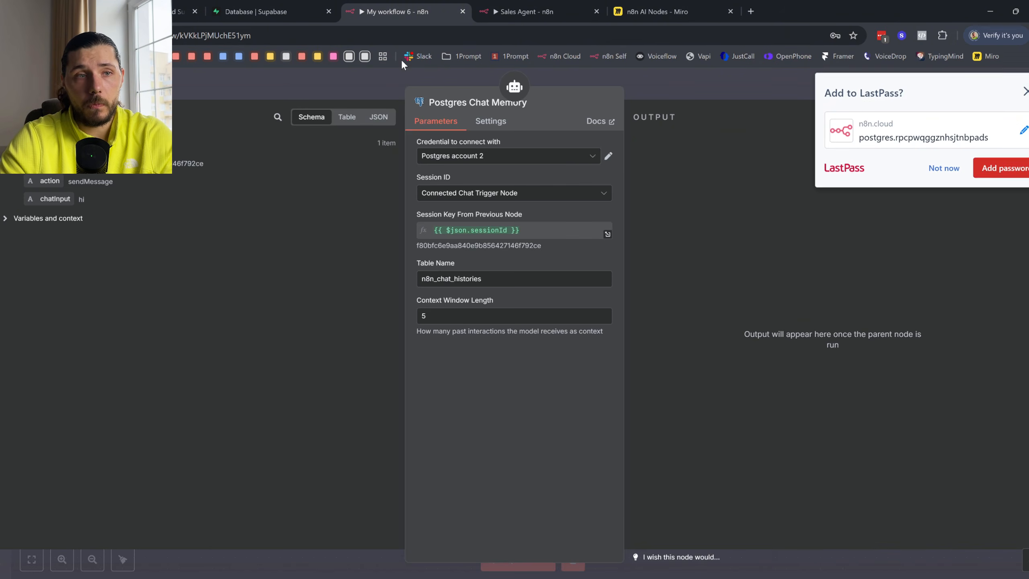
left_click(38, 84)
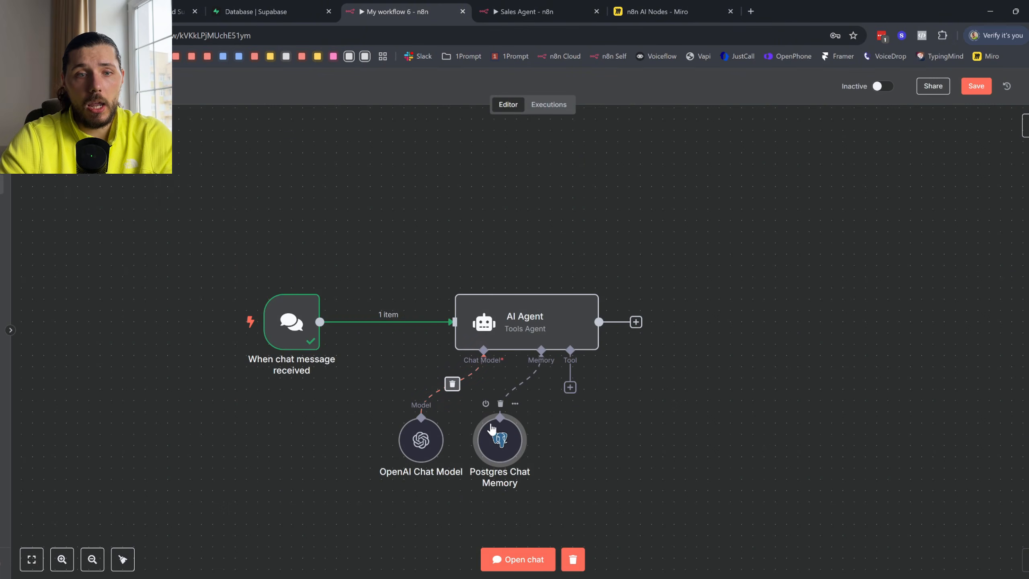
- Line up the Postgres Chat Memory and OpenAI Chat Model nodes side by side below the AI Agent
left_click_drag(500, 444, 510, 454)
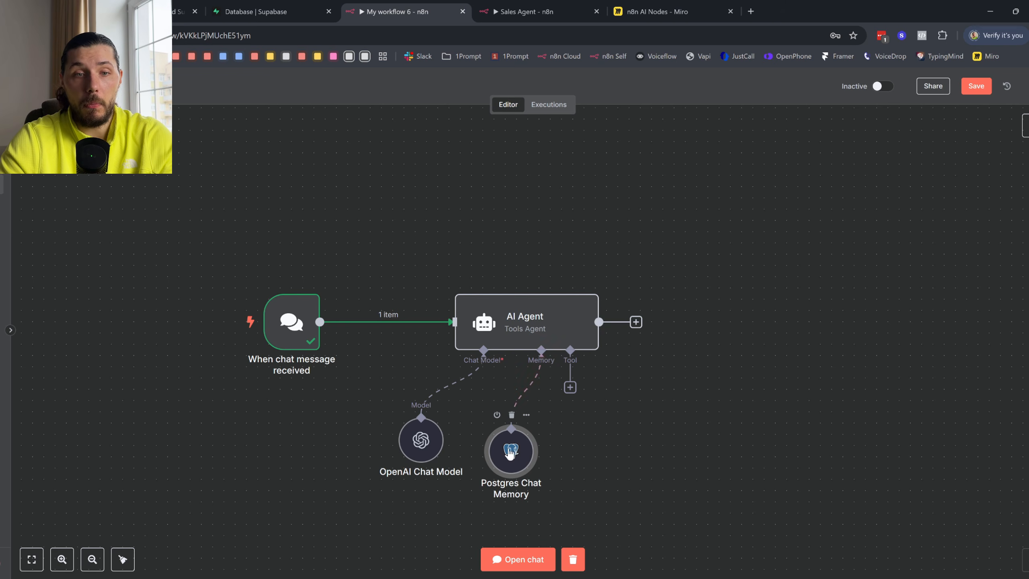
left_click_drag(421, 451, 426, 453)
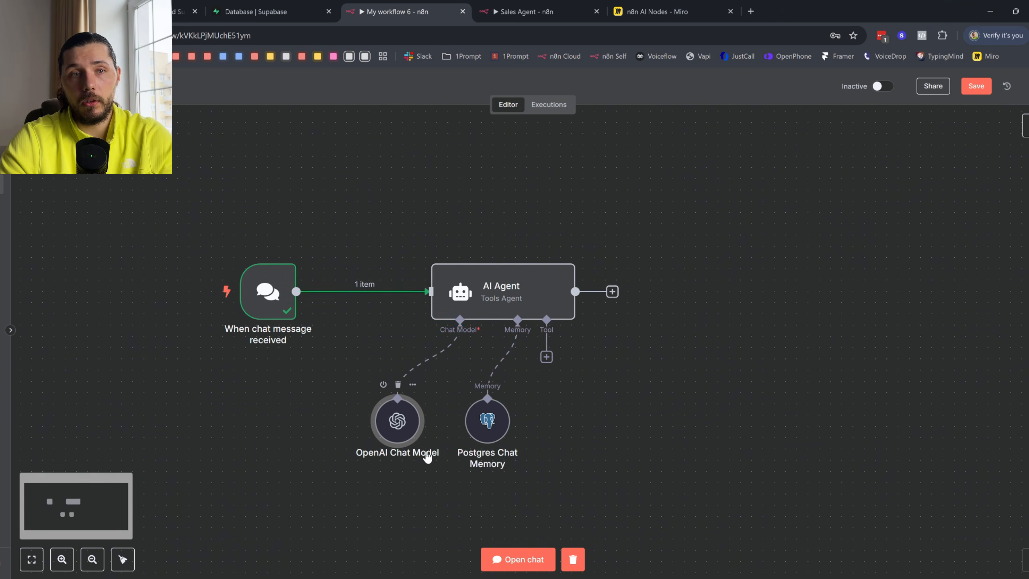
- Switch to Supabase and check which tables the Table Editor lists for the YouTube Test project
left_click(255, 11)
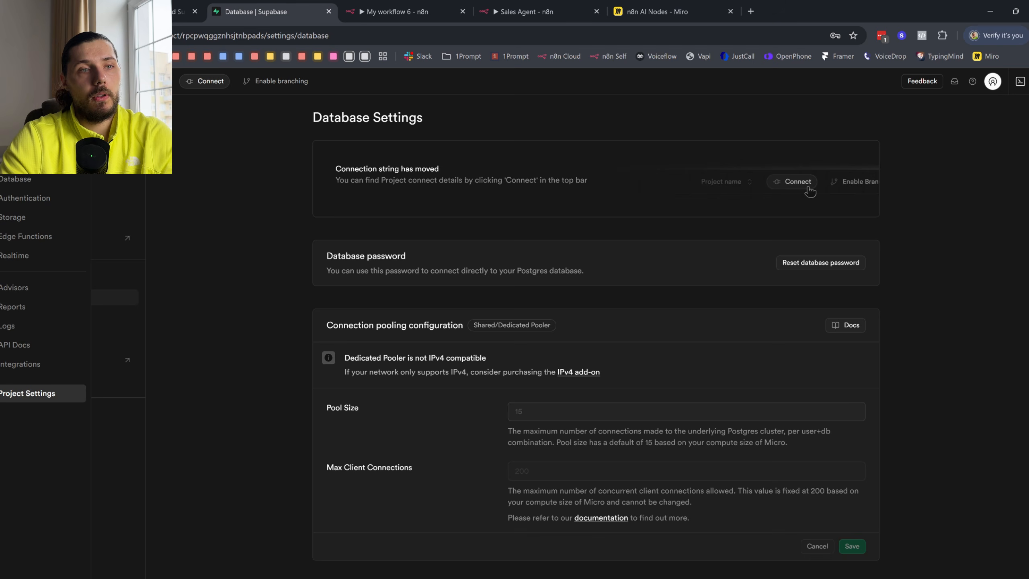
left_click(24, 128)
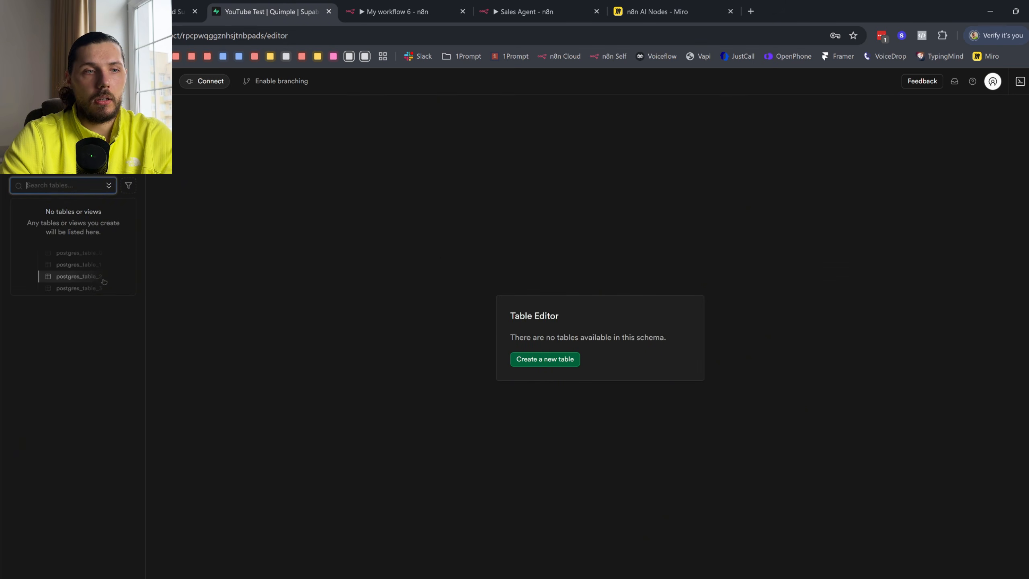
left_click_drag(41, 209, 117, 295)
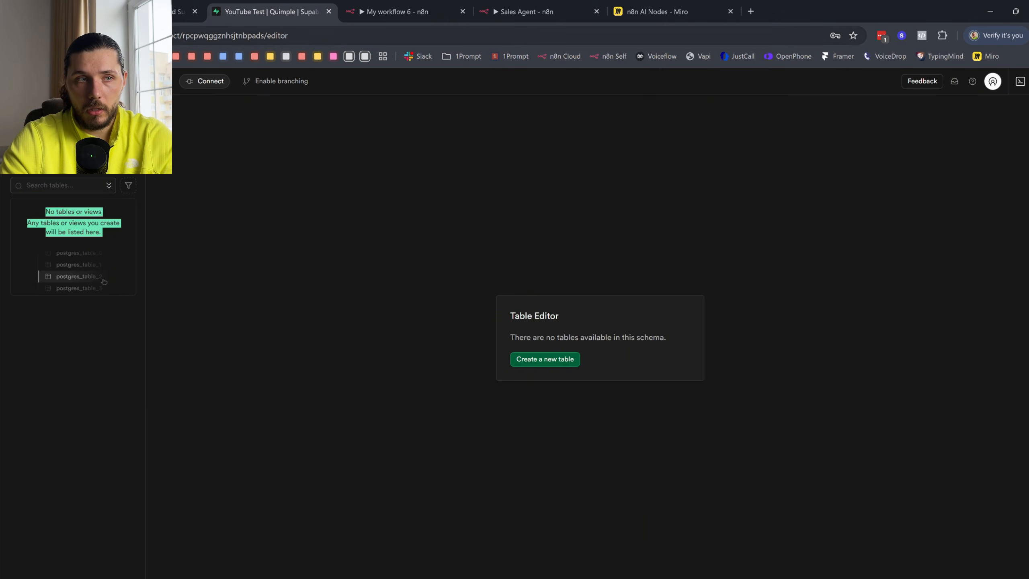
left_click(25, 36)
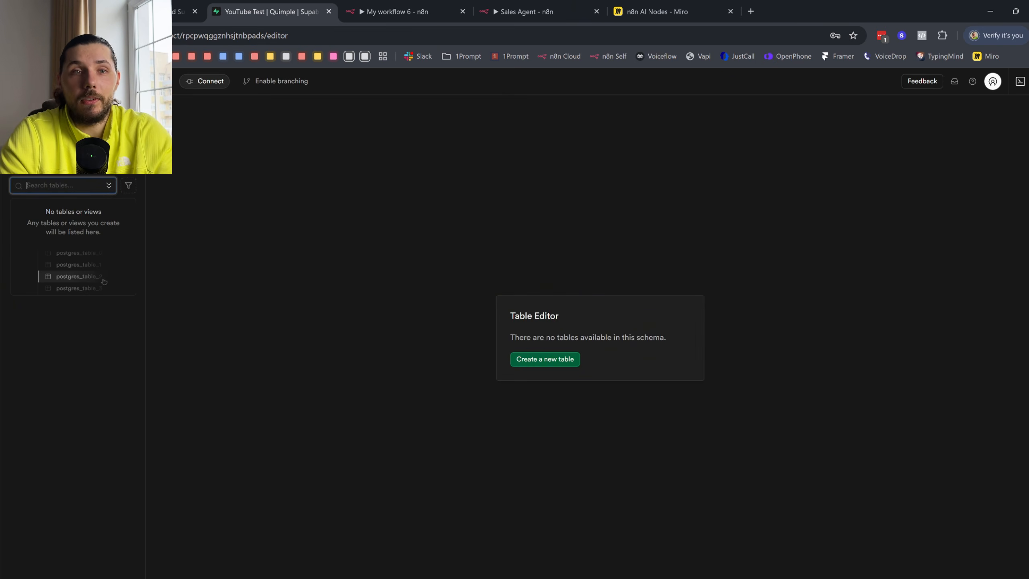
- Return to n8n, rename My workflow 6 as YouTube AI Nodes Test and save the workflow
left_click(401, 11)
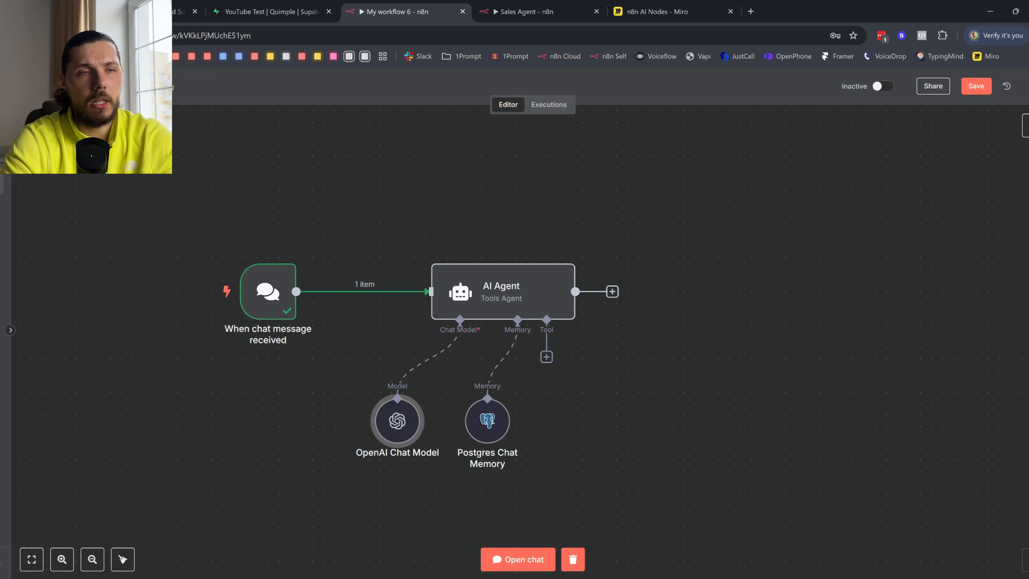
left_click(340, 100)
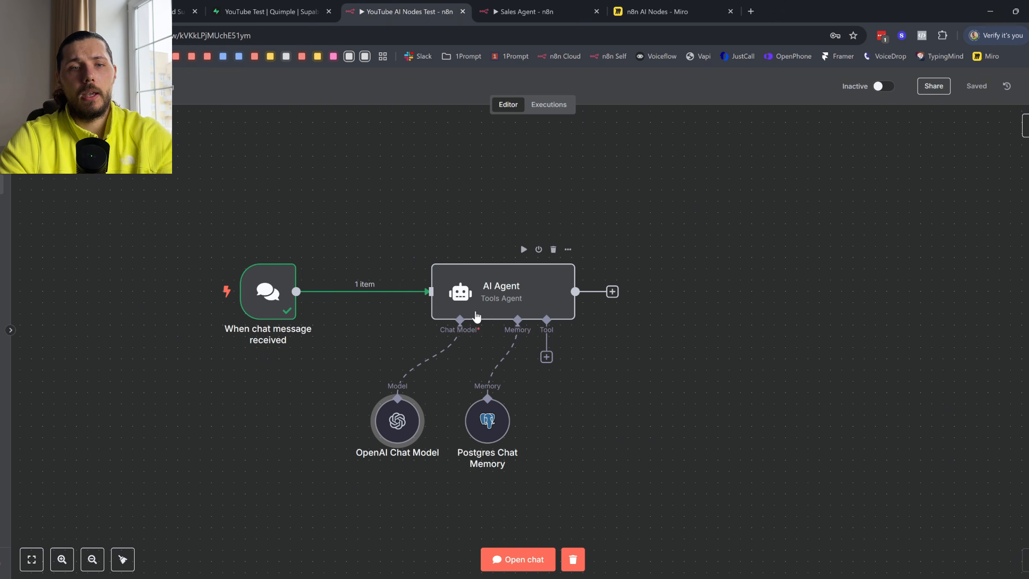
left_click_drag(483, 320, 480, 314)
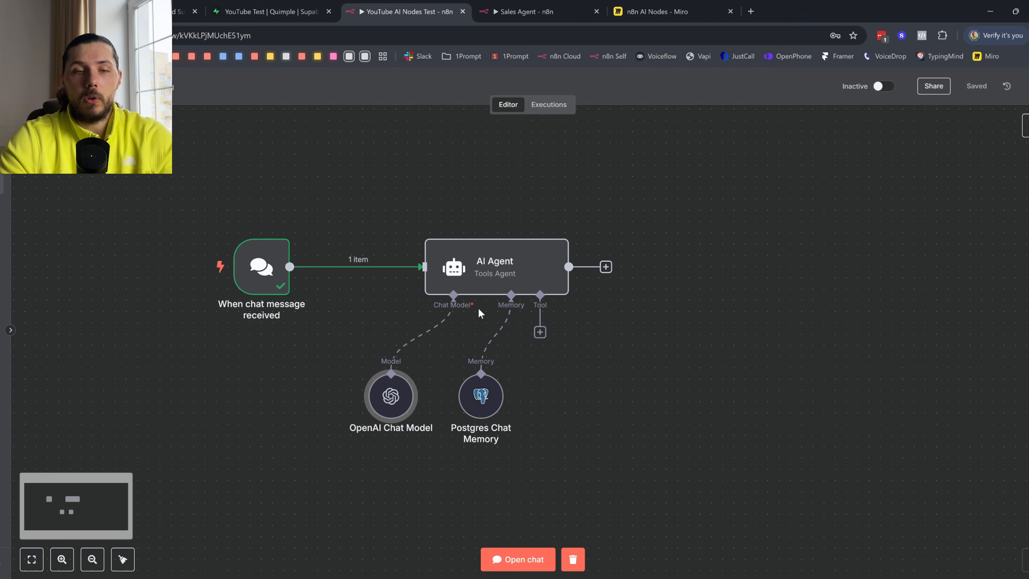
- Recheck the Supabase tables, then review the Session ID and Table Name parameters of the Postgres Chat Memory node in n8n
left_click(270, 11)
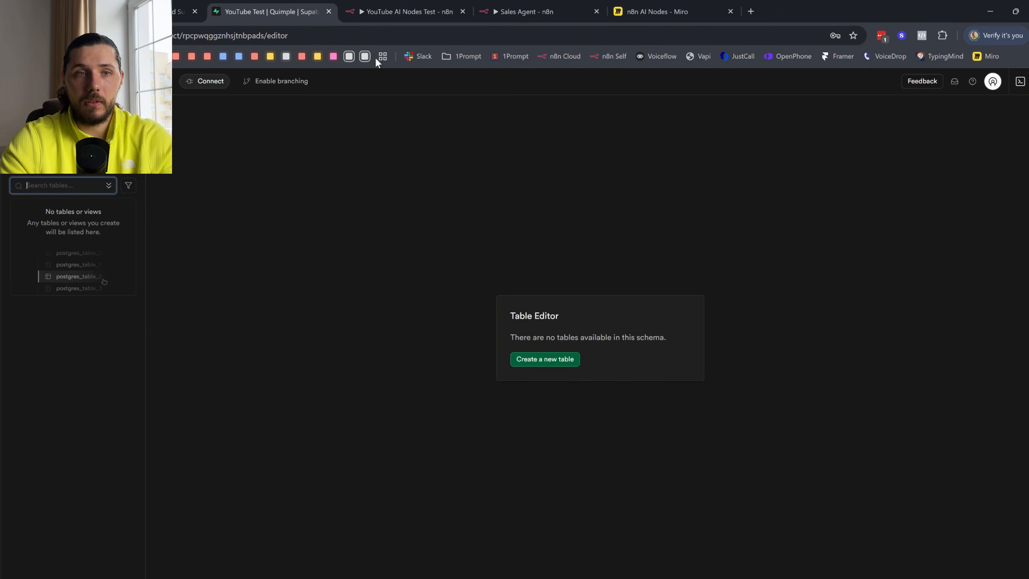
left_click(399, 8)
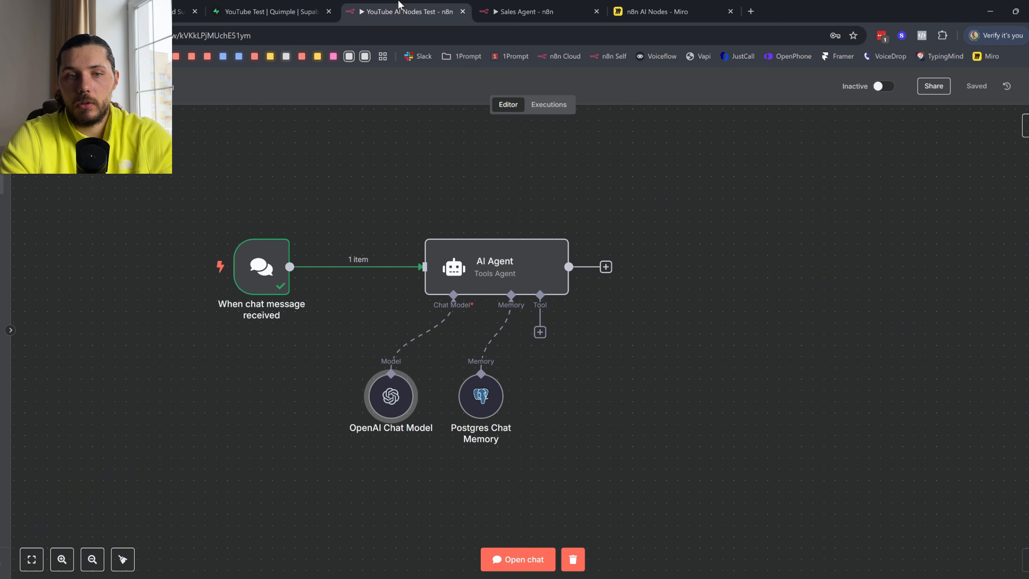
left_click(473, 406)
double_click(473, 406)
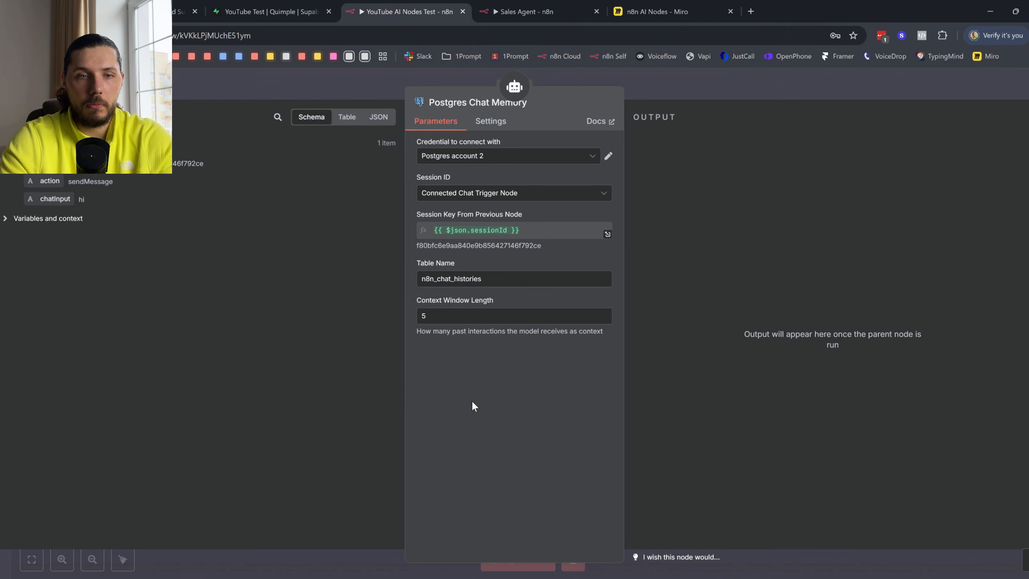
left_click_drag(421, 178, 471, 177)
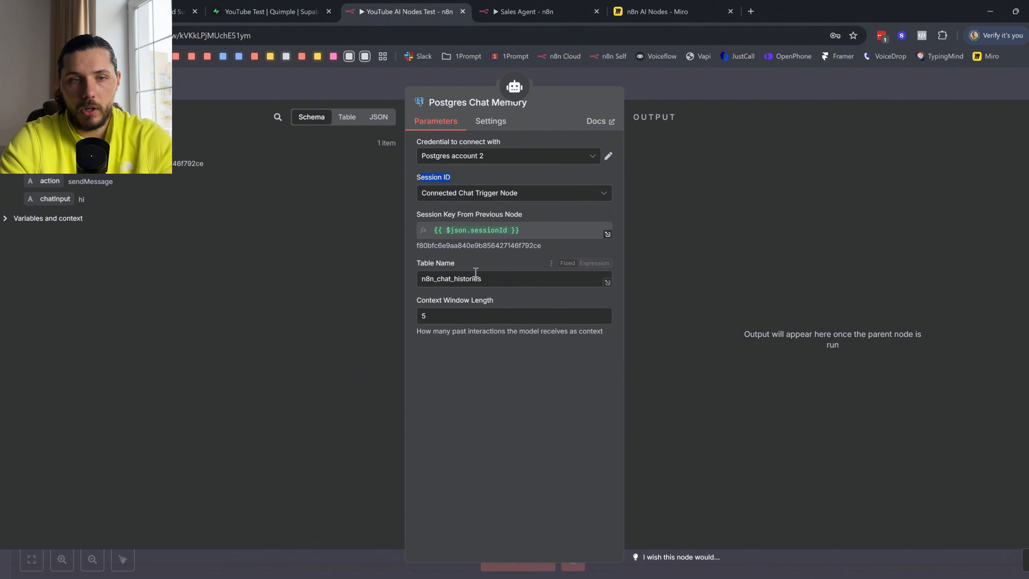
left_click_drag(413, 264, 395, 278)
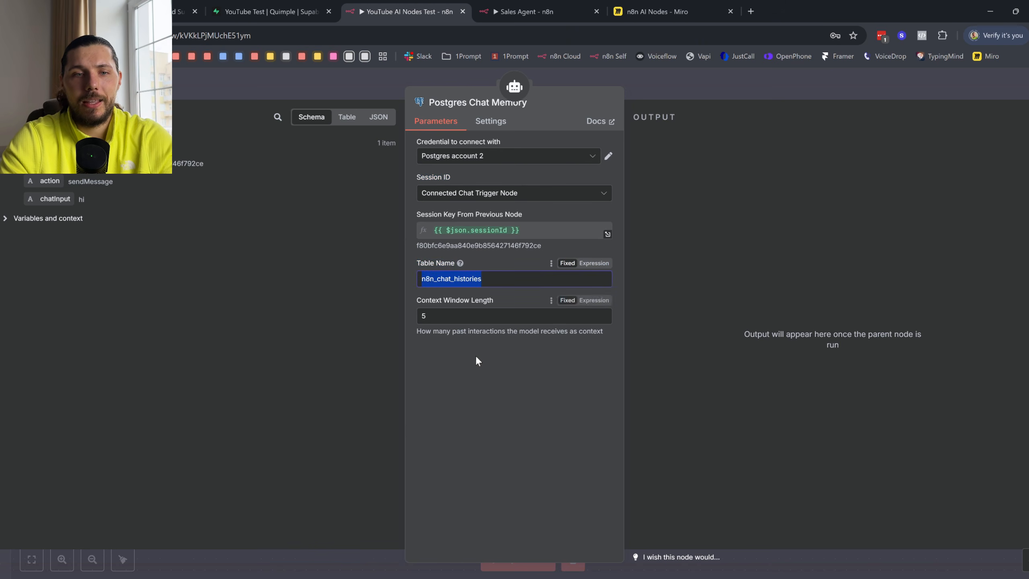
left_click(502, 294)
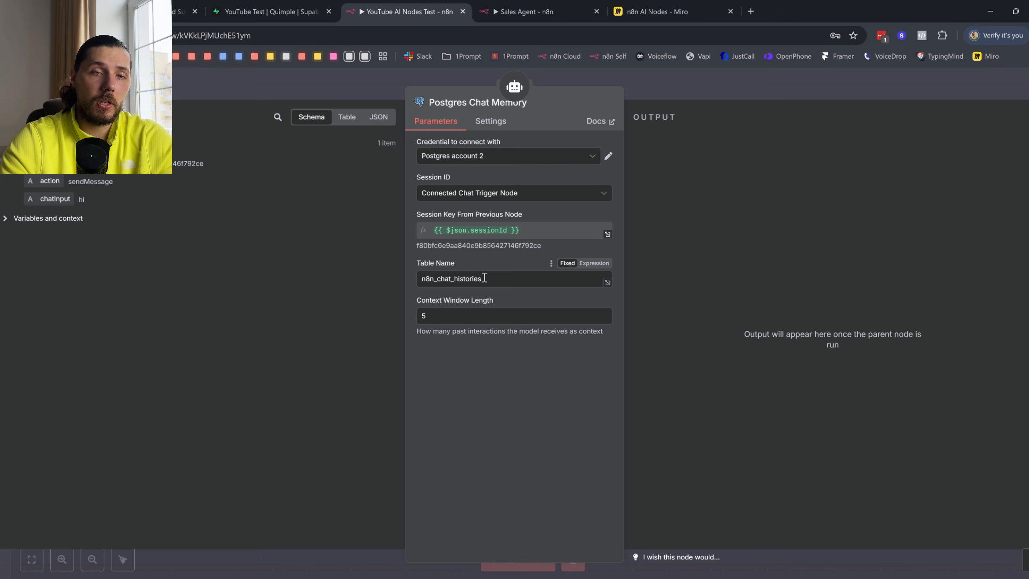
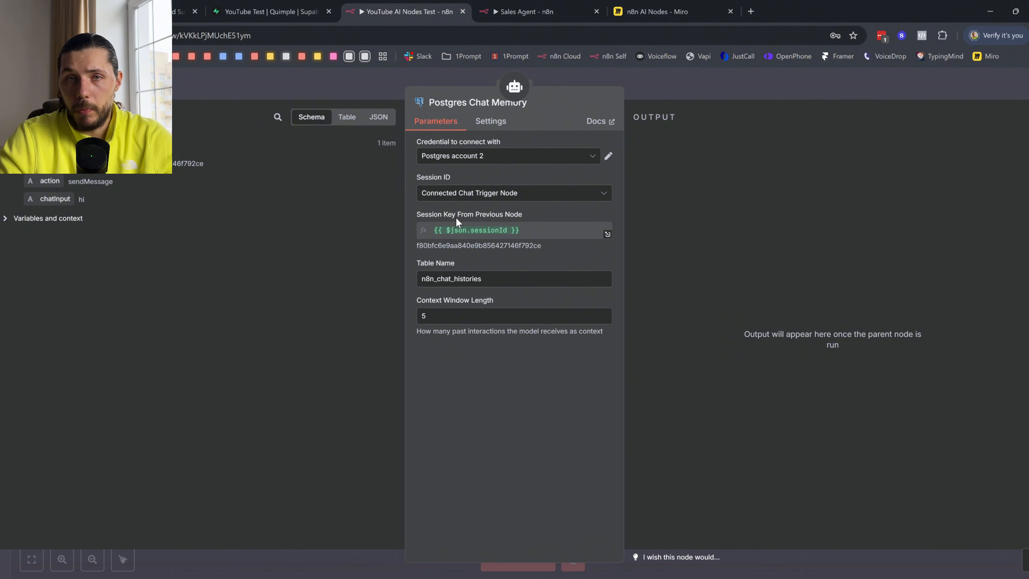
- Switch to the n8n AI Nodes board in Miro and sketch a right-pointing arrow beside the KB and Tools diagram
left_click(673, 5)
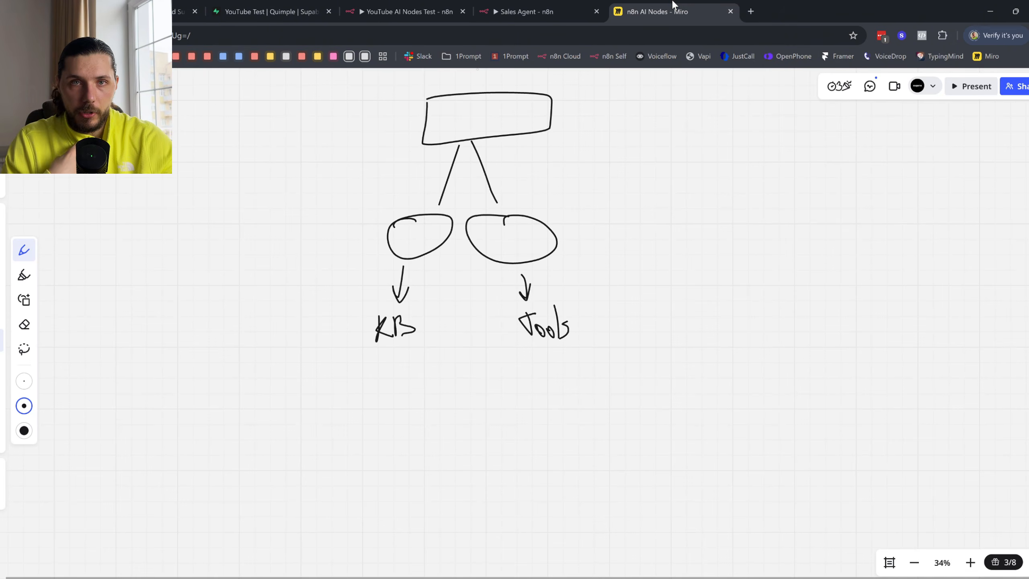
scroll(645, 144, "up", 2)
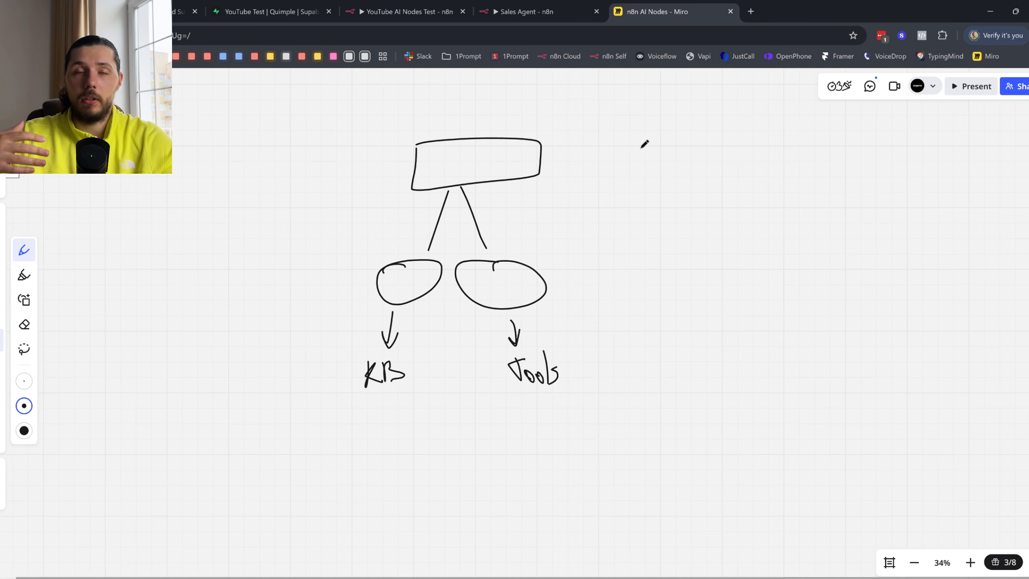
scroll(644, 144, "right", 1)
scroll(644, 144, "up", 1)
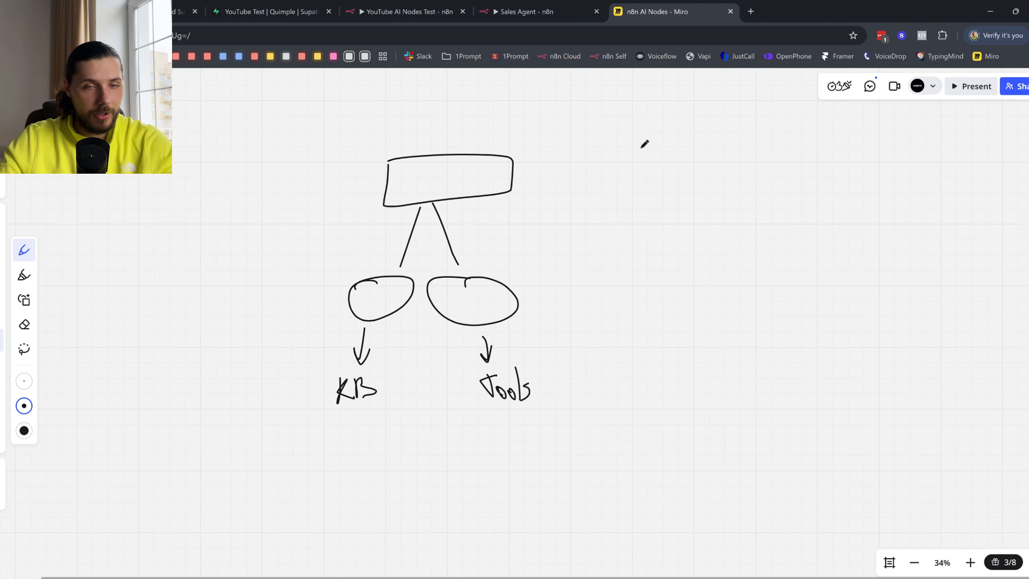
scroll(644, 144, "right", 1)
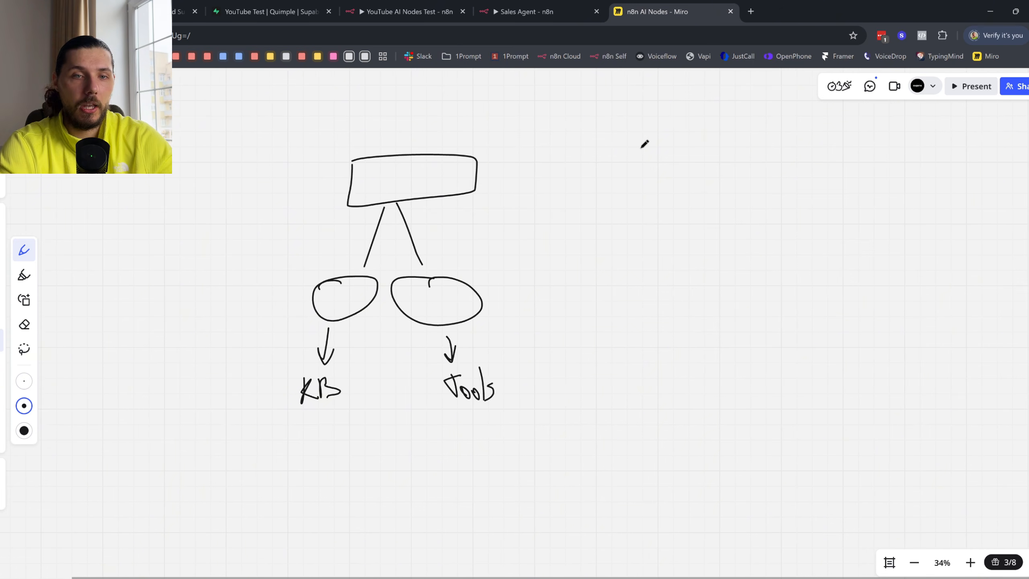
scroll(645, 143, "right", 2)
mouse_move(502, 243)
left_mouse_down()
mouse_move(549, 231)
mouse_move(569, 255)
left_mouse_up()
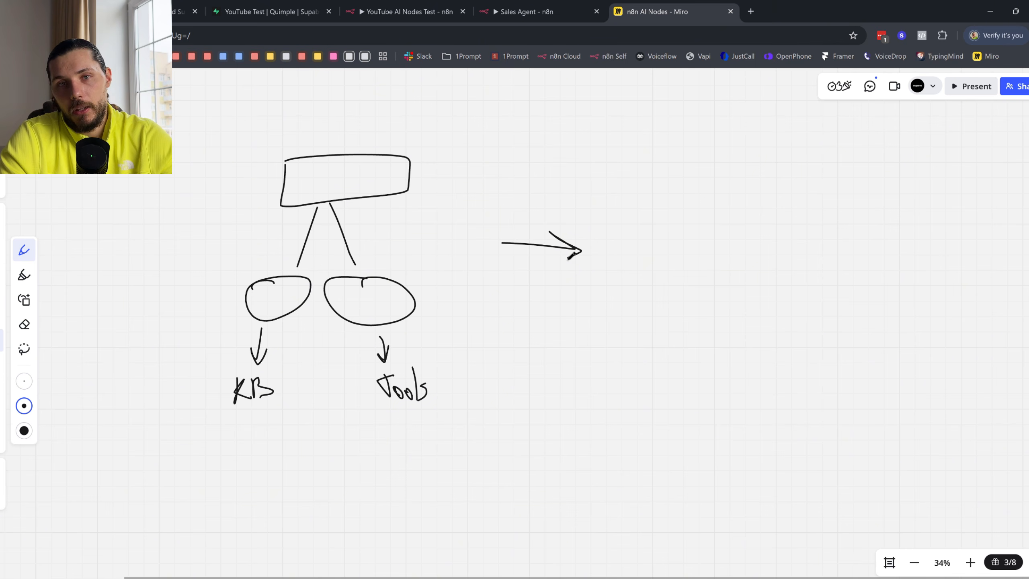
- Glance at the Sales Agent workflow in n8n, then return to the YouTube AI Nodes Test workflow
left_click(541, 6)
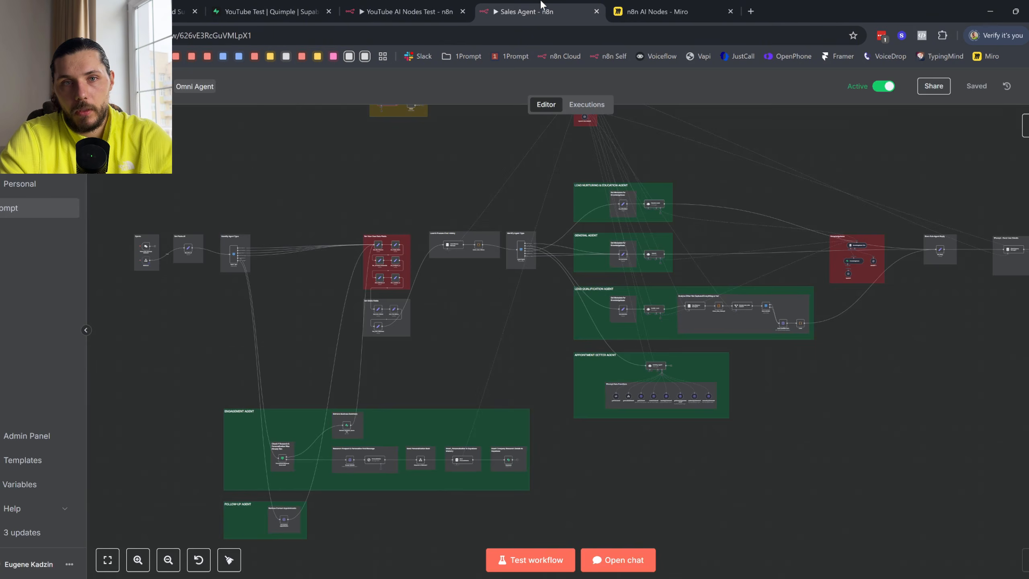
left_click(419, 5)
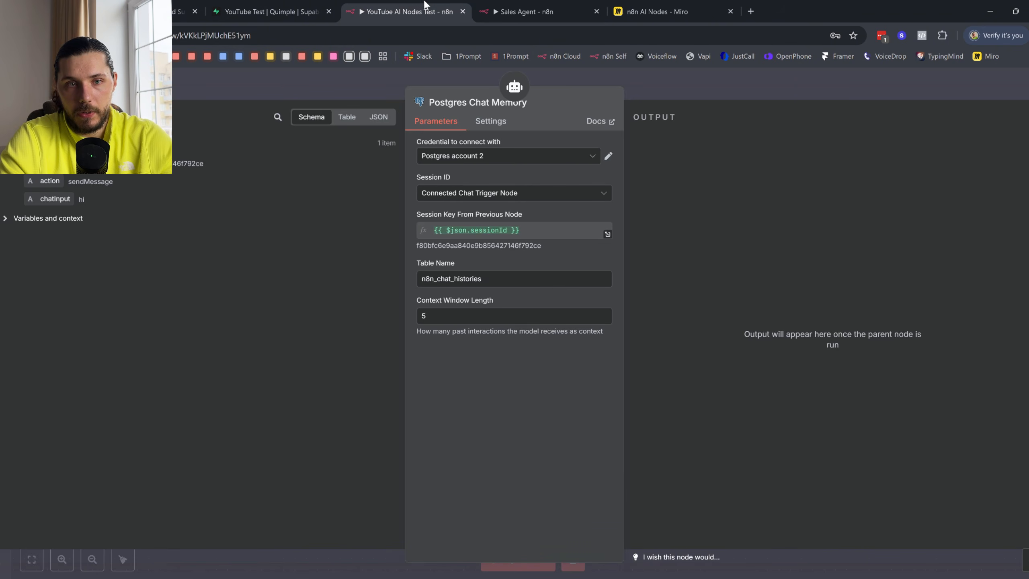
- Move the Sales Agent browser tab ahead of the Supabase tabs, then return to the Postgres Chat Memory parameters in n8n
left_click_drag(529, 6, 191, 4)
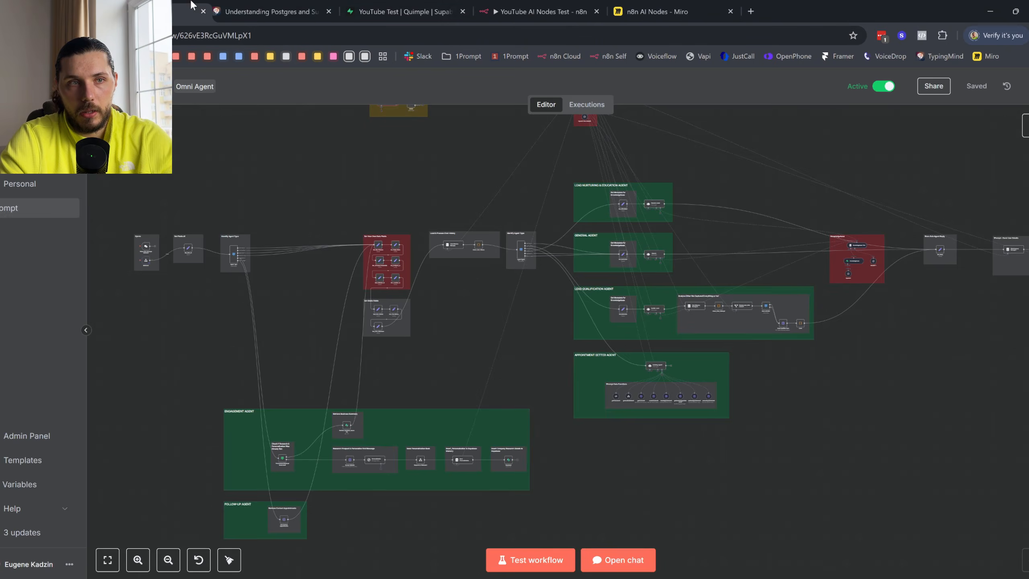
left_click(541, 11)
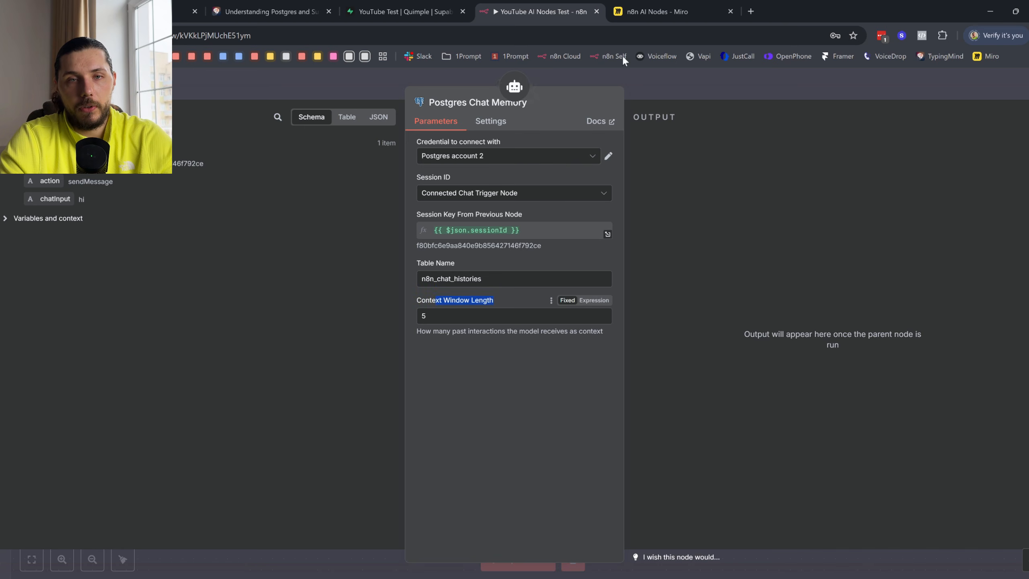
- Switch to the Miro board and handwrite 1P beyond the right-pointing arrow, followed by a short horizontal line
left_click(647, 6)
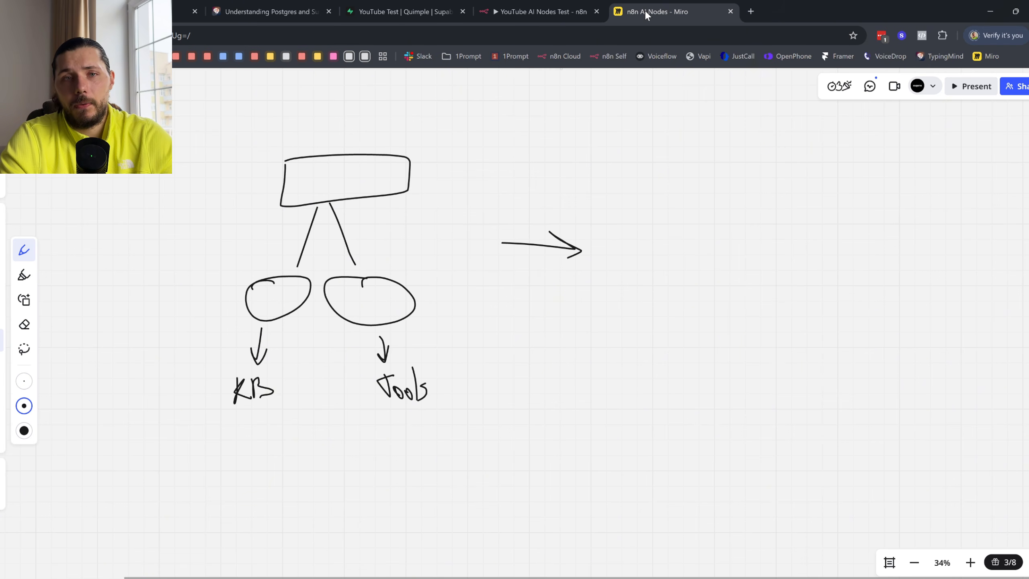
scroll(640, 213, "down", 3)
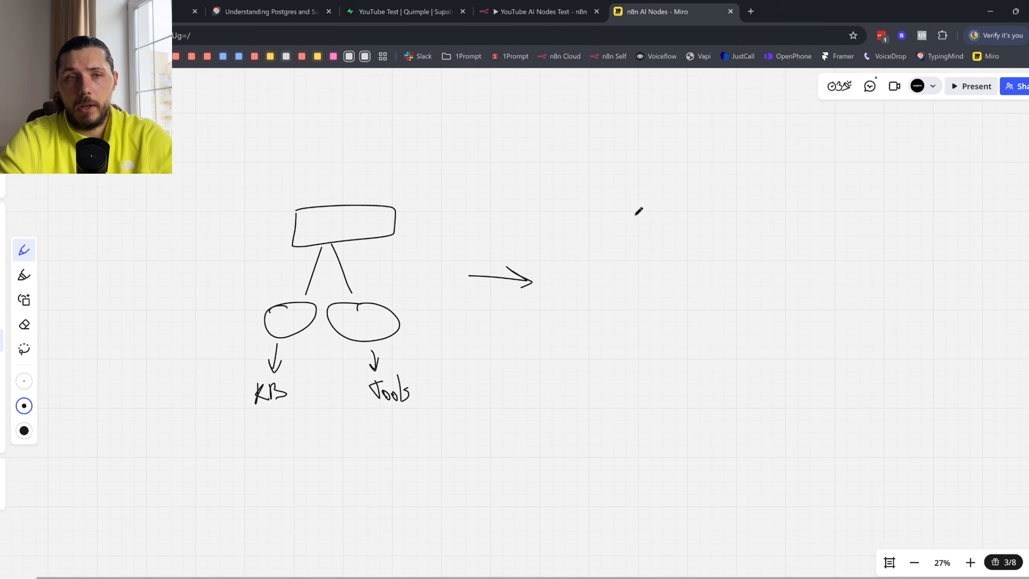
scroll(627, 223, "up", 3)
mouse_move(560, 238)
left_mouse_down()
mouse_move(577, 259)
mouse_move(593, 198)
mouse_move(584, 223)
left_mouse_up()
left_click_drag(646, 237, 691, 238)
left_click_drag(778, 230, 527, 207)
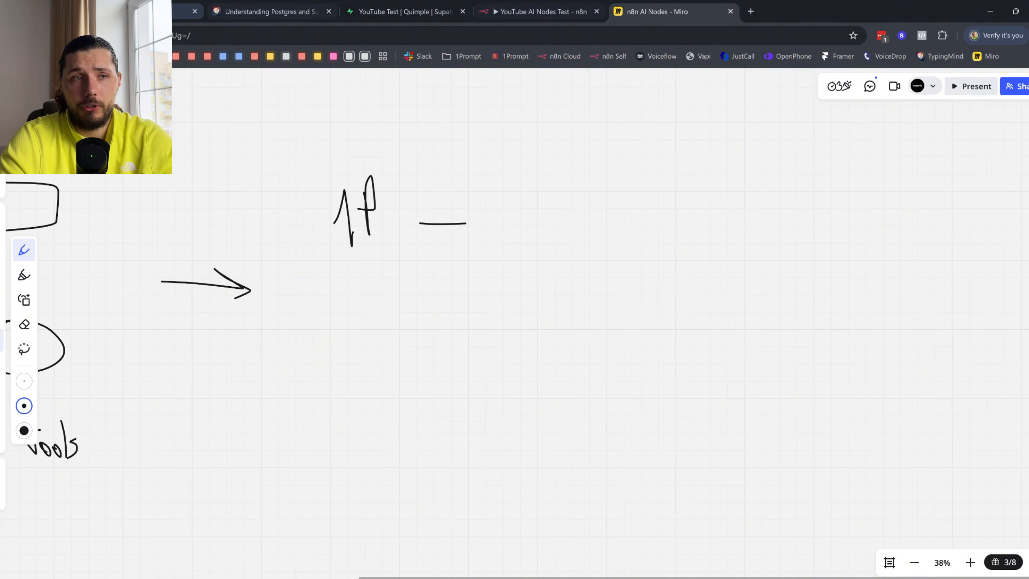
- Return to the Sales Agent workflow in n8n and examine its sub-agent, Knowledgebase, Send User Details and Reply Post Processing sections
left_click(185, 12)
scroll(565, 291, "down", 2)
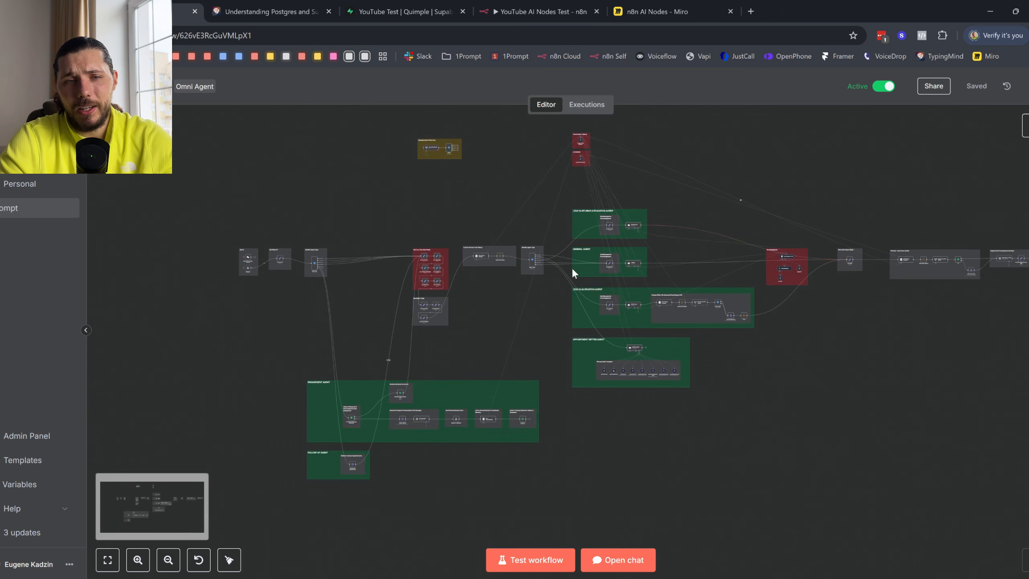
scroll(611, 262, "right", 3)
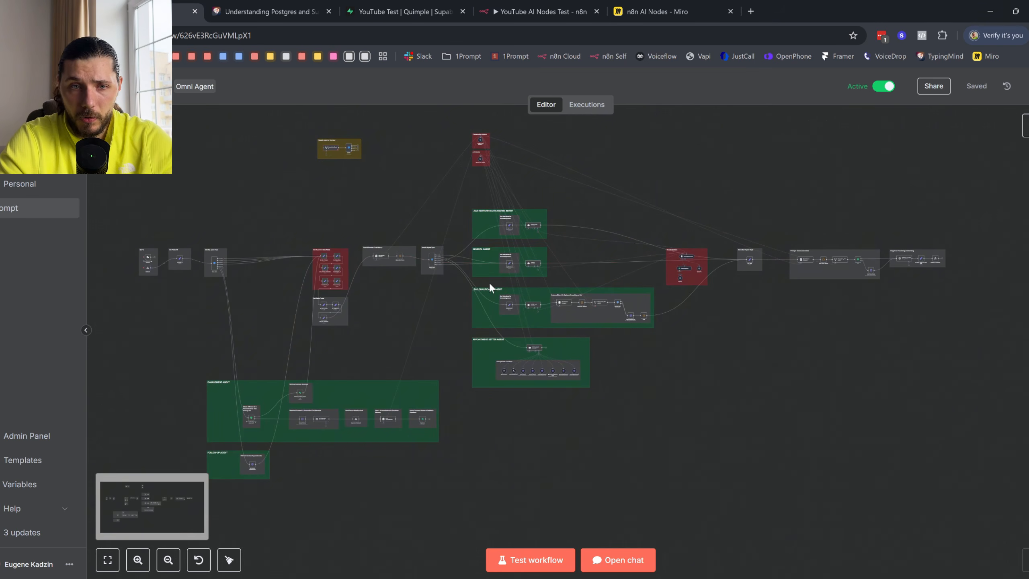
scroll(489, 282, "right", 2)
scroll(481, 297, "right", 2)
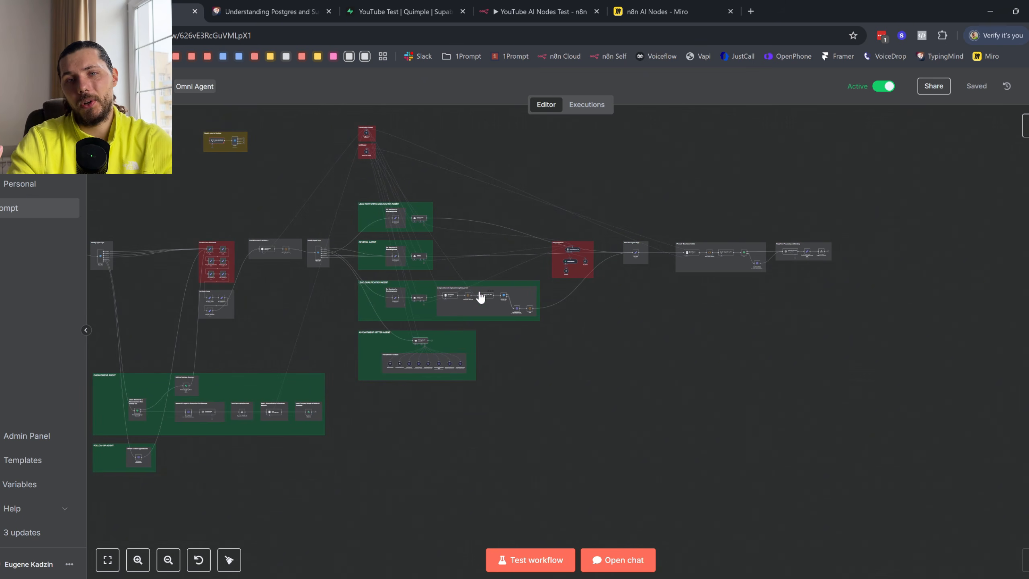
scroll(794, 268, "up", 10)
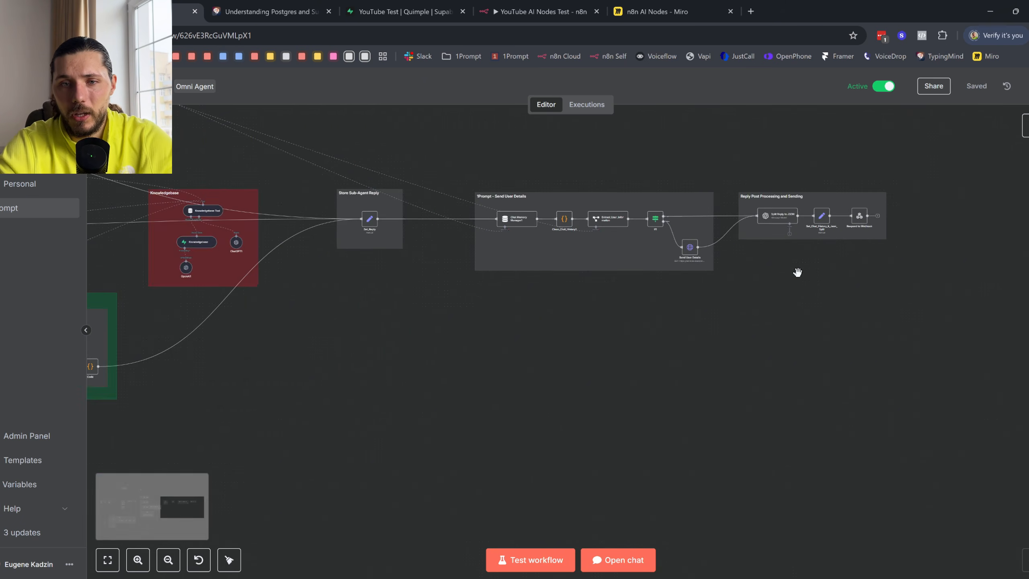
scroll(794, 263, "up", 2)
scroll(793, 263, "left", 2)
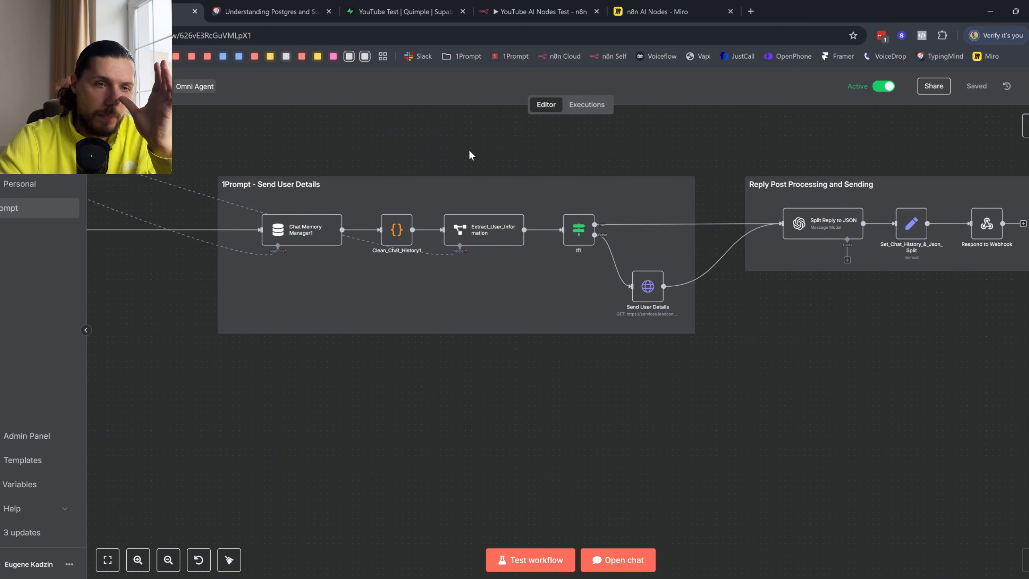
scroll(527, 254, "down", 5)
scroll(527, 254, "left", 10)
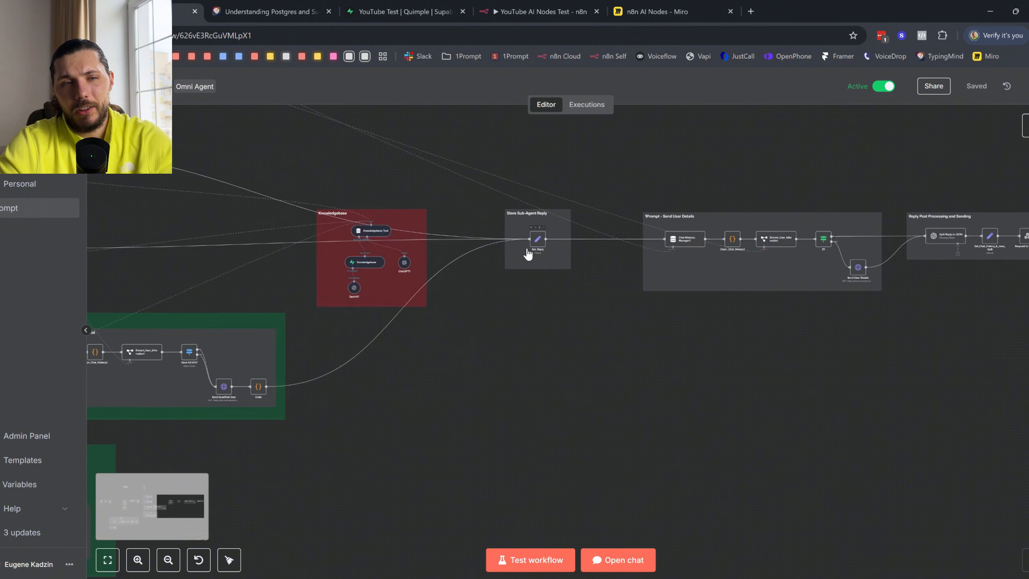
scroll(854, 279, "right", 7)
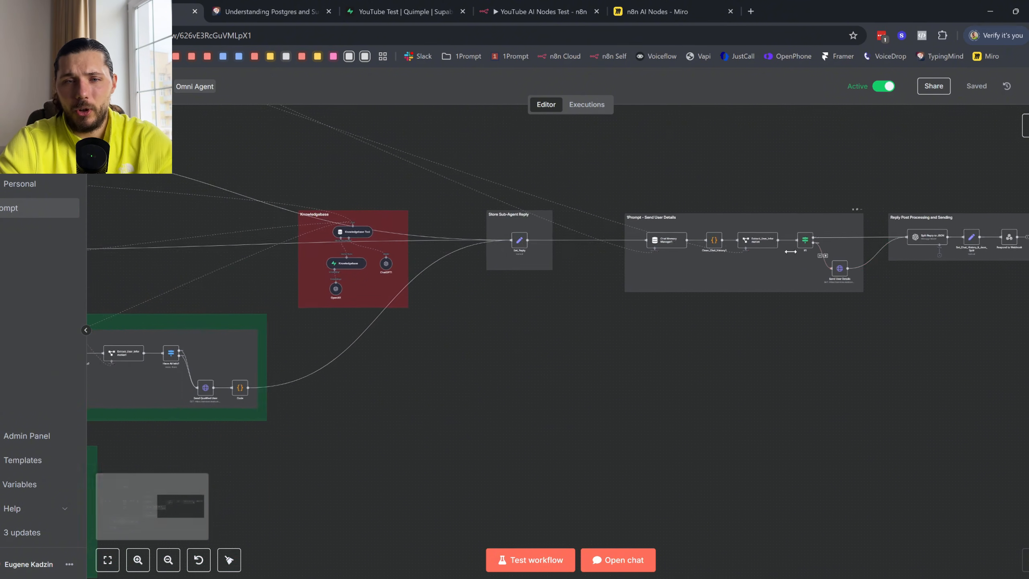
scroll(670, 182, "up", 5)
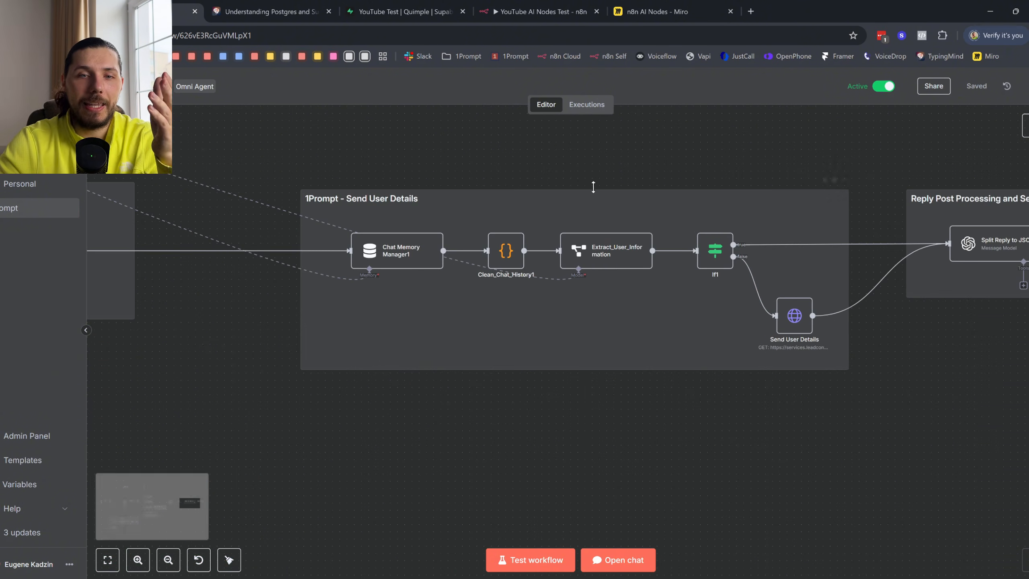
scroll(592, 184, "up", 1)
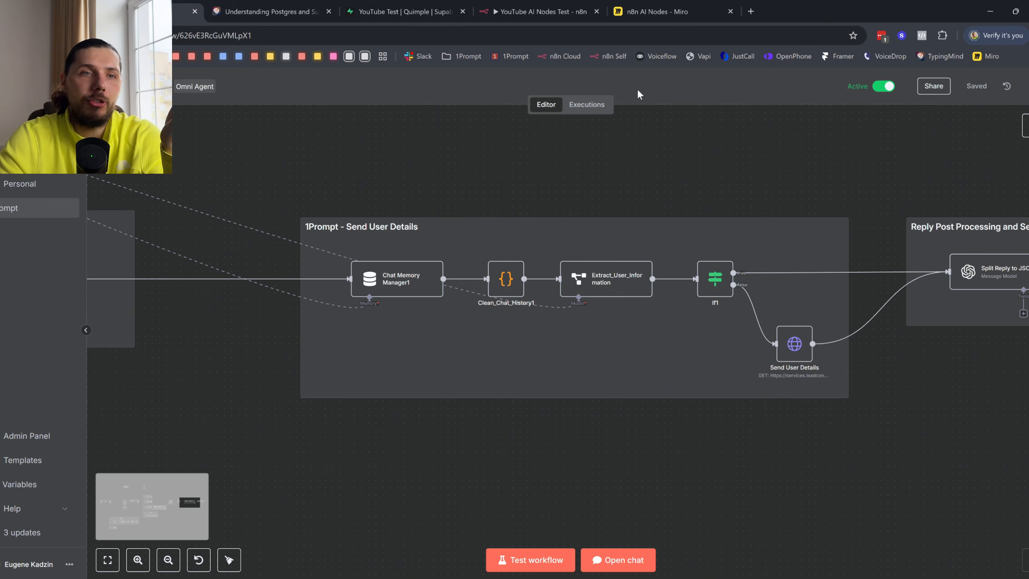
- In Miro, add an arrowhead to the line after 1P and sketch a document page with several text lines beside it
left_click(401, 11)
left_click(633, 8)
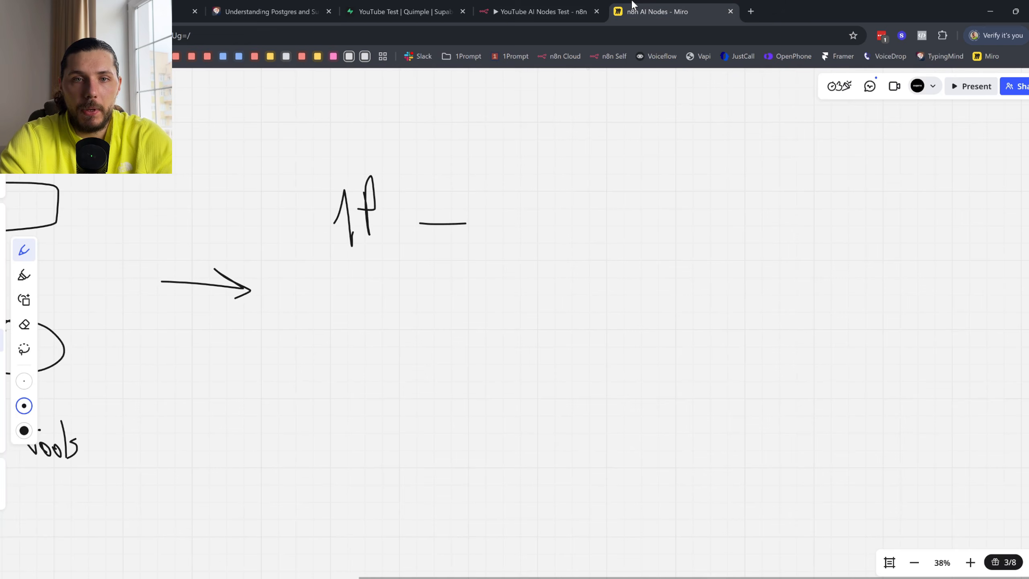
left_click_drag(448, 212, 448, 234)
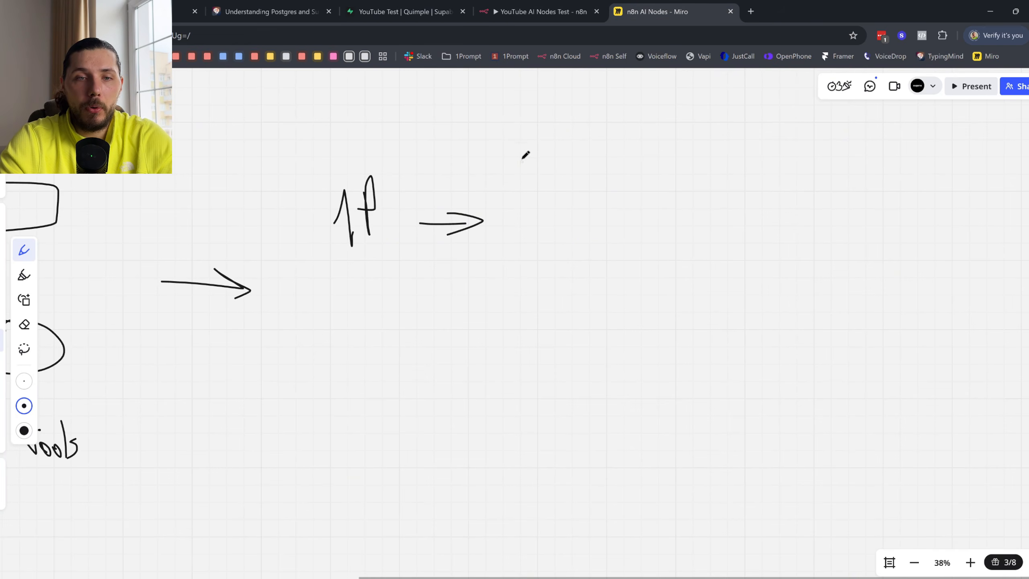
mouse_move(523, 158)
left_mouse_down()
mouse_move(587, 258)
mouse_move(504, 143)
mouse_move(576, 154)
mouse_move(567, 171)
left_mouse_up()
mouse_move(531, 186)
left_mouse_down()
mouse_move(575, 185)
mouse_move(575, 197)
left_mouse_up()
- Glance at the Send User Details section in n8n, then fill the sketched Miro page with more text lines
left_click(178, 11)
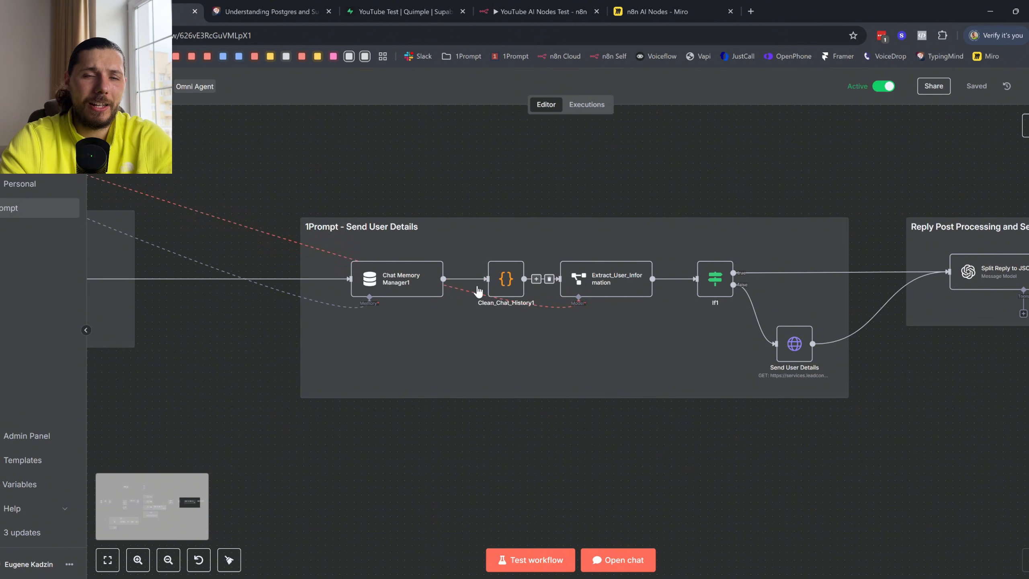
left_click(630, 15)
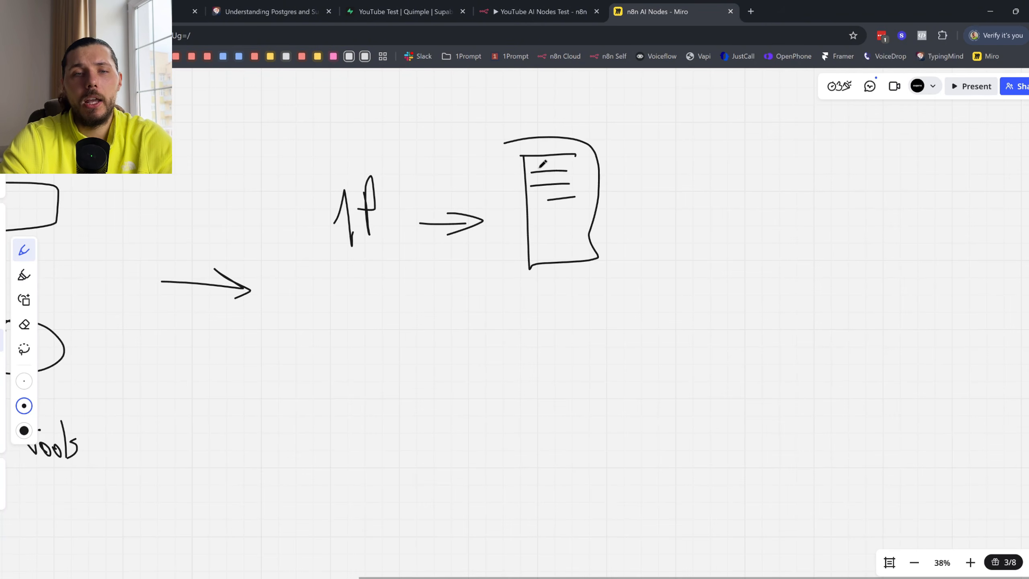
left_click_drag(532, 214, 566, 207)
mouse_move(527, 223)
left_mouse_down()
mouse_move(558, 220)
mouse_move(564, 238)
left_mouse_up()
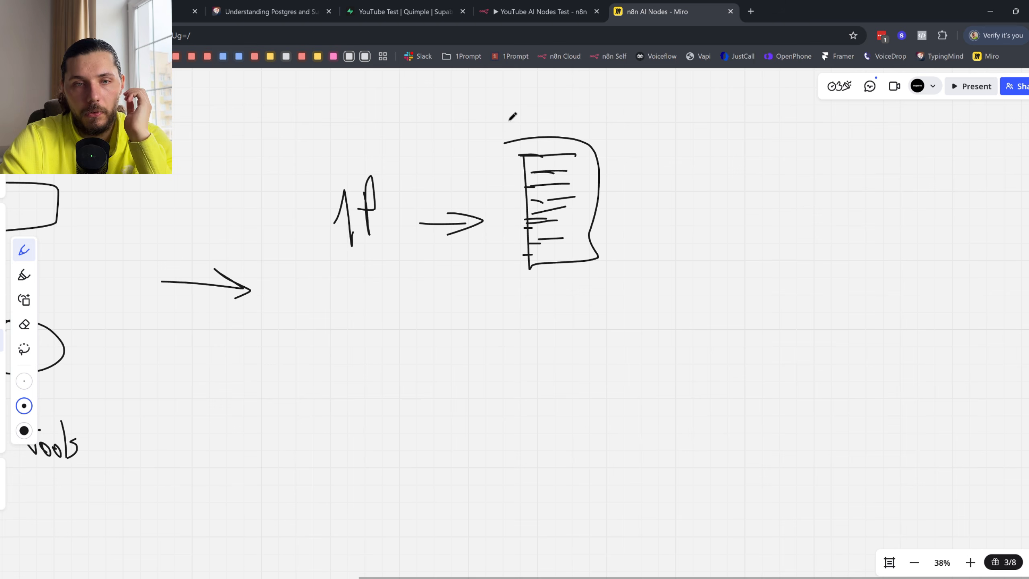
mouse_move(510, 120)
left_mouse_down()
mouse_move(643, 286)
mouse_move(479, 120)
left_mouse_up()
key("ctrl+z")
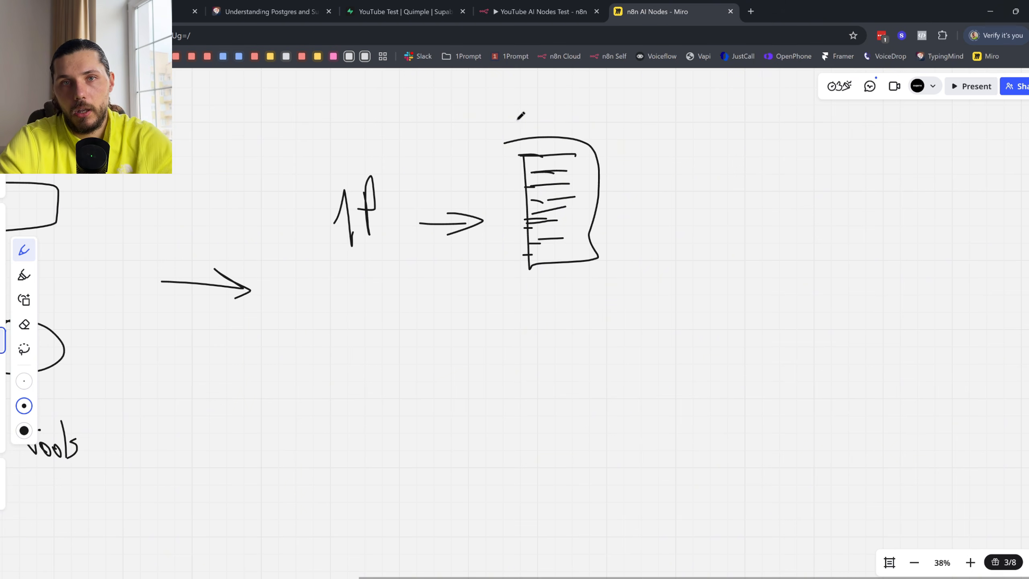
- Sketch a right-pointing arrow after the lined page, leading to the outline of a second, larger blank page
scroll(508, 194, "right", 3)
left_click_drag(506, 197, 539, 197)
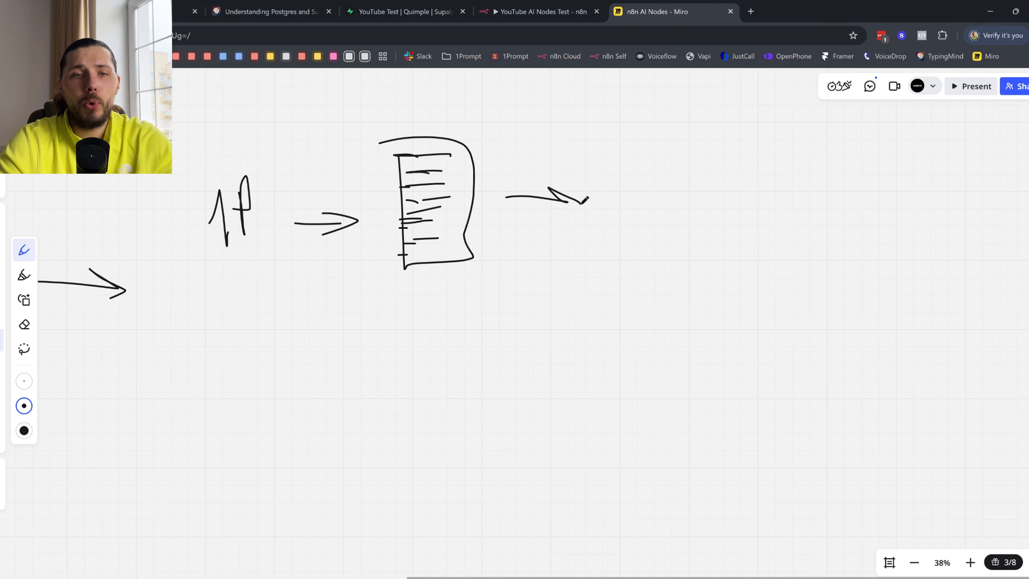
scroll(425, 349, "down", 5)
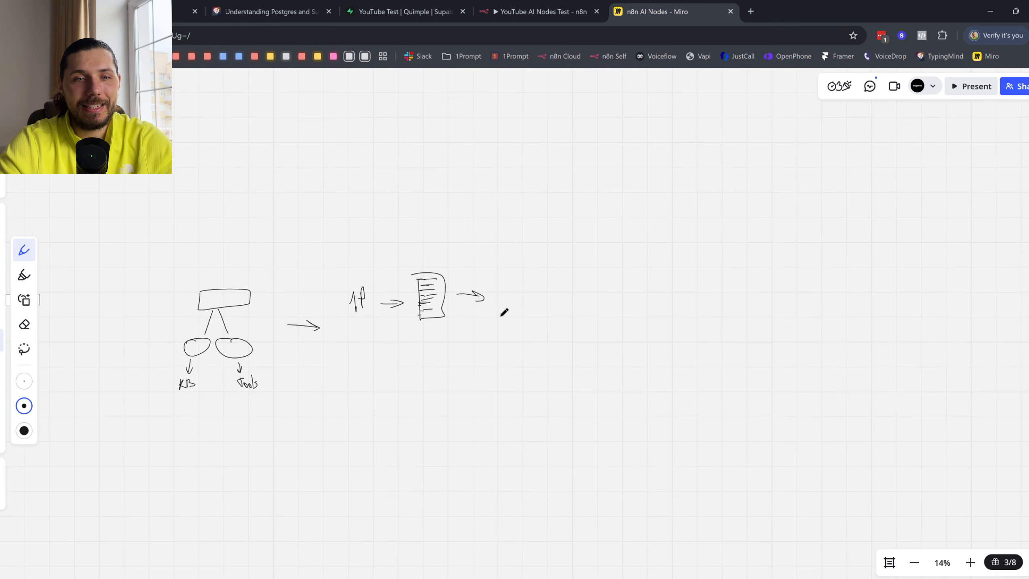
scroll(496, 287, "up", 4)
mouse_move(530, 243)
left_mouse_down()
mouse_move(612, 295)
mouse_move(510, 235)
left_mouse_up()
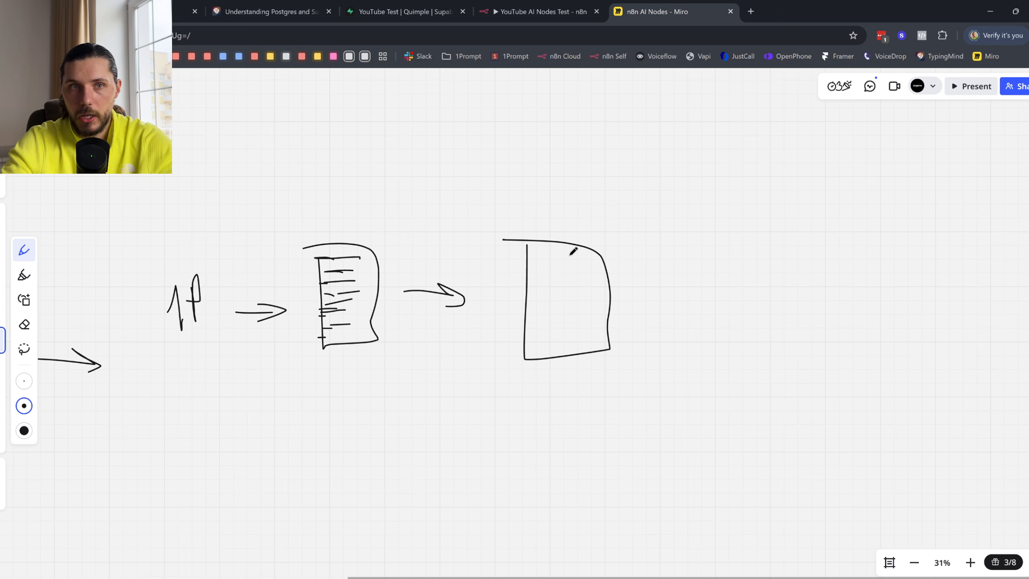
scroll(496, 180, "left", 4)
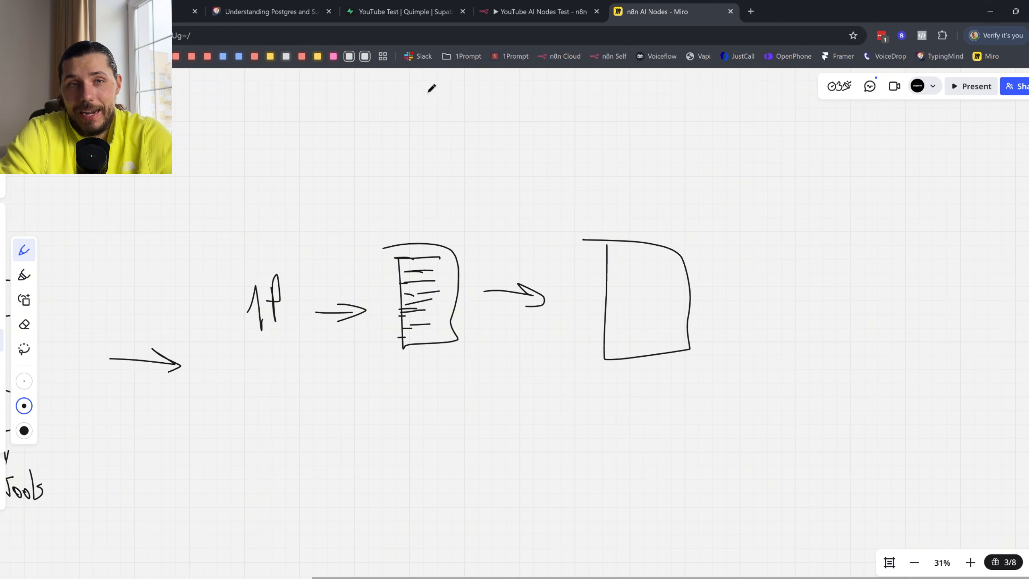
- Check the Supabase table editor and the Context Window Length of Postgres Chat Memory in n8n, then return to the Miro board
left_click(406, 4)
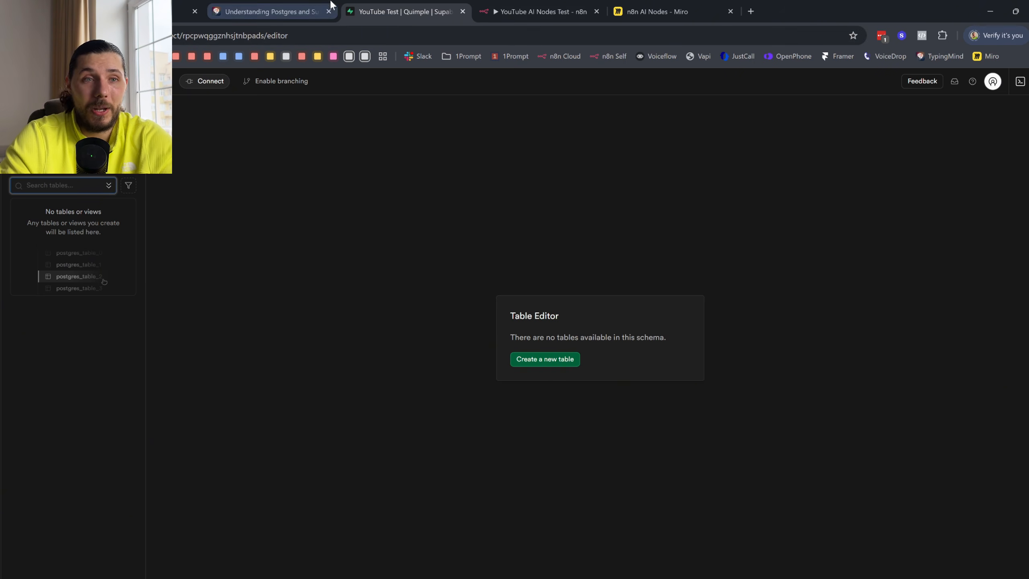
left_click(527, 10)
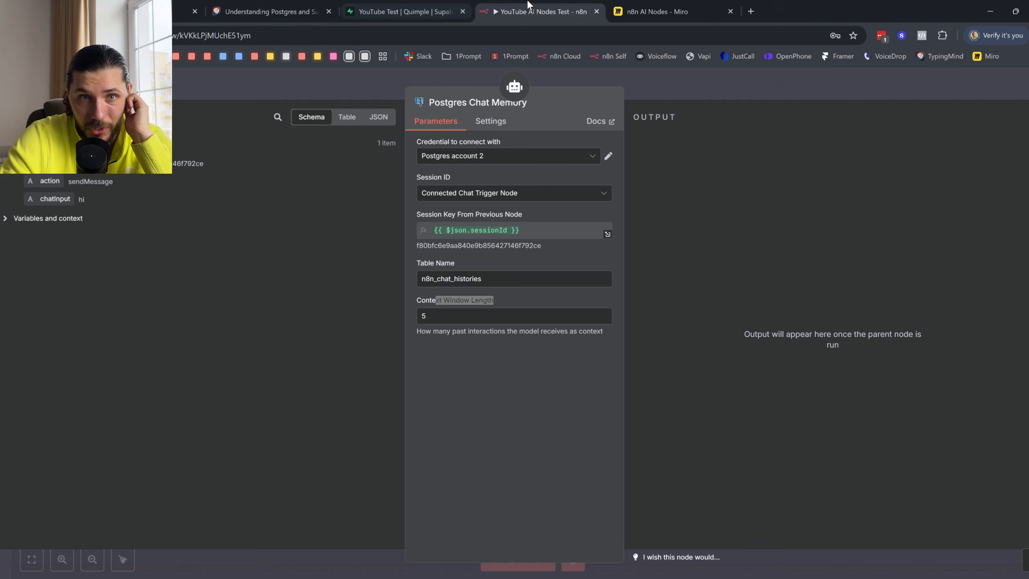
double_click(417, 313)
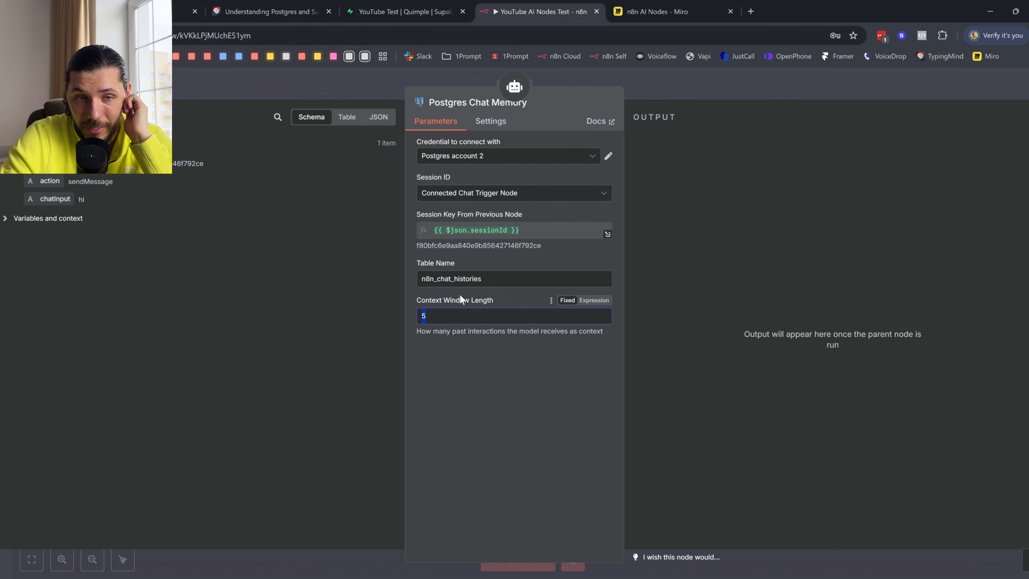
left_click(653, 13)
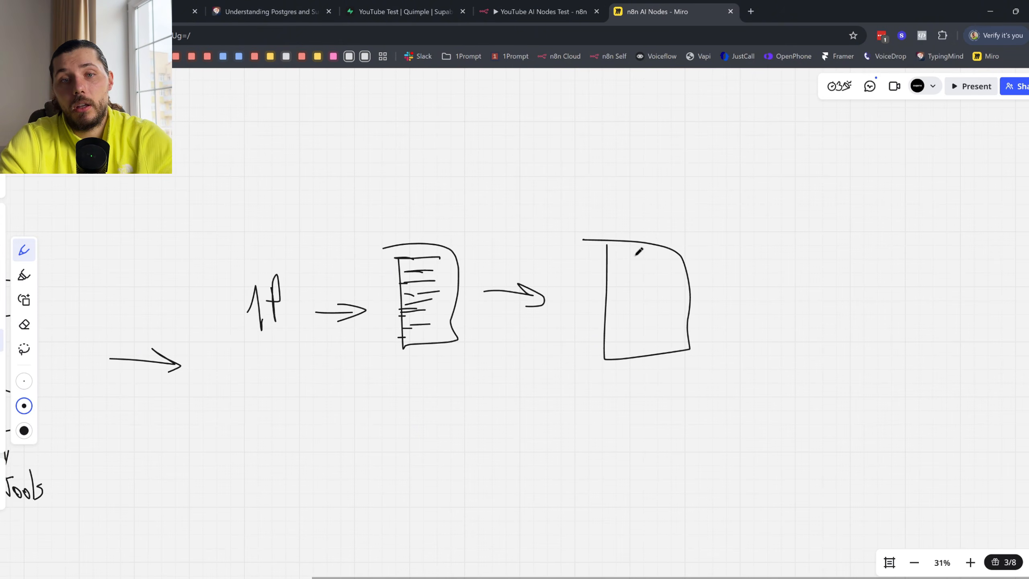
scroll(639, 252, "up", 2)
mouse_move(388, 236)
left_mouse_down()
mouse_move(420, 218)
mouse_move(314, 265)
left_mouse_up()
mouse_move(692, 244)
left_mouse_down()
mouse_move(576, 272)
mouse_move(616, 259)
left_mouse_up()
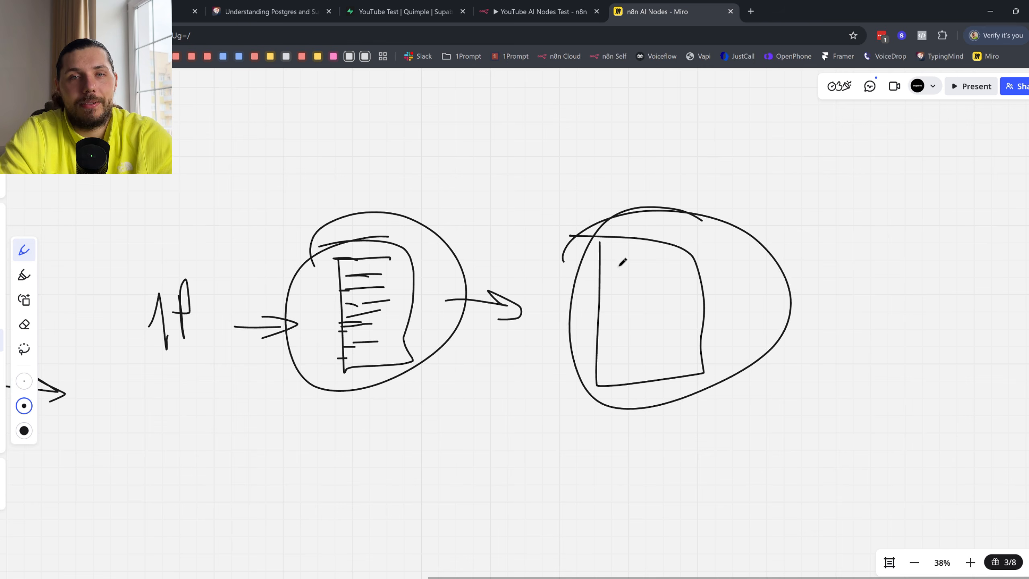
key("ctrl+z")
key("ctrl+z")
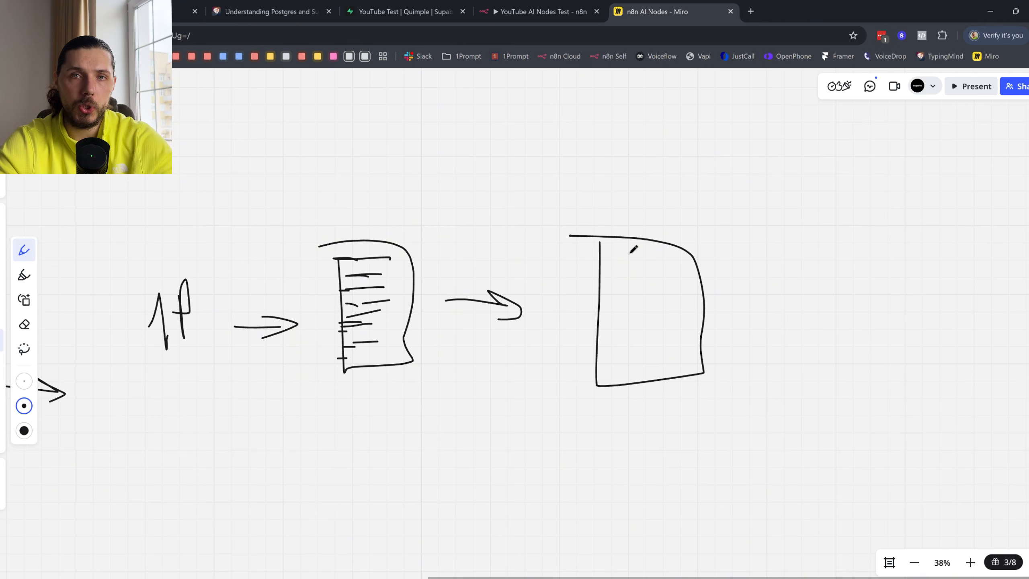
- Sketch a curved arrow from the blank page down to a new small box, and a small lined page inside the large one
scroll(689, 333, "right", 2)
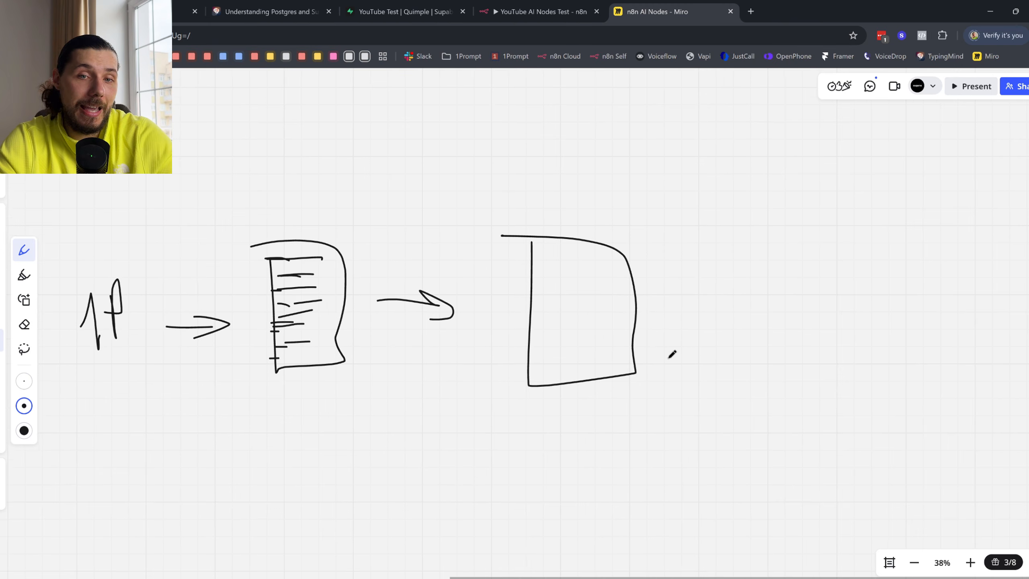
scroll(661, 284, "down", 3)
left_click_drag(647, 203, 625, 374)
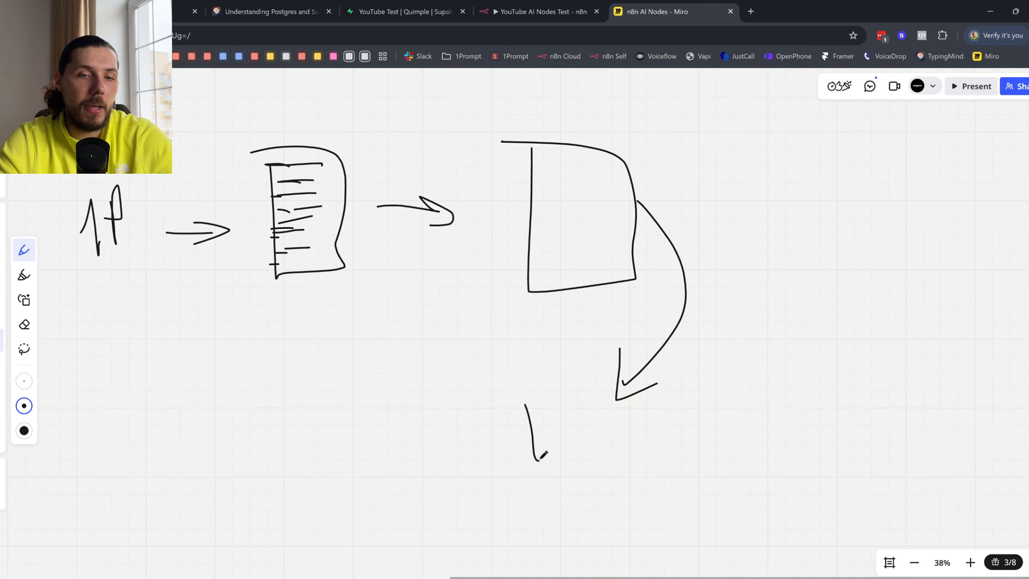
left_click_drag(543, 454, 519, 417)
scroll(577, 164, "down", 2)
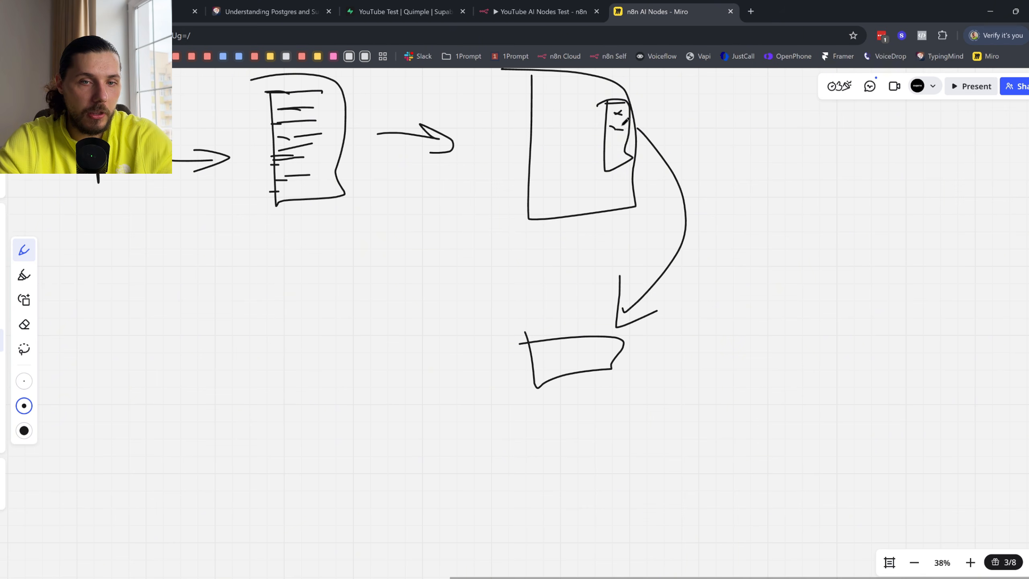
- Return to the YouTube AI Nodes Test workflow in n8n and close the Postgres Chat Memory node settings
scroll(575, 248, "down", 3)
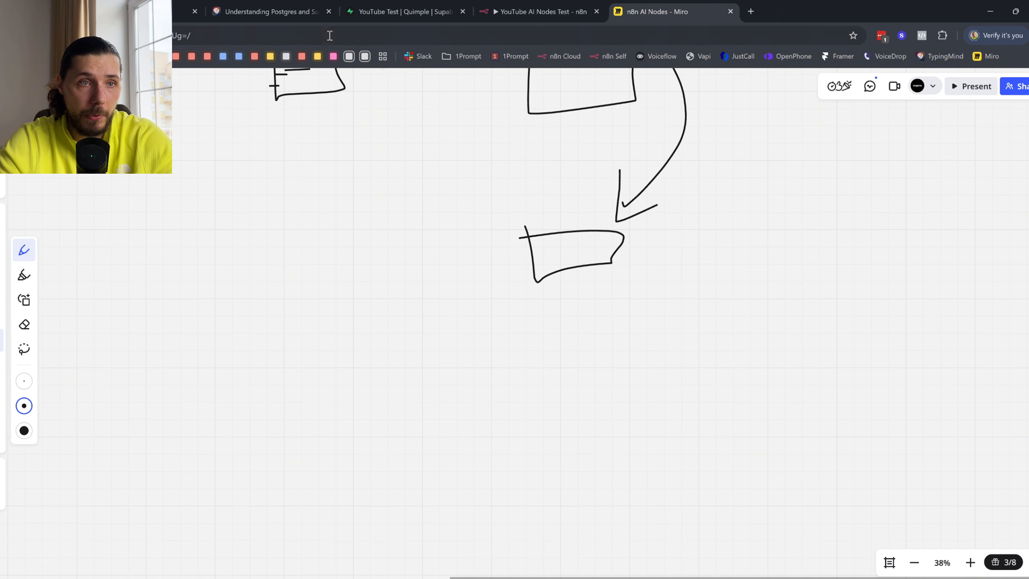
left_click(538, 11)
key("Escape")
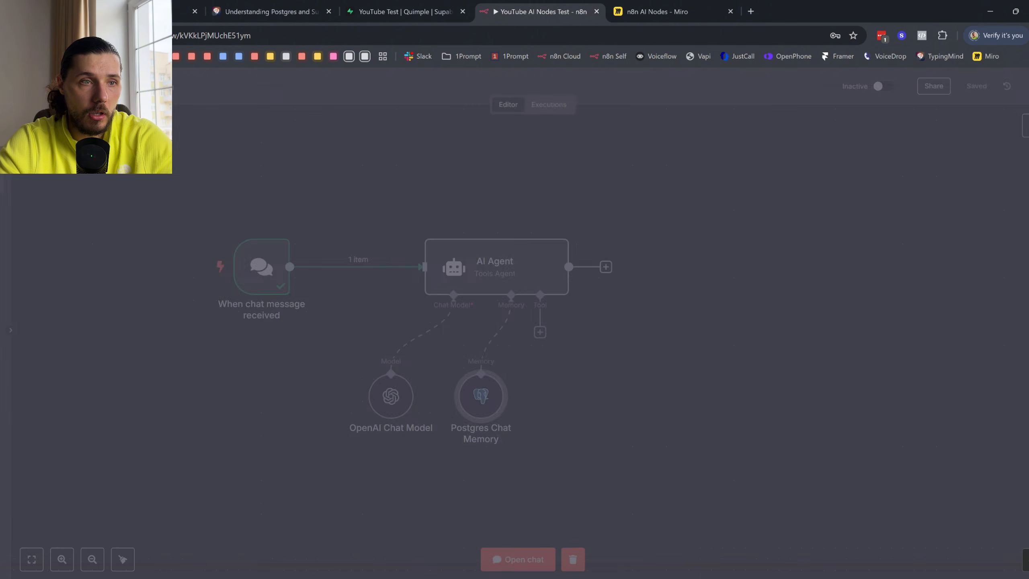
- Set the Context Window Length of Postgres Chat Memory to 2 and close the node settings
left_click(515, 270)
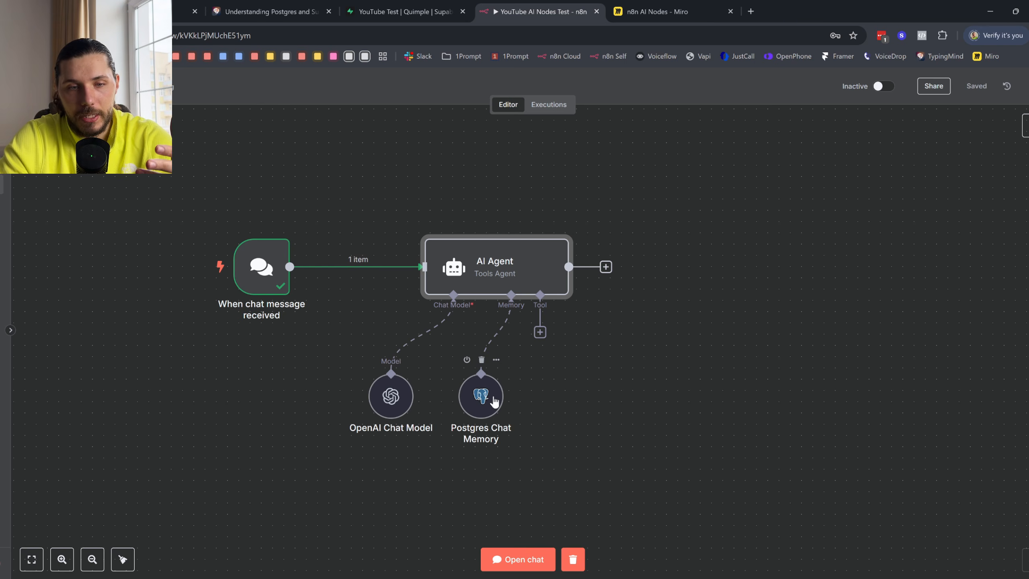
double_click(516, 265)
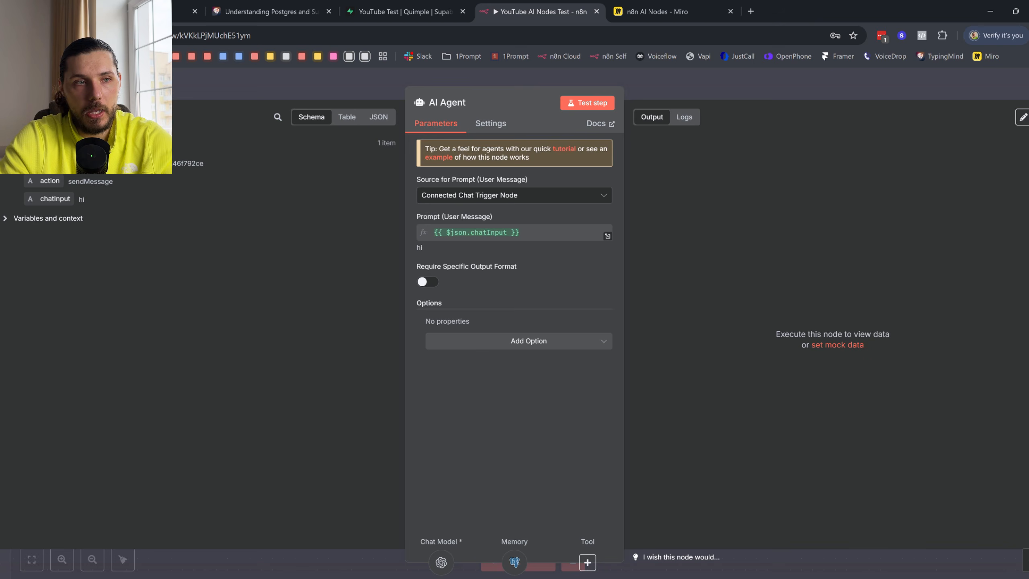
left_click(45, 84)
double_click(481, 397)
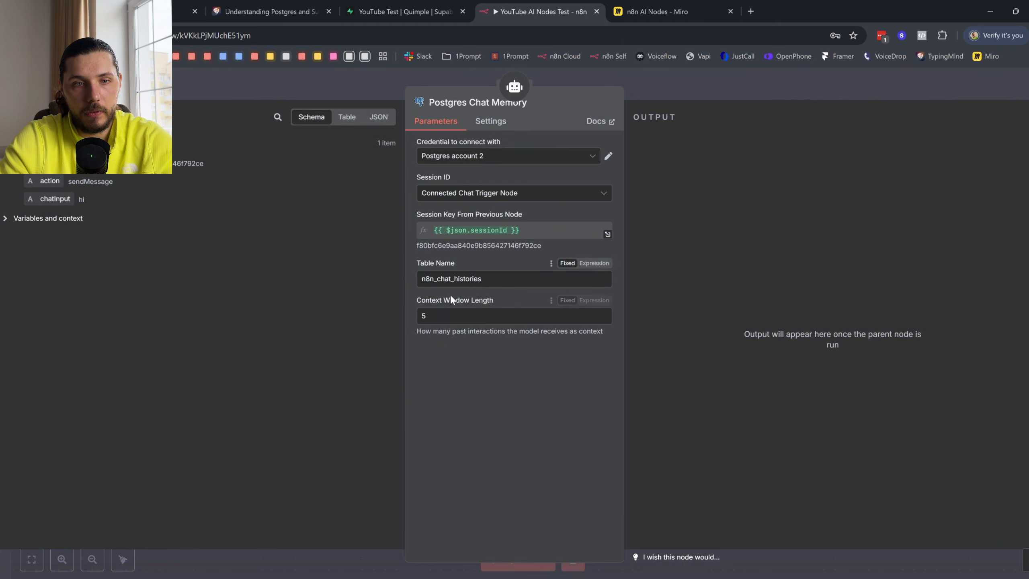
double_click(423, 316)
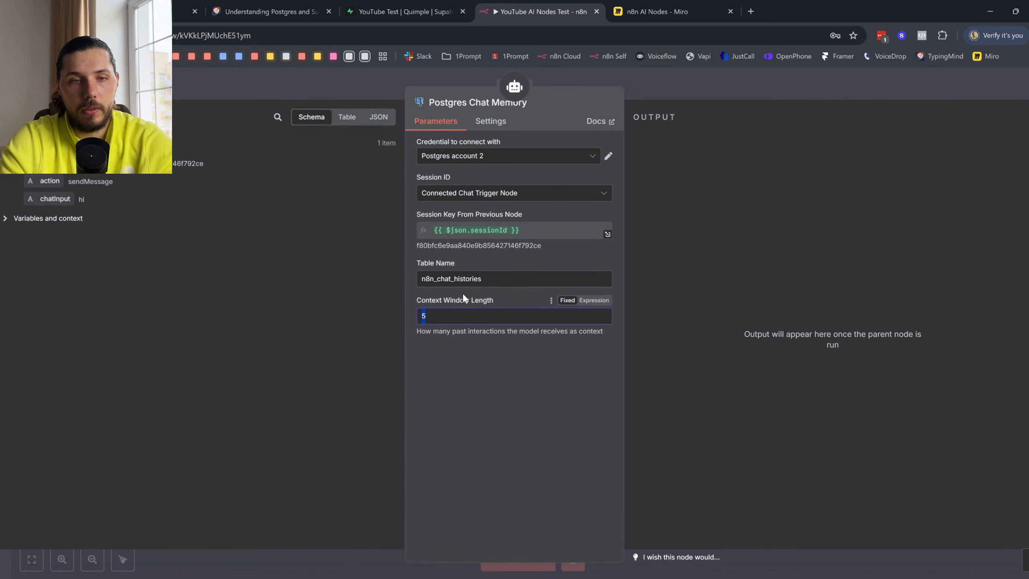
type("2")
left_click(45, 84)
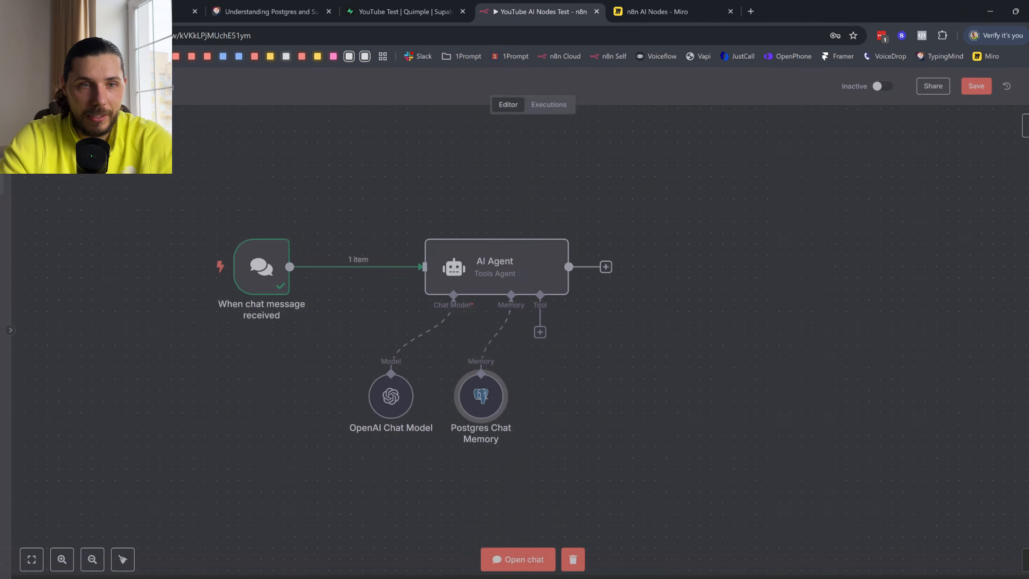
- Switch the AI Agent's prompt source to Define below, try {{history}} as the user message, and clear the prompt again
double_click(516, 261)
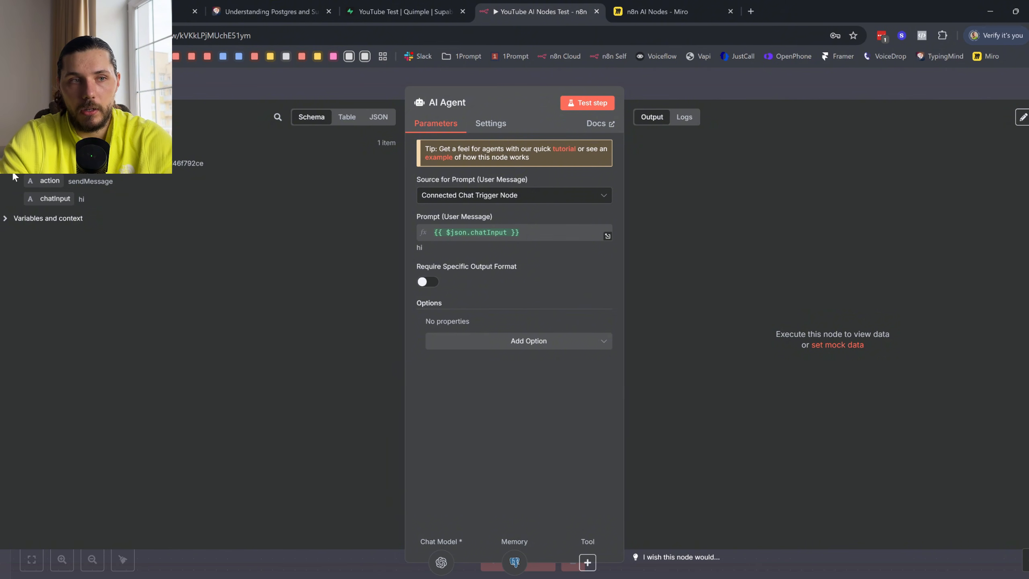
left_click(511, 198)
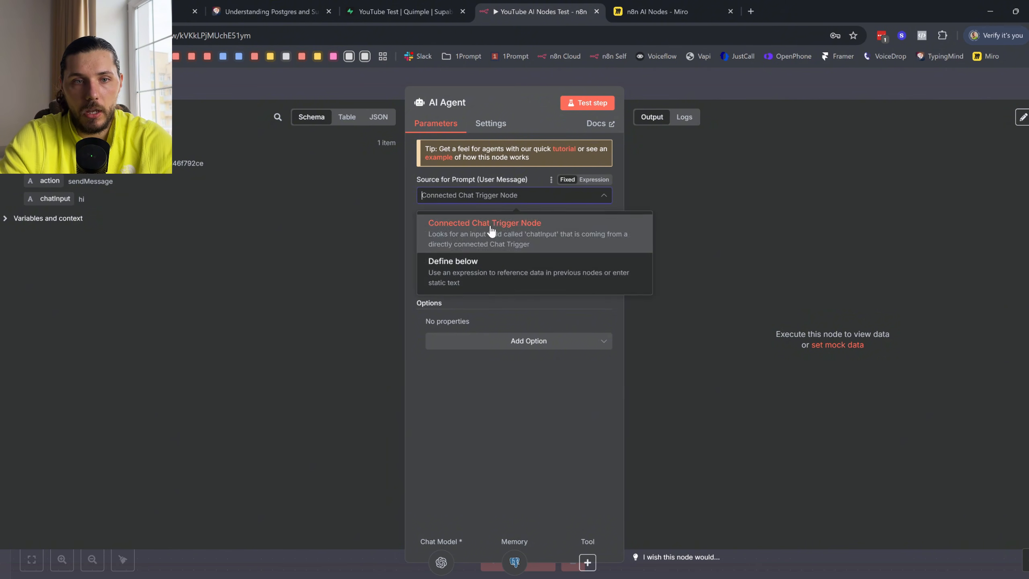
left_click(481, 270)
left_click(478, 233)
type("{{")
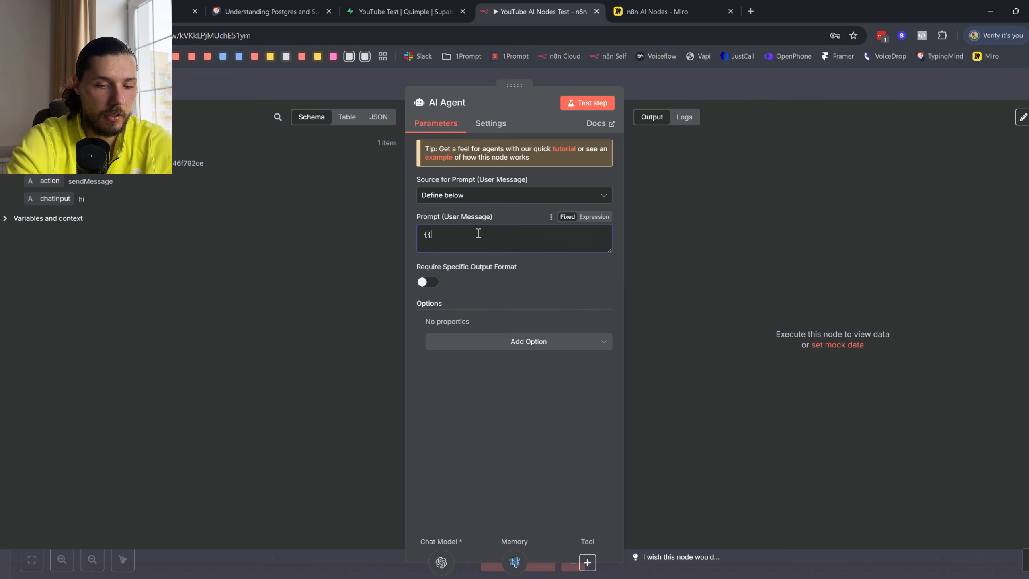
type("history")
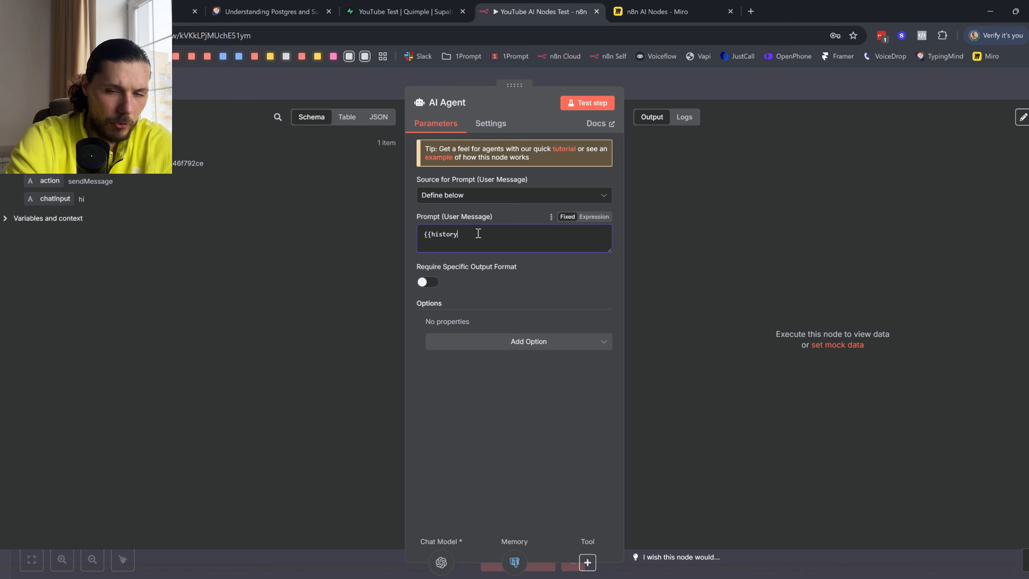
type("}}")
left_click_drag(510, 250, 384, 237)
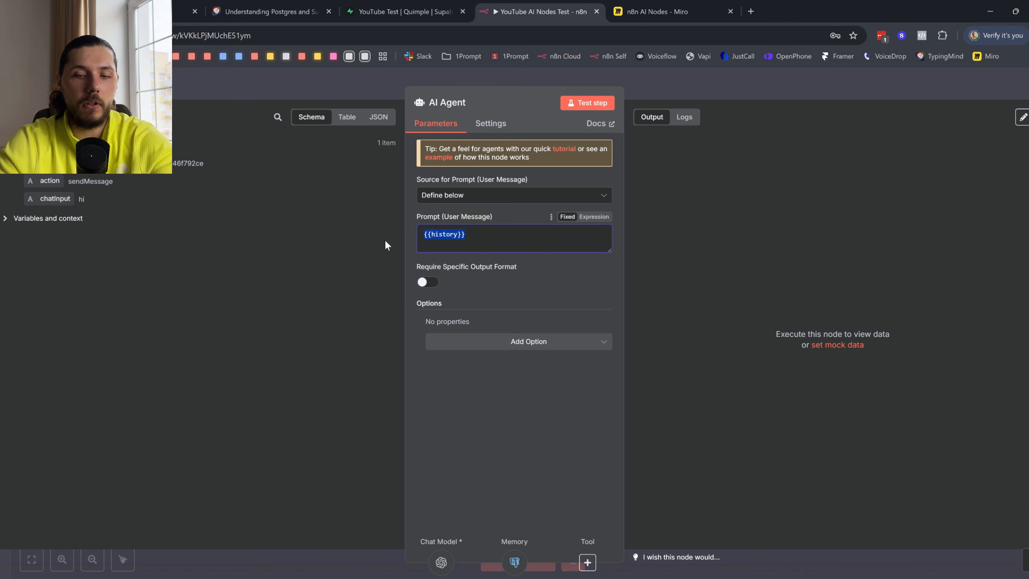
key("BackSpace")
left_click(138, 85)
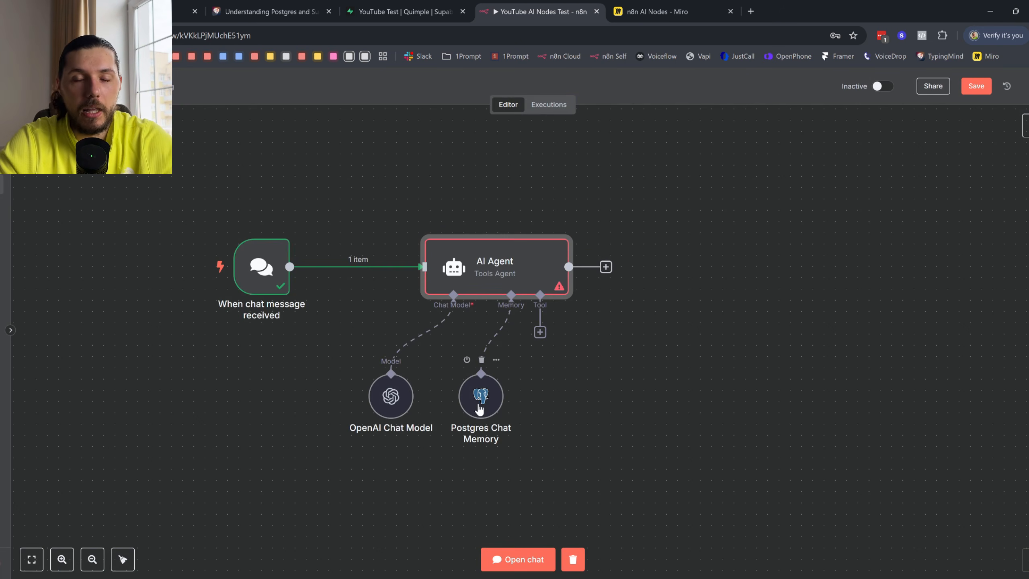
- Return to the Miro board and undo the small lined page inside the large blank page
left_click(667, 12)
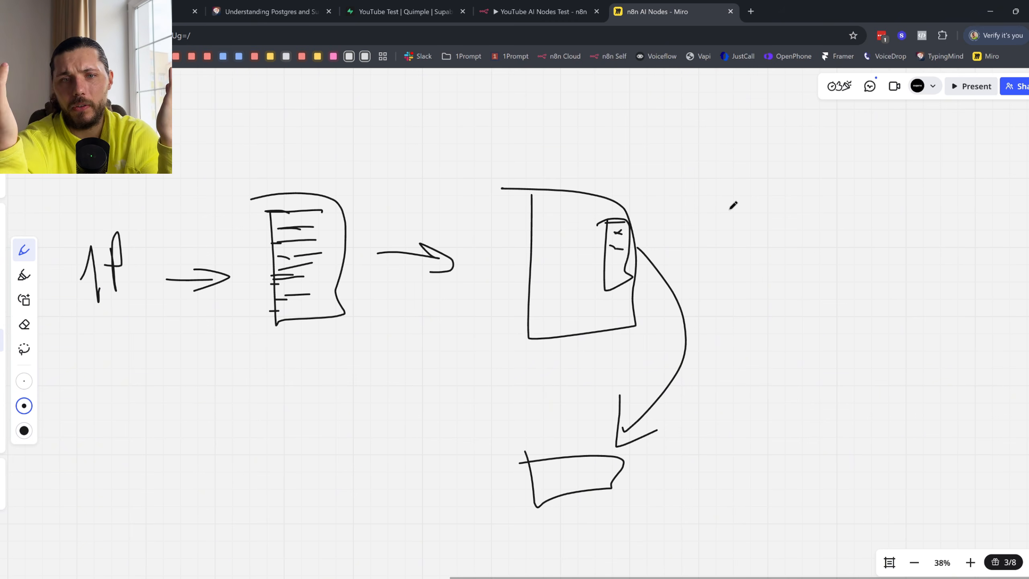
key("ctrl+z")
key("ctrl+z")
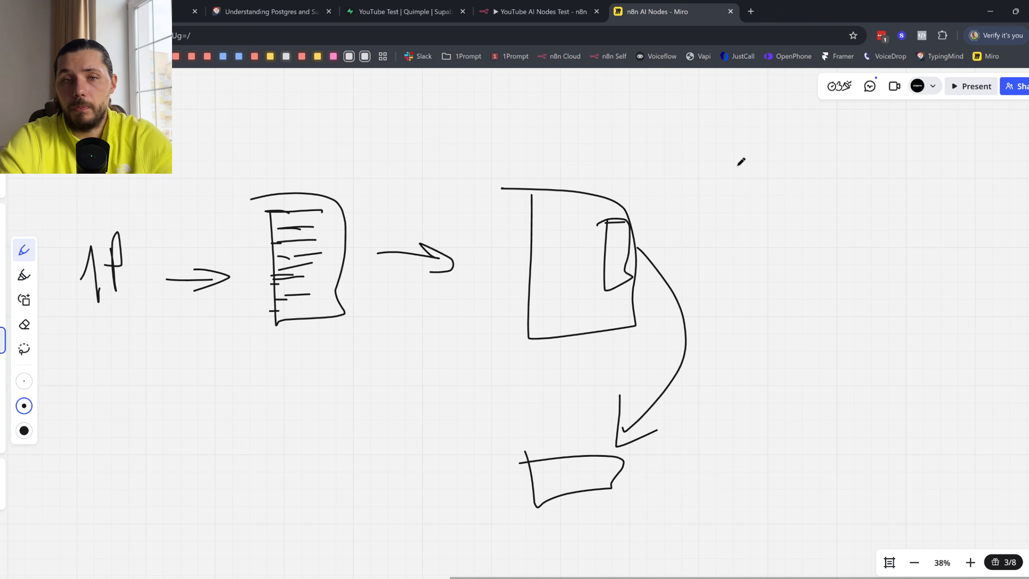
key("ctrl+z")
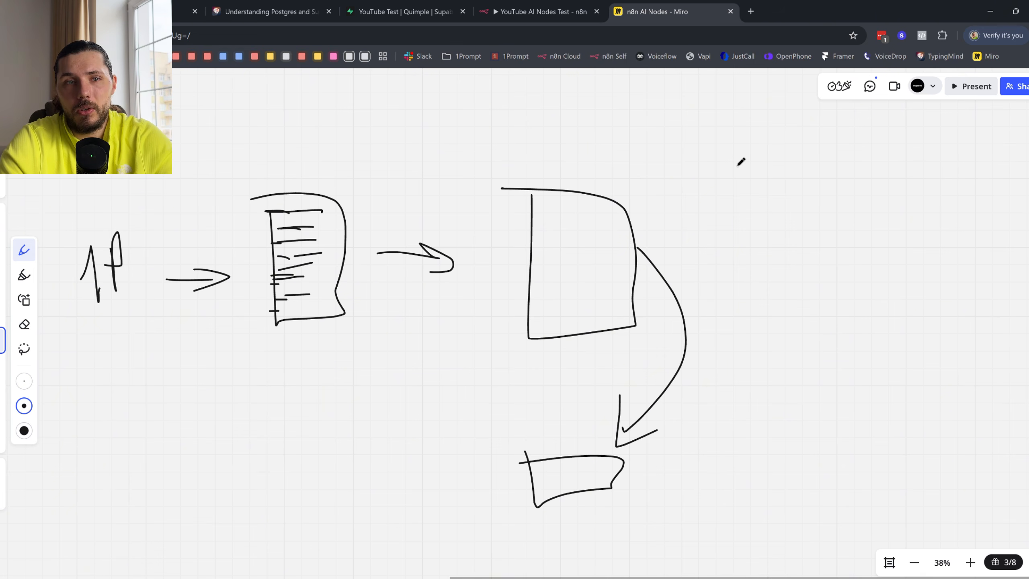
- Check the Supabase table editor, then circle the lined page on the Miro board
left_click(428, 11)
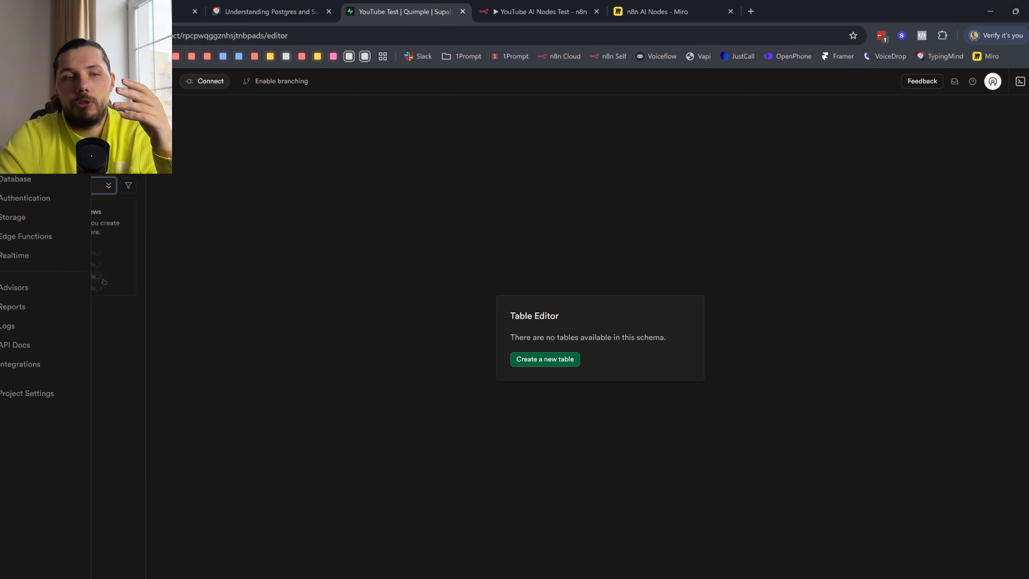
left_click(713, 11)
scroll(364, 274, "down", 2)
left_click_drag(226, 346, 499, 321)
mouse_move(526, 178)
left_mouse_down()
mouse_move(578, 178)
mouse_move(534, 179)
left_mouse_up()
scroll(423, 364, "down", 3)
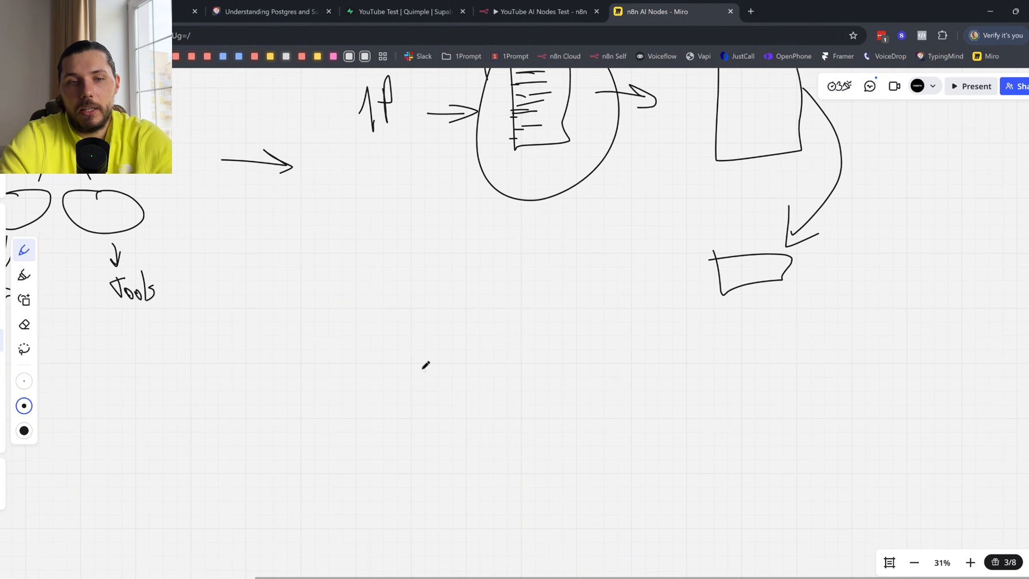
- Sketch a table below the circled page, with an outline, three horizontal row lines and vertical column dividers
mouse_move(402, 254)
left_mouse_down()
mouse_move(403, 405)
mouse_move(432, 275)
mouse_move(486, 279)
left_mouse_up()
left_click_drag(397, 310, 573, 307)
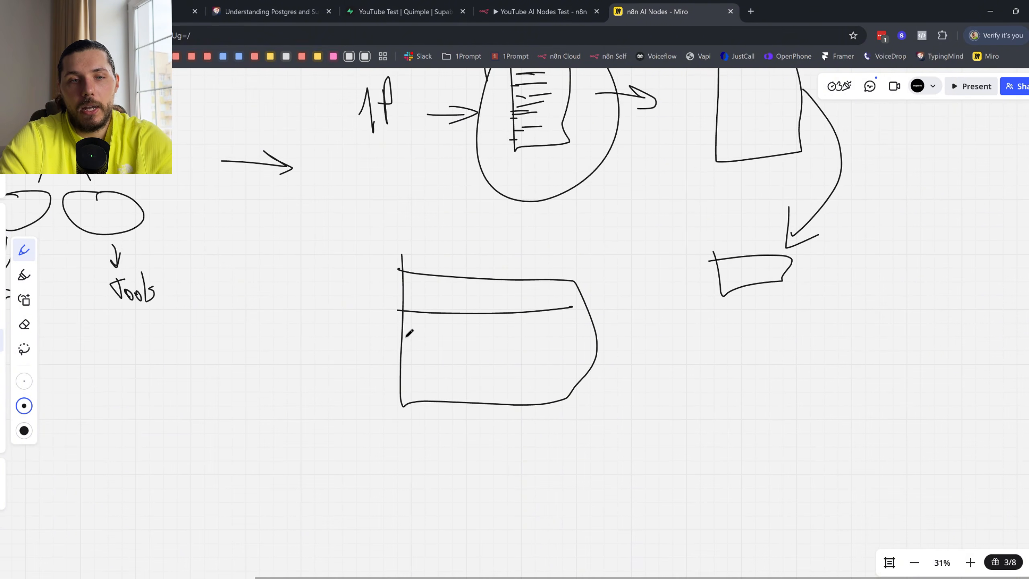
left_click_drag(404, 337, 570, 343)
left_click_drag(414, 369, 591, 367)
left_click_drag(457, 284, 474, 419)
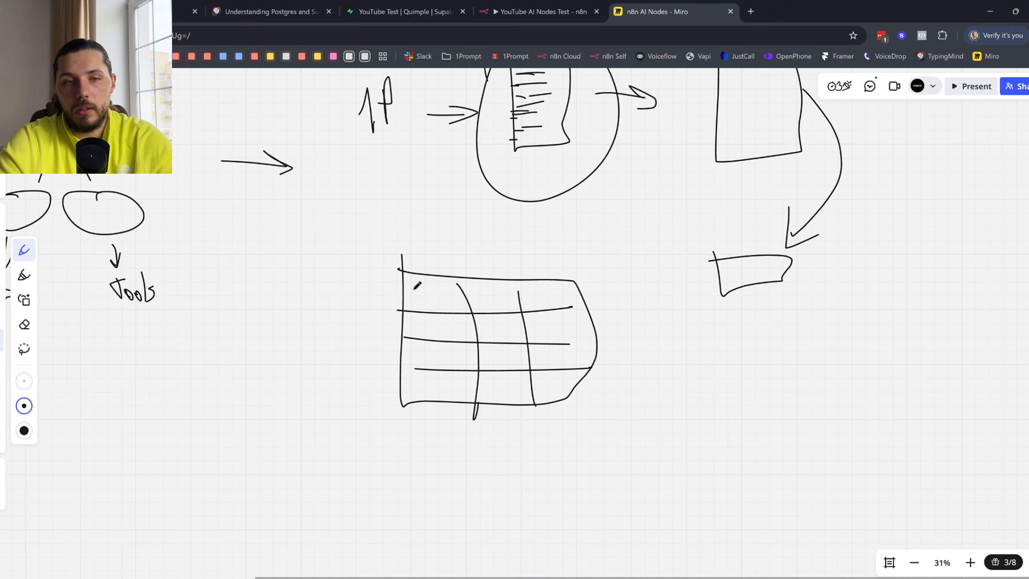
- Sketch another loop around the lined page, short dashes in and below the table, and a right-pointing arrow beside it
scroll(530, 133, "up", 1)
left_click_drag(525, 91, 556, 135)
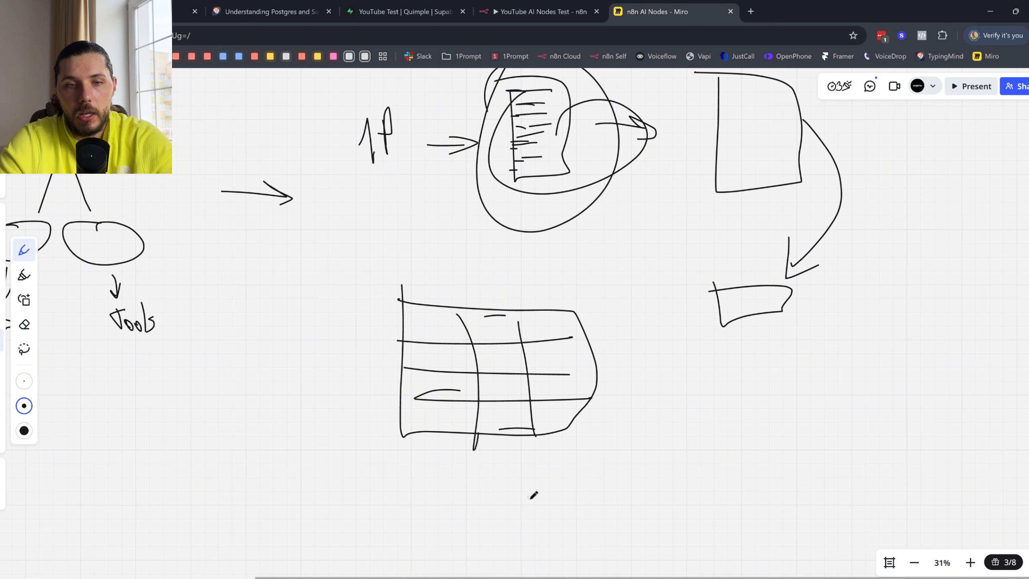
scroll(626, 561, "down", 3)
left_click_drag(535, 519, 613, 519)
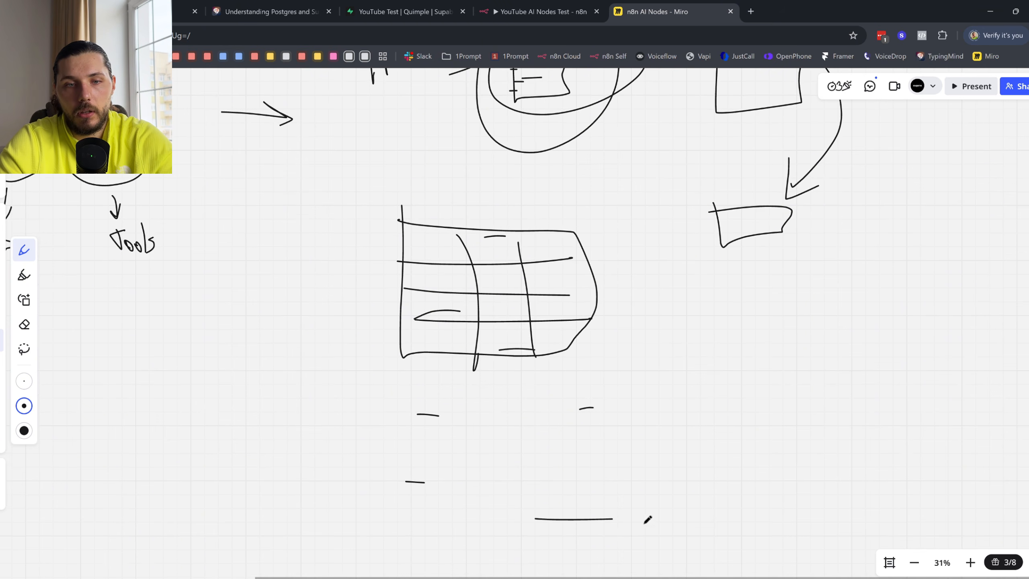
left_click_drag(669, 350, 727, 387)
- Look at the Supabase table editor, then open Postgres Chat Memory in n8n and highlight the session key expression {{ $json.sessionId }}
left_click(432, 4)
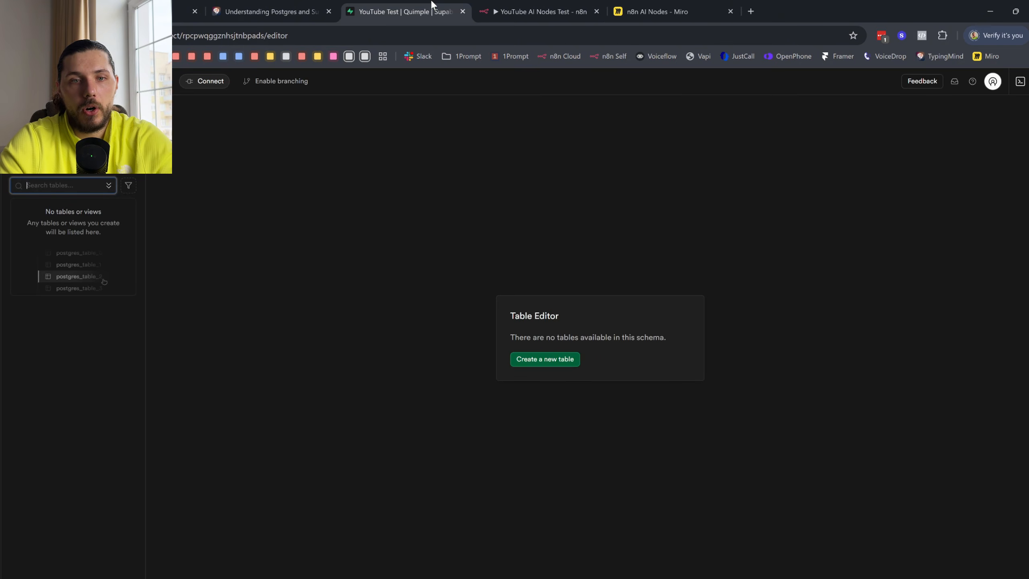
left_click(535, 11)
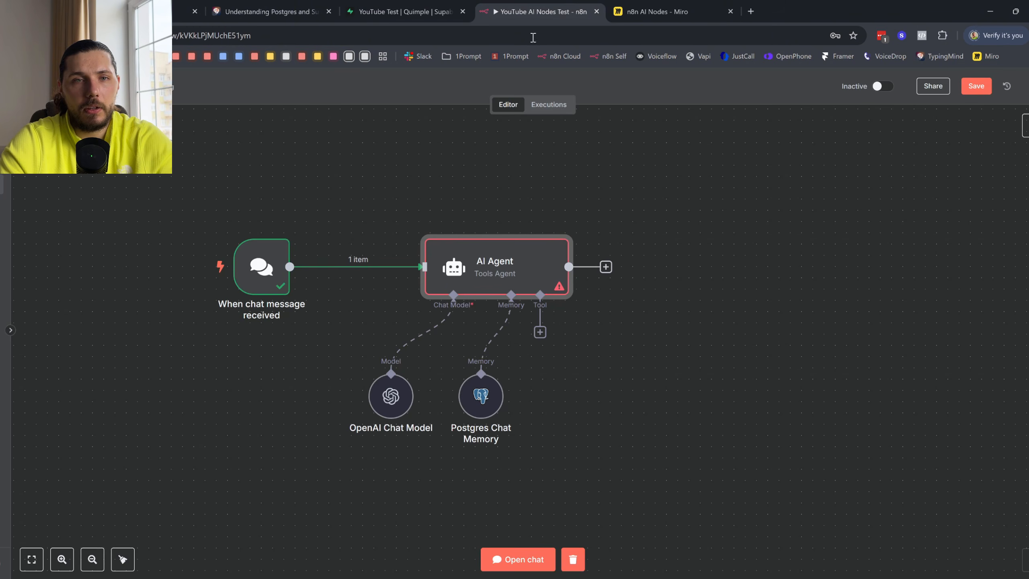
double_click(481, 397)
left_click_drag(518, 230, 421, 233)
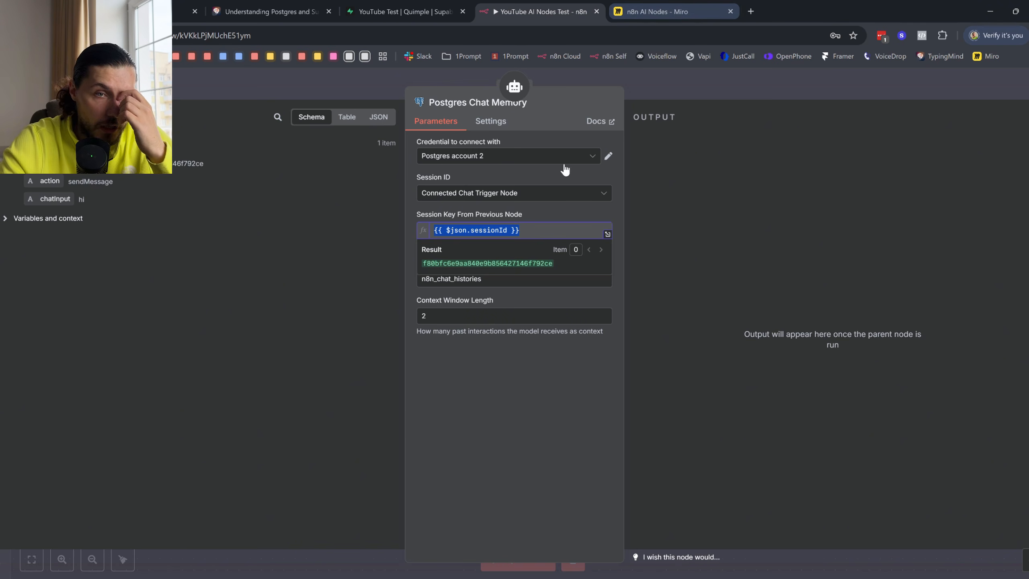
- Return to the Miro board and draw further loops around the lined page
left_click(649, 1)
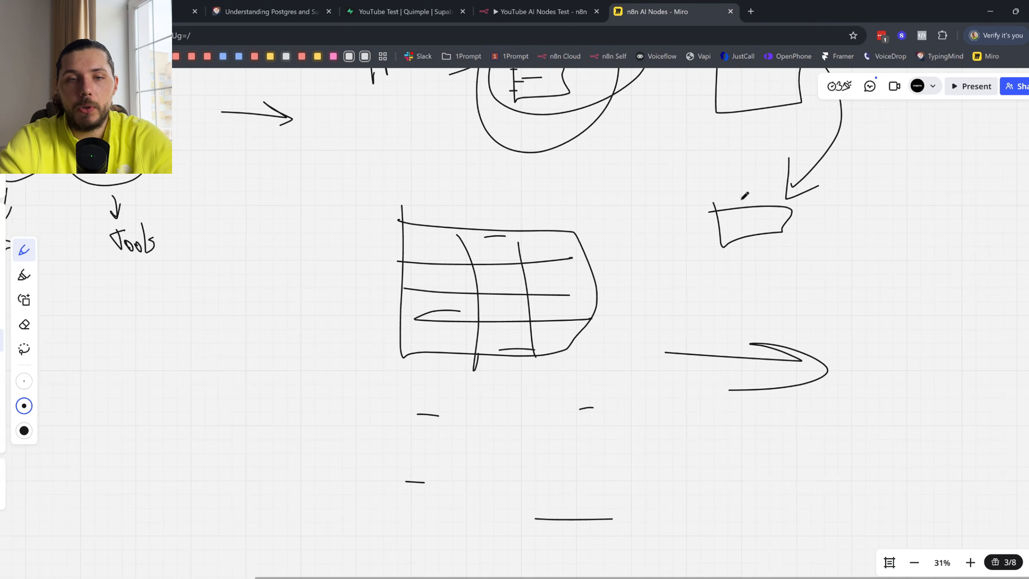
scroll(744, 209, "down", 3)
scroll(393, 174, "right", 3)
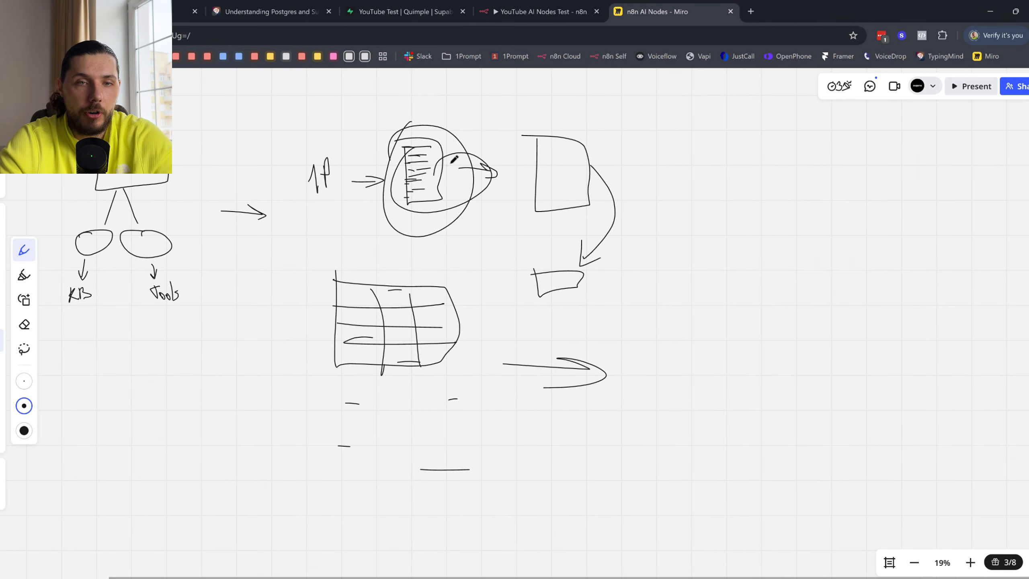
scroll(439, 158, "up", 2)
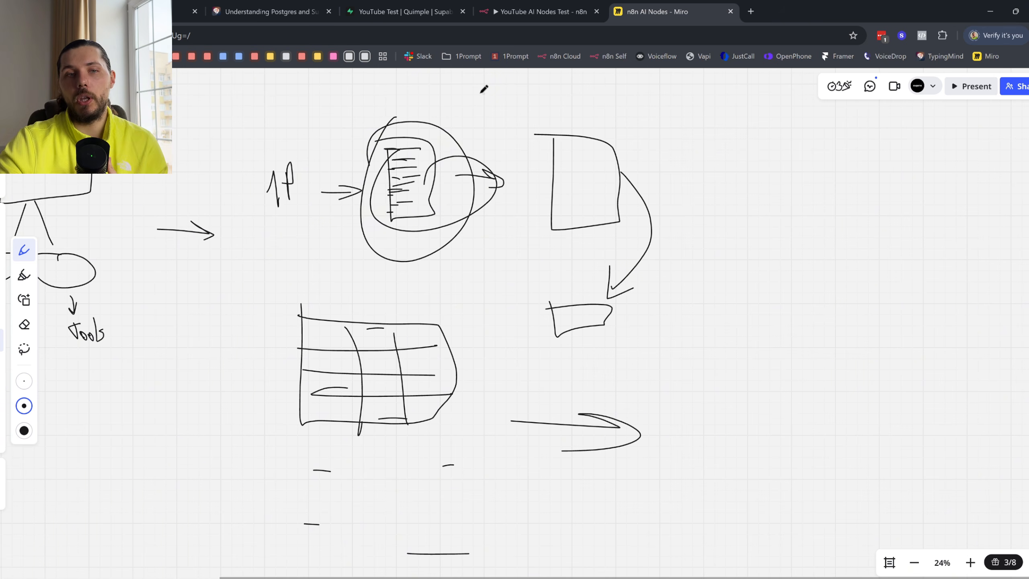
mouse_move(421, 138)
left_mouse_down()
mouse_move(363, 226)
mouse_move(450, 145)
left_mouse_up()
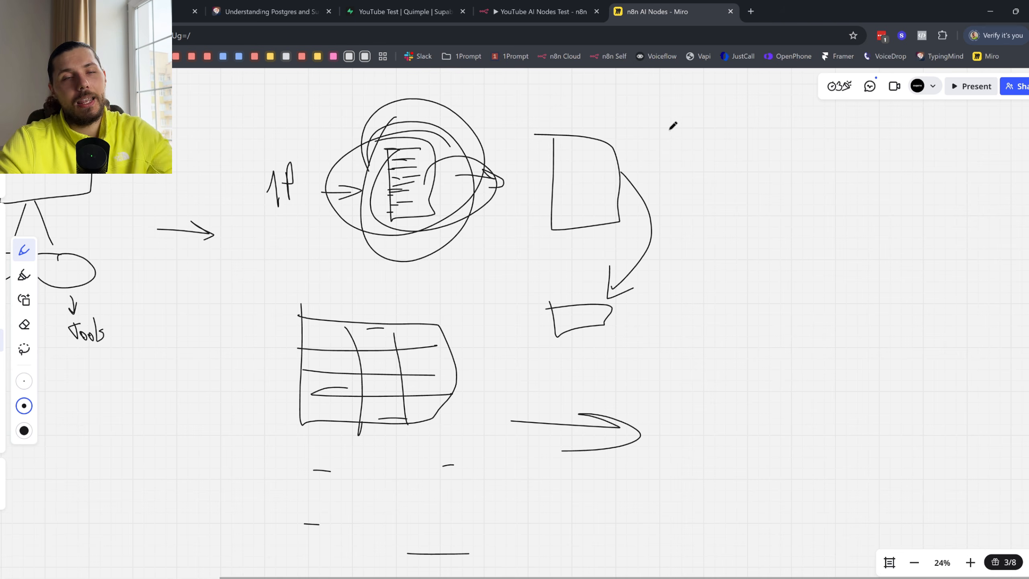
- Undo the extra loops, the dashes, the arrow beside the table, and the table's second column divider
key("ctrl+z")
key("ctrl+z")
key("ctrl+z")
key("ctrl+z")
key("ctrl+z")
key("ctrl+z")
key("ctrl+z")
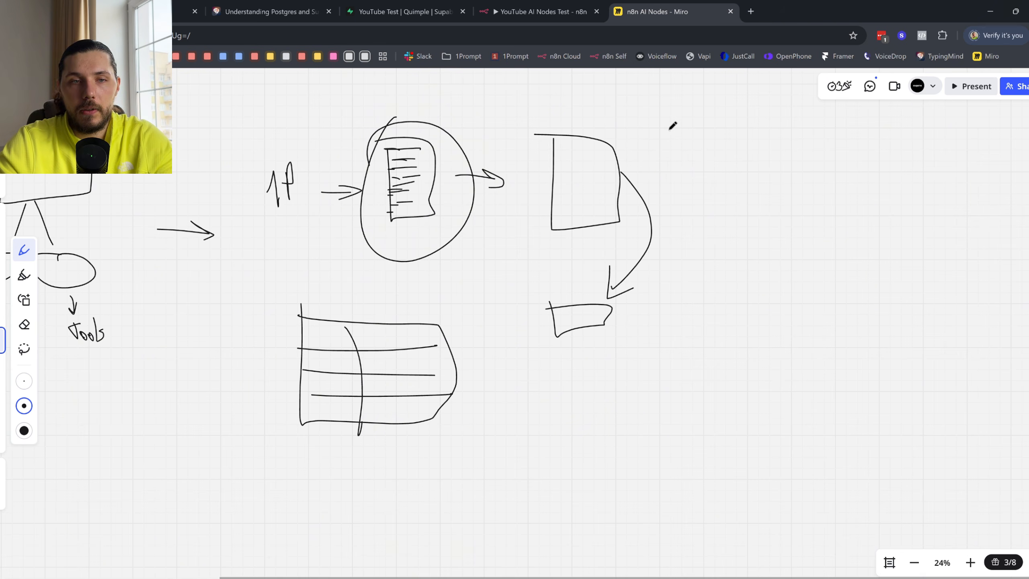
scroll(301, 209, "left", 10)
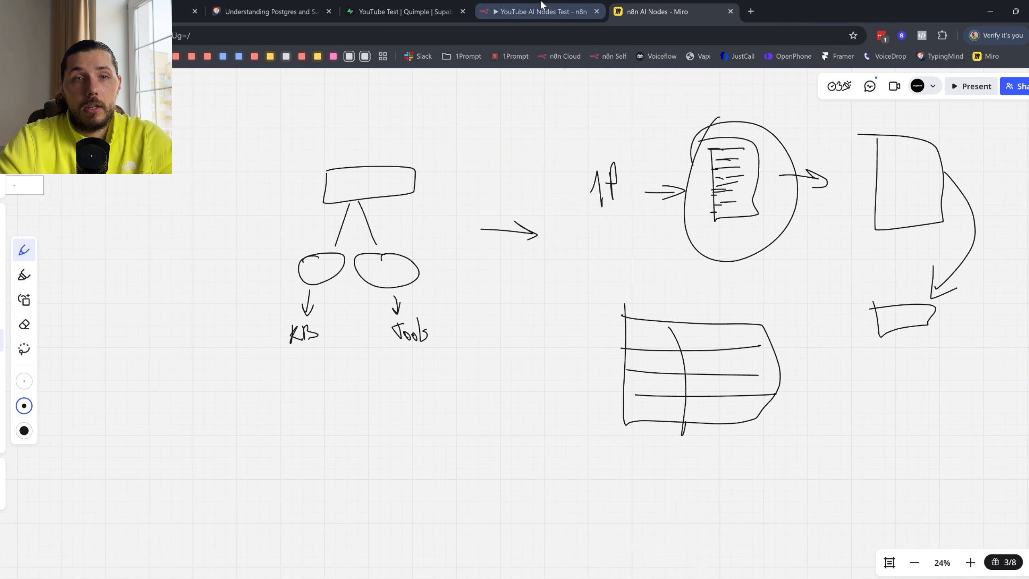
- Switch to the n8n workflow and set the AI Agent's prompt source to Connected Chat Trigger Node
left_click(534, 11)
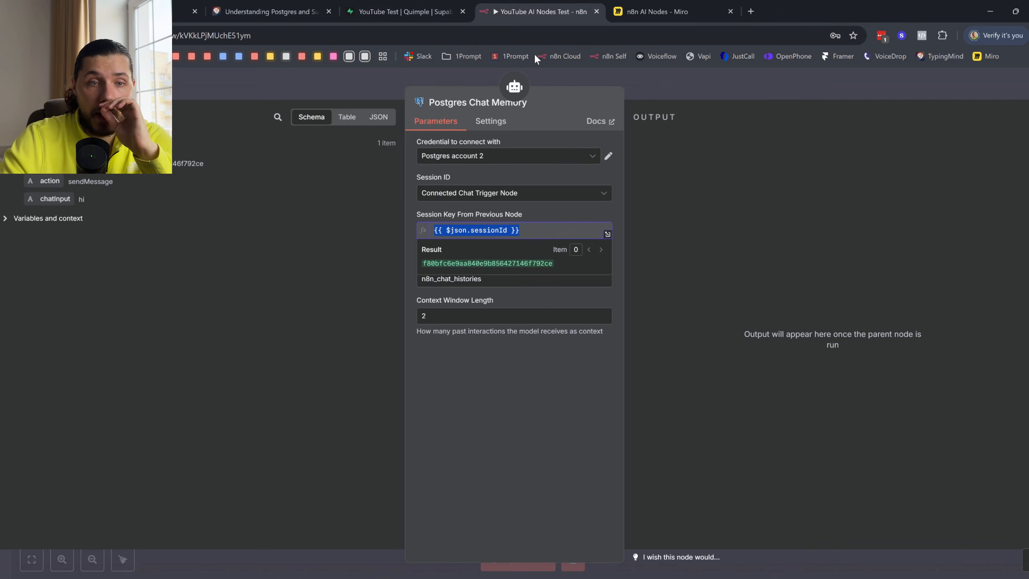
key("Escape")
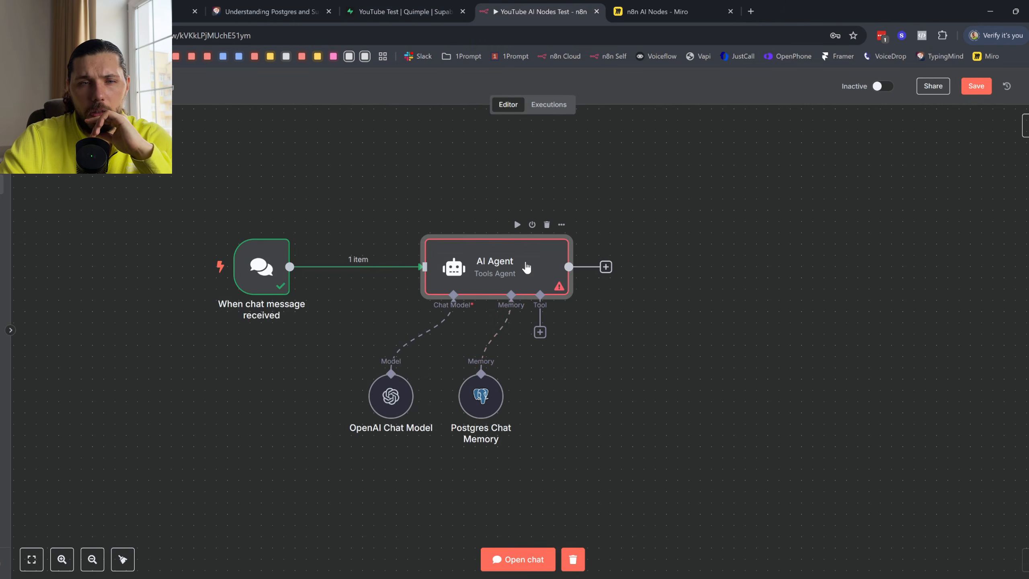
double_click(524, 267)
left_click(492, 196)
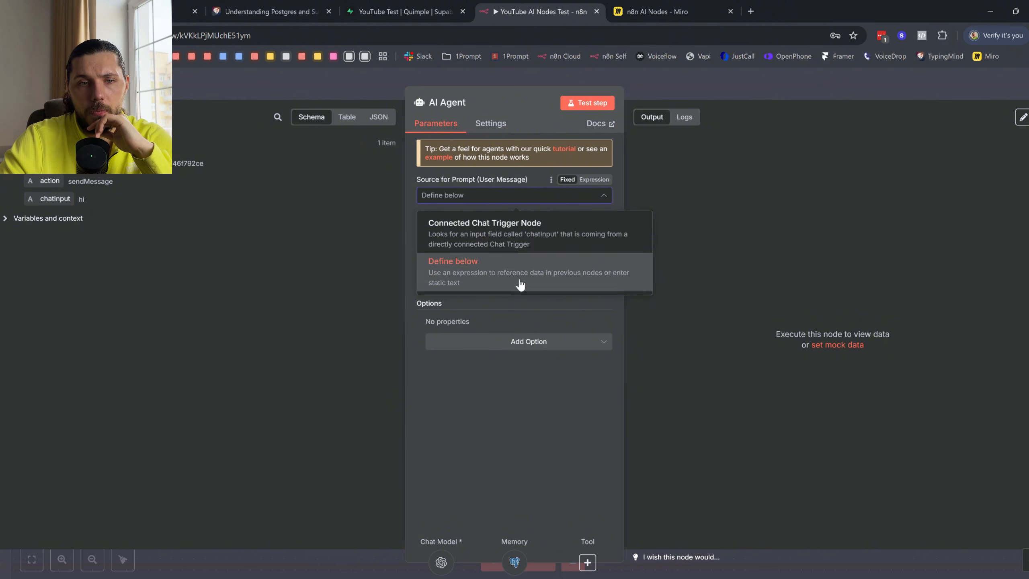
left_click(500, 238)
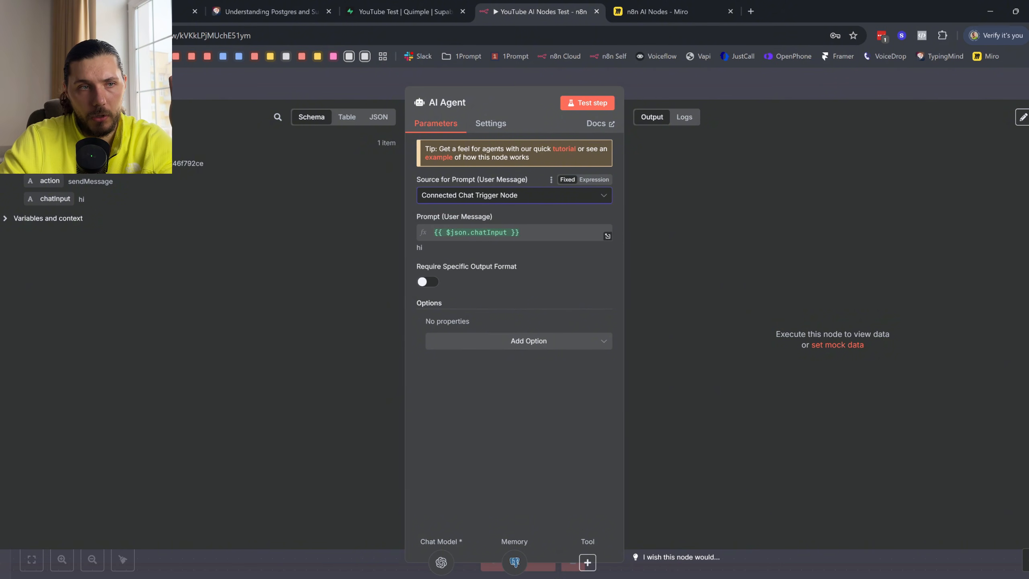
key("Escape")
- Close the AI Agent settings and send the message "hello" in the workflow chat
left_click(531, 561)
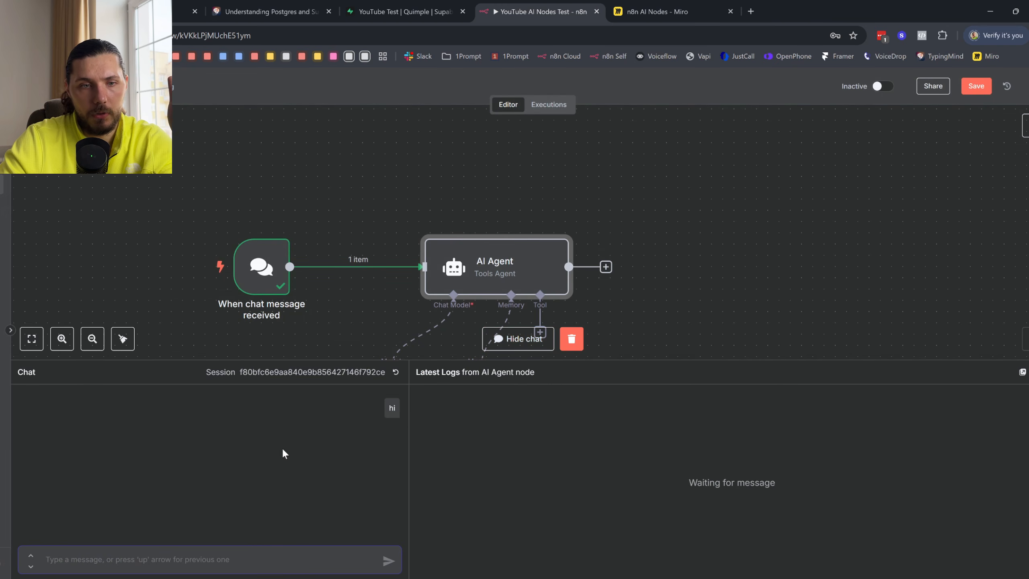
left_click(227, 559)
type("hello")
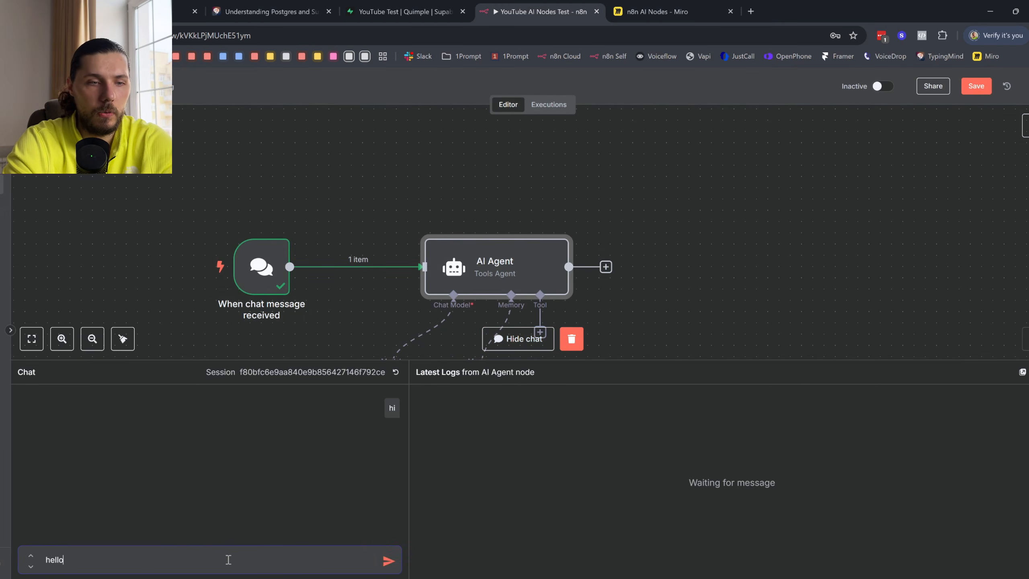
key("Return")
scroll(559, 289, "down", 3)
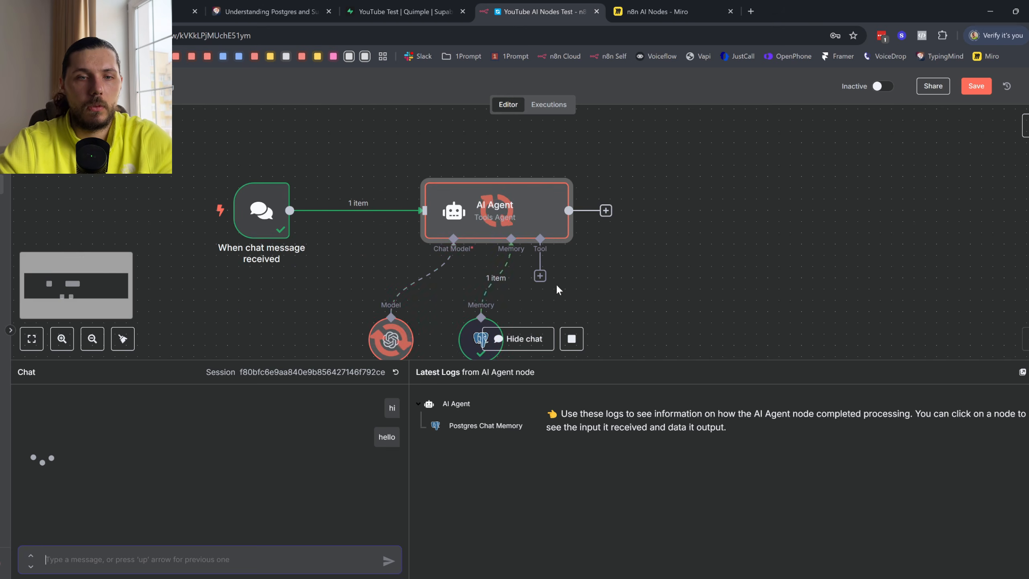
scroll(560, 274, "down", 2)
scroll(462, 271, "right", 1)
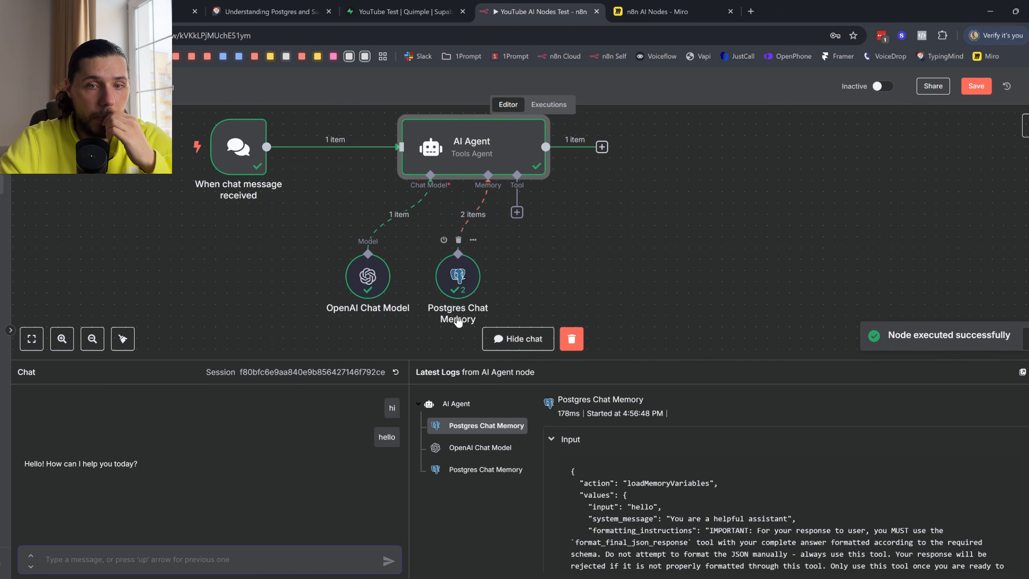
- Inspect both Postgres Chat Memory log entries, highlighting the loadMemoryVariables action, and open the n8n_chat_histories table in Supabase
left_click(485, 469)
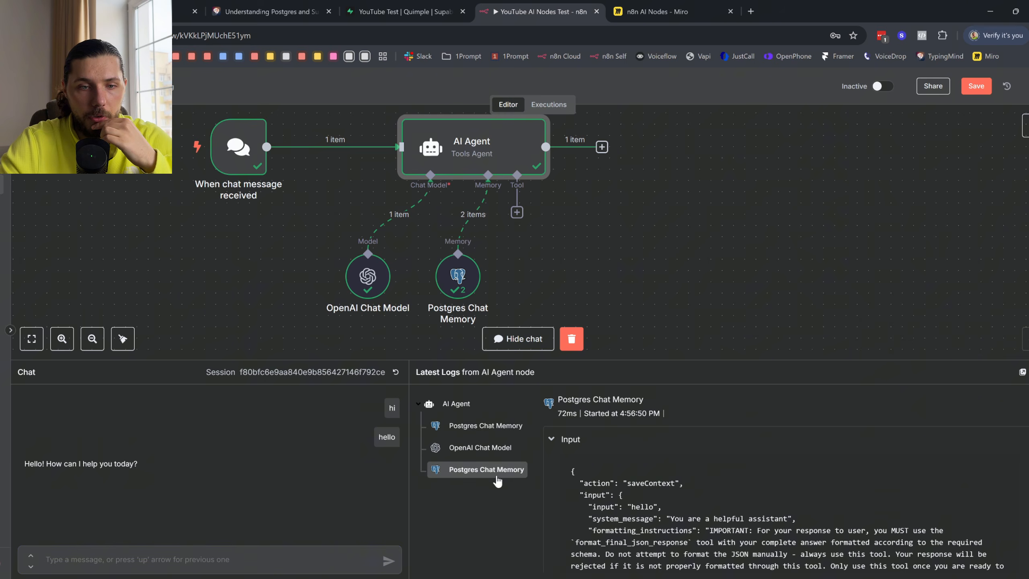
left_click(500, 438)
left_click_drag(636, 484, 692, 484)
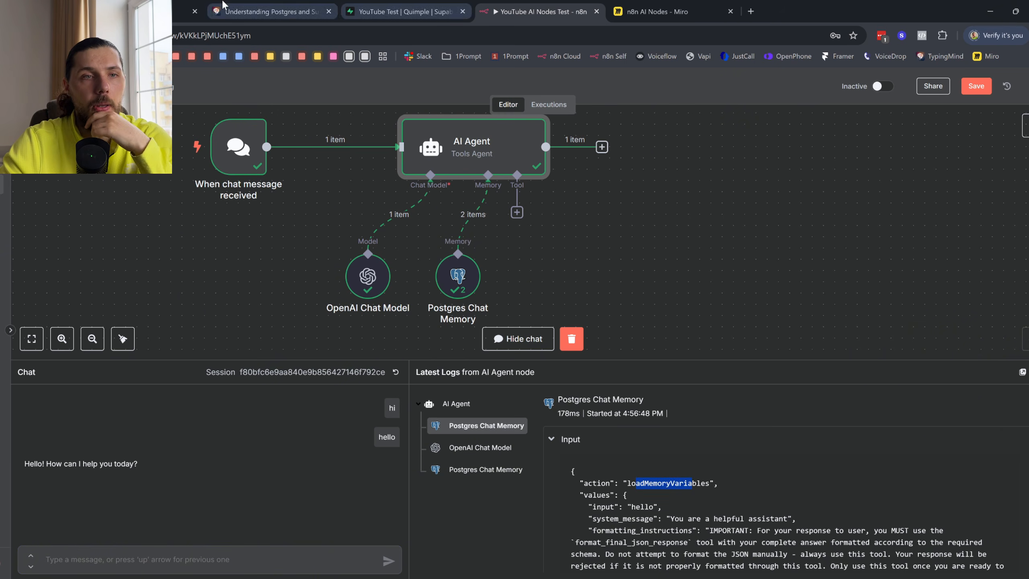
left_click(410, 6)
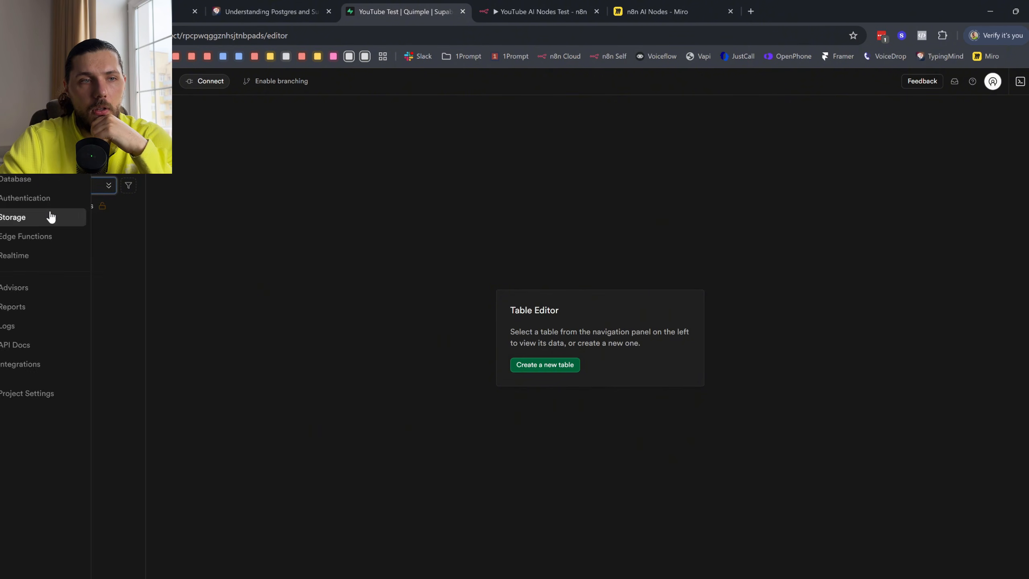
left_click(82, 210)
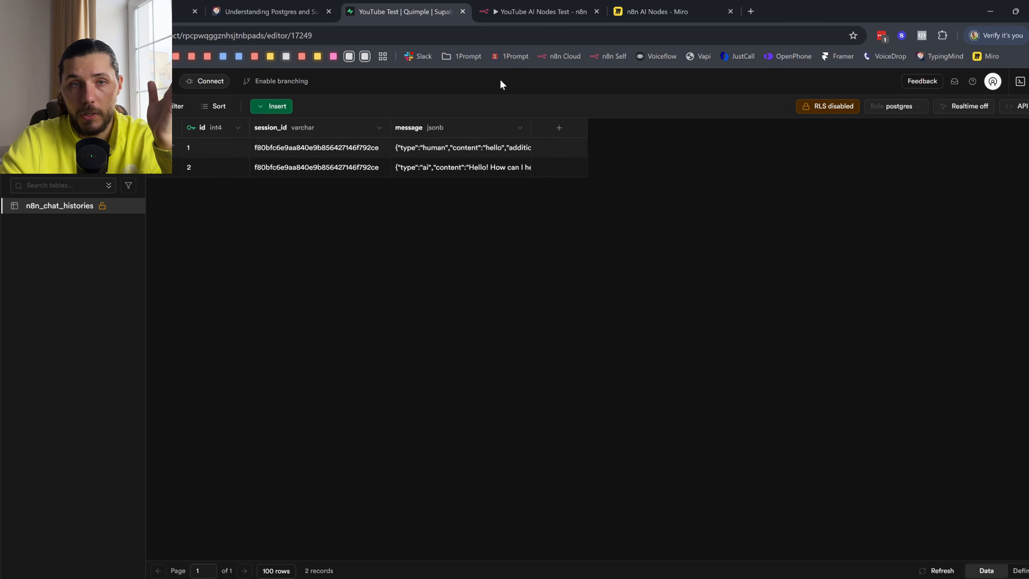
- Switch back to n8n and send chat messages stating the first name, "I like appes" and "i like car"
left_click(538, 12)
type("my n")
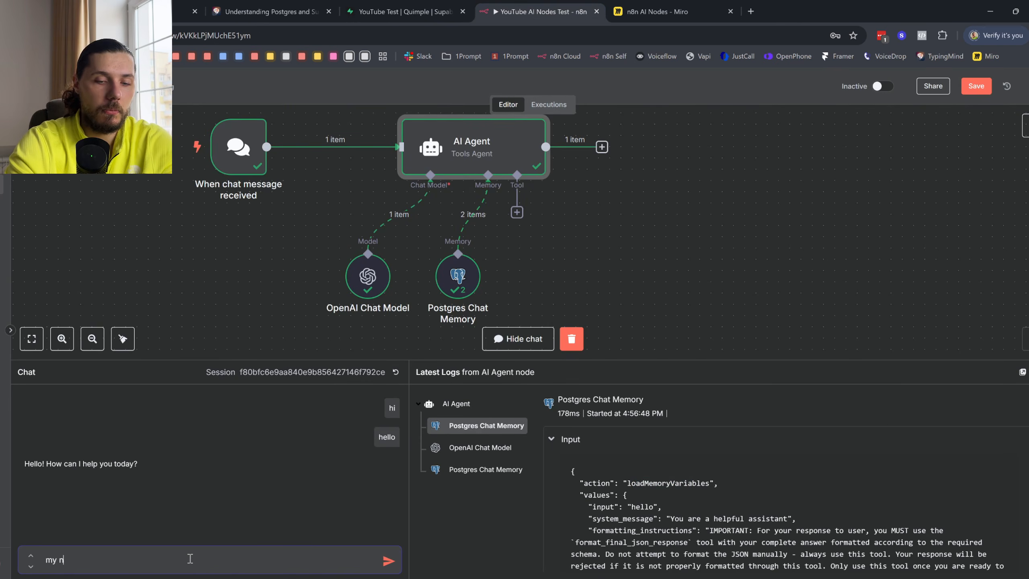
type("ame is Eu")
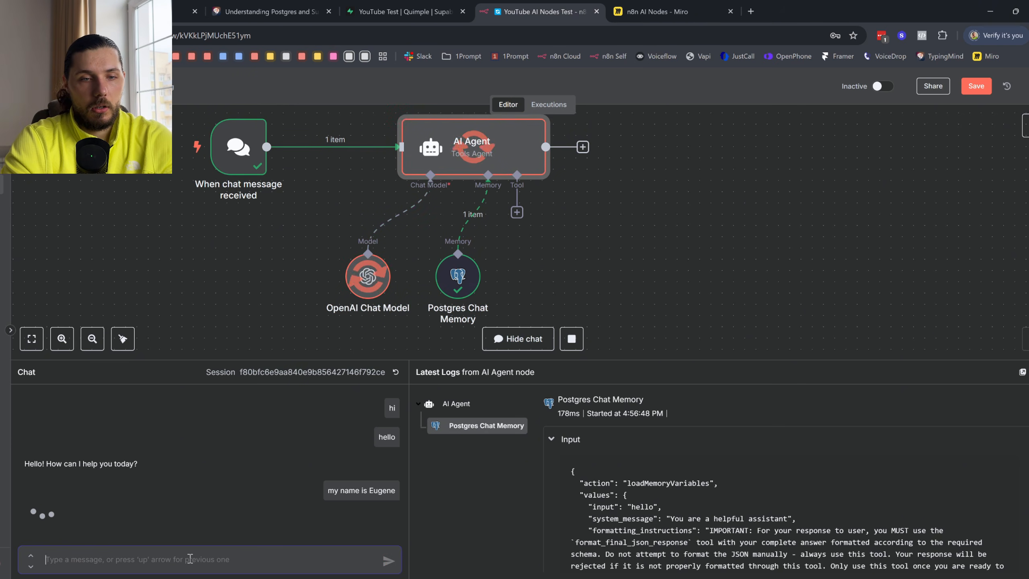
type("I like appes")
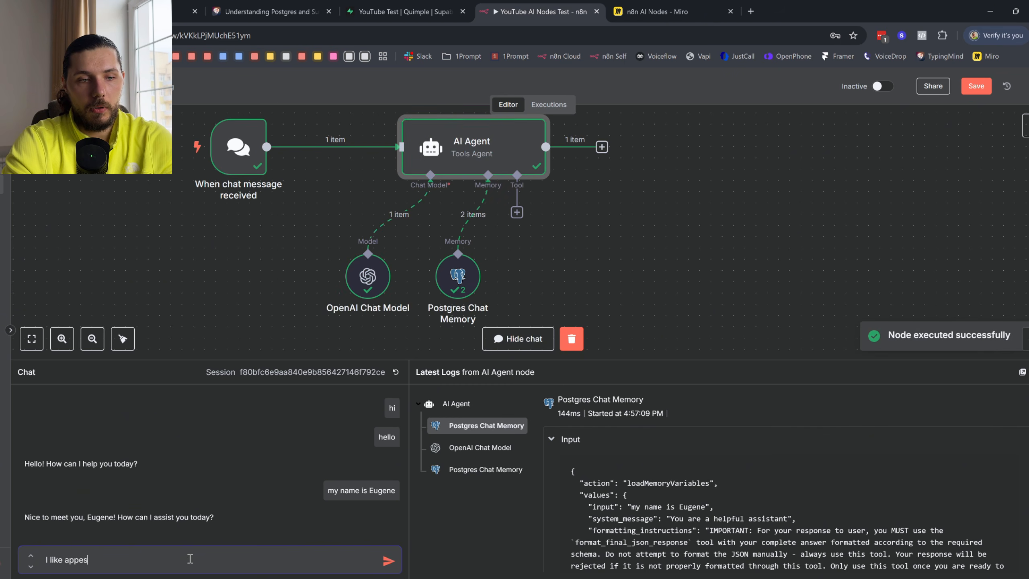
key("Return")
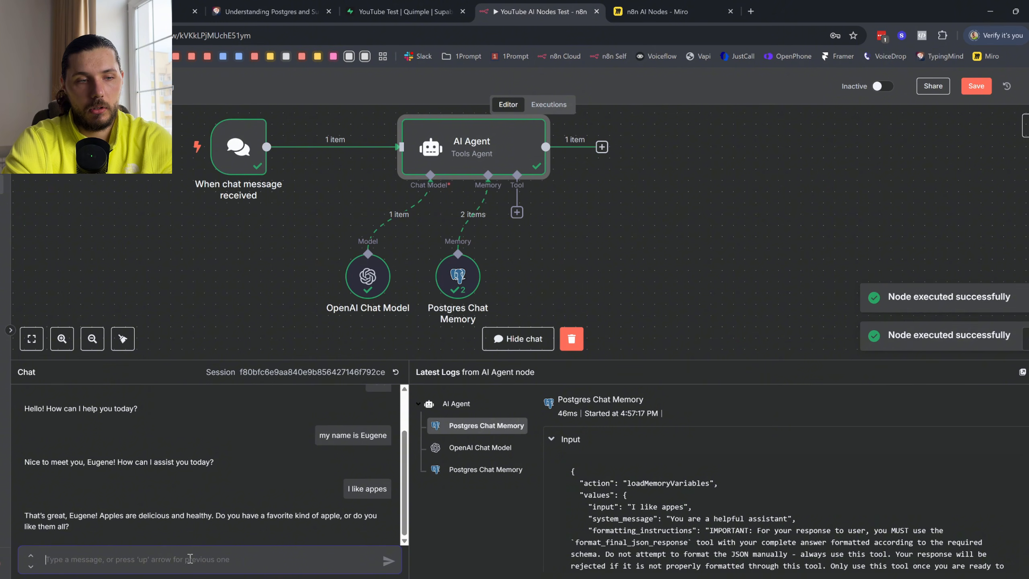
type("i like car")
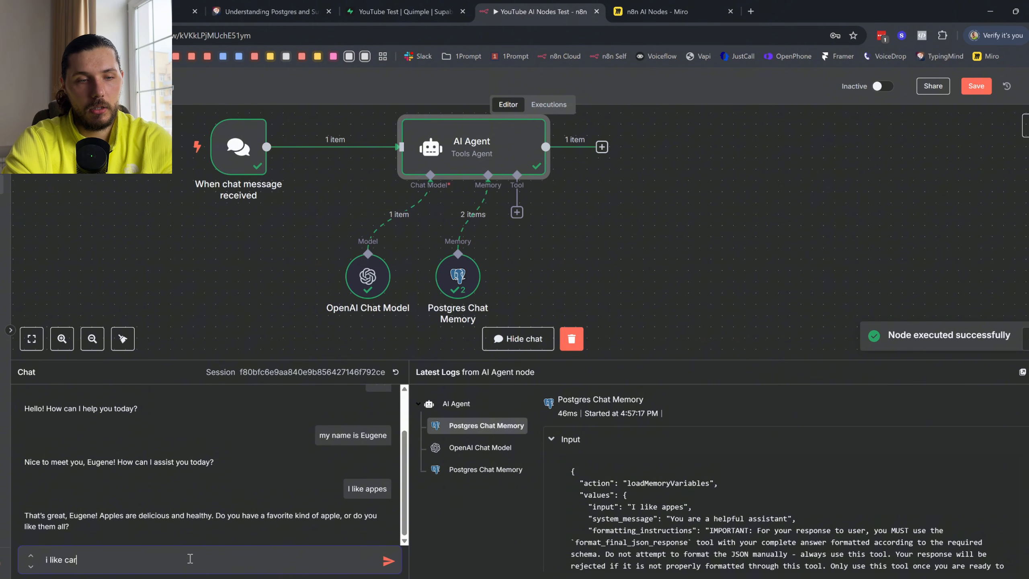
key("Return")
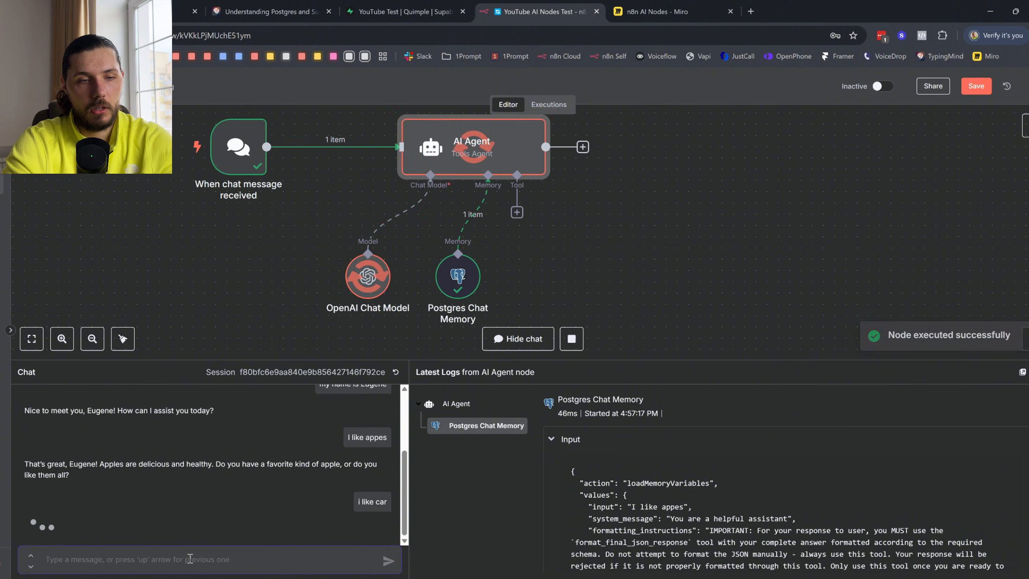
- Draft the chat message "do you know what fruts I like" without sending it
type("do you know what frutis")
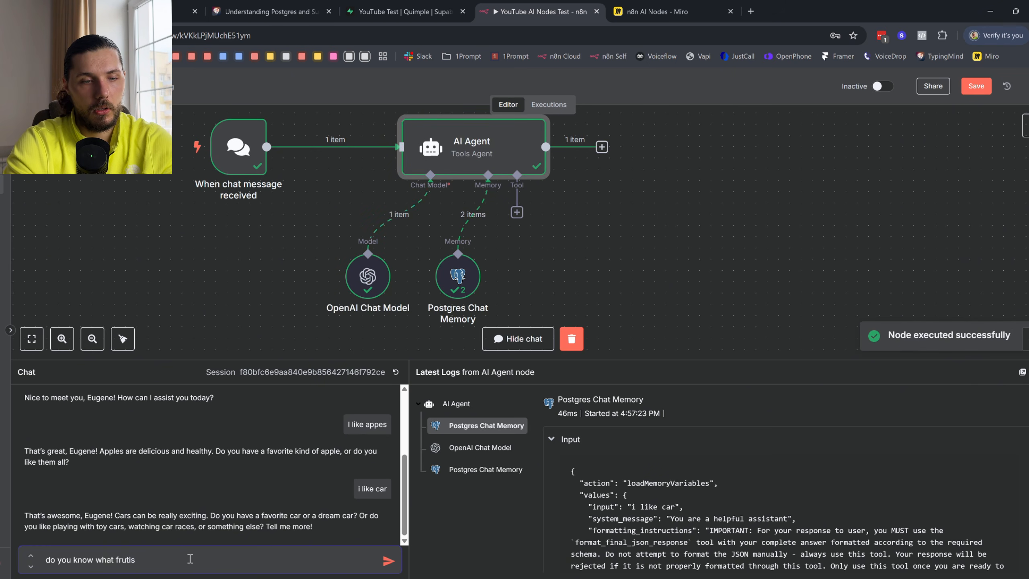
key("BackSpace")
key("BackSpace")
key("BackSpace")
type("ts I like")
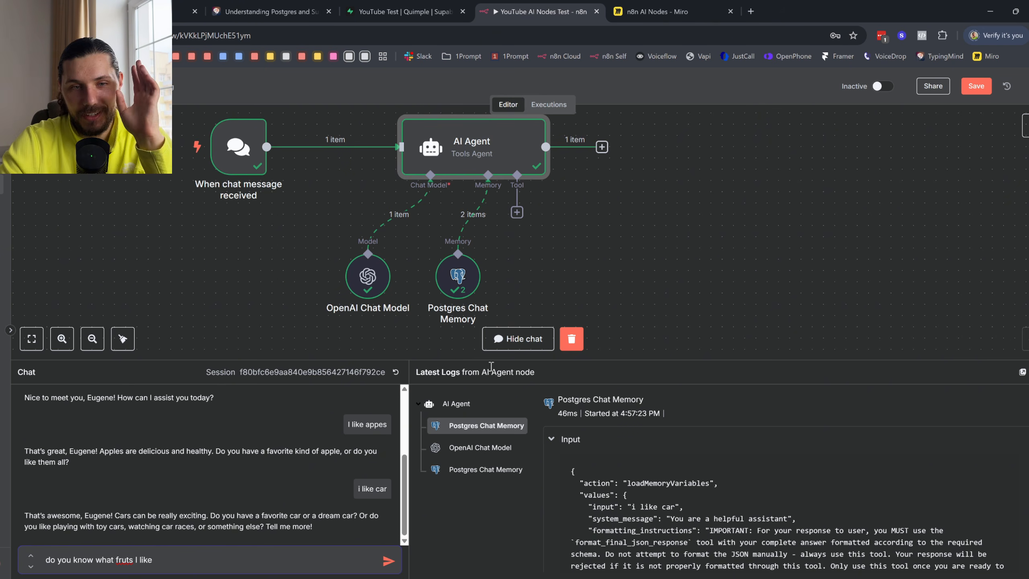
- Enlarge the chat panel and highlight the name, "I like appes" and "i like car" messages and the reply about apples
left_click_drag(536, 360, 564, 311)
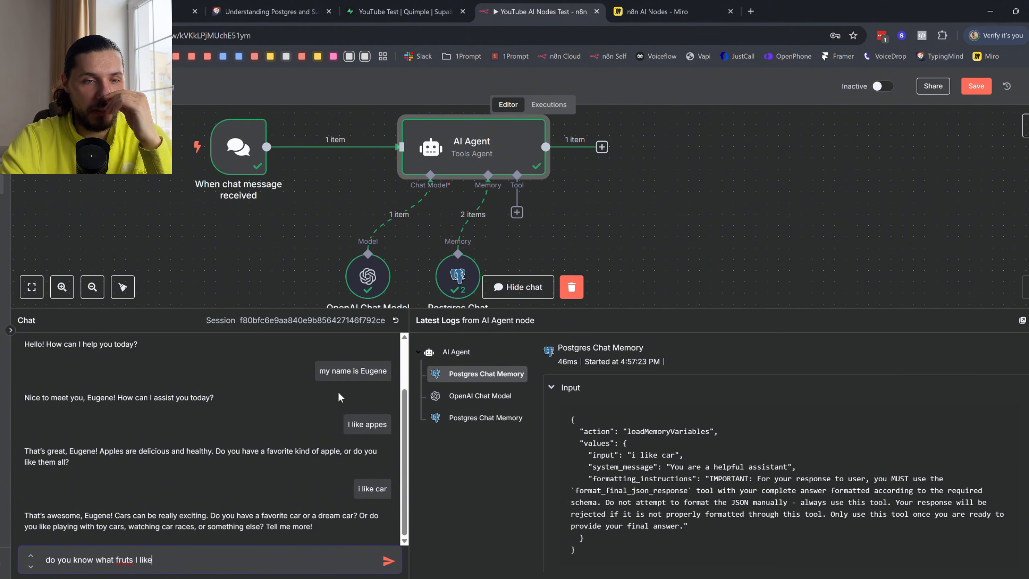
double_click(341, 370)
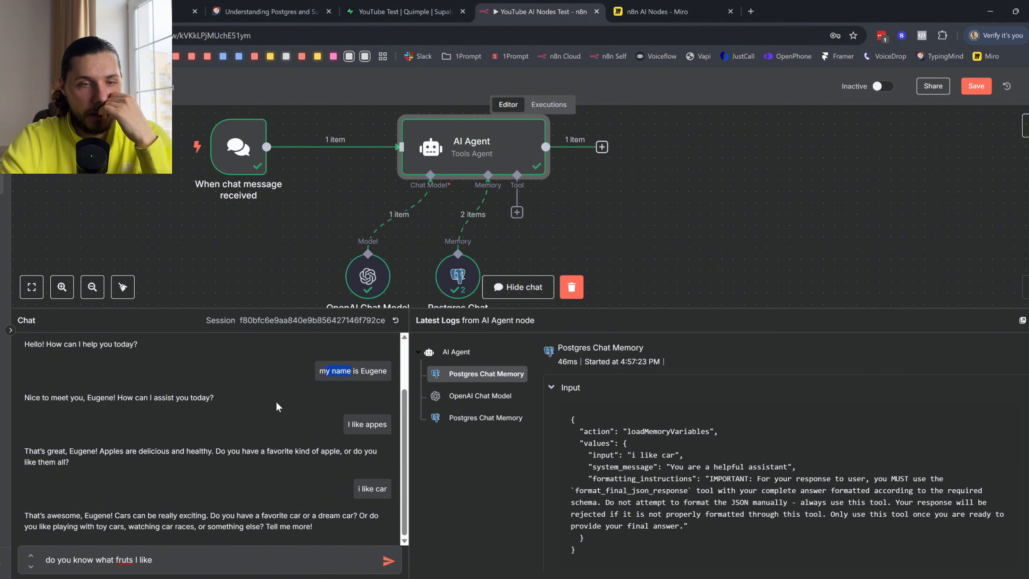
left_click_drag(349, 424, 392, 426)
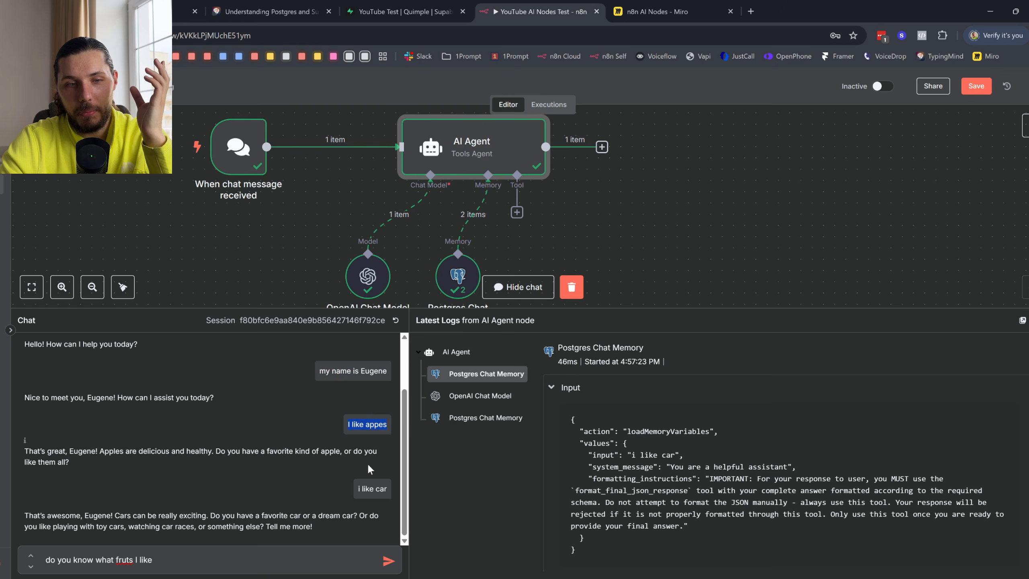
left_click_drag(359, 491, 382, 491)
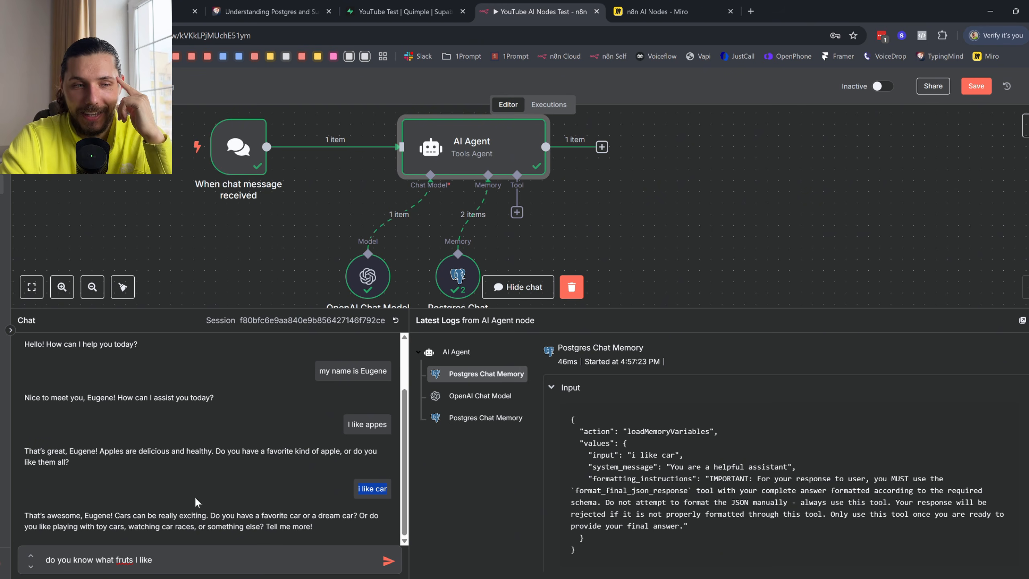
left_click_drag(30, 447, 68, 459)
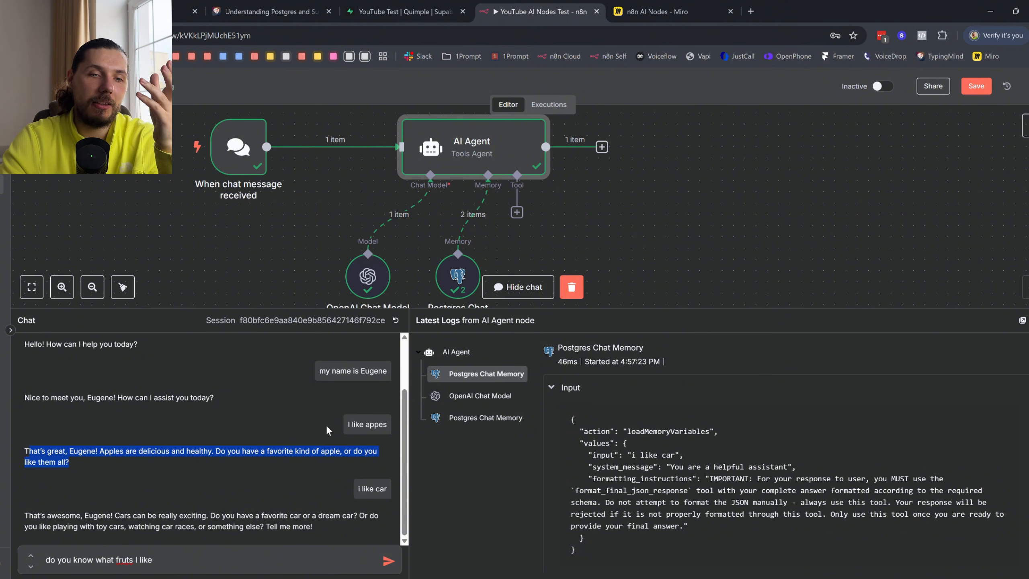
- Send the drafted fruit question and highlight the part about apples in the agent's answer
left_click(169, 558)
key("Return")
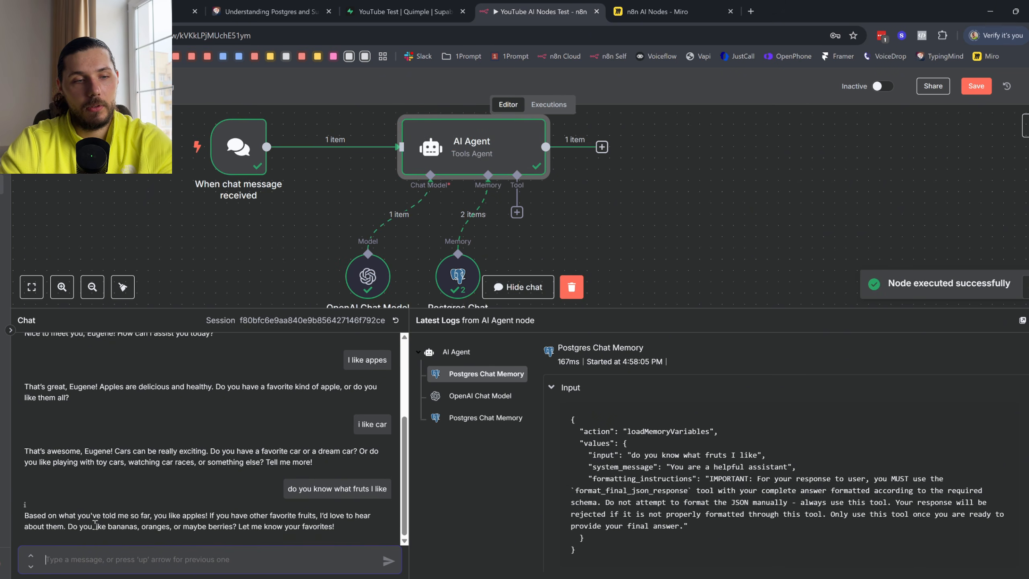
left_click_drag(169, 515, 224, 519)
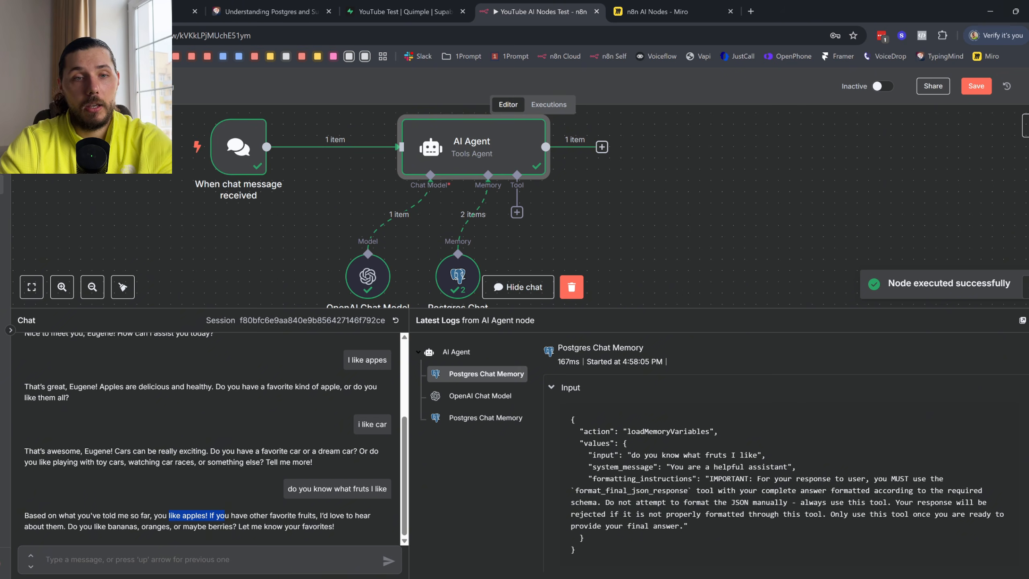
- Reset the chat to start a new session and pop the chat out of the editor
left_click(518, 286)
left_click(517, 558)
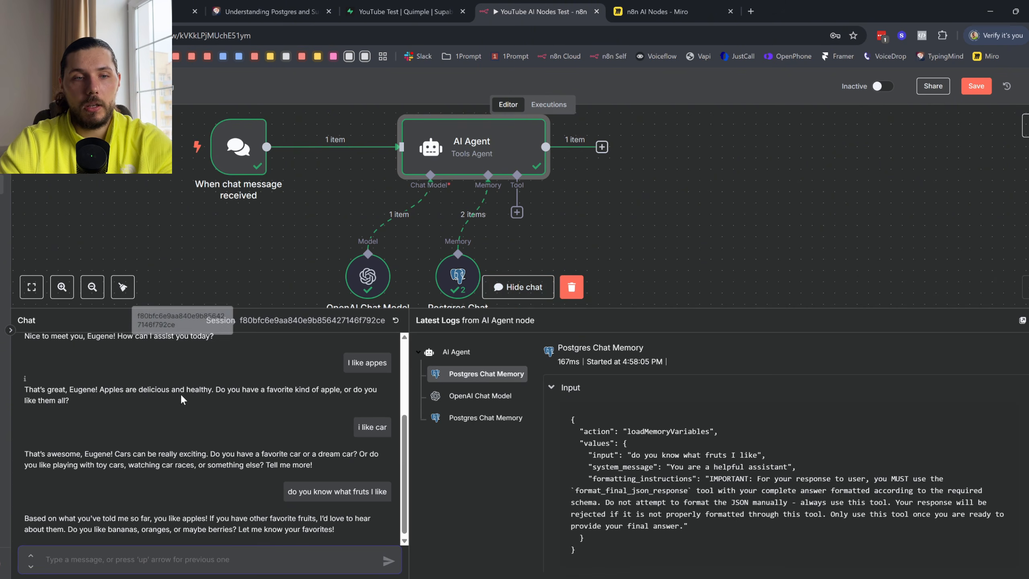
left_click(400, 321)
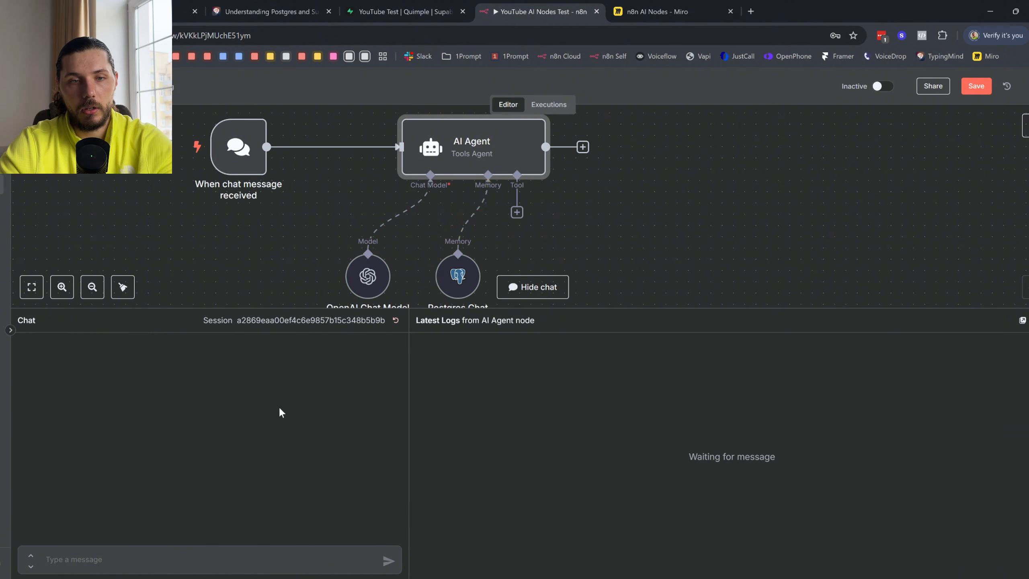
left_click(1022, 320)
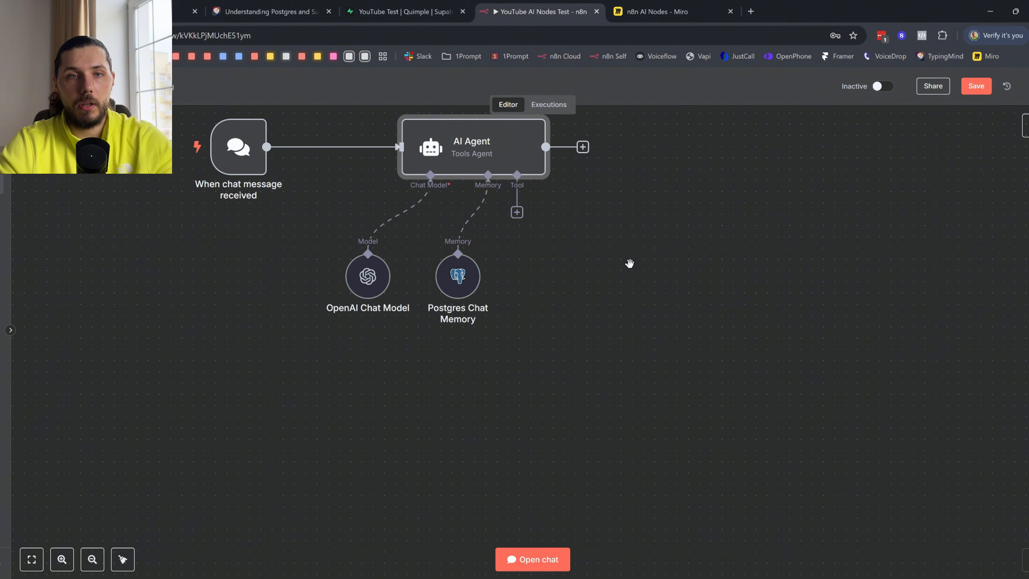
- Look at the settings of the When chat message received trigger, then return to the workflow
scroll(628, 262, "down", 3)
scroll(369, 221, "up", 4)
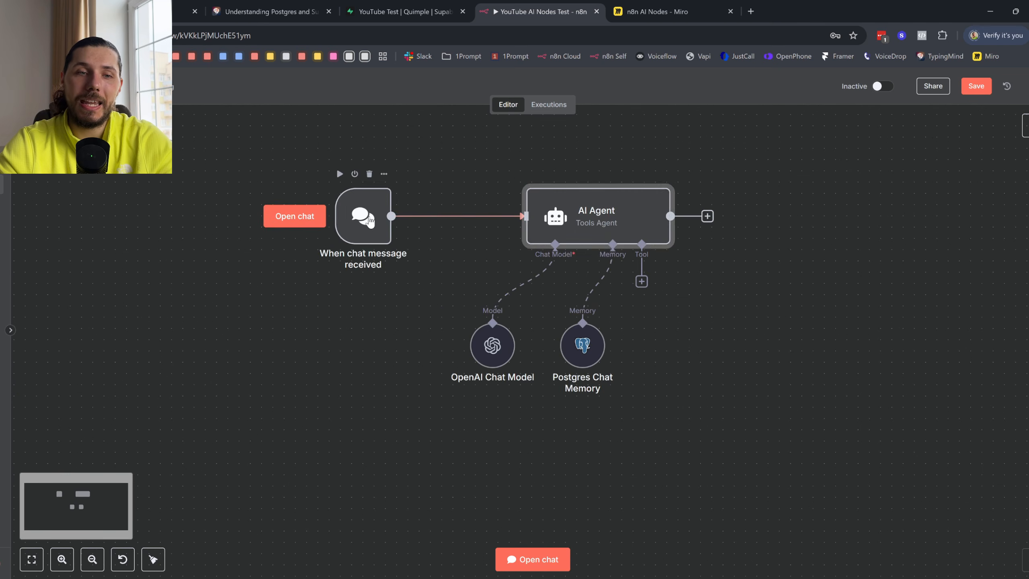
double_click(370, 221)
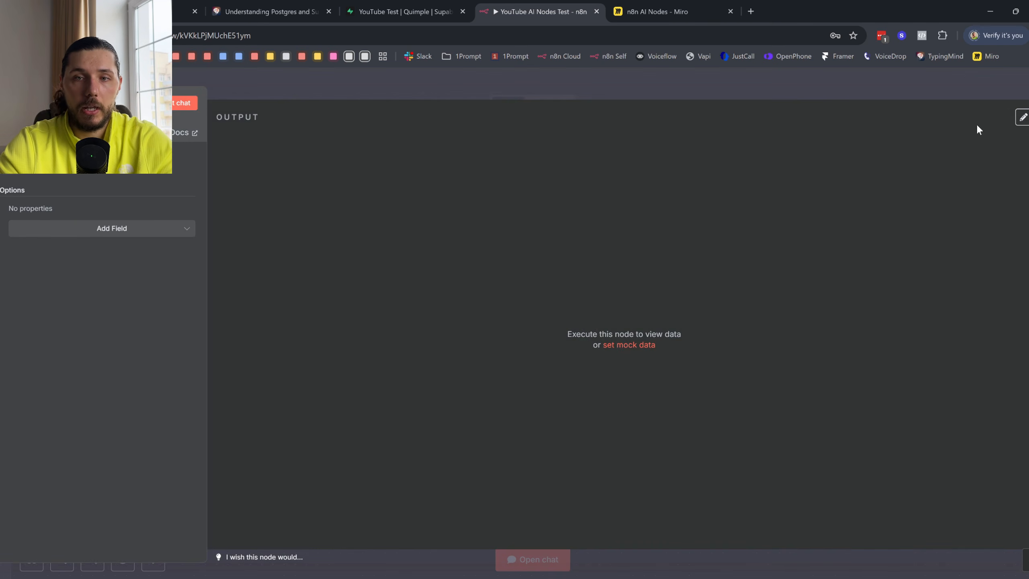
left_click(24, 78)
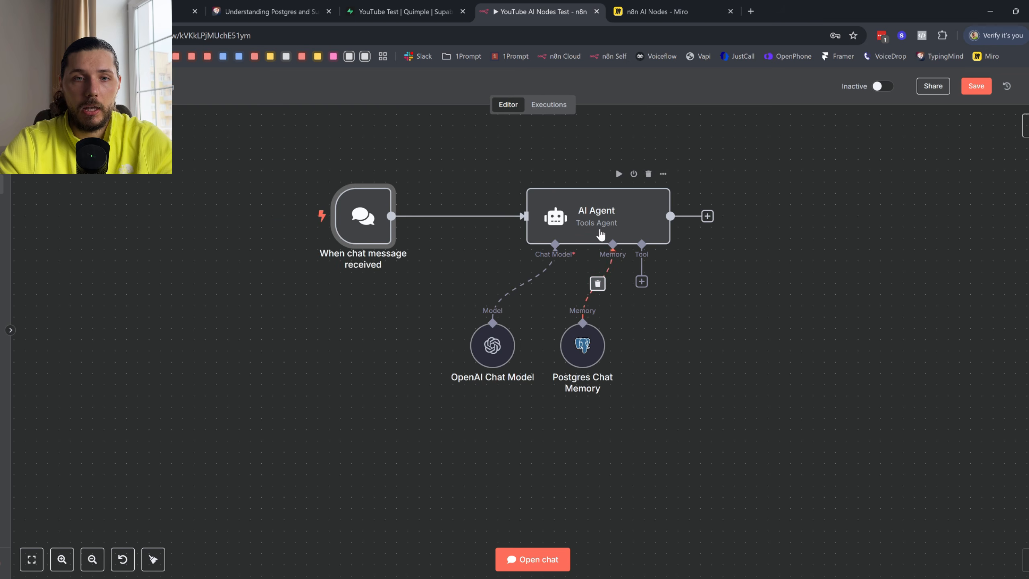
- Highlight the session key expression {{ $json.sessionId }} in Postgres Chat Memory and compare it with the session_id rows in Supabase
double_click(582, 345)
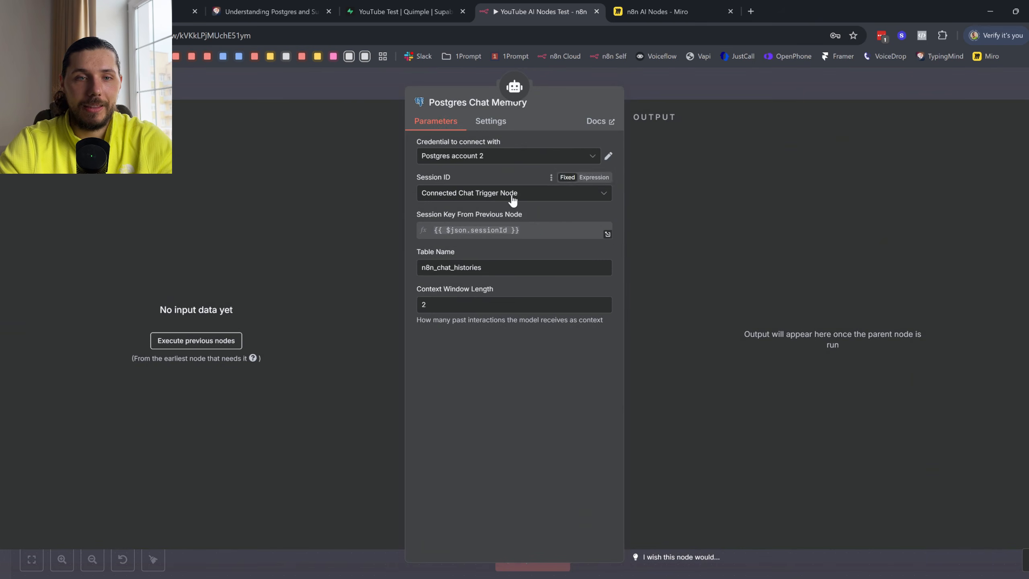
left_click(537, 231)
left_click_drag(536, 231, 429, 232)
left_click(426, 6)
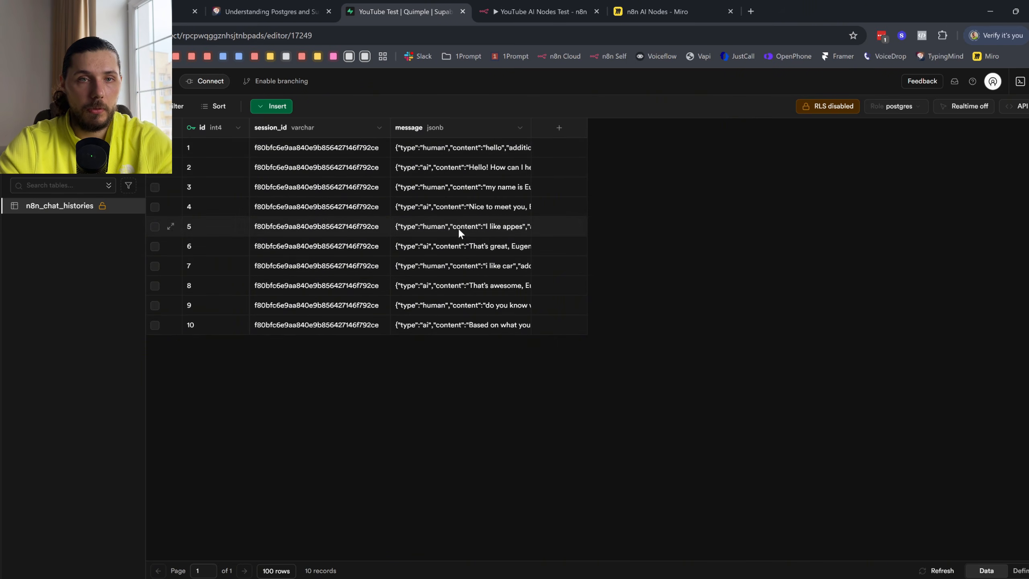
left_click(524, 8)
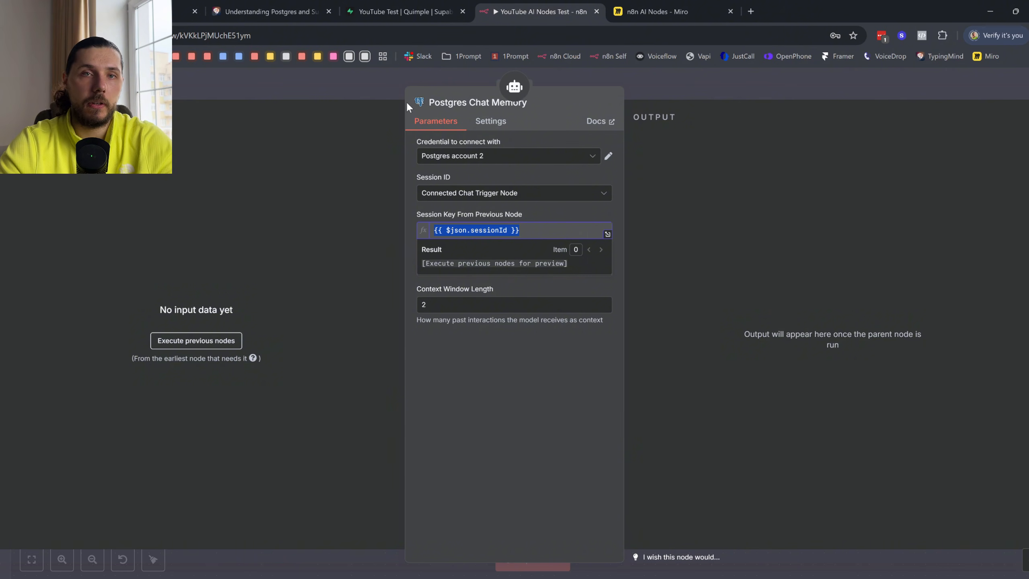
left_click(30, 84)
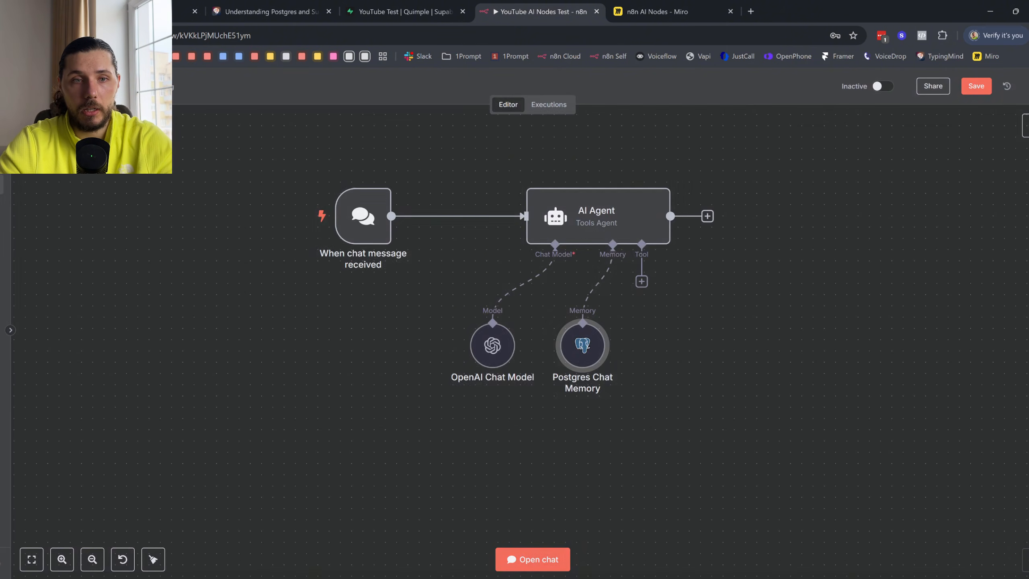
- Move the OpenAI Chat Model and Postgres Chat Memory nodes further left beneath the AI Agent
left_click_drag(609, 293, 557, 289)
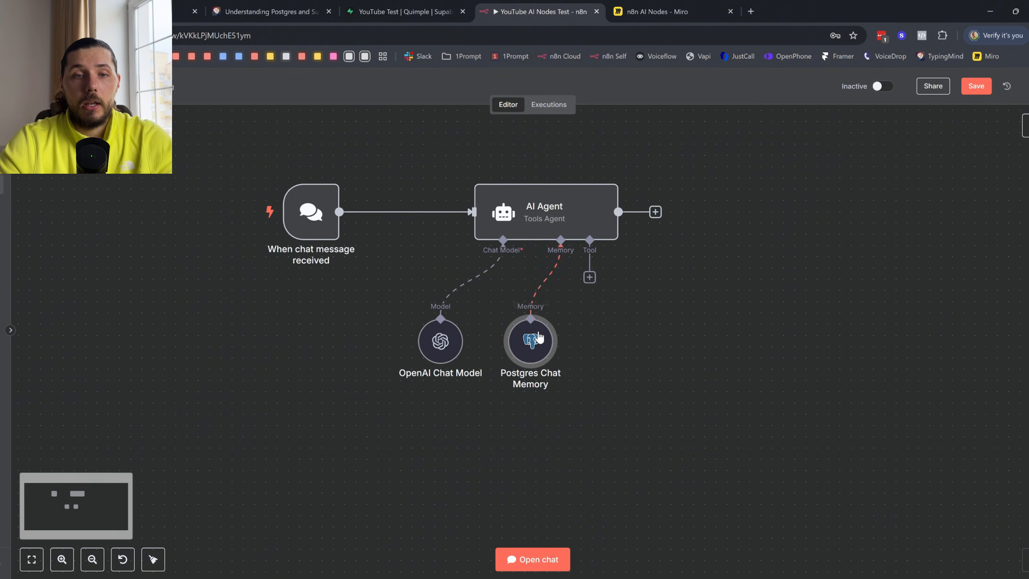
left_click_drag(429, 347, 381, 347)
left_click_drag(529, 342, 472, 343)
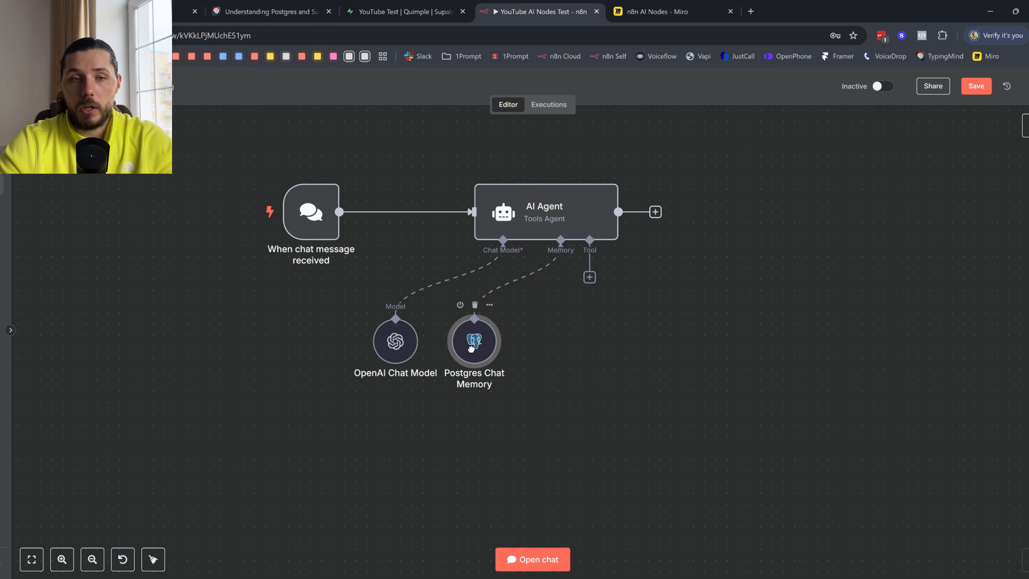
- Add a Supabase Vector Store tool to the AI Agent and place it beneath the agent, beside Postgres Chat Memory
scroll(595, 243, "right", 1)
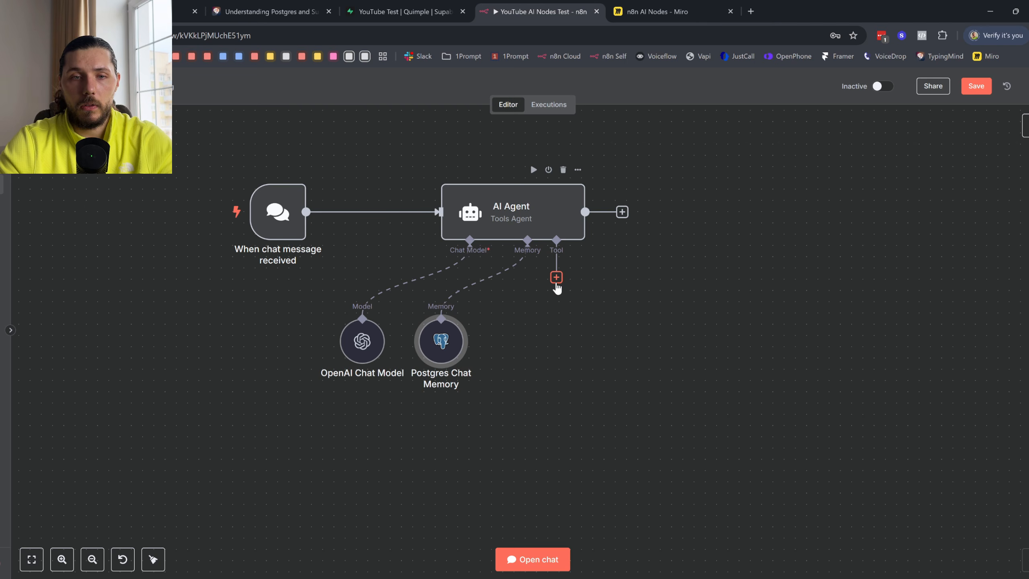
left_click(556, 279)
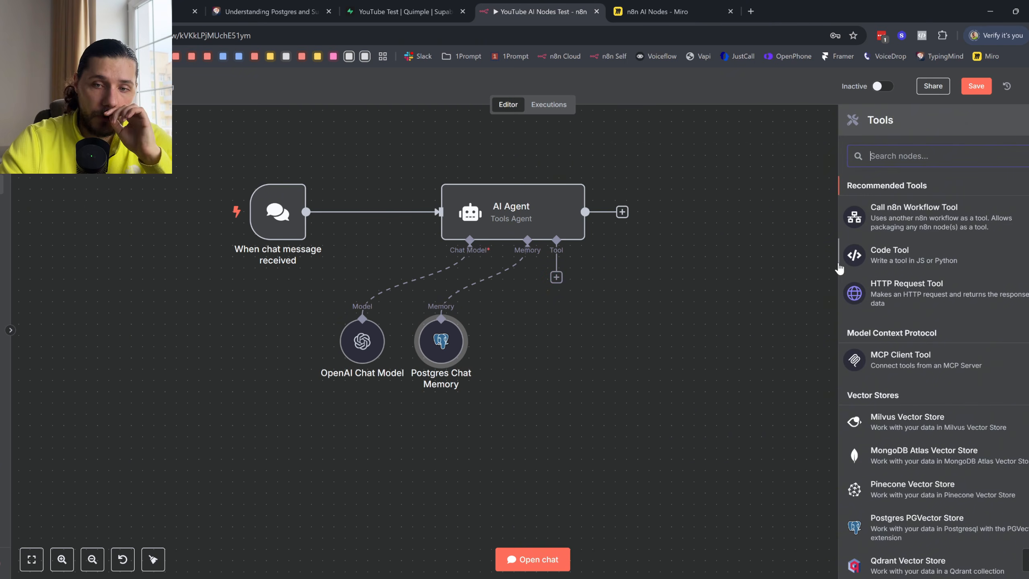
scroll(969, 288, "down", 6)
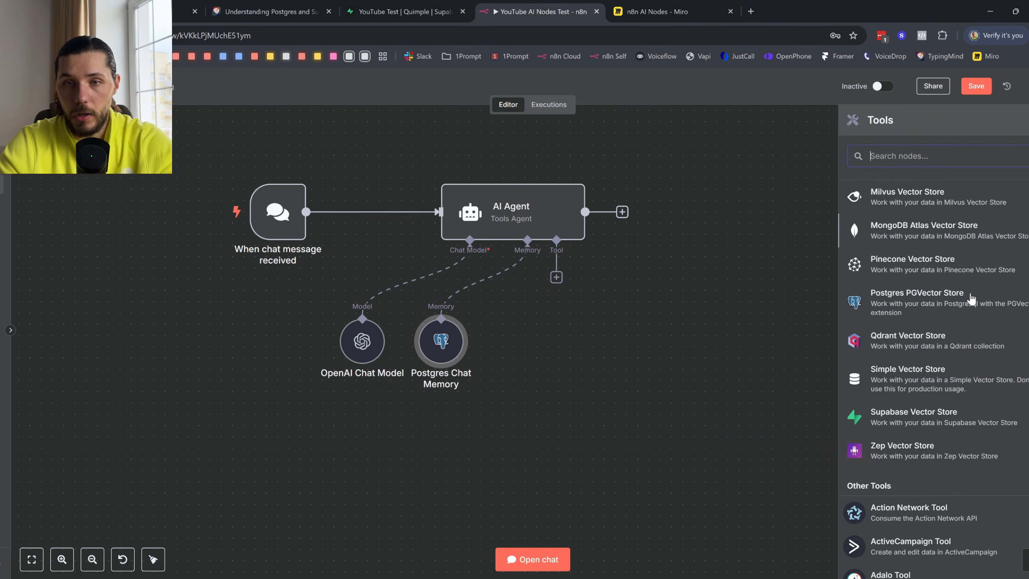
scroll(858, 223, "up", 2)
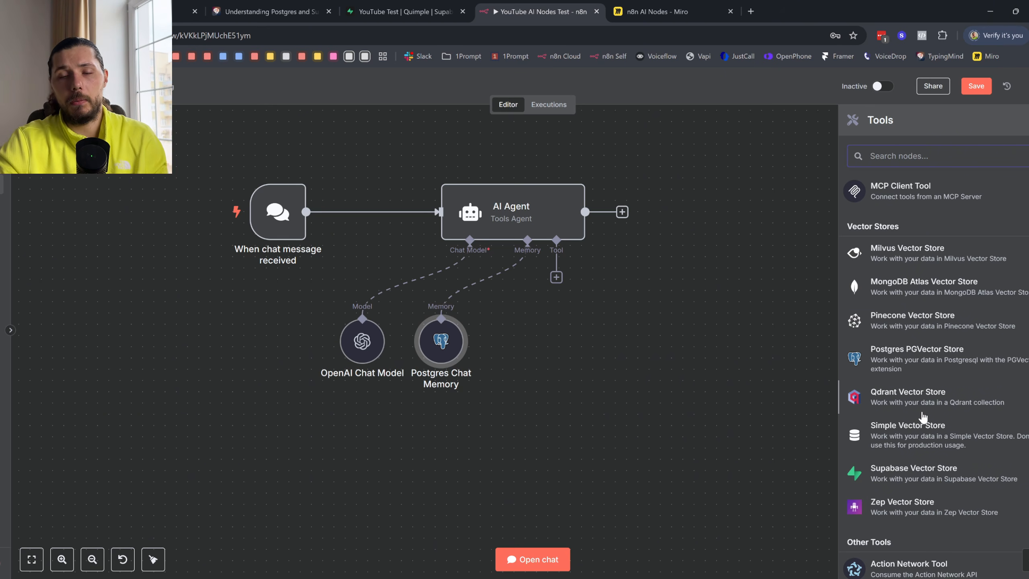
left_click(936, 478)
key("Escape")
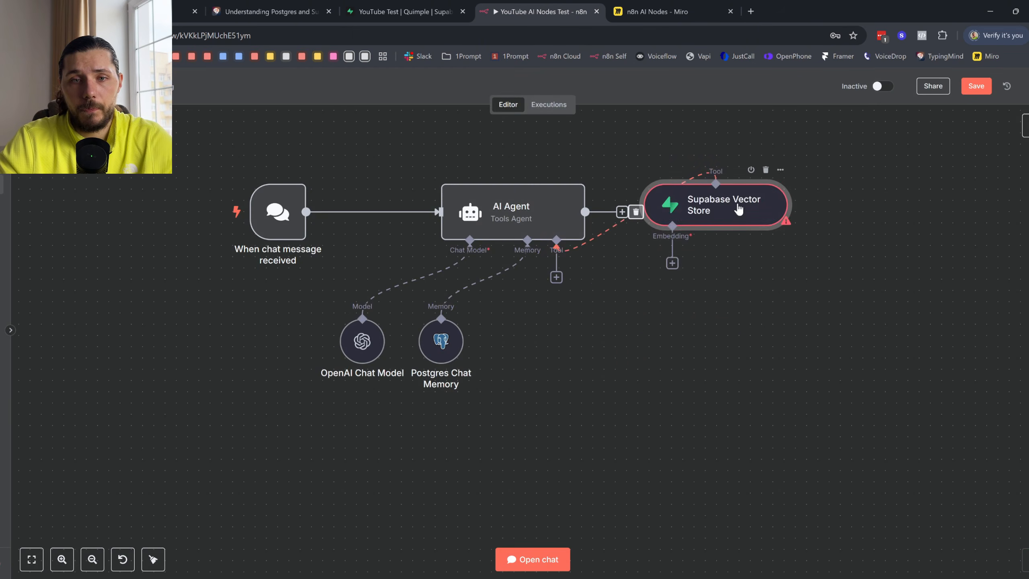
left_click_drag(659, 348, 648, 348)
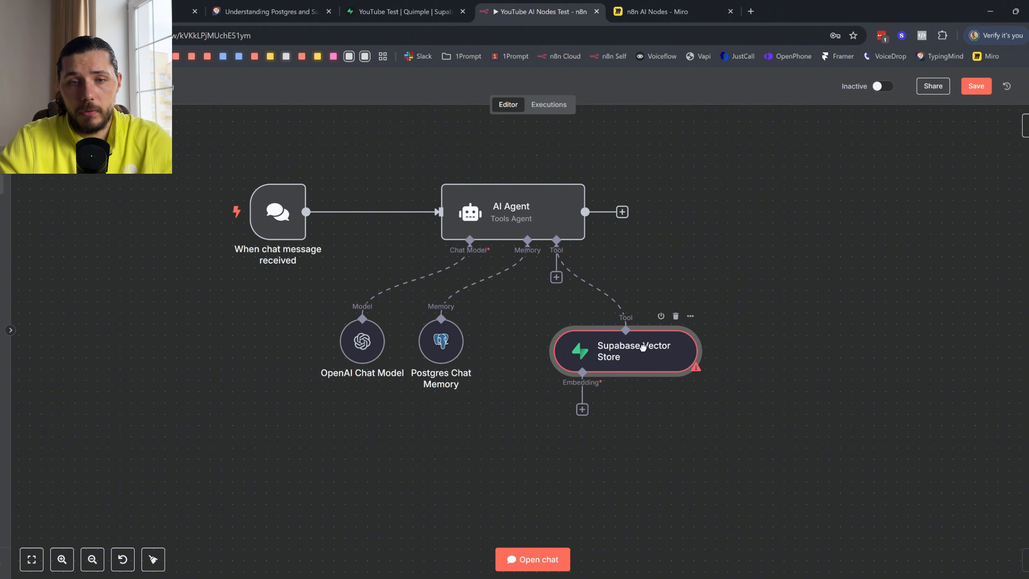
- Open the Supabase Vector Store node's settings and start creating a new Supabase API credential
double_click(649, 352)
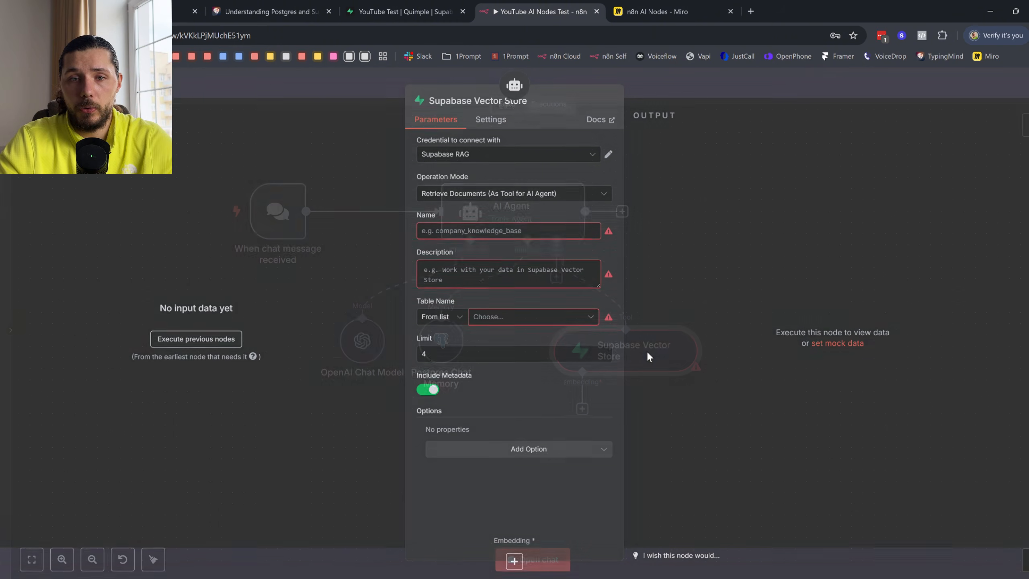
left_click(486, 155)
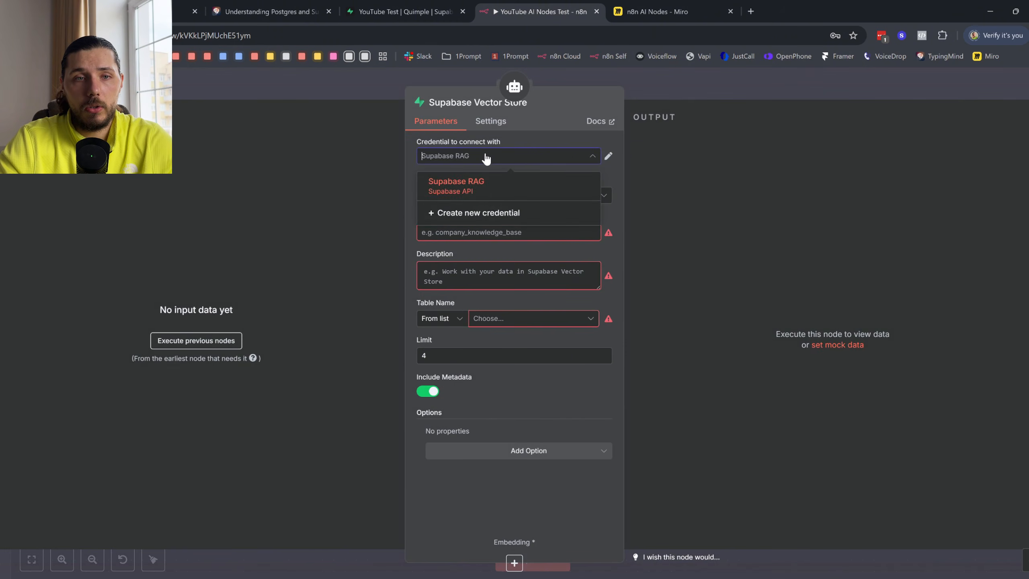
left_click(486, 214)
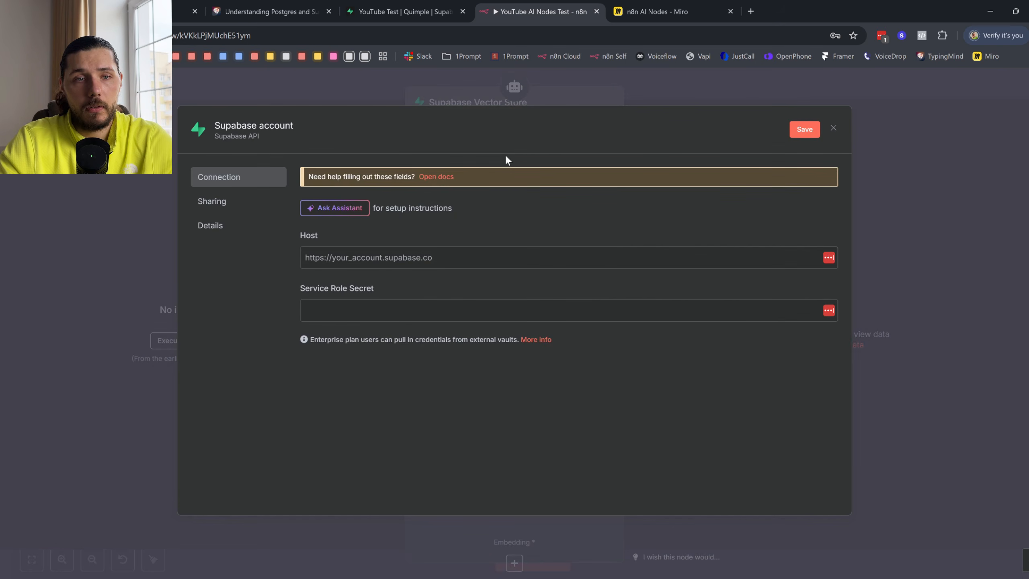
left_click(835, 129)
left_click(482, 158)
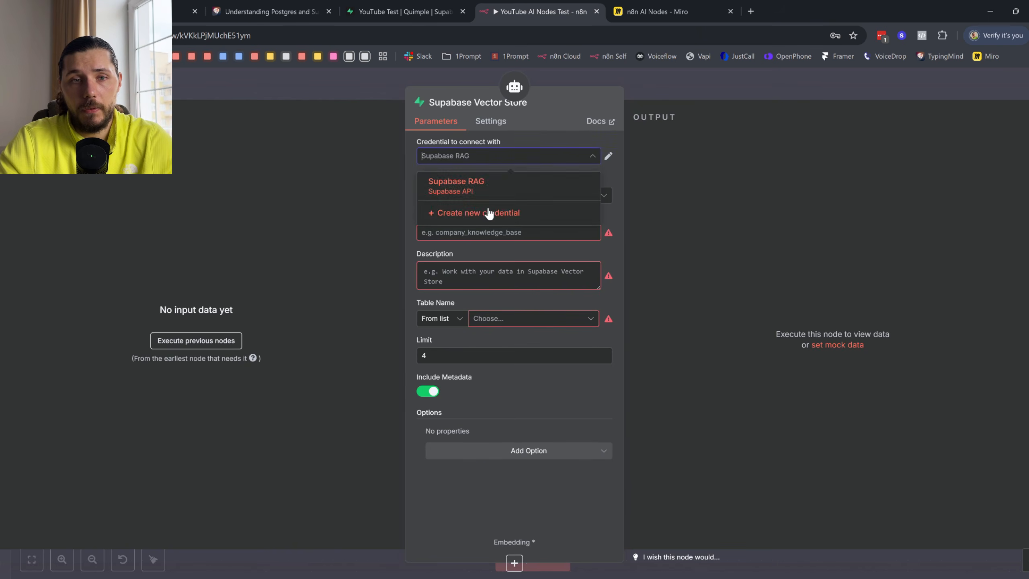
left_click(491, 209)
- Switch to Supabase, open the project's Data API settings and highlight the Project API Keys heading and the service_role secret label
left_click(384, 11)
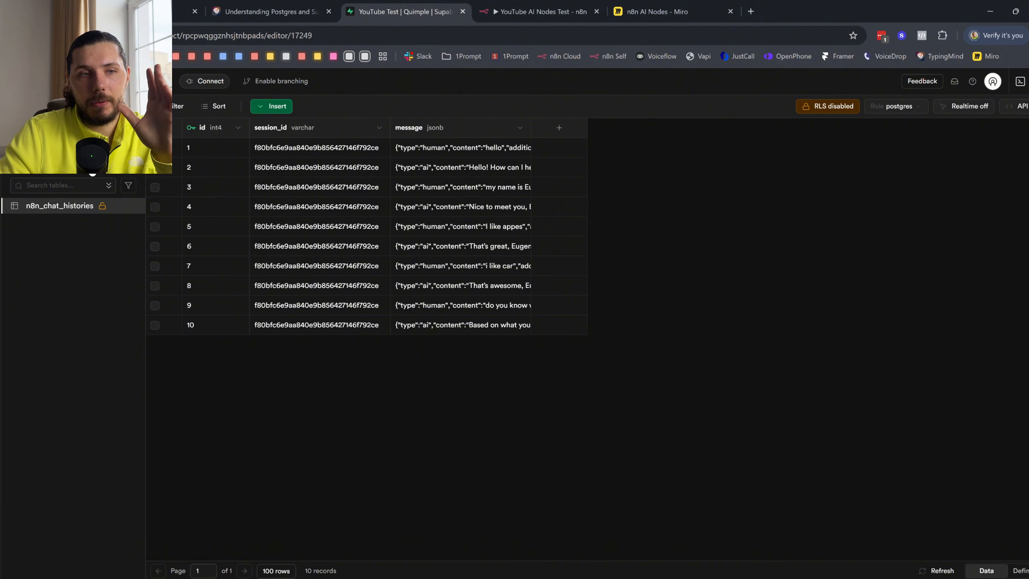
mouse_move(2, 178)
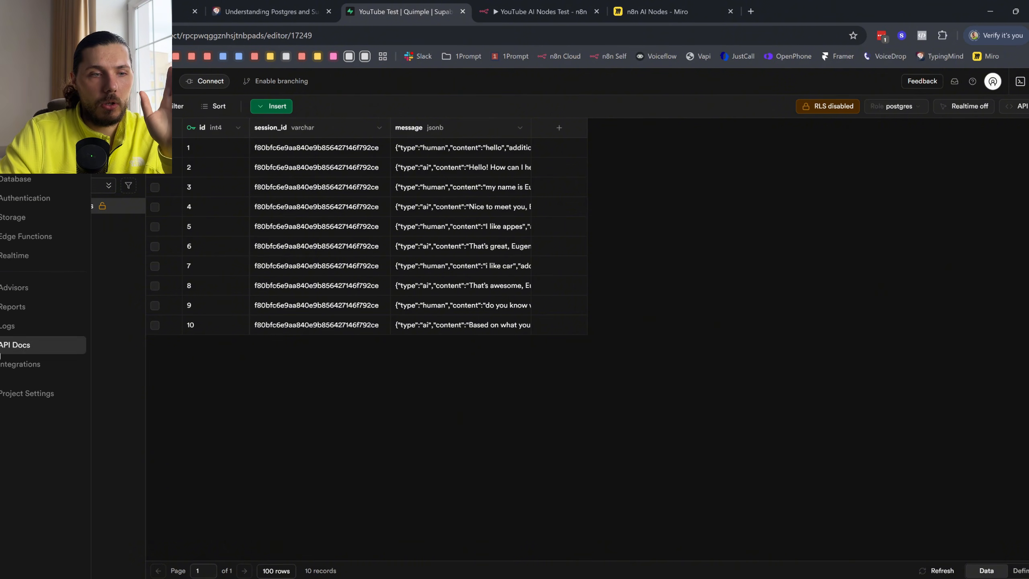
left_click(3, 393)
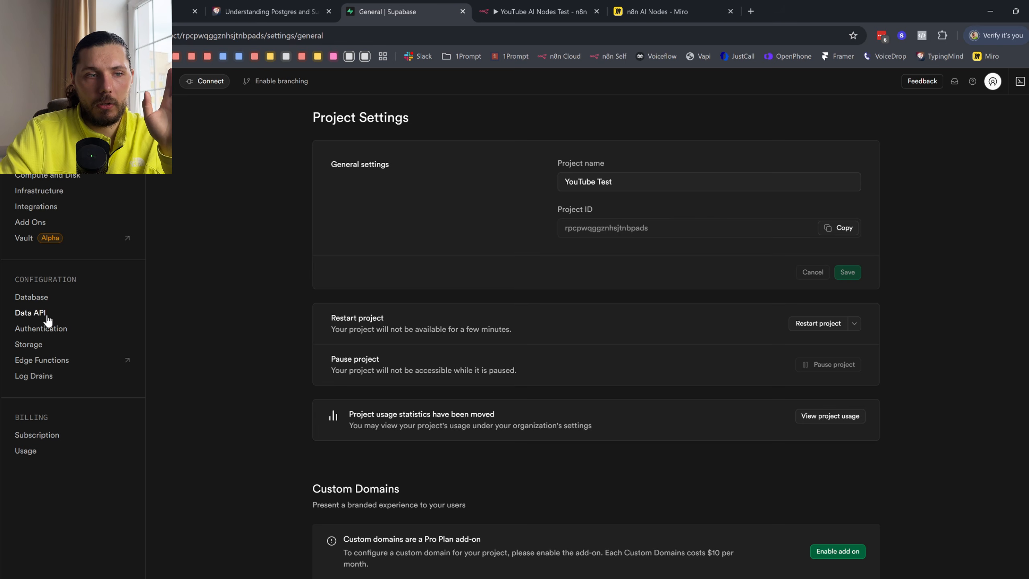
left_click(48, 321)
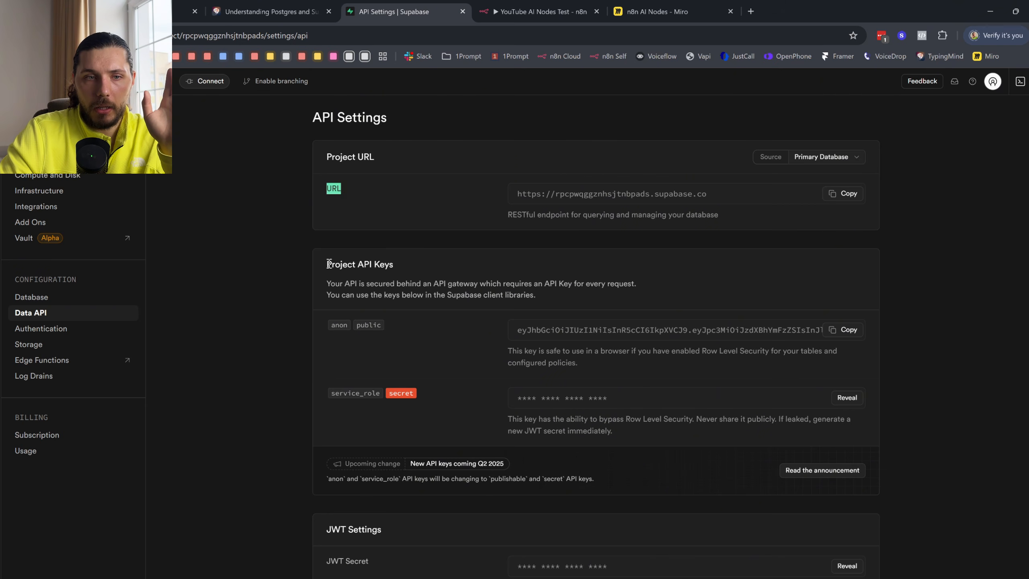
left_click_drag(328, 264, 385, 266)
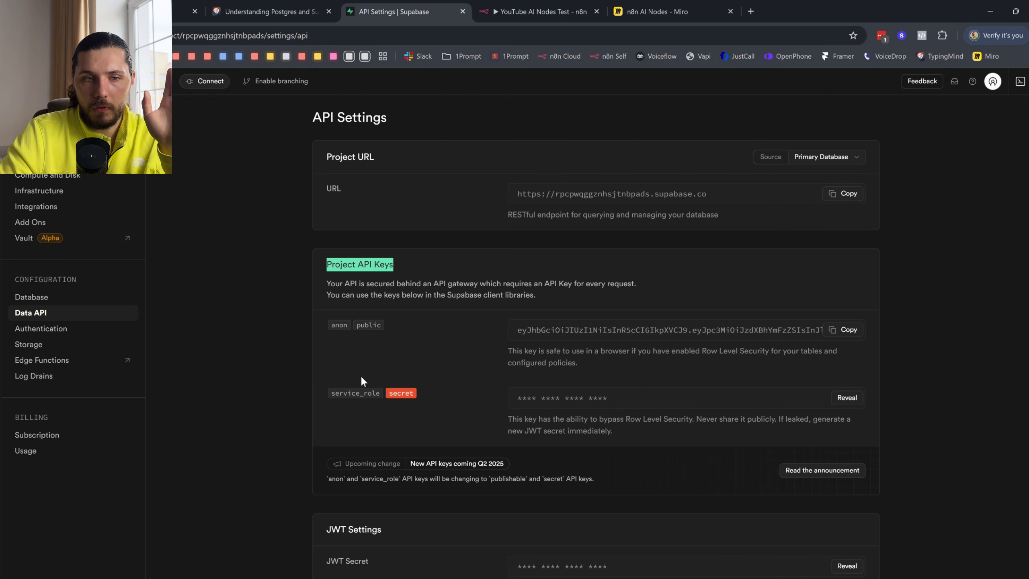
left_click_drag(330, 393, 344, 393)
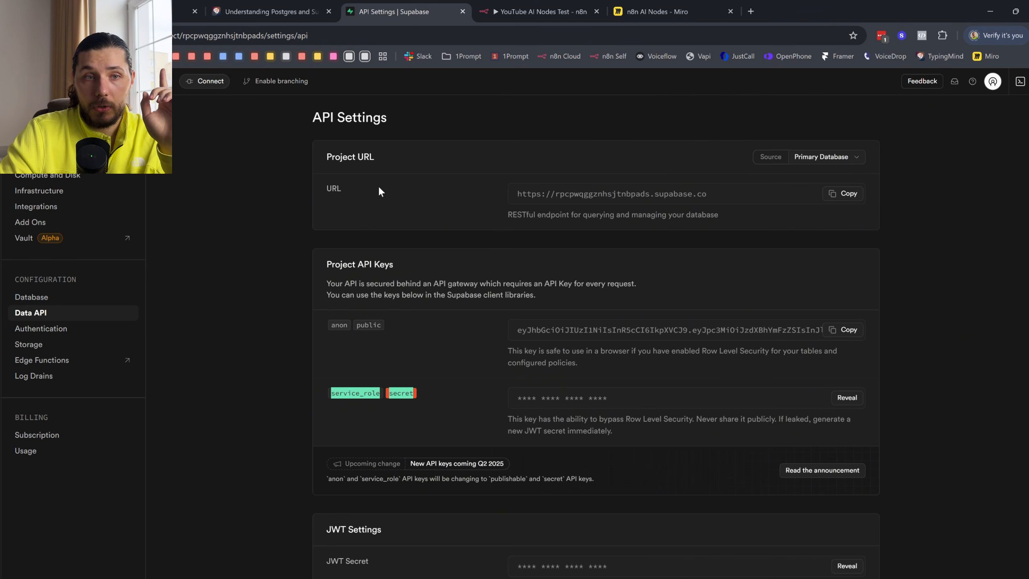
left_click_drag(322, 189, 615, 215)
left_click(848, 195)
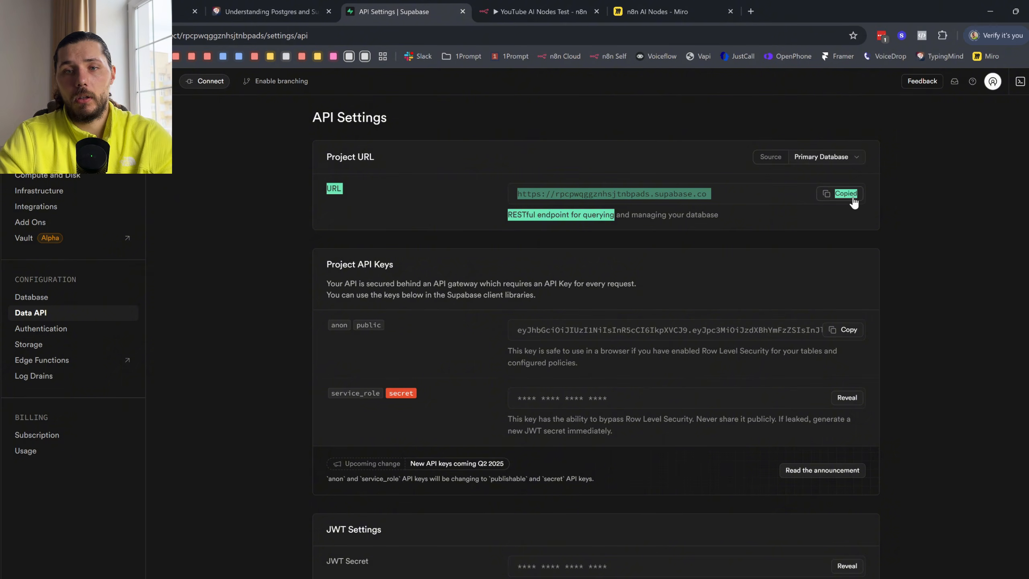
left_click(578, 5)
left_click(357, 259)
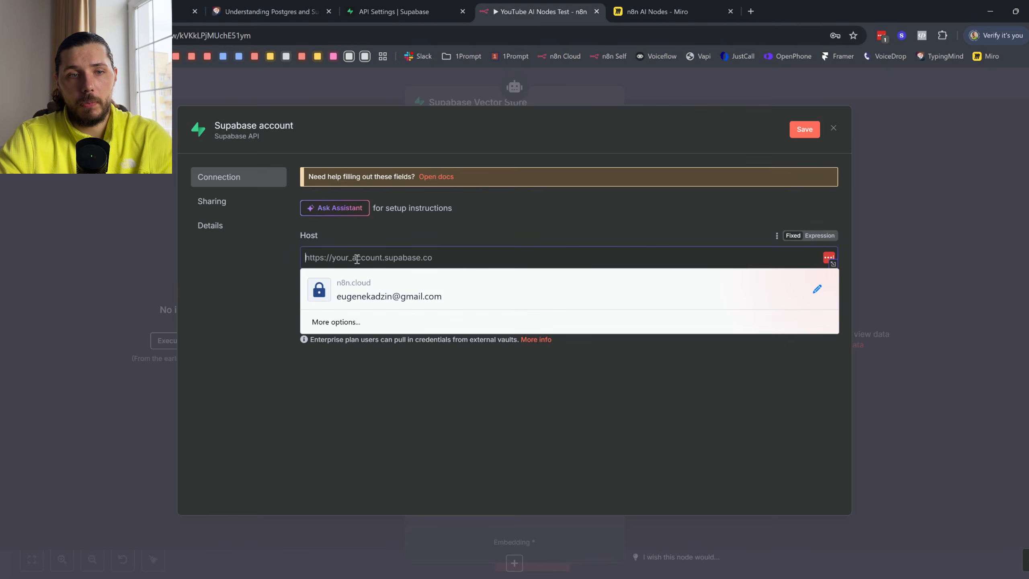
type("https://rpcpwqggznhsjtnbpads.supabase.co")
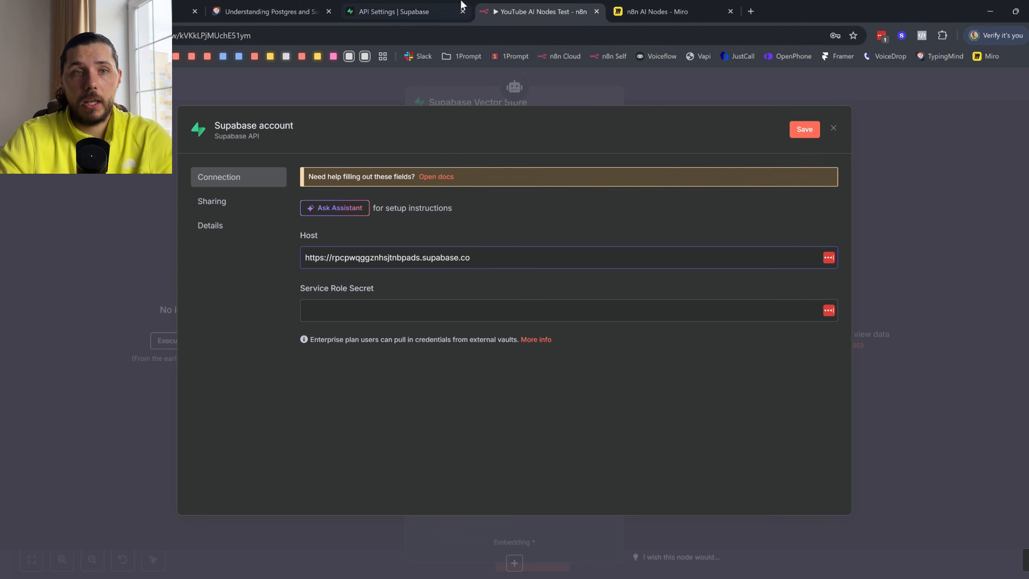
- Reveal and copy the service_role key in Supabase, paste it as the credential's Service Role Secret in n8n and save the credential
left_click(446, 11)
left_click(847, 398)
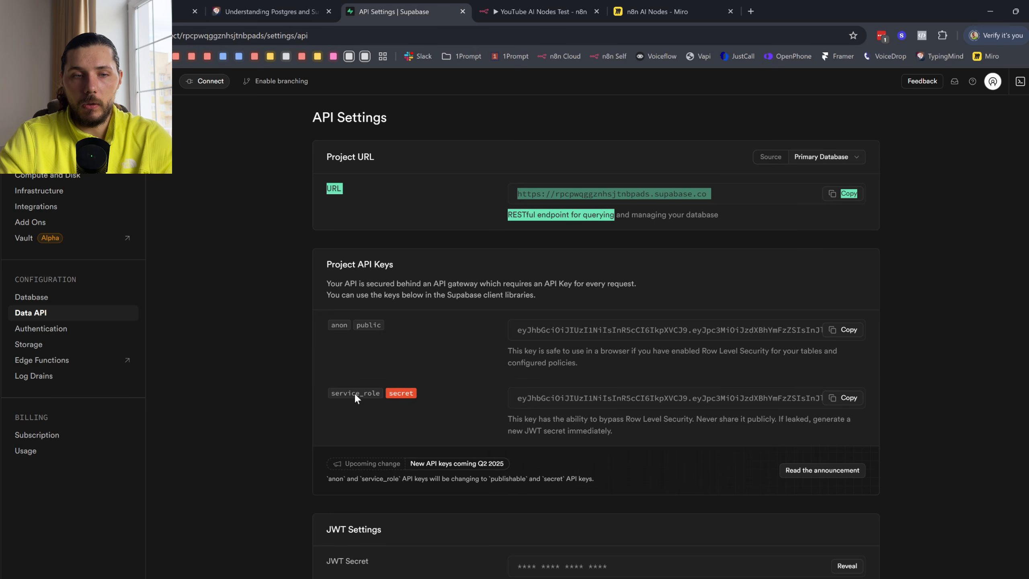
left_click(851, 401)
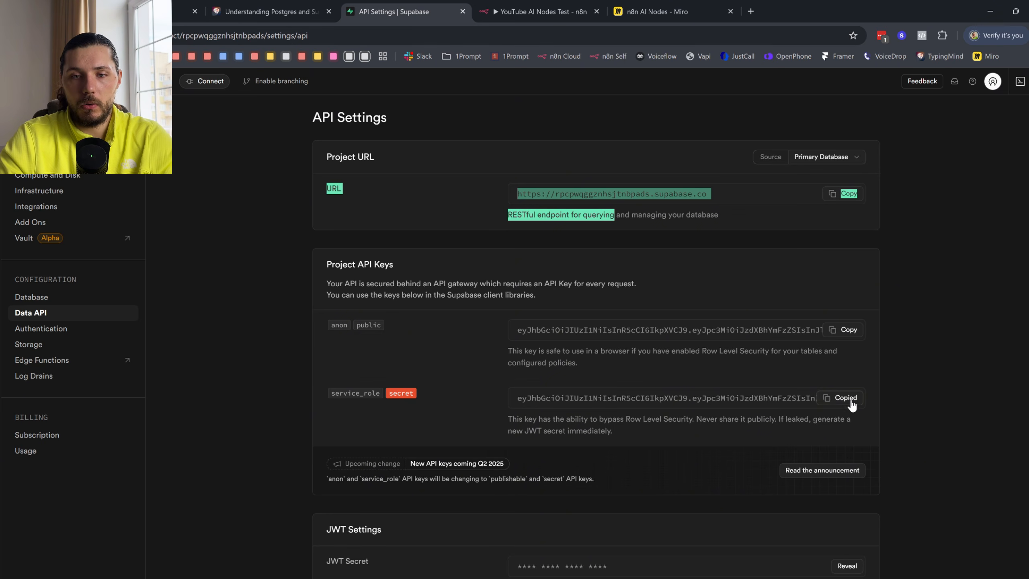
left_click(538, 11)
left_click(433, 321)
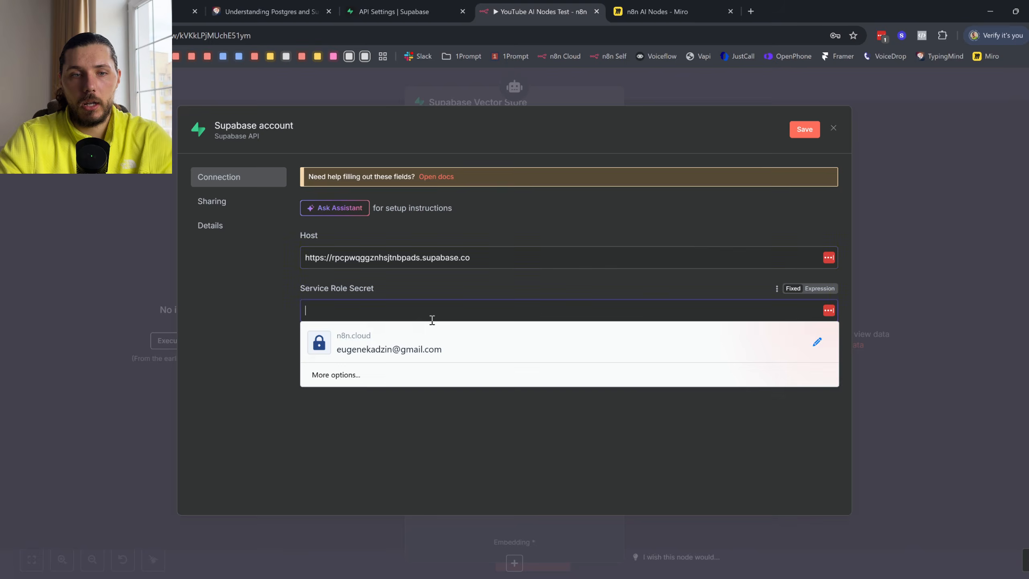
key("ctrl+v")
left_click(806, 132)
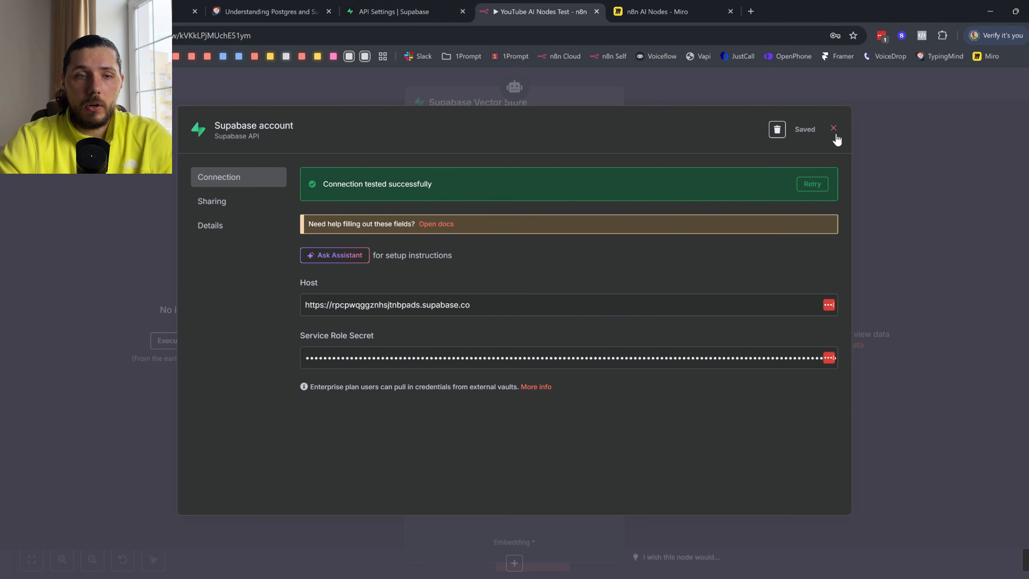
- Read the n8n documentation on generating Supabase credentials, then return to the workflow and close the credential
left_click(451, 225)
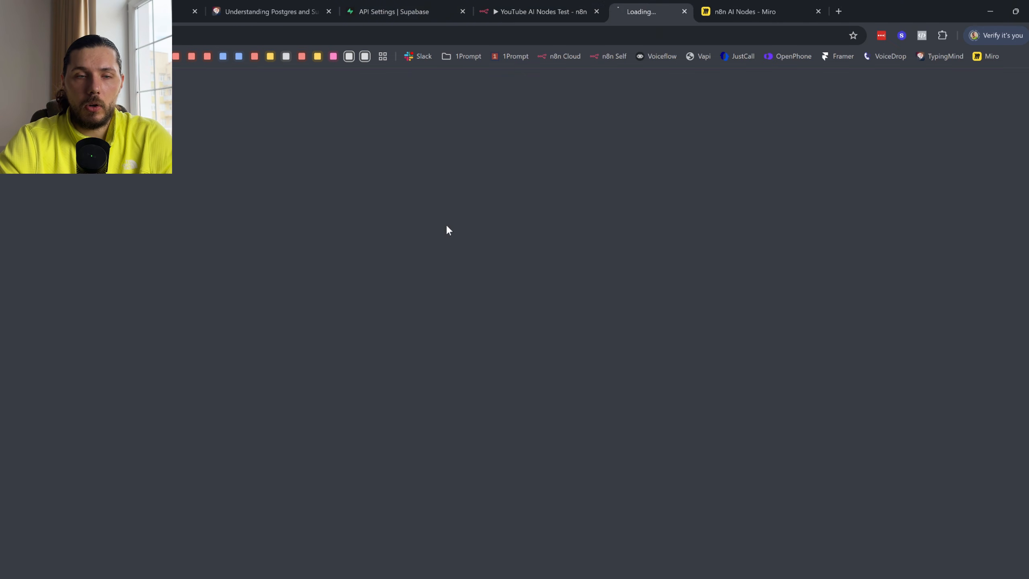
scroll(447, 226, "down", 10)
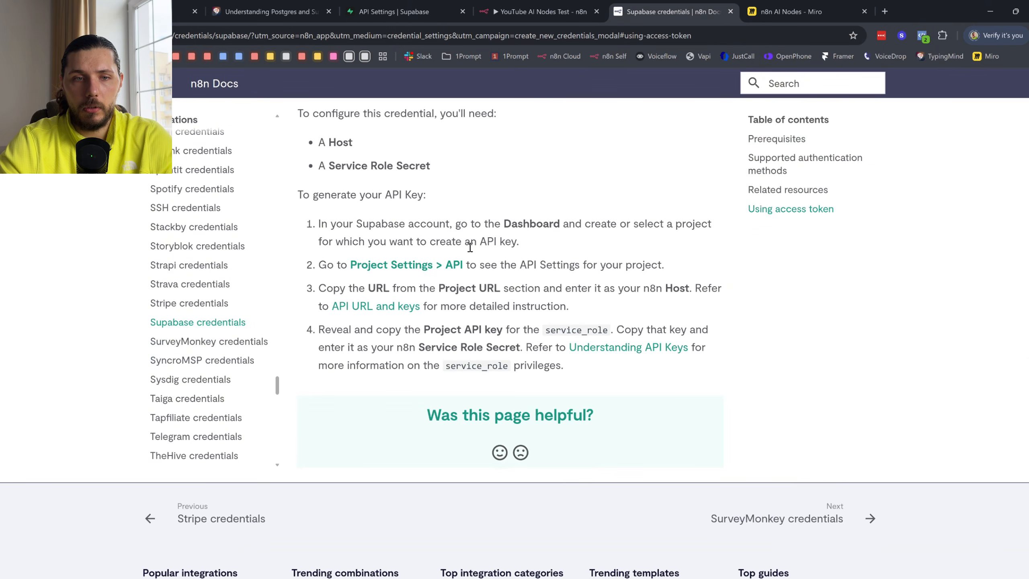
left_click_drag(657, 379, 452, 210)
scroll(496, 277, "up", 5)
scroll(374, 237, "up", 5)
left_click(452, 211)
left_click(538, 11)
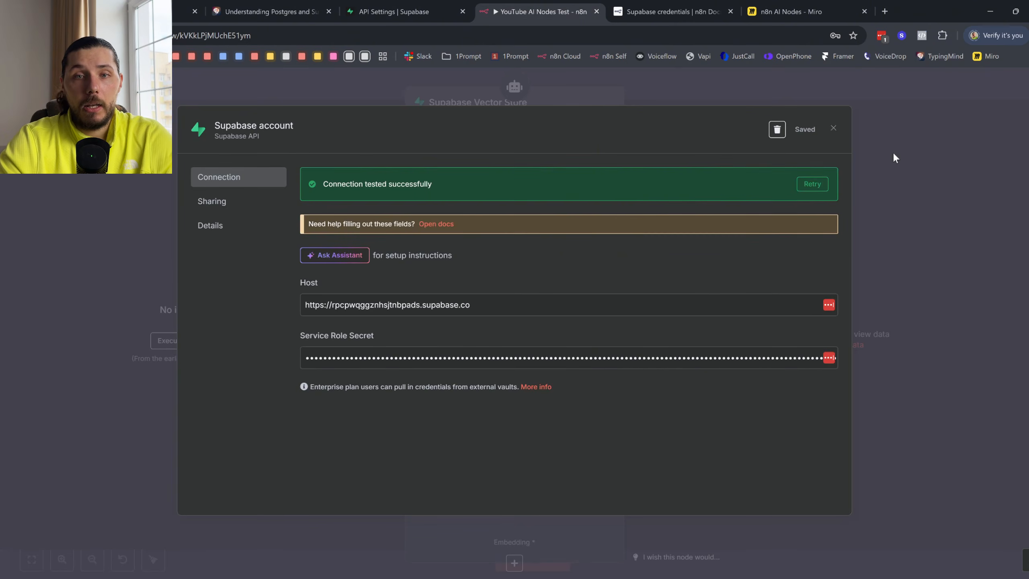
left_click(834, 129)
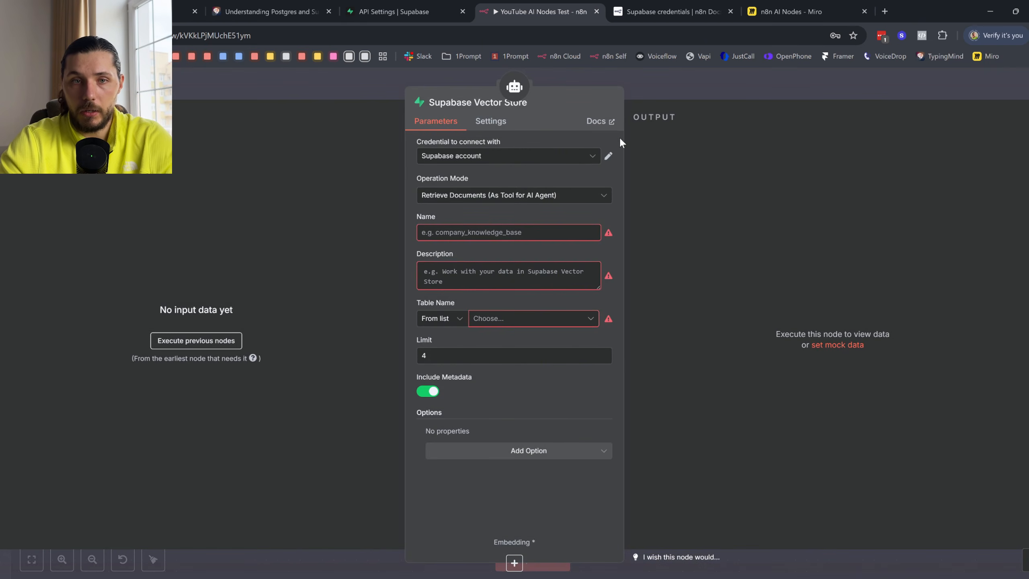
- Open the Supabase Vector Store node documentation and look through its usage patterns, operation modes and setup notes
left_click(601, 121)
left_click(796, 11)
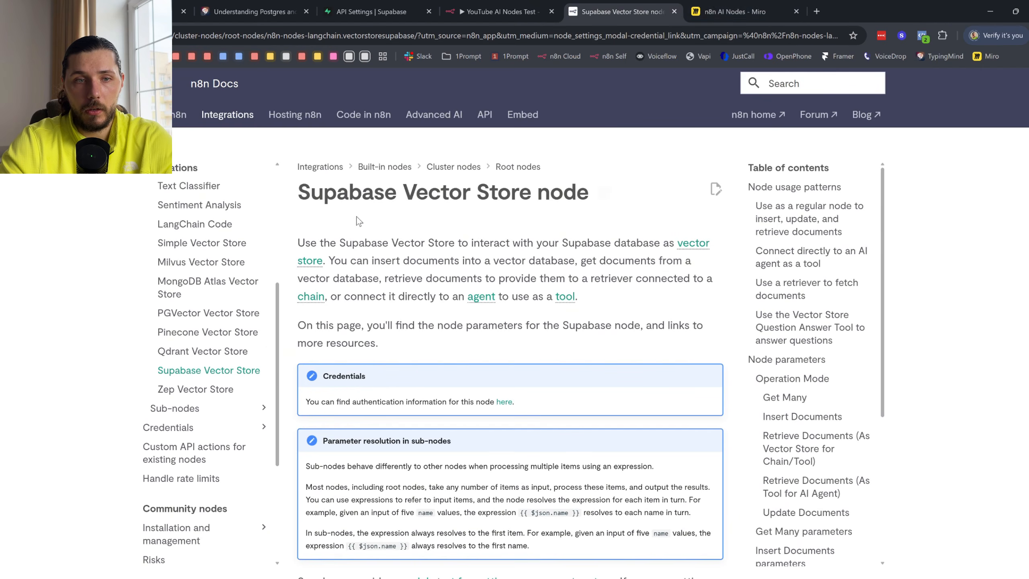
scroll(418, 195, "down", 10)
scroll(589, 233, "down", 5)
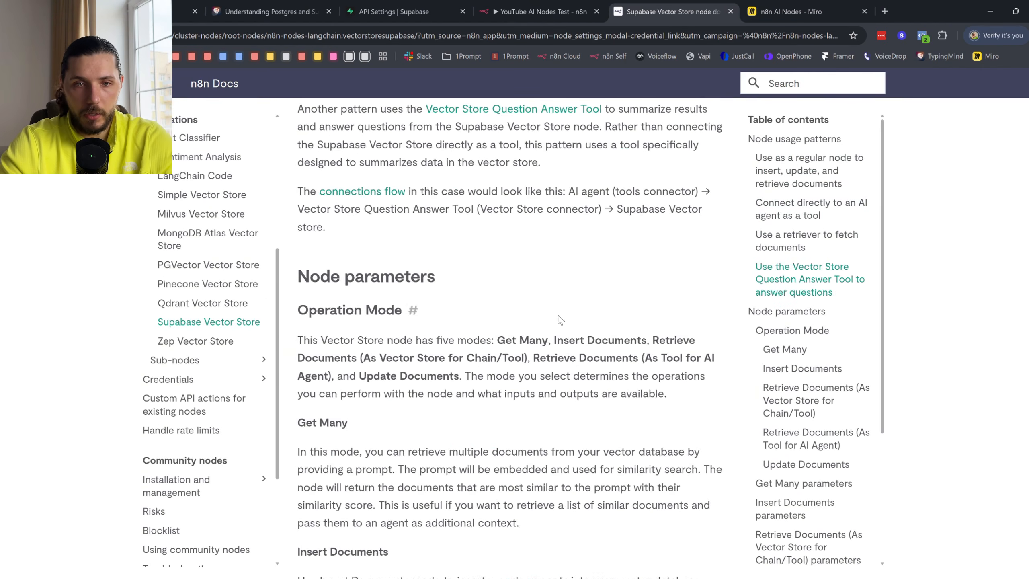
scroll(582, 308, "up", 15)
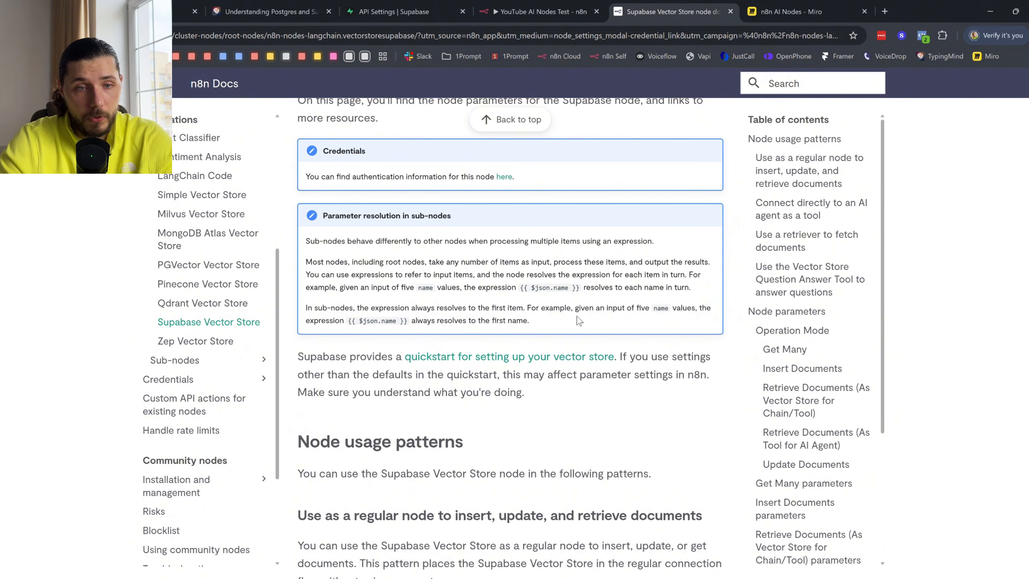
scroll(442, 363, "up", 5)
scroll(441, 362, "down", 5)
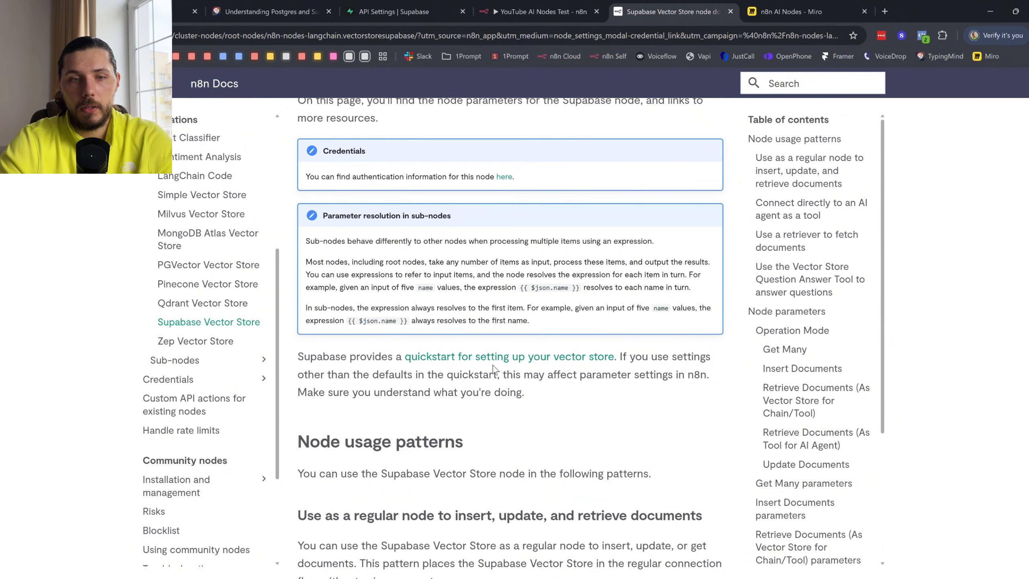
- Open the Supabase quickstart for setting up a vector store, review the database initialization SQL and copy the script
left_click(533, 364)
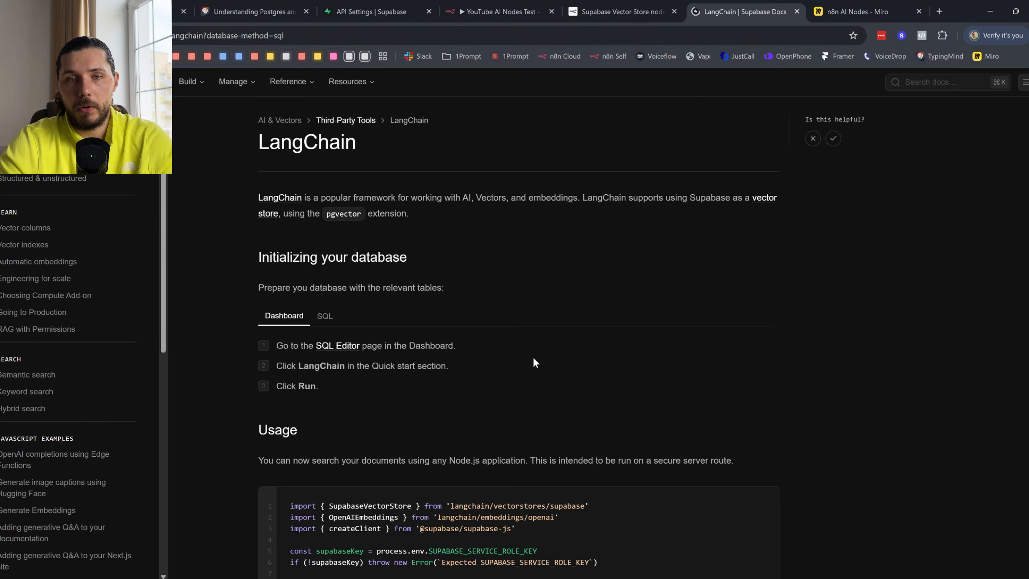
scroll(554, 259, "down", 6)
scroll(556, 265, "up", 5)
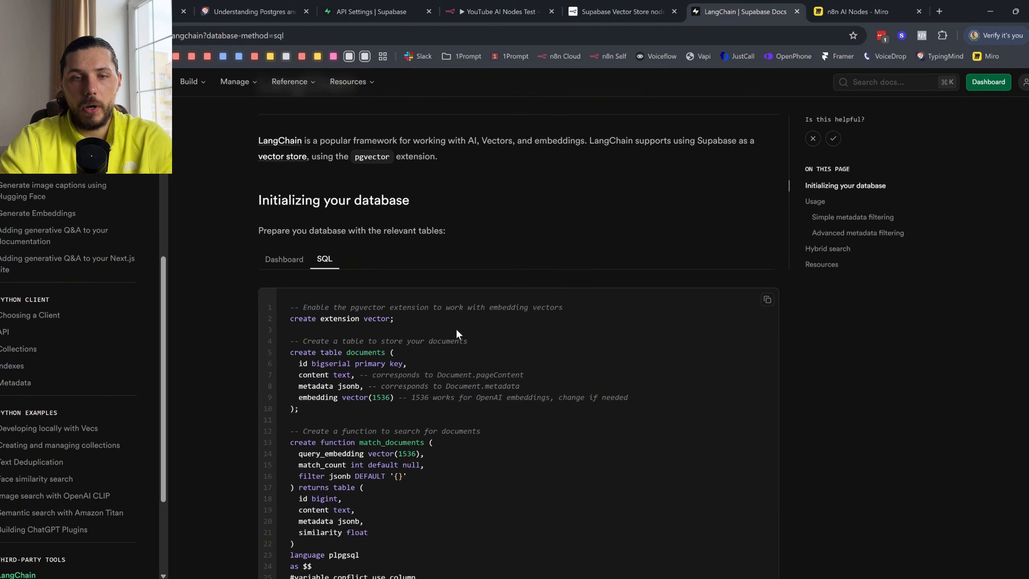
scroll(321, 270, "down", 1)
left_click_drag(291, 250, 412, 373)
scroll(401, 362, "down", 5)
scroll(416, 375, "up", 3)
scroll(417, 379, "up", 3)
left_click(417, 379)
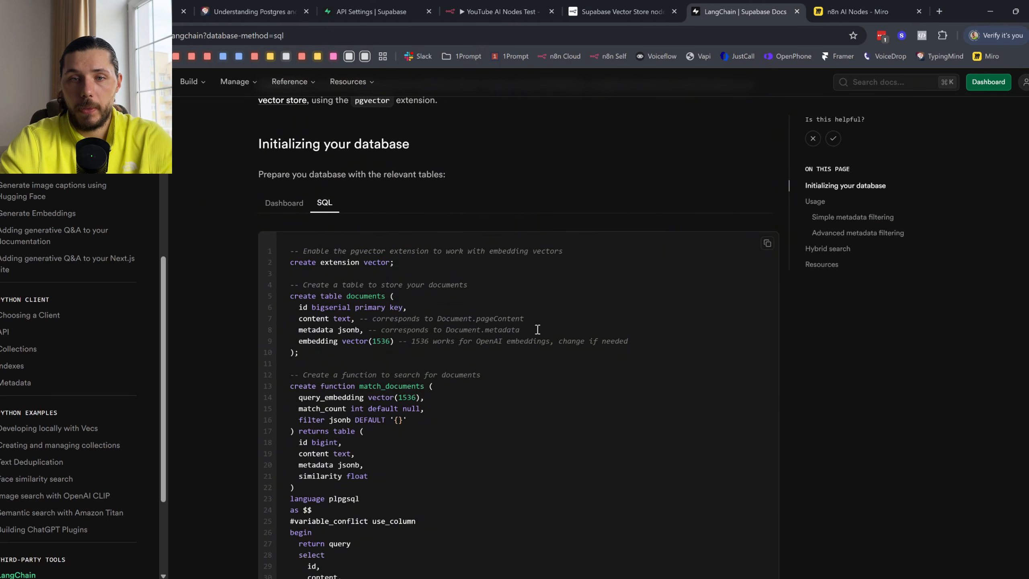
left_click(767, 245)
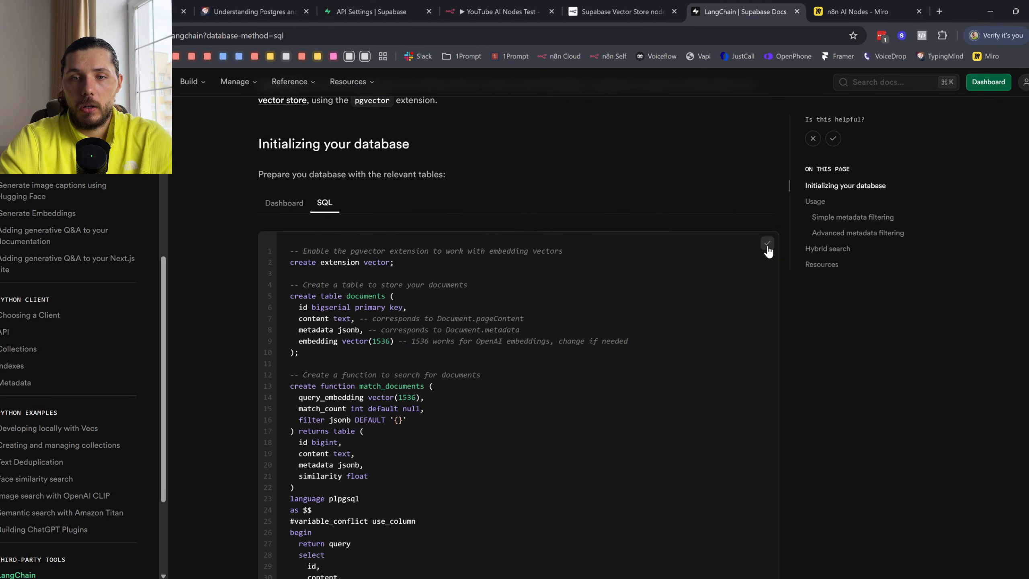
- Run the copied vector store script as a new SQL query in the Supabase project, then open the documents table
left_click(356, 5)
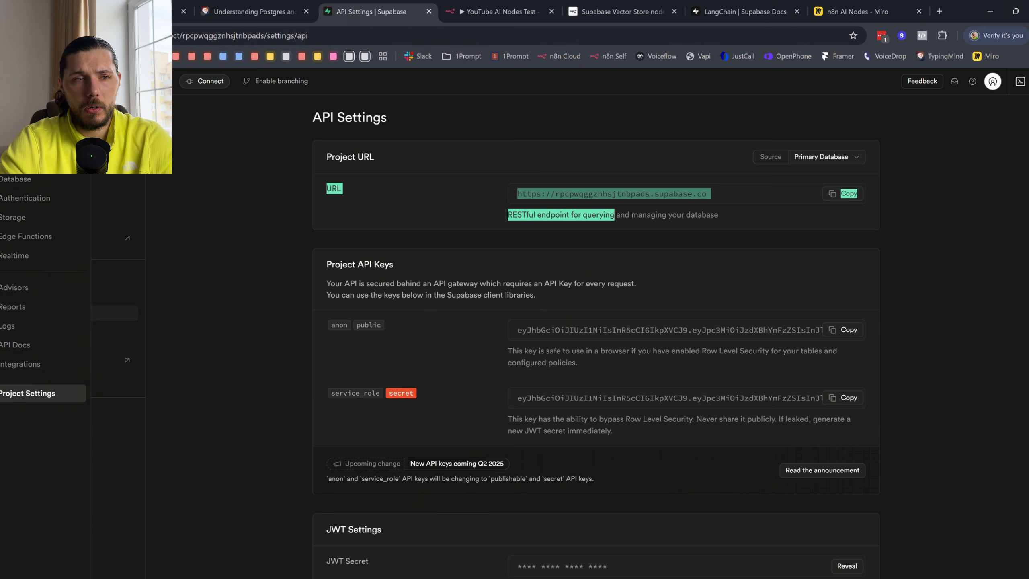
left_click(16, 146)
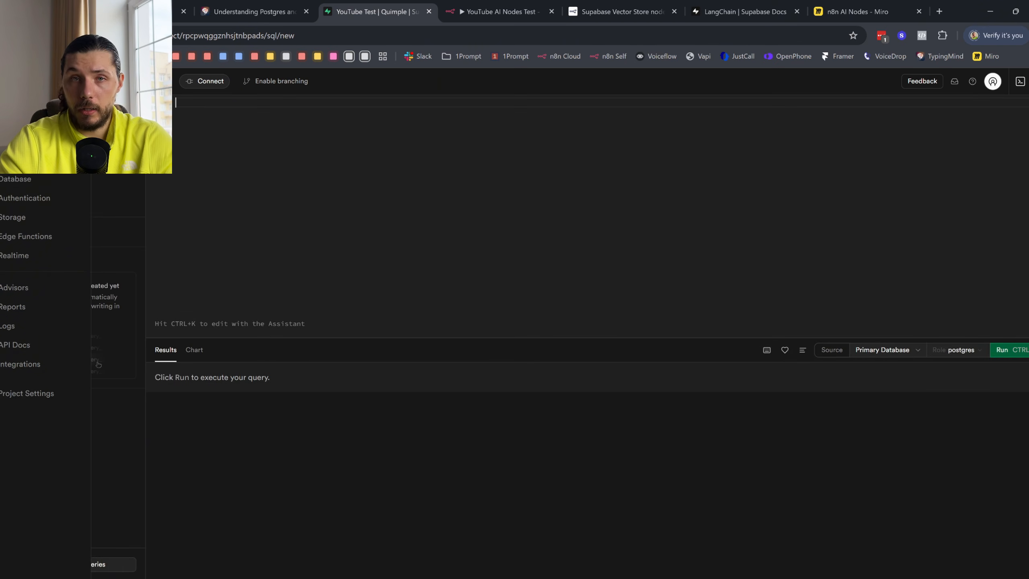
key("ctrl+v")
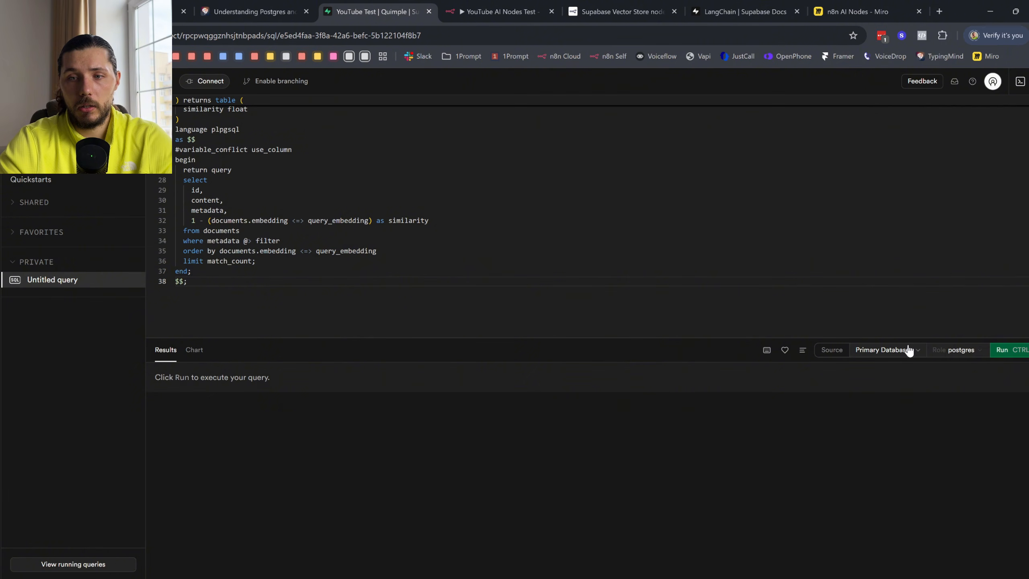
left_click(1017, 350)
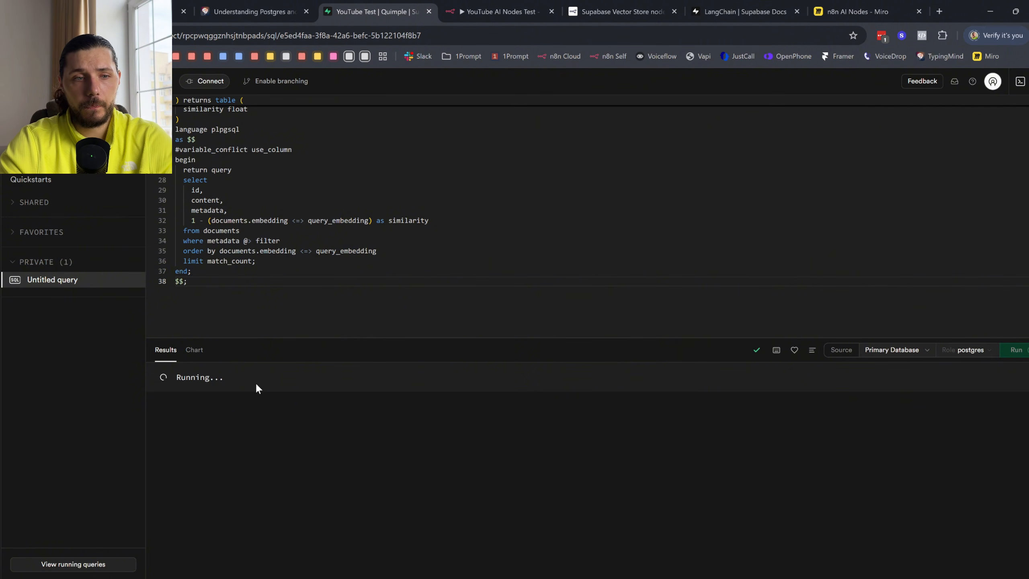
left_click_drag(164, 369, 276, 372)
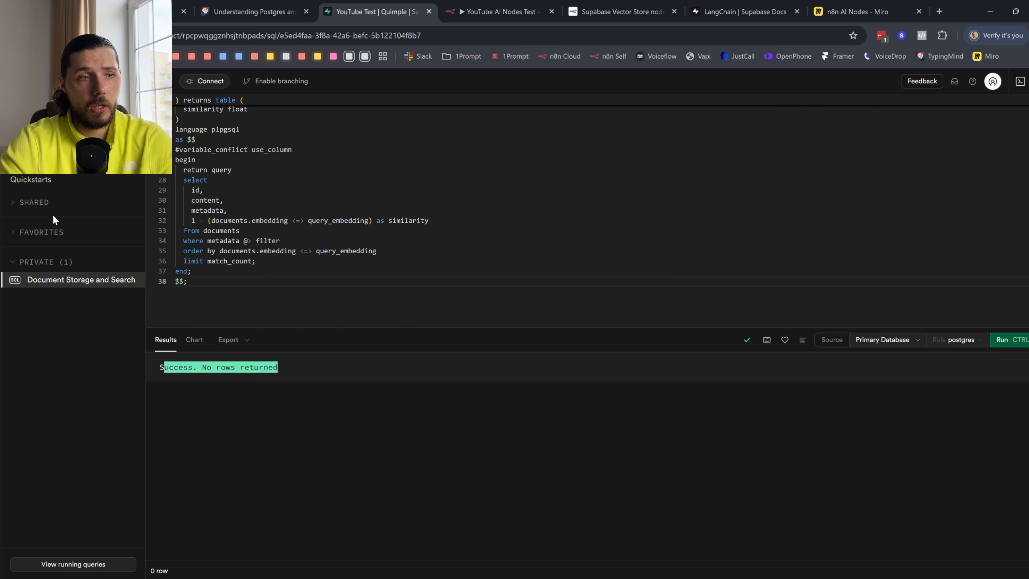
left_click(12, 179)
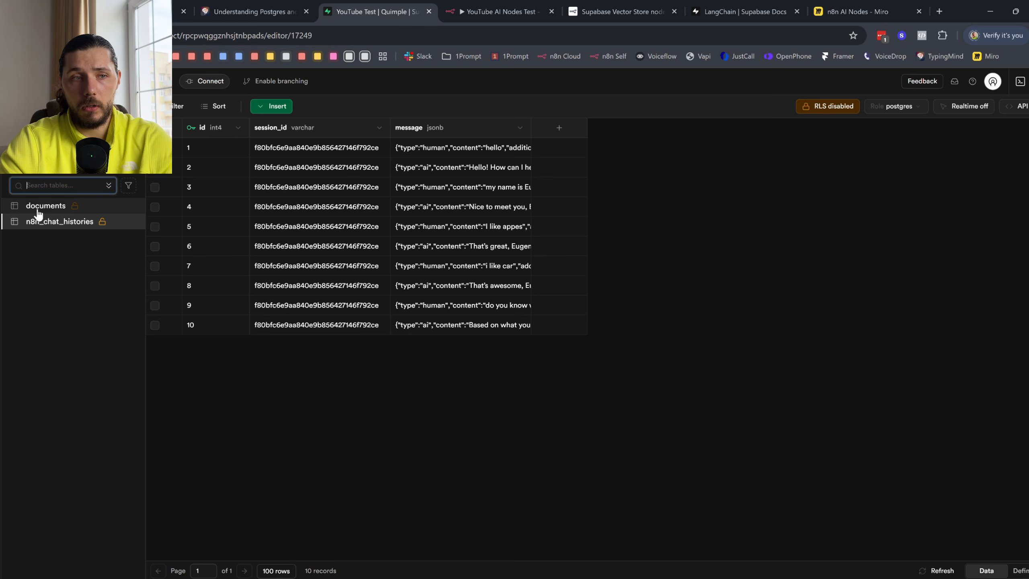
left_click(53, 207)
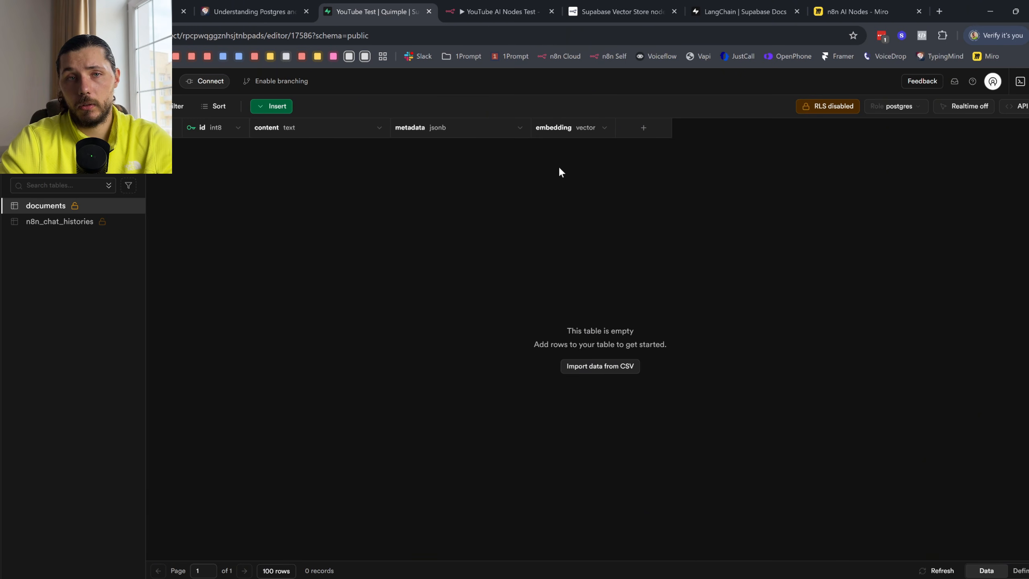
- Close the Supabase Vector Store and LangChain documentation pages and return to the n8n workflow
left_click(663, 6)
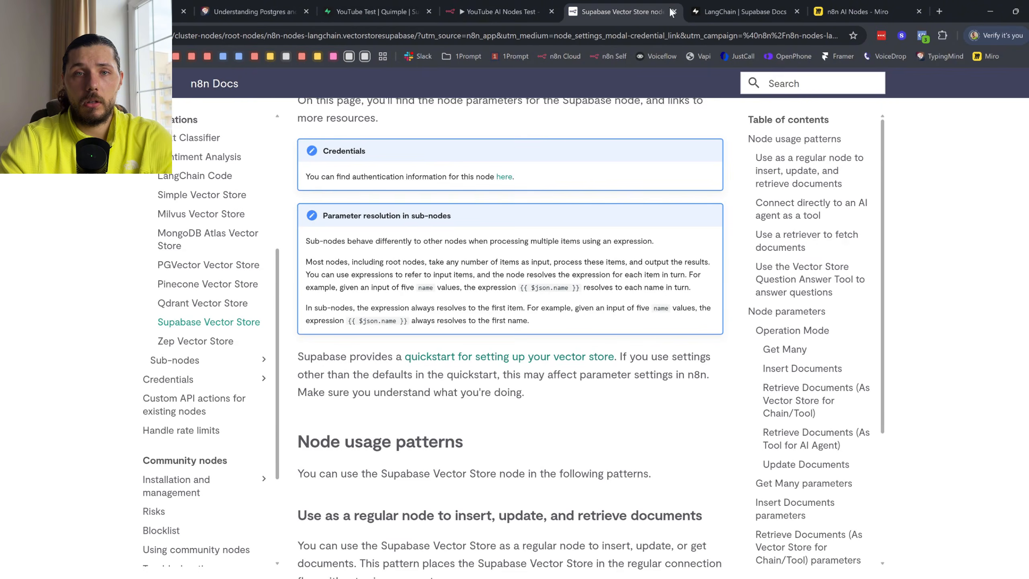
left_click(674, 11)
left_click(674, 11)
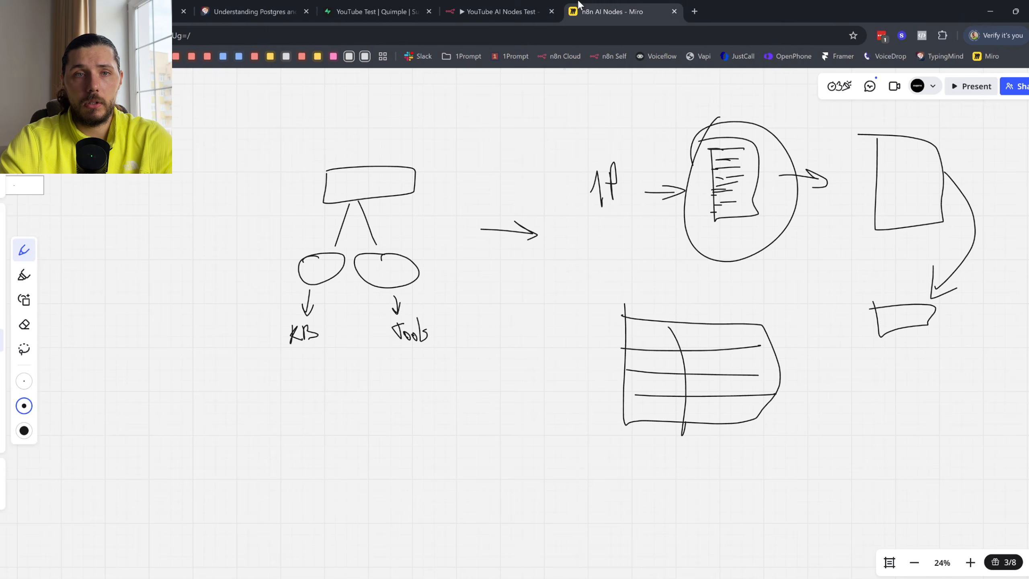
left_click(508, 10)
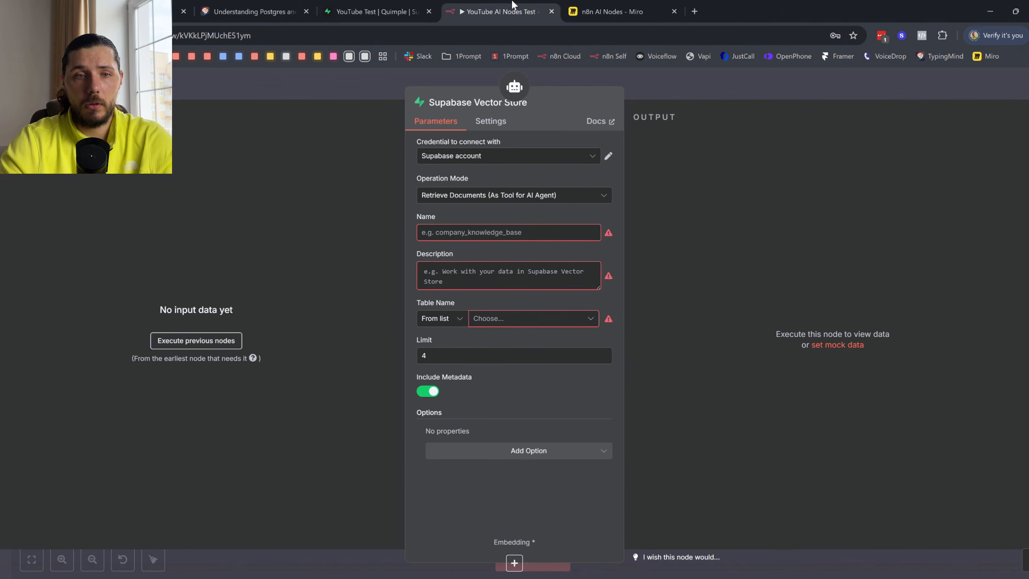
- Choose the Supabase account credential for the Supabase Vector Store node and review its available operation modes
left_click(470, 156)
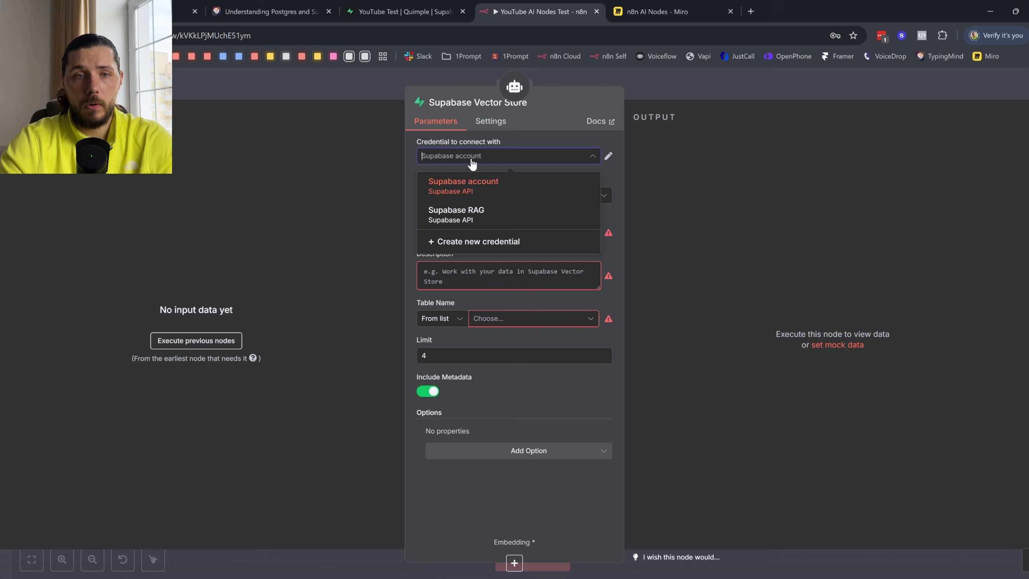
left_click(490, 187)
left_click(469, 200)
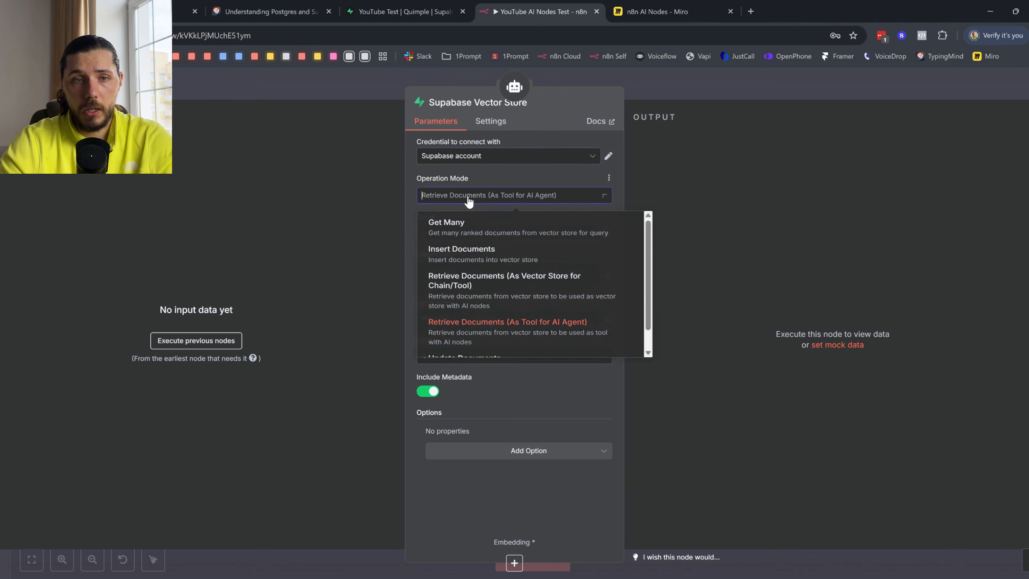
scroll(492, 283, "down", 1)
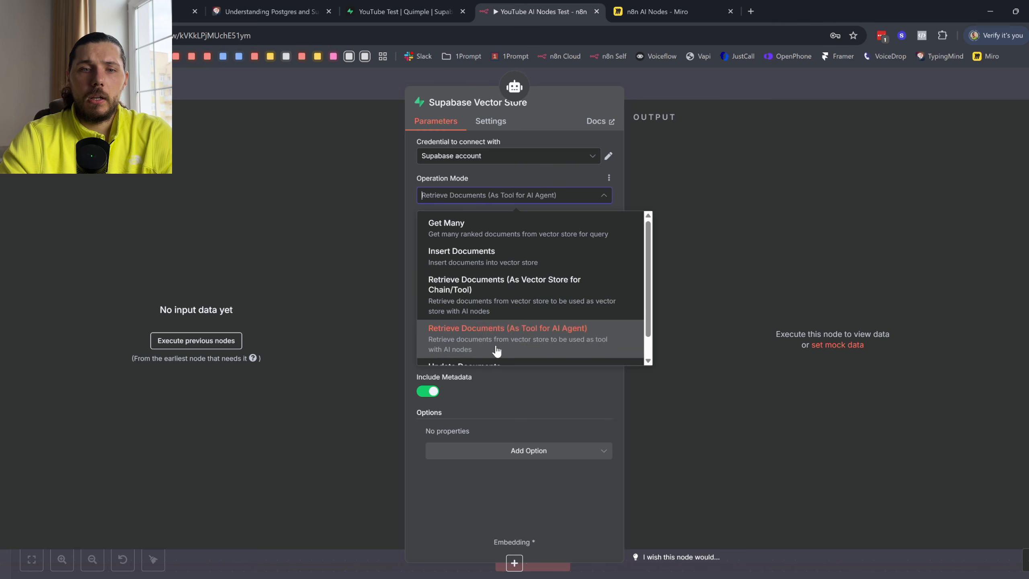
scroll(516, 257, "up", 1)
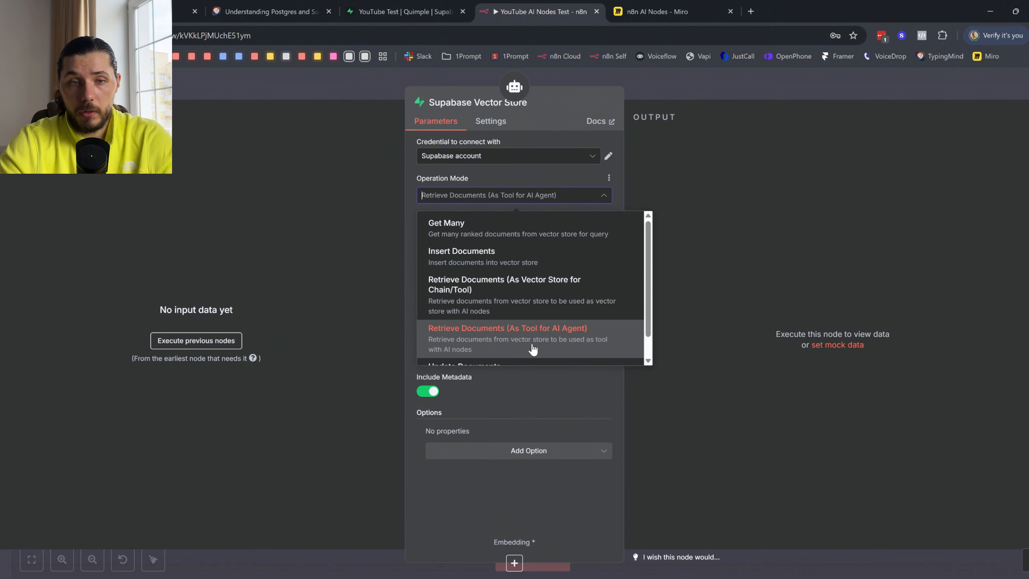
- Set the vector store to Retrieve Documents (As Tool for AI Agent) mode and name the tool knowledgebase_tool
scroll(572, 340, "down", 1)
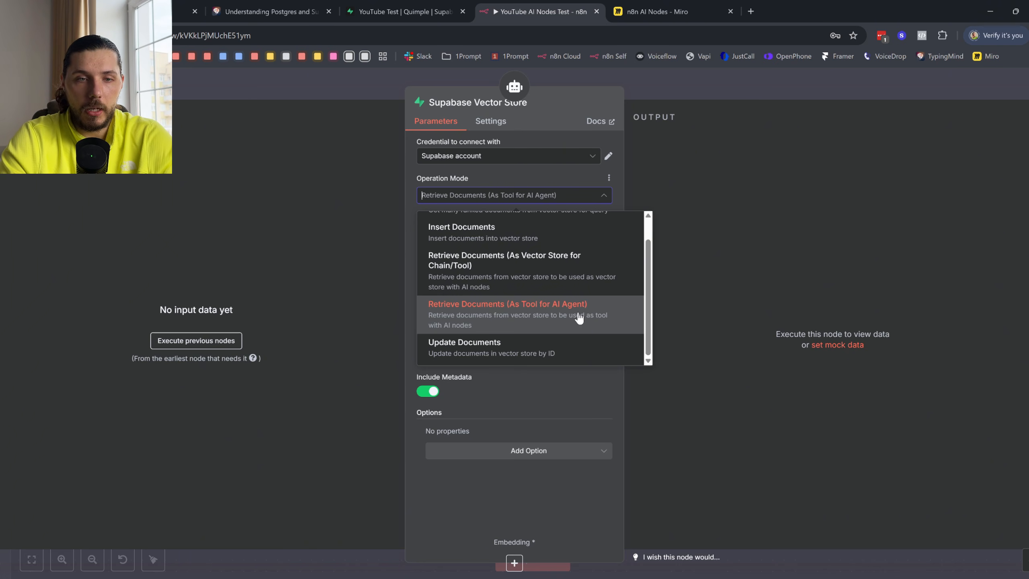
left_click(579, 318)
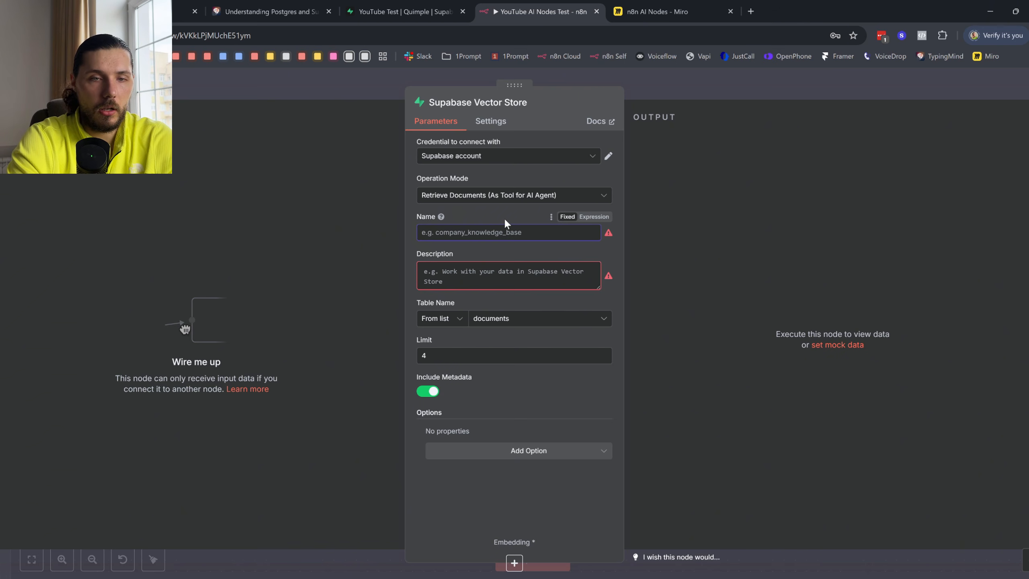
type("knowledg")
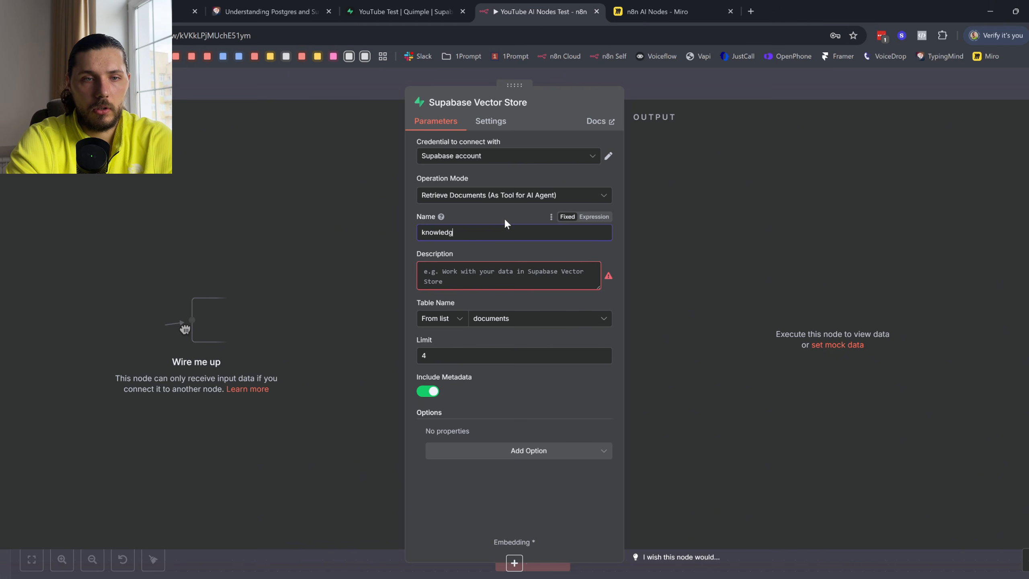
type("ebase_too")
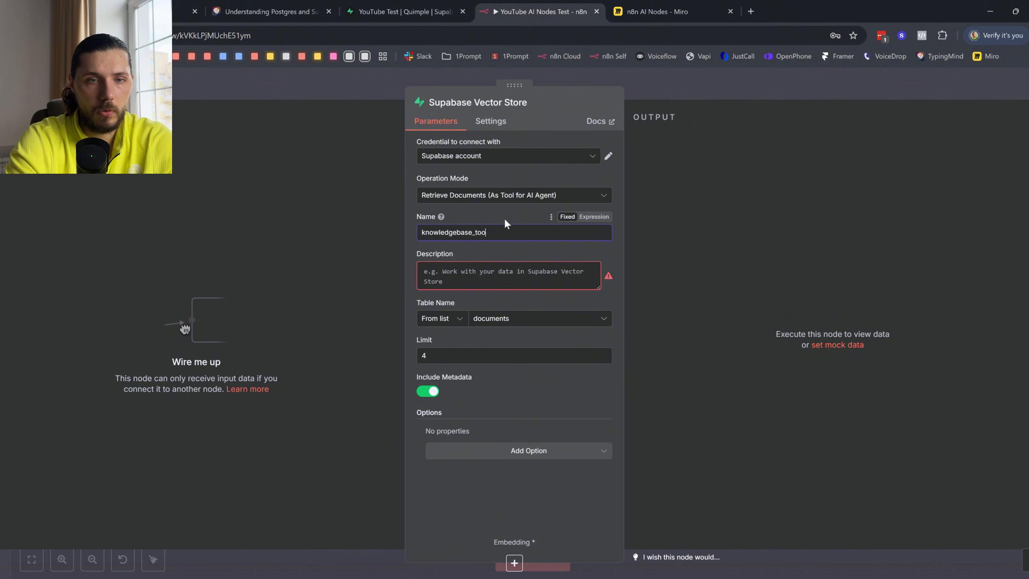
type("l")
- Enter the tool description "Run this tool when you need to get information from our knowledgebase"
left_click(487, 272)
type("u")
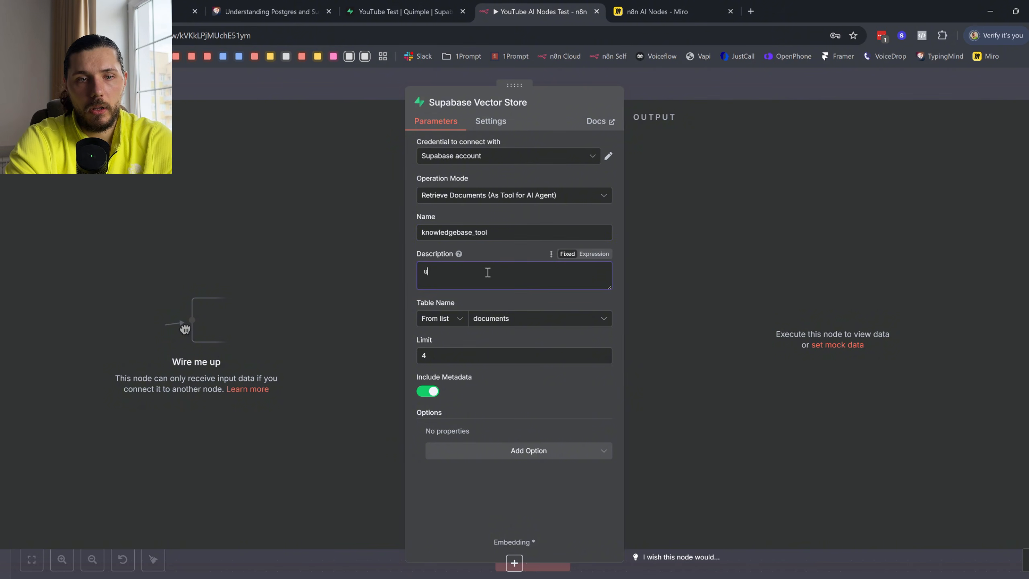
type("Ru")
key("BackSpace")
key("BackSpace")
key("BackSpace")
type("Run this tool when you ne")
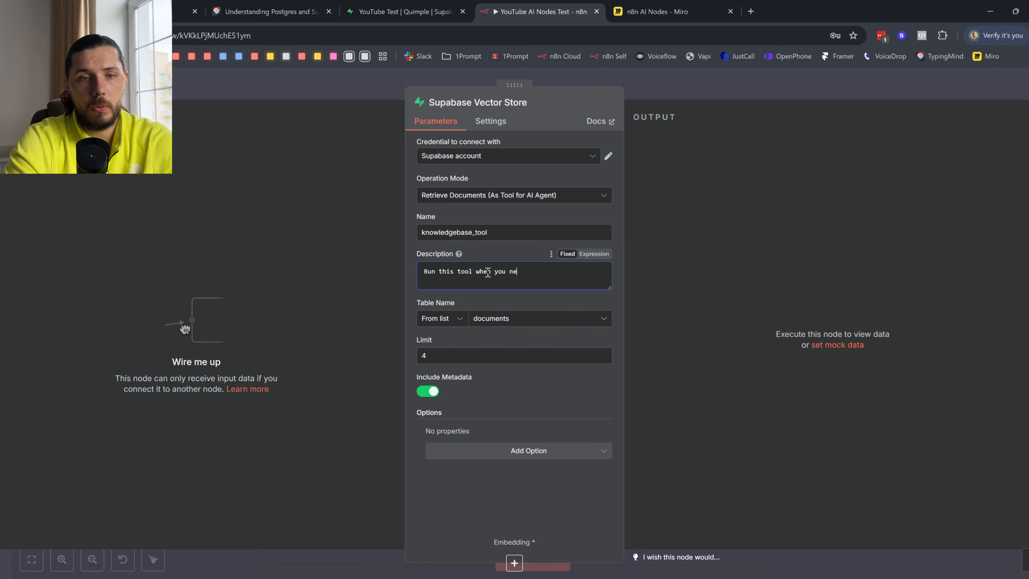
type("nformat")
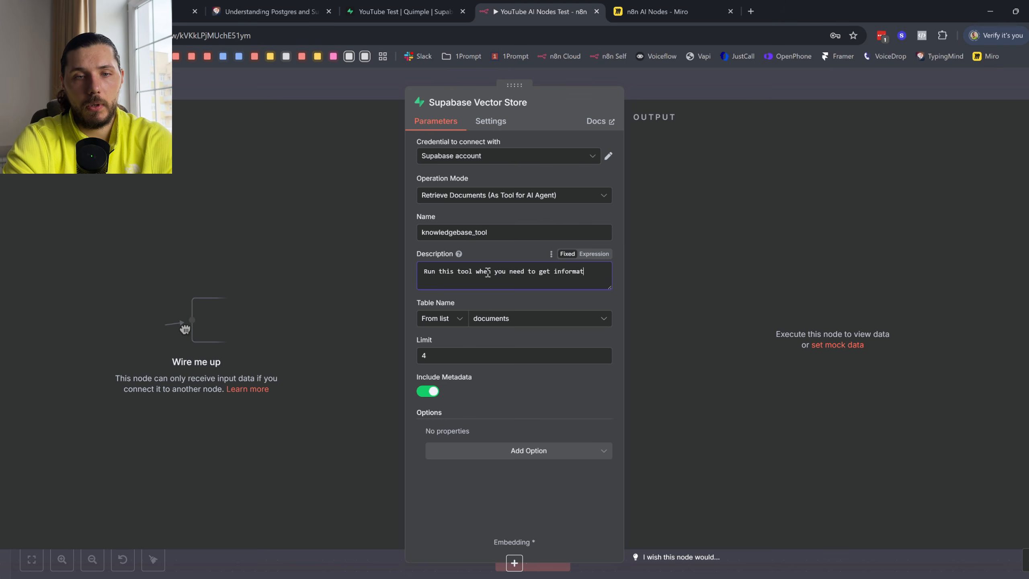
type("ion from our knowel")
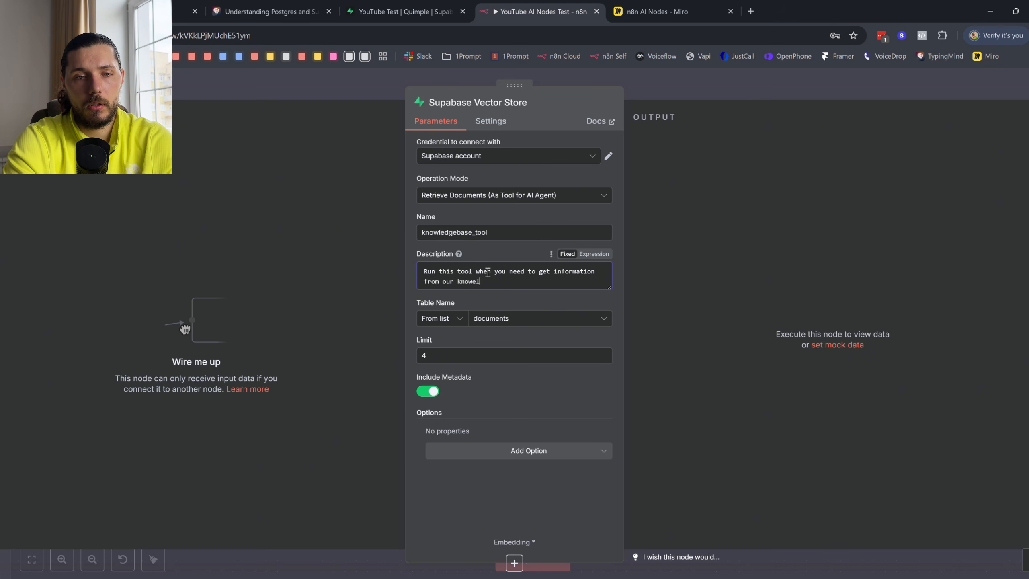
type("dgebase")
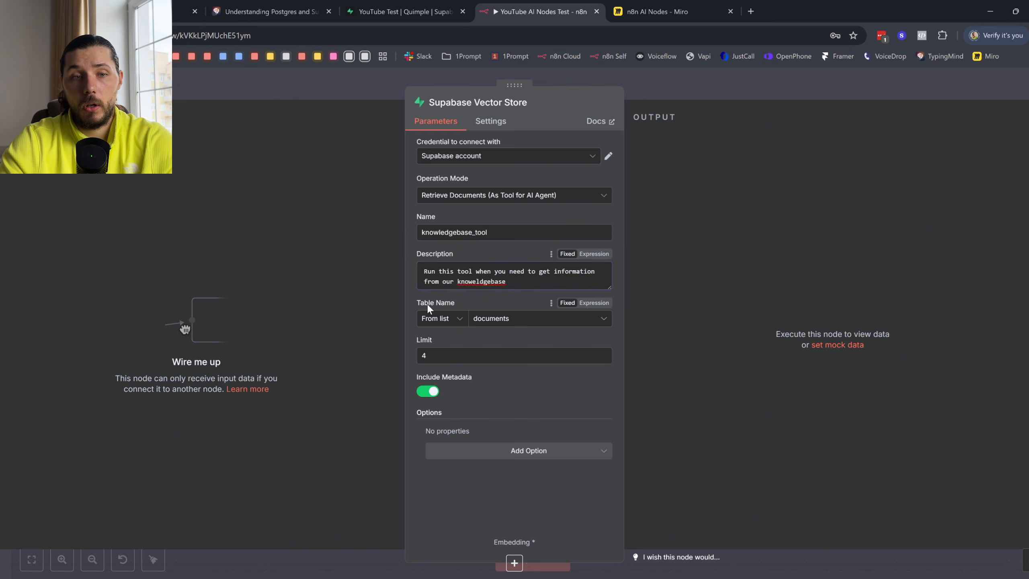
double_click(492, 283)
type("knowledgebase")
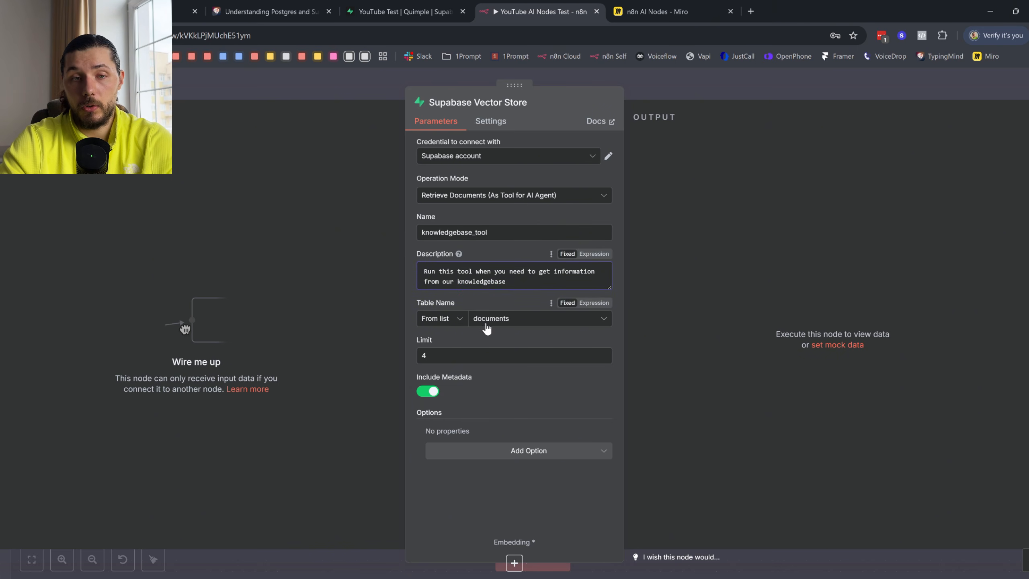
- Check the available table names against the documents table in Supabase, and view the help for the n8n Limit setting
left_click(506, 319)
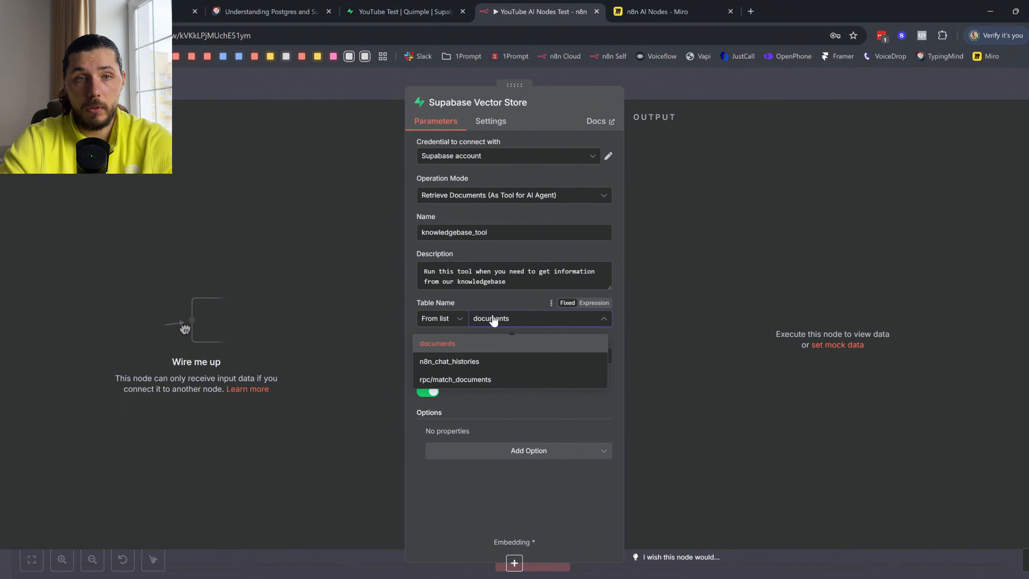
left_click(417, 9)
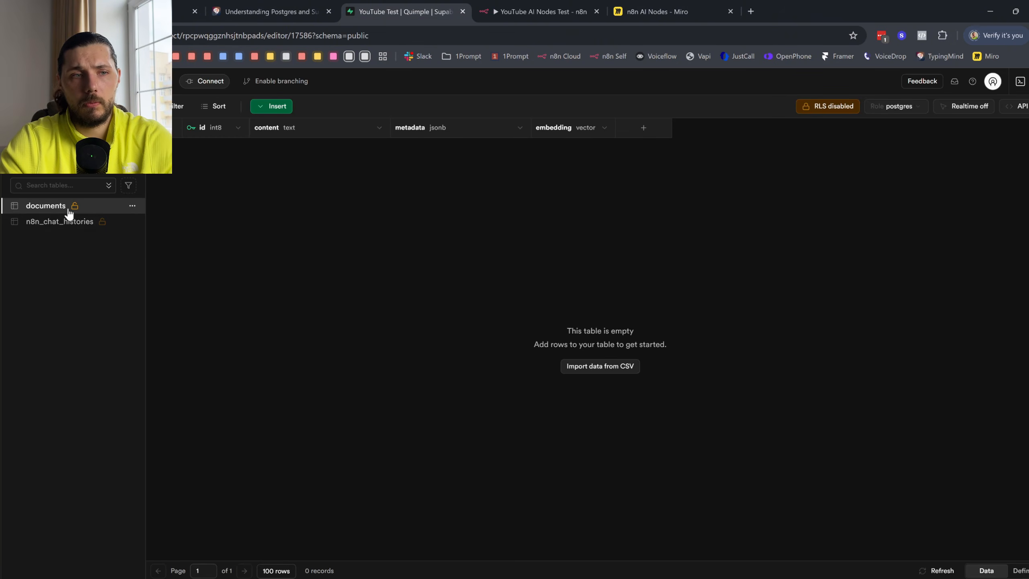
left_click(567, 11)
left_click(423, 353)
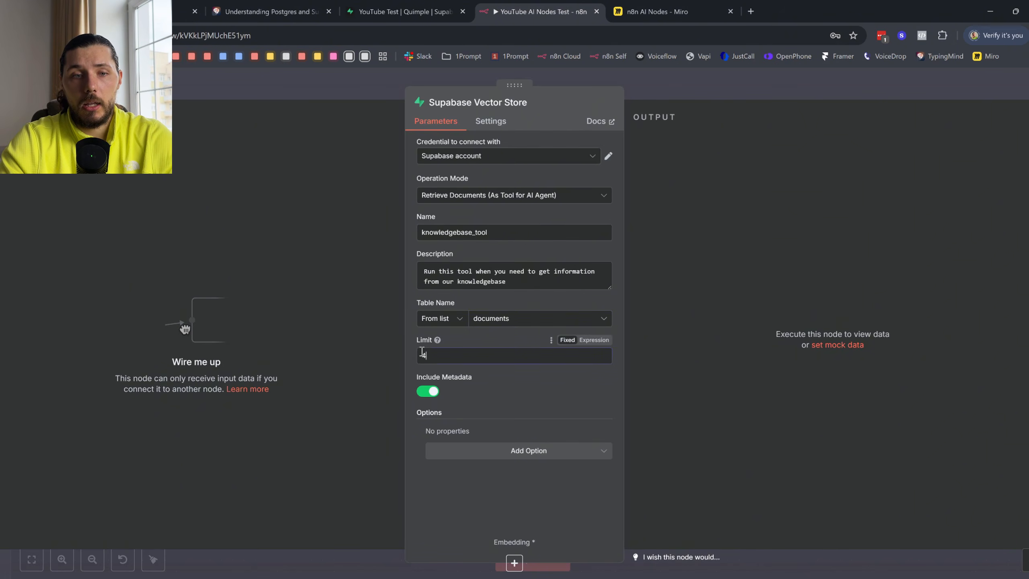
mouse_move(437, 341)
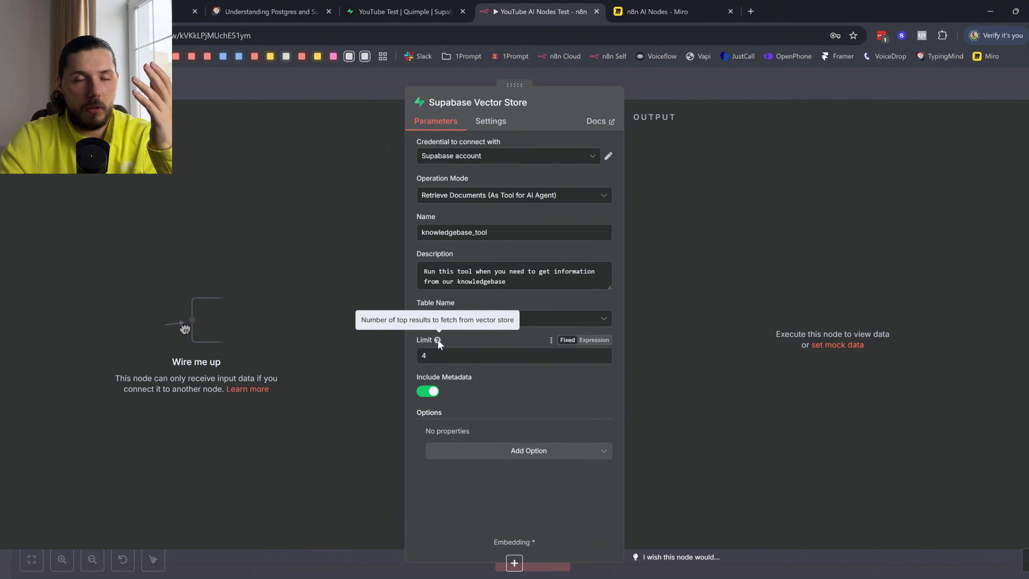
- Switch to the Miro board and draw a tall page outline in the empty area below the existing sketches
left_click(677, 6)
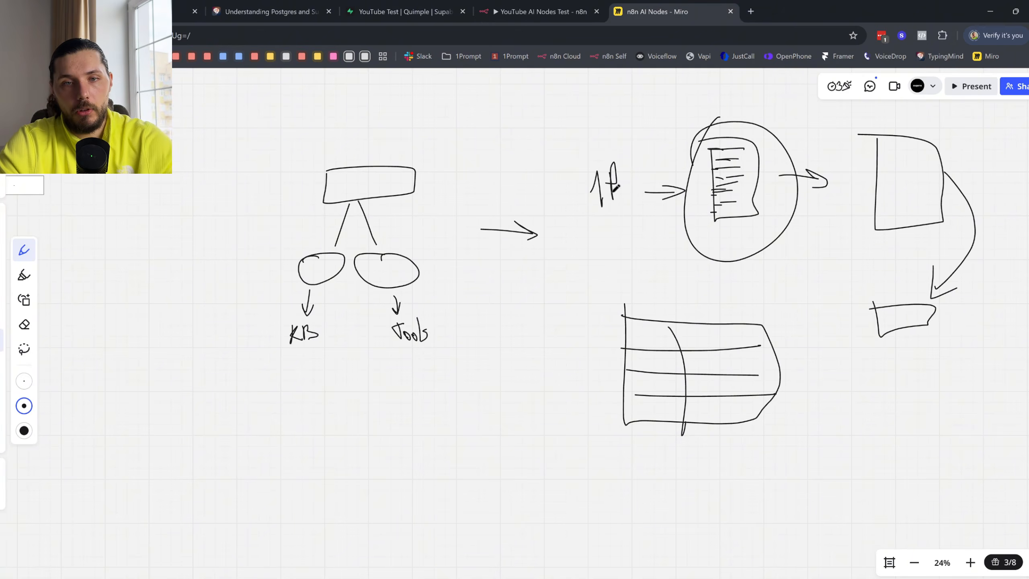
scroll(587, 239, "down", 5)
scroll(494, 295, "down", 4)
scroll(432, 287, "up", 2)
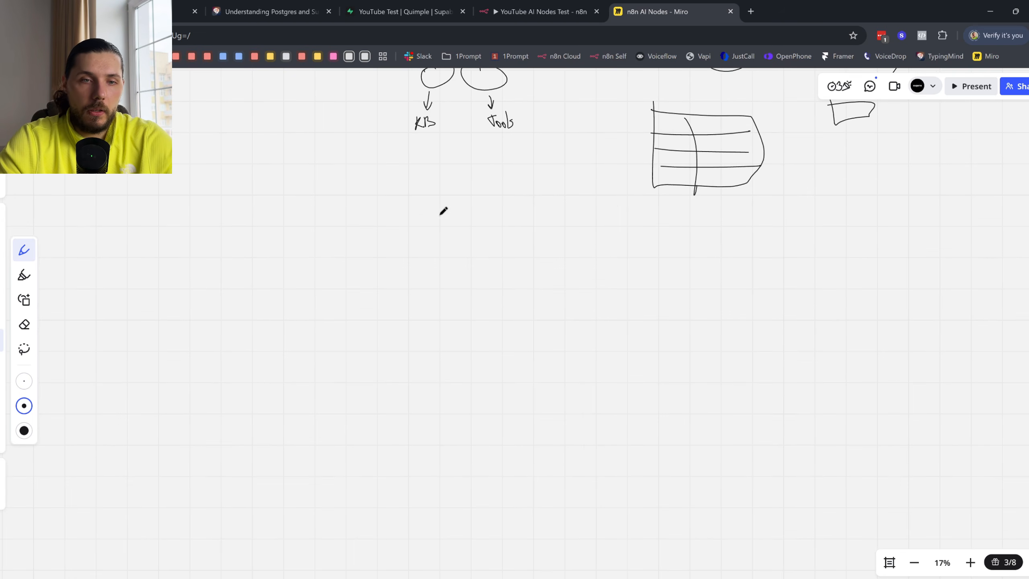
left_click_drag(439, 215, 413, 462)
mouse_move(493, 462)
left_mouse_down()
mouse_move(588, 414)
mouse_move(420, 212)
left_mouse_up()
left_click_drag(416, 471, 507, 473)
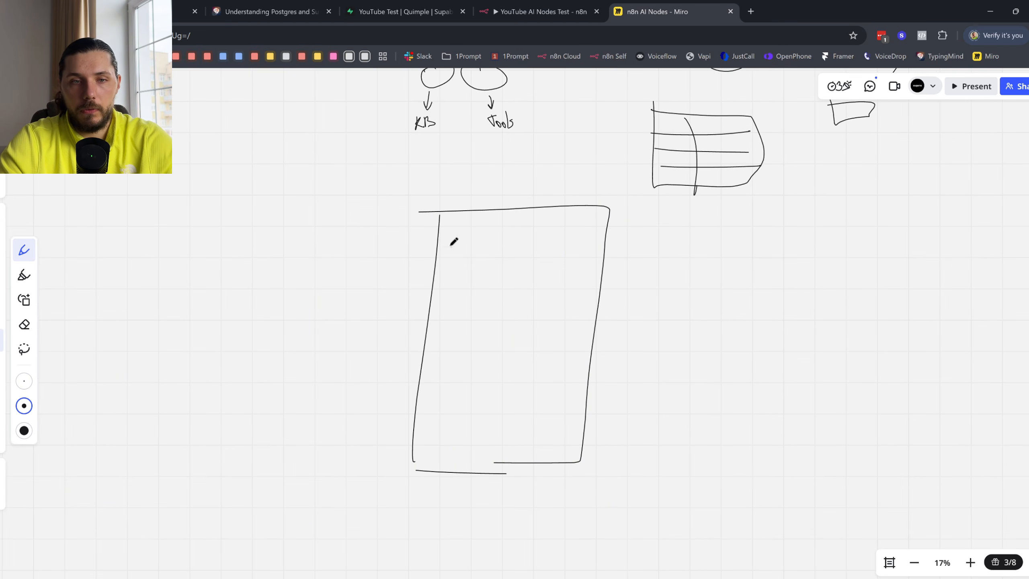
- Draw six horizontal strokes across the page outline to represent lines of text
left_click_drag(449, 244, 592, 239)
left_click_drag(470, 270, 566, 267)
left_click_drag(411, 315, 531, 309)
left_click_drag(398, 348, 503, 341)
left_click_drag(402, 371, 520, 370)
left_click_drag(427, 394, 508, 399)
- Draw an arrow pointing right beside the page sketch
scroll(705, 381, "right", 3)
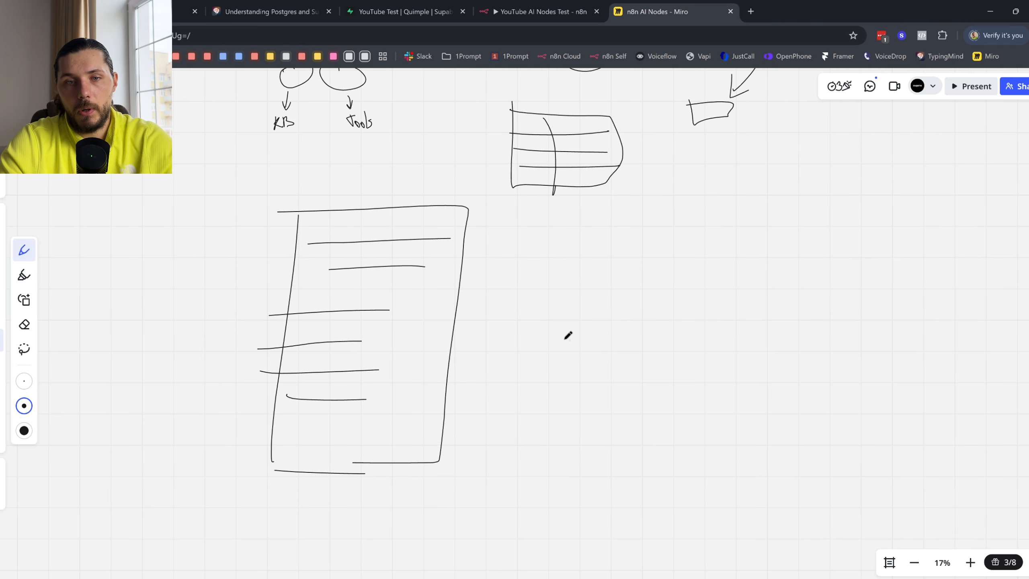
left_click_drag(532, 335, 621, 346)
mouse_move(605, 325)
left_mouse_down()
mouse_move(629, 356)
mouse_move(598, 369)
left_mouse_up()
- Draw eight small boxes in two columns of four beyond the arrow to represent document chunks
scroll(546, 208, "right", 1)
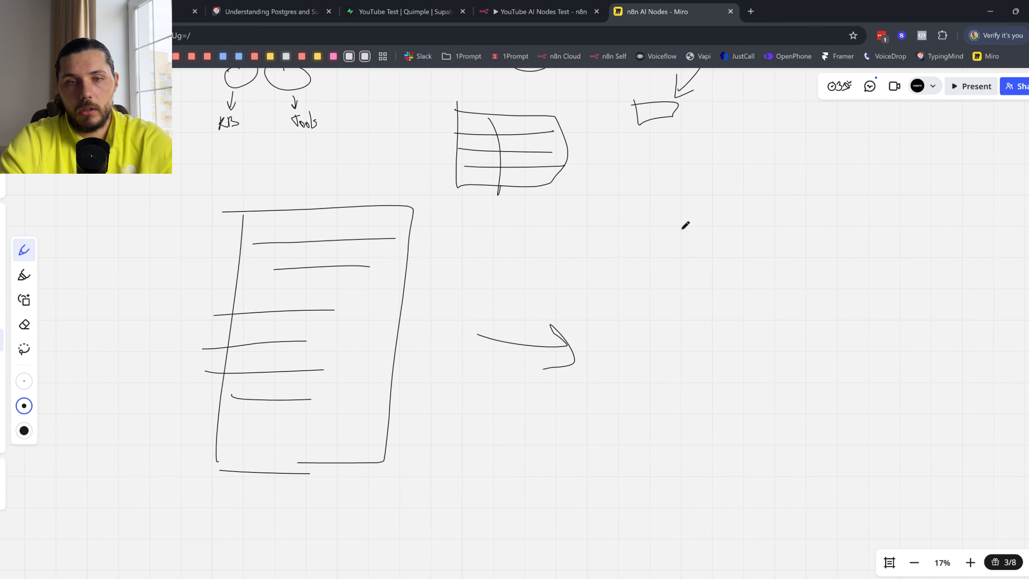
mouse_move(654, 205)
left_mouse_down()
mouse_move(701, 207)
mouse_move(654, 205)
left_mouse_up()
mouse_move(730, 202)
left_mouse_down()
mouse_move(776, 205)
mouse_move(735, 195)
left_mouse_up()
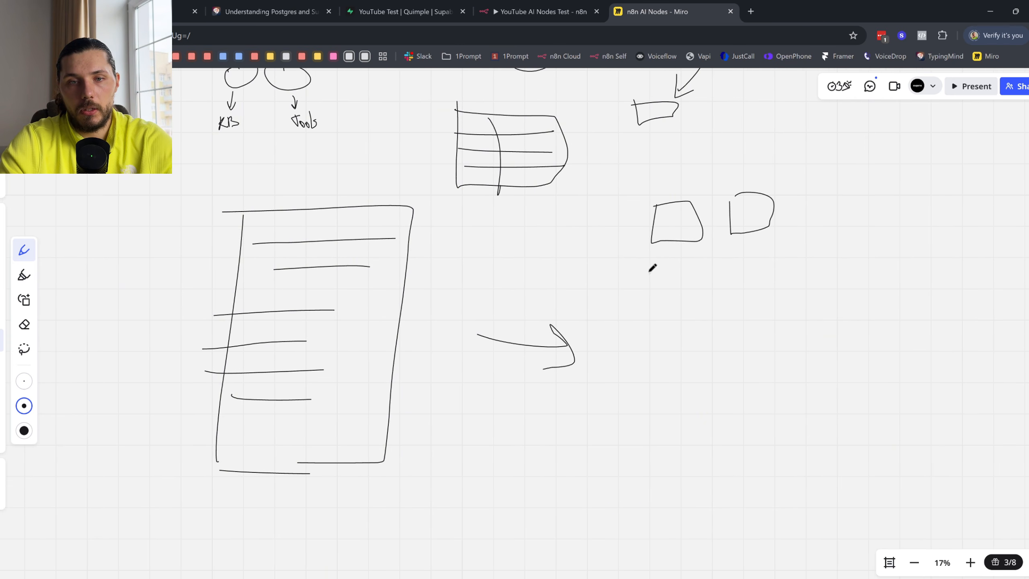
mouse_move(649, 263)
left_mouse_down()
mouse_move(691, 248)
mouse_move(654, 251)
left_mouse_up()
mouse_move(728, 244)
left_mouse_down()
mouse_move(728, 264)
mouse_move(729, 244)
left_mouse_up()
mouse_move(659, 311)
left_mouse_down()
mouse_move(662, 332)
mouse_move(660, 308)
left_mouse_up()
mouse_move(731, 305)
left_mouse_down()
mouse_move(770, 324)
mouse_move(720, 305)
left_mouse_up()
mouse_move(659, 362)
left_mouse_down()
mouse_move(696, 371)
mouse_move(672, 360)
left_mouse_up()
mouse_move(738, 359)
left_mouse_down()
mouse_move(731, 391)
mouse_move(719, 356)
left_mouse_up()
- Draw three arrows leading right from the chunk boxes, one from the upper box and one rising from the lowest box
scroll(595, 280, "right", 9)
mouse_move(480, 287)
left_mouse_down()
mouse_move(544, 266)
mouse_move(561, 300)
left_mouse_up()
scroll(568, 215, "right", 3)
scroll(567, 216, "up", 2)
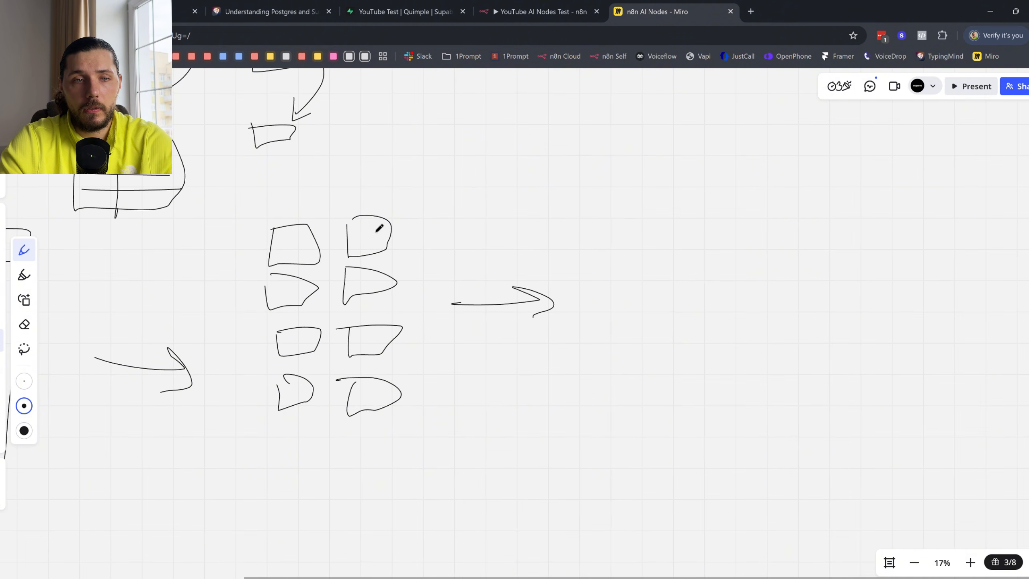
mouse_move(389, 234)
left_mouse_down()
mouse_move(572, 234)
mouse_move(570, 246)
left_mouse_up()
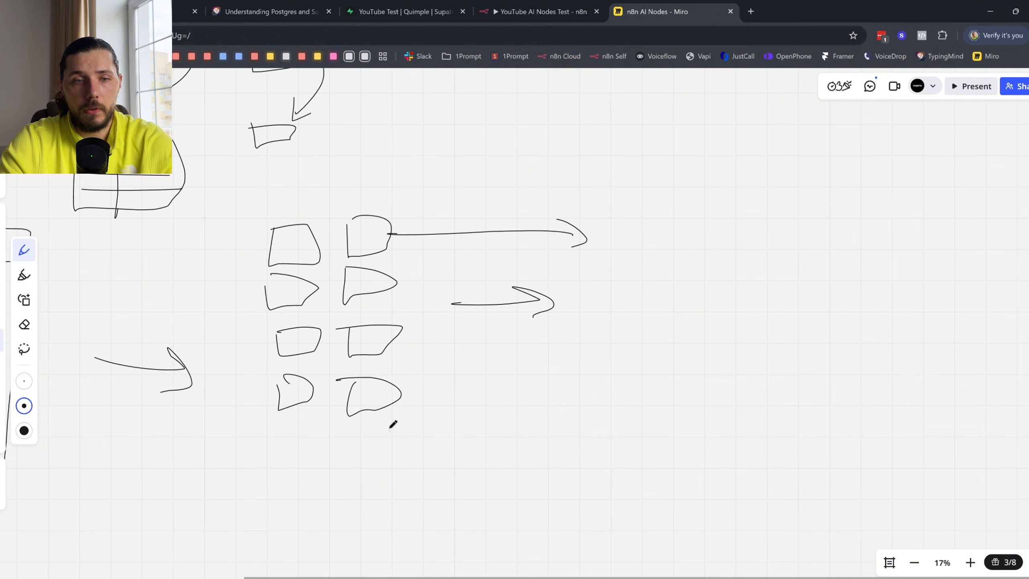
left_click_drag(408, 405, 621, 316)
left_click_drag(629, 318, 622, 339)
- Draw a cluster of circles beyond the arrowheads and an arrow leading from it to a circled letter V
left_click_drag(637, 238, 649, 244)
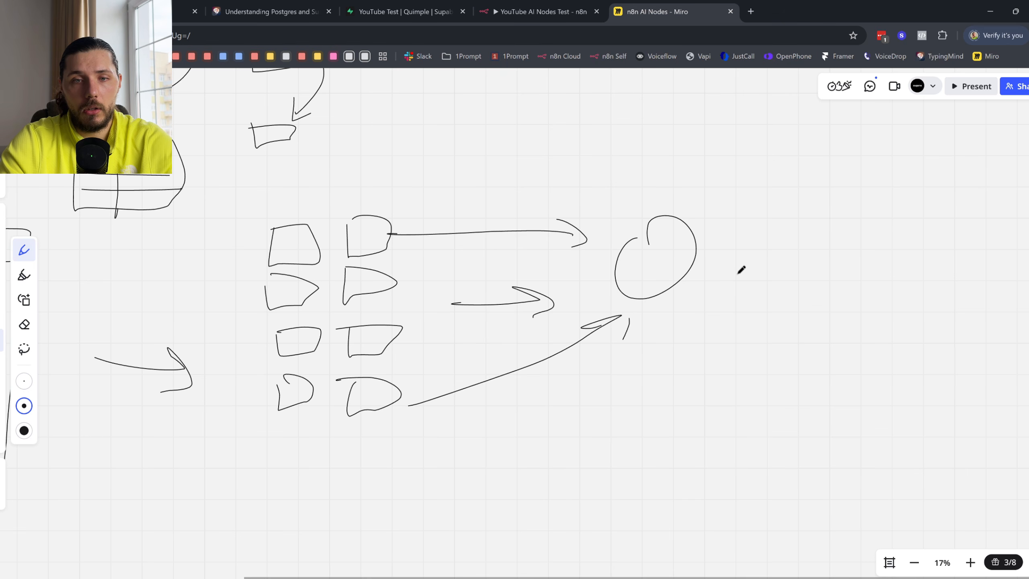
mouse_move(712, 265)
left_mouse_down()
mouse_move(672, 320)
mouse_move(627, 337)
left_mouse_up()
left_click_drag(955, 279, 845, 294)
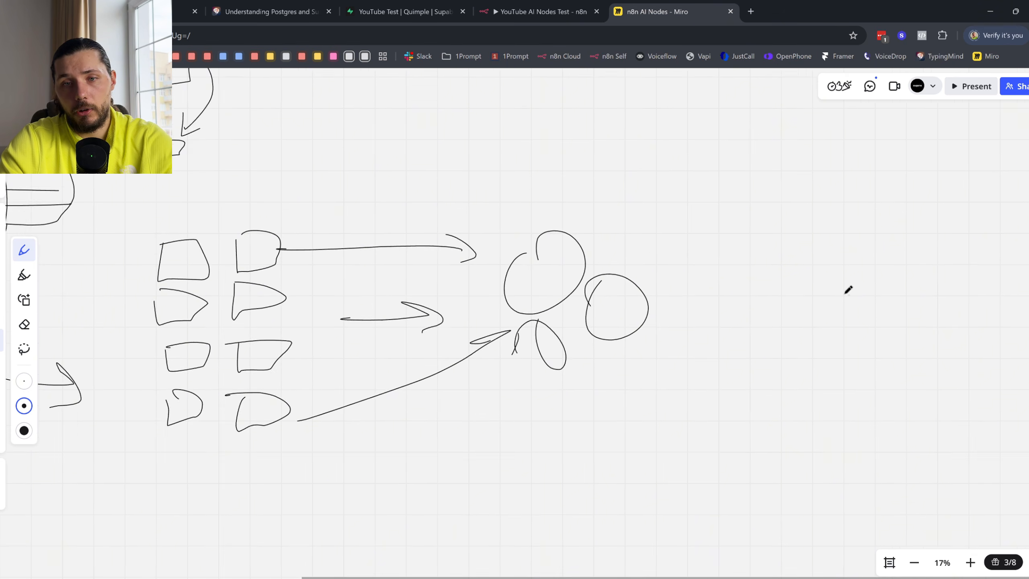
mouse_move(641, 297)
left_mouse_down()
mouse_move(733, 294)
mouse_move(691, 319)
left_mouse_up()
left_click_drag(797, 281, 833, 286)
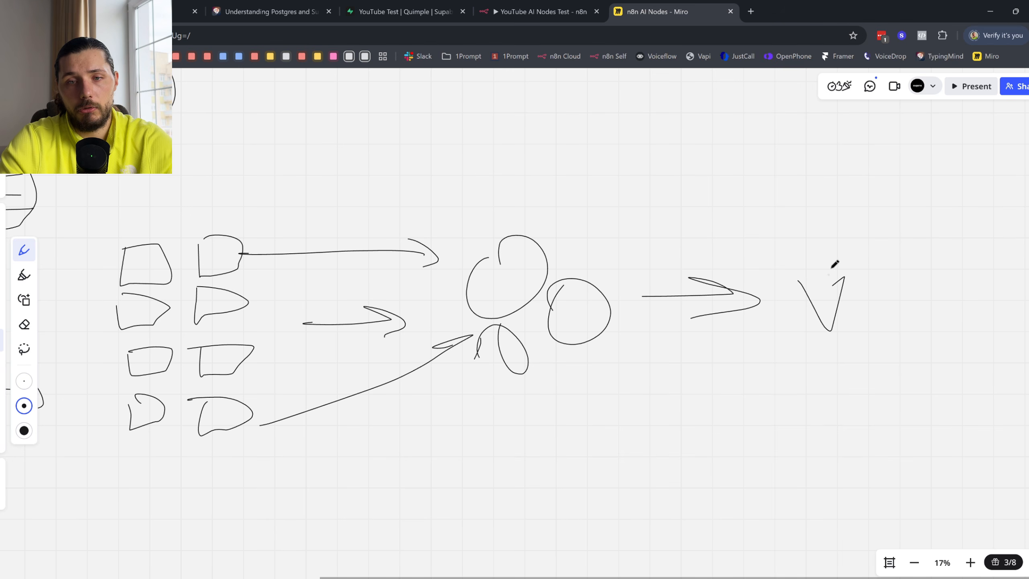
left_click_drag(832, 250, 780, 309)
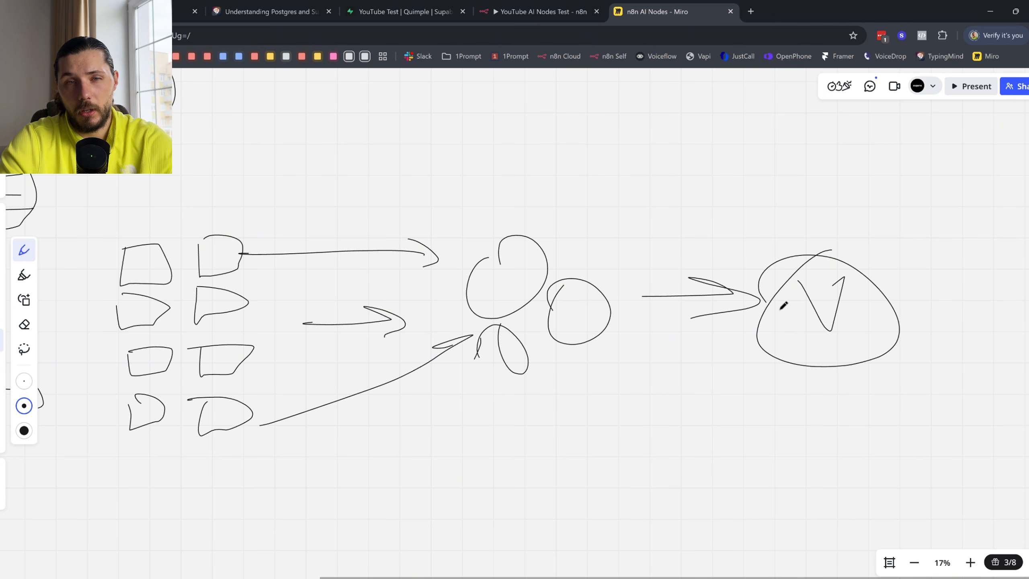
- Revisit the vector store's Limit value in n8n, and return to the Miro board to frame the circle cluster with a rectangle
left_click(575, 5)
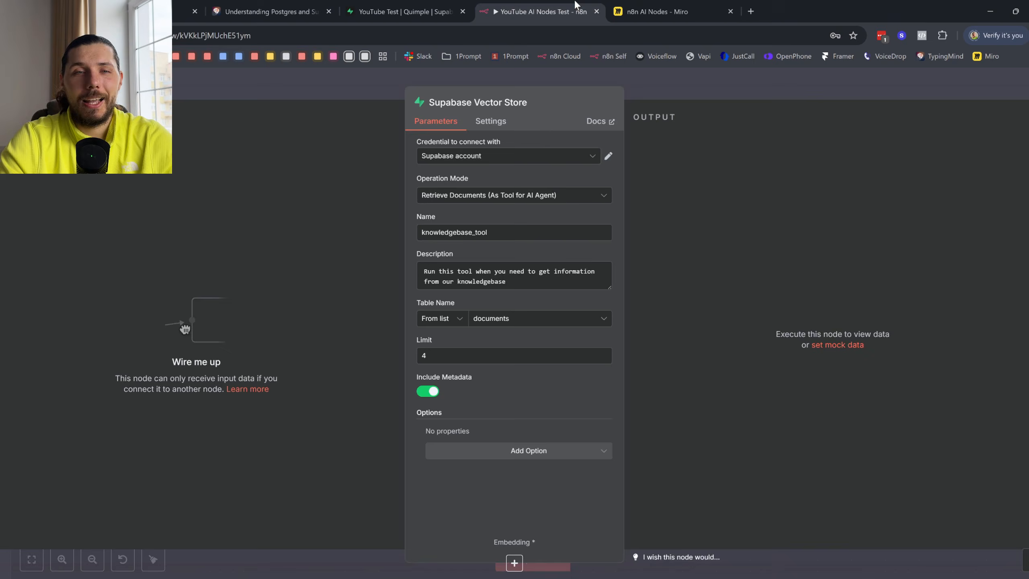
left_click(433, 357)
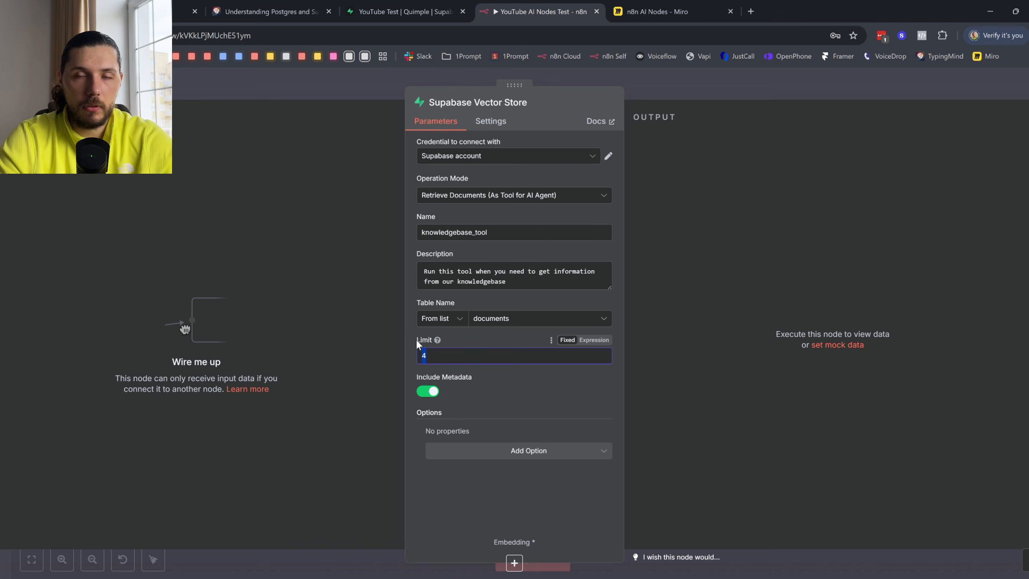
left_click(715, 5)
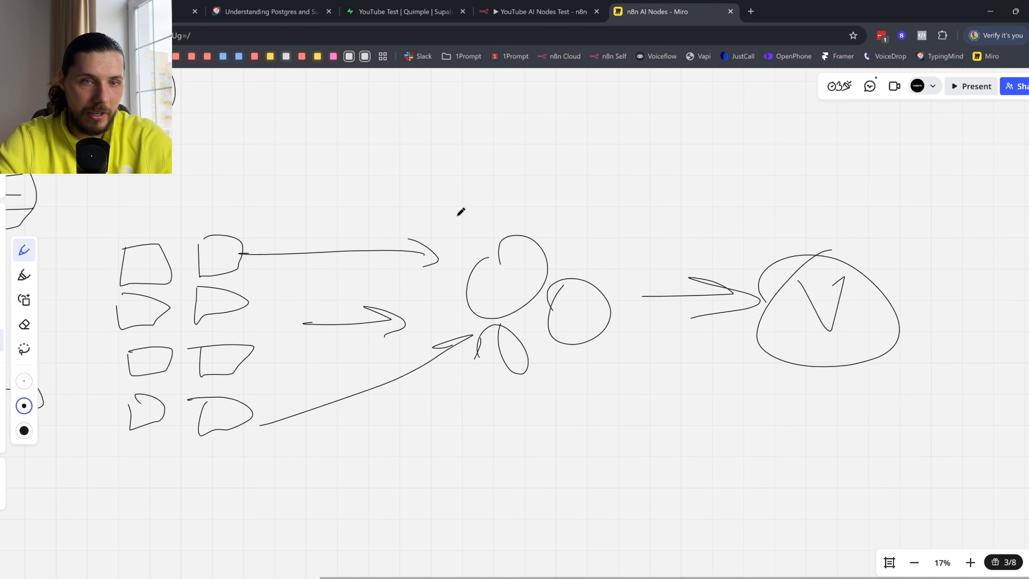
mouse_move(456, 202)
left_mouse_down()
mouse_move(466, 433)
mouse_move(602, 181)
mouse_move(411, 193)
left_mouse_up()
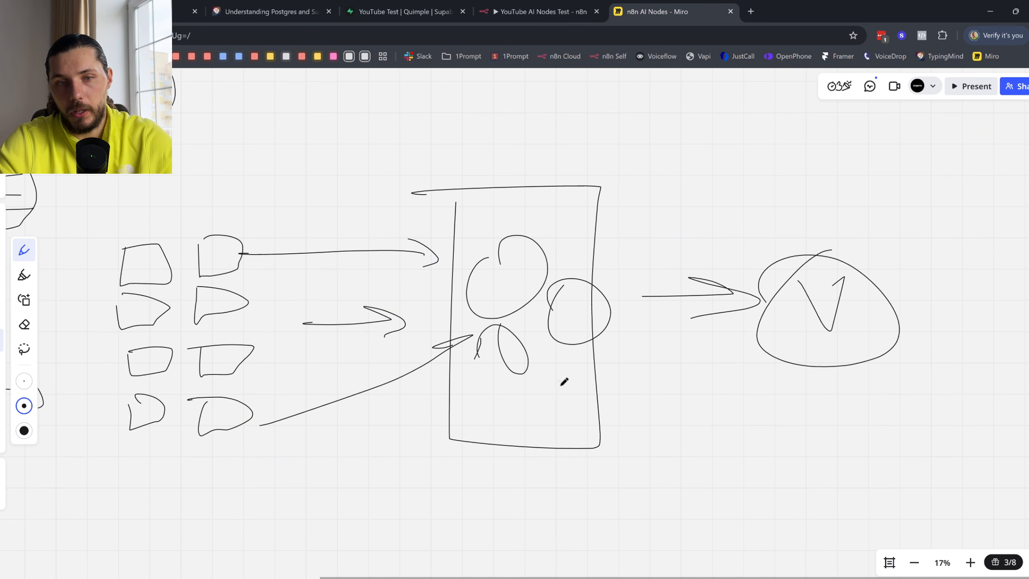
- Draw four curved lines from the lower chunk boxes down into the empty area beneath the rectangle
scroll(564, 381, "down", 5)
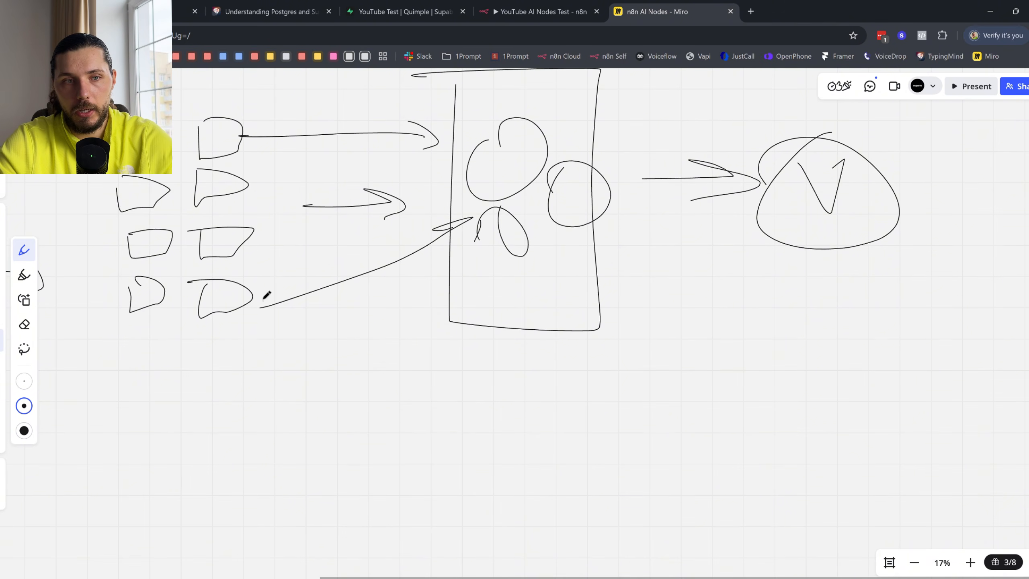
left_click_drag(247, 252, 454, 456)
left_click_drag(256, 298, 426, 489)
left_click_drag(174, 302, 314, 488)
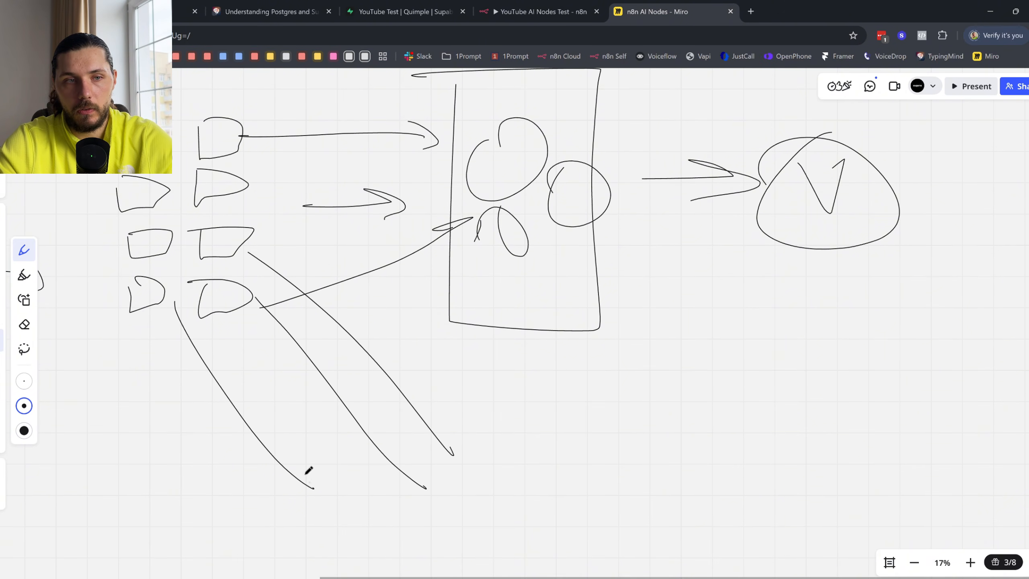
mouse_move(185, 264)
left_mouse_down()
mouse_move(311, 400)
mouse_move(385, 509)
left_mouse_up()
- Draw a small circle at the end of each curved line and enclose the four circles in a large outline
left_click_drag(479, 452, 450, 467)
left_click_drag(453, 502, 411, 509)
mouse_move(385, 527)
left_mouse_down()
mouse_move(398, 546)
mouse_move(352, 518)
left_mouse_up()
mouse_move(291, 496)
left_mouse_down()
mouse_move(338, 534)
mouse_move(293, 505)
left_mouse_up()
scroll(279, 389, "down", 5)
mouse_move(244, 282)
left_mouse_down()
mouse_move(611, 423)
mouse_move(289, 266)
left_mouse_up()
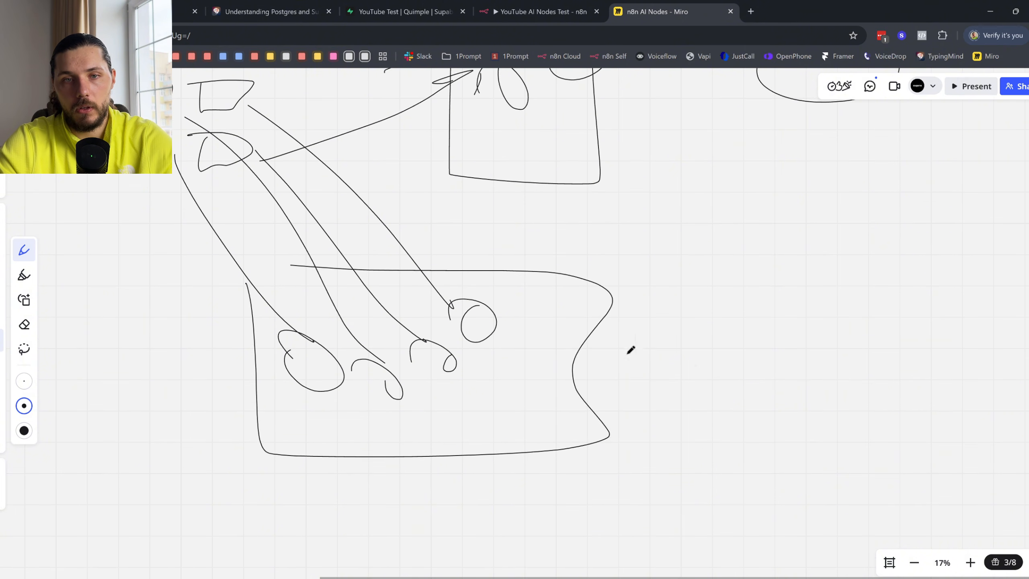
- Draw a curved arrow from the lower enclosed group of circles up to the circled V
scroll(602, 335, "right", 6)
scroll(457, 463, "up", 3)
left_click_drag(460, 459, 638, 212)
left_click_drag(609, 258, 679, 254)
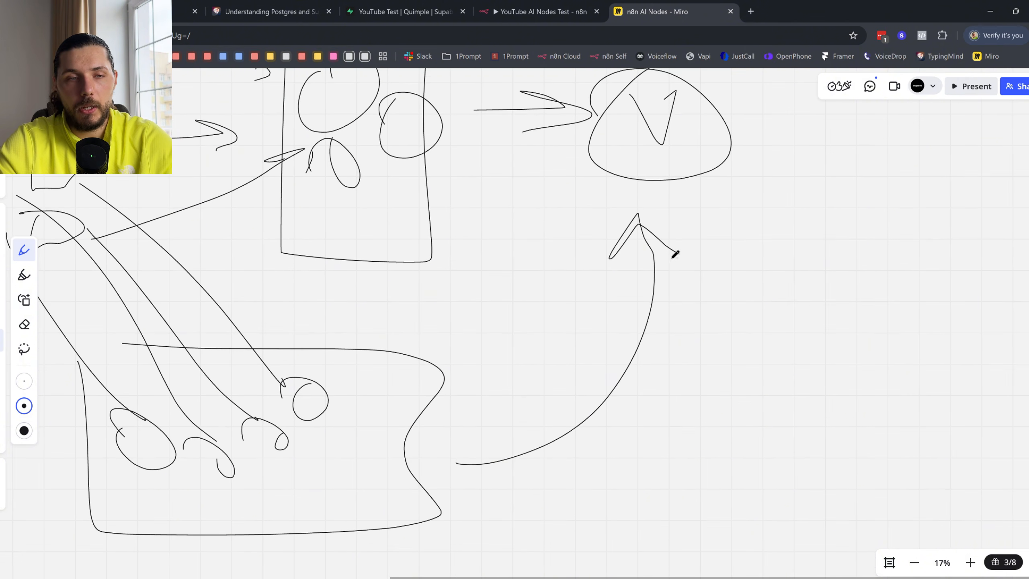
scroll(564, 290, "left", 6)
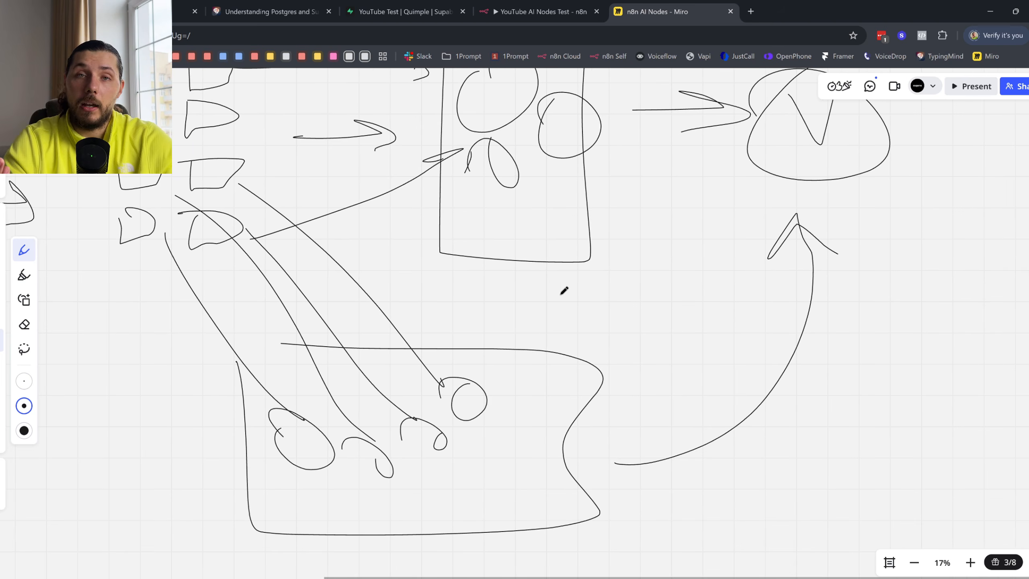
- Set the Supabase Vector Store's Limit to 20 in n8n and return to the Miro board
scroll(581, 251, "down", 2)
scroll(581, 251, "up", 2)
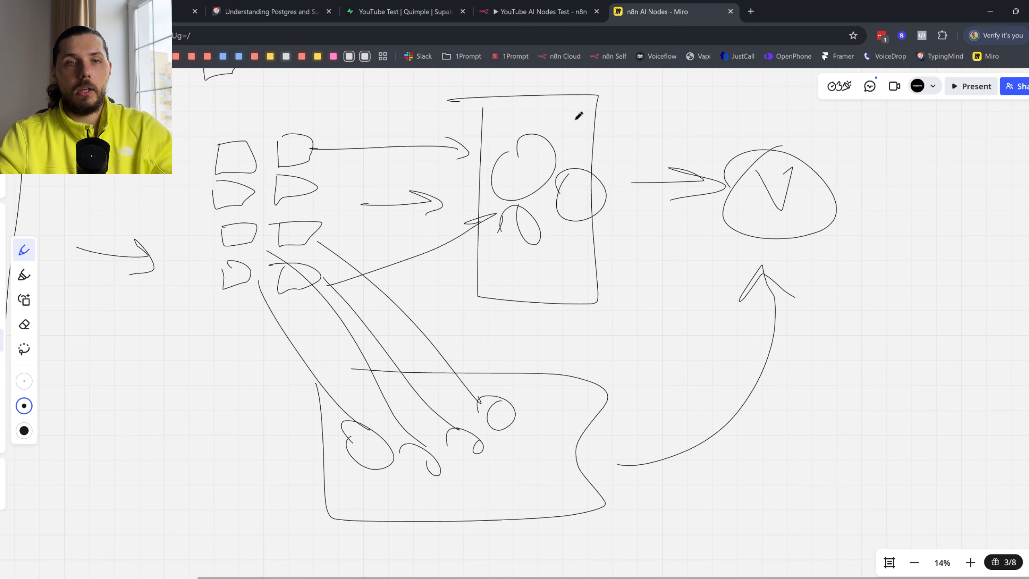
key("ctrl+shift+Tab")
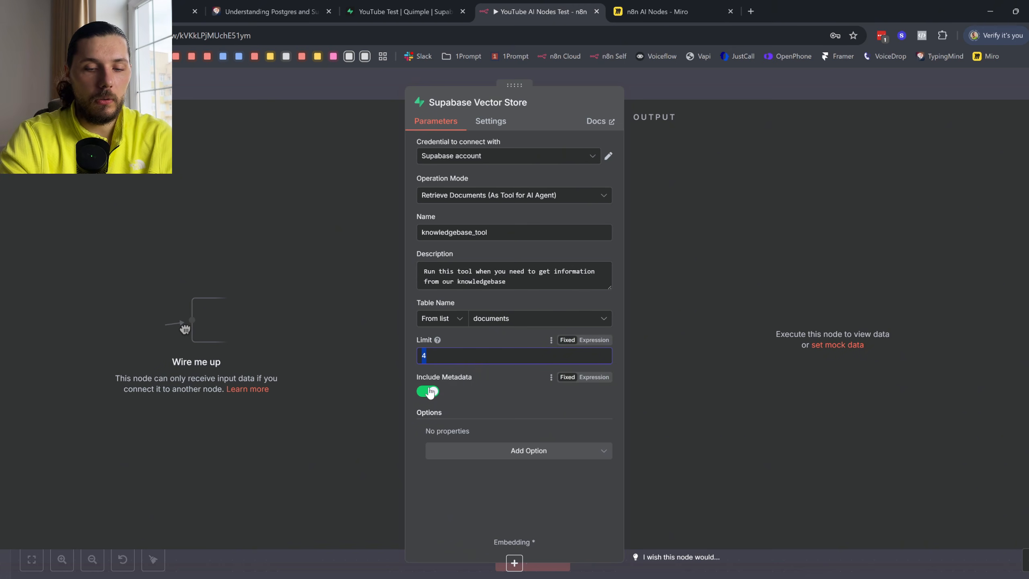
left_click(707, 5)
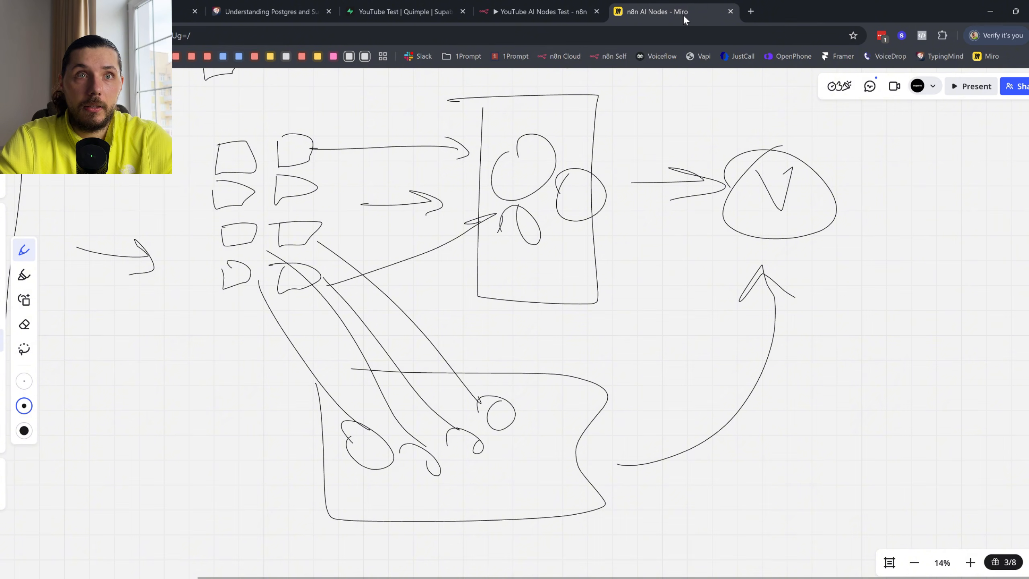
- Draw emphasis loops around the uppermost small circle of the lower group, the circled V, and the lower group's outline
left_click_drag(478, 376, 504, 387)
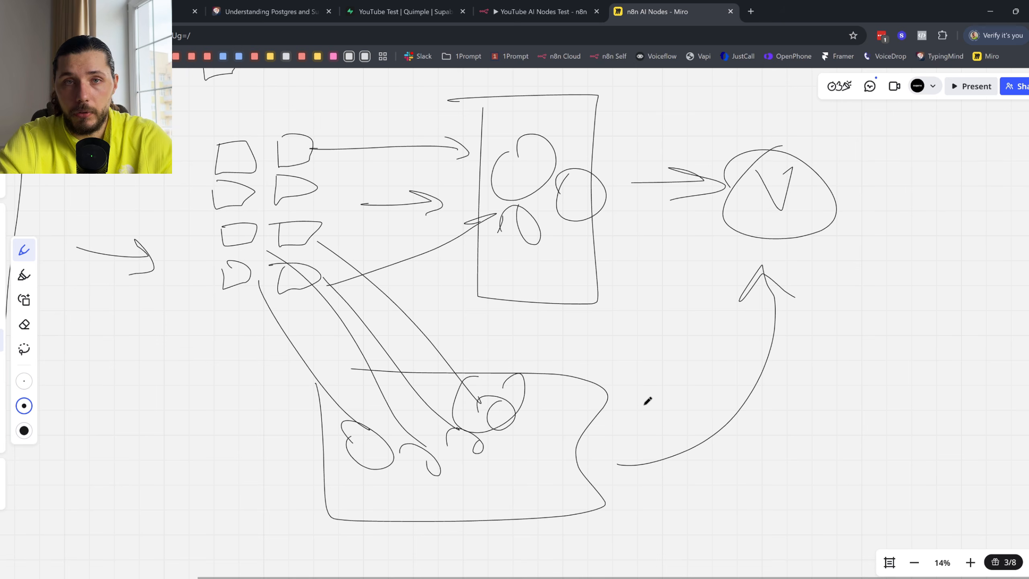
mouse_move(766, 166)
left_mouse_down()
mouse_move(664, 198)
mouse_move(745, 170)
left_mouse_up()
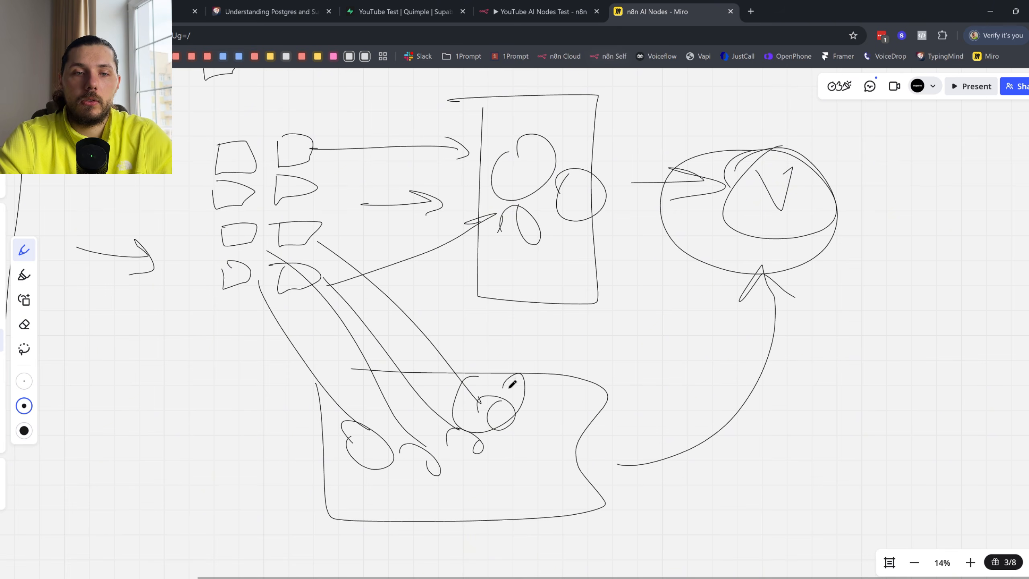
left_click_drag(478, 373, 427, 452)
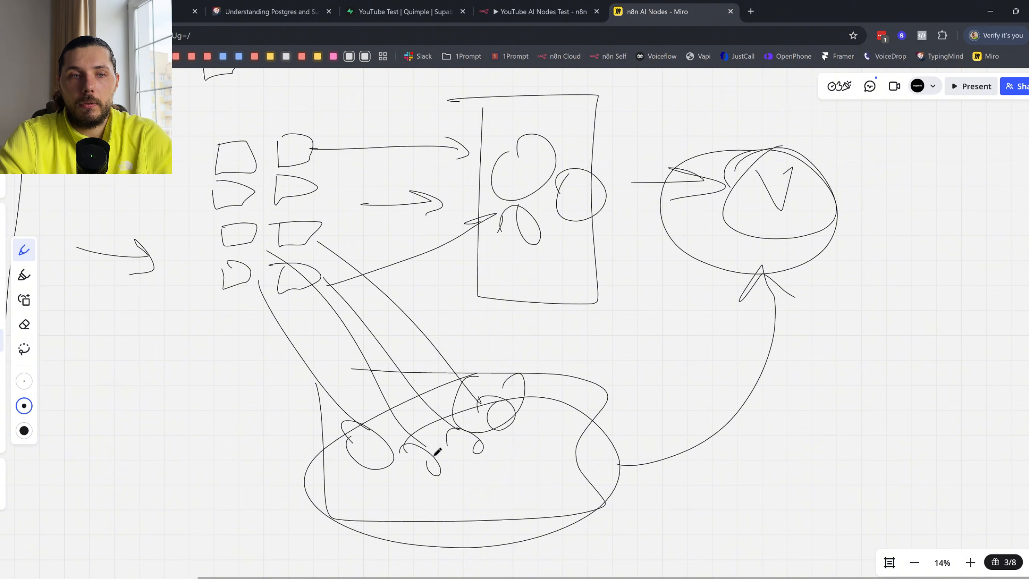
- Enclose the four lower circles in an oval and a rectangle, and draw another arrow up toward the circled V
left_click_drag(410, 392, 444, 386)
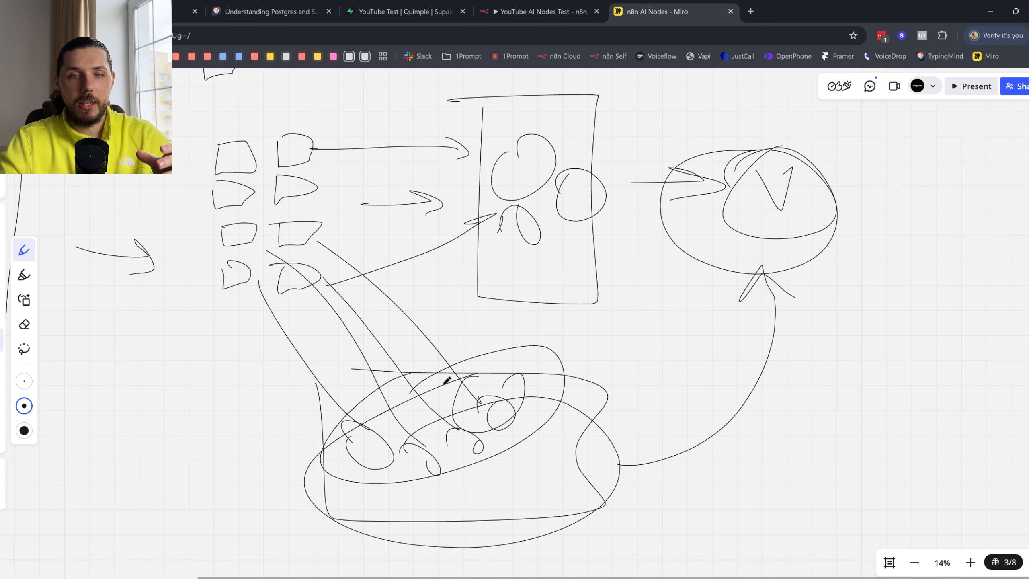
mouse_move(369, 324)
left_mouse_down()
mouse_move(578, 407)
mouse_move(348, 333)
left_mouse_up()
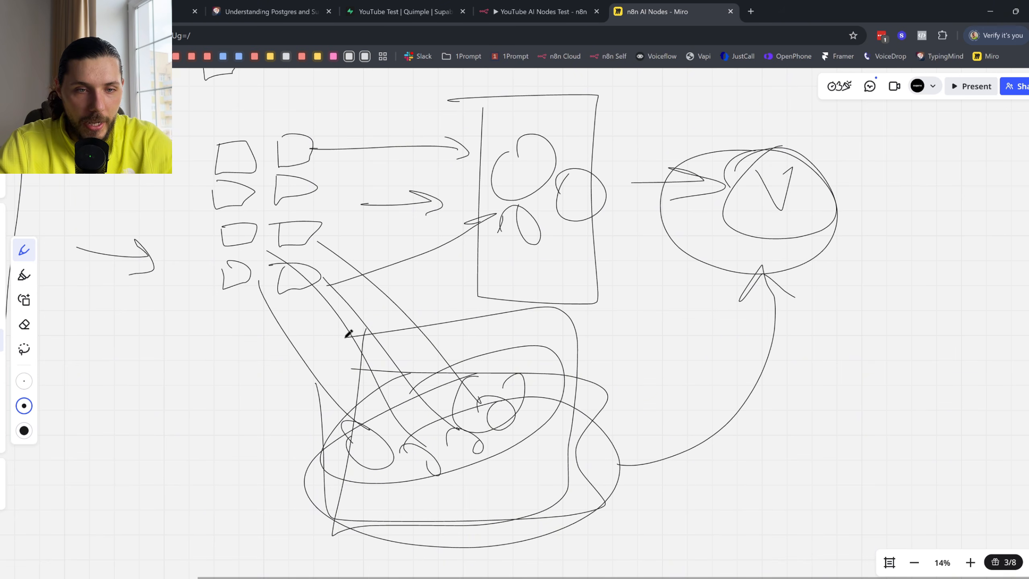
mouse_move(603, 420)
left_mouse_down()
mouse_move(659, 290)
mouse_move(700, 283)
left_mouse_up()
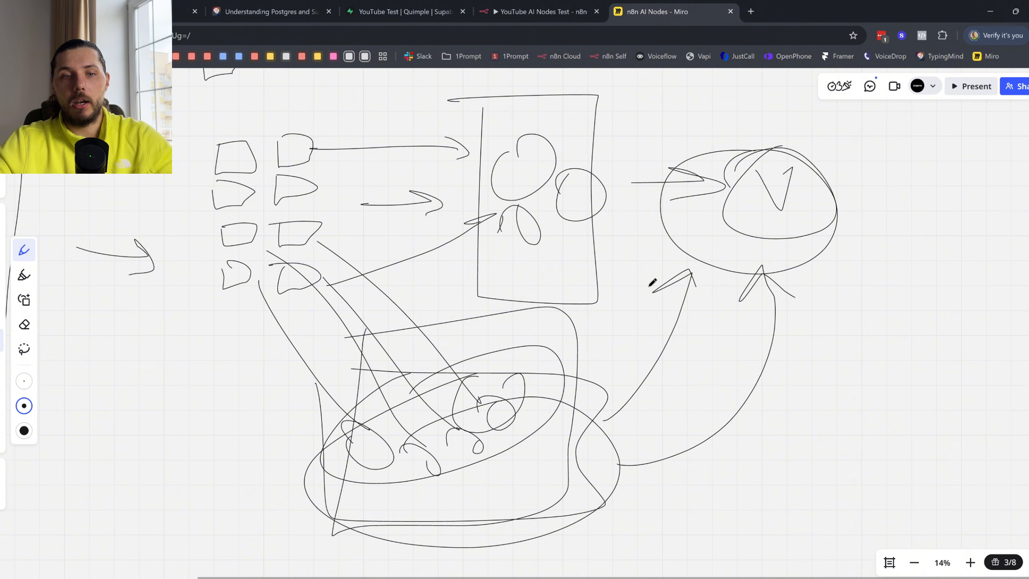
- Undo the pen strokes on the Miro board back to the document sketch and its eight chunk boxes
key("ctrl+z")
key("ctrl+z")
key("ctrl+z")
key("ctrl+z")
key("ctrl+z")
key("ctrl+z")
key("ctrl+z")
key("ctrl+z")
key("ctrl+z")
key("ctrl+z")
key("ctrl+z")
key("ctrl+z")
key("ctrl+z")
key("ctrl+z")
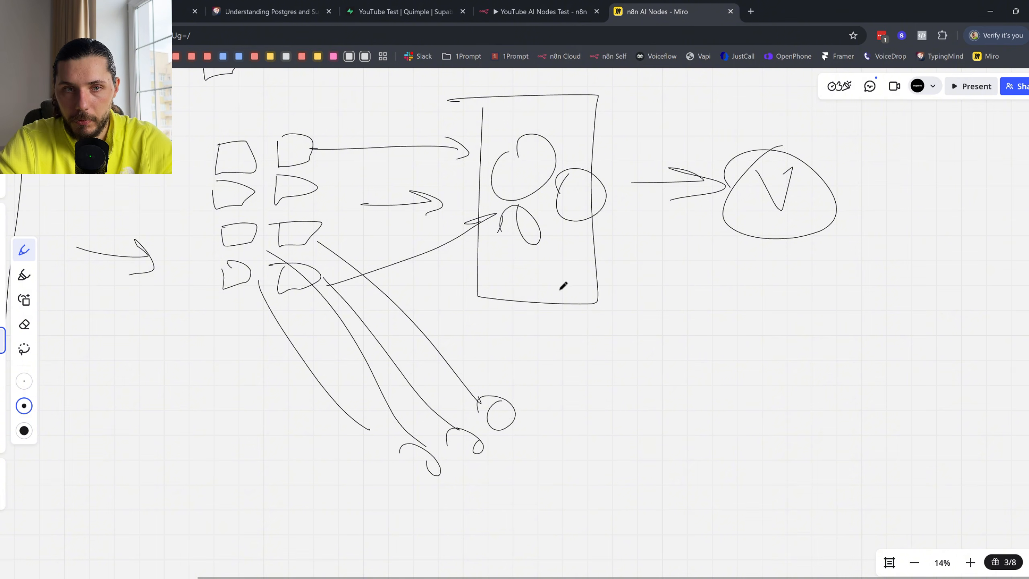
key("ctrl+z")
key("ctrl+z")
key("ctrl+z")
key("ctrl+z")
key("ctrl+z")
key("ctrl+z")
key("ctrl+z")
key("ctrl+z")
key("ctrl+z")
key("ctrl+z")
key("ctrl+z")
key("ctrl+z")
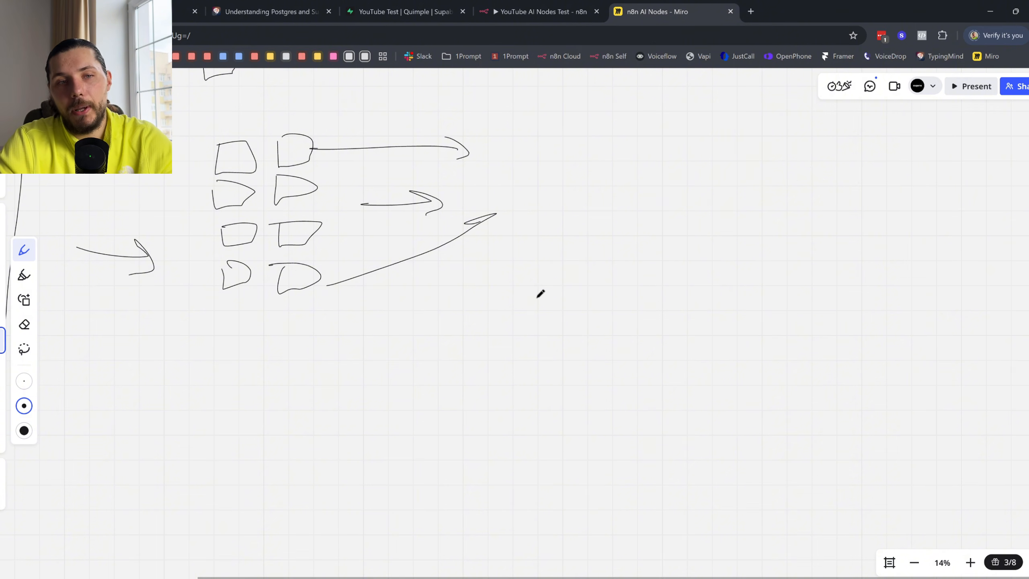
scroll(540, 294, "down", 5)
key("ctrl+z")
key("ctrl+z")
- Select all the remaining hand-drawn sketches on the Miro board and delete them
left_click_drag(206, 98, 233, 126)
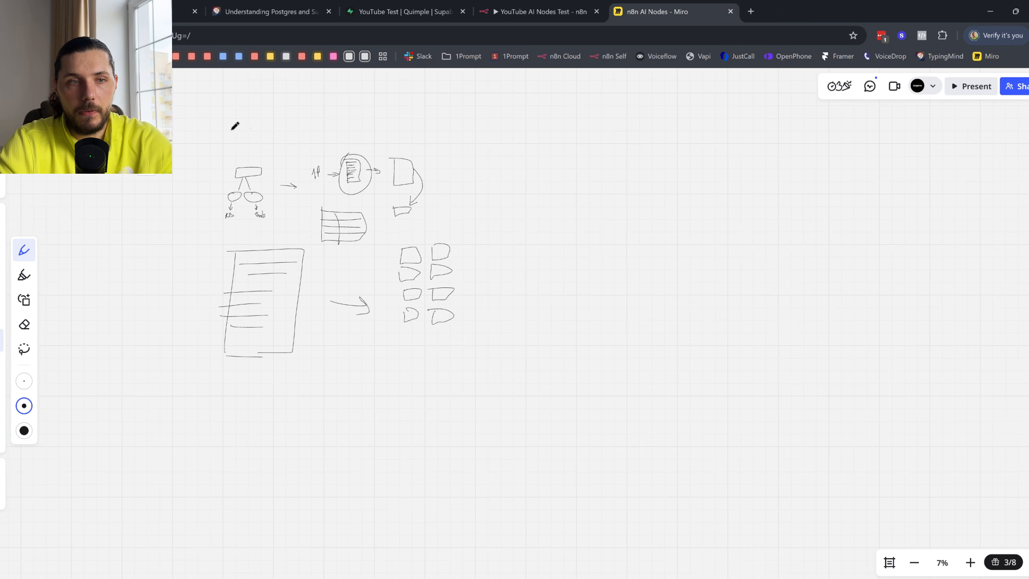
left_click(1, 216)
left_click_drag(554, 382, 206, 129)
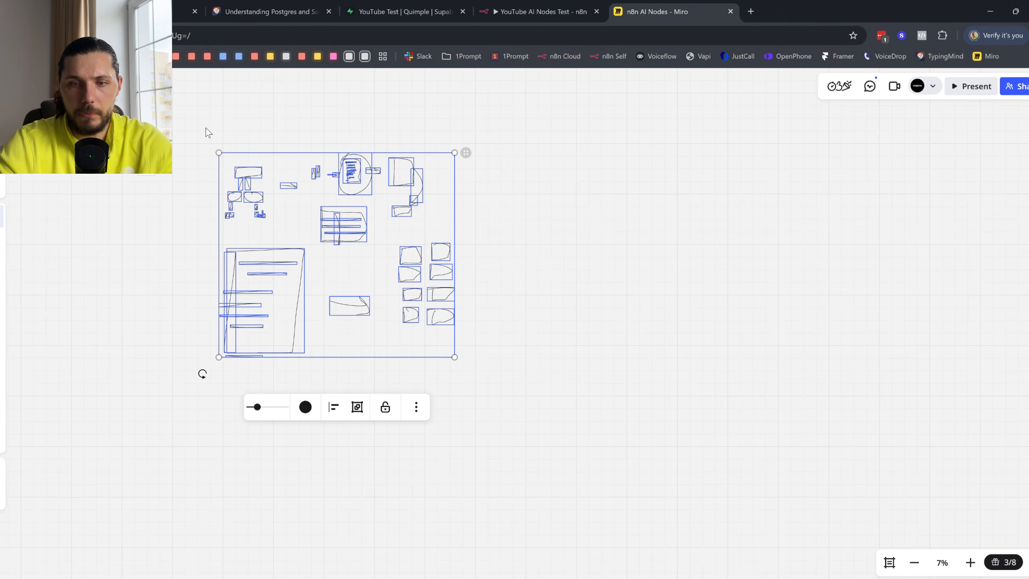
key("Delete")
scroll(125, 199, "up", 6)
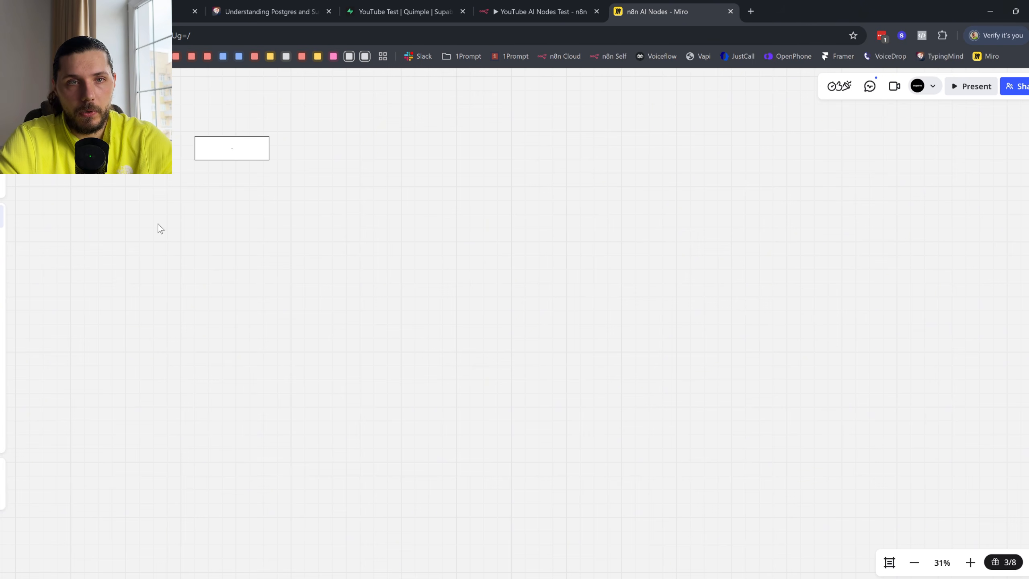
- Switch to n8n, set the Supabase Vector Store's Limit to 3 and view the Include Metadata hint
left_click(537, 9)
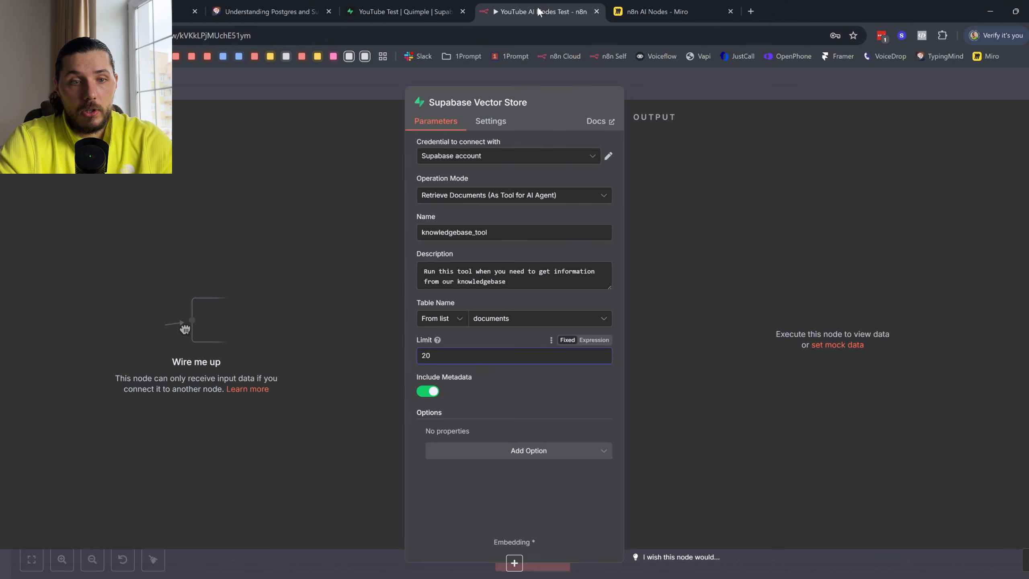
key("BackSpace")
key("BackSpace")
type("3")
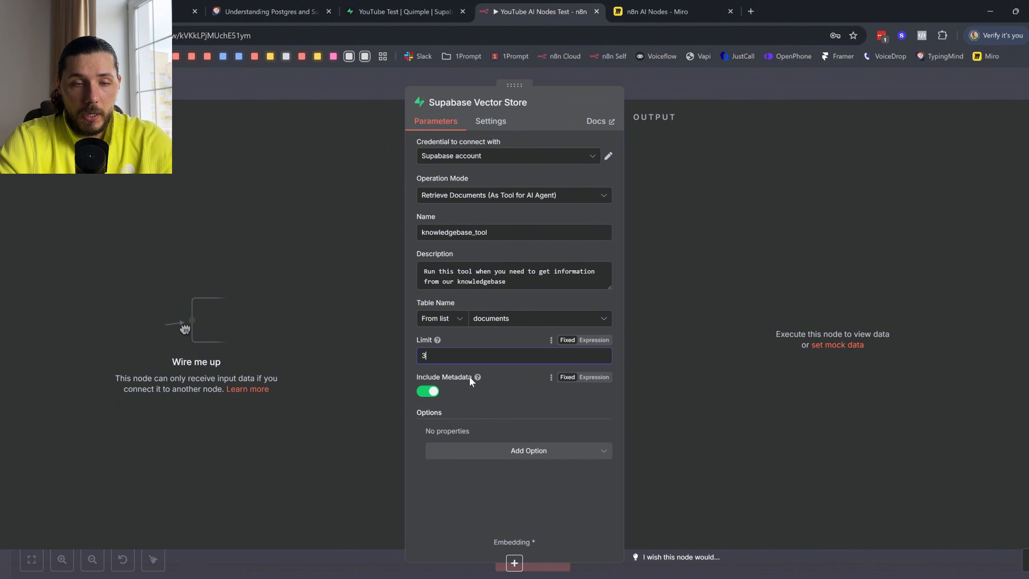
mouse_move(478, 377)
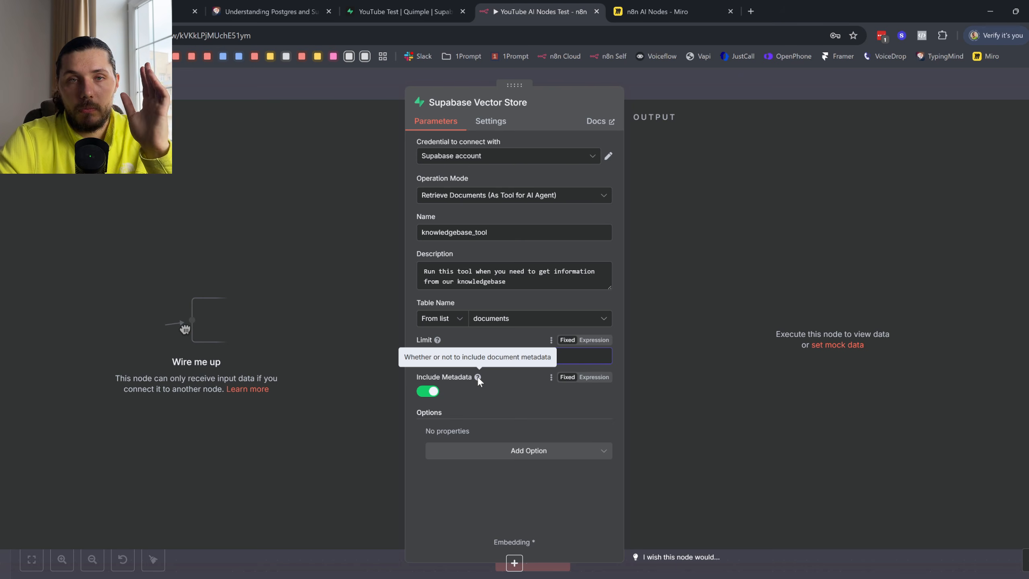
left_click(401, 11)
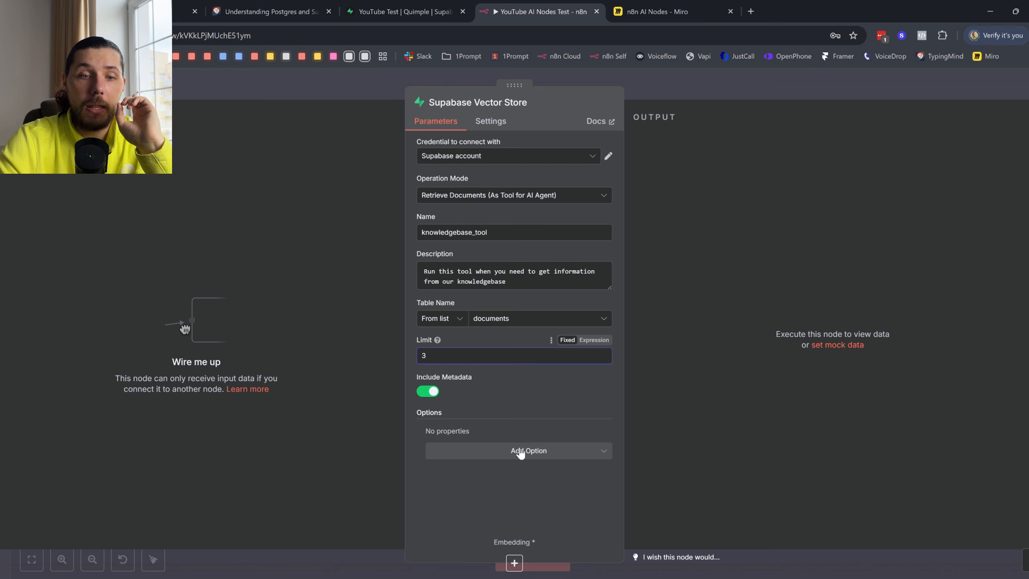
- Add the Query Name and Metadata Filter options to the Supabase Vector Store, and remove both again
left_click(520, 453)
left_click(465, 480)
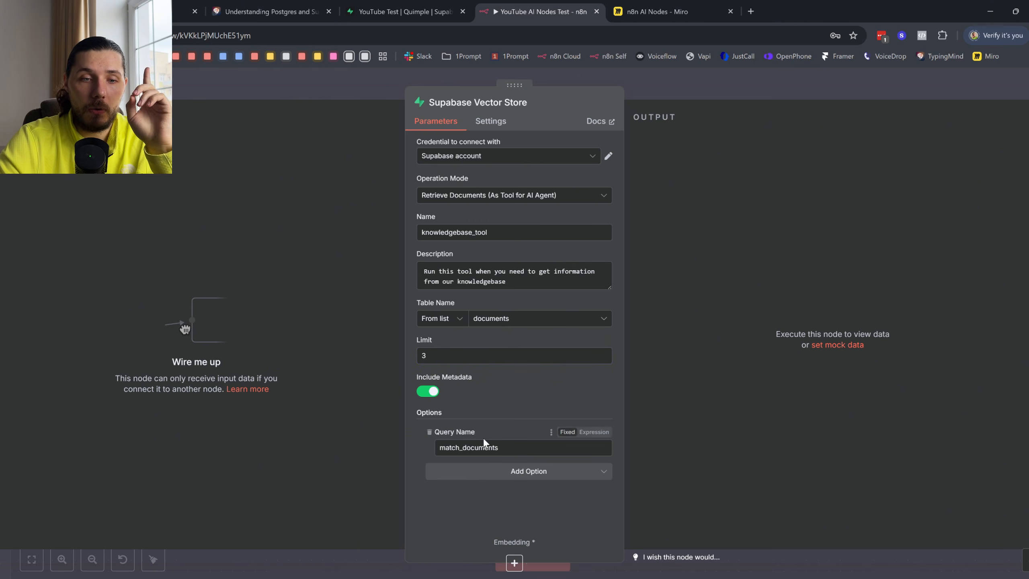
left_click(486, 471)
left_click(470, 501)
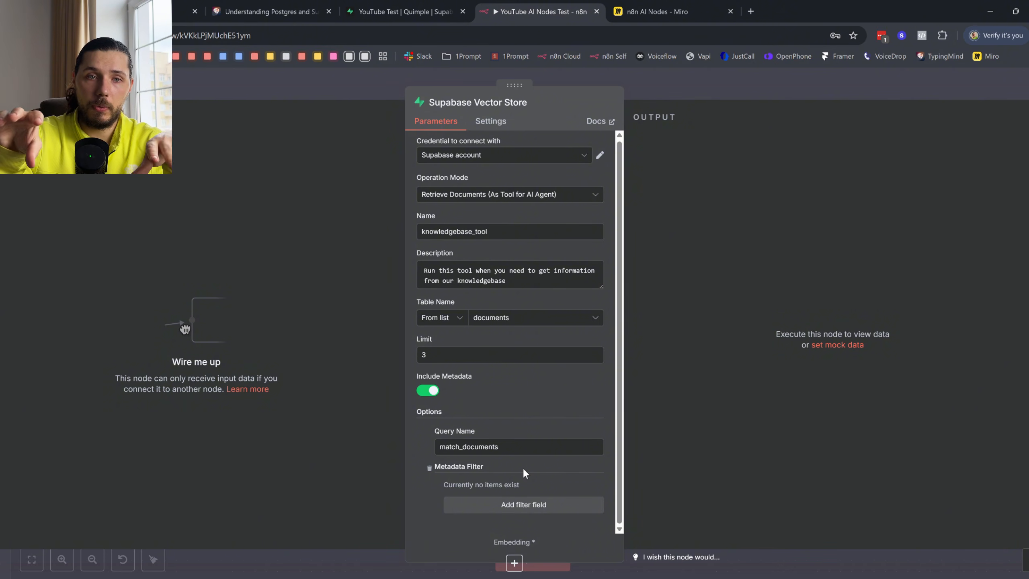
left_click(429, 467)
left_click(429, 432)
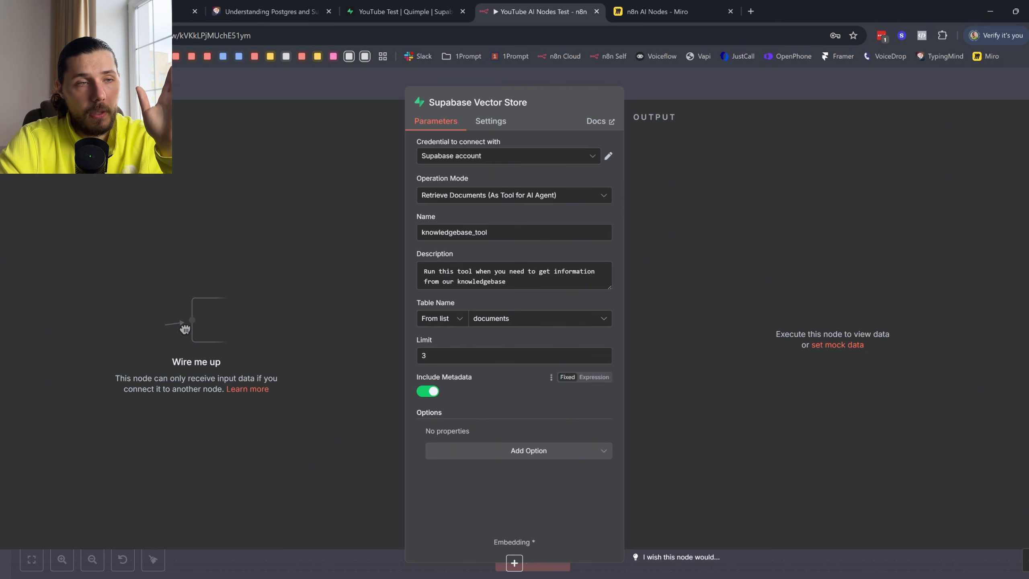
- Connect the Supabase Vector Store to the AI Agent as a tool and attach an Embeddings OpenAI node to it
key("Escape")
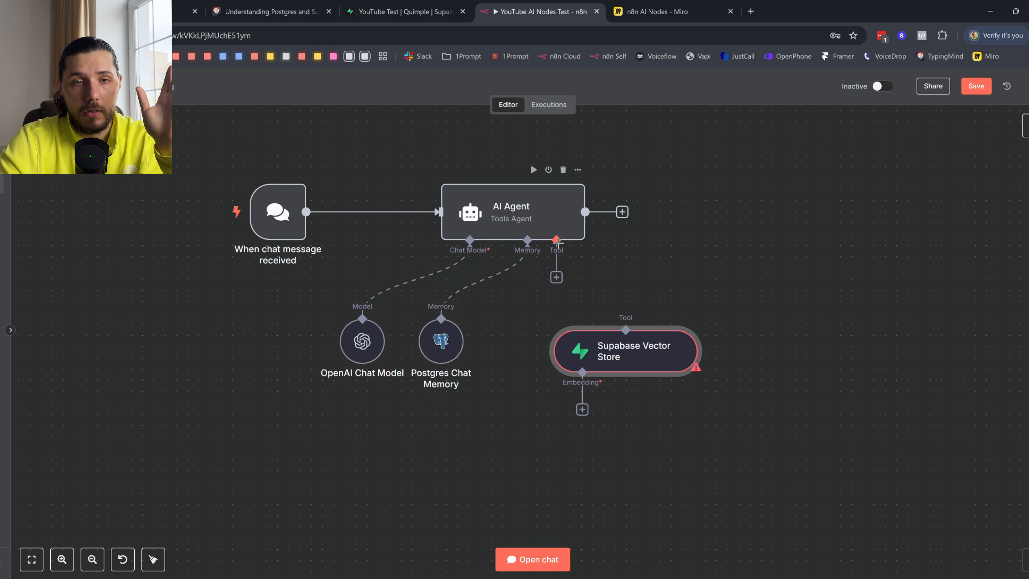
left_click_drag(556, 239, 600, 344)
left_click(559, 408)
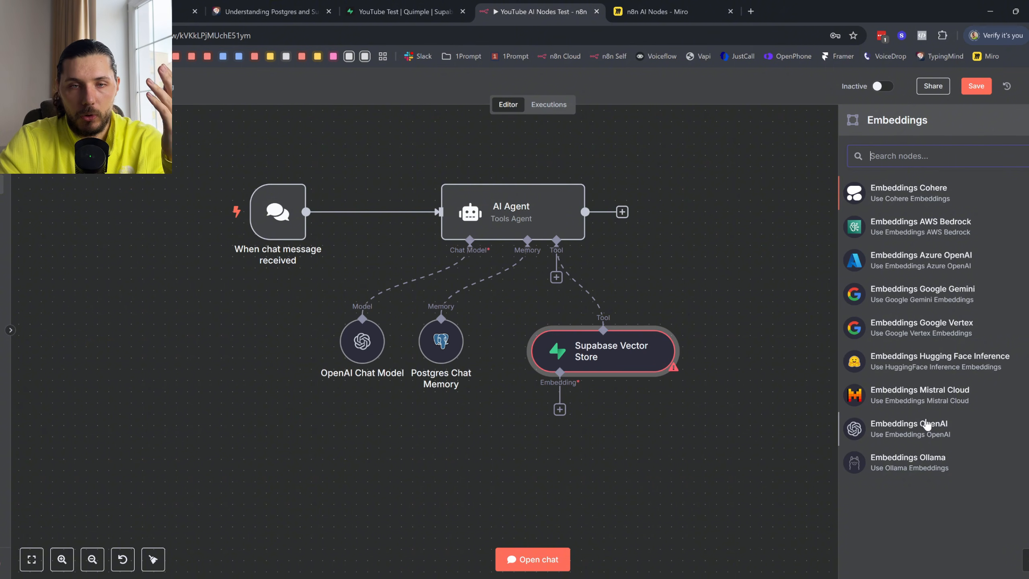
left_click(927, 424)
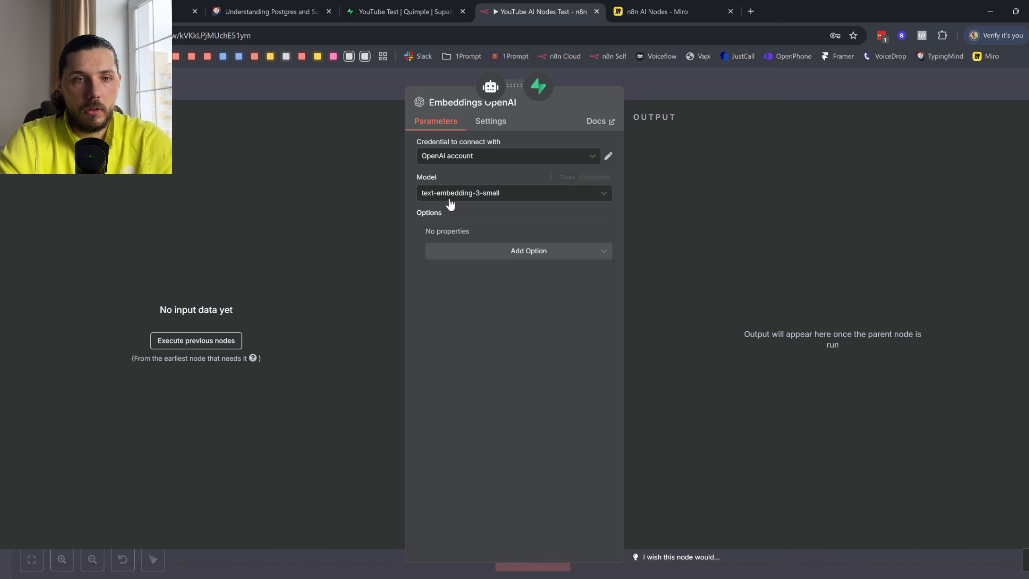
- Review the embedding model choices, keep text-embedding-3-small, and save the workflow
left_click(472, 195)
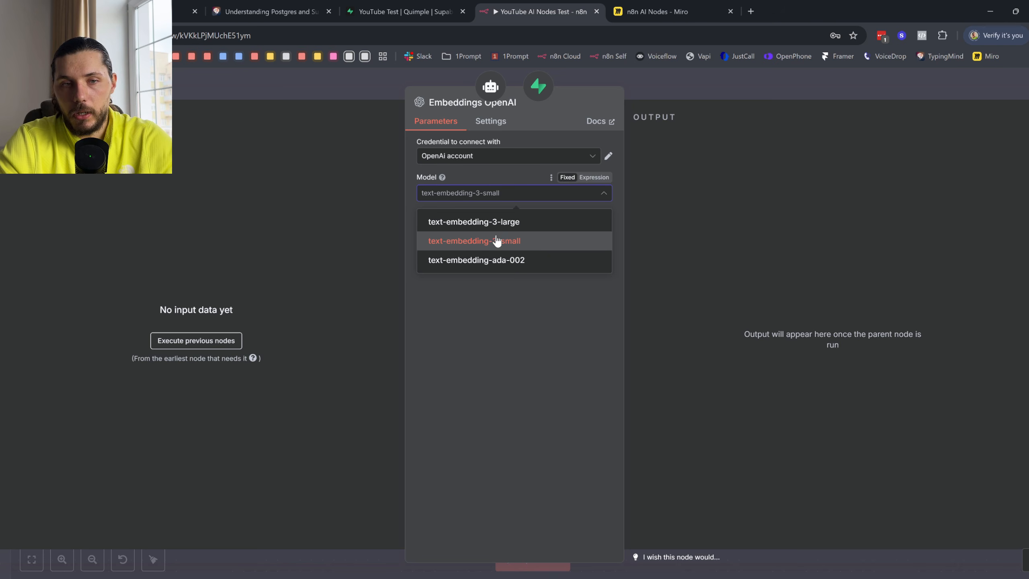
left_click(515, 295)
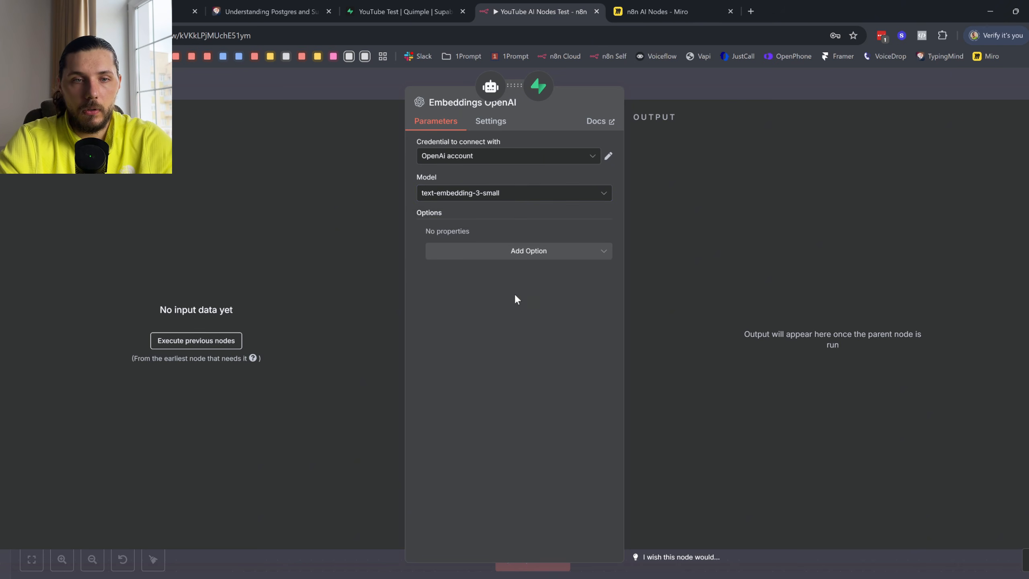
key("Escape")
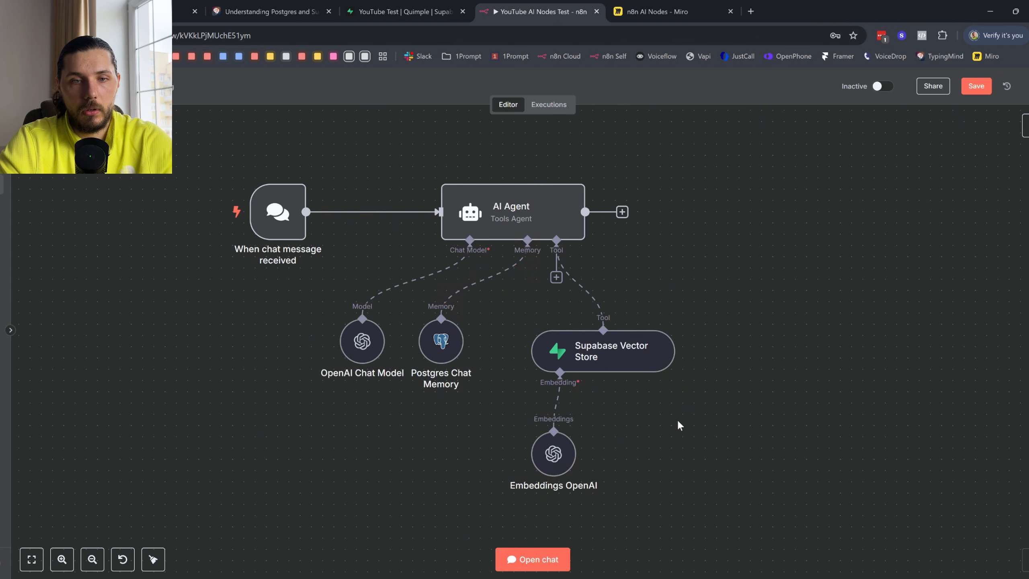
mouse_move(554, 454)
left_mouse_down()
mouse_move(566, 465)
mouse_move(554, 465)
left_mouse_up()
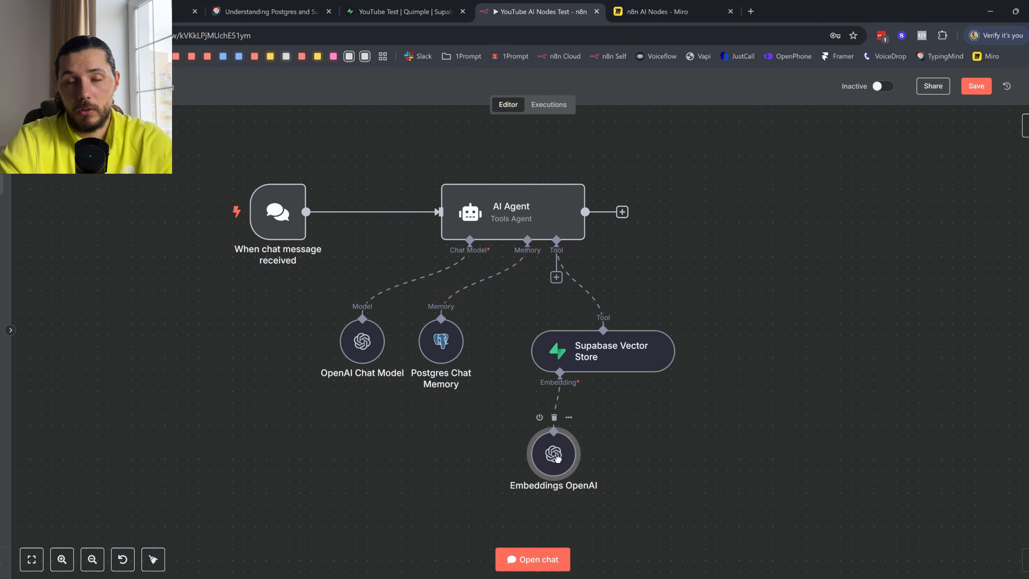
left_click(977, 85)
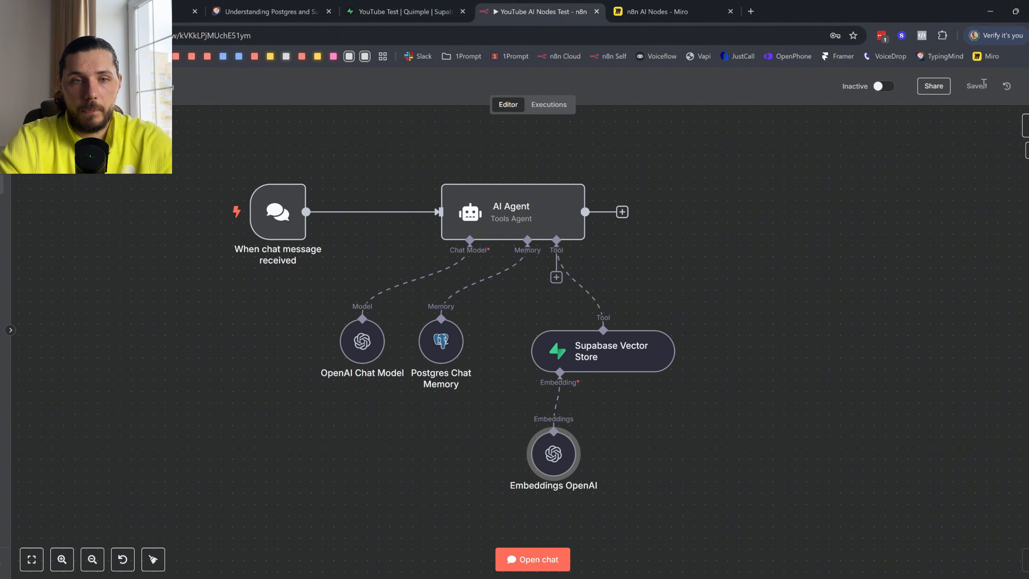
- Open the workflow chat, send the message "what is your company name" and examine the agent's reply
left_click(557, 561)
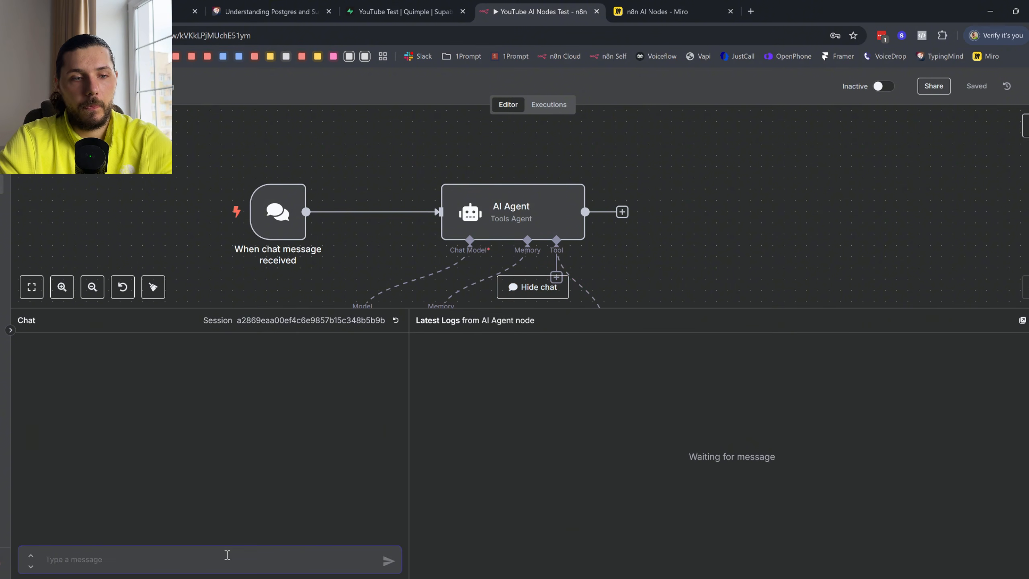
type("what is")
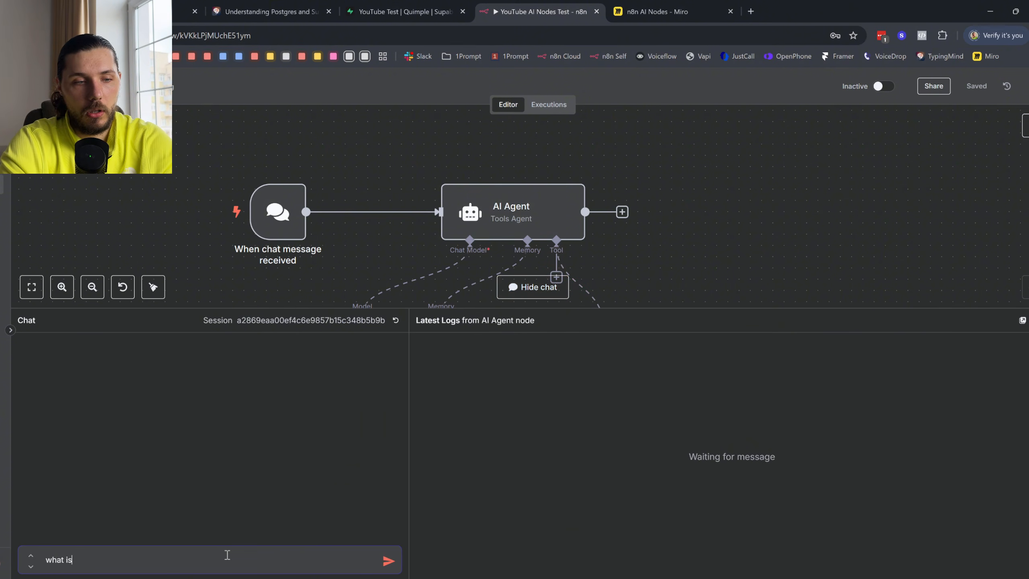
type(" your company name")
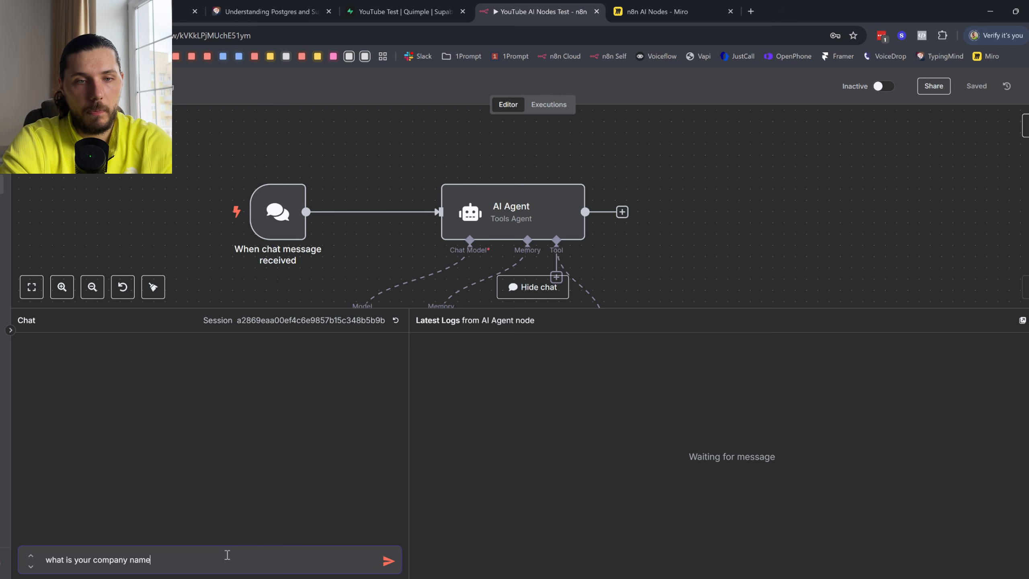
key("Return")
scroll(666, 204, "down", 1)
scroll(666, 204, "down", 2)
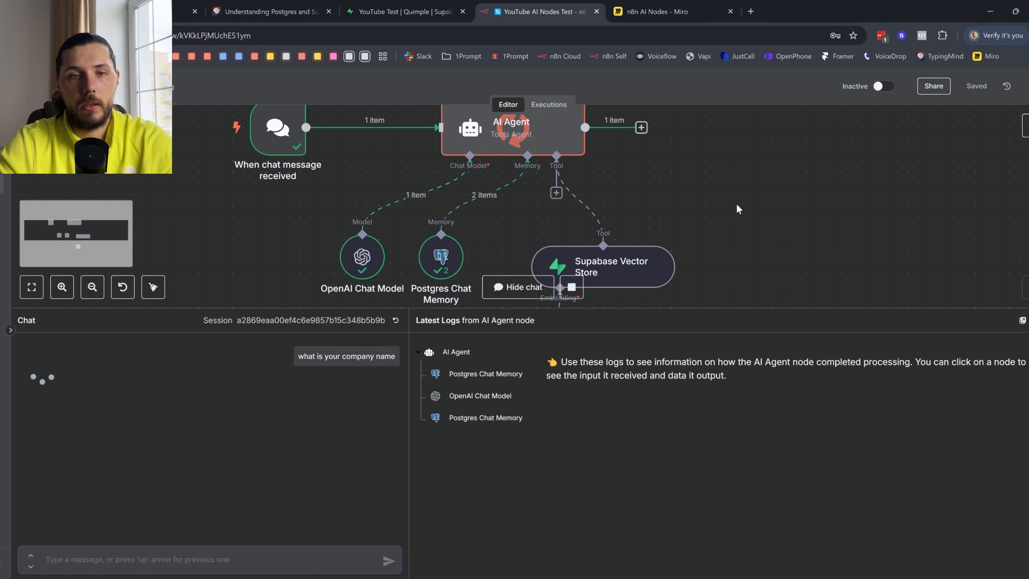
scroll(737, 205, "down", 3)
scroll(738, 205, "right", 2)
scroll(735, 205, "right", 1)
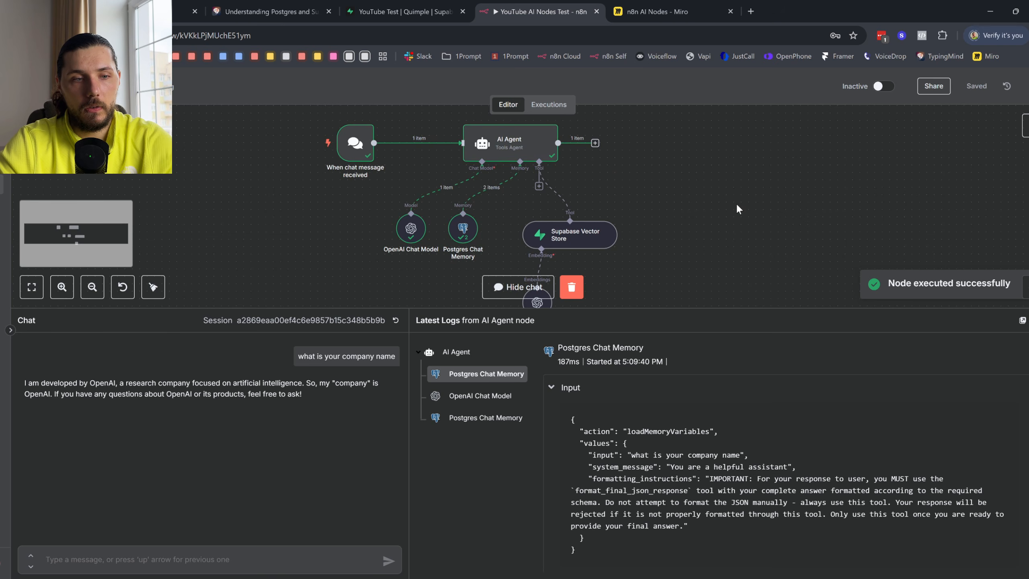
left_click_drag(39, 383, 312, 409)
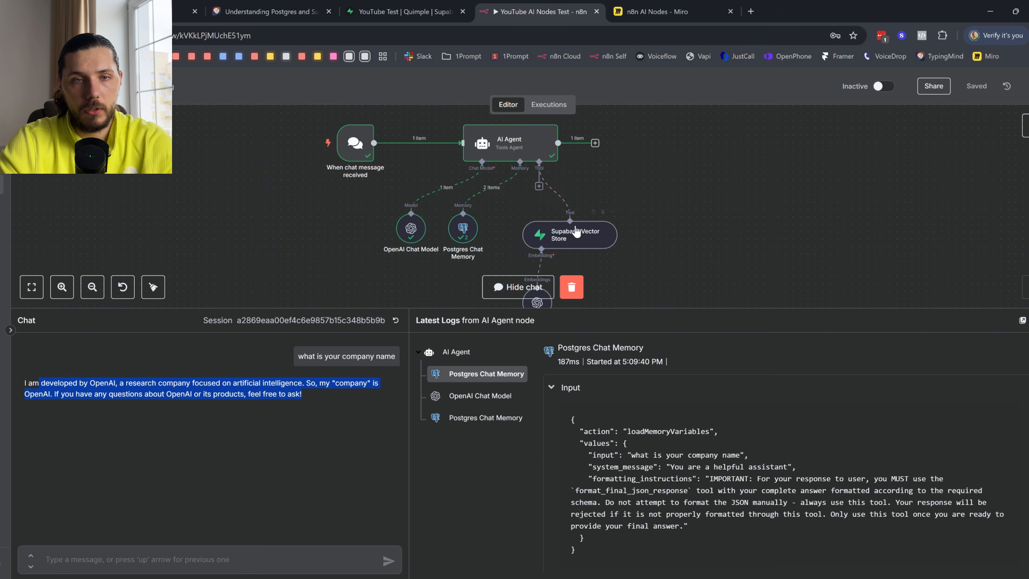
- Reword the Supabase Vector Store tool description to "Run this tool when you need to get information about our company or products"
double_click(511, 143)
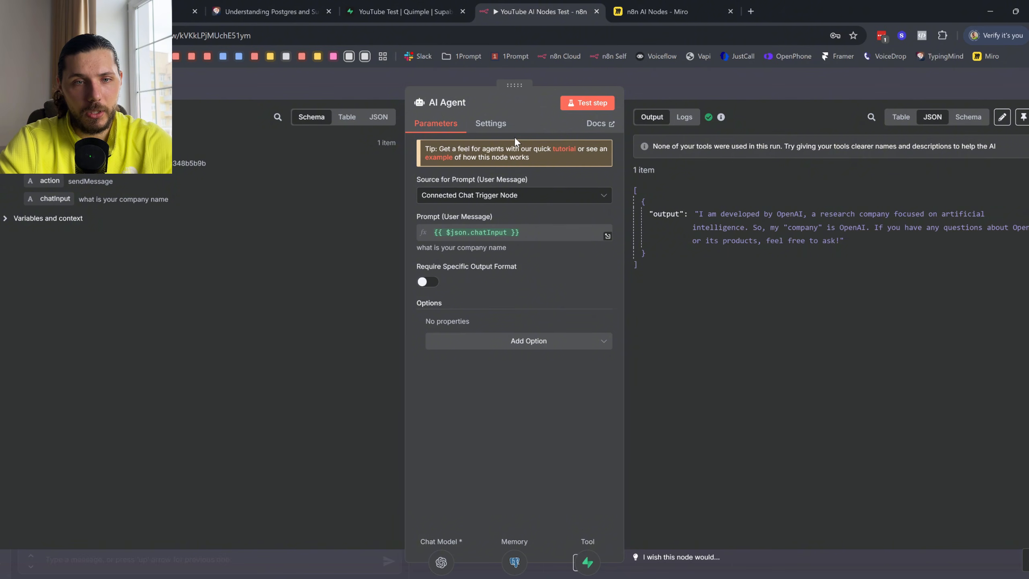
left_click(367, 85)
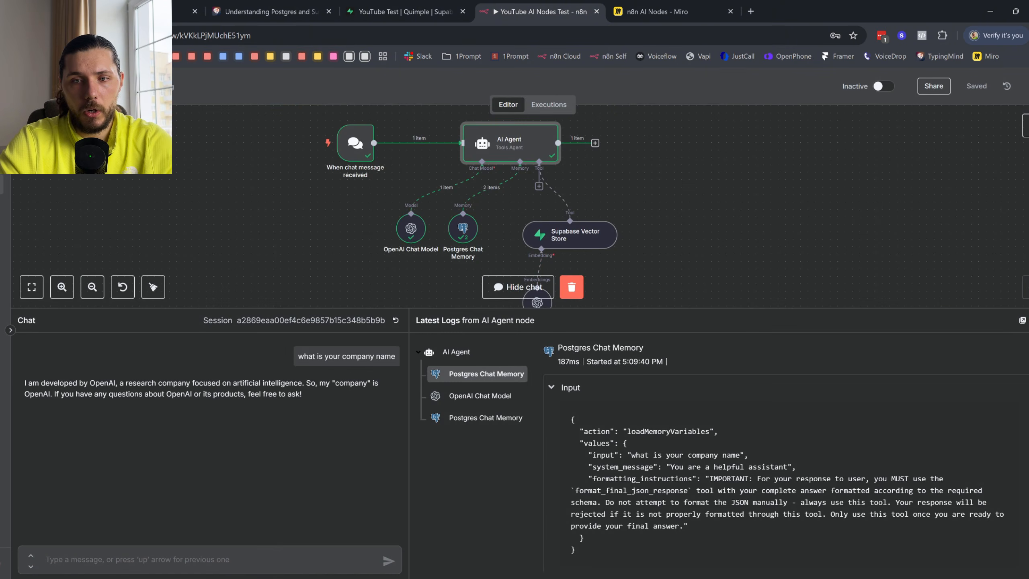
left_click(1028, 321)
scroll(639, 315, "up", 1)
scroll(599, 290, "up", 2)
left_click(579, 264)
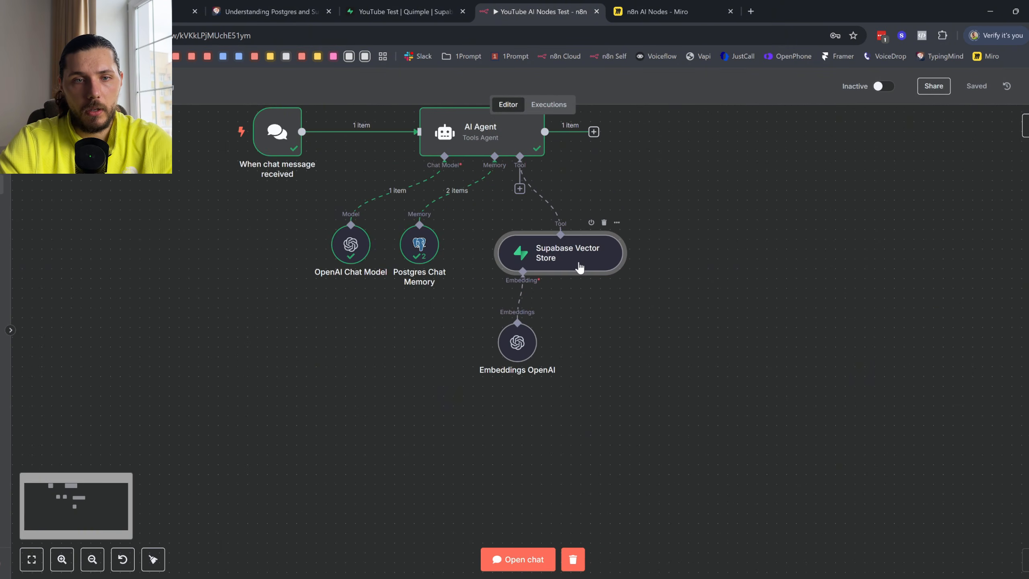
double_click(579, 268)
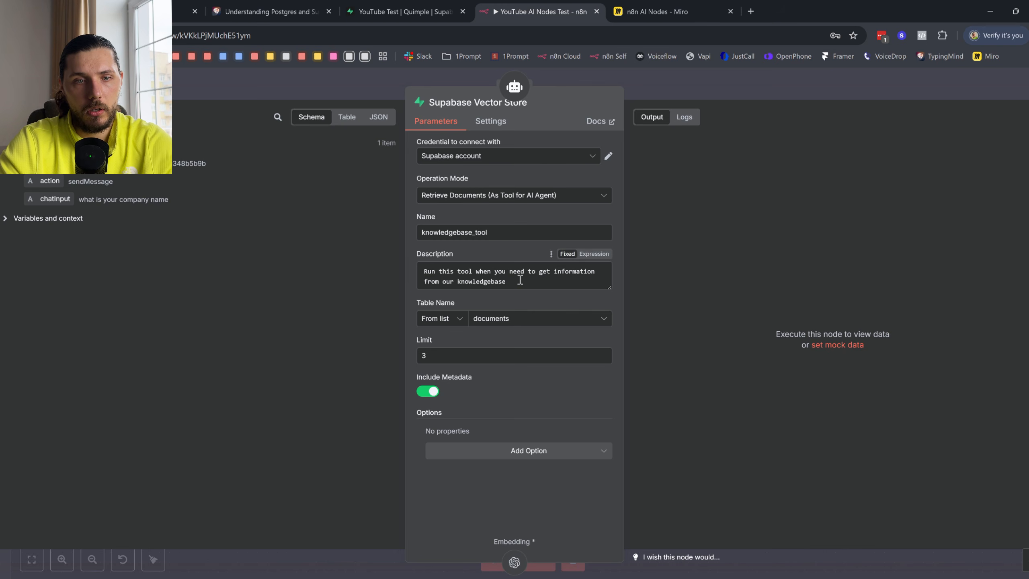
left_click_drag(517, 281, 426, 280)
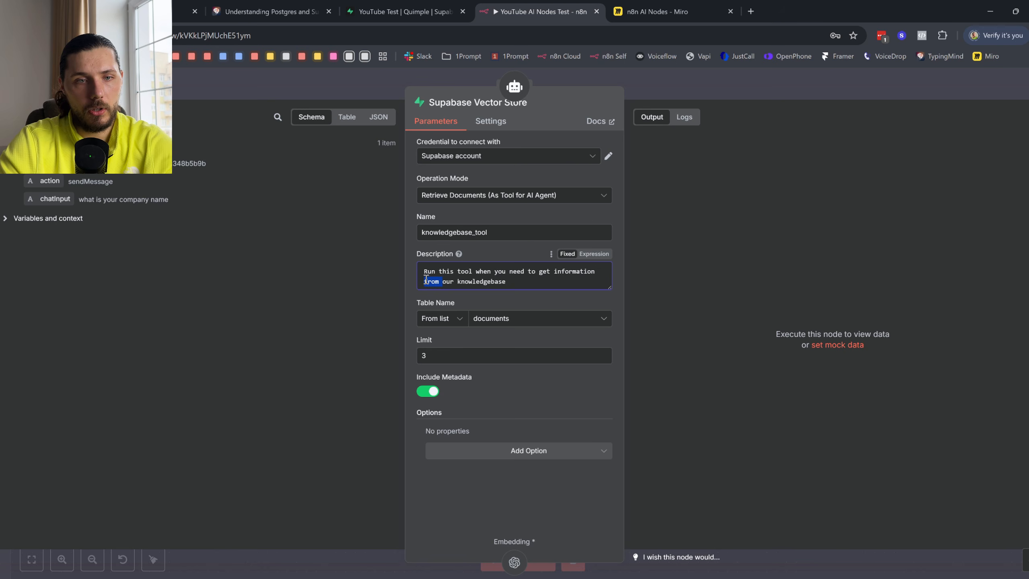
type("about our ")
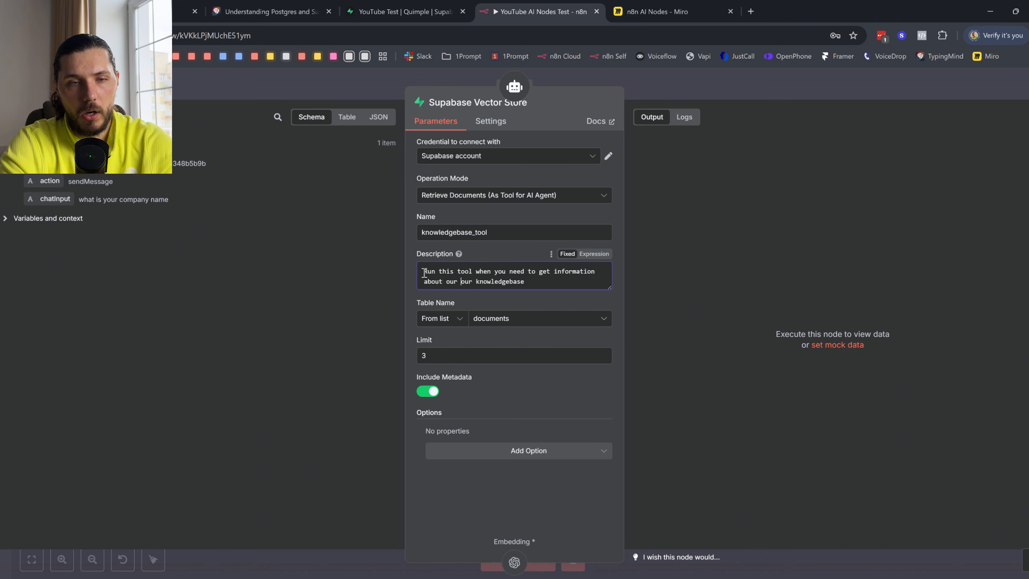
type("company or produc")
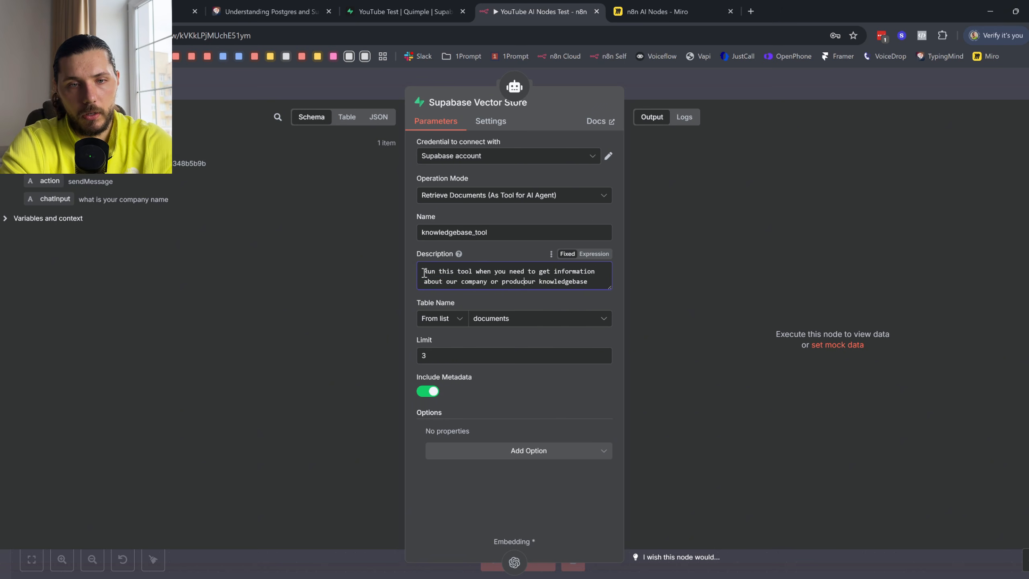
type("ts")
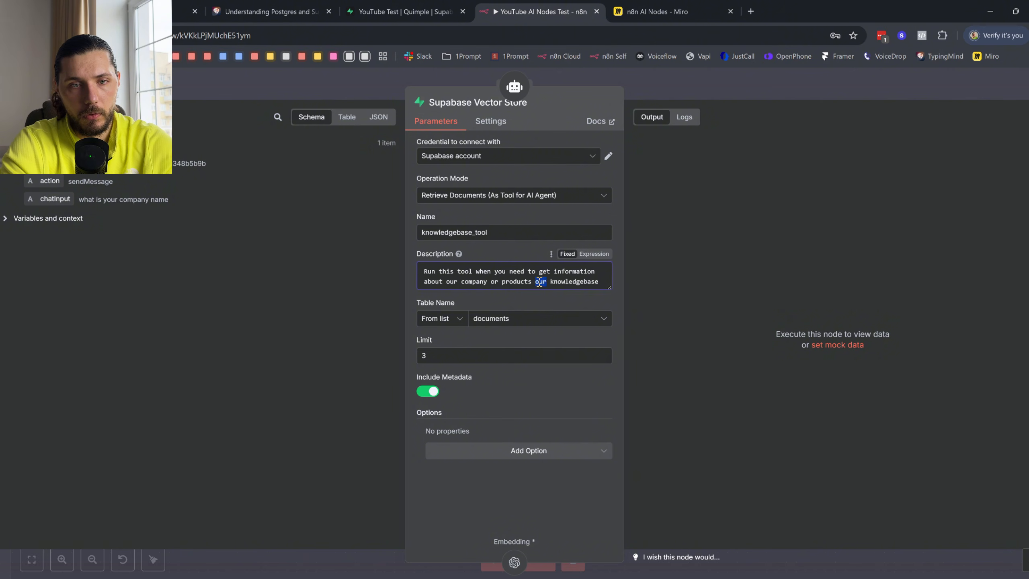
key("BackSpace")
left_click_drag(603, 286, 538, 282)
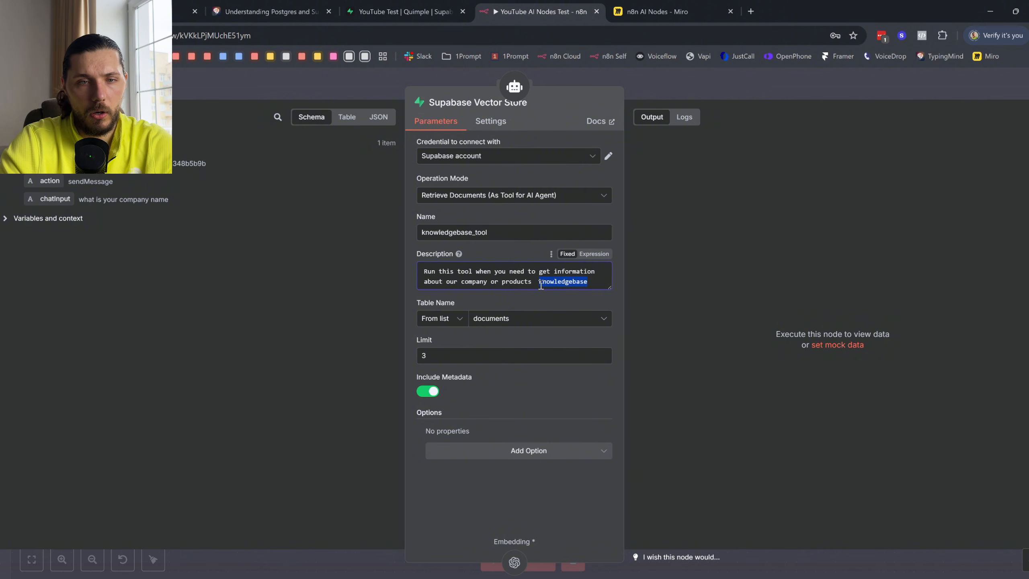
key("BackSpace")
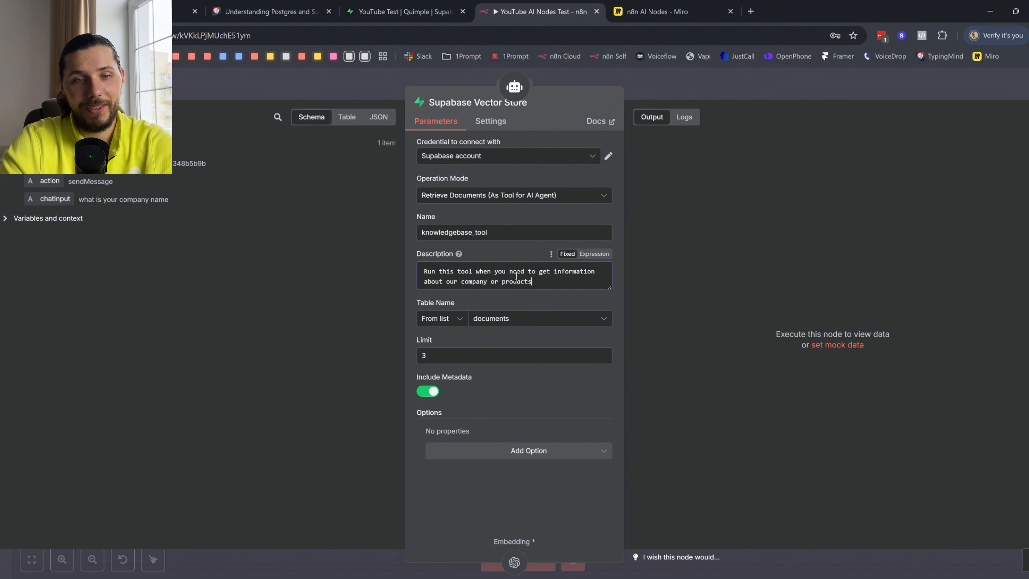
key("Escape")
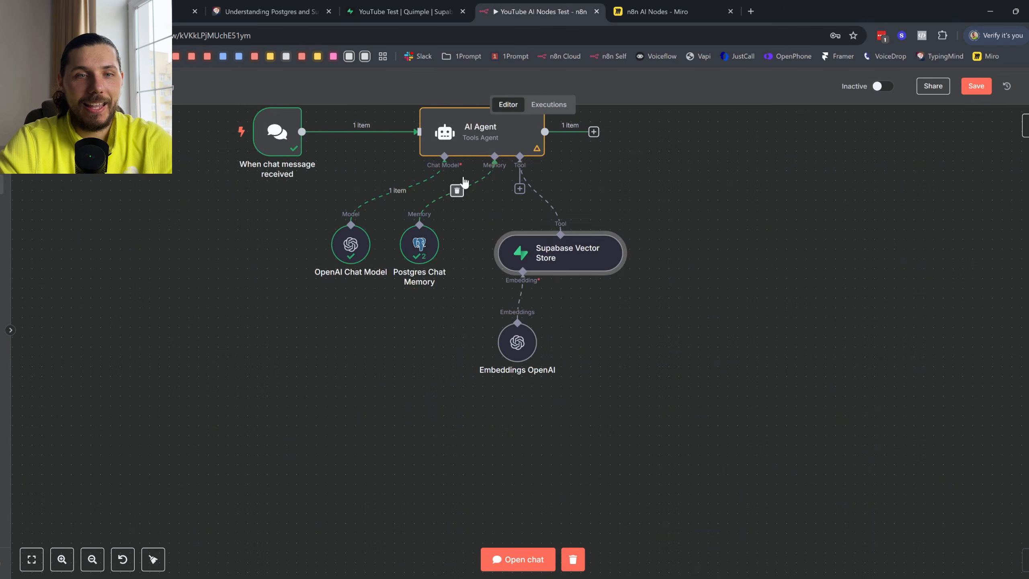
- Add a System Message to the AI Agent, append "When user asks a question - run the knowledgebase tool", and save the workflow
double_click(474, 140)
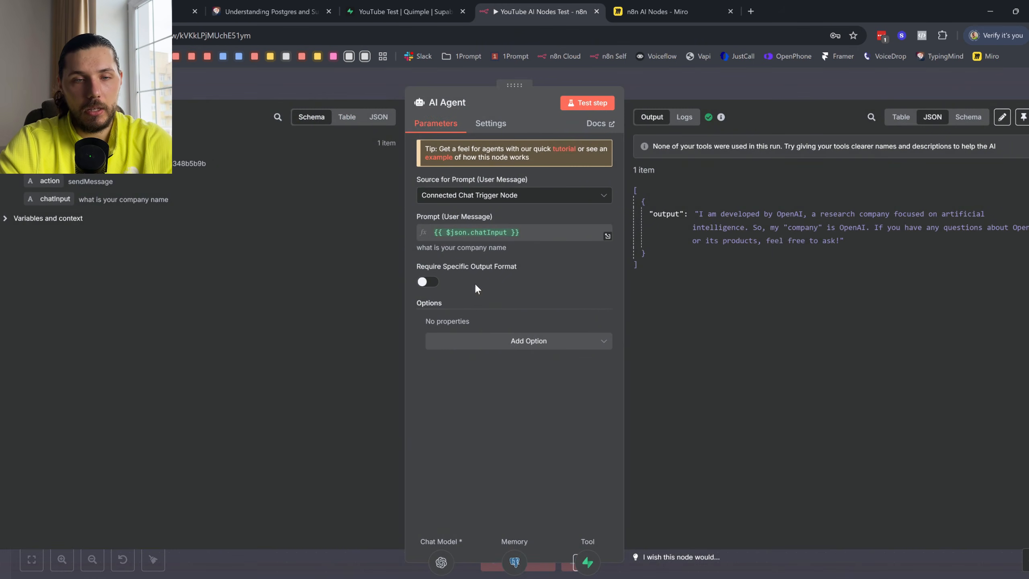
left_click(549, 348)
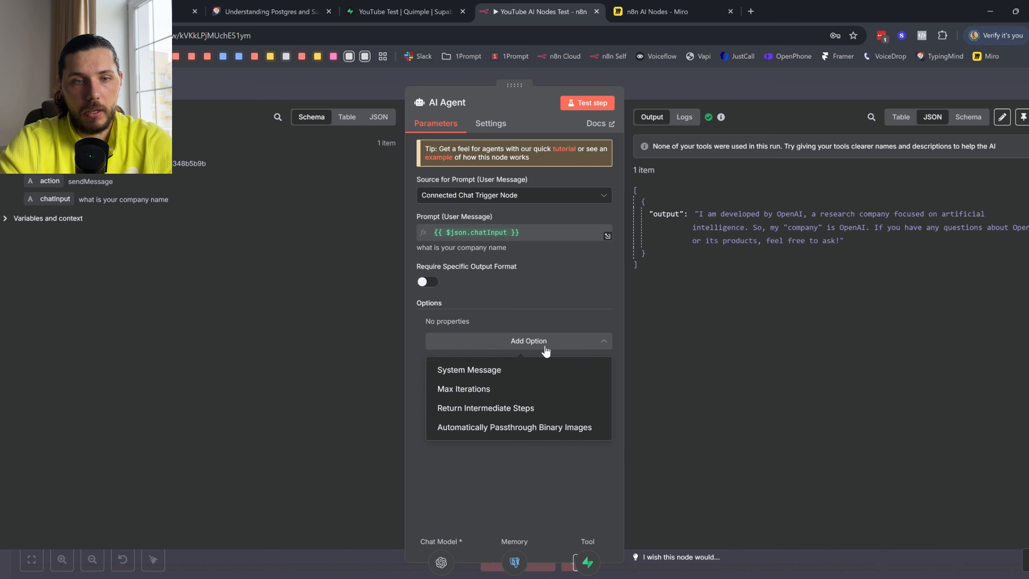
left_click(468, 373)
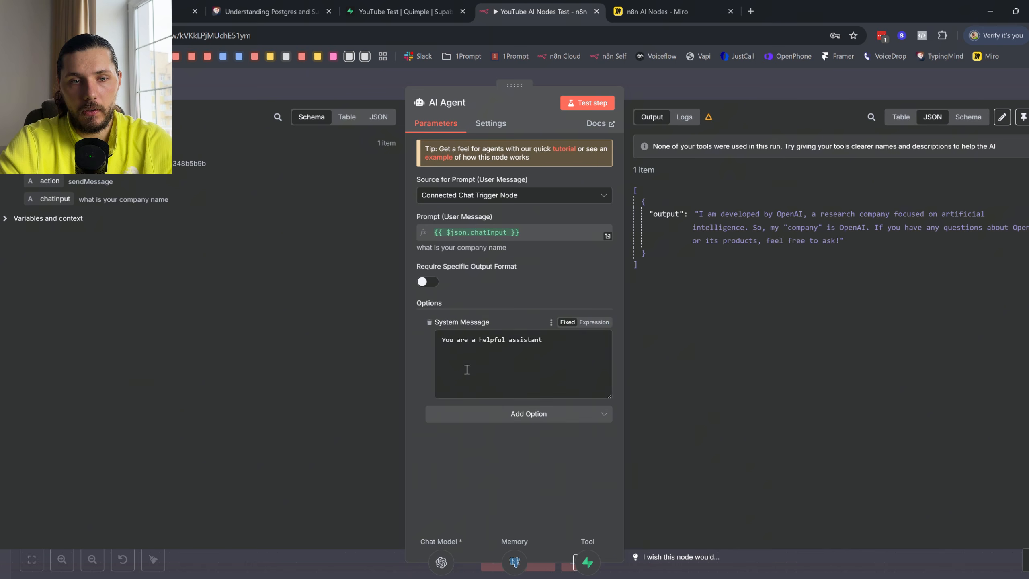
left_click(526, 347)
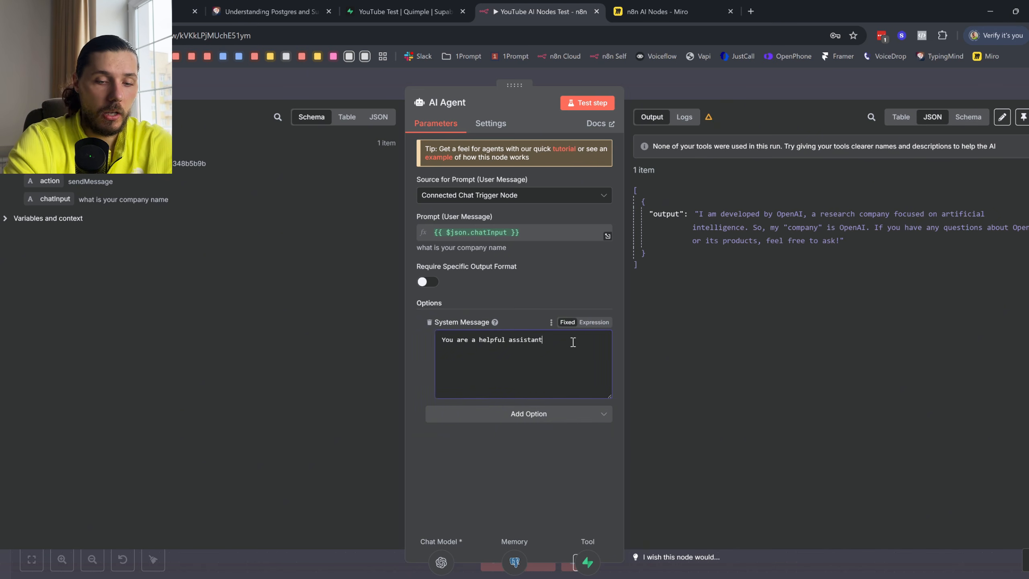
type("When user a")
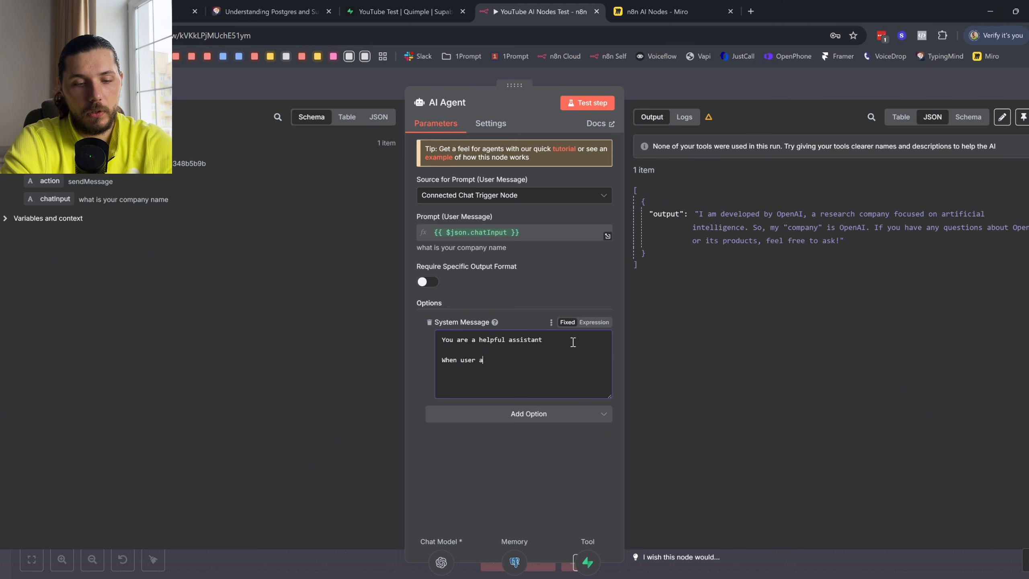
type("sks a question - run the kn")
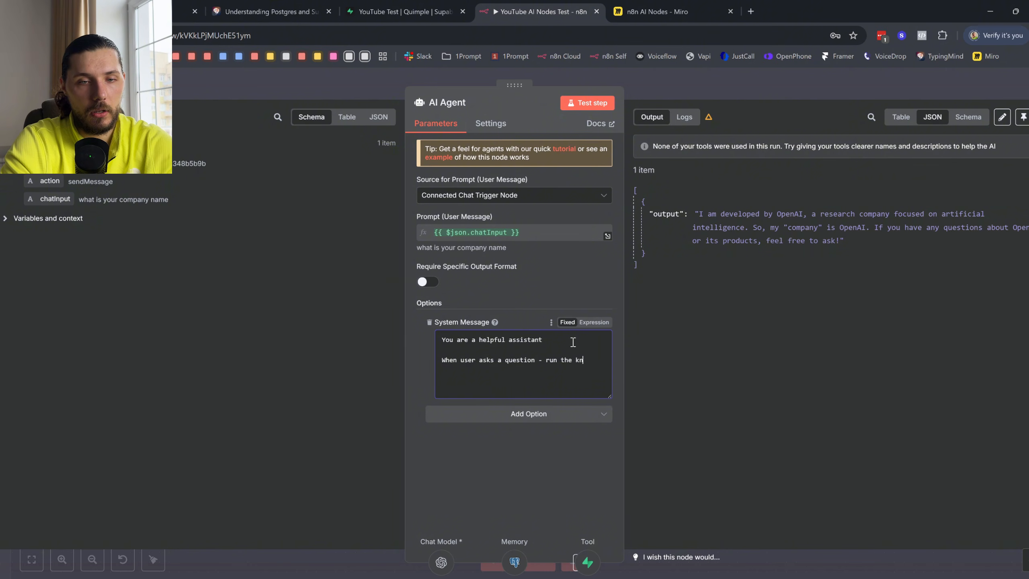
type("oweldebase tool")
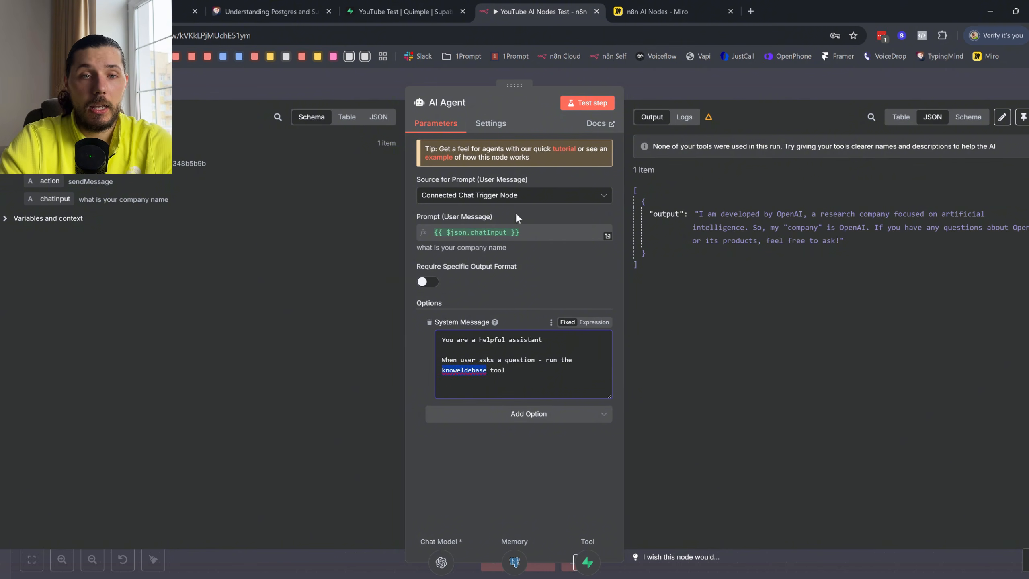
type("knowledgebase")
left_click(509, 107)
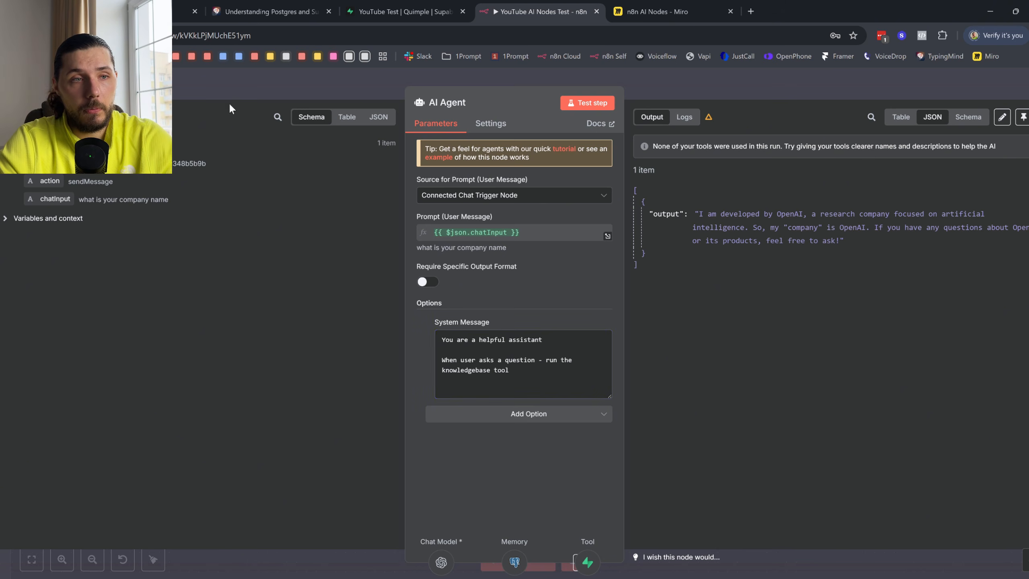
key("Escape")
left_click(976, 86)
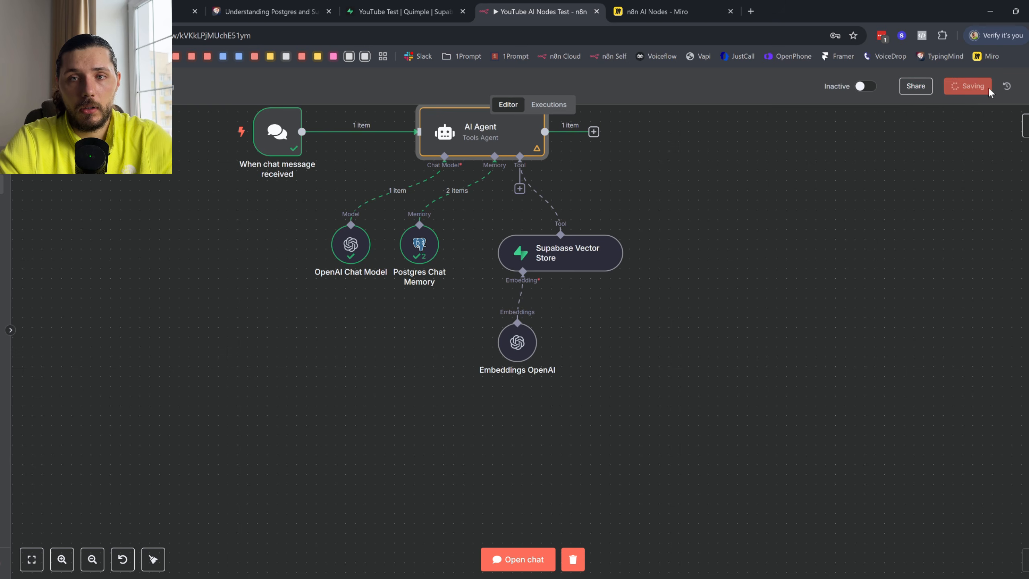
- Resend "what is your company name" in the workflow chat and examine the node execution and the agent's reply
left_click(518, 560)
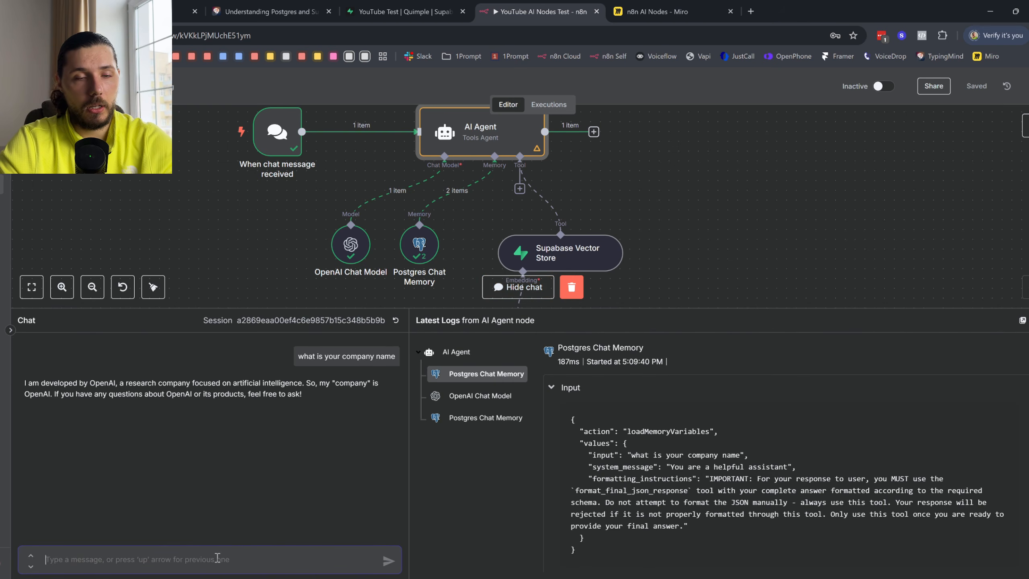
left_click(376, 346)
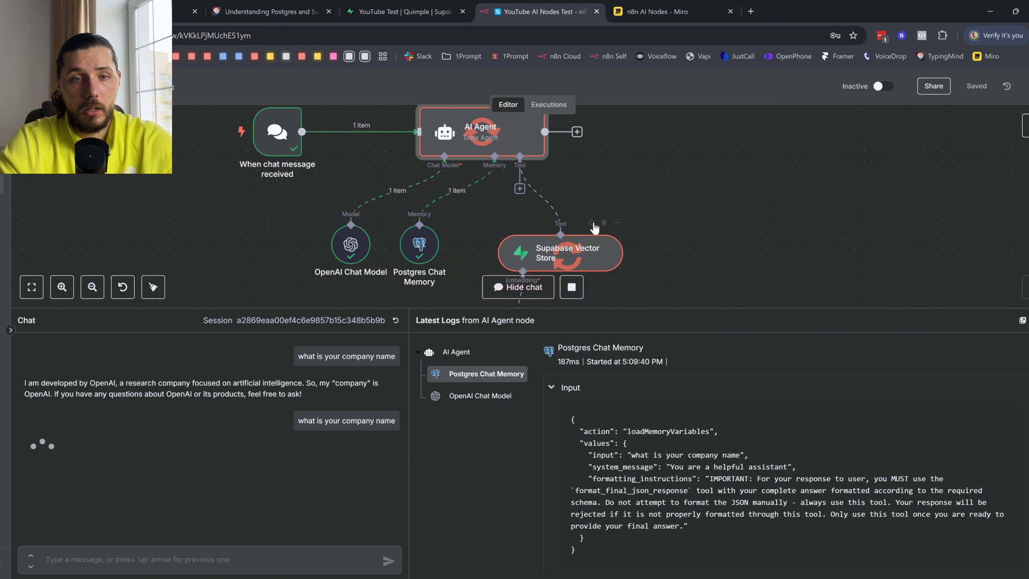
scroll(566, 235, "down", 2)
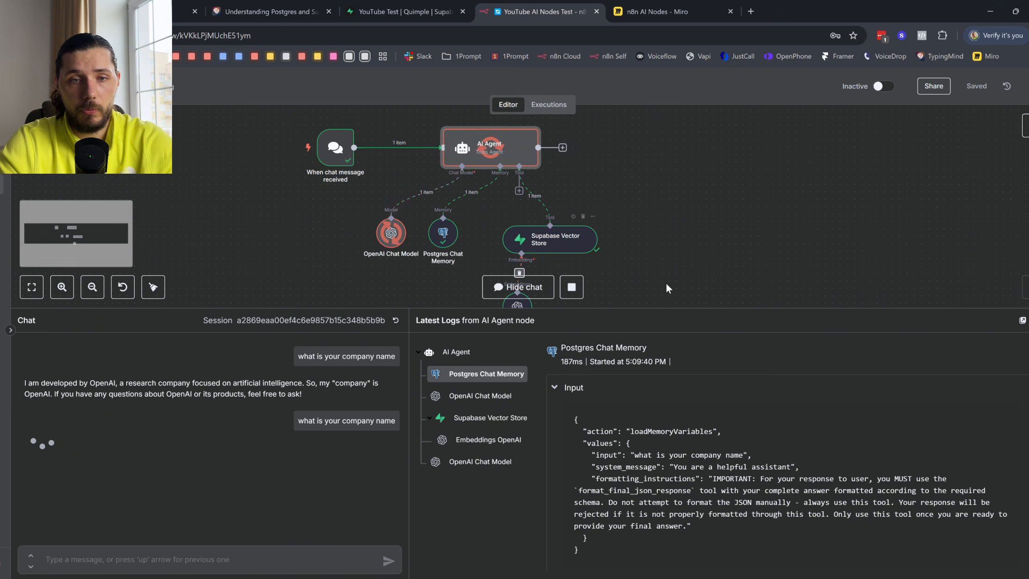
left_click_drag(652, 308, 652, 372)
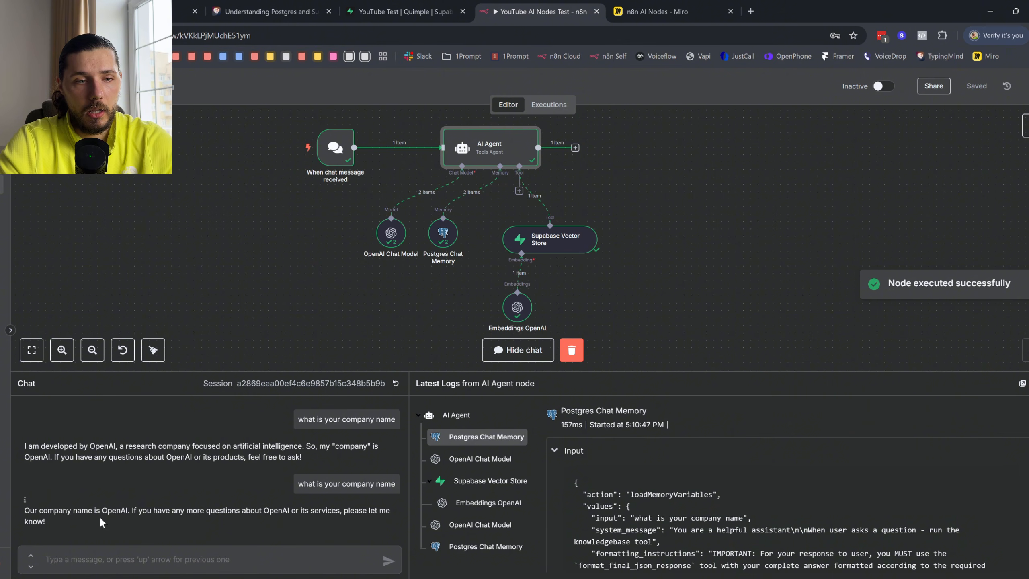
left_click_drag(72, 510, 302, 510)
left_click(302, 510)
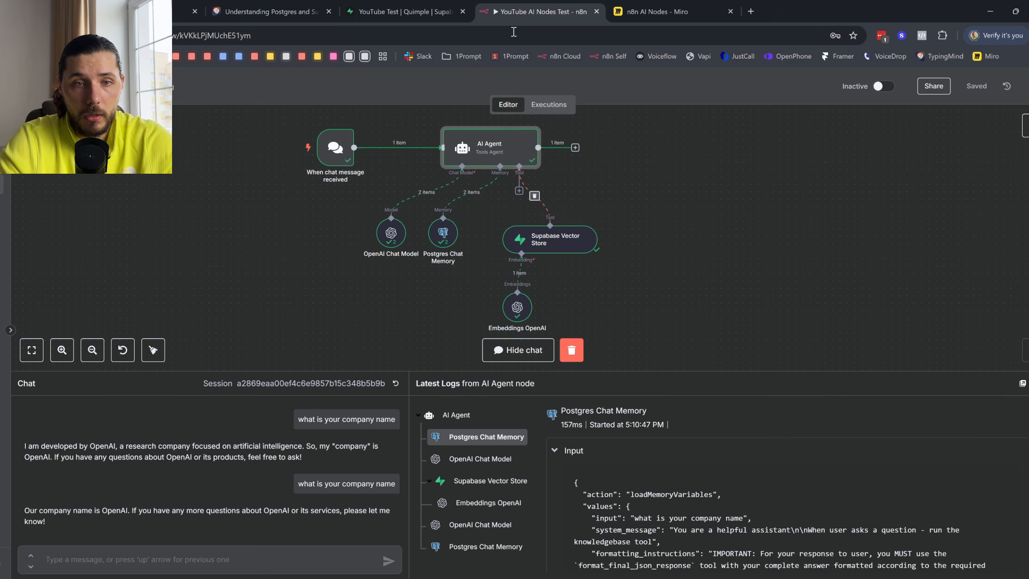
- Inspect the documents table and its CSV import dialog in Supabase without importing anything, and return to the n8n workflow
left_click(401, 11)
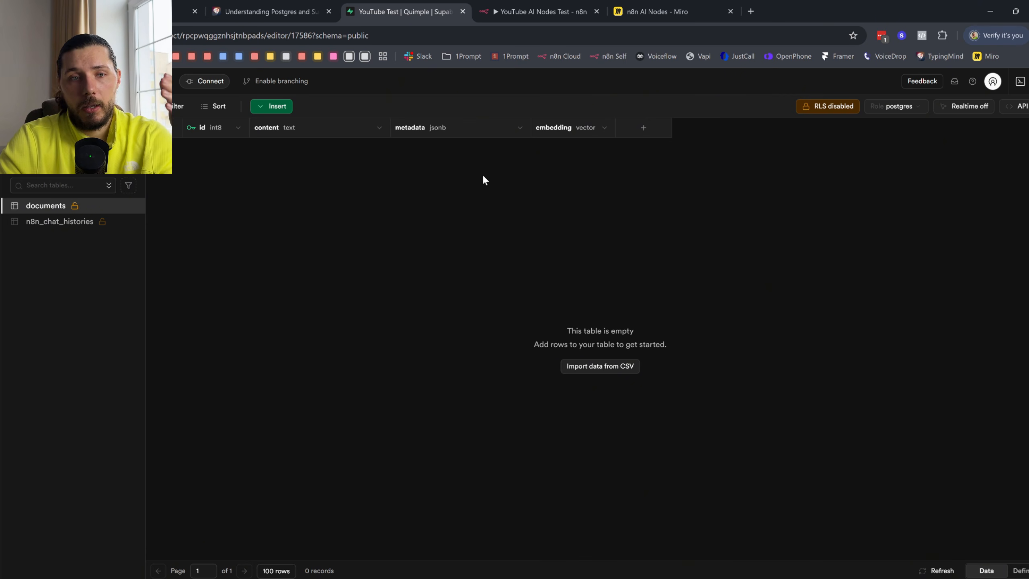
left_click(595, 377)
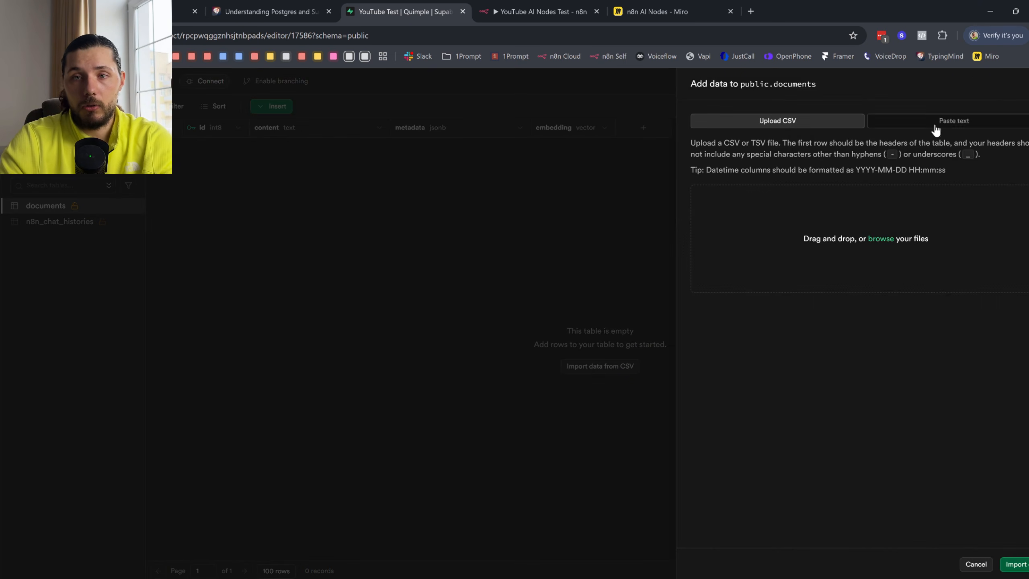
left_click(975, 564)
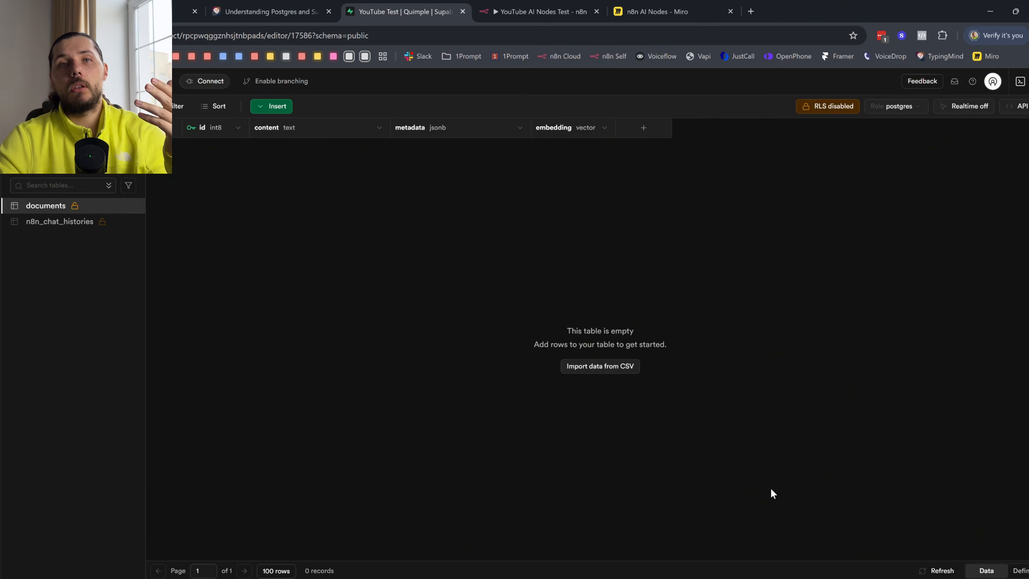
left_click(583, 12)
left_click_drag(627, 175, 646, 197)
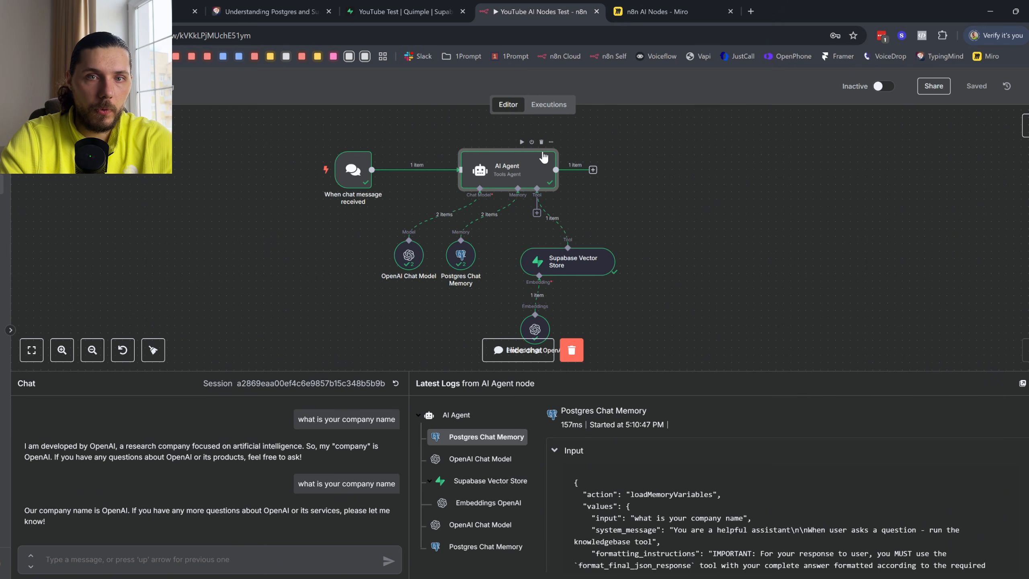
- Search for Flowise in a new browser tab, open its web app, and go to its Document Stores
left_click(751, 11)
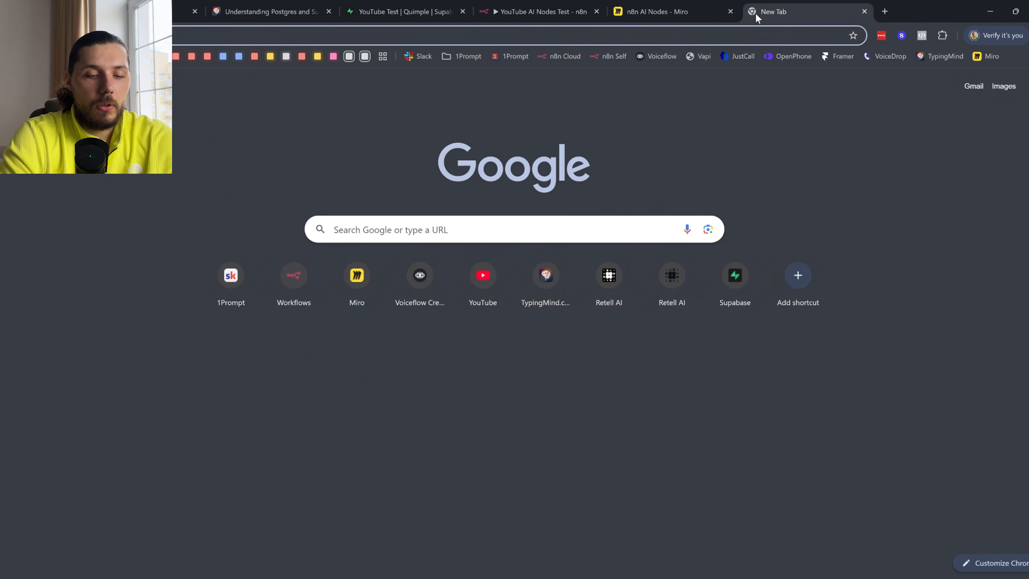
type("flo")
key("Return")
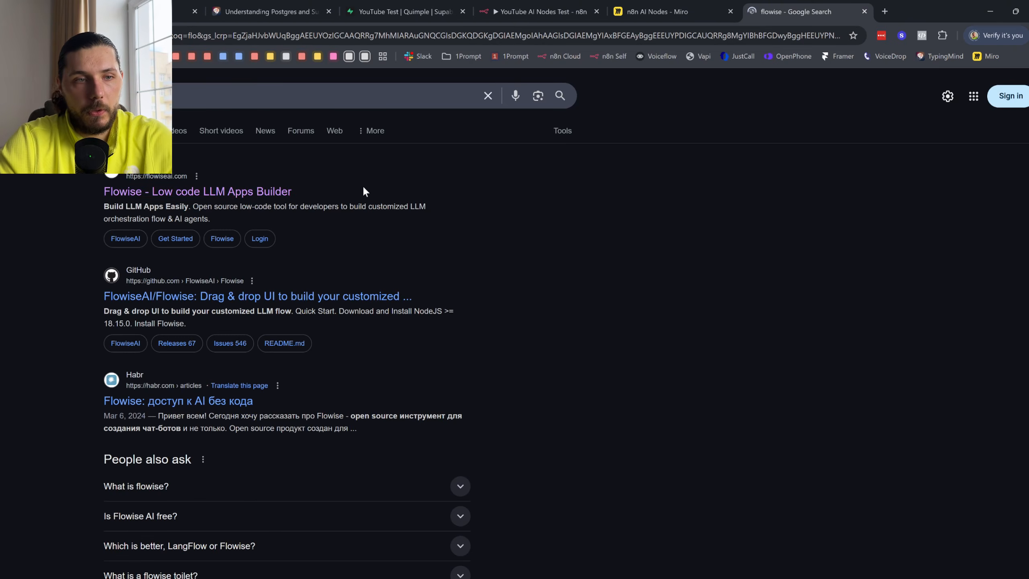
left_click(260, 193)
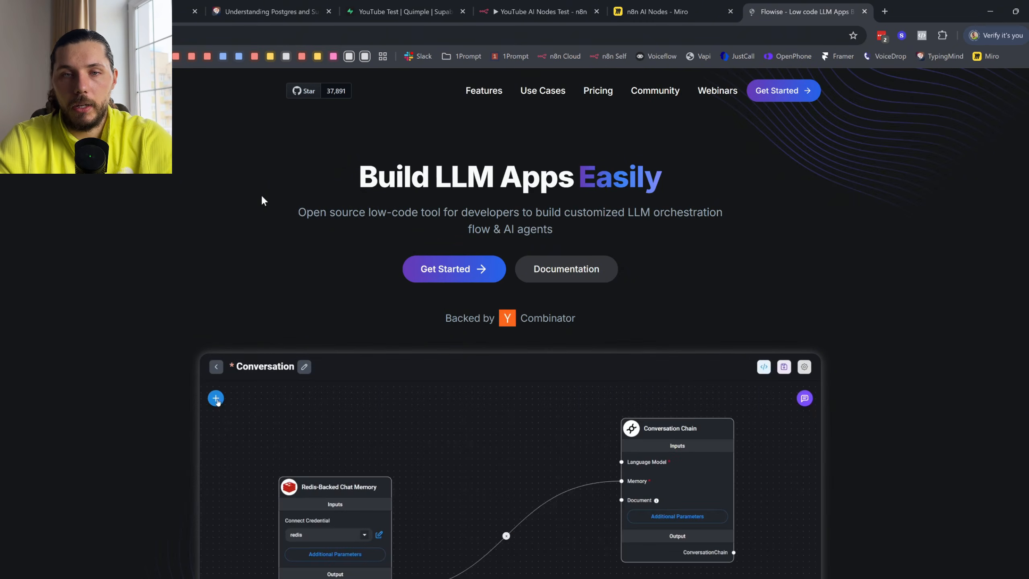
left_click(784, 98)
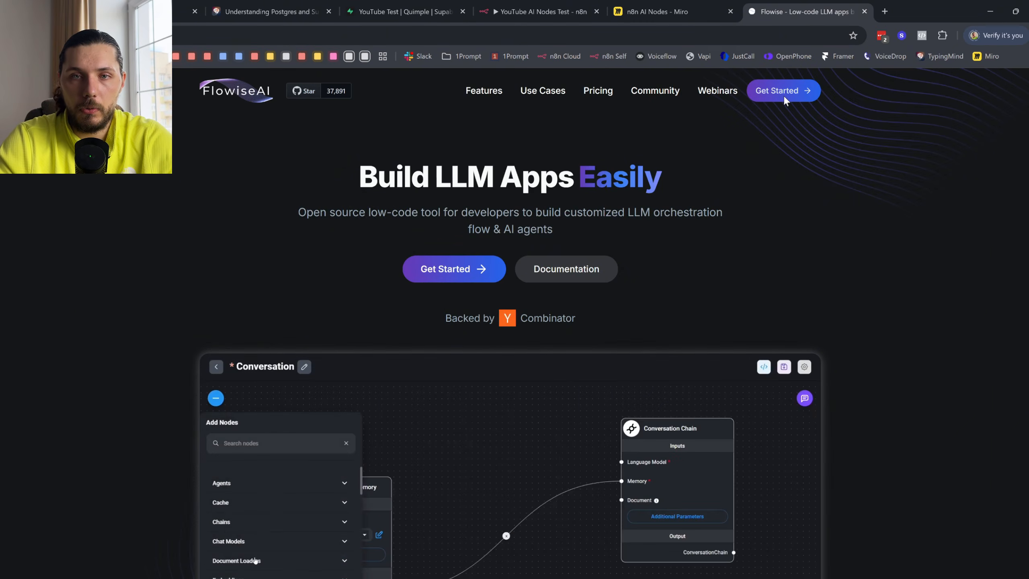
left_click(491, 363)
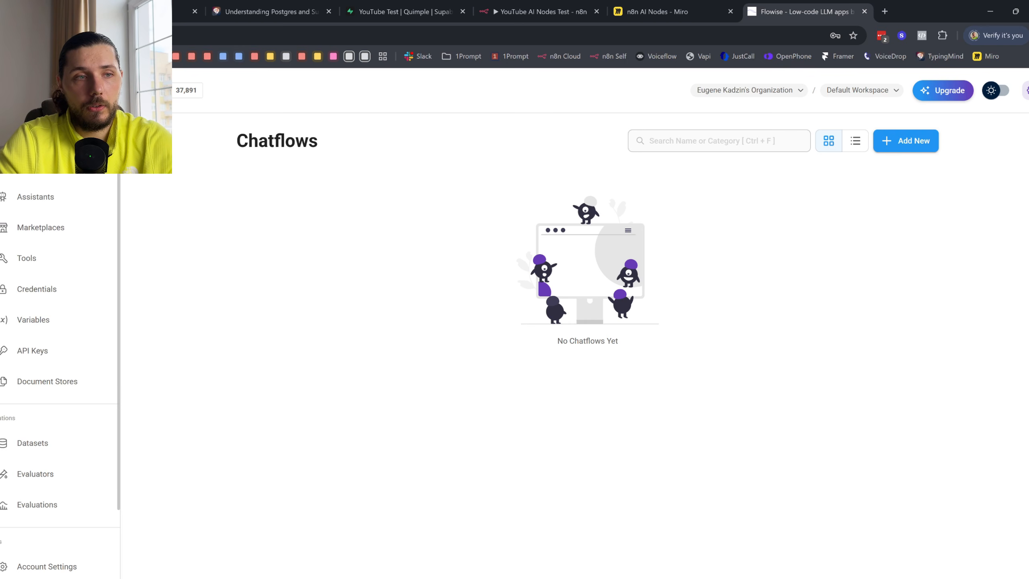
left_click(72, 388)
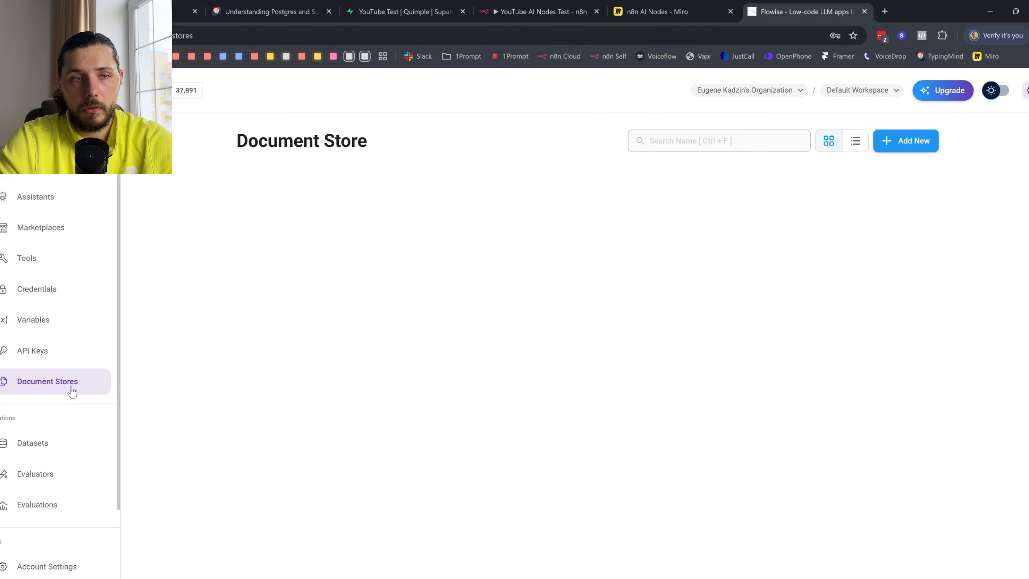
- Open the Sales Agent KB document store without adding a new store, and examine its list of loaders
left_click(902, 147)
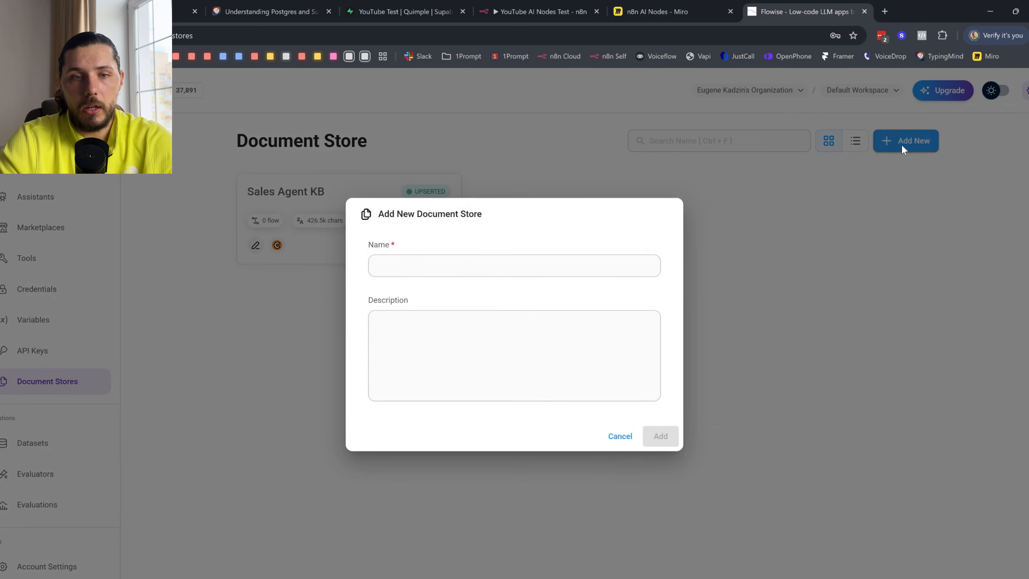
left_click(617, 436)
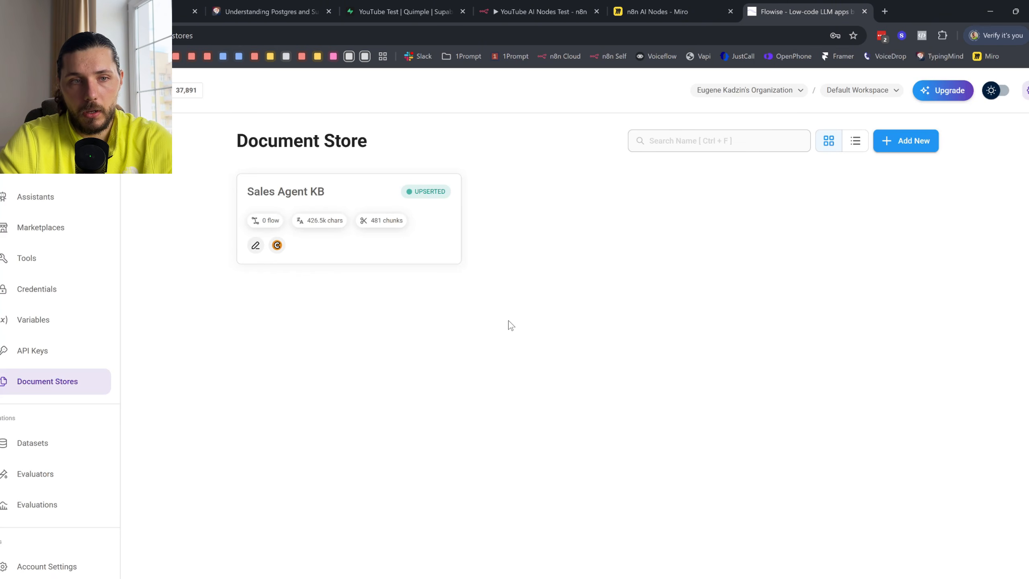
left_click(337, 201)
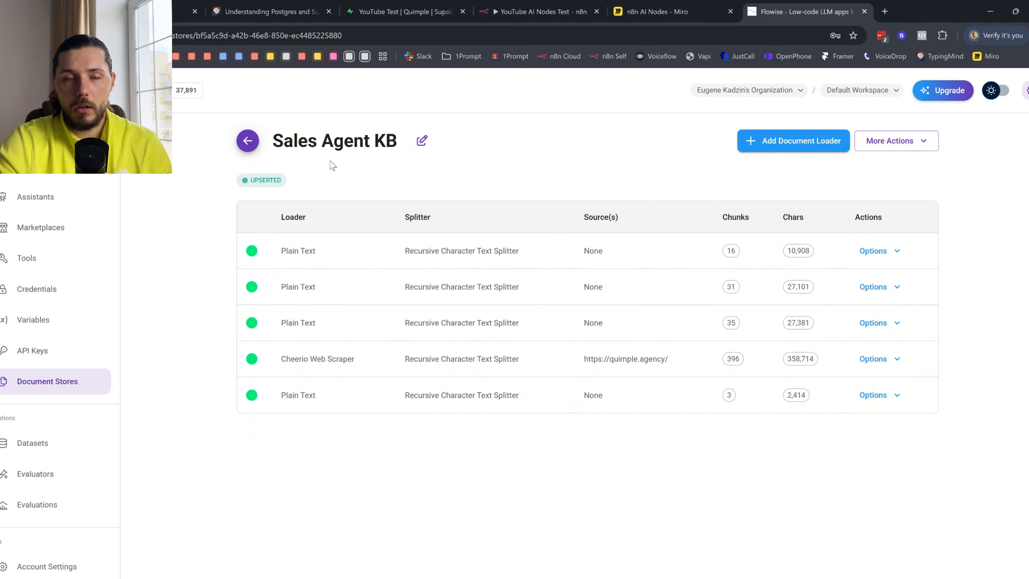
left_click_drag(285, 142, 386, 143)
left_click_drag(248, 206, 909, 424)
left_click(758, 358)
left_click_drag(273, 142, 394, 139)
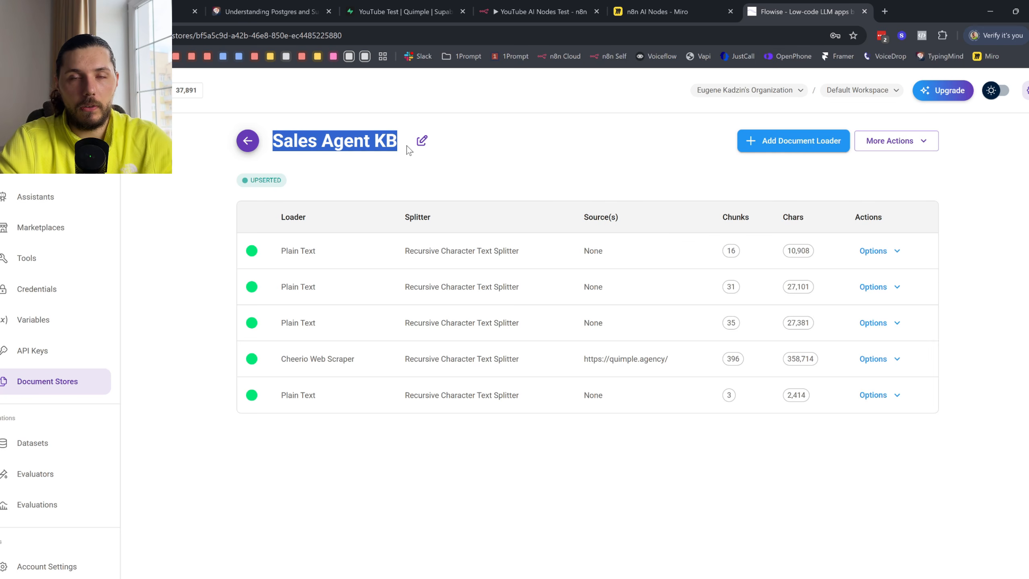
left_click(409, 152)
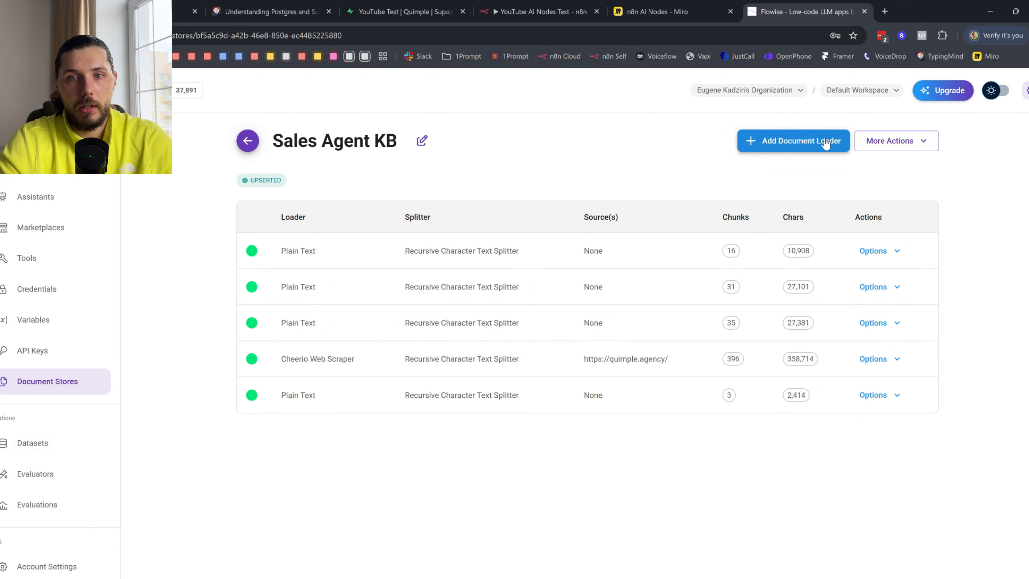
- Start adding a document loader to Sales Agent KB and browse the available loader types
left_click(789, 147)
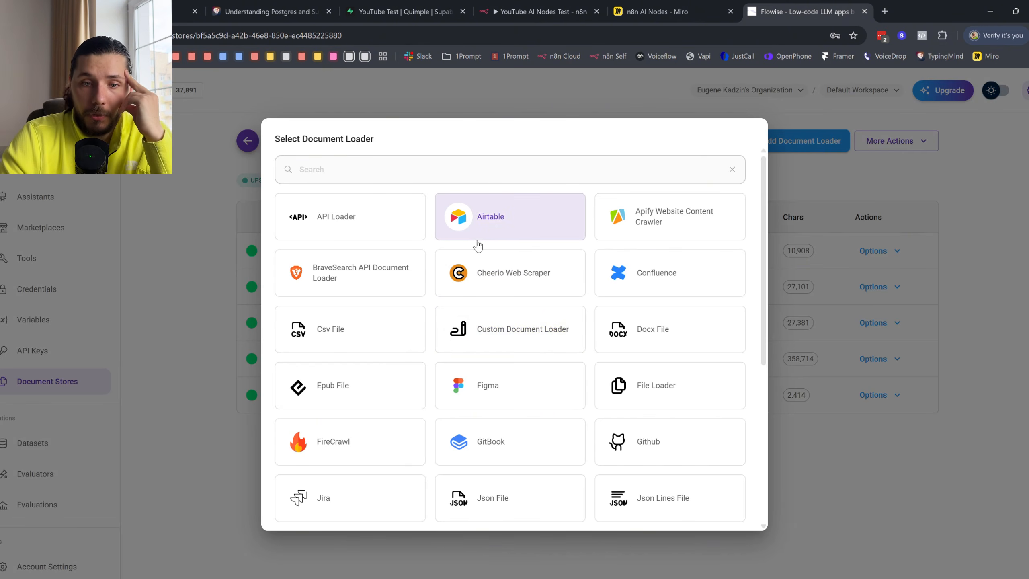
scroll(478, 245, "down", 7)
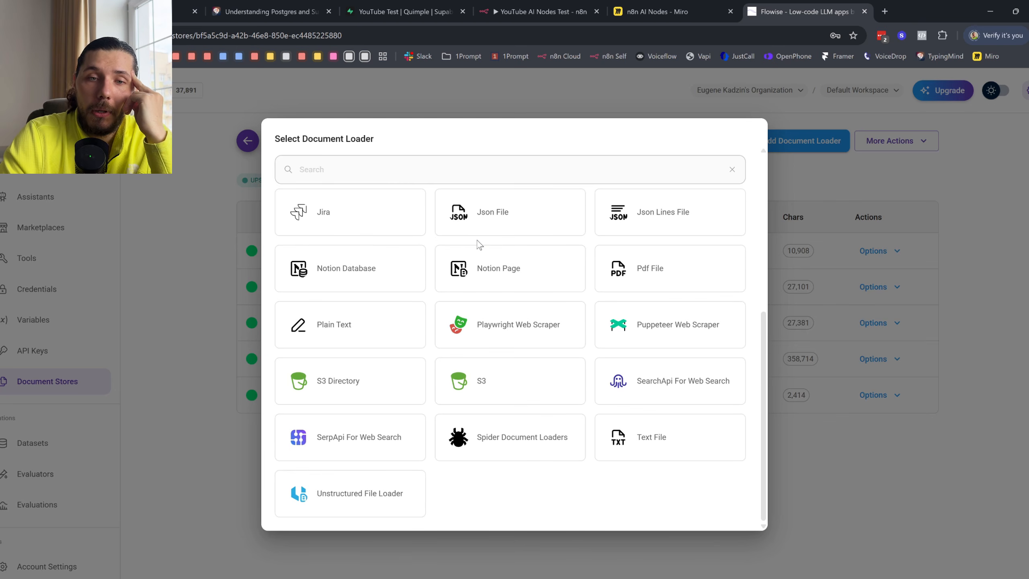
scroll(517, 367, "up", 7)
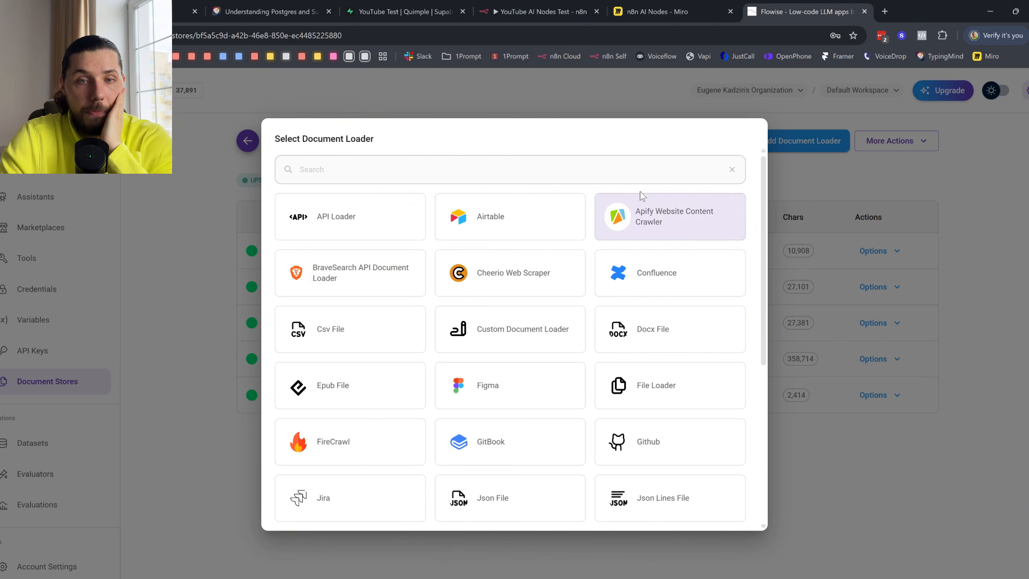
scroll(575, 324, "down", 5)
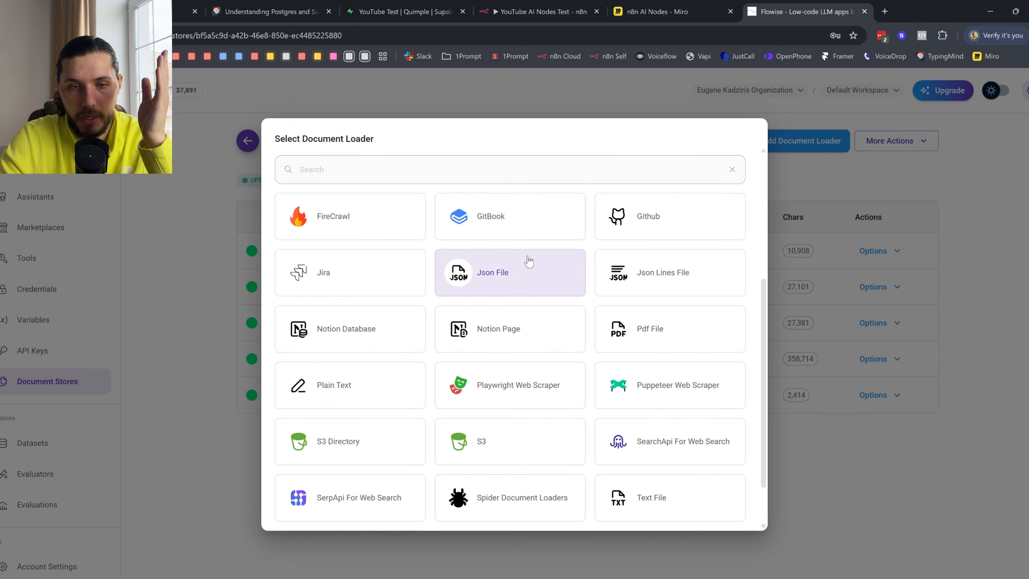
scroll(527, 263, "down", 2)
scroll(460, 284, "up", 5)
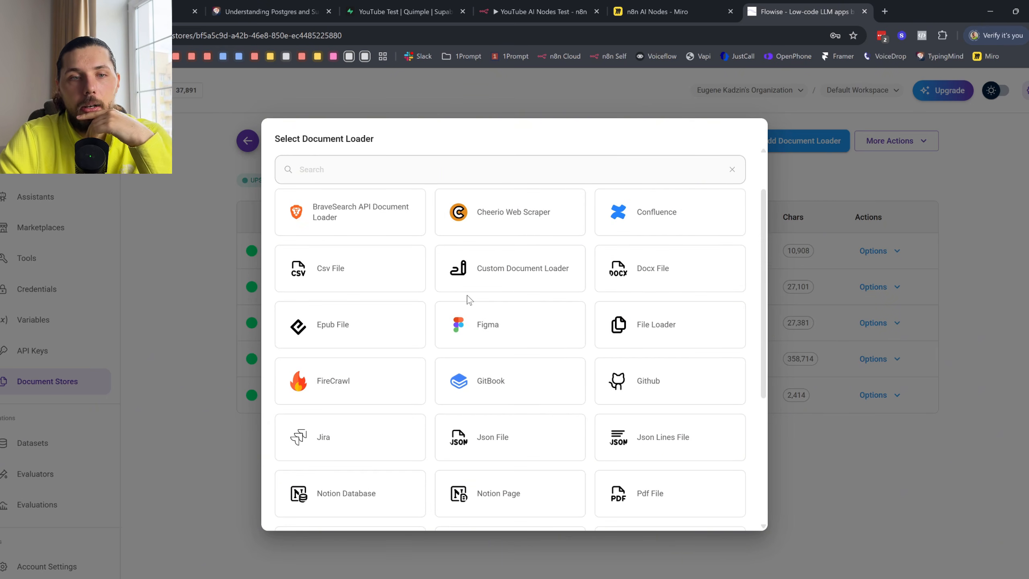
scroll(469, 300, "up", 2)
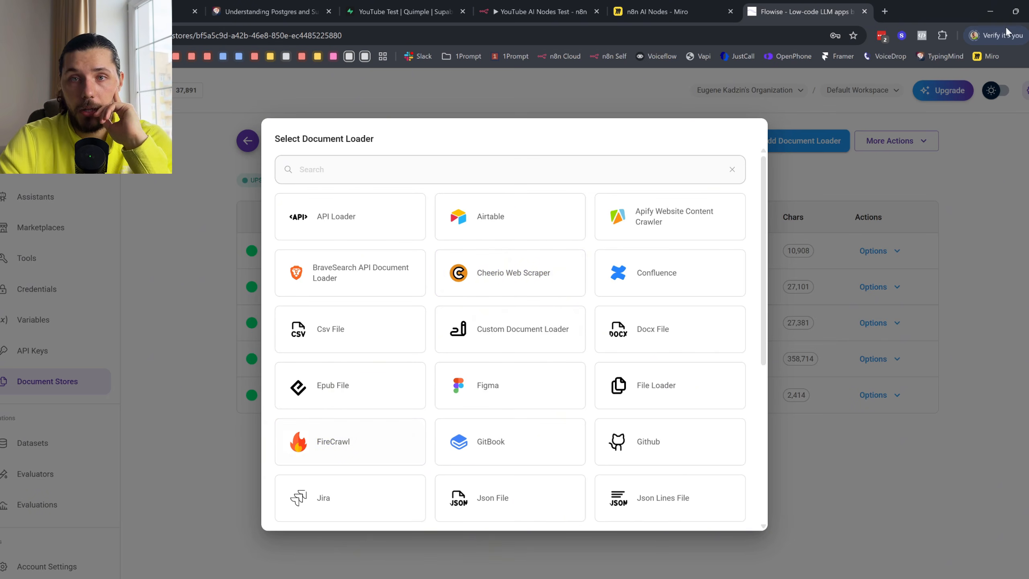
- Load apple.com in a new browser tab and copy all of the page's text
left_click(884, 12)
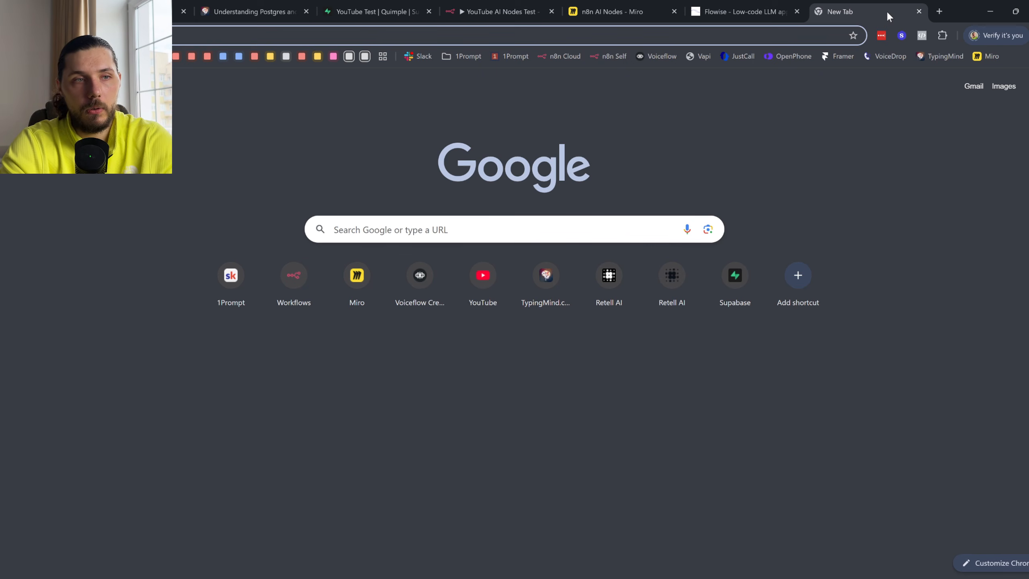
type("apple.com")
key("Return")
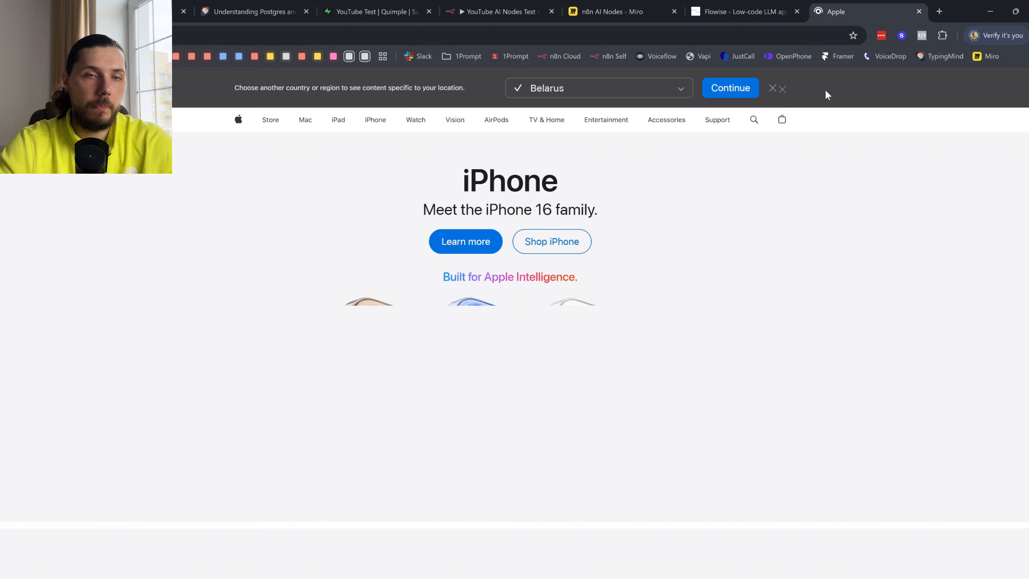
key("ctrl+a")
scroll(762, 154, "down", 8)
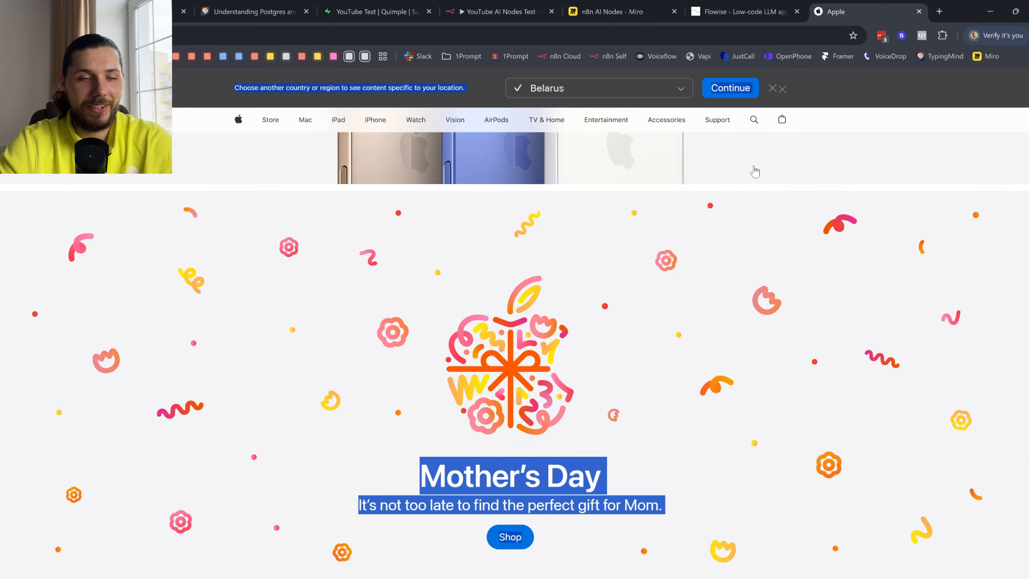
- Return to Flowise, search the document loaders for "tex", and choose the Plain Text loader
left_click(747, 11)
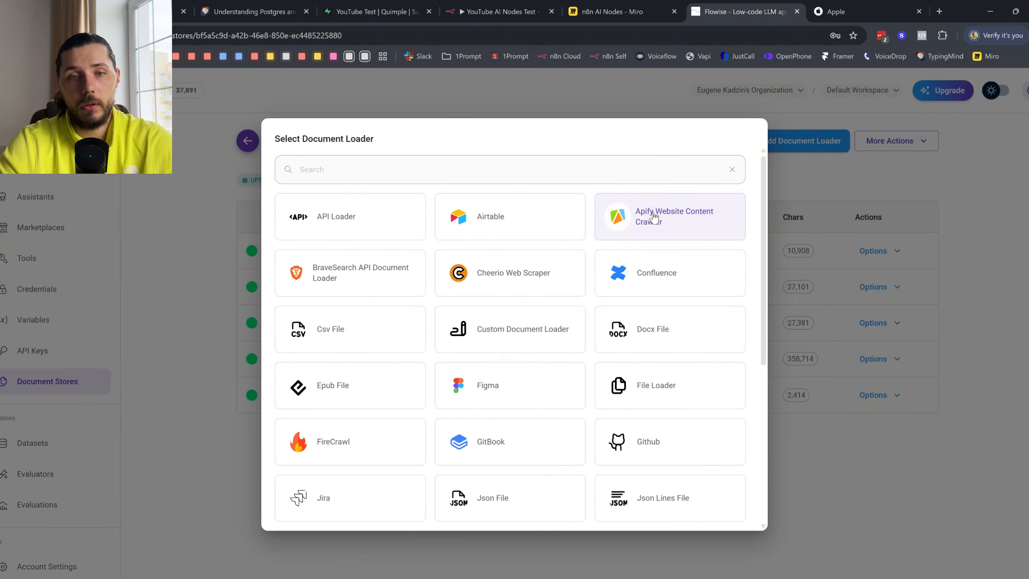
left_click(505, 165)
type("tex")
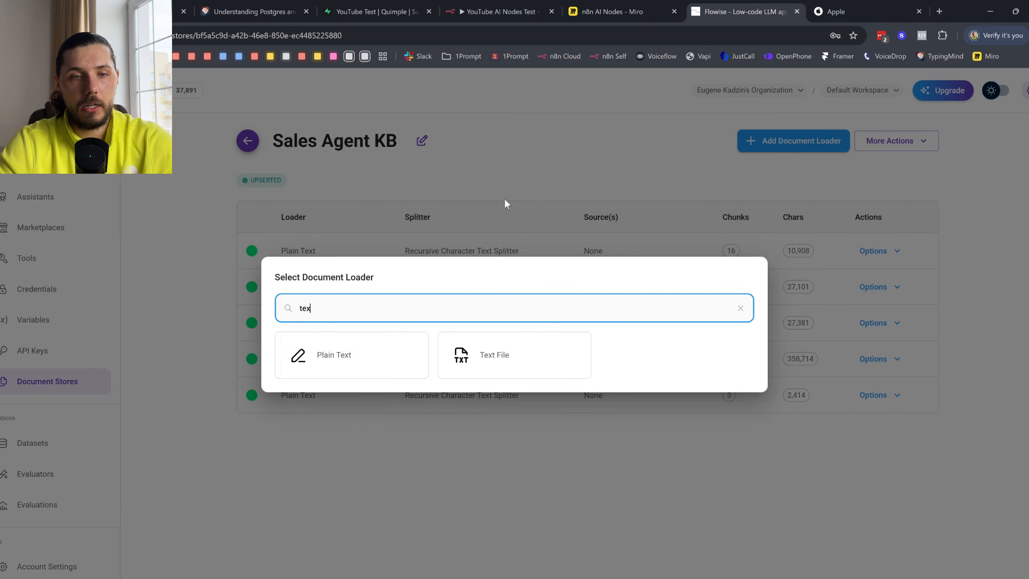
left_click(351, 352)
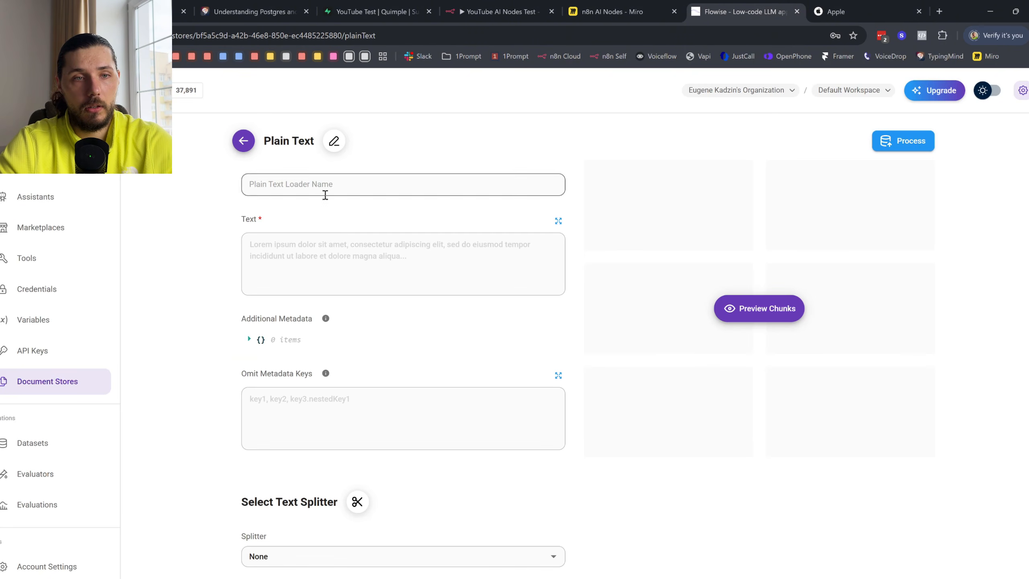
- Paste the copied Apple page content as the Plain Text loader's text and close the Apple browser tab
left_click(296, 268)
key("ctrl+v")
scroll(295, 264, "up", 10)
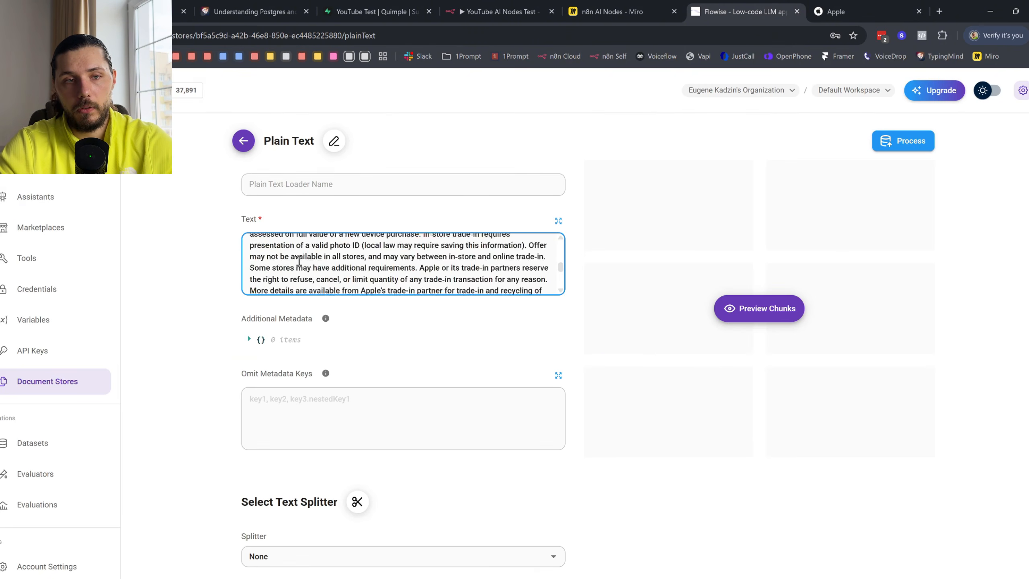
left_click(891, 5)
left_click(919, 11)
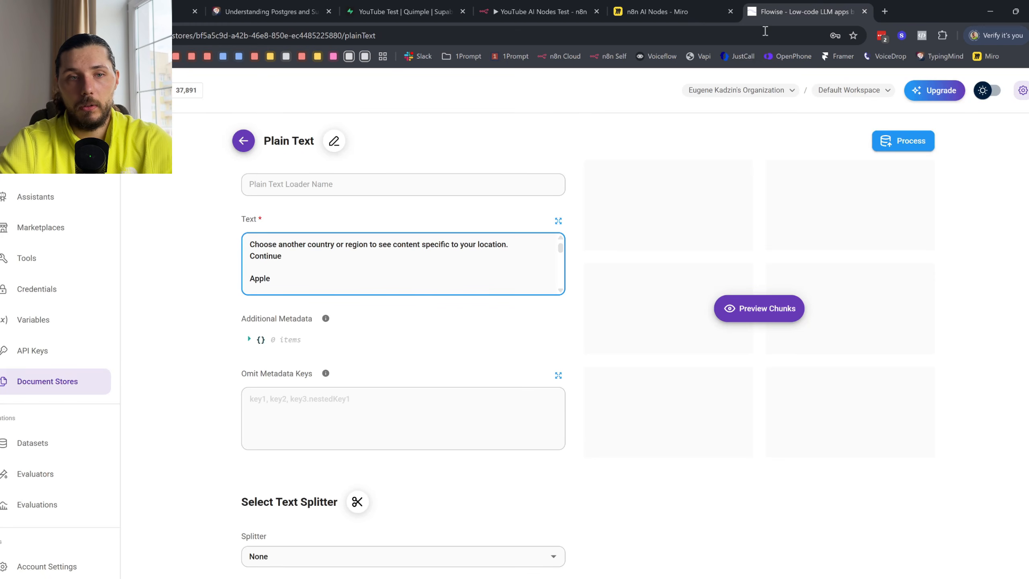
left_click(177, 292)
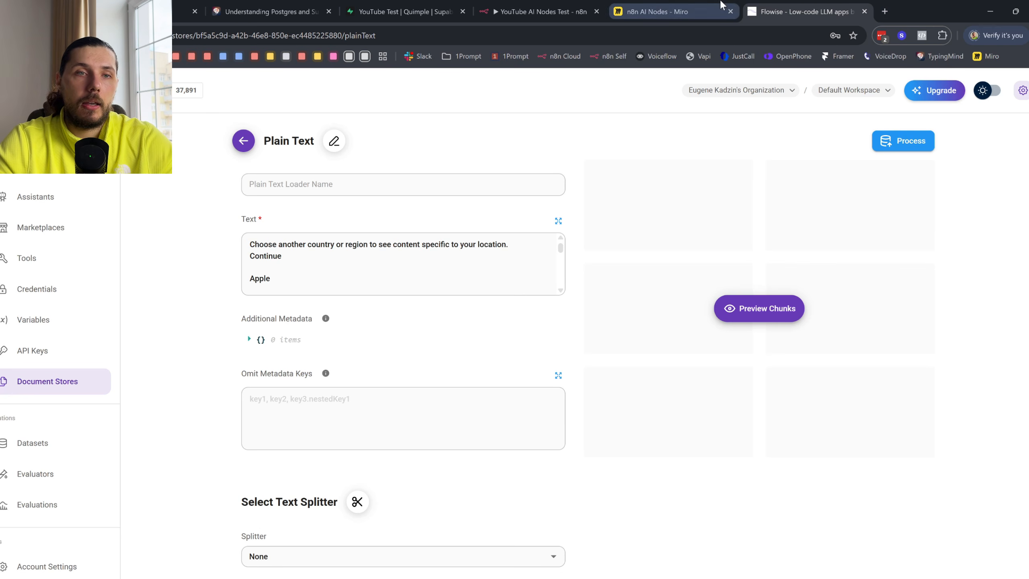
- View the documents table in Supabase, and survey the agent groups in n8n's Omni Agent workflow
left_click(405, 11)
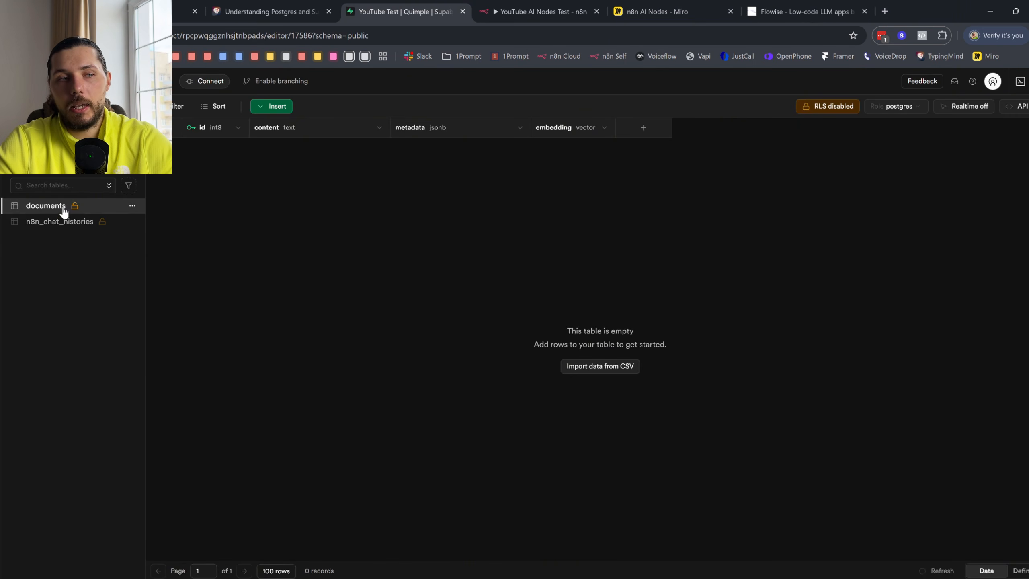
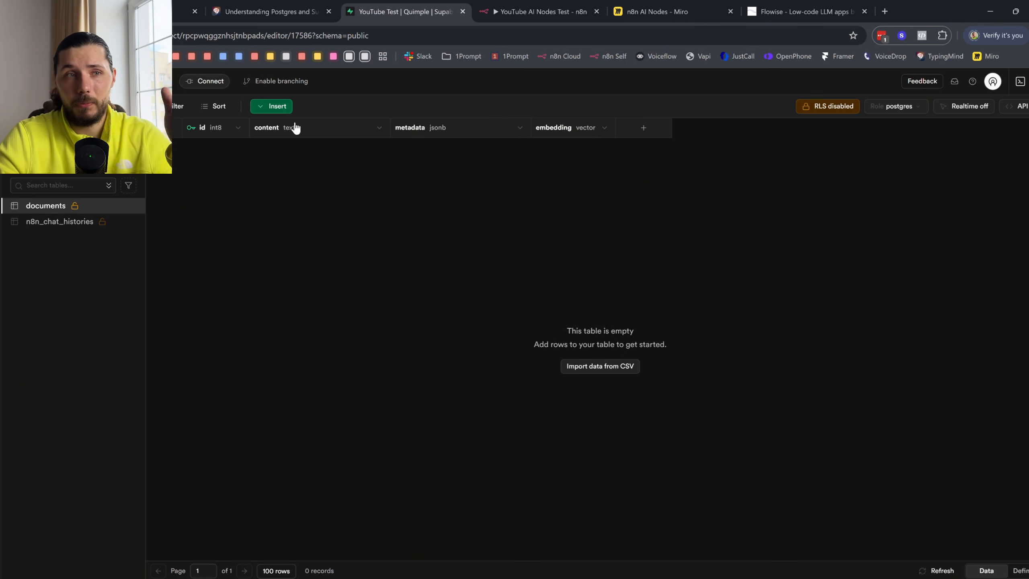
left_click(162, 13)
scroll(623, 283, "down", 10)
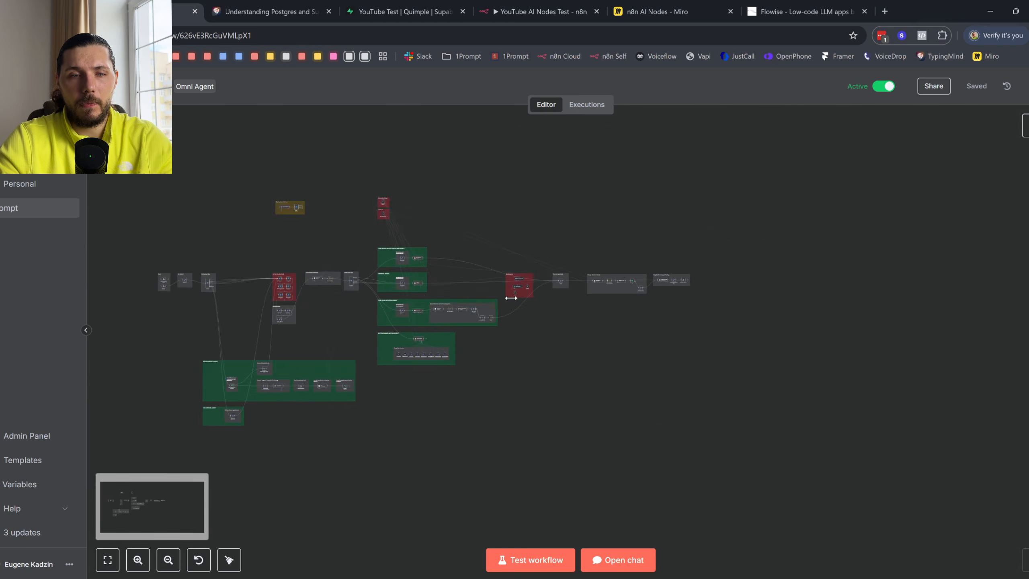
scroll(511, 298, "up", 10)
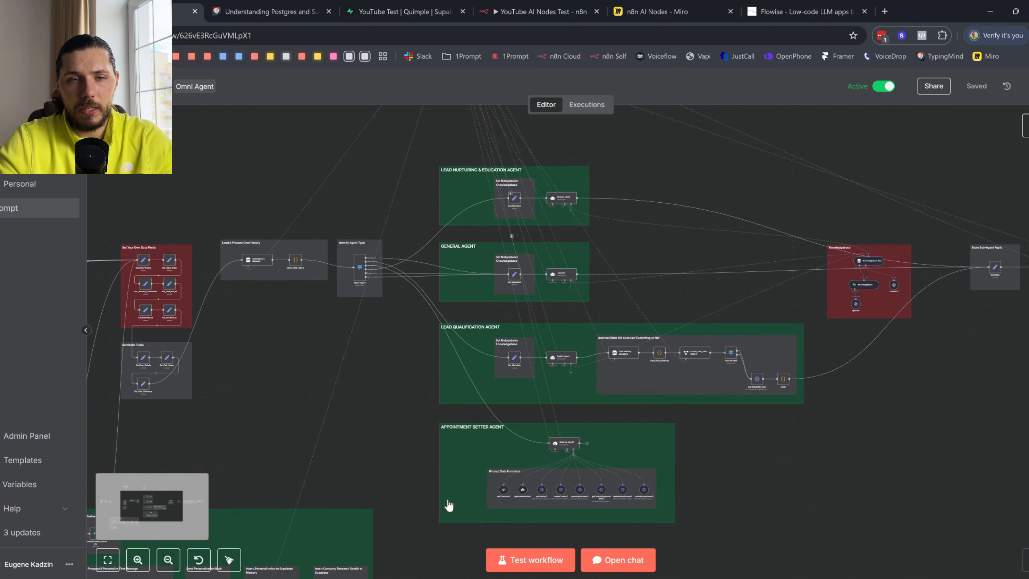
scroll(618, 382, "down", 1)
scroll(731, 209, "up", 1)
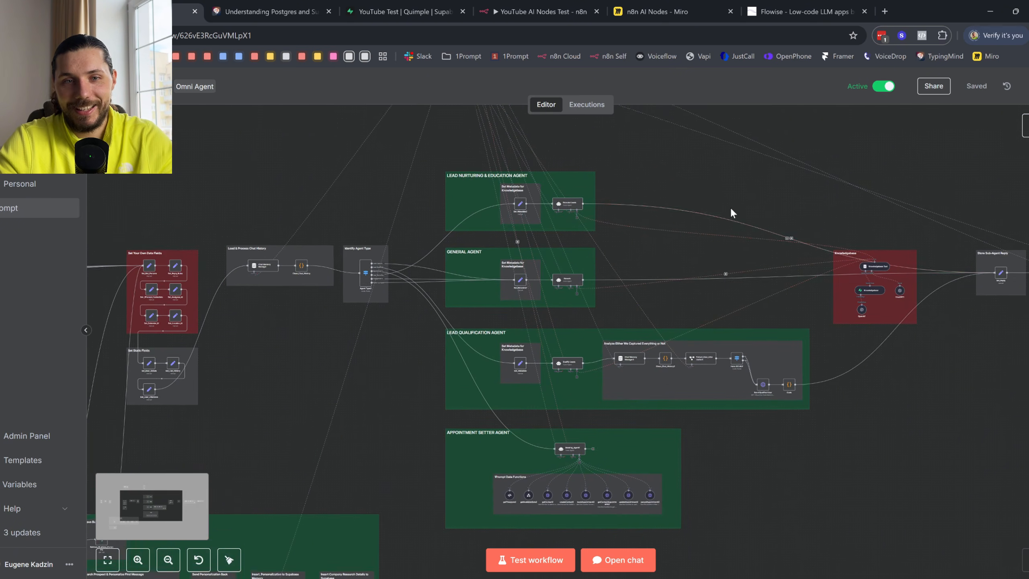
scroll(673, 237, "up", 3)
scroll(664, 245, "down", 2)
scroll(665, 245, "right", 1)
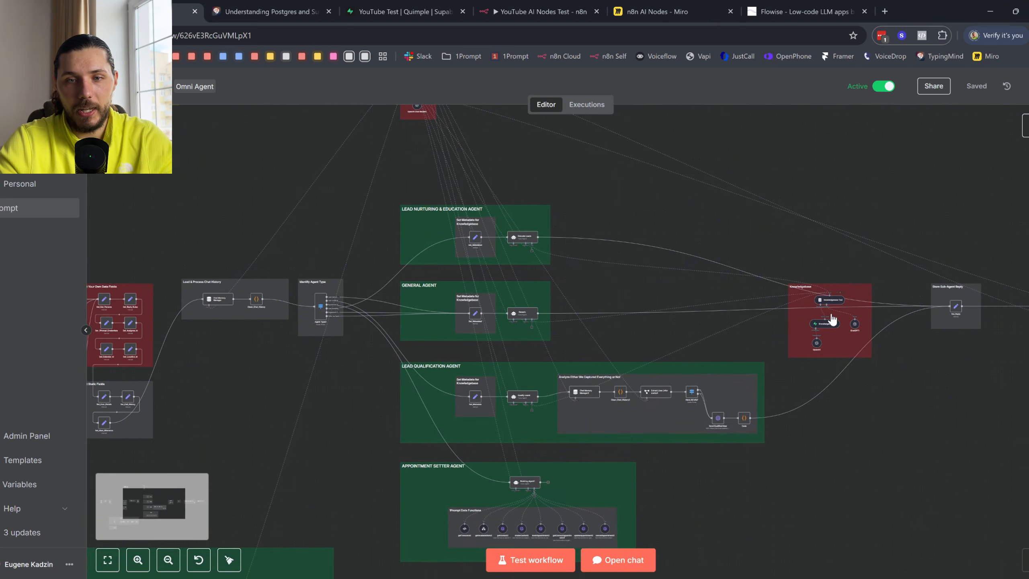
- Inspect the Omni Agent workflow's Knowledgebase section and its Supabase node's query name and metadata filter
scroll(832, 320, "up", 6)
scroll(794, 186, "down", 1)
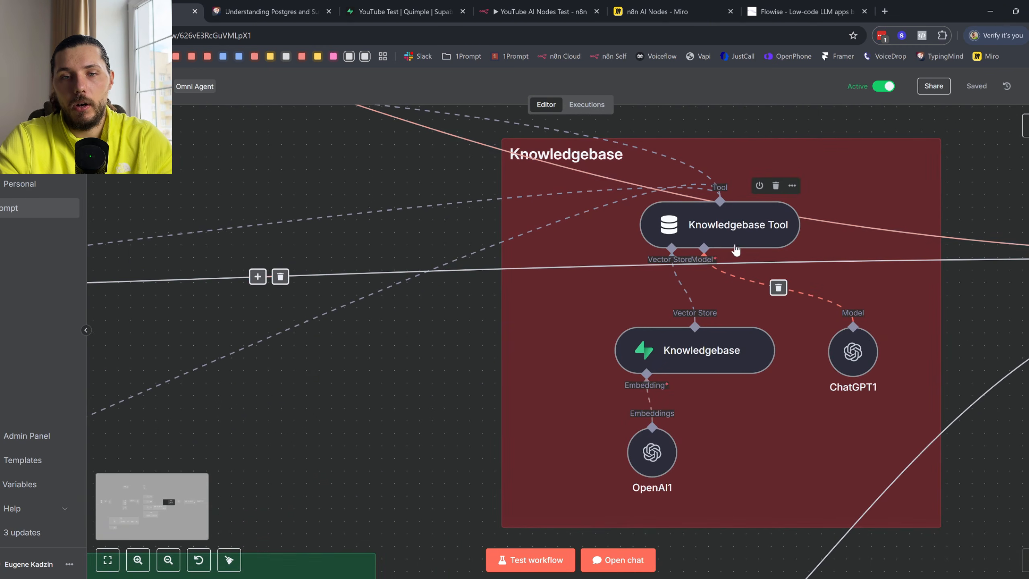
scroll(736, 250, "down", 2)
scroll(717, 237, "right", 1)
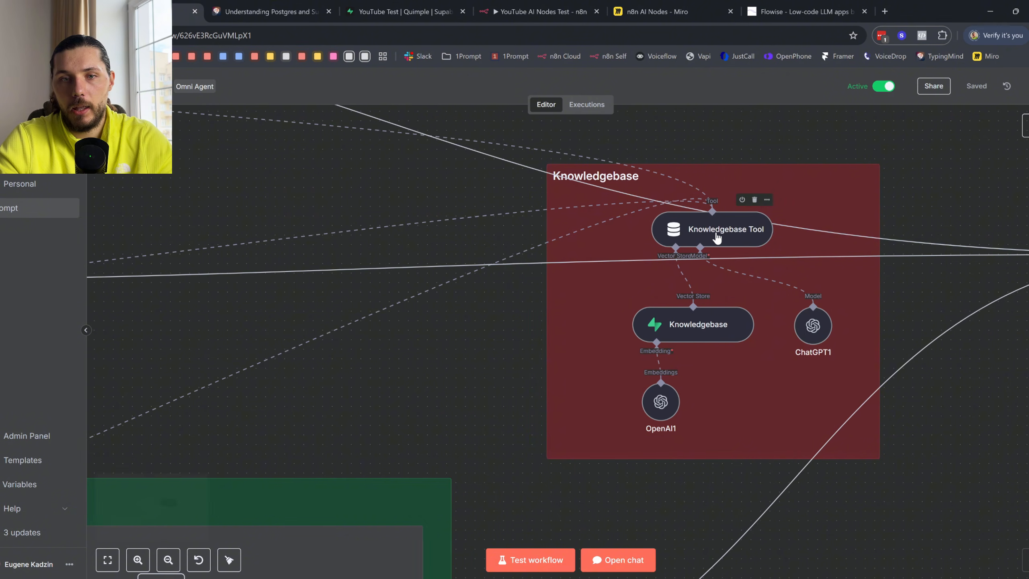
double_click(684, 330)
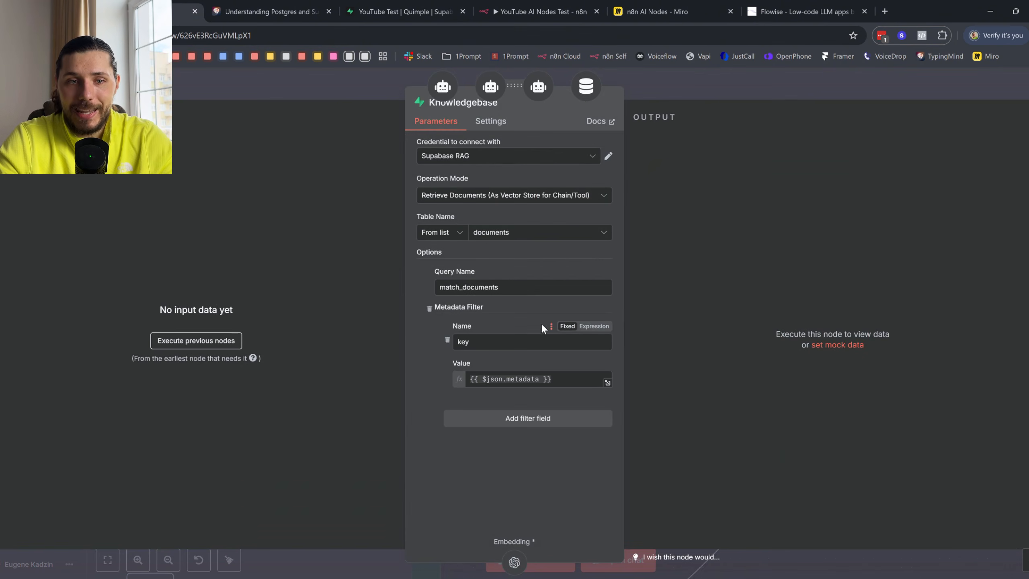
left_click_drag(446, 287, 512, 286)
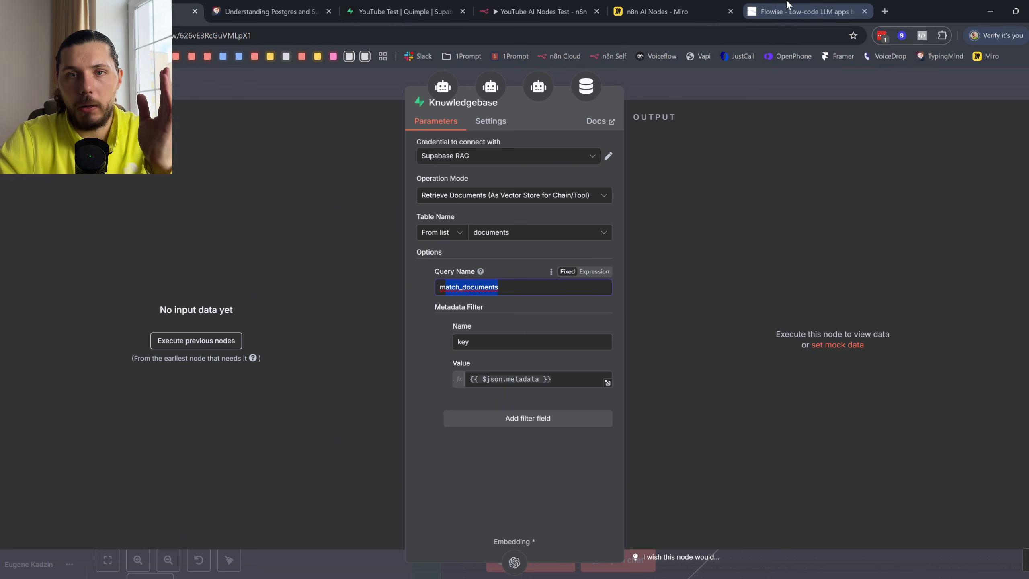
- Return to Flowise and add an additional metadata entry named "key" to the Plain Text loader
left_click(789, 12)
left_click(249, 339)
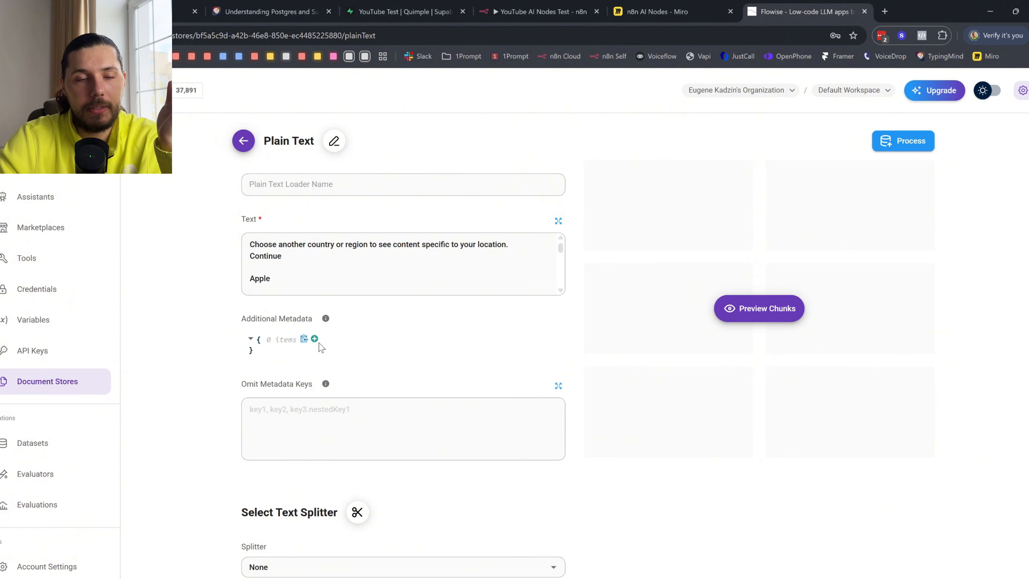
left_click(250, 338)
left_click(319, 339)
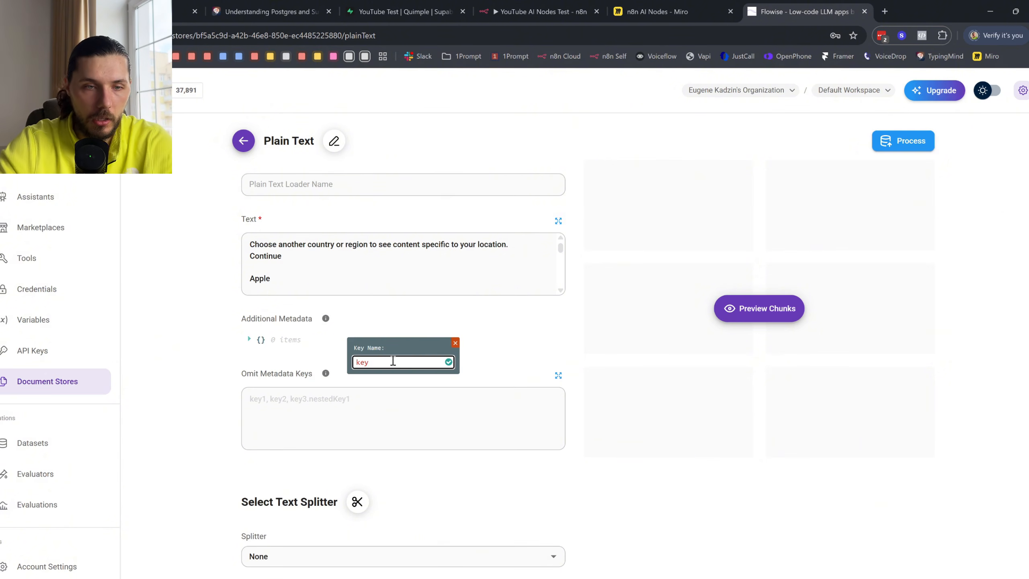
left_click(448, 361)
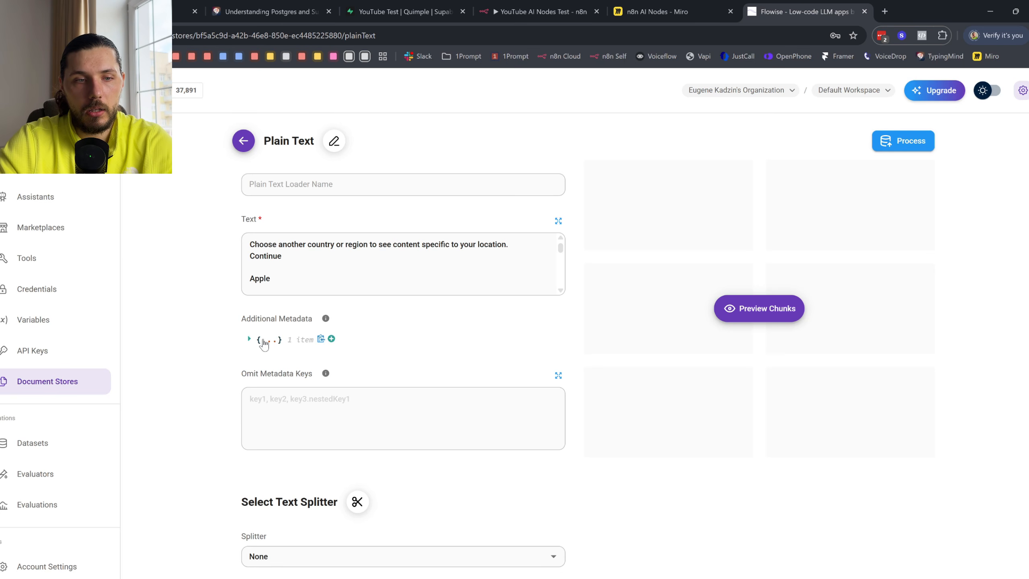
- Set the value of the additional metadata entry "key" to "YouTube"
left_click(264, 341)
left_click(320, 351)
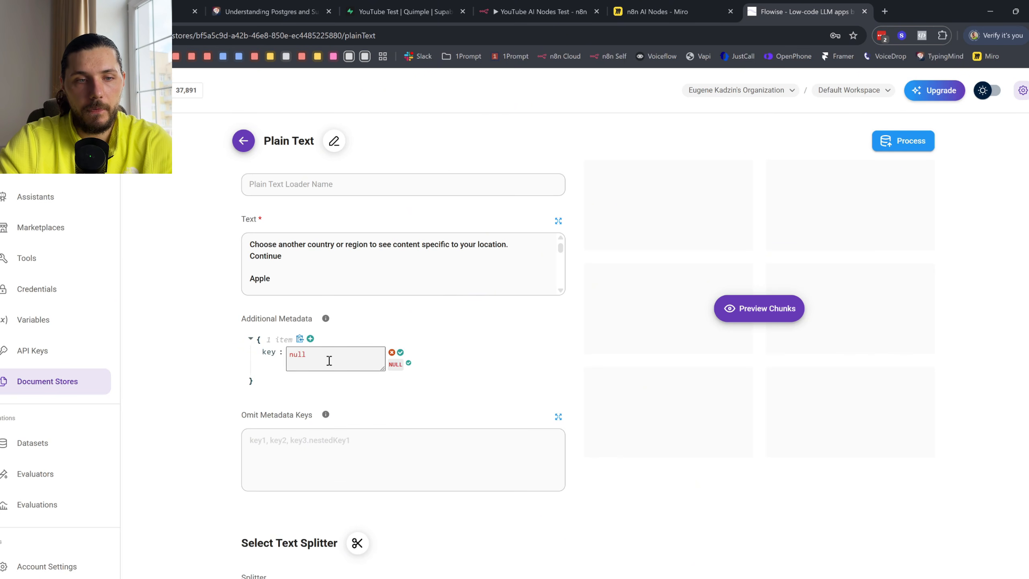
double_click(299, 354)
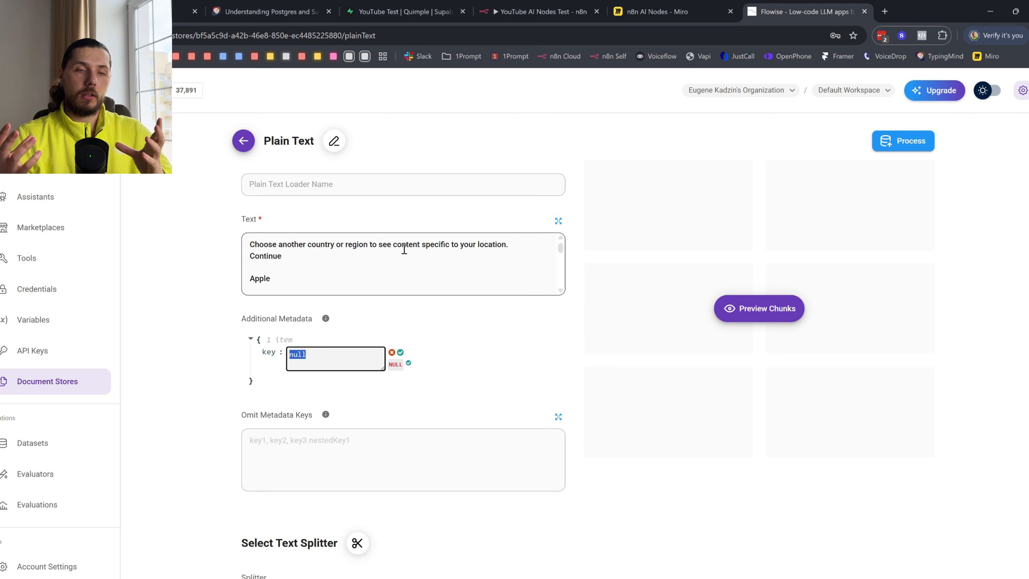
type("YouTube")
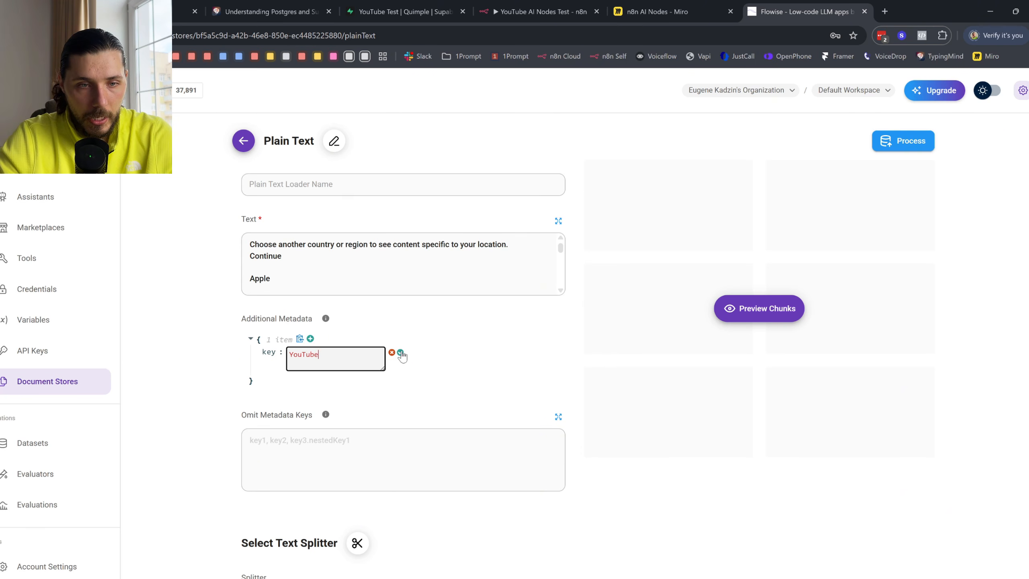
left_click(401, 353)
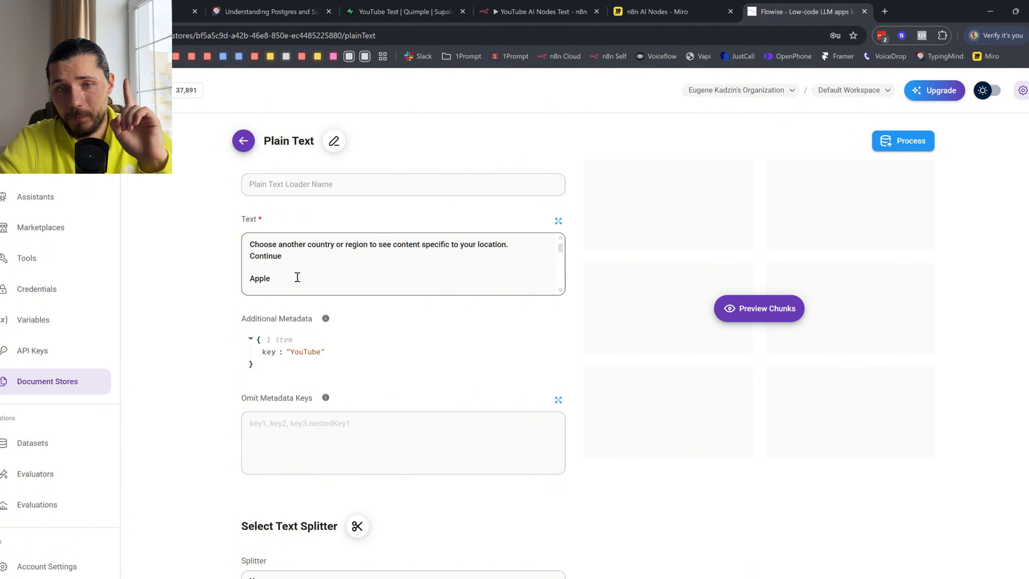
- Look through the loader's pasted text and choose Recursive Character Text Splitter as its splitter
scroll(297, 278, "down", 6)
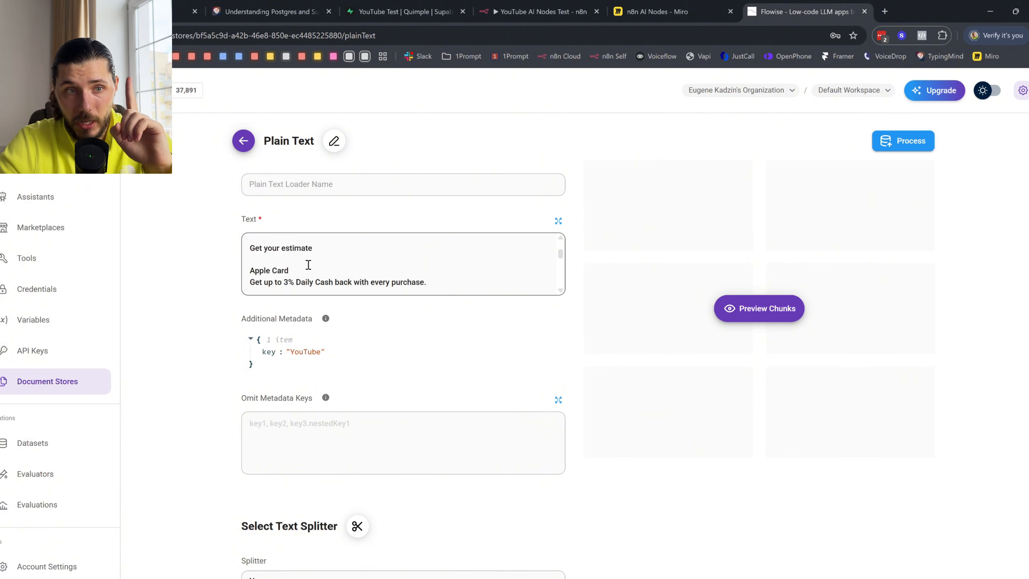
scroll(308, 264, "up", 3)
left_click_drag(281, 267, 288, 299)
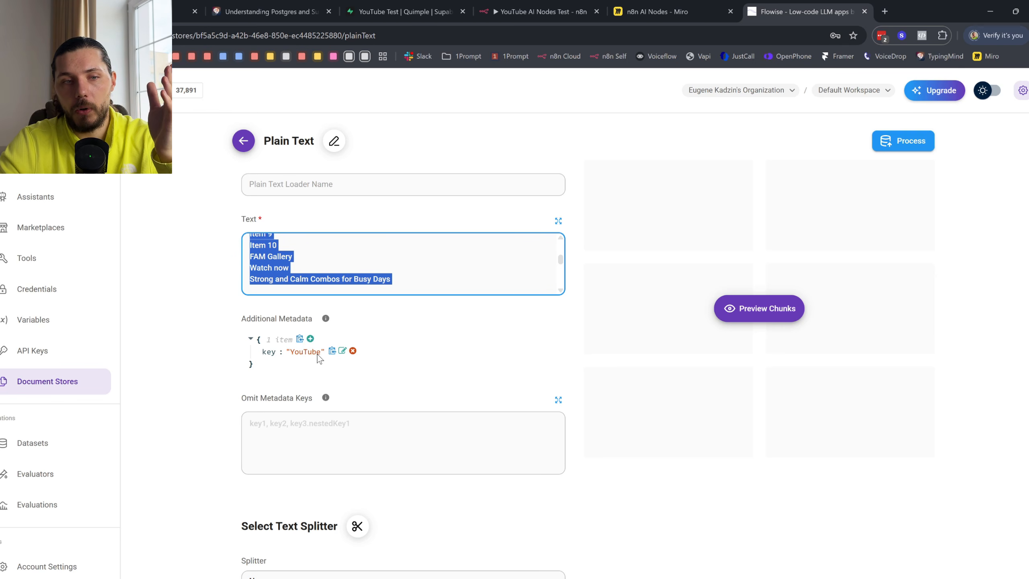
scroll(305, 360, "down", 1)
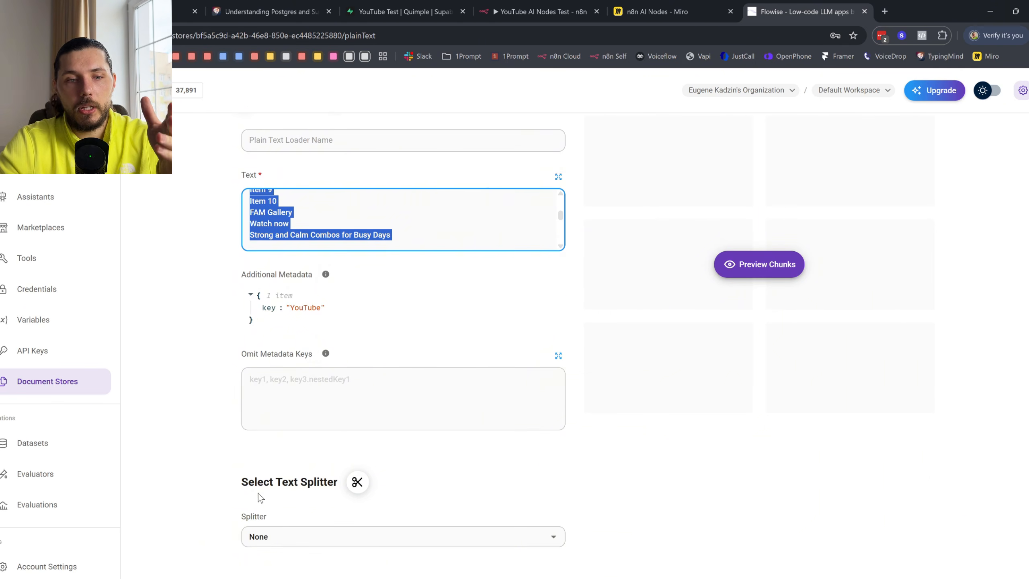
left_click_drag(242, 481, 336, 482)
left_click(352, 536)
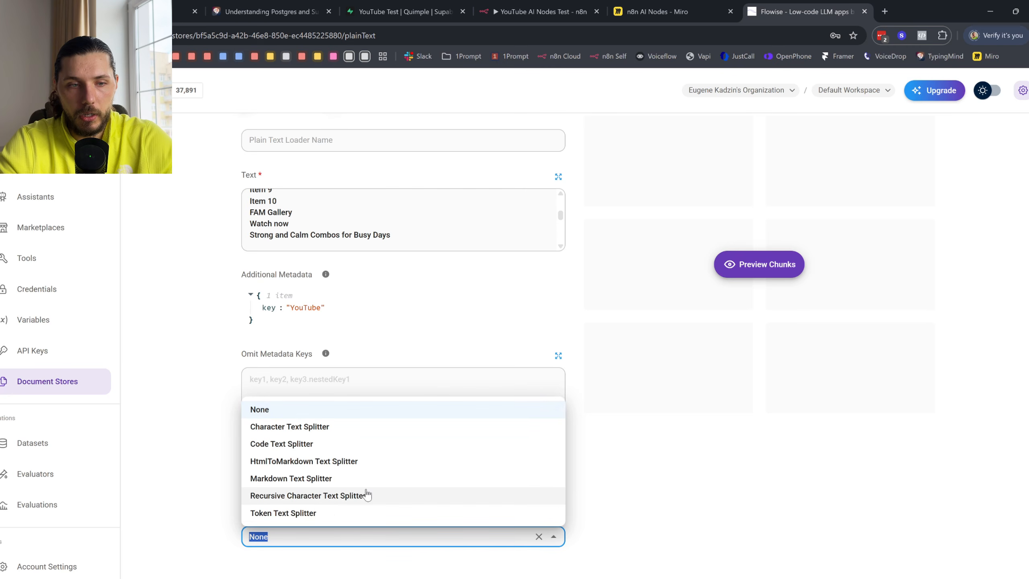
left_click(337, 496)
scroll(377, 363, "down", 5)
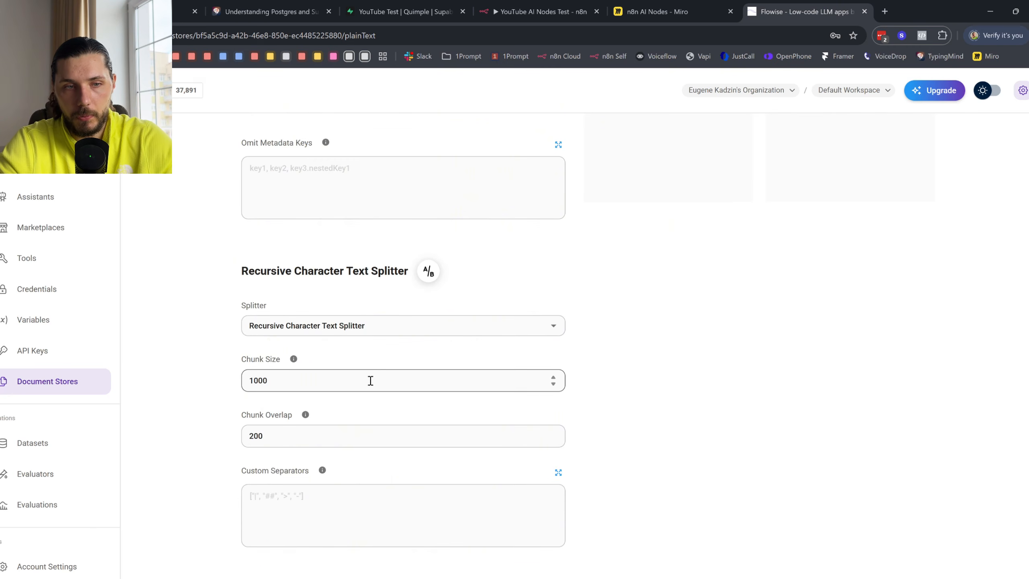
left_click_drag(247, 377, 321, 467)
left_click(688, 350)
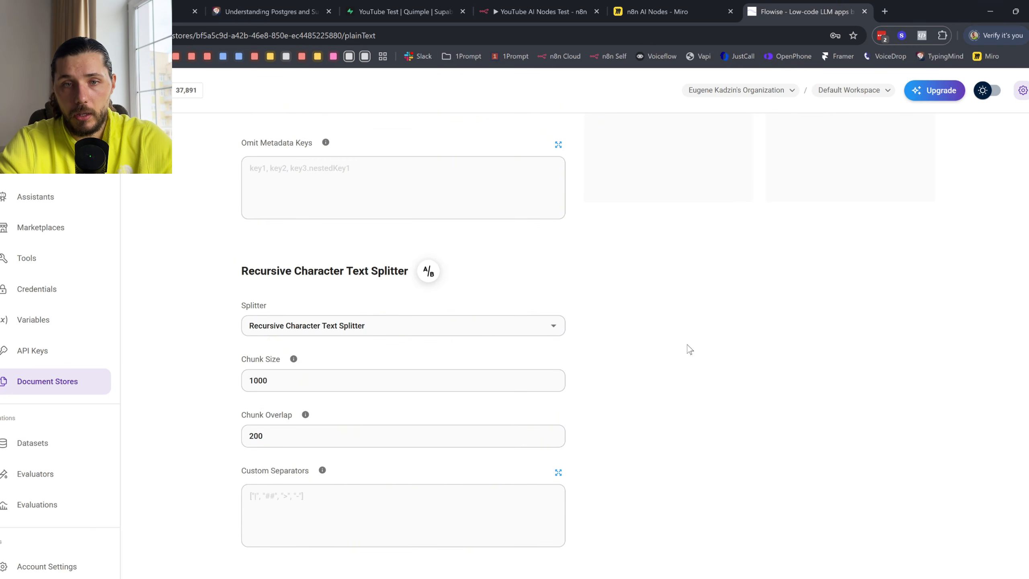
- Preview the loader's chunks and inspect the text and metadata of chunk #5
scroll(629, 401, "up", 6)
left_click(750, 322)
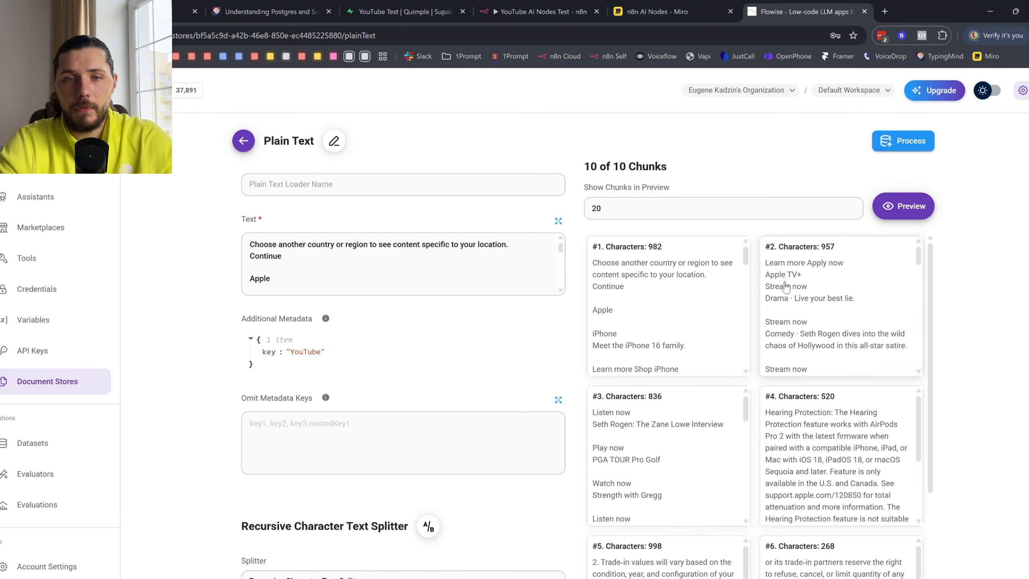
scroll(705, 288, "down", 5)
scroll(844, 330, "down", 3)
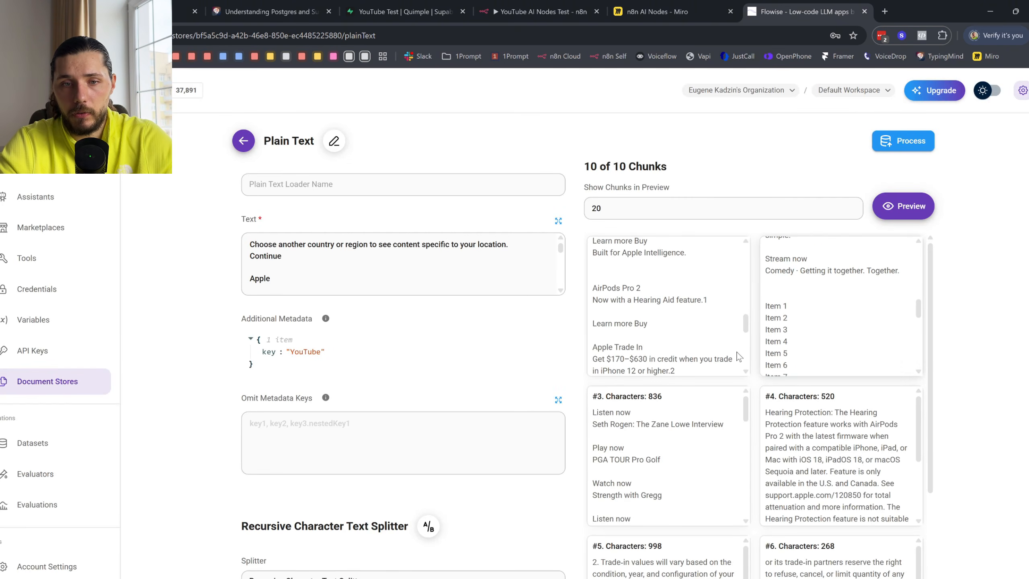
scroll(725, 384, "down", 3)
scroll(724, 384, "down", 5)
scroll(727, 333, "down", 3)
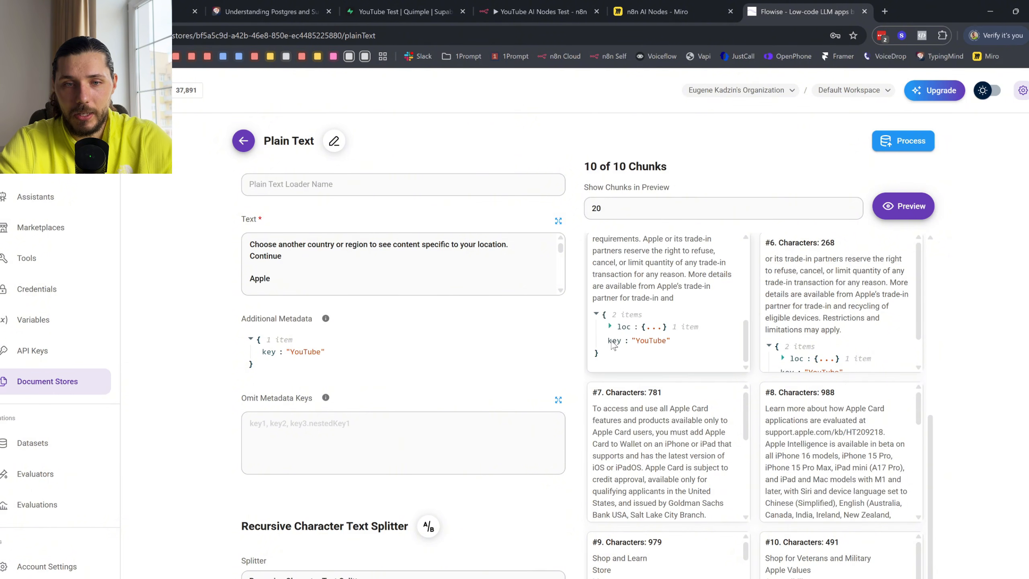
left_click(626, 344)
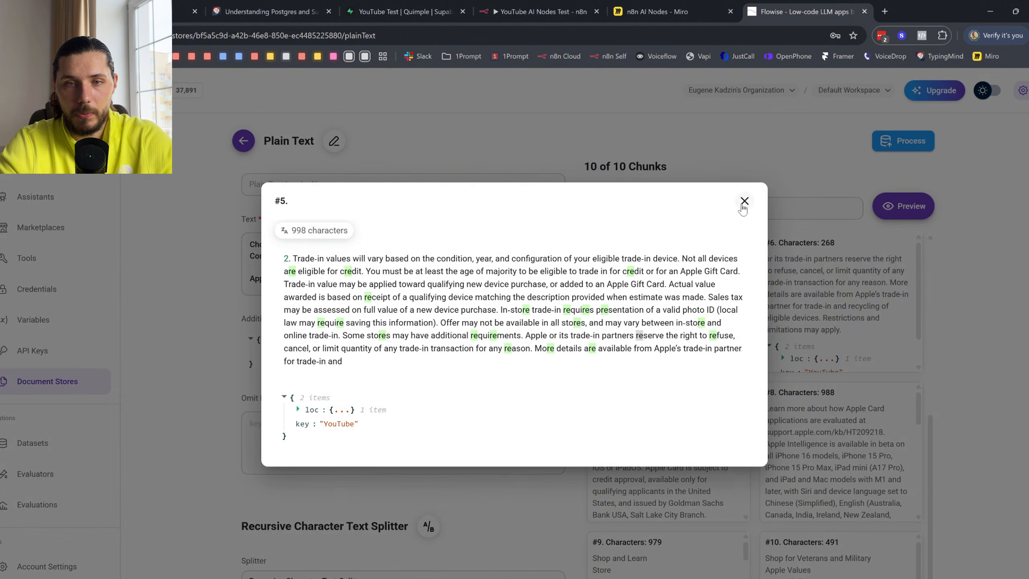
left_click(744, 201)
- Process the Plain Text loader and refresh the Sales Agent KB store's processing status
left_click(905, 143)
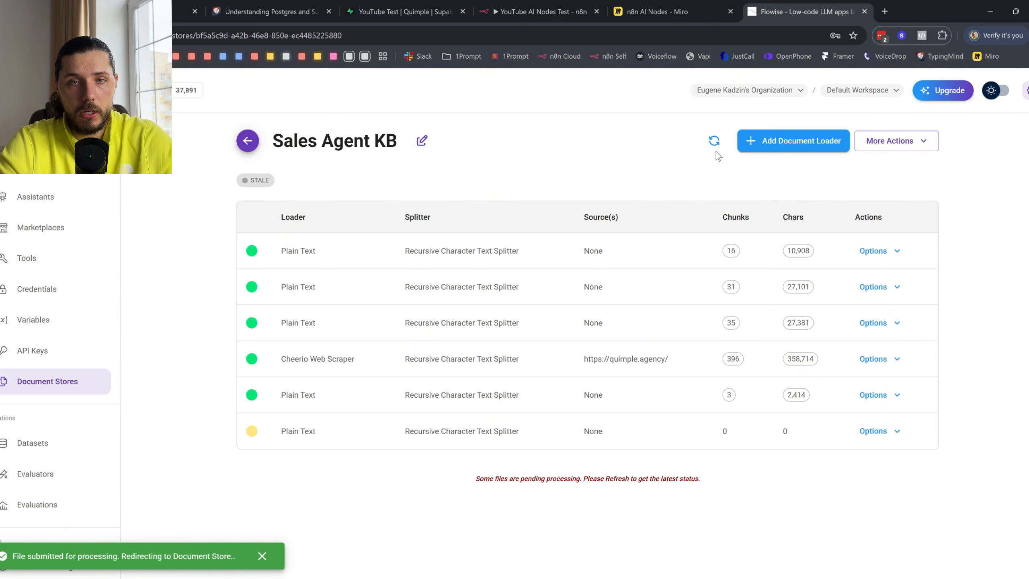
left_click(714, 142)
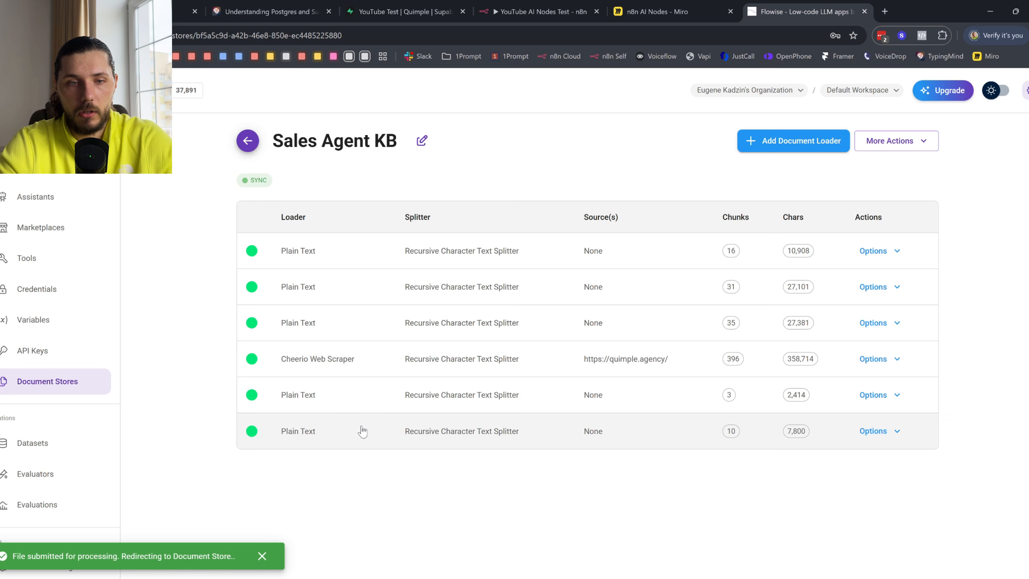
left_click(875, 433)
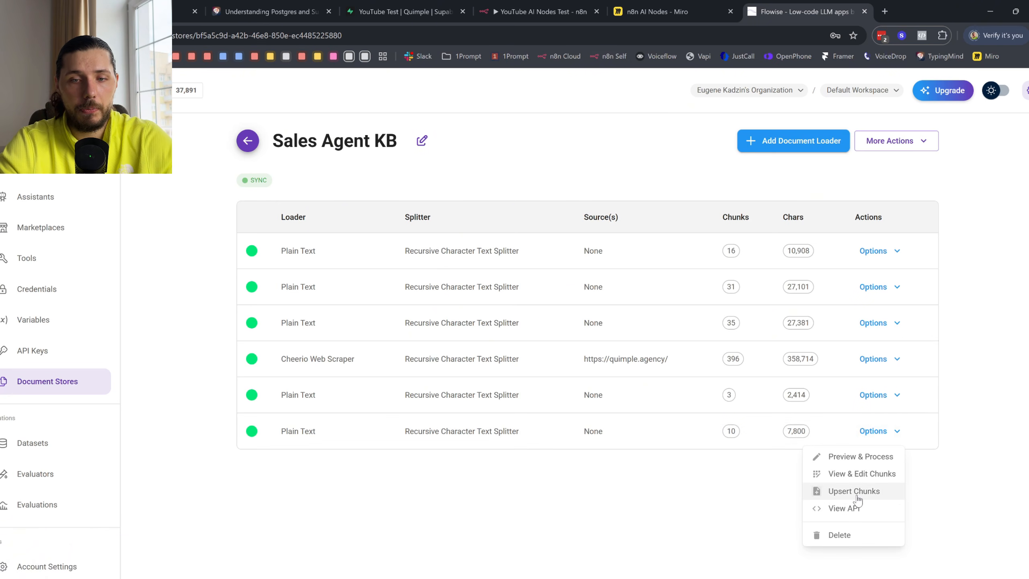
left_click(684, 472)
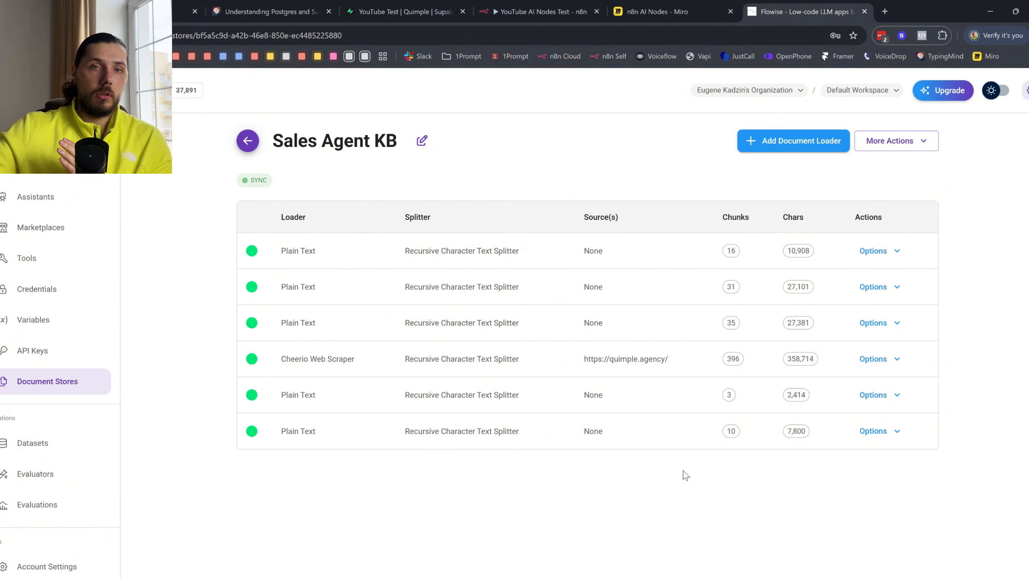
- View the YouTube AI Nodes Test workflow in n8n, and return to the Sales Agent KB loader list in Flowise
left_click(495, 4)
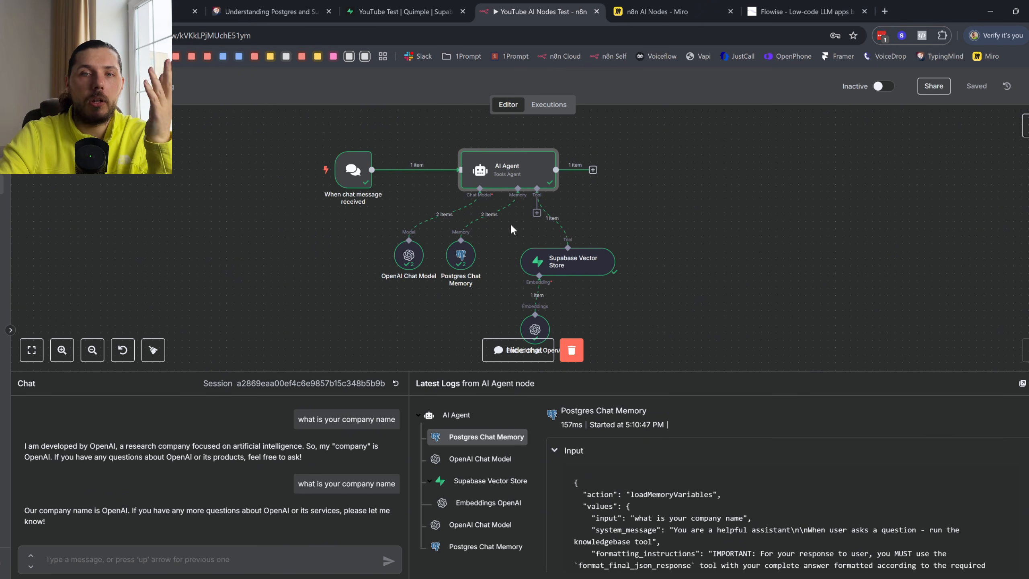
left_click(790, 12)
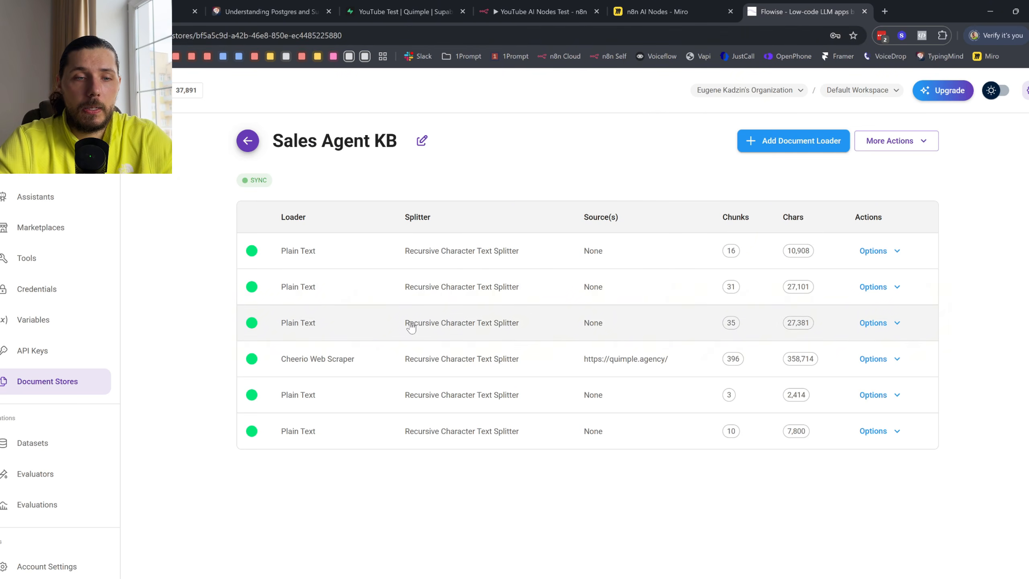
left_click(875, 431)
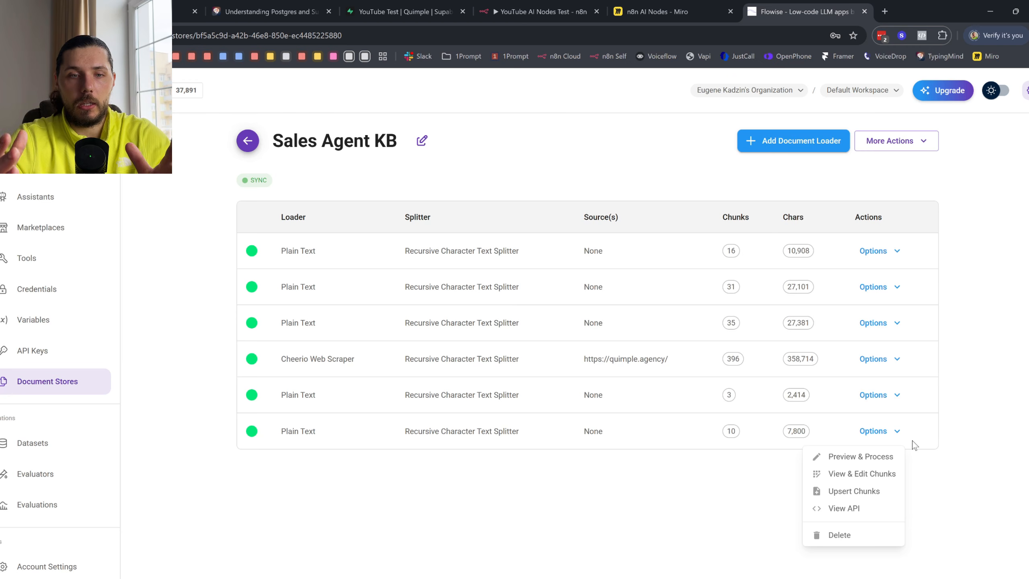
left_click(488, 432)
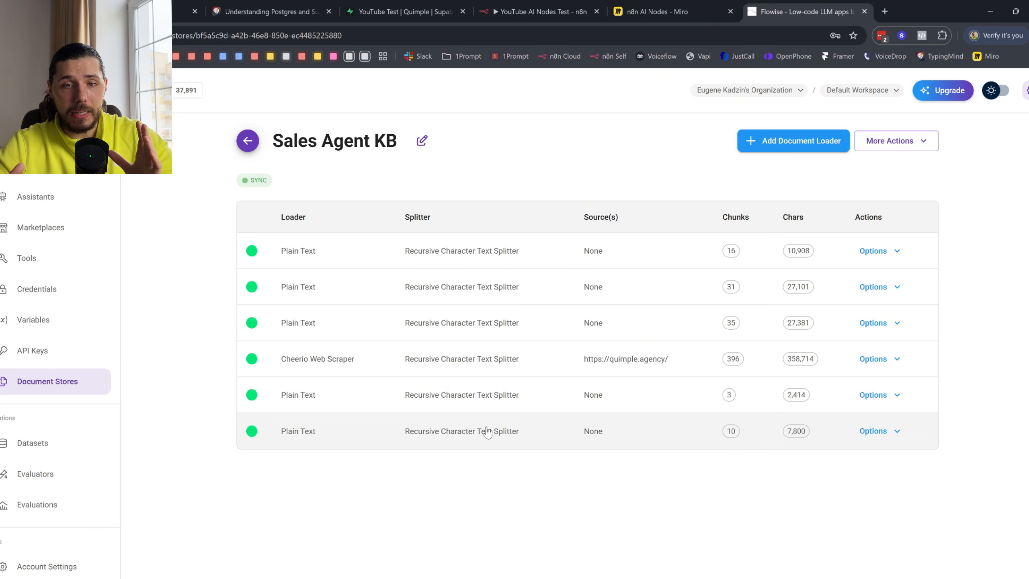
- View the newly processed Plain Text loader's chunks, and check the documents table in Supabase
left_click(730, 432)
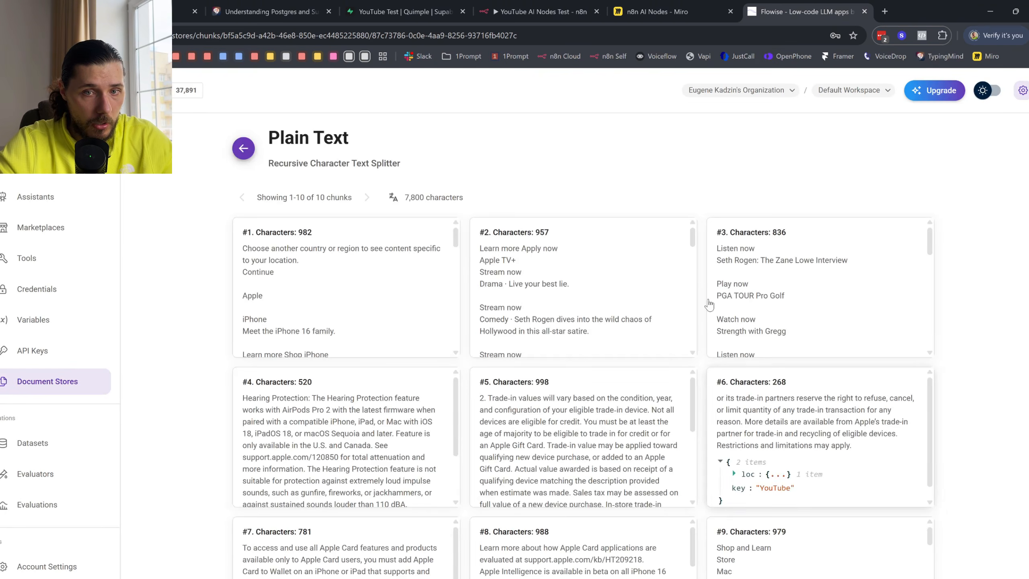
left_click(247, 146)
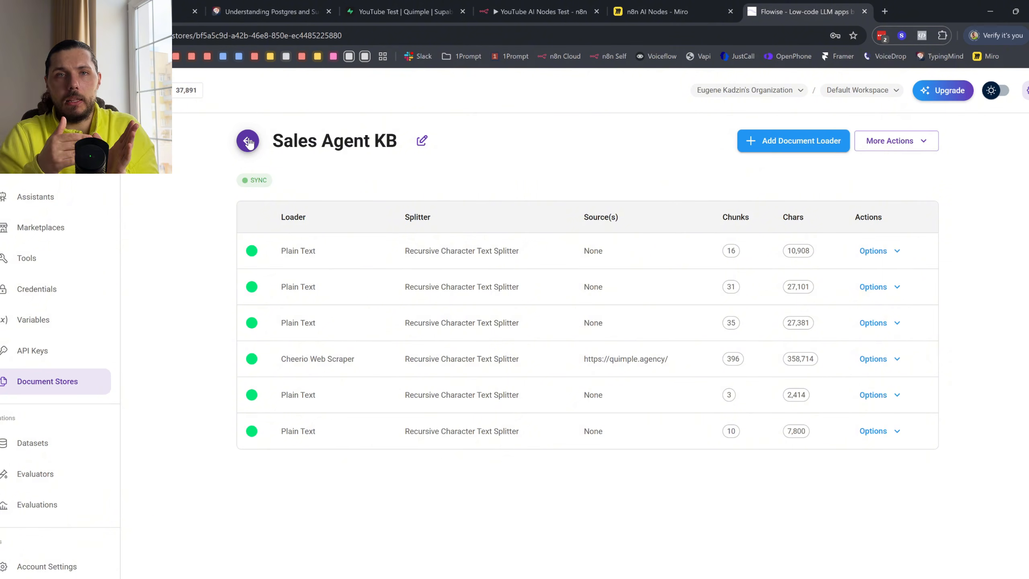
left_click(397, 6)
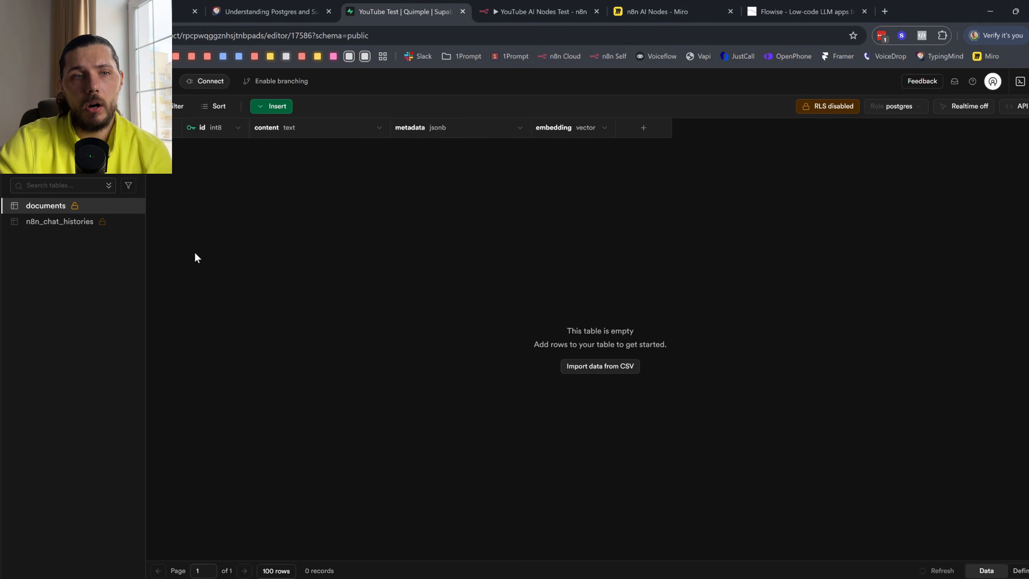
- Return to Flowise and open the Upsert Chunks configuration for the newly processed Plain Text loader
left_click(802, 11)
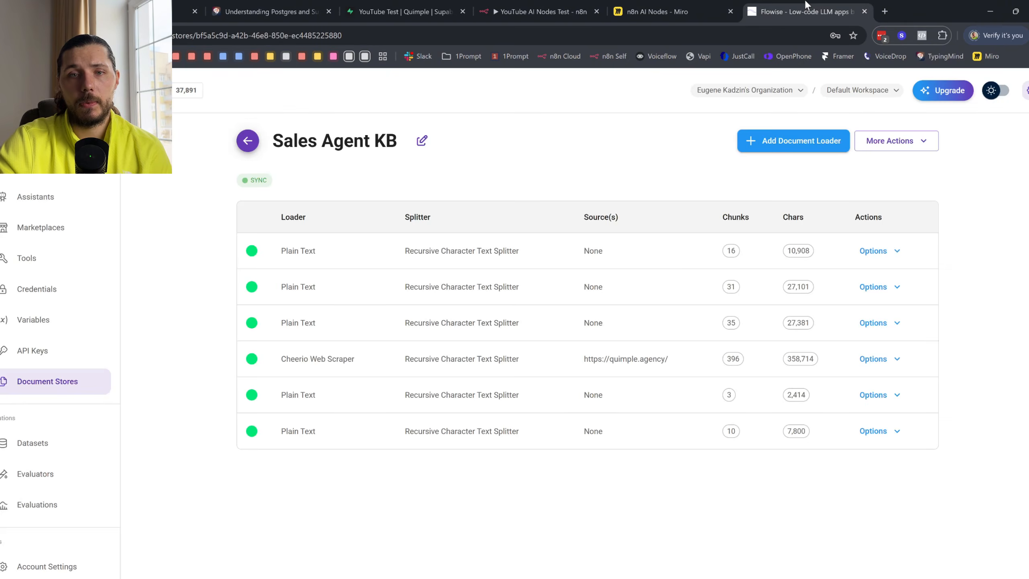
left_click(871, 431)
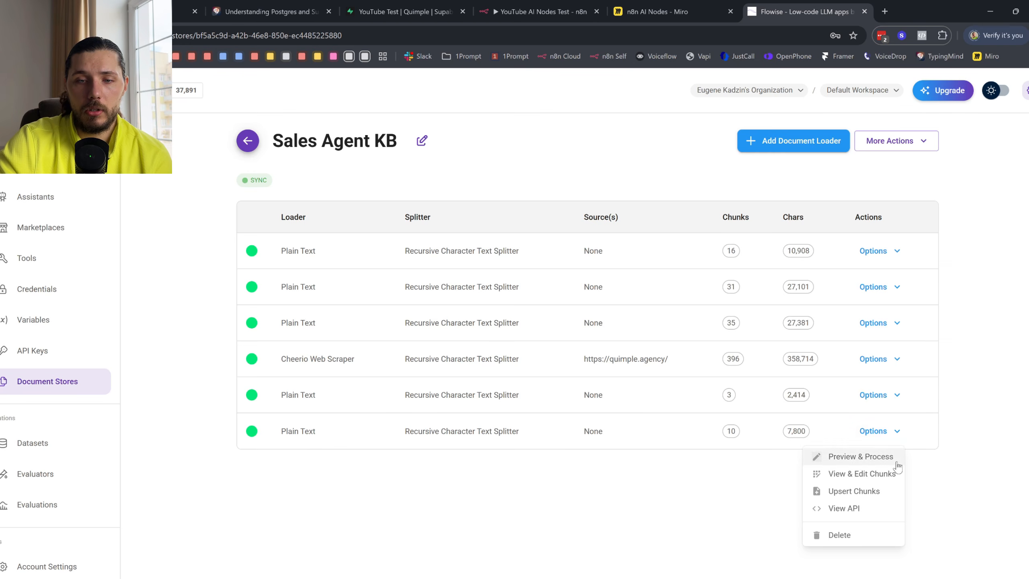
left_click(852, 491)
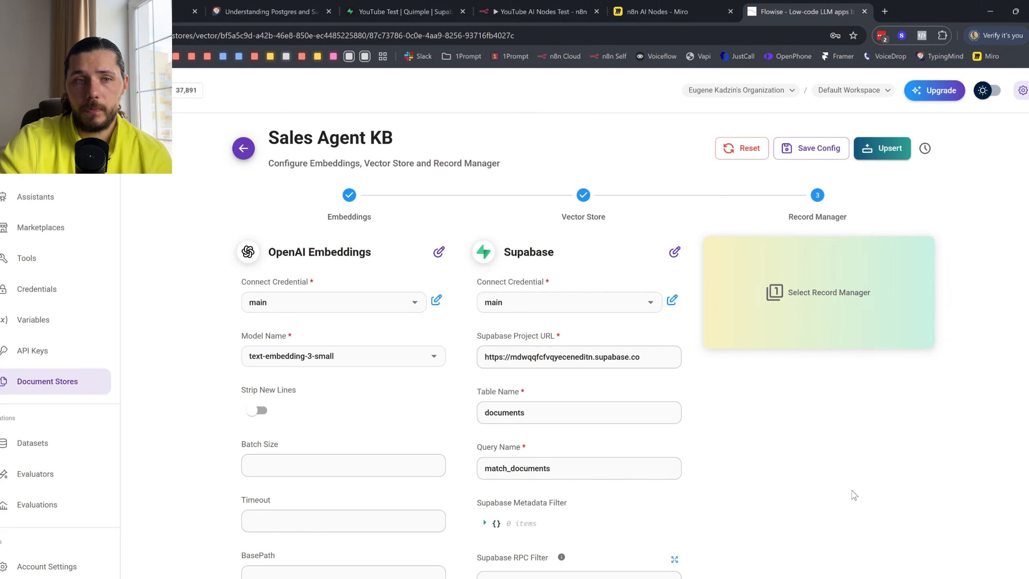
- Examine the upsert configuration, including the OpenAI Embeddings credential choices and model name
scroll(420, 285, "down", 7)
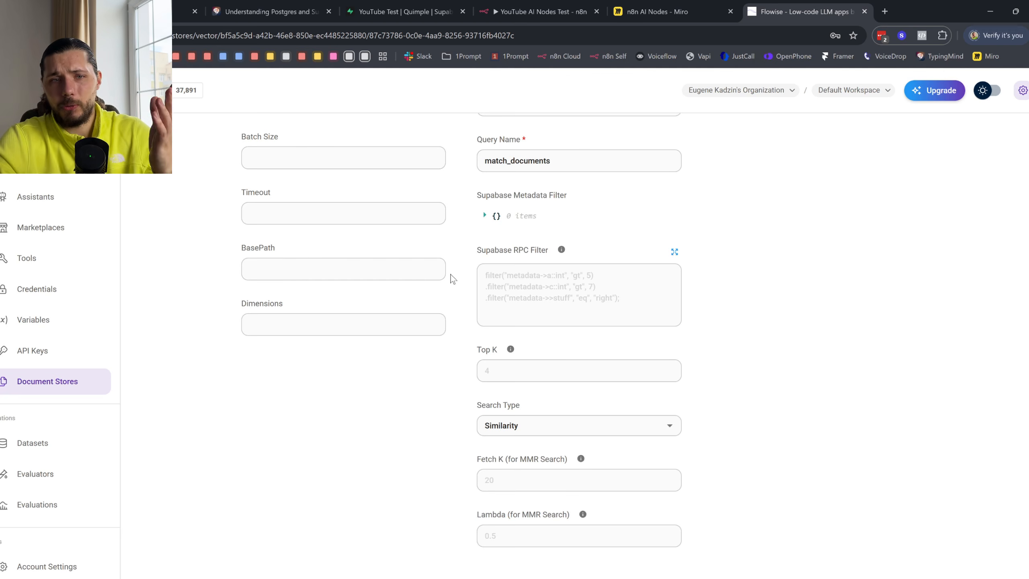
scroll(445, 258, "up", 7)
left_click_drag(277, 225, 367, 238)
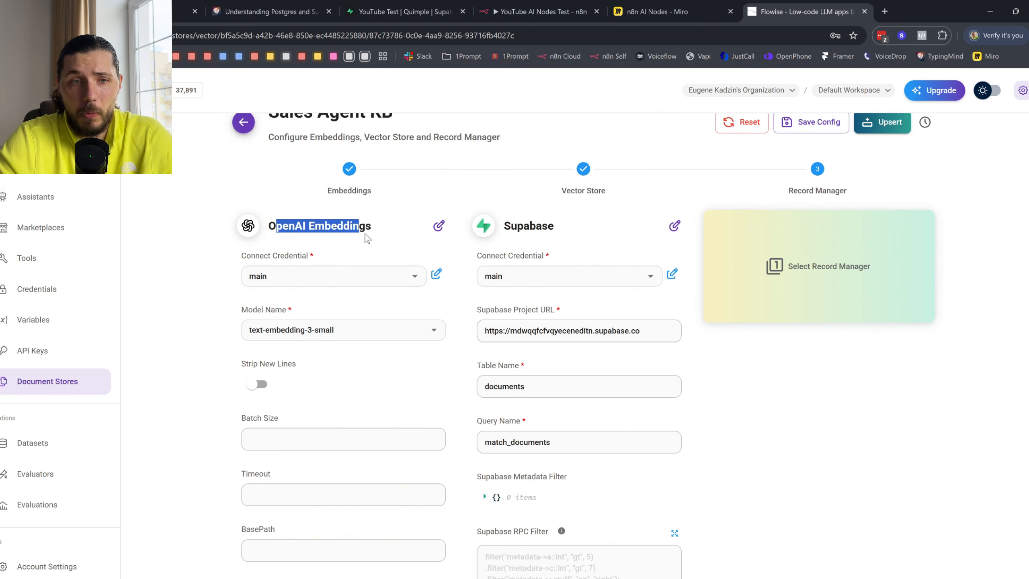
left_click(315, 269)
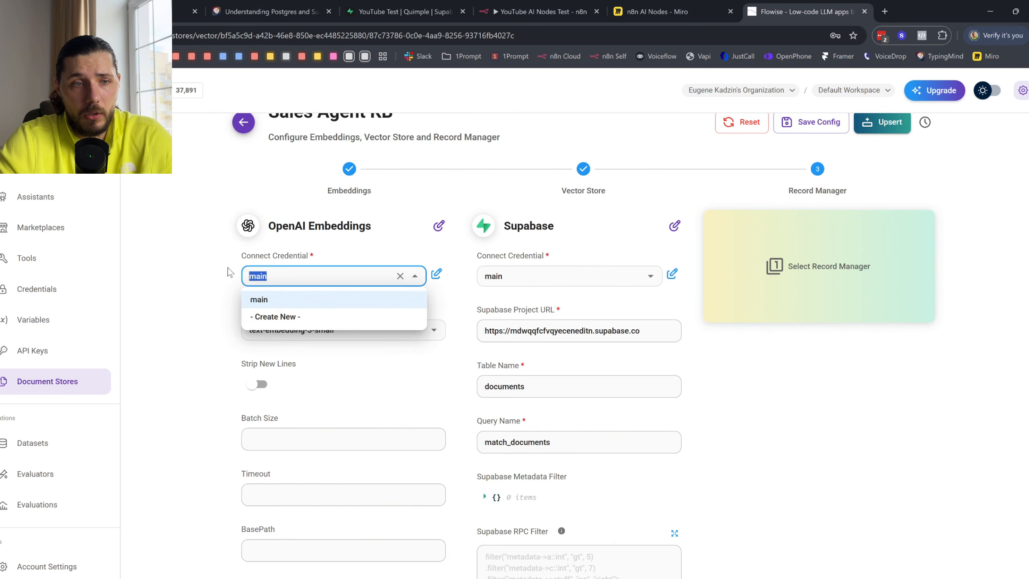
left_click(344, 280)
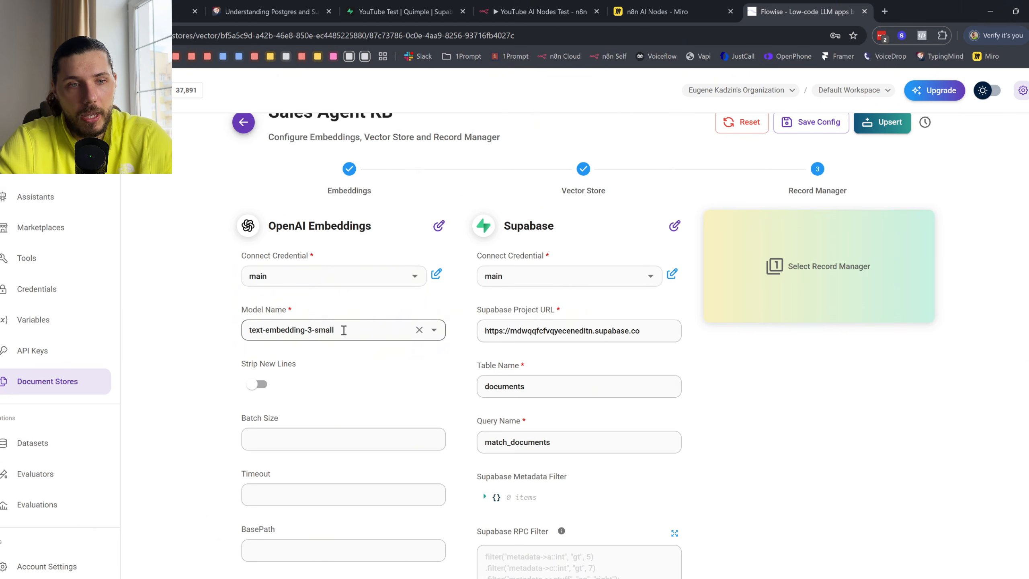
scroll(344, 279, "down", 7)
scroll(356, 147, "up", 8)
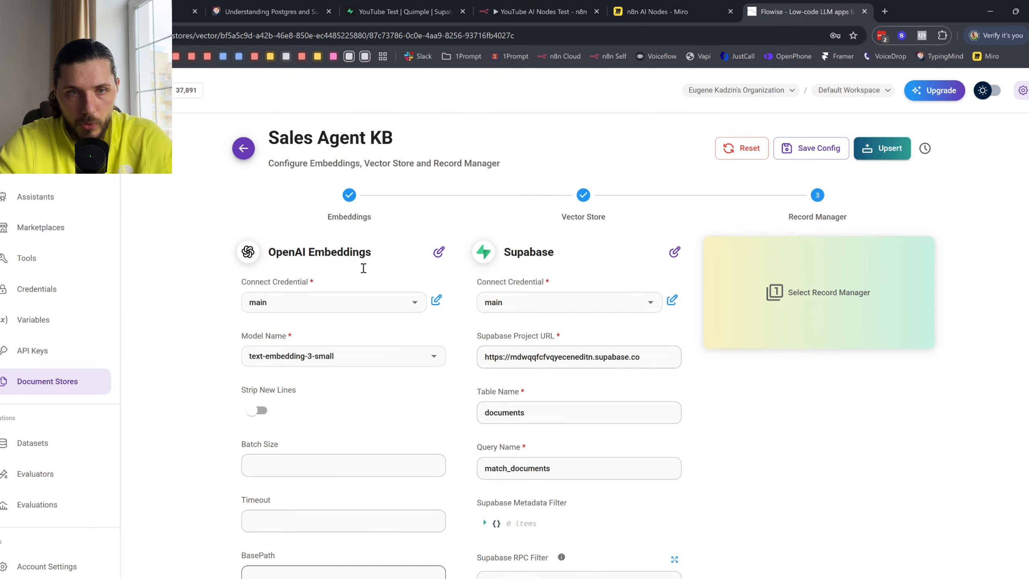
- Examine the Supabase vector store settings, including the credential choices and new credential form, project URL and table name
left_click_drag(475, 282, 549, 283)
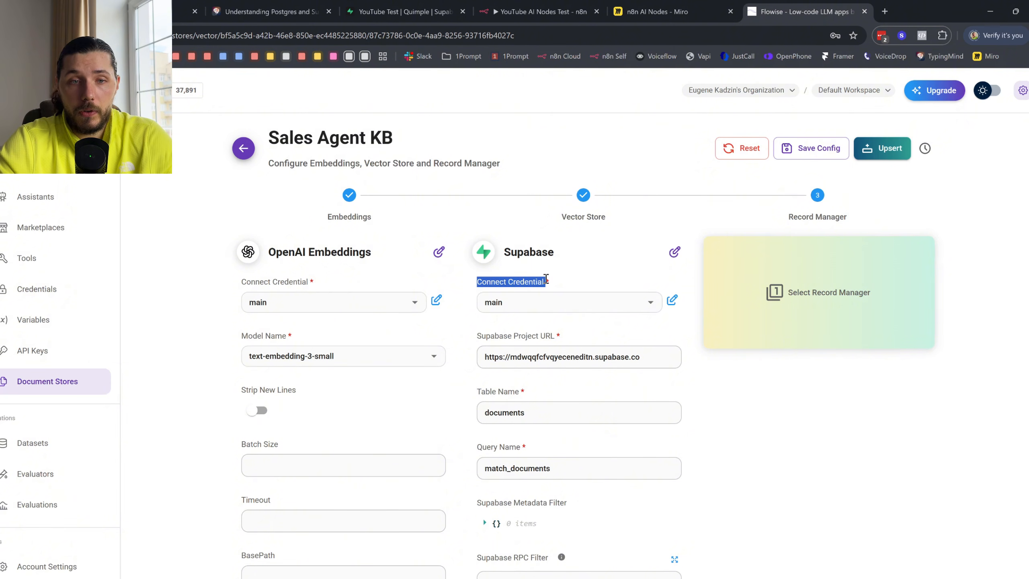
left_click(489, 301)
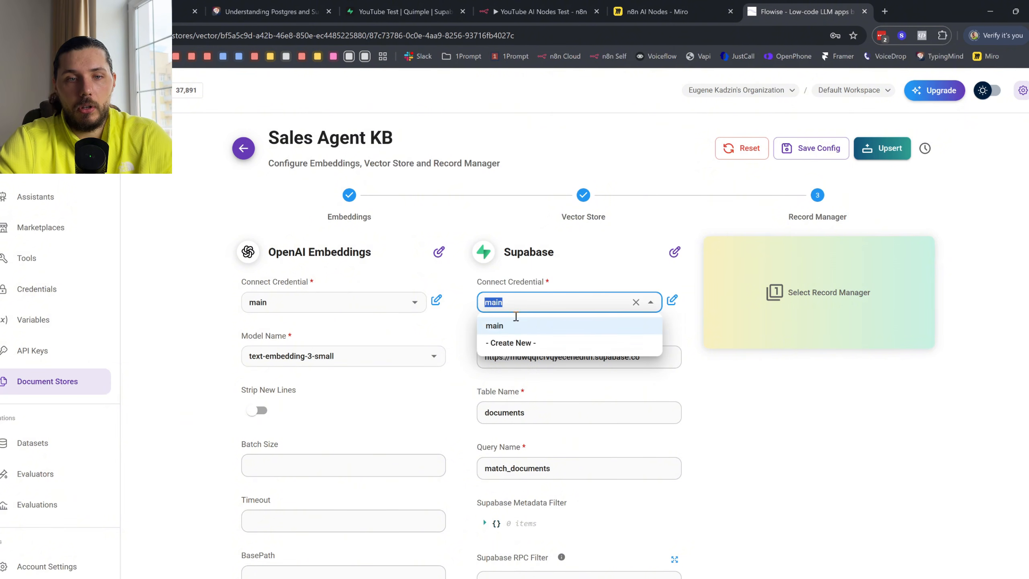
left_click(552, 343)
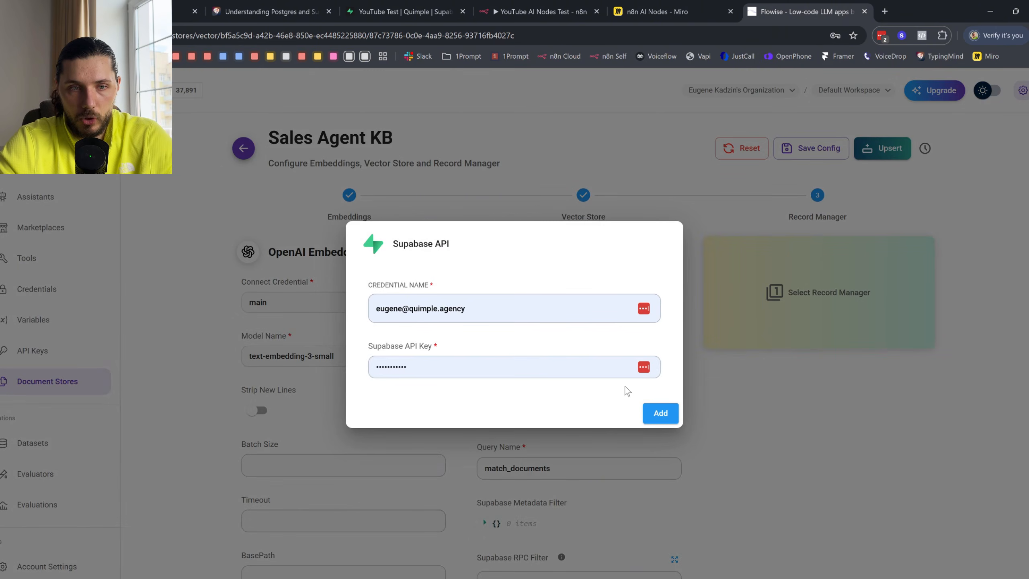
left_click(648, 413)
left_click_drag(489, 356, 665, 350)
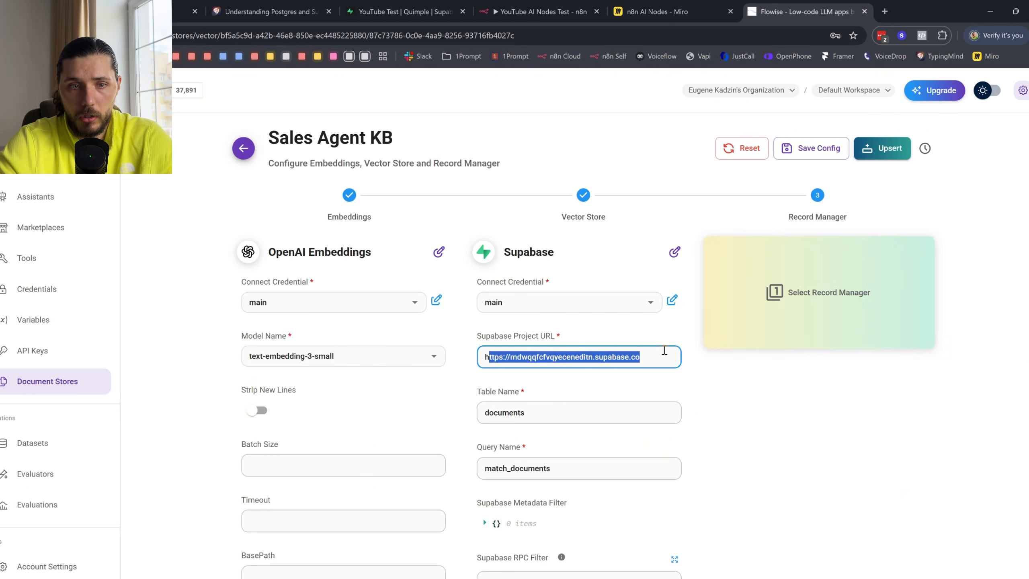
scroll(512, 319, "down", 3)
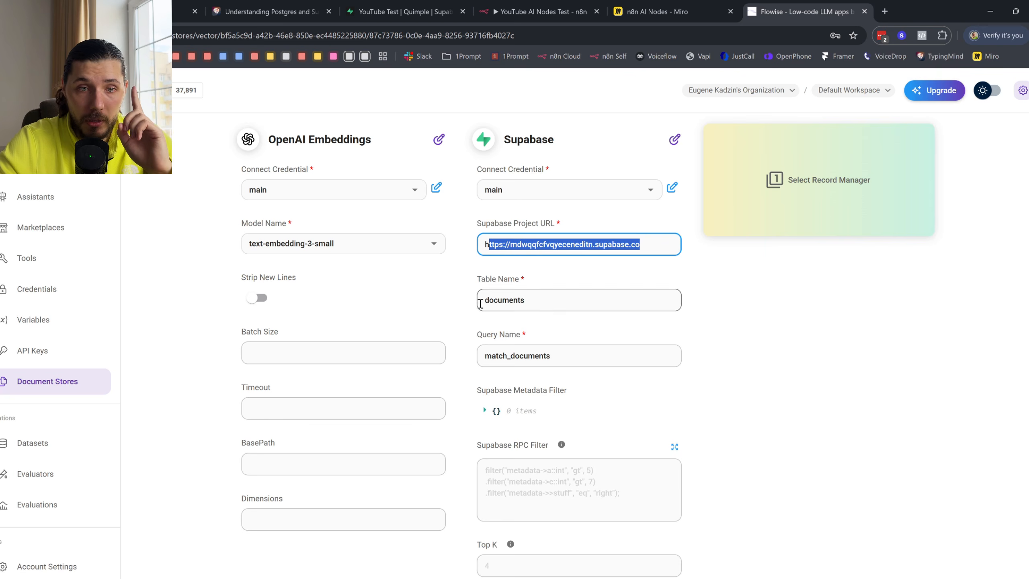
left_click_drag(481, 300, 518, 300)
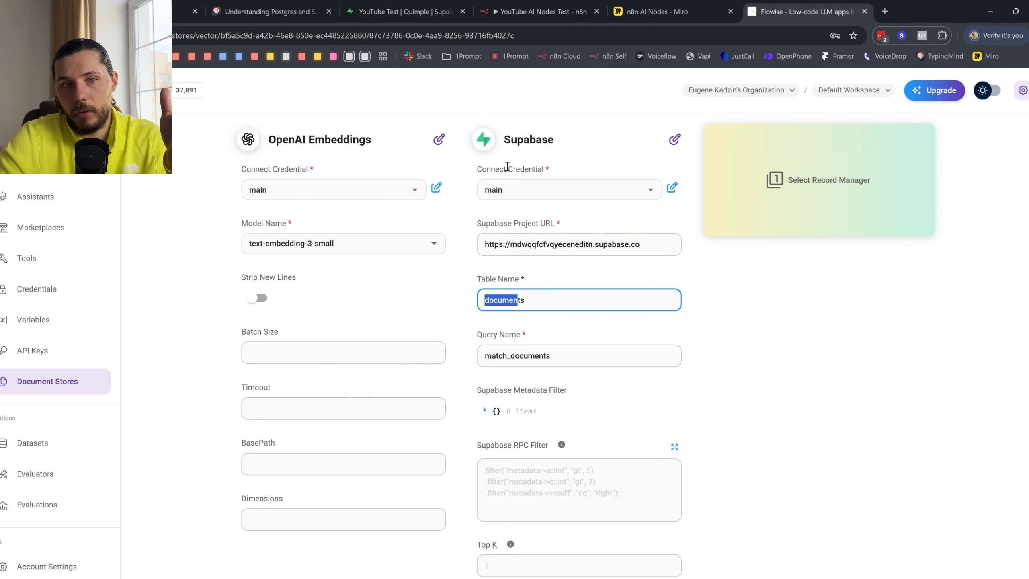
- Compare the Supabase credential and project URL settings with the project open in Supabase, and return to Flowise
left_click_drag(478, 168, 547, 165)
left_click_drag(485, 244, 640, 244)
left_click(406, 12)
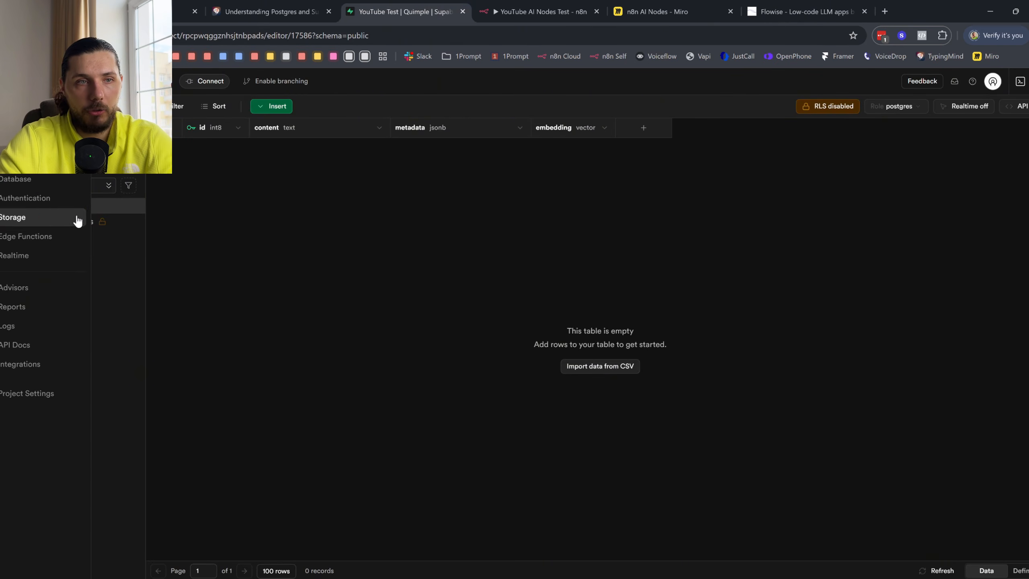
left_click(828, 4)
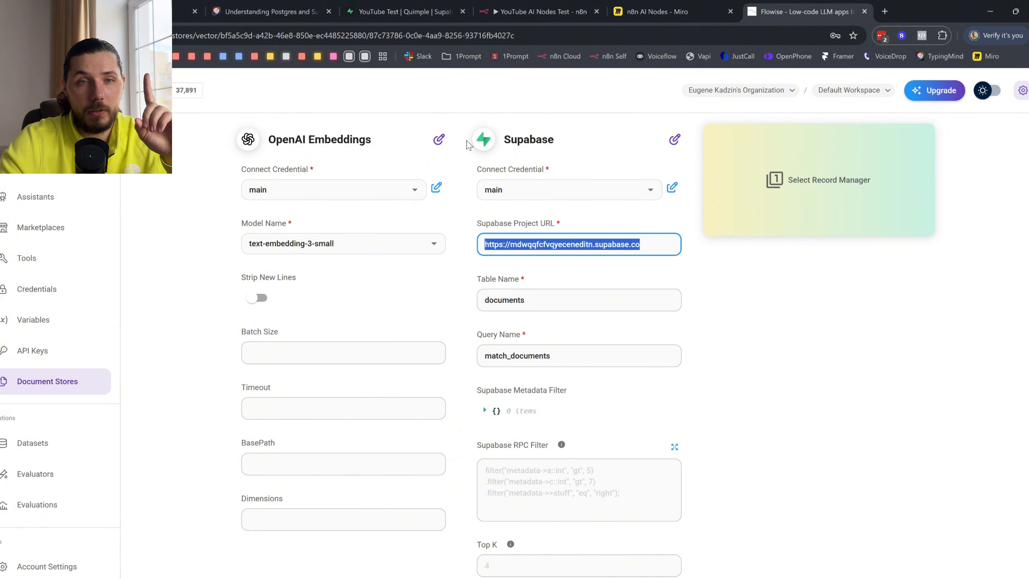
left_click(401, 11)
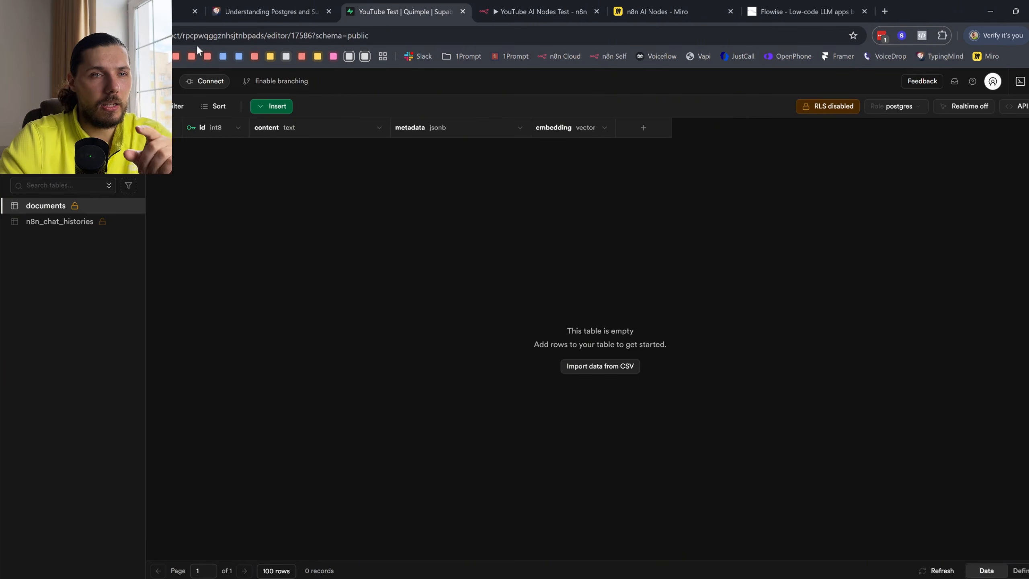
left_click(243, 36)
double_click(251, 36)
key("ctrl+c")
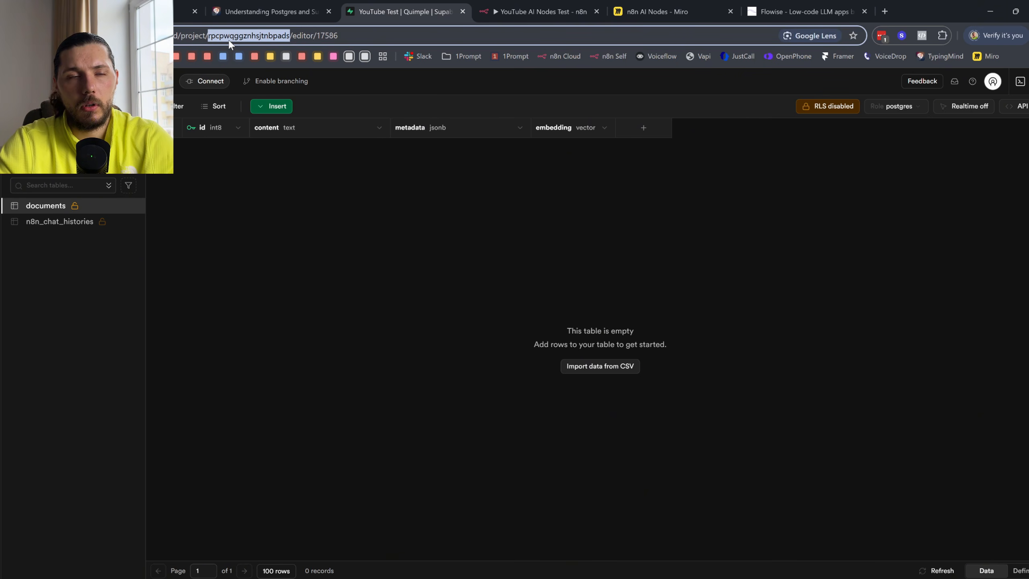
left_click(830, 6)
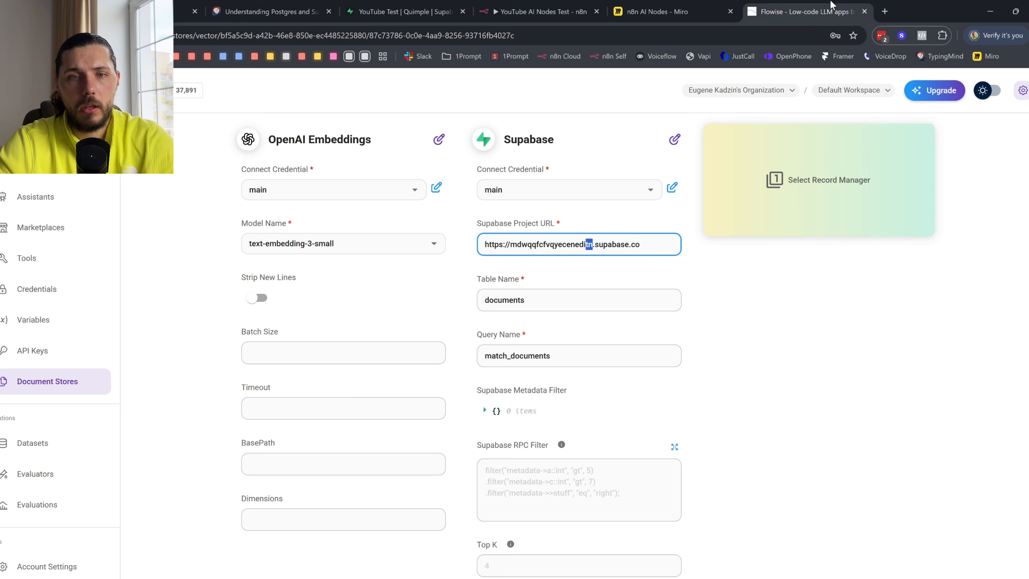
left_click(574, 251)
left_click_drag(592, 246, 526, 246)
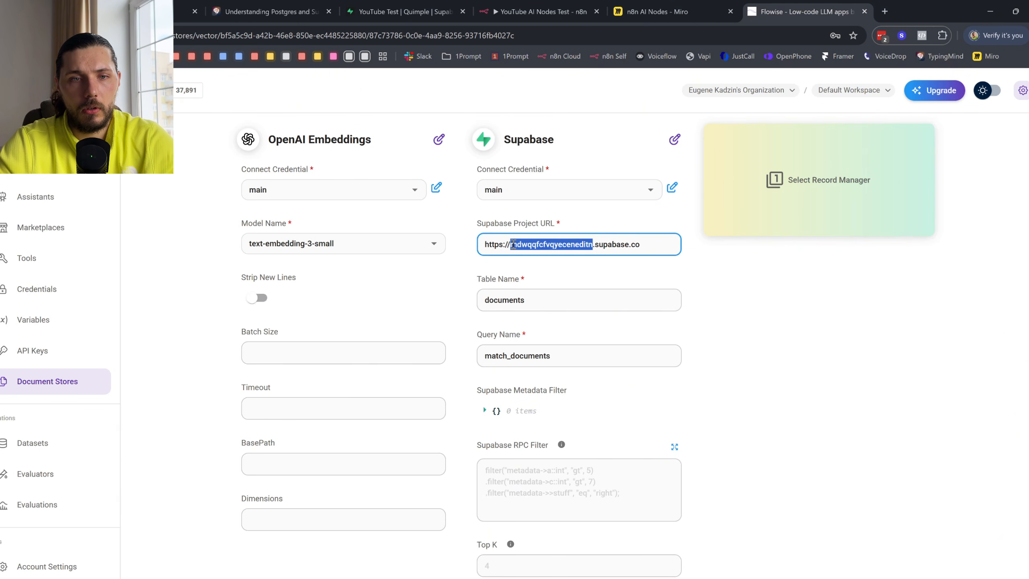
key("ctrl+v")
left_click_drag(665, 245, 418, 254)
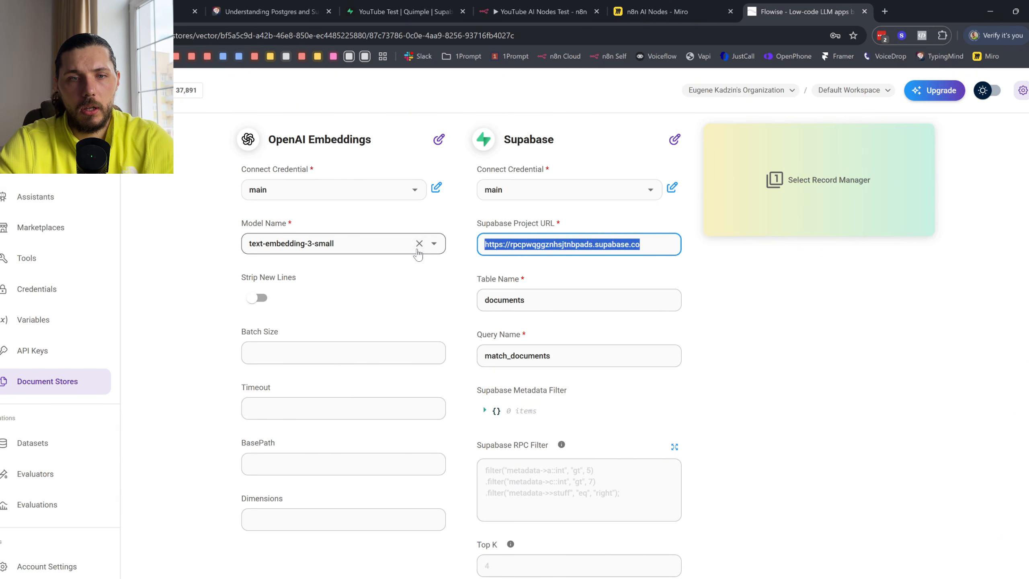
left_click(576, 248)
left_click_drag(523, 245, 656, 252)
left_click(806, 311)
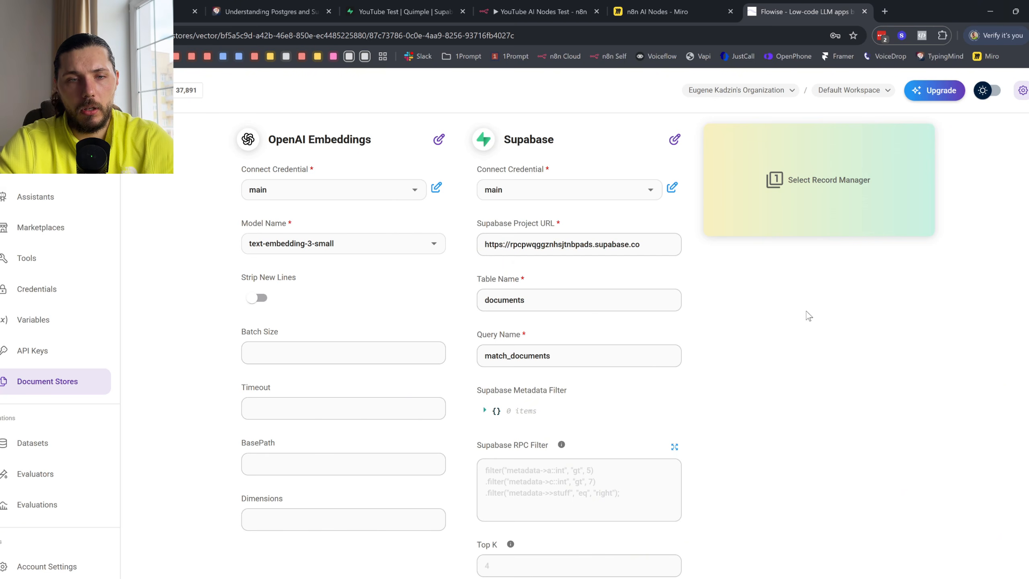
- Check the configured table name against the Supabase tables, and review the query name in Flowise
left_click_drag(478, 279, 513, 294)
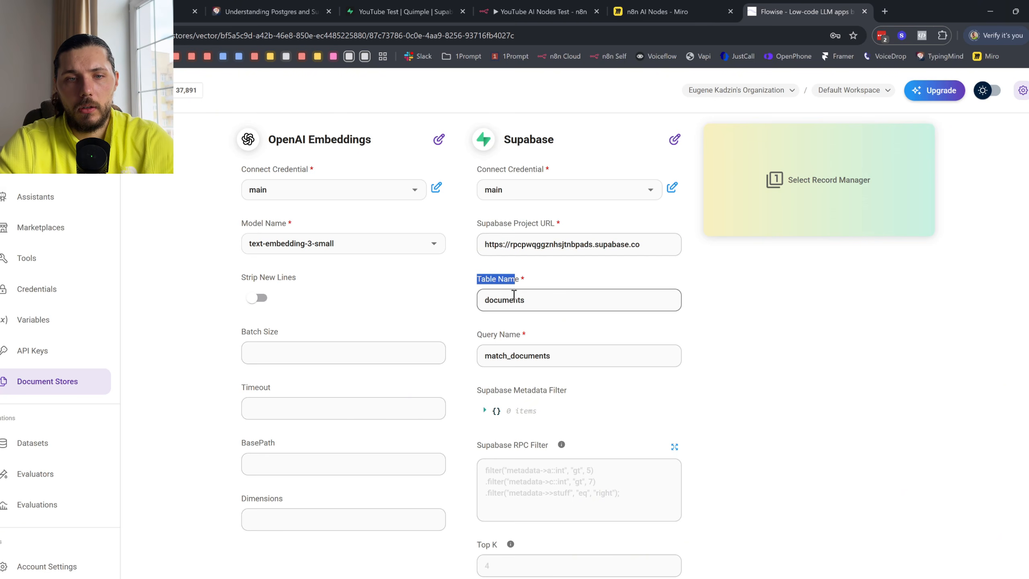
left_click(404, 12)
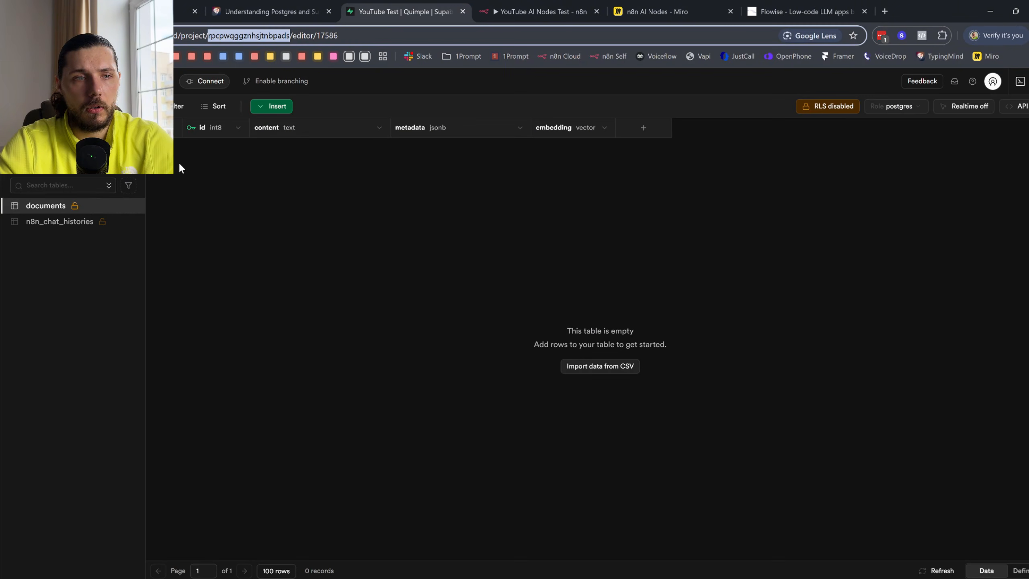
left_click(806, 12)
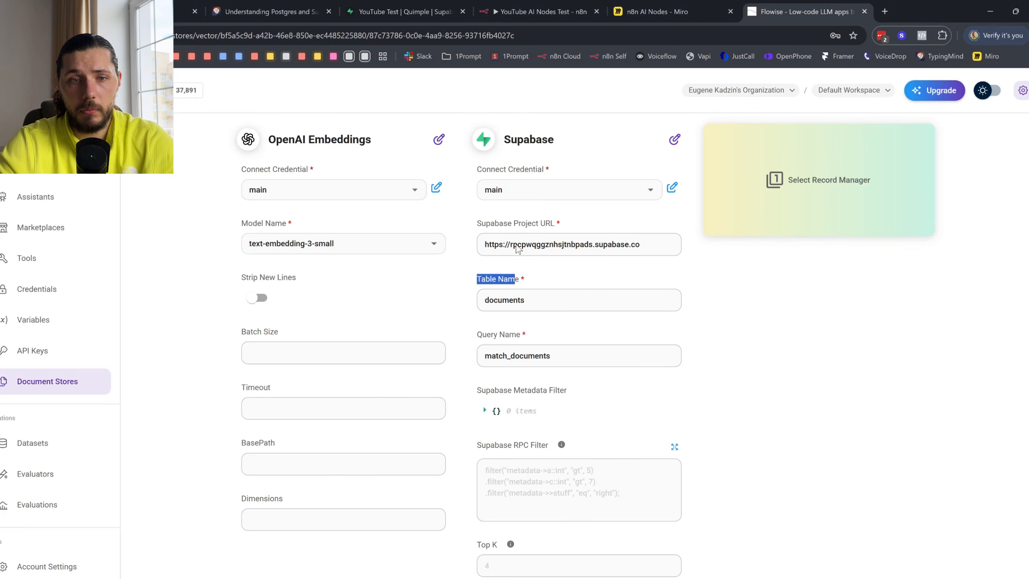
left_click_drag(477, 335, 569, 360)
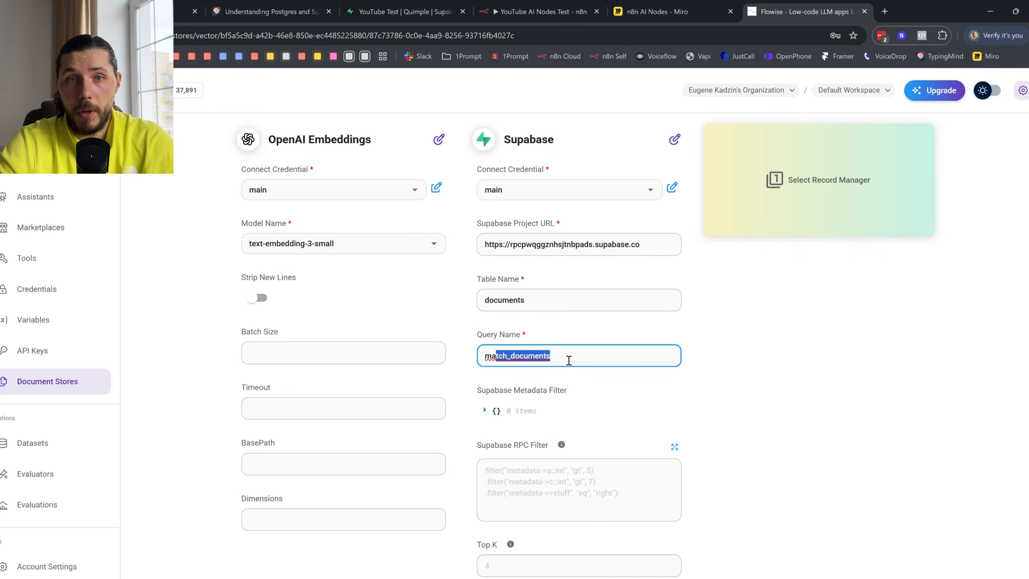
- In n8n, hide the chat and add the Query Name option, match_documents, to the Supabase Vector Store tool
left_click(539, 11)
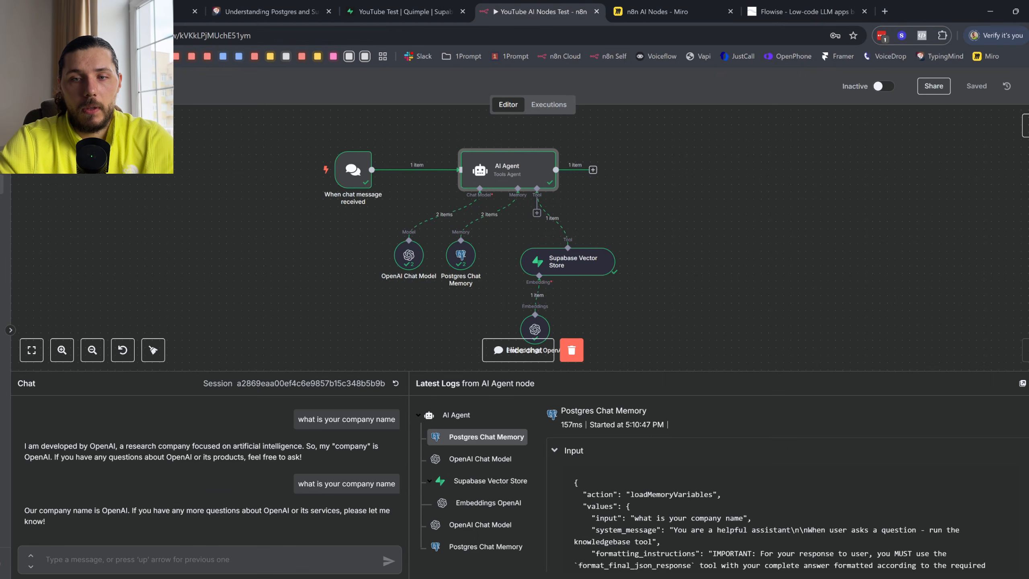
left_click(518, 350)
double_click(565, 264)
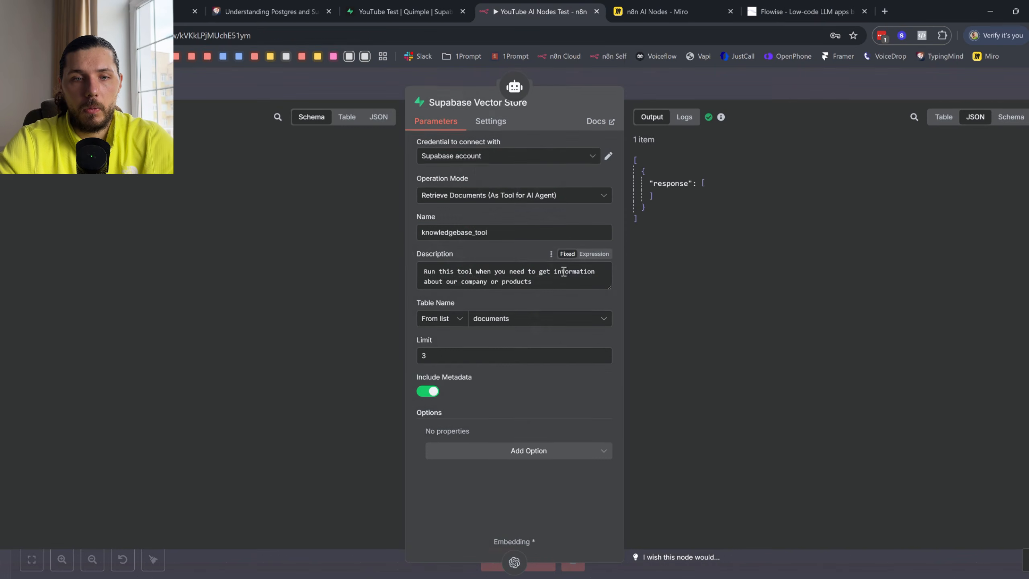
left_click(503, 449)
left_click(466, 480)
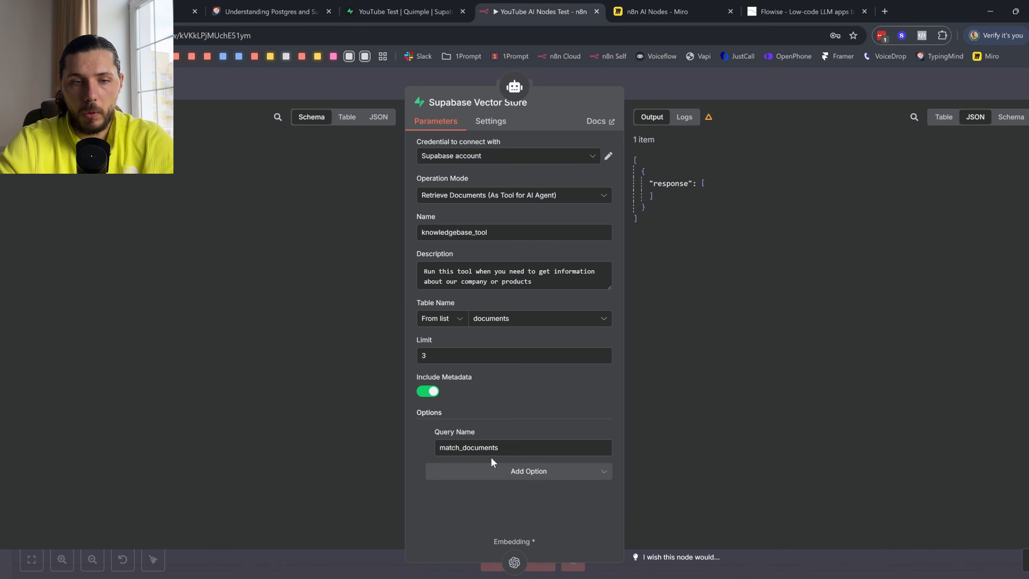
left_click_drag(523, 447, 429, 452)
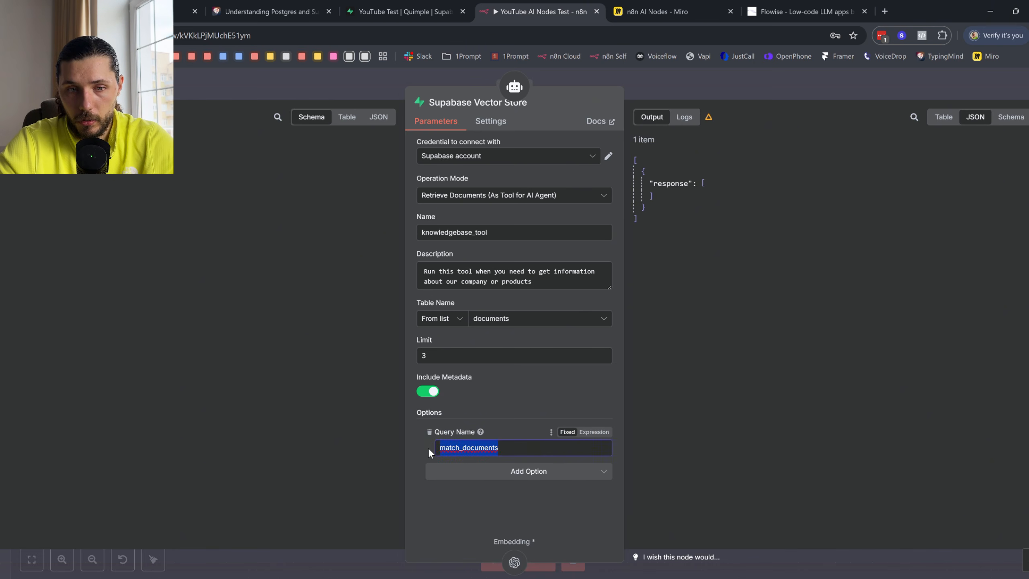
- Return to Flowise, review the remaining Supabase settings, and try to upsert the chunks
left_click(806, 11)
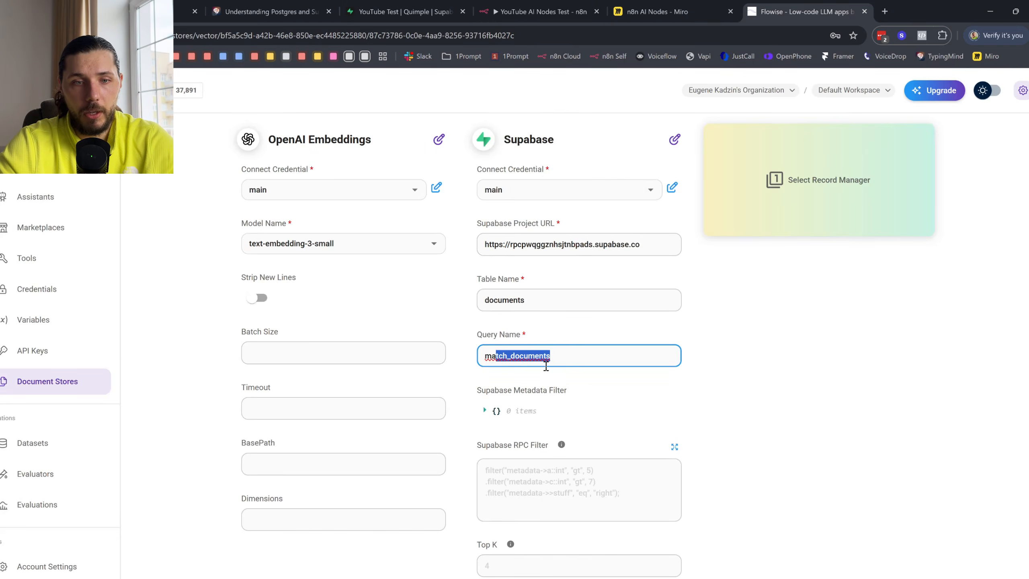
scroll(543, 369, "down", 1)
scroll(519, 435, "down", 3)
left_click(864, 386)
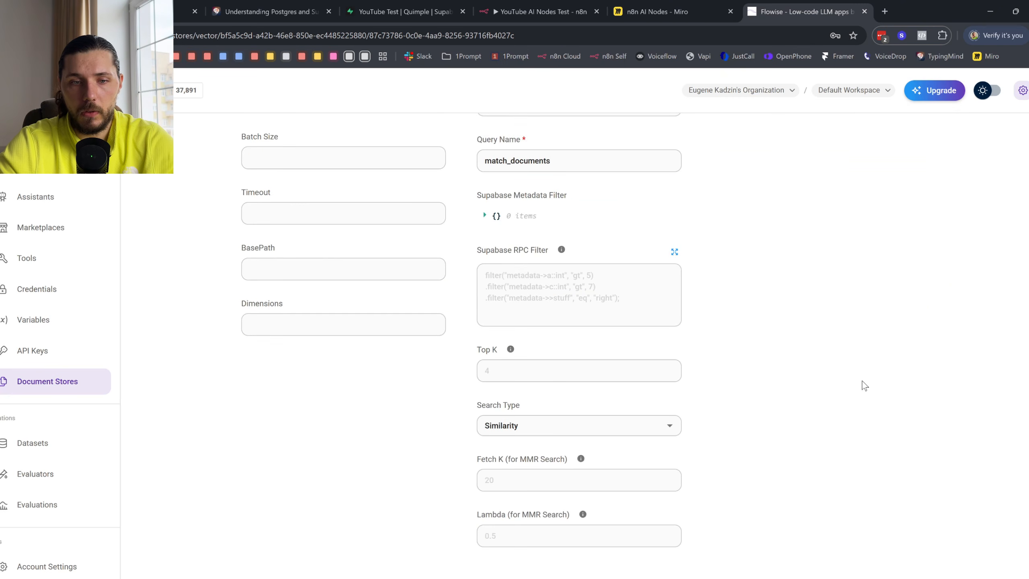
scroll(832, 264, "up", 5)
left_click(885, 151)
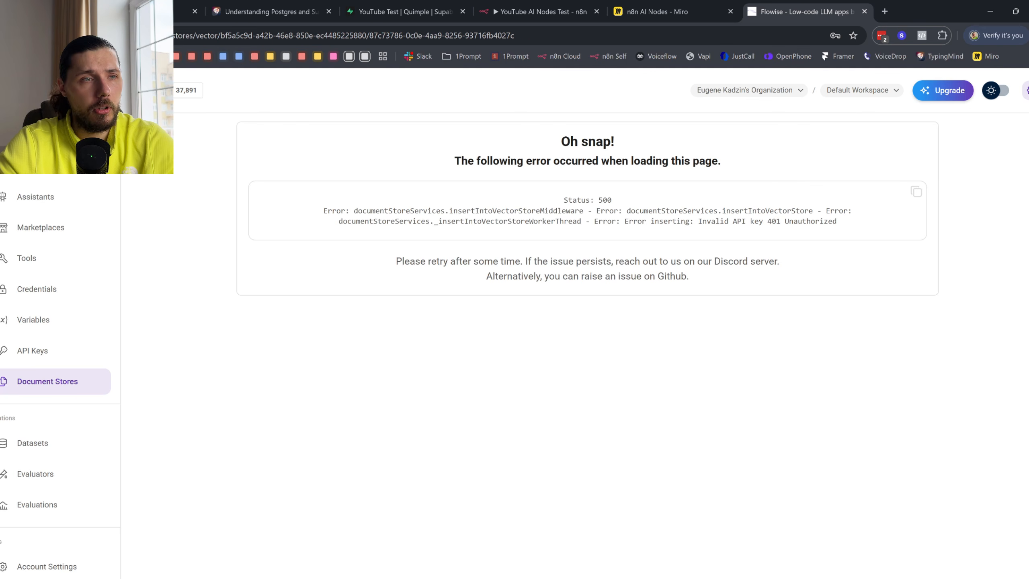
- Reopen the Upsert Chunks configuration for the last Plain Text loader, clear its Supabase credential and start creating a new one
key("alt+Left")
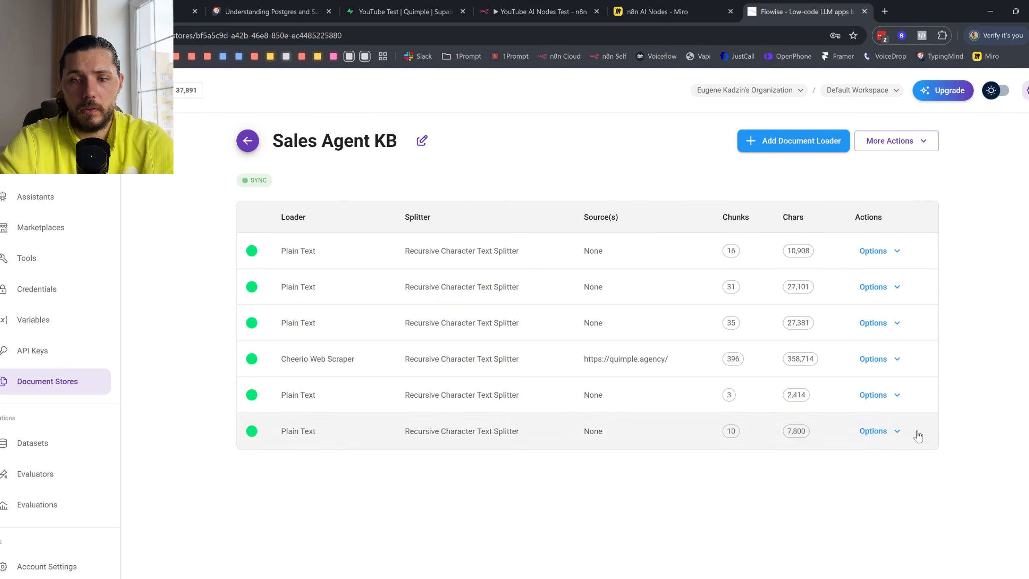
left_click(890, 433)
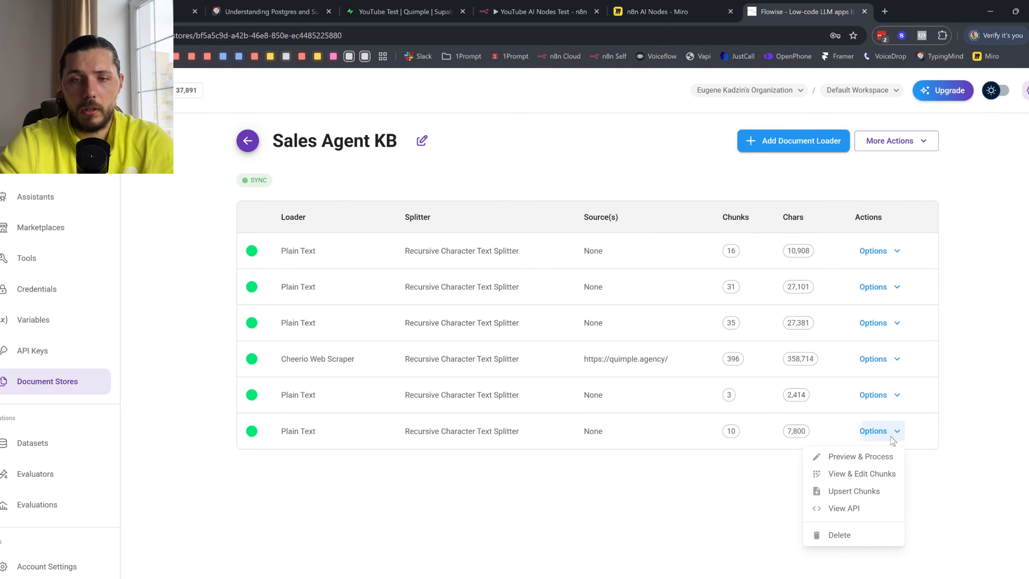
left_click(874, 495)
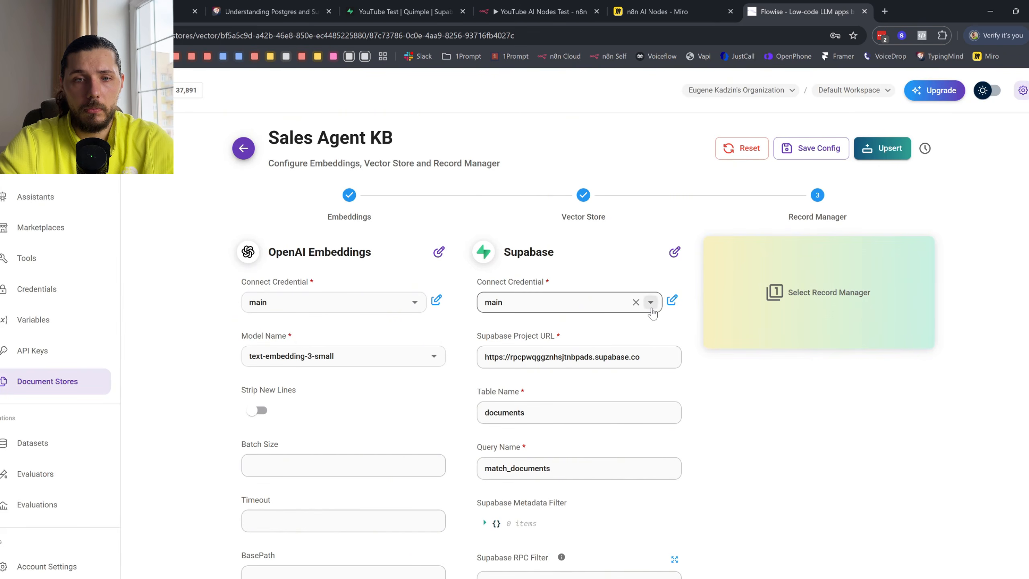
left_click(635, 301)
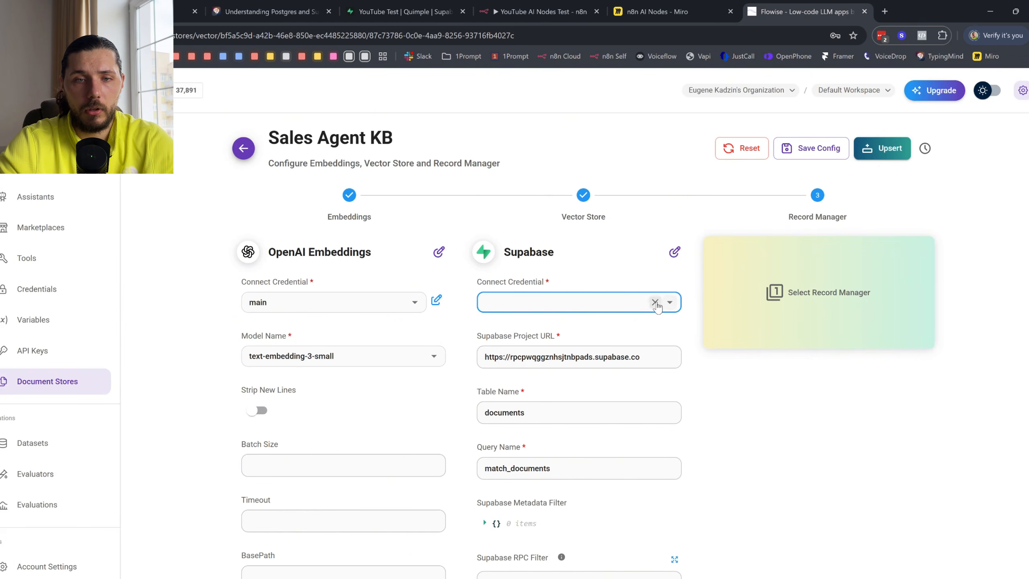
left_click(657, 307)
left_click(572, 345)
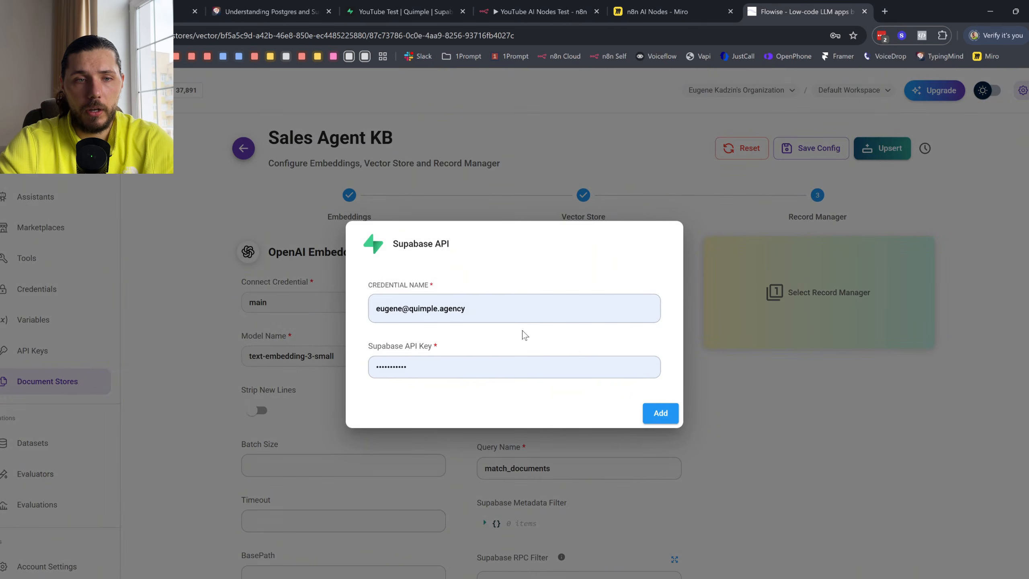
left_click(432, 308)
left_click(608, 269)
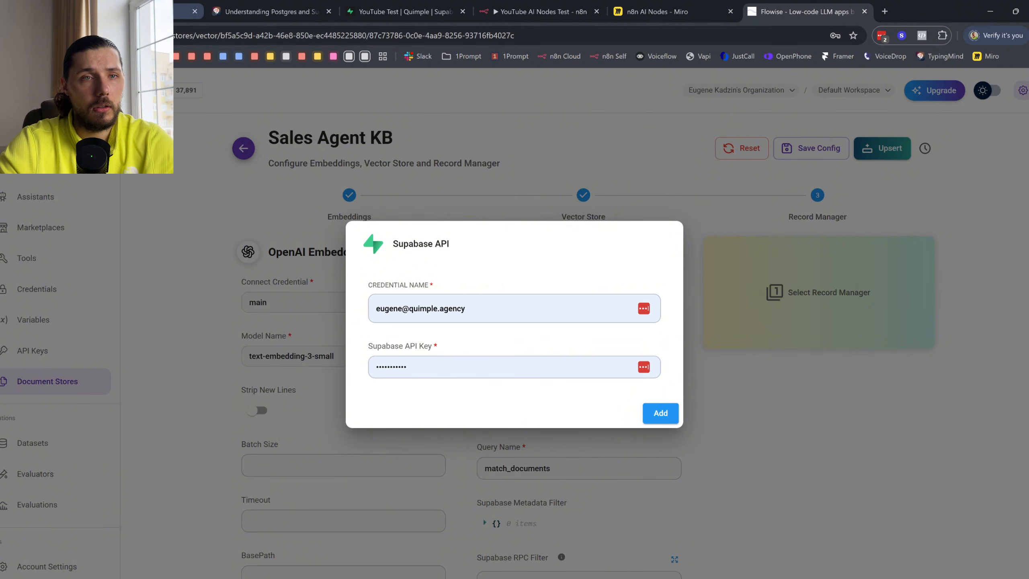
- Copy the anon public API key from the YouTube Test project's Data API settings in Supabase
left_click(455, 5)
left_click(16, 393)
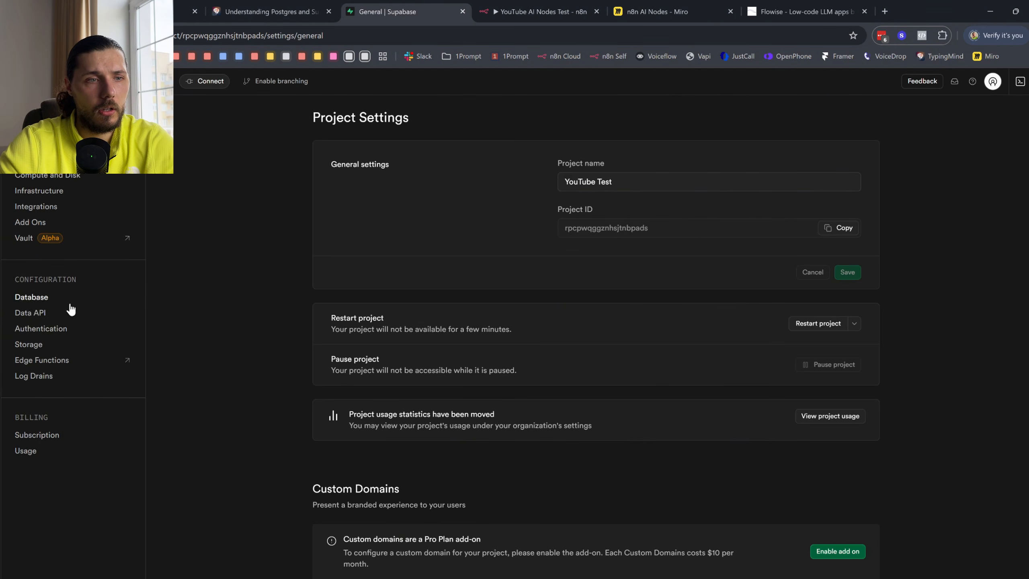
left_click(44, 315)
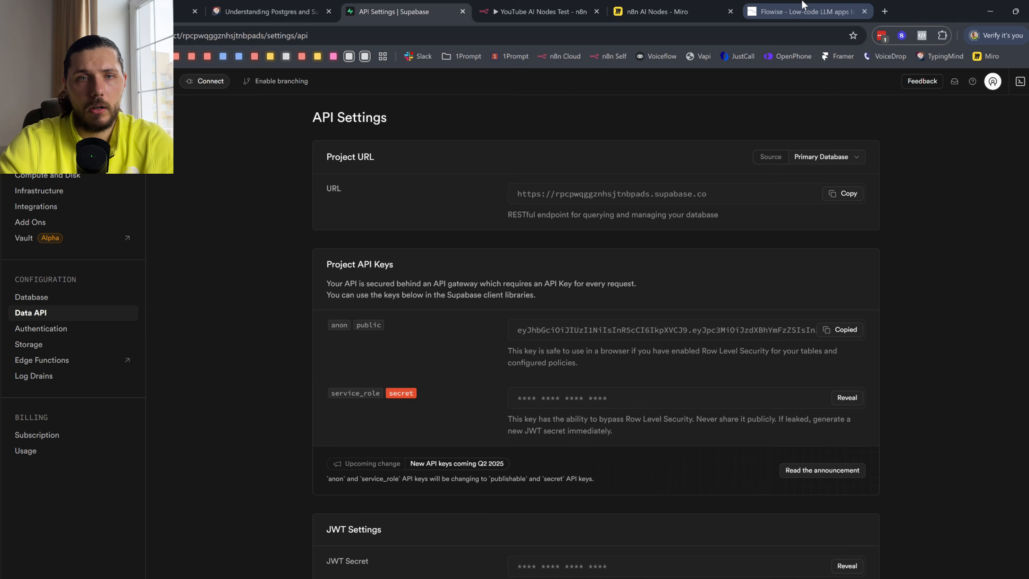
- Return to Flowise, paste the Supabase API key into the new credential named main, and add the credential
left_click(512, 6)
left_click(785, 12)
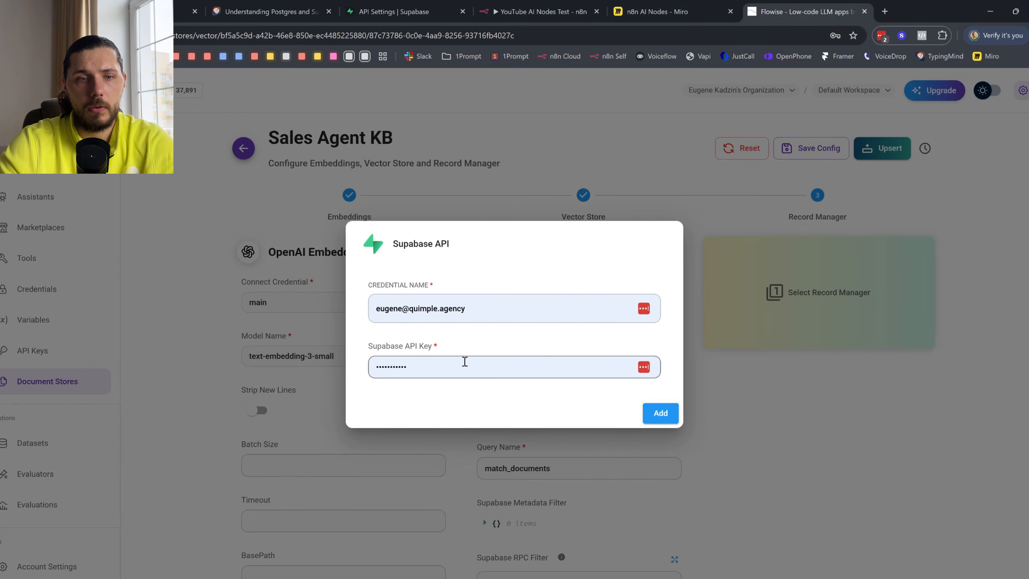
left_click(465, 367)
key("ctrl+v")
left_click(660, 412)
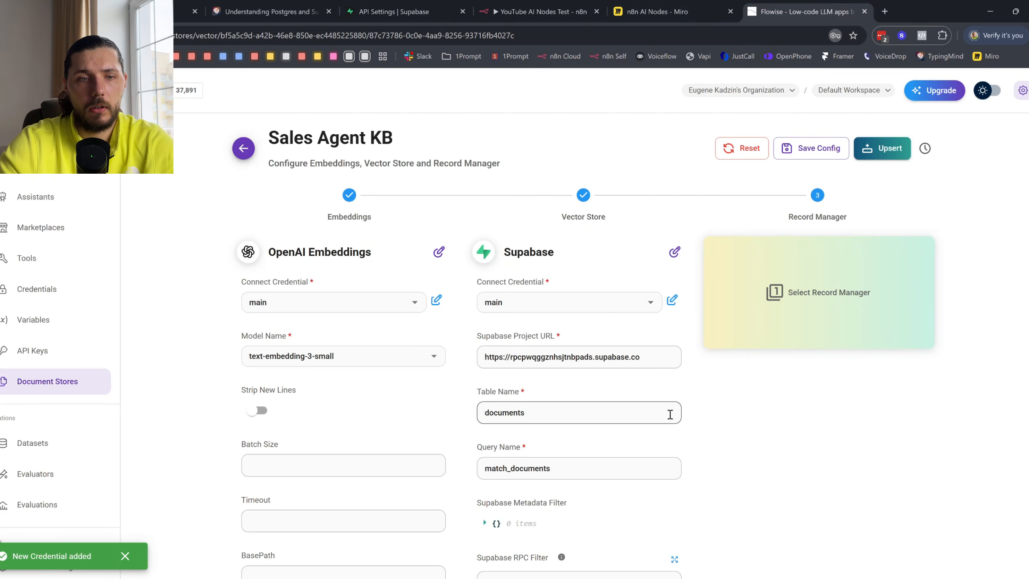
- Switch the Supabase vector store to the other saved credential, named with an e-mail address, and upsert the chunks
left_click(597, 302)
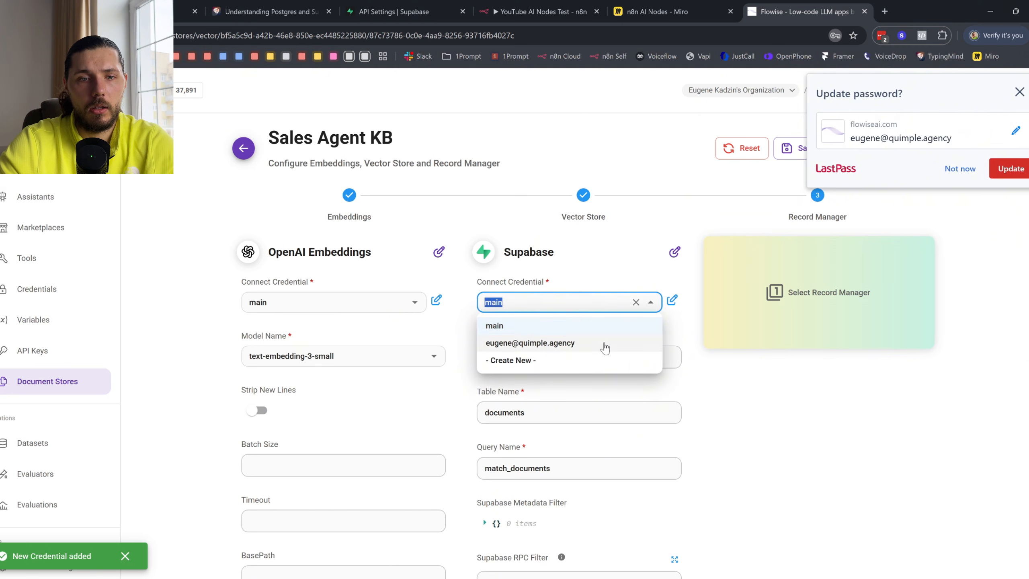
left_click(850, 68)
left_click(602, 300)
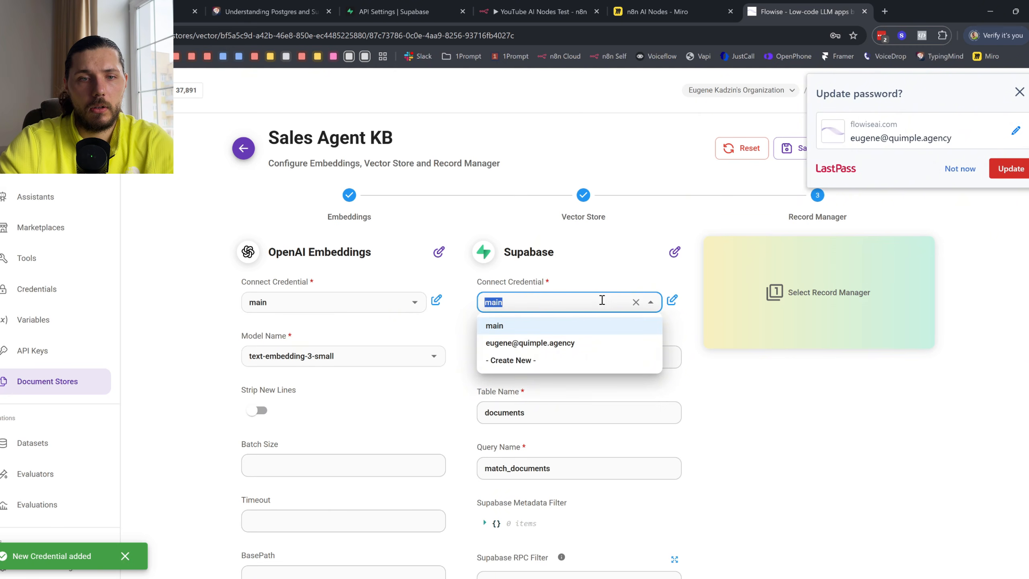
left_click(572, 344)
scroll(646, 300, "down", 3)
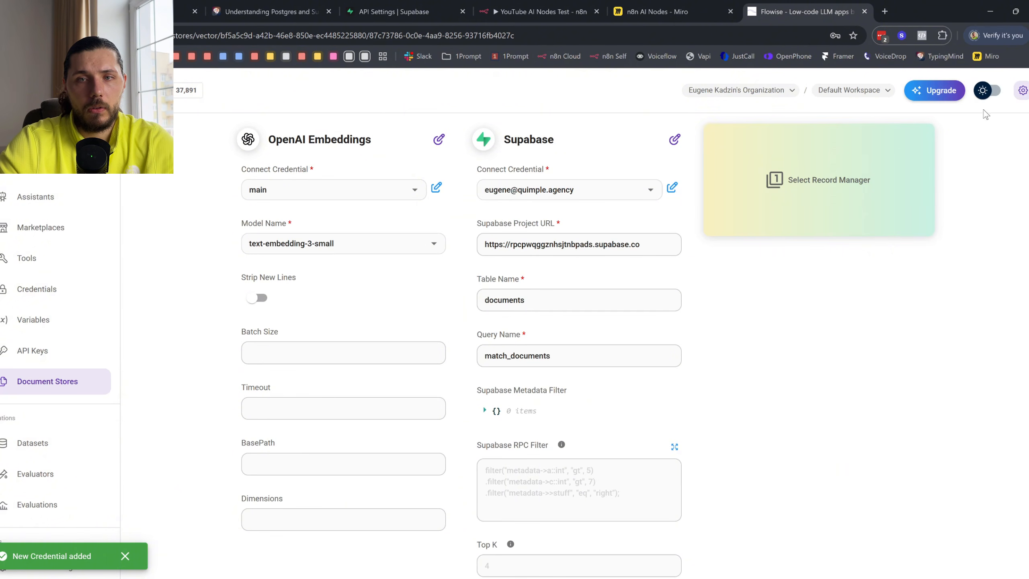
scroll(589, 254, "up", 3)
left_click(891, 149)
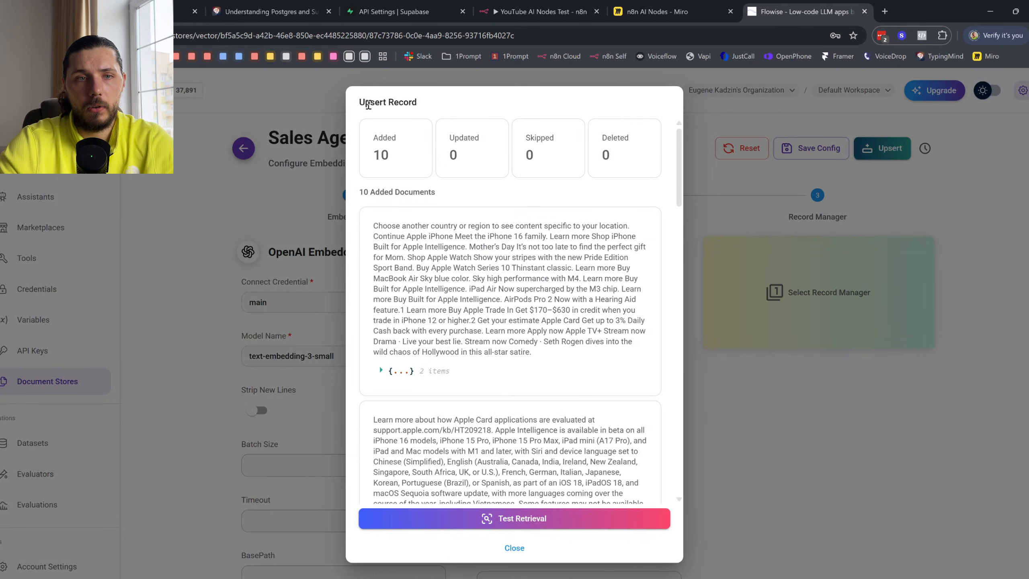
- Review the added documents in the Upsert Record
left_click_drag(362, 100, 463, 310)
scroll(462, 309, "down", 7)
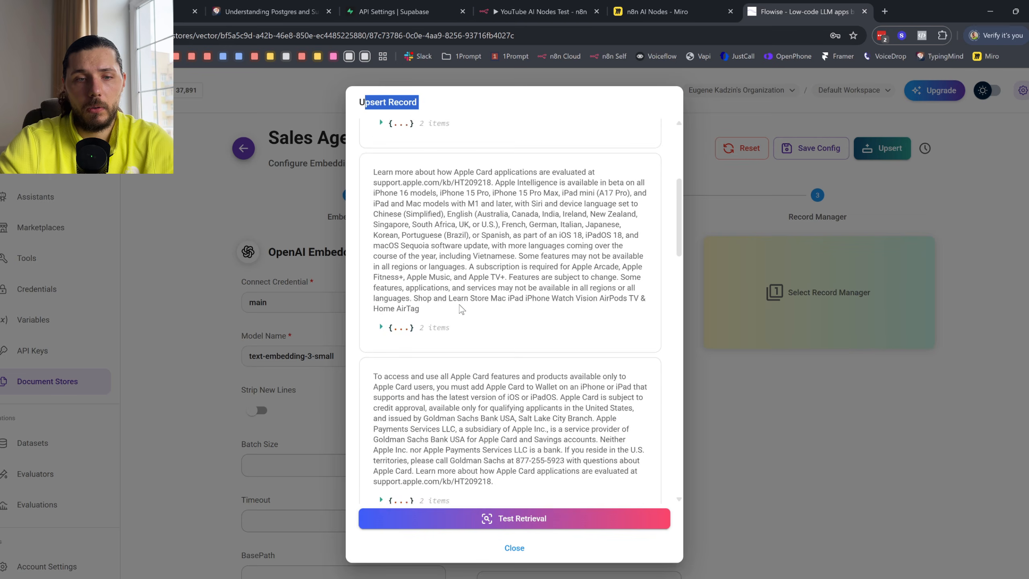
scroll(468, 338, "up", 7)
left_click(455, 315)
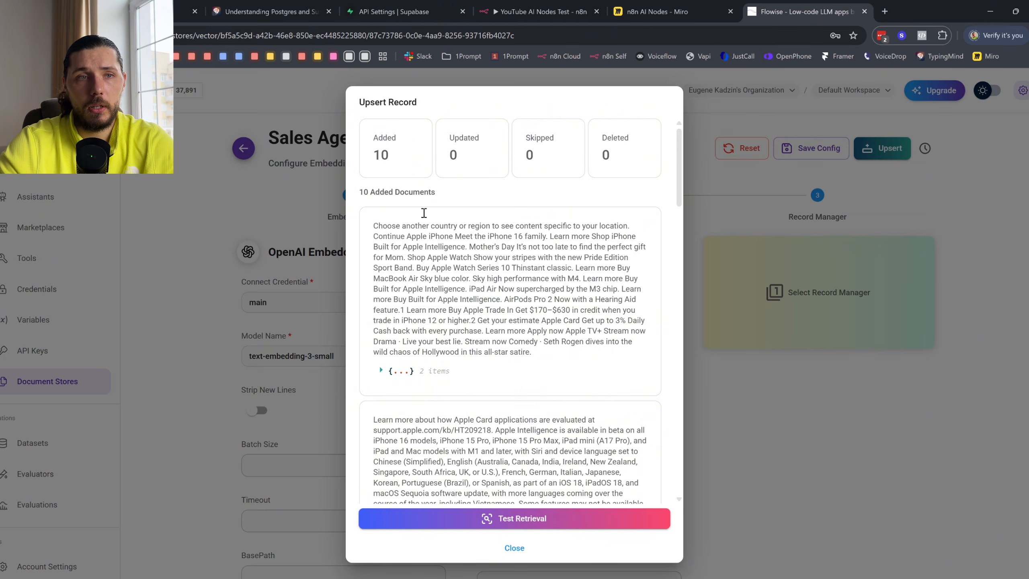
- Switch to the YouTube Test project in Supabase and check the rows of the documents table
left_click(393, 12)
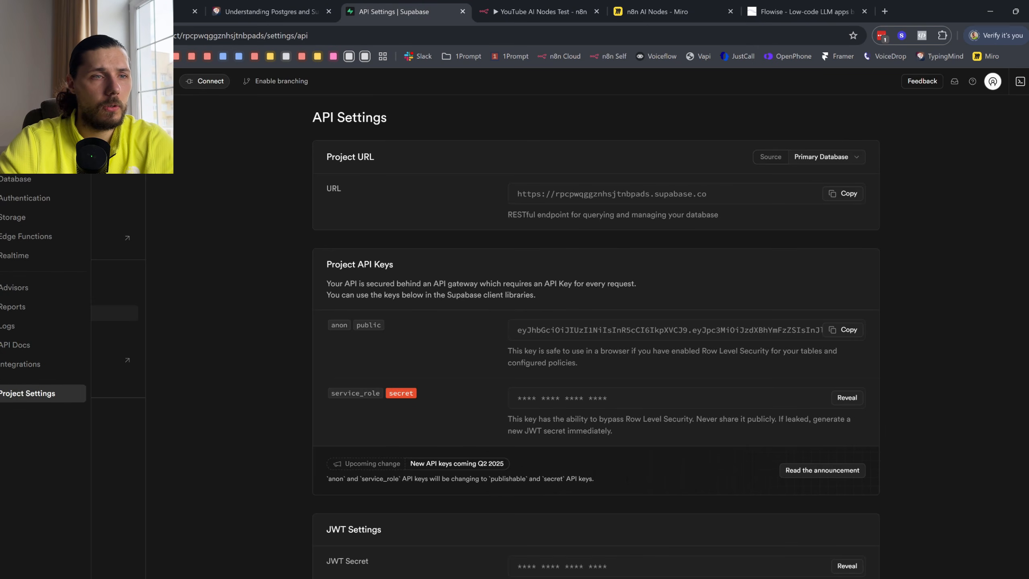
left_click(24, 141)
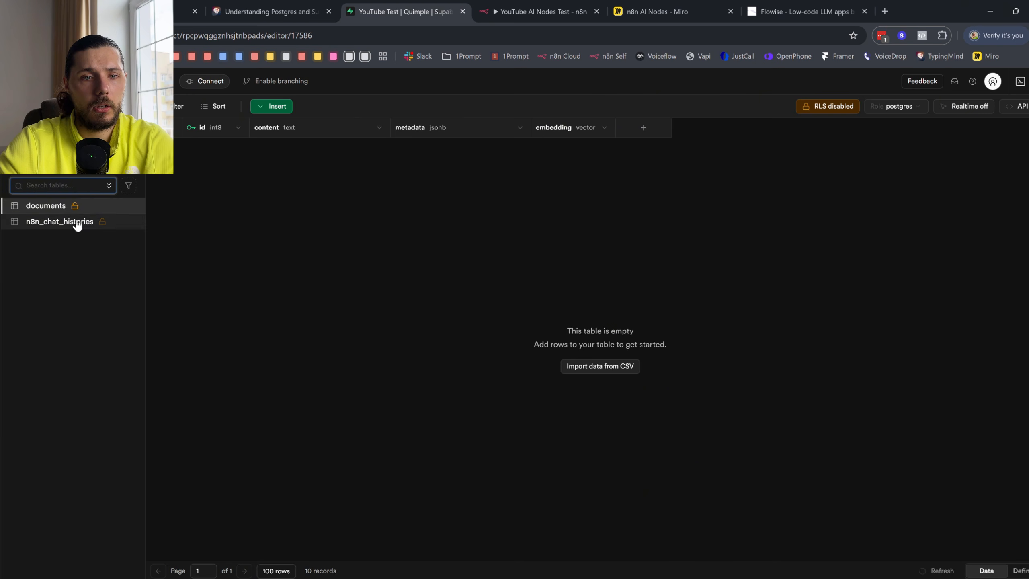
left_click(75, 223)
left_click(60, 212)
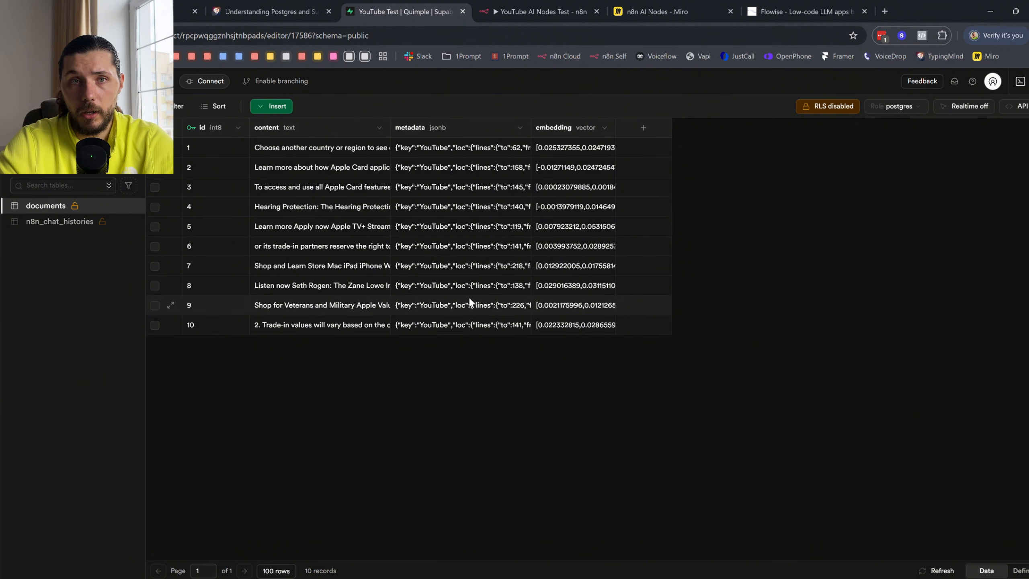
- Check the Supabase Vector Store node's options in n8n, and inspect the first documents row's metadata in Supabase
left_click(567, 5)
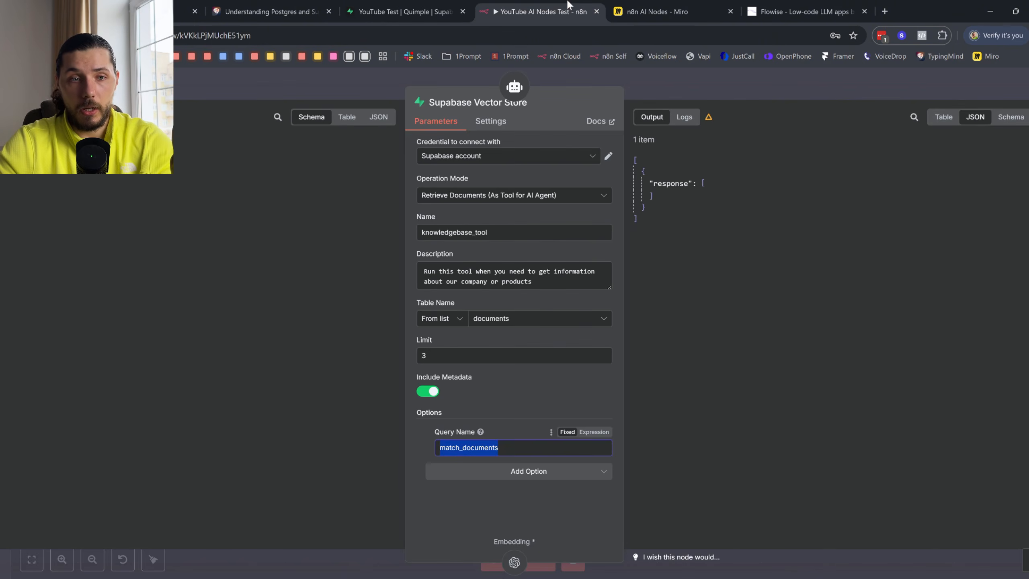
left_click(508, 419)
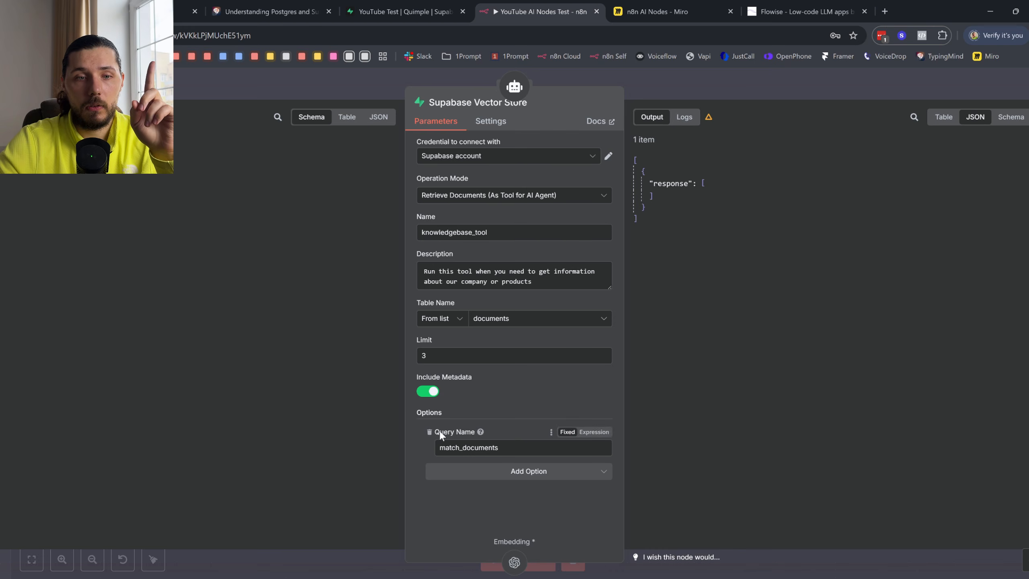
left_click(413, 3)
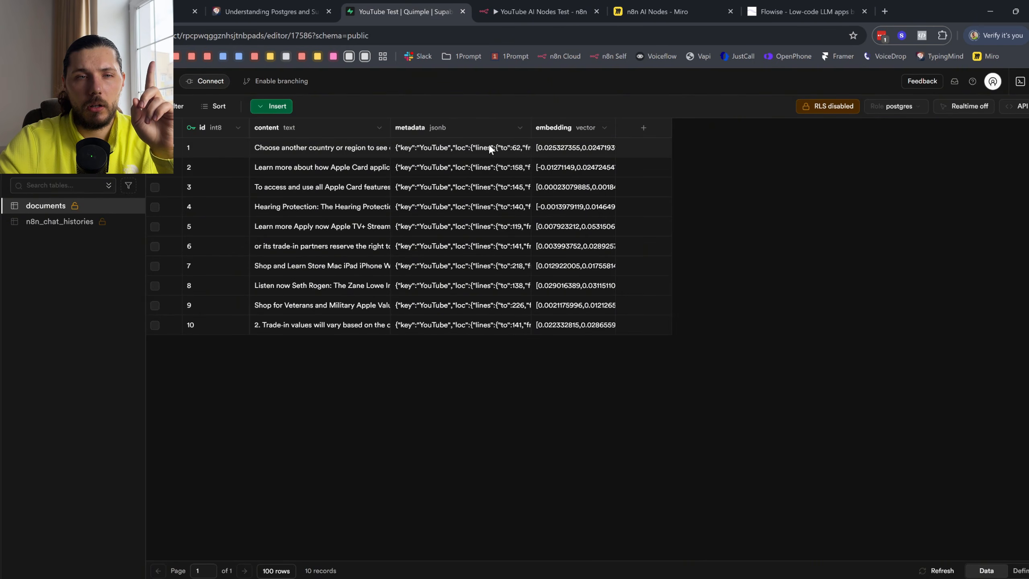
double_click(438, 149)
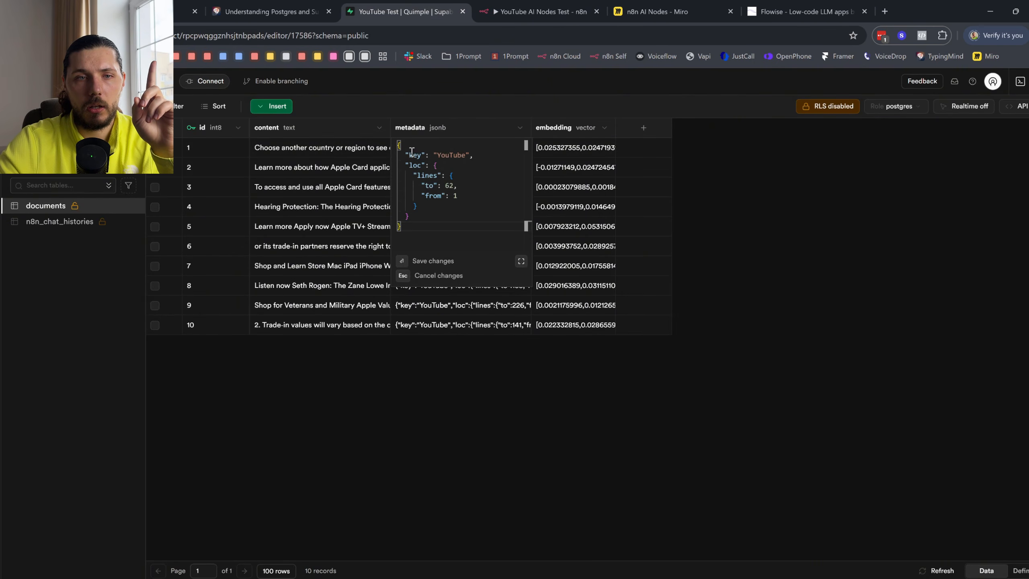
left_click_drag(410, 153, 474, 155)
left_click(696, 235)
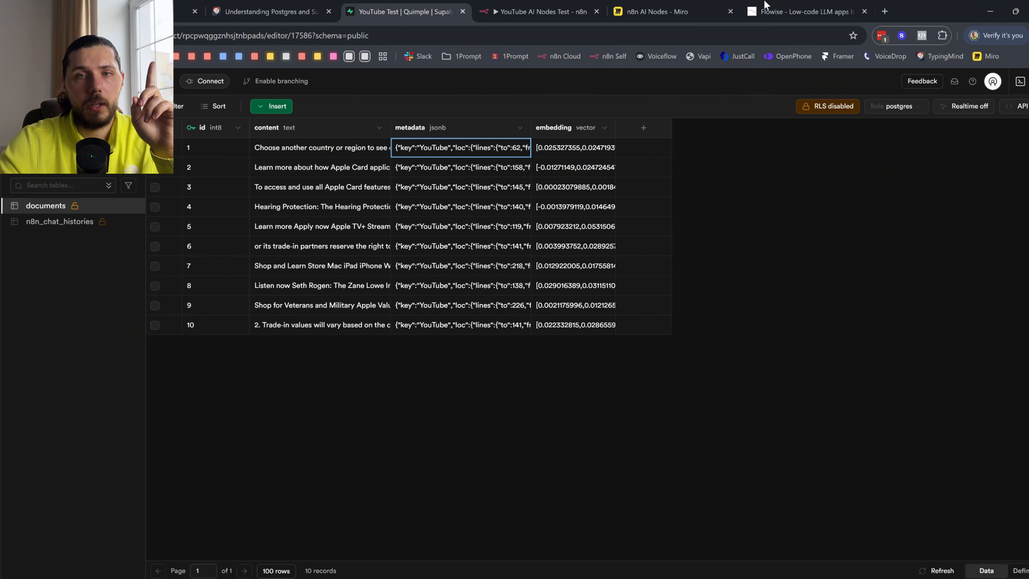
- Return to n8n, remove the Query Name option from the Supabase Vector Store node, and save the workflow
left_click(538, 11)
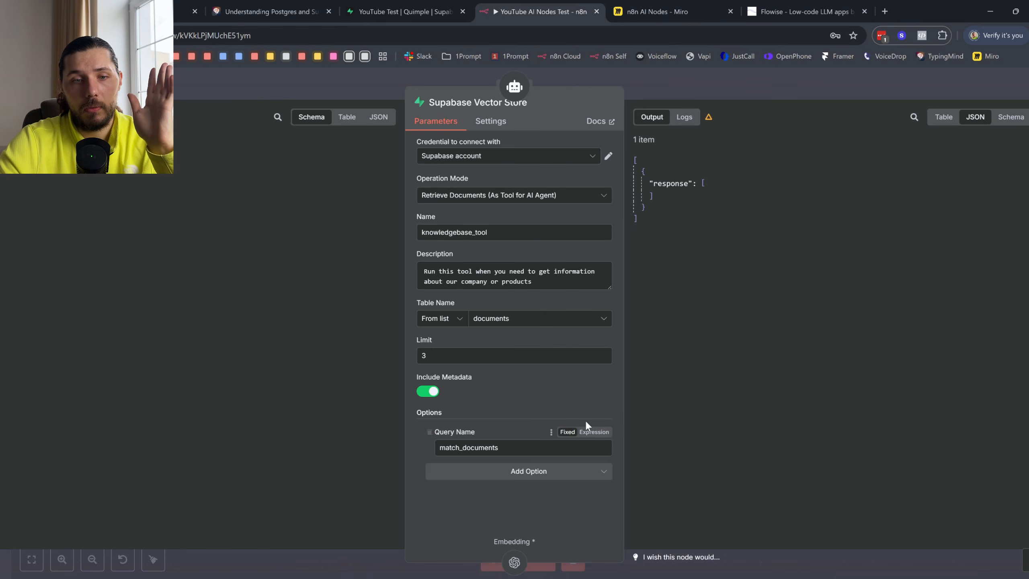
left_click(429, 432)
key("Escape")
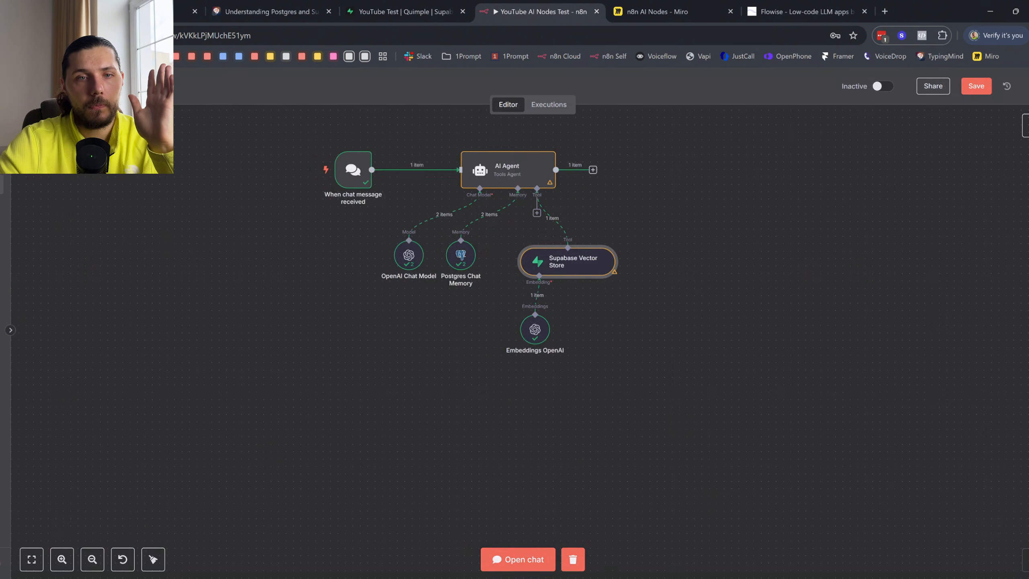
left_click(984, 87)
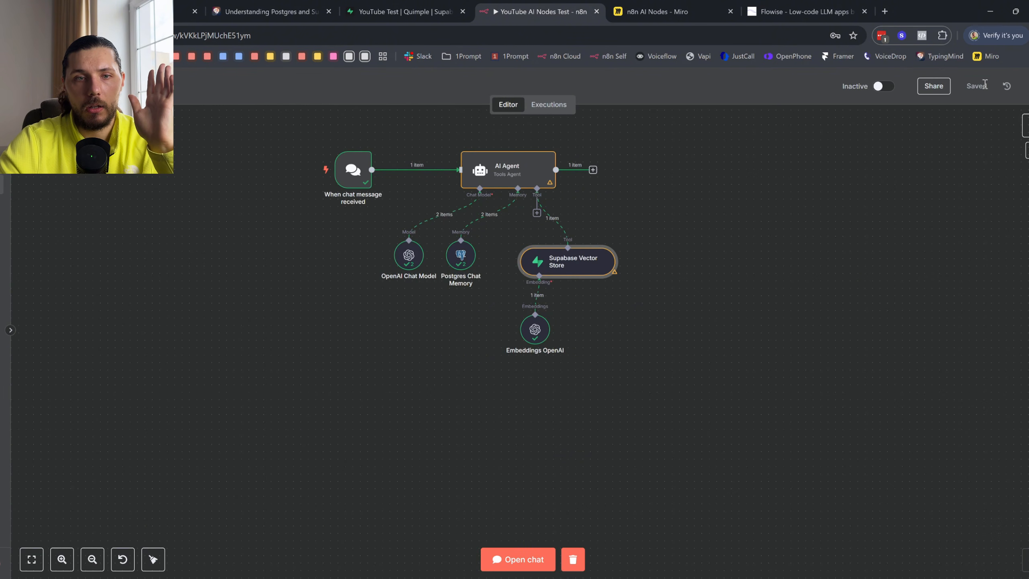
- Open the workflow chat with a fresh session and send the agent the message "what prdoucts do you sell"
left_click(538, 558)
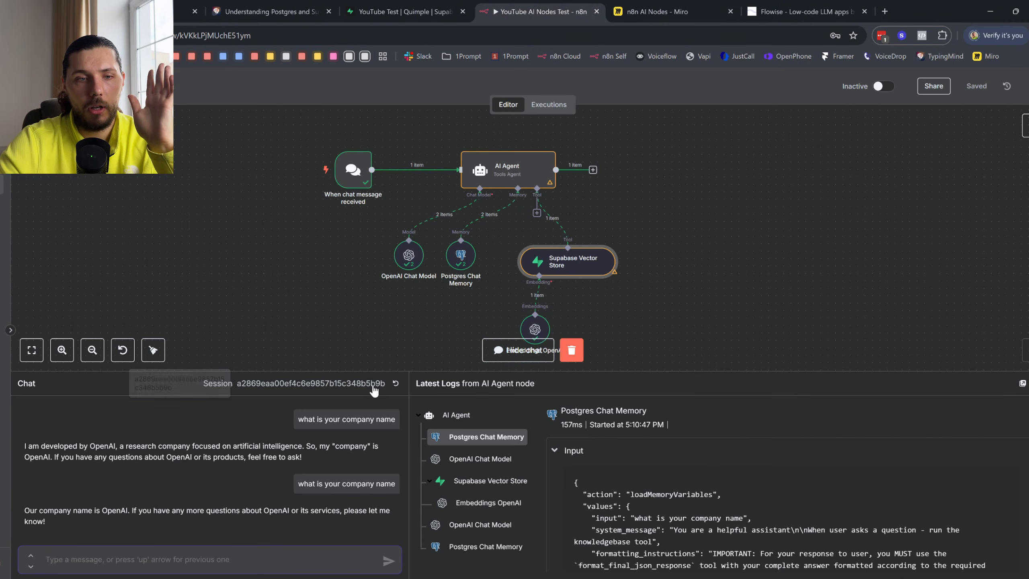
left_click(396, 383)
left_click(256, 562)
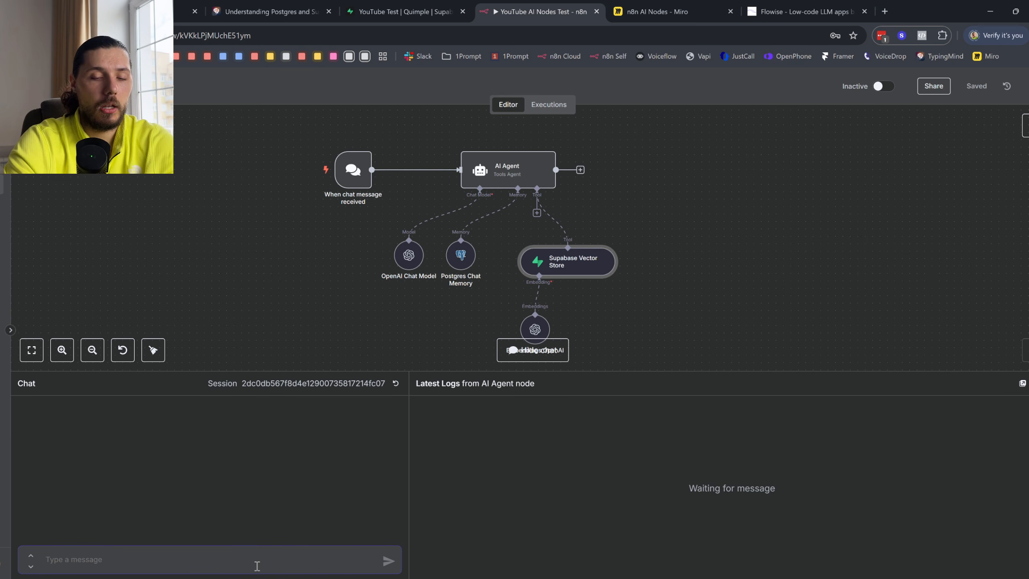
type("what prdoucts do yo")
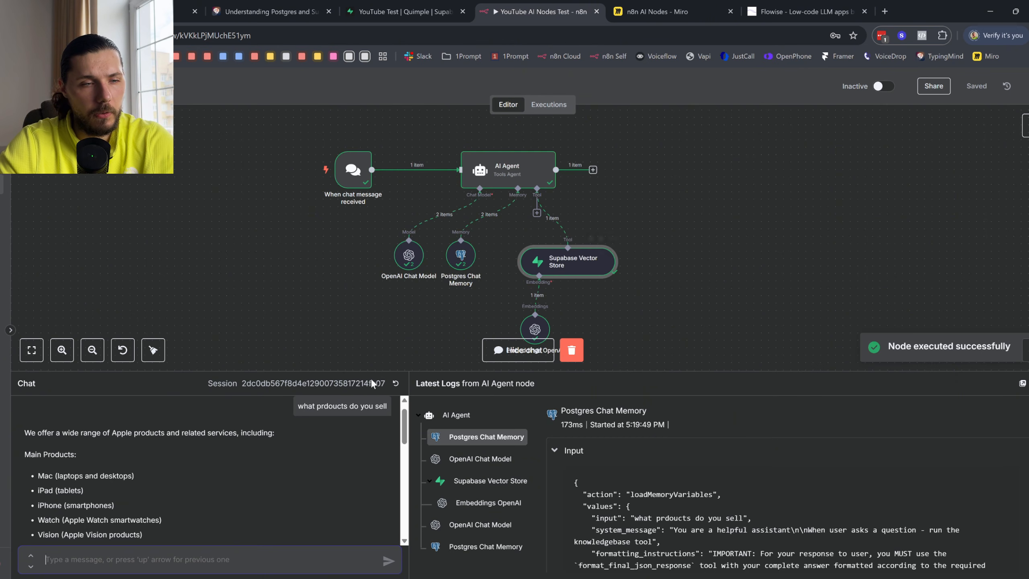
- Read through the agent's full reply about the products and reset the chat session
scroll(121, 486, "down", 3)
left_click_drag(43, 421, 105, 503)
scroll(105, 502, "down", 7)
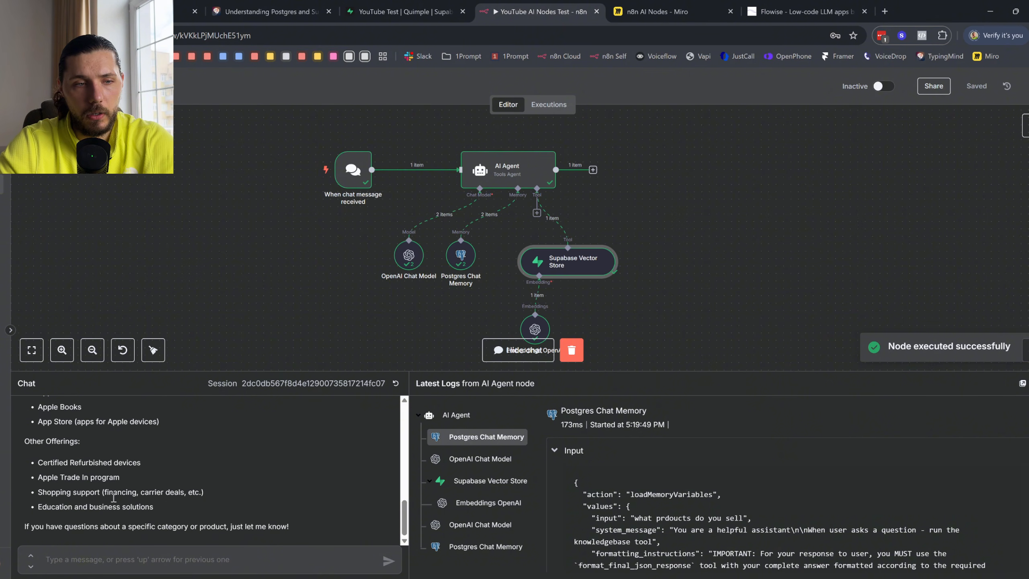
left_click(395, 385)
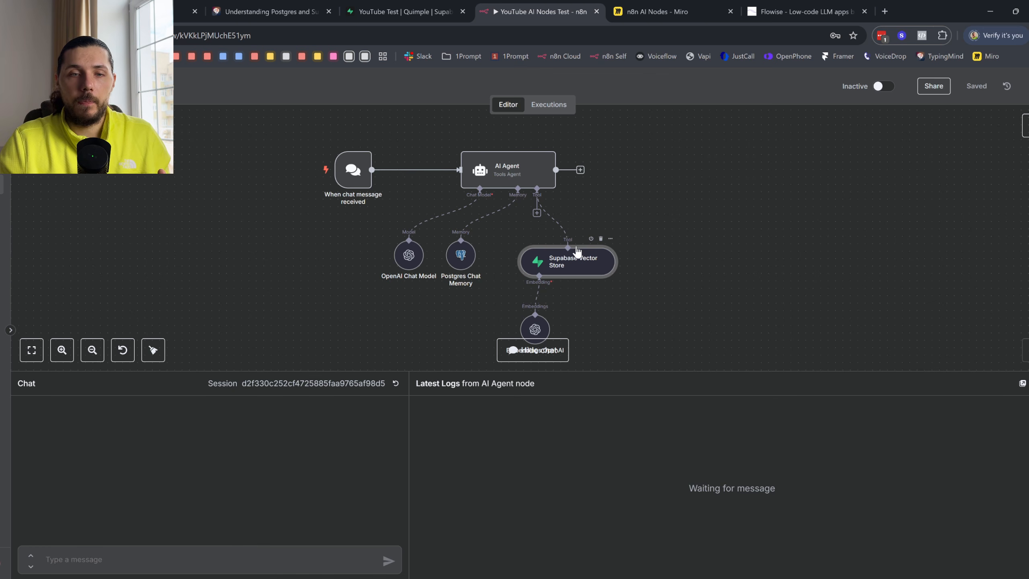
left_click(438, 12)
left_click(347, 154)
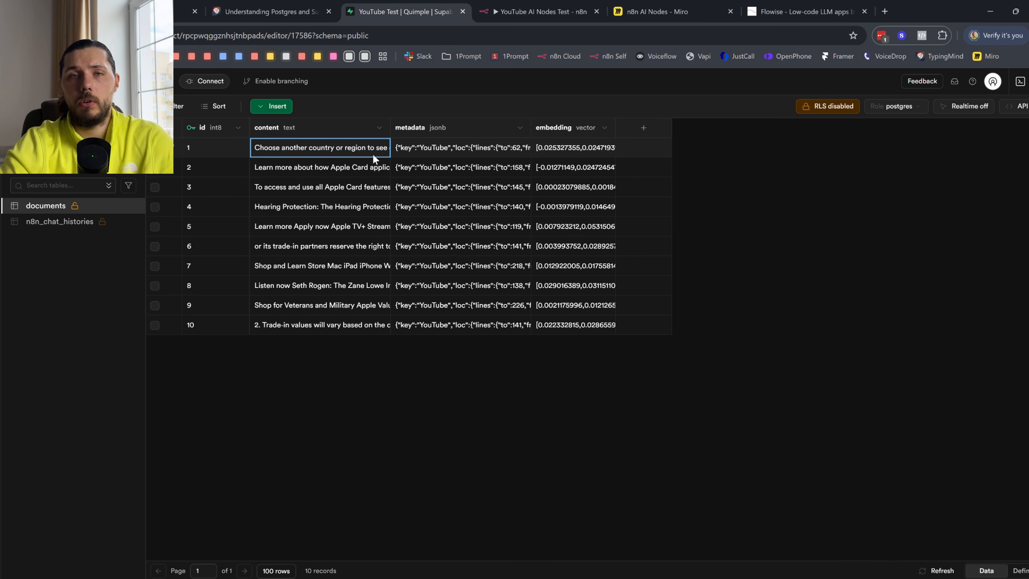
double_click(466, 159)
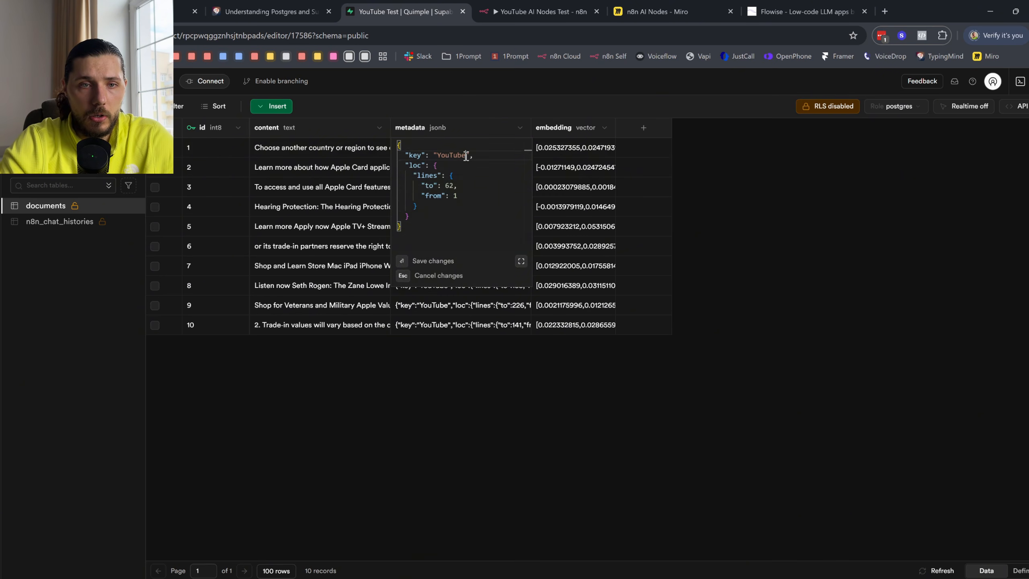
left_click_drag(466, 155, 441, 156)
type("Produt")
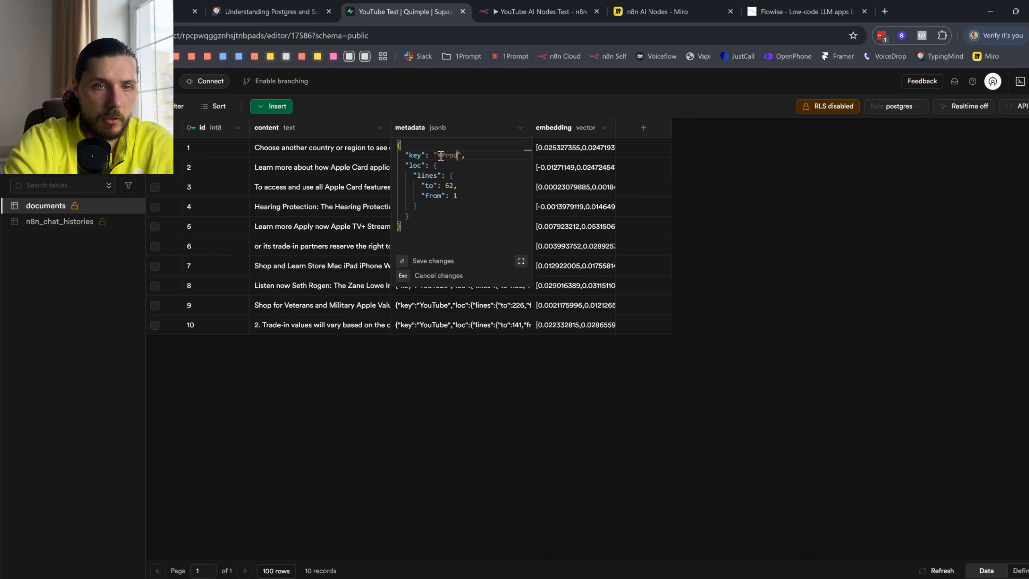
key("BackSpace")
key("BackSpace")
key("BackSpace")
key("BackSpace")
key("BackSpace")
key("BackSpace")
key("BackSpace")
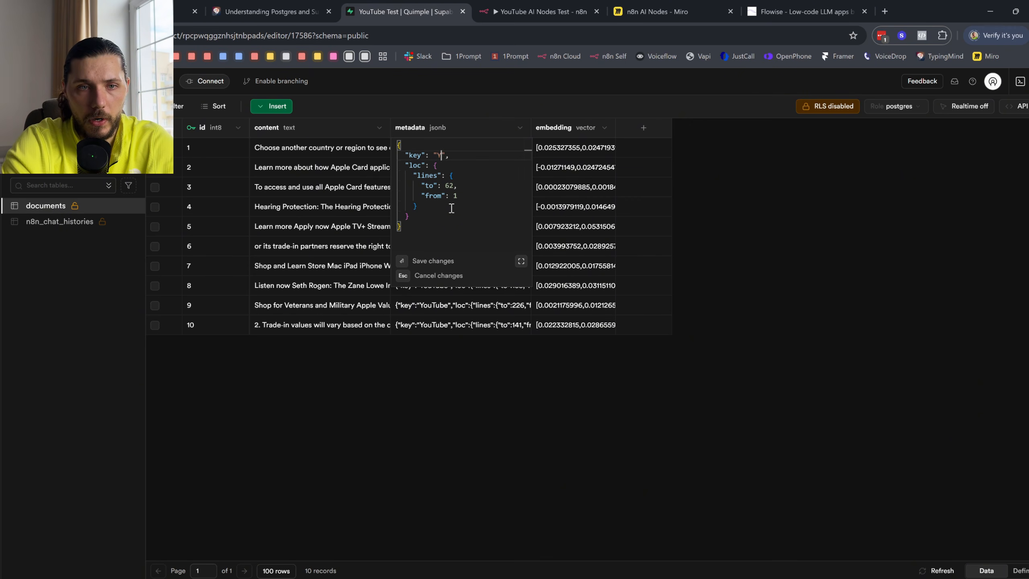
key("ctrl+z")
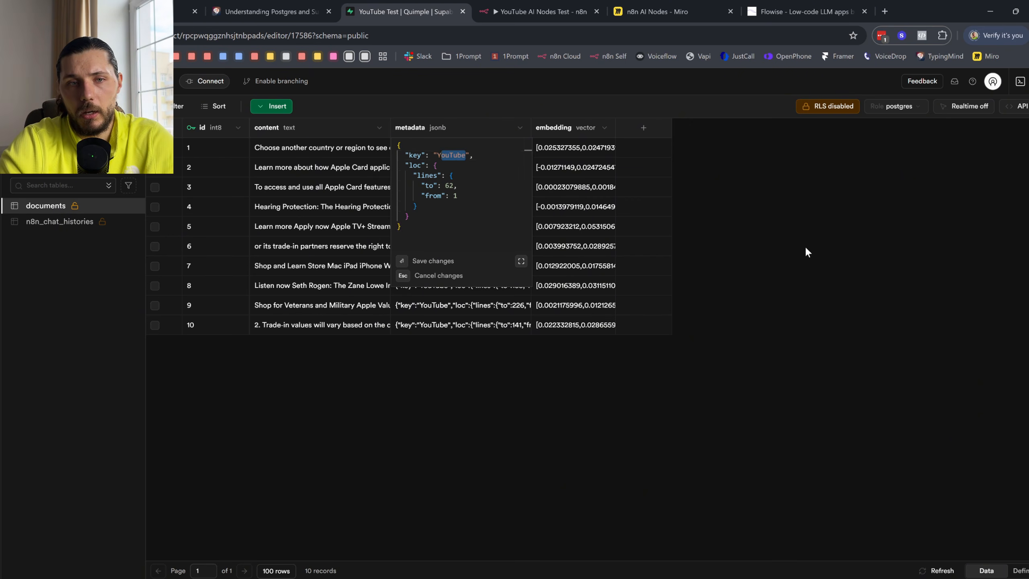
key("Escape")
- Return to n8n and add the Query Name and Metadata Filter options to the Supabase Vector Store node
left_click(572, 4)
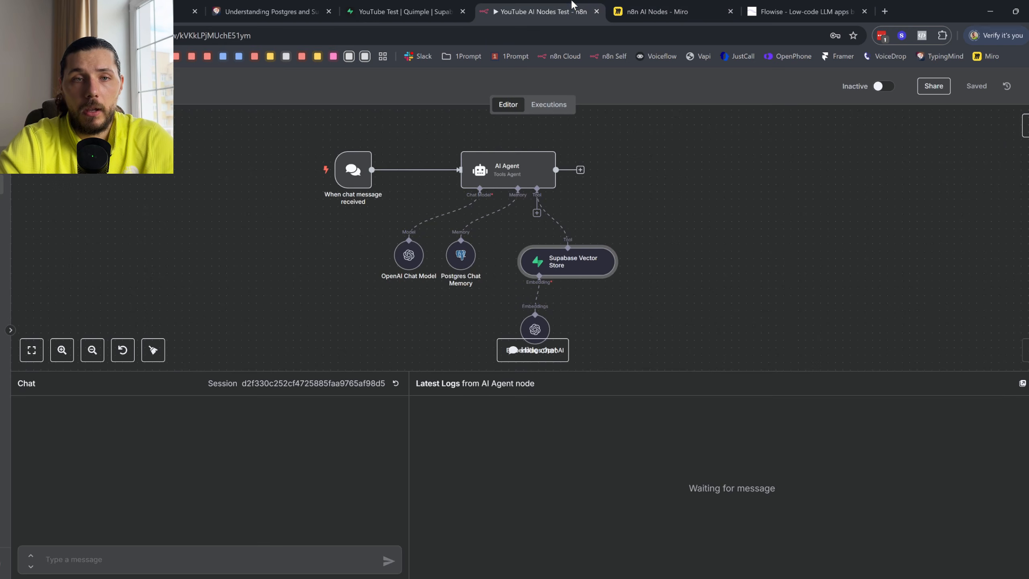
double_click(572, 266)
left_click(507, 450)
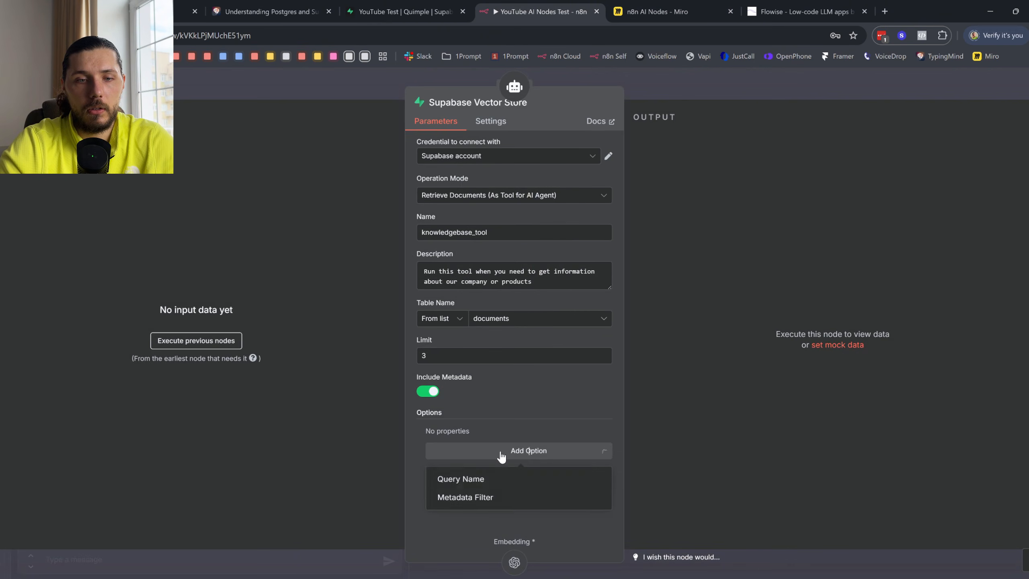
left_click(509, 479)
left_click(524, 471)
left_click(520, 504)
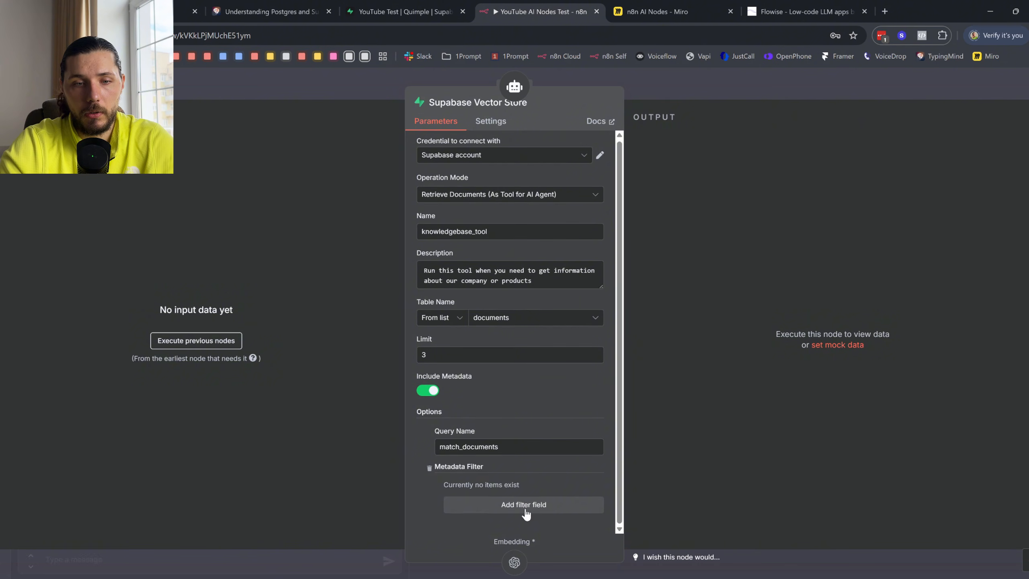
- Add a metadata filter field named key with the value Product_Info
left_click(523, 504)
scroll(506, 486, "down", 2)
left_click(510, 428)
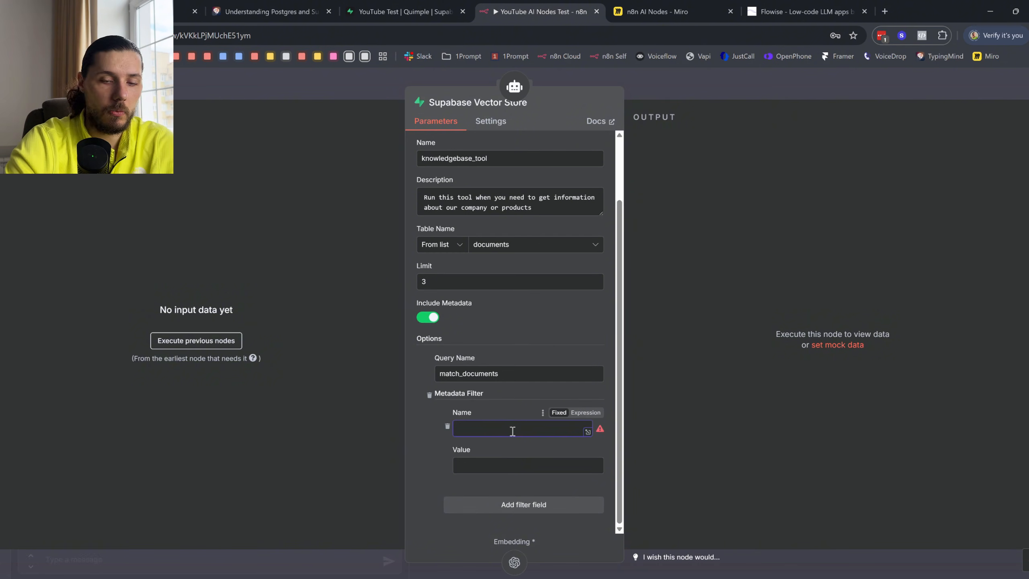
type("key")
left_click(495, 462)
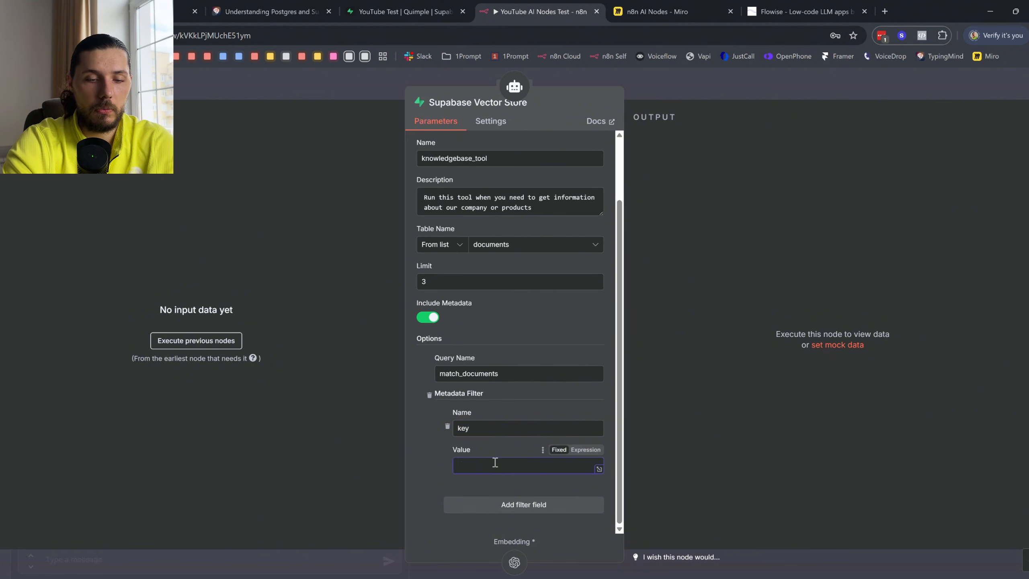
type("Product_Inf")
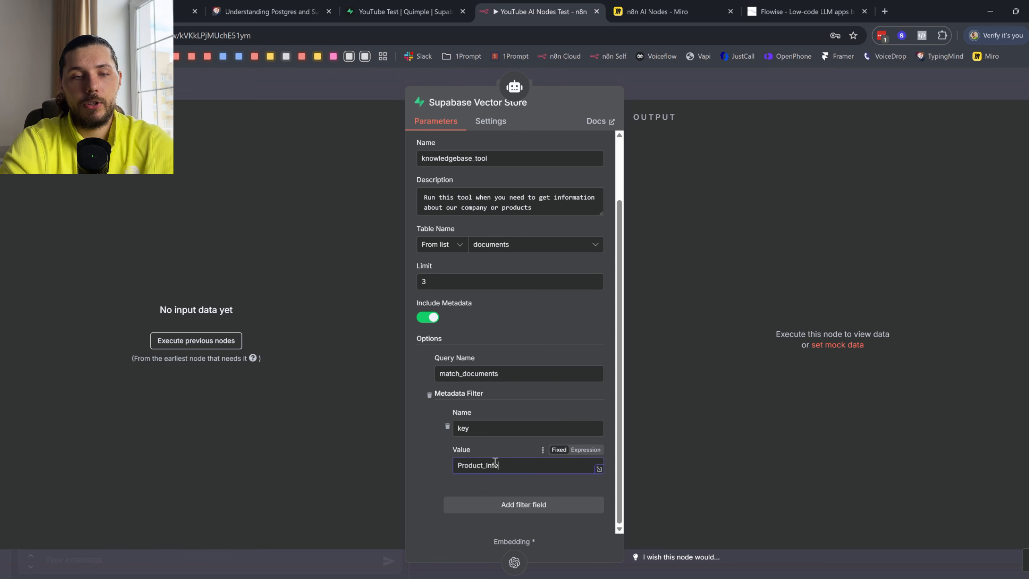
type("o")
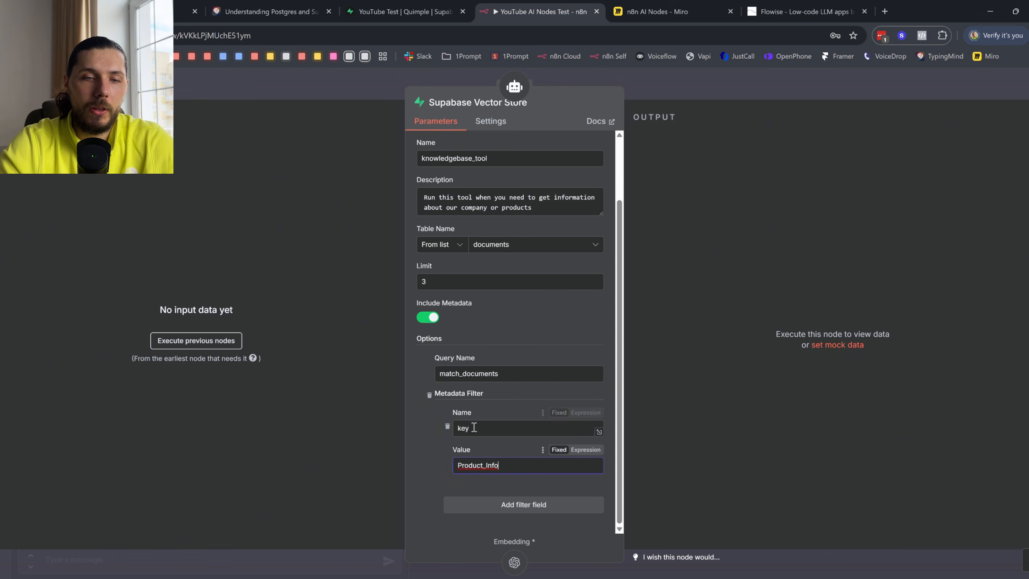
- Check the metadata keys in the Supabase documents table against the value of the vector store's metadata filter in n8n
left_click(420, 5)
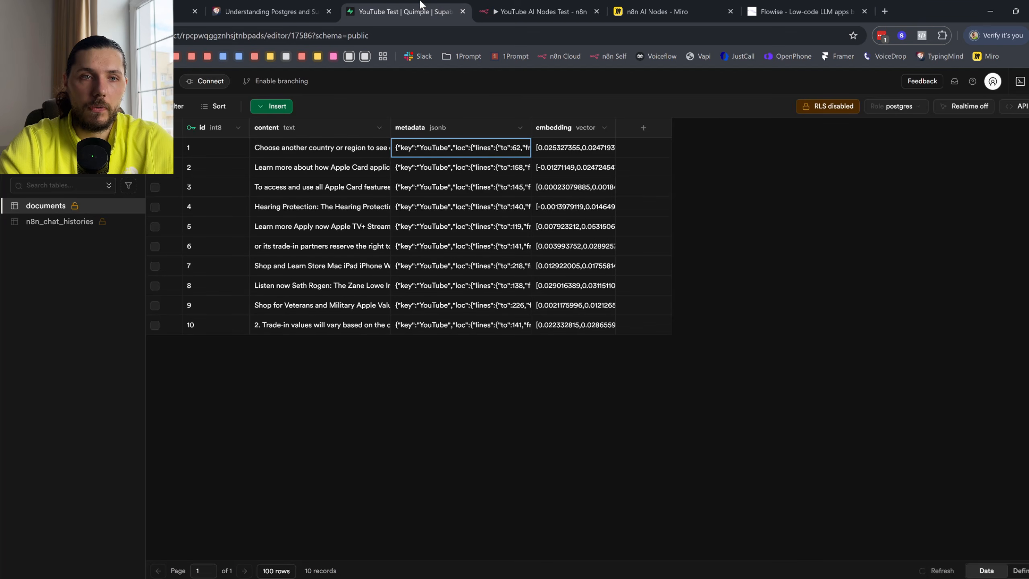
left_click(546, 4)
left_click_drag(502, 466, 442, 454)
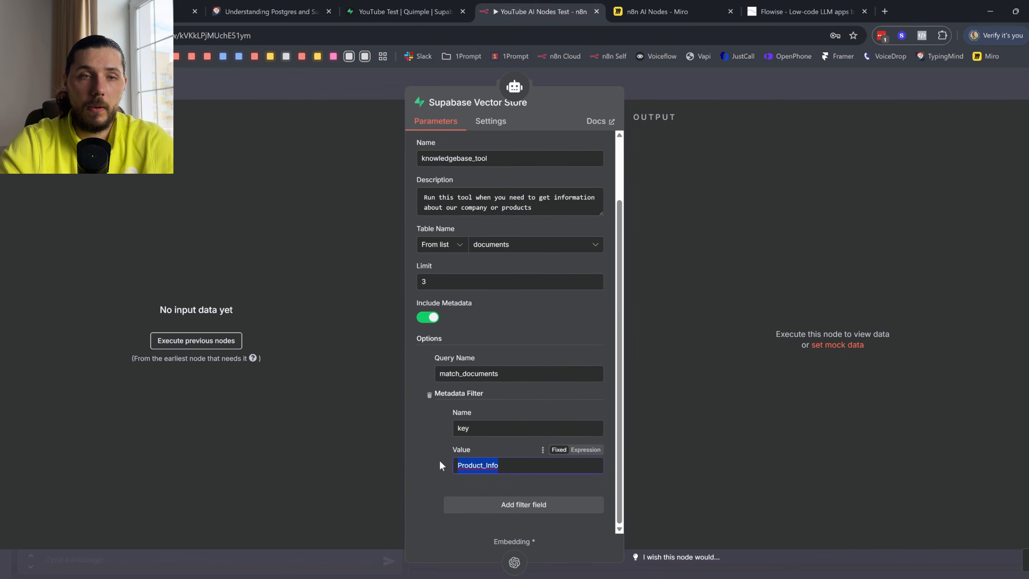
- Switch to the Omni Agent workflow and inspect the metadata value set in the General Agent's Set_Metadata1 node
left_click(185, 6)
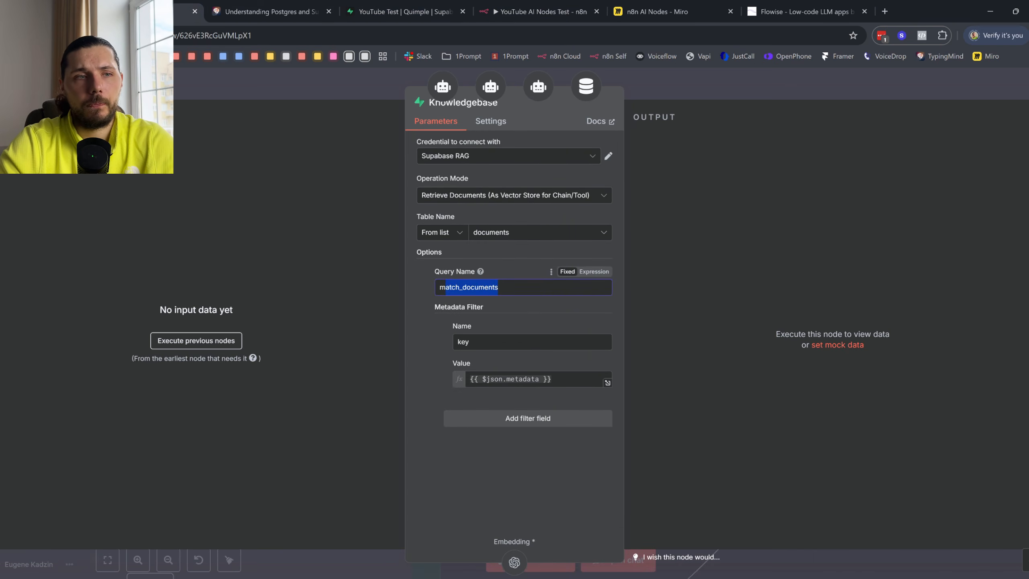
key("Escape")
scroll(453, 274, "down", 10)
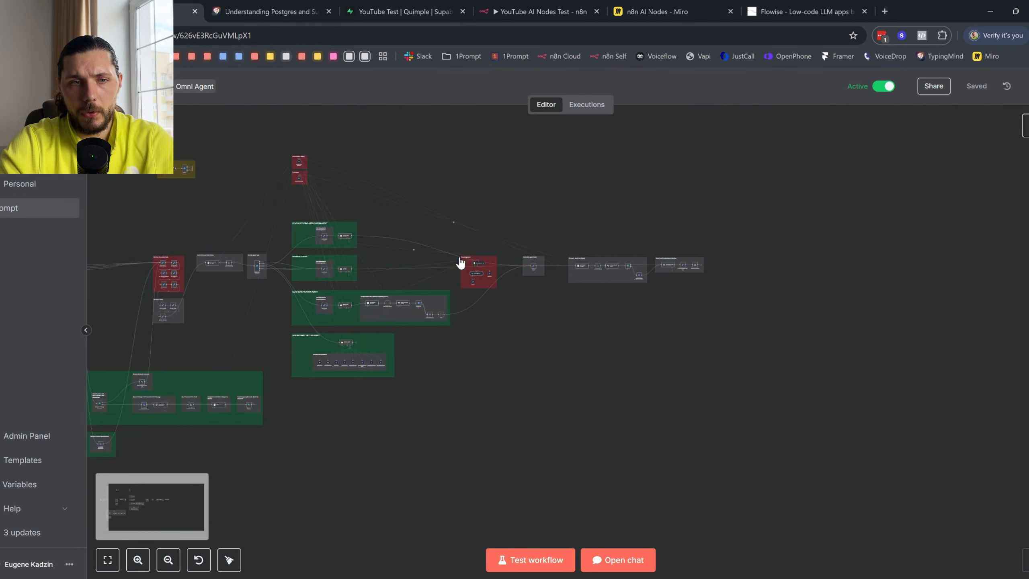
scroll(460, 261, "up", 10)
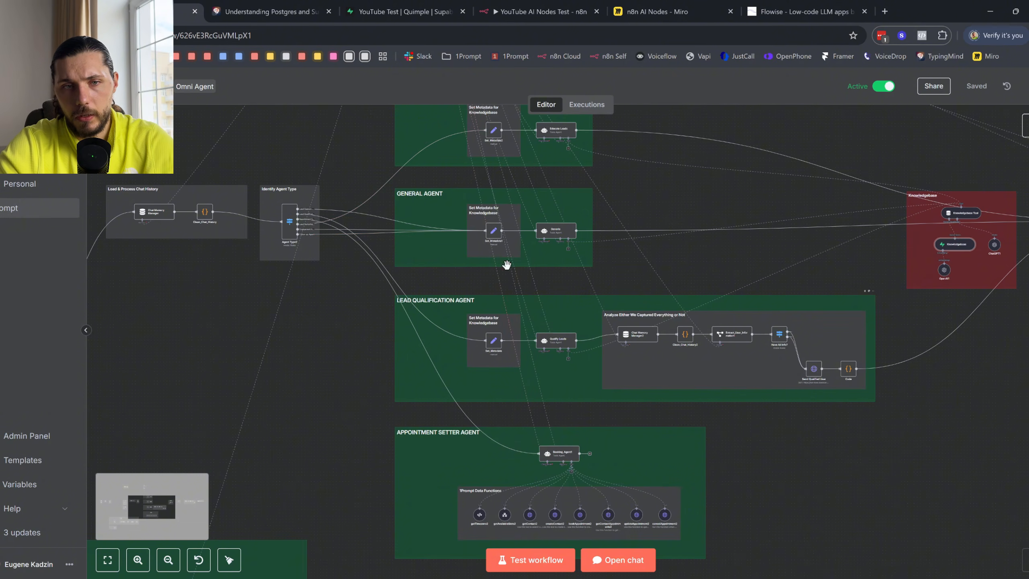
scroll(510, 227, "up", 1)
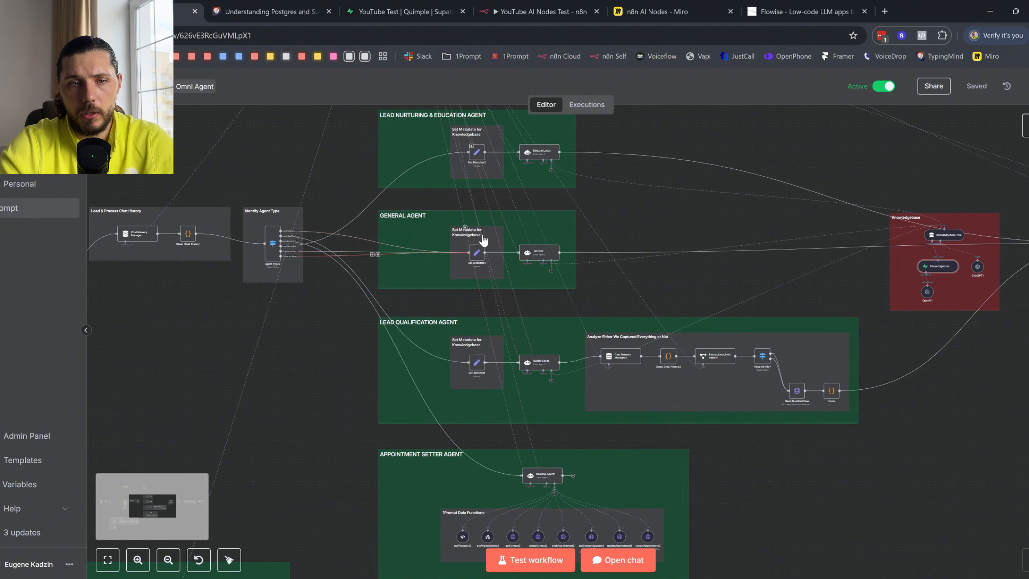
scroll(479, 243, "up", 2)
double_click(477, 264)
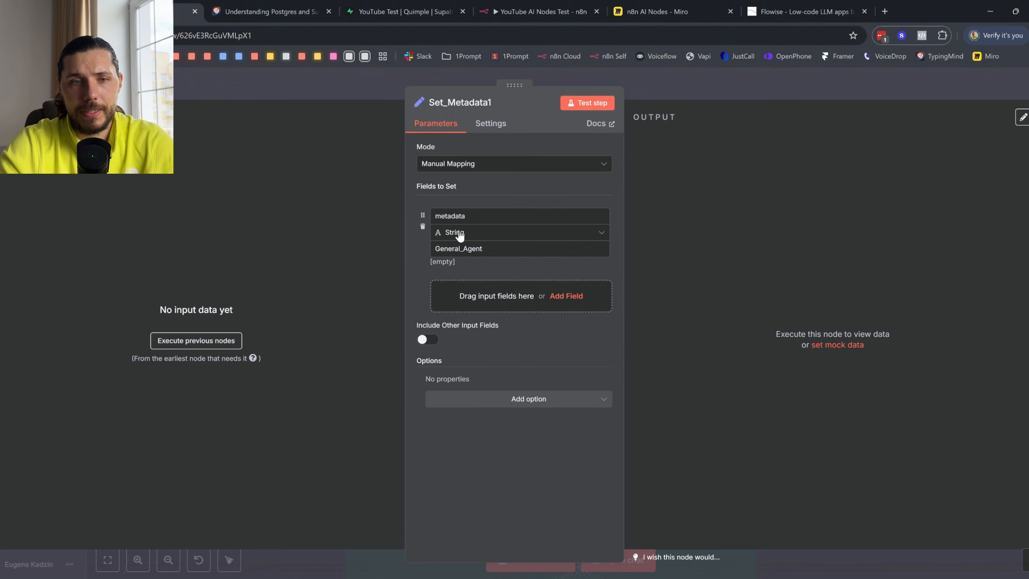
double_click(466, 248)
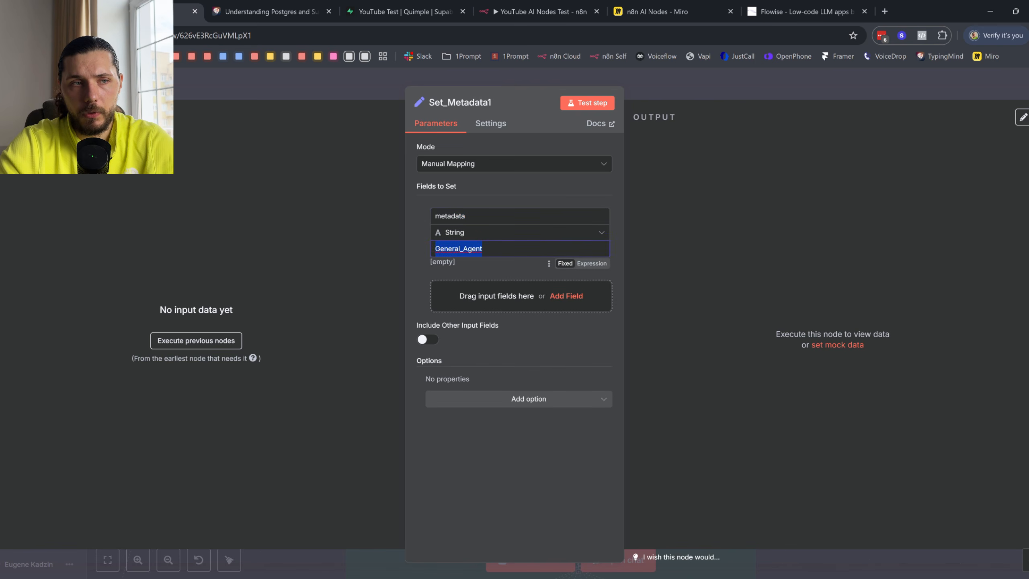
left_click(311, 92)
- Inspect the metadata value set in the Lead Nurturing & Education Agent's Set_Metadata2 node and close the node
scroll(445, 136, "up", 1)
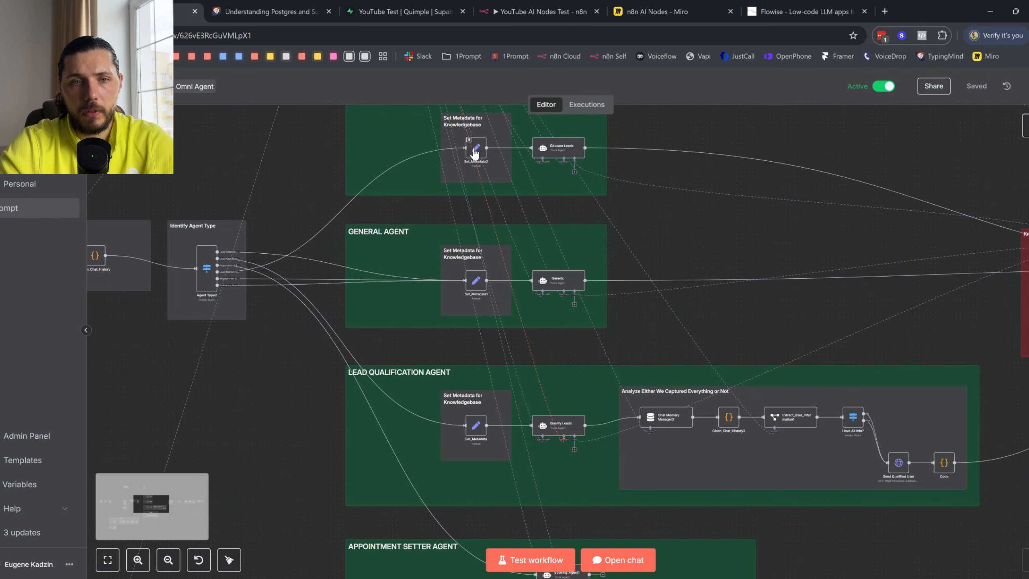
double_click(475, 151)
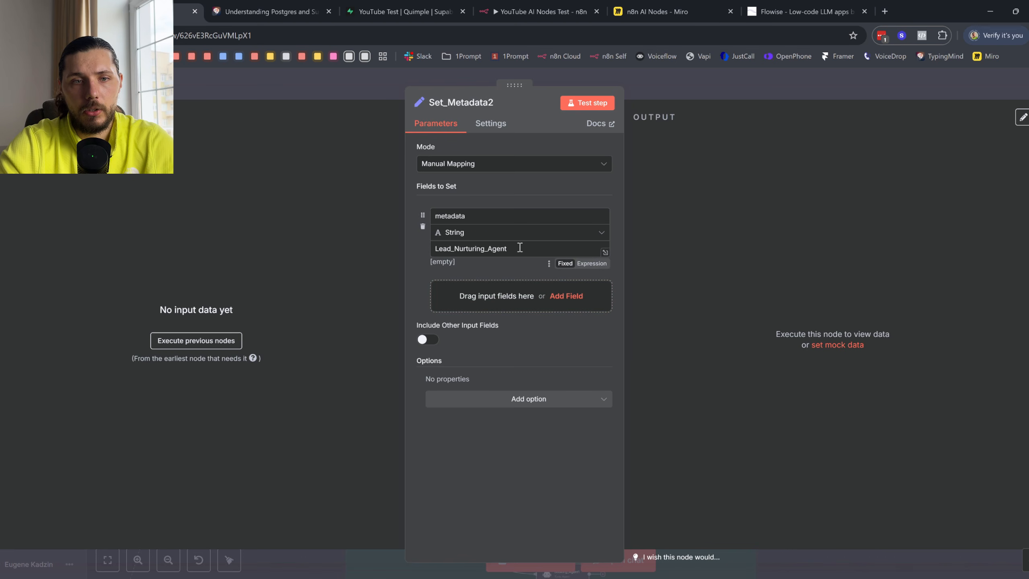
left_click_drag(519, 248, 425, 241)
left_click(164, 91)
- Inspect the metadata filter expression in the Knowledgebase vector store node and close the node
scroll(672, 219, "right", 1)
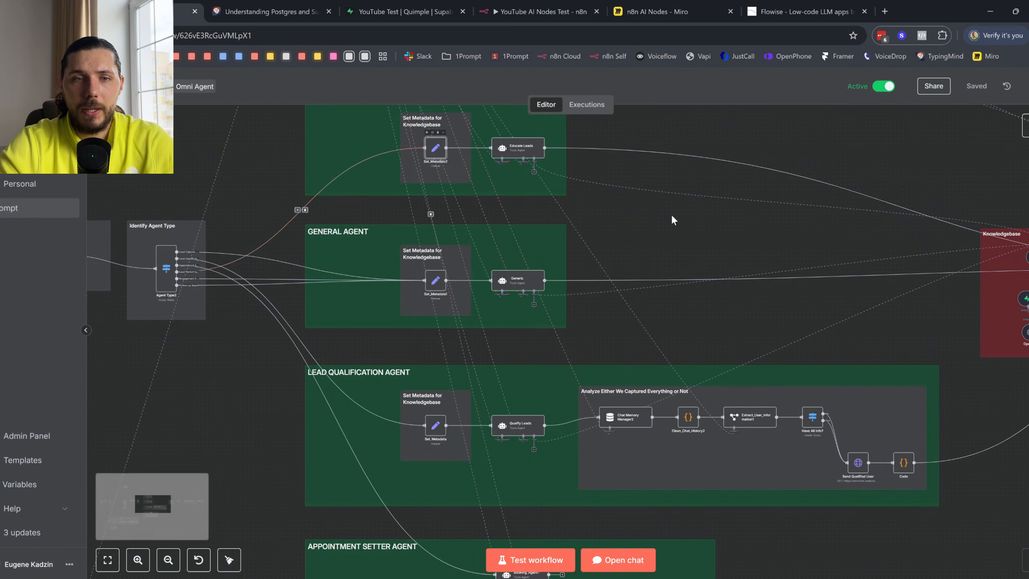
scroll(673, 220, "right", 3)
double_click(792, 298)
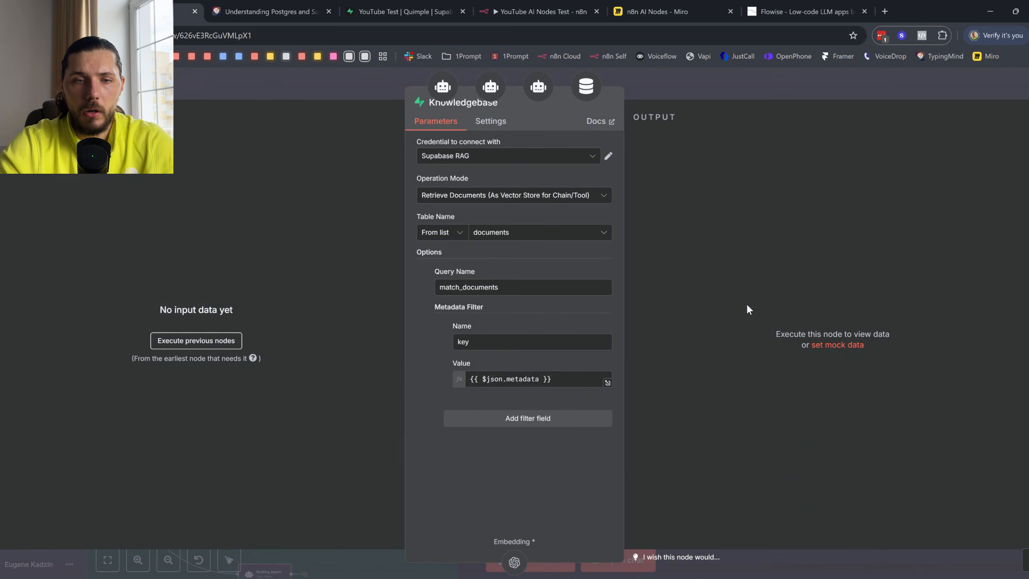
left_click_drag(561, 381, 459, 381)
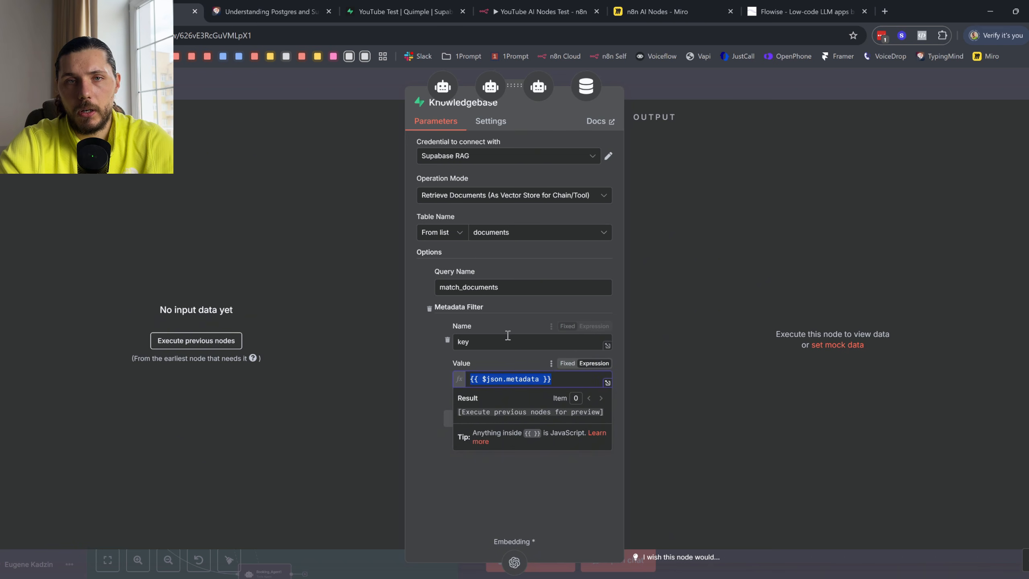
key("Escape")
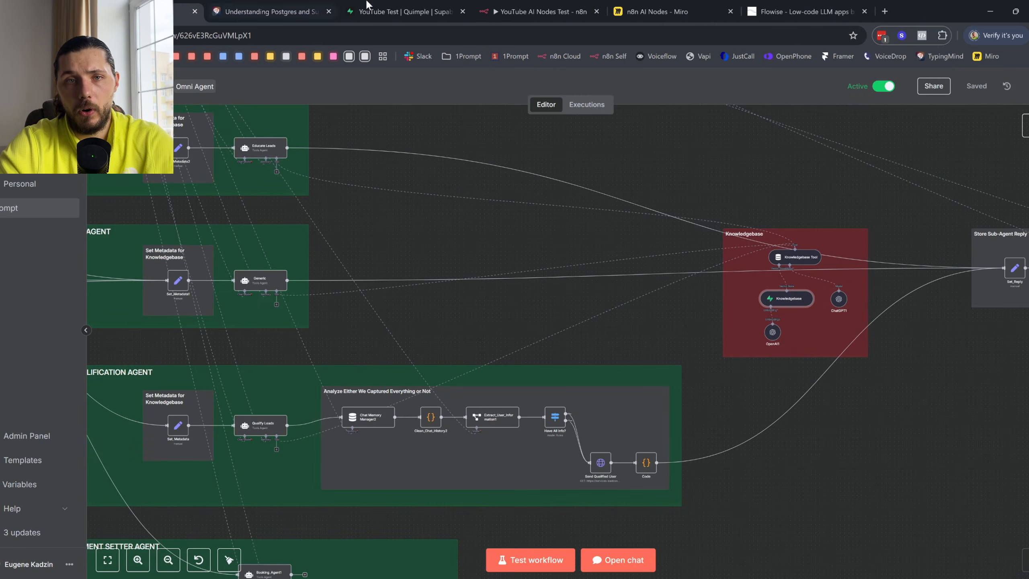
- Return to the YouTube AI Nodes Test workflow, closing the Supabase Vector Store node and the chat to show the whole canvas
left_click(539, 11)
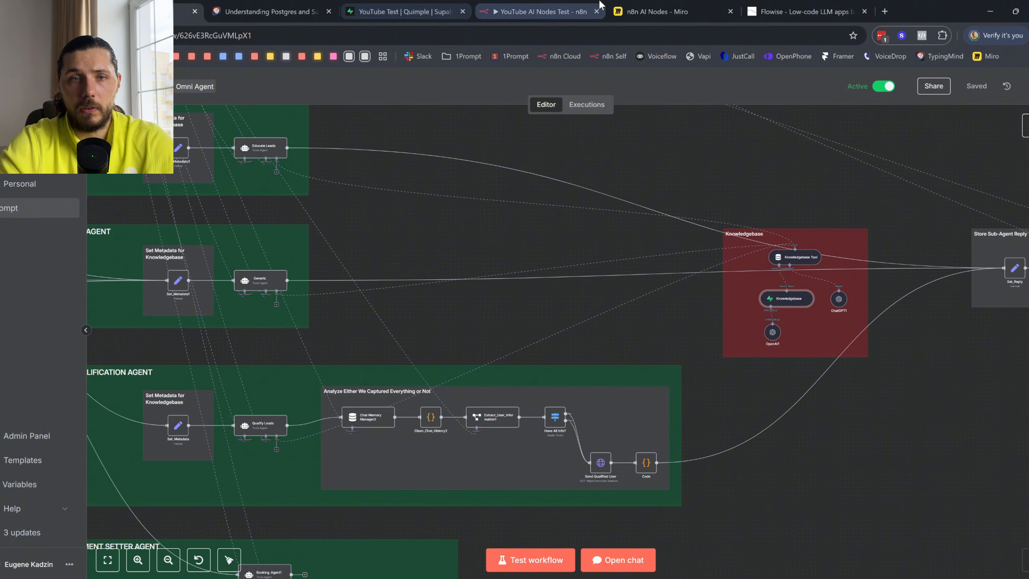
key("Escape")
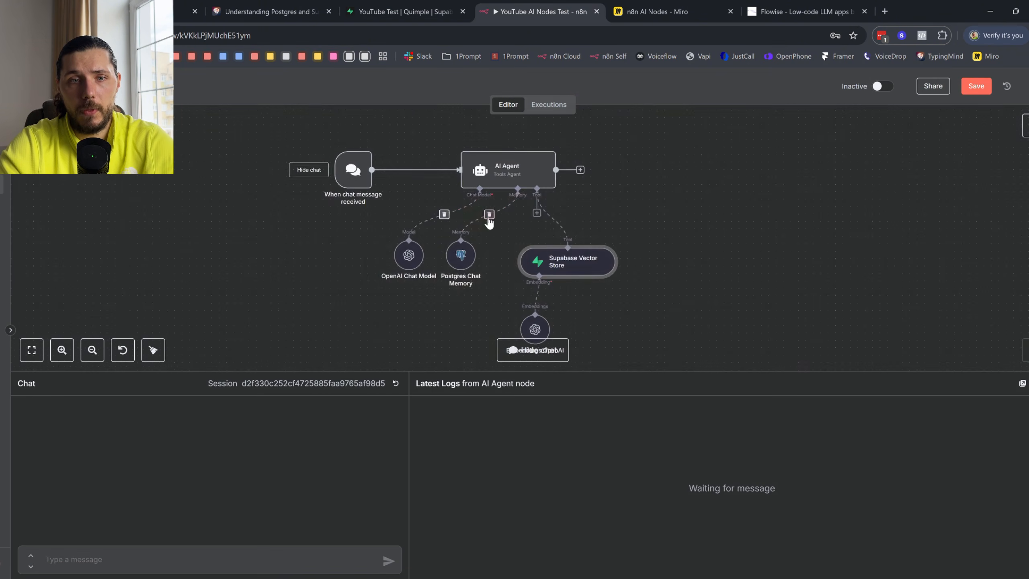
scroll(635, 338, "up", 3)
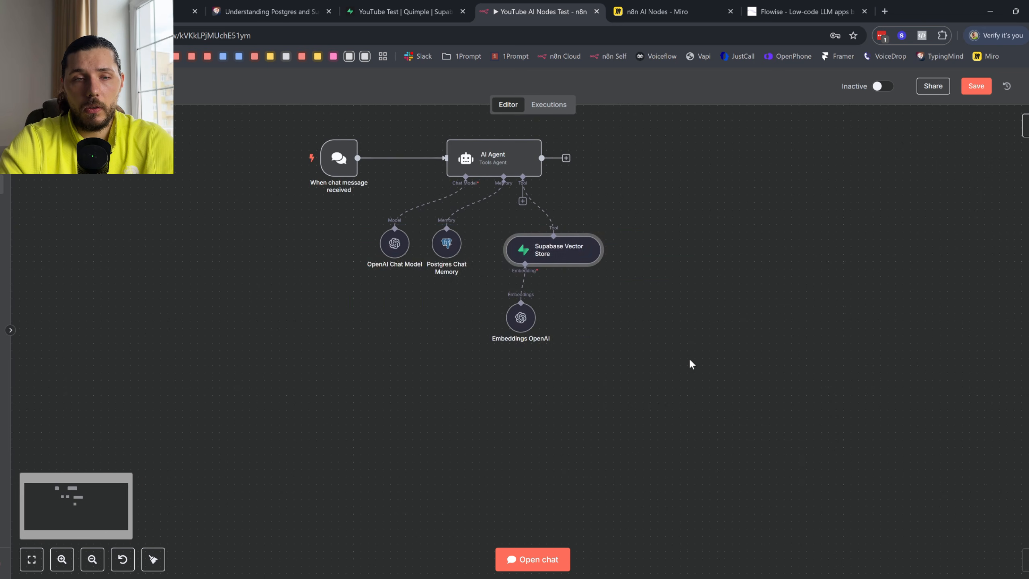
left_click_drag(690, 360, 349, 215)
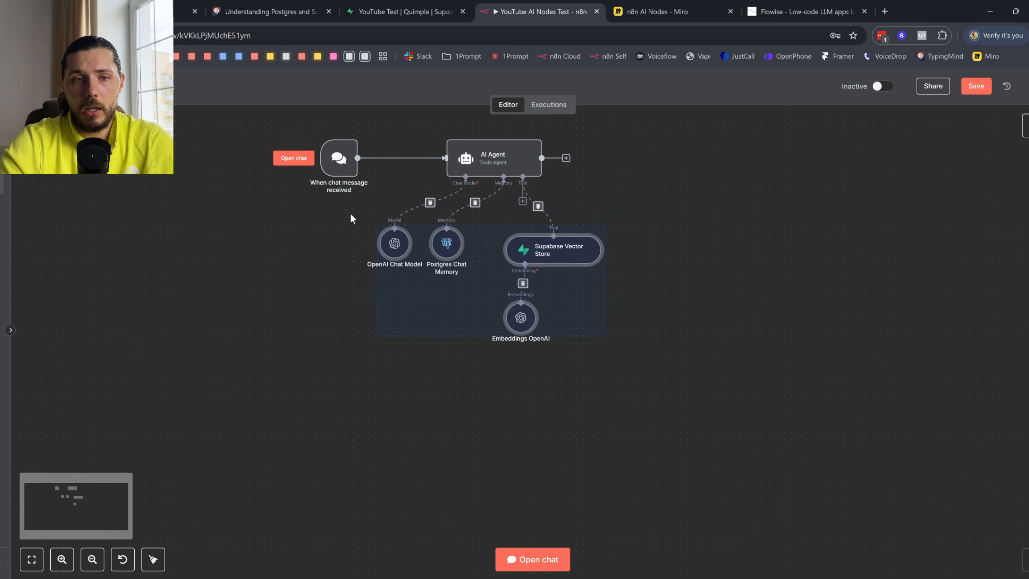
- Review the AI Agent node's settings and switch Always Output Data on and back off
double_click(490, 164)
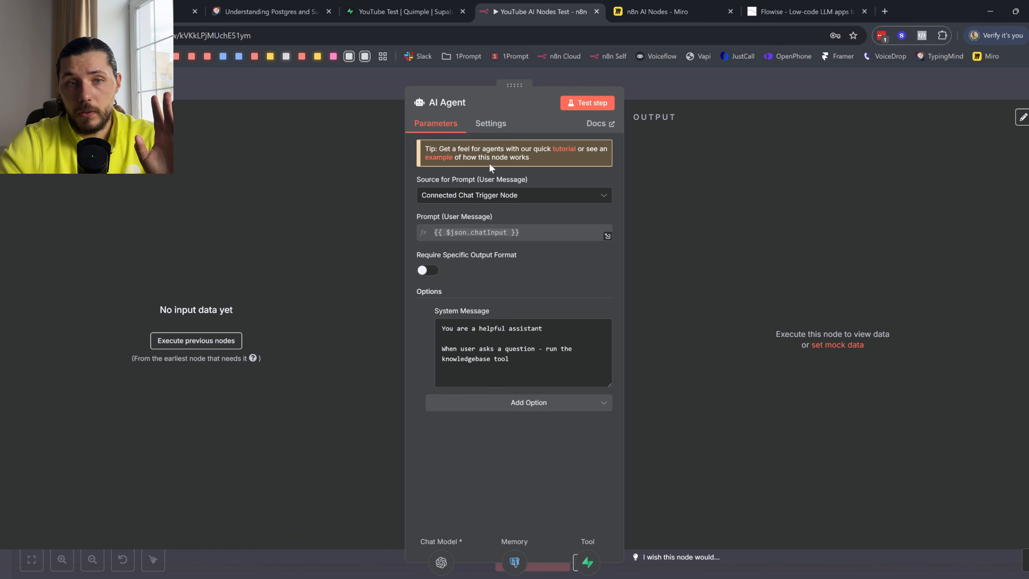
left_click(493, 126)
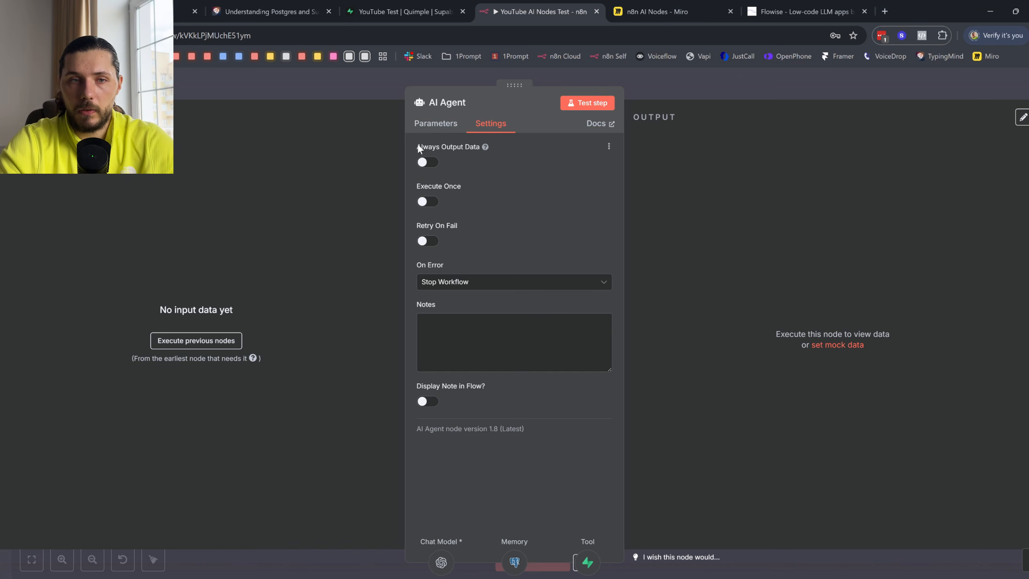
left_click_drag(417, 147, 520, 440)
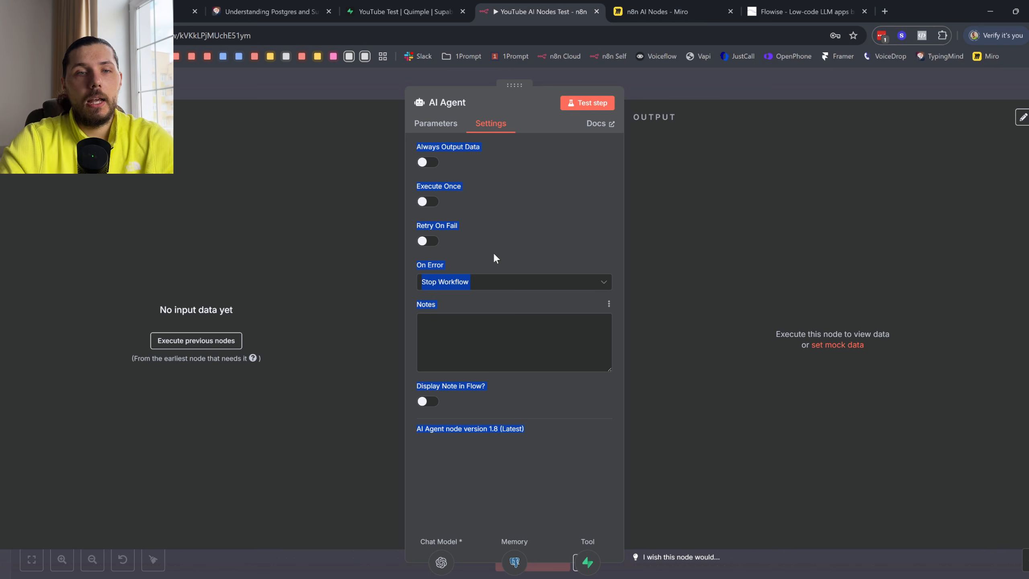
left_click(484, 145)
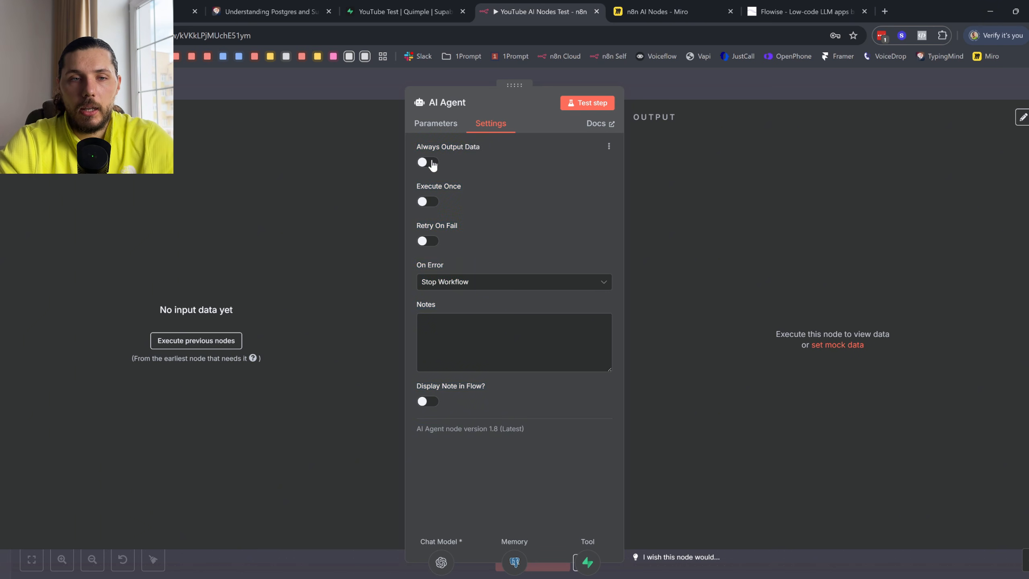
left_click(430, 163)
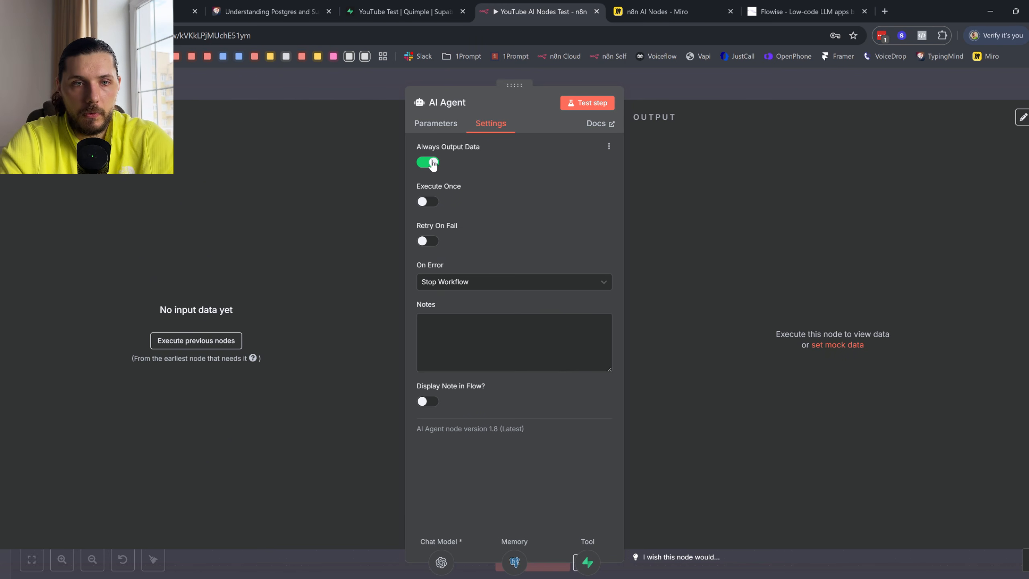
left_click(428, 166)
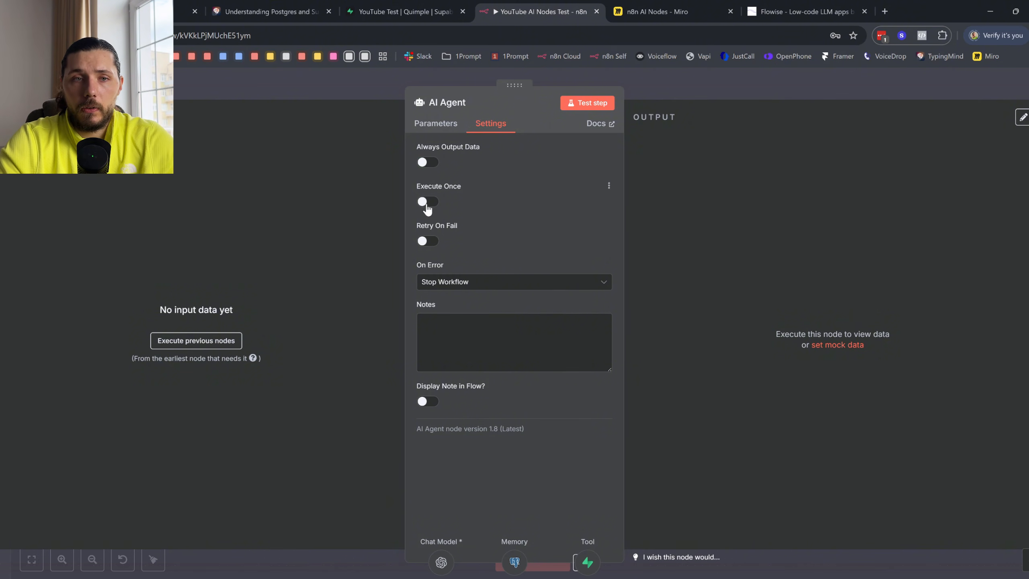
- Sketch a freehand looping pen line on the empty area of the n8n AI Nodes Miro board and return to n8n
left_click(658, 11)
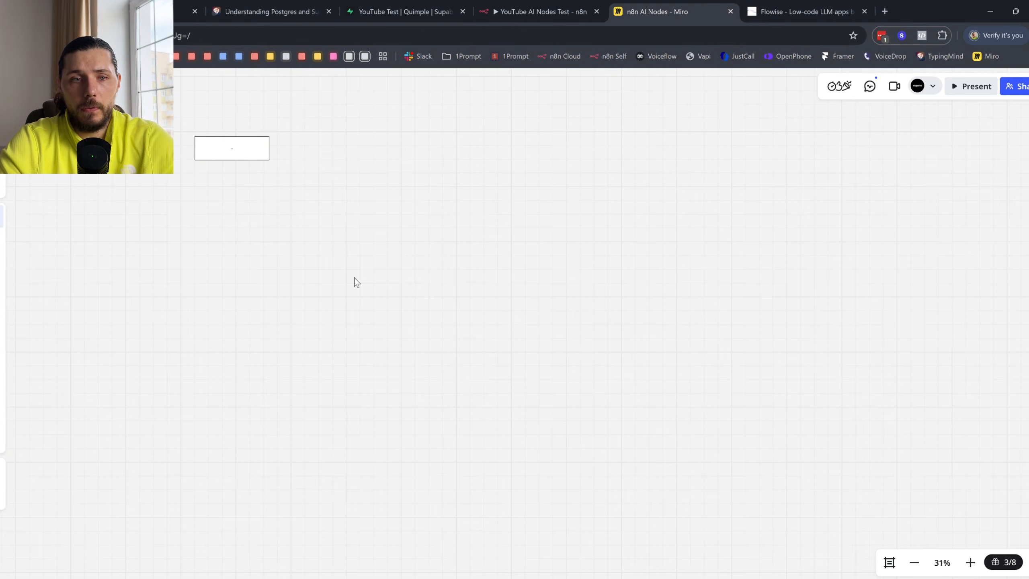
key("p")
mouse_move(538, 234)
left_mouse_down()
mouse_move(482, 243)
mouse_move(891, 275)
left_mouse_up()
scroll(859, 285, "right", 2)
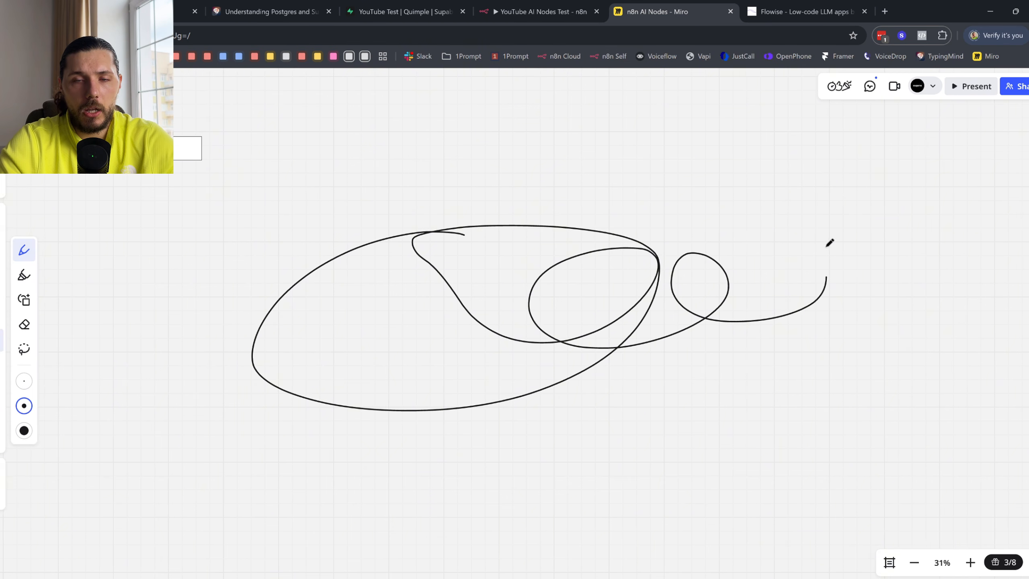
scroll(797, 163, "right", 2)
mouse_move(677, 214)
left_mouse_down()
mouse_move(676, 283)
mouse_move(713, 210)
left_mouse_up()
left_click(564, 6)
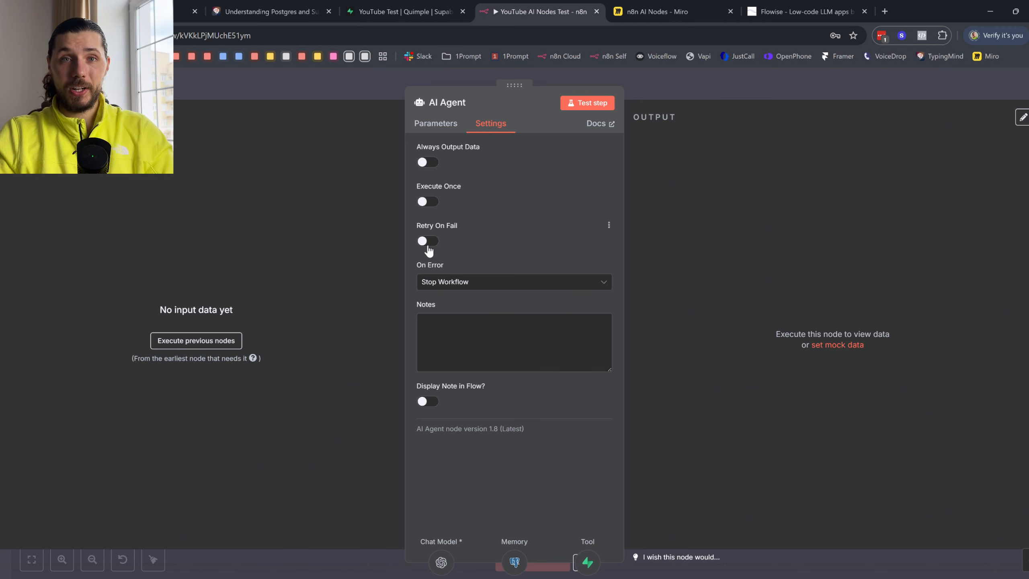
- Enable Retry On Fail on the AI Agent node to review Max. Tries and Wait Between Tries, and disable it again
left_click(427, 241)
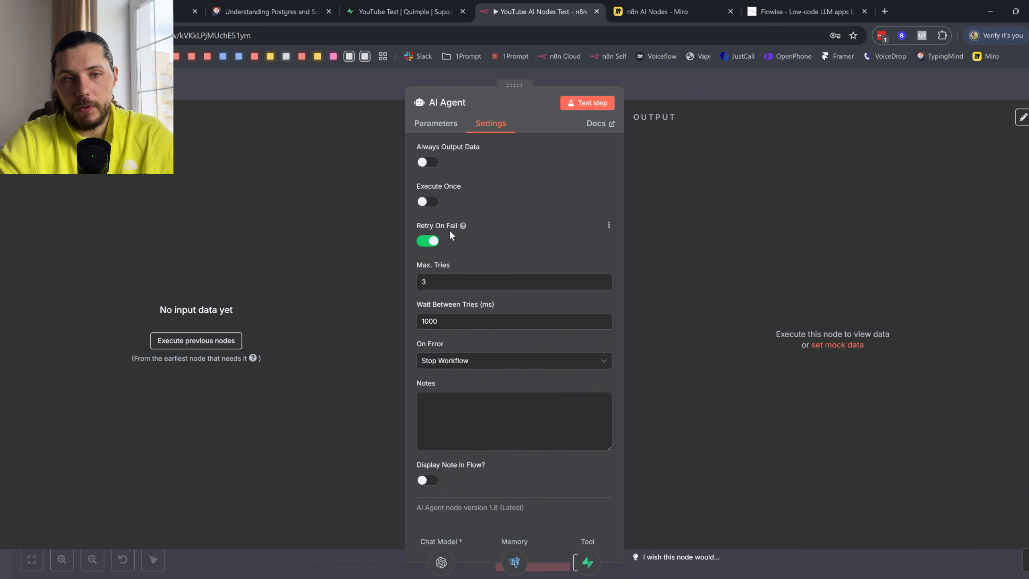
left_click_drag(435, 282, 413, 280)
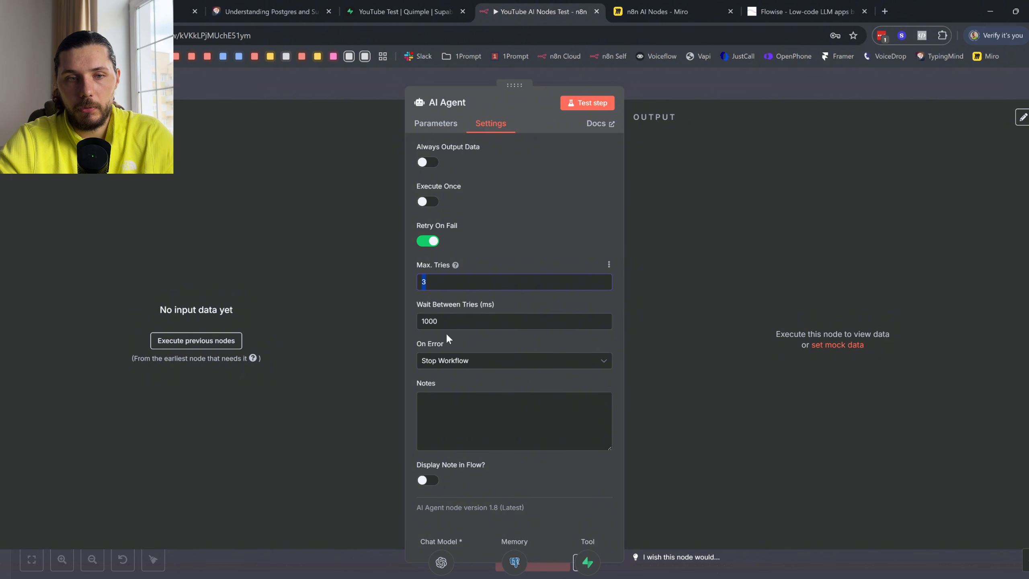
key("Tab")
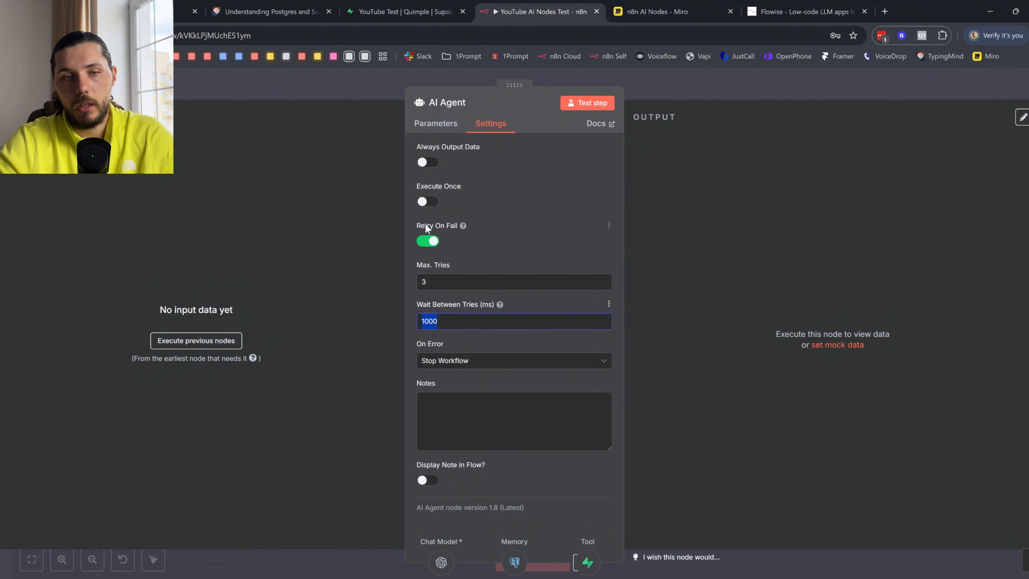
left_click(426, 242)
left_click(426, 242)
left_click(426, 243)
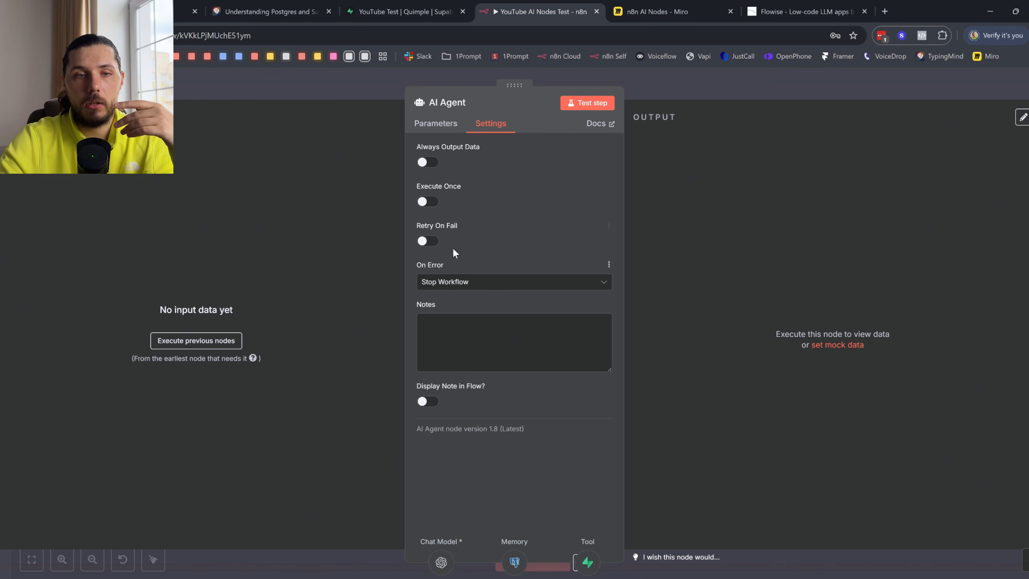
- Set the AI Agent node's On Error behaviour to Continue and review the alternative error options
left_click(450, 286)
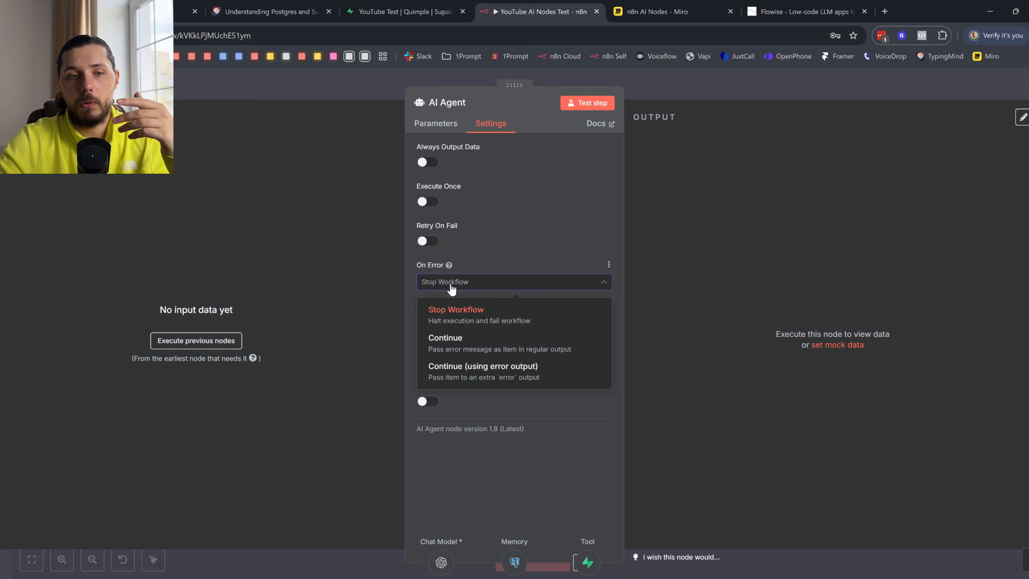
left_click(466, 349)
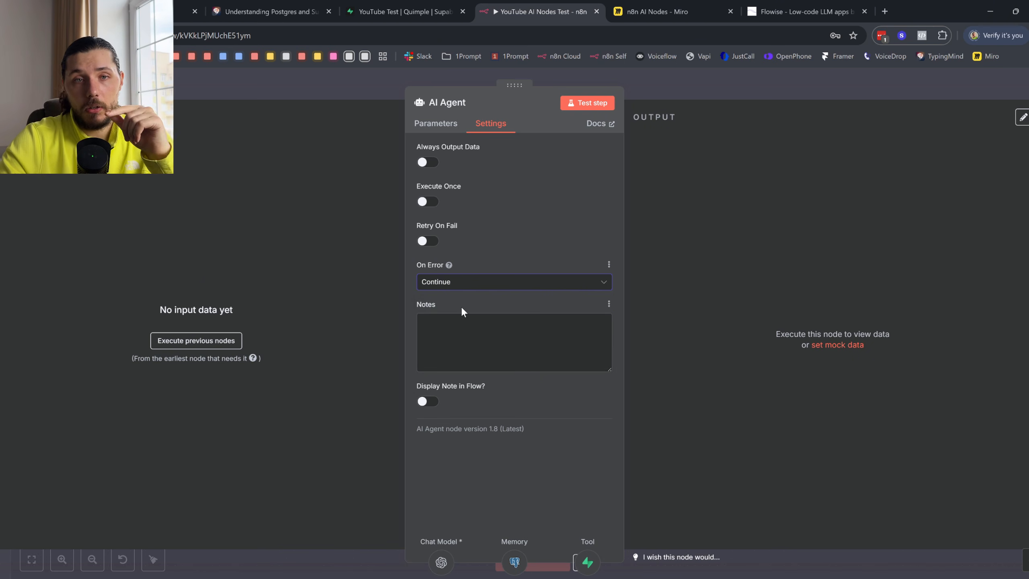
left_click(455, 286)
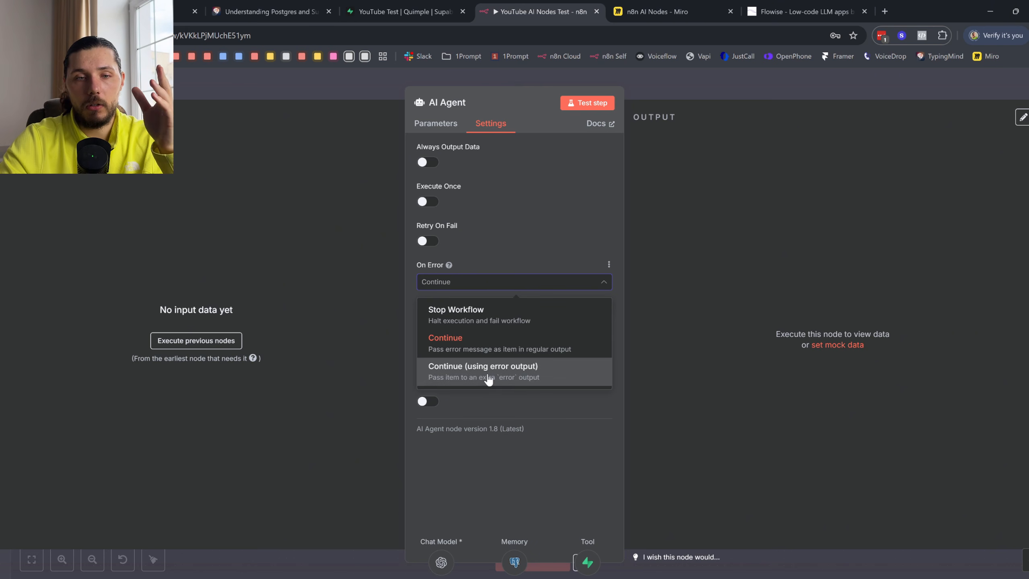
left_click(498, 263)
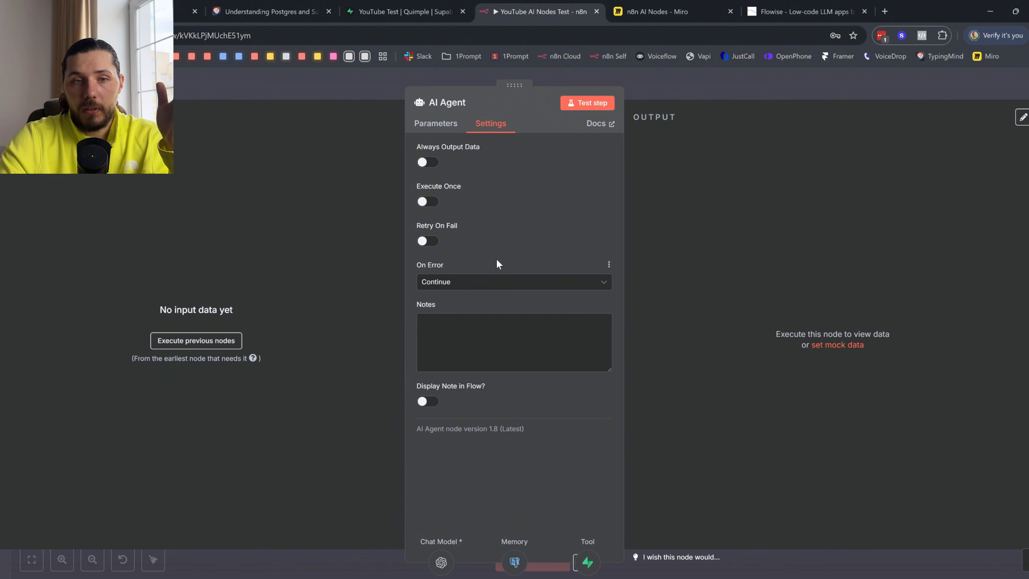
- Add the note "this is the note" to the AI Agent node and display it in the flow
left_click(441, 324)
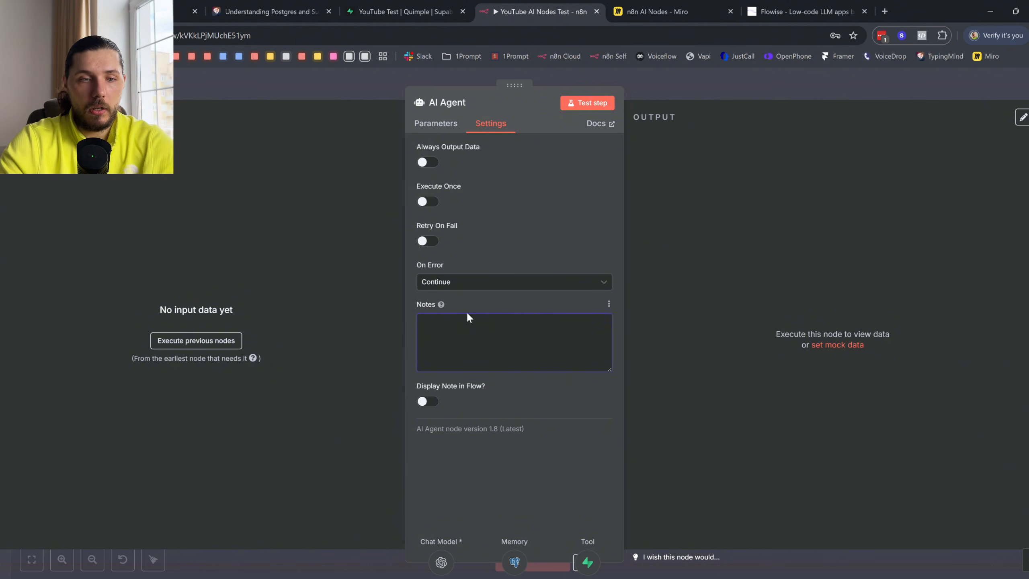
type("this is the no")
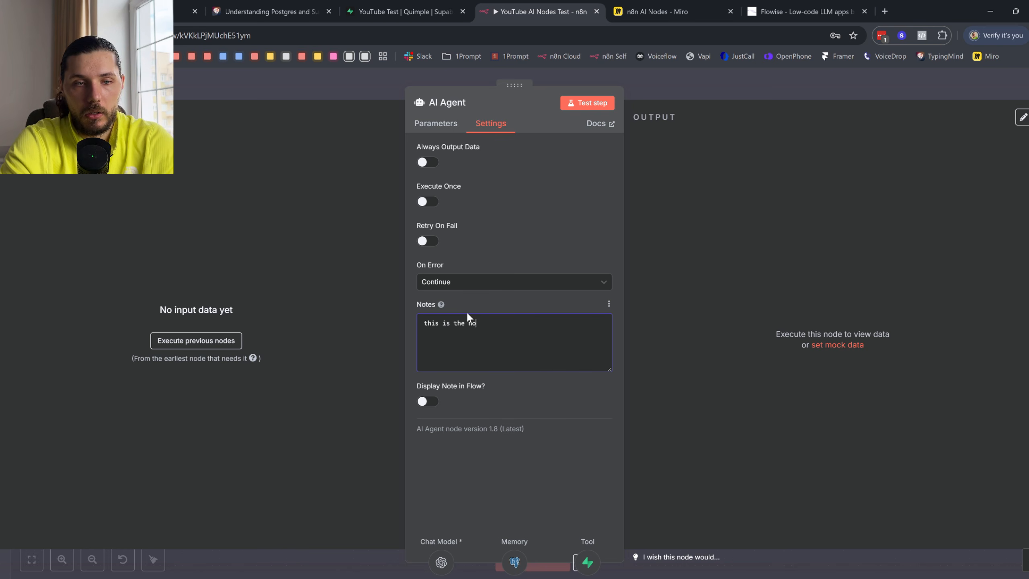
type("te")
left_click(570, 399)
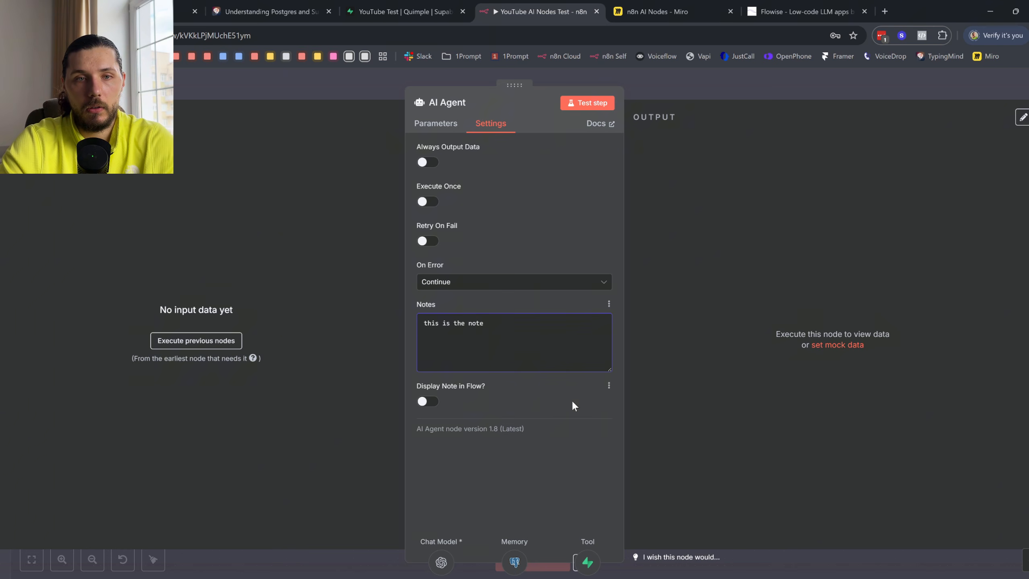
left_click(444, 127)
left_click(485, 132)
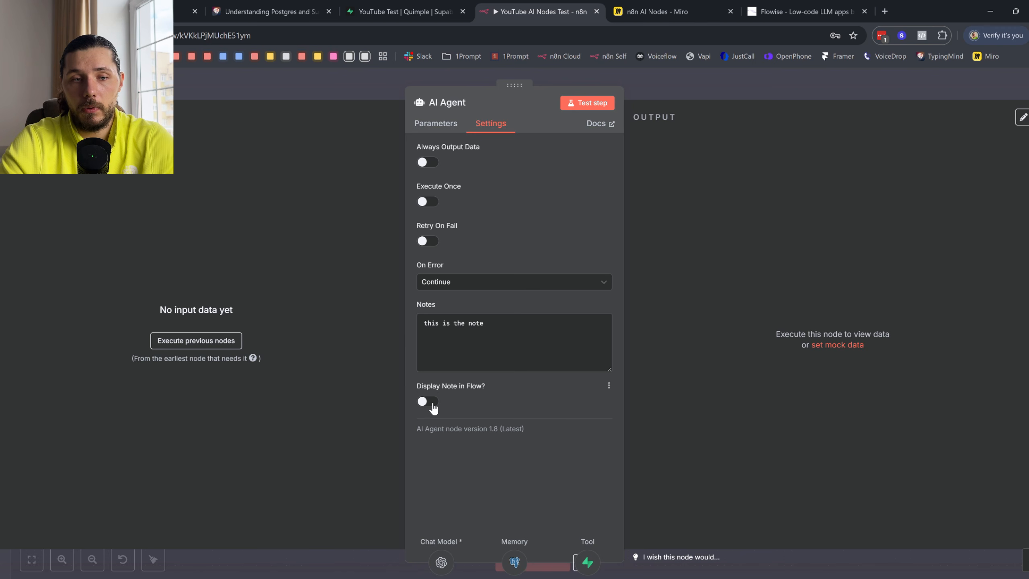
left_click(427, 402)
key("Escape")
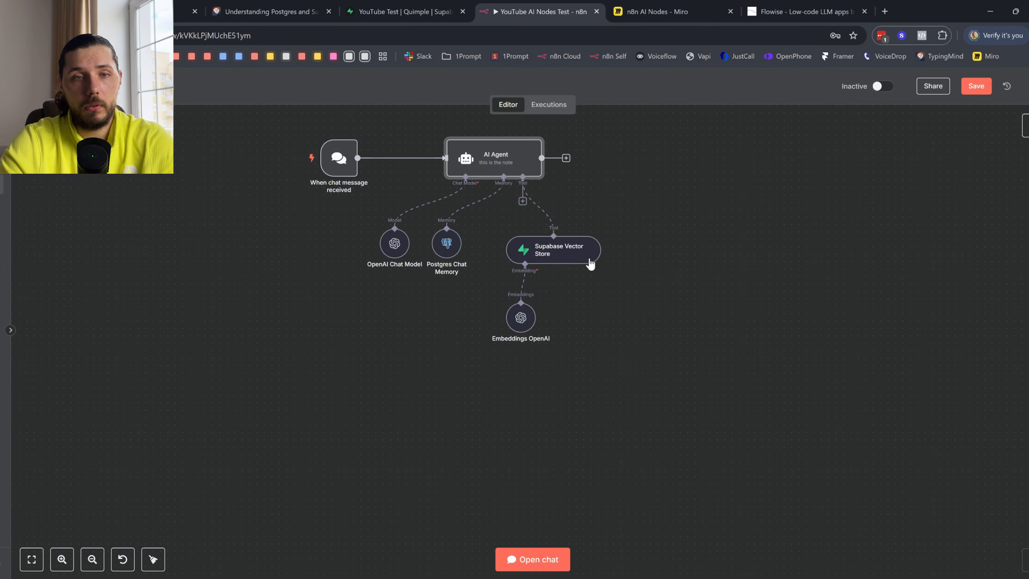
scroll(537, 207, "up", 5)
scroll(518, 174, "down", 5)
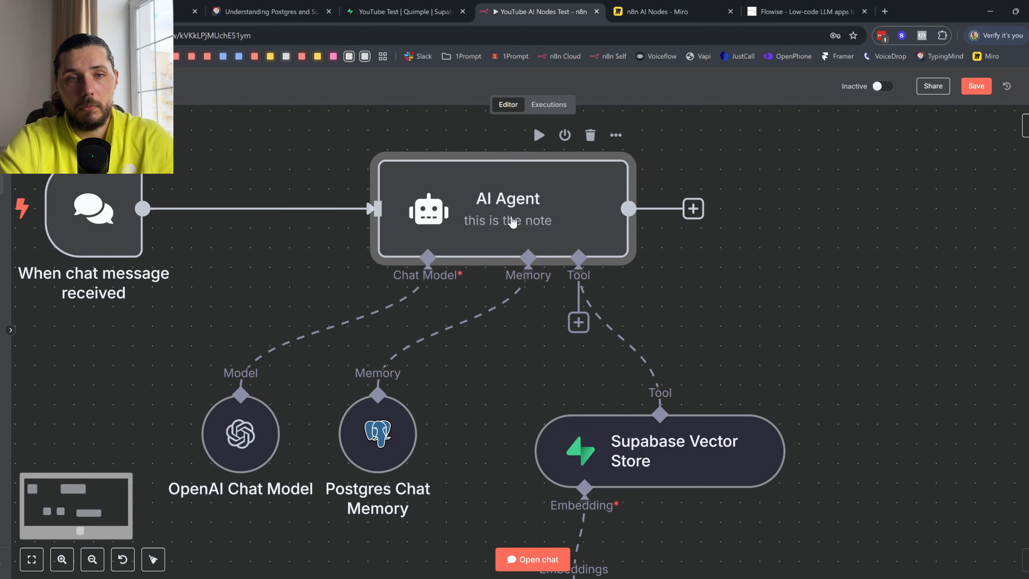
- Clear the AI Agent node's note and switch off Display Note in Flow
double_click(532, 221)
left_click(489, 129)
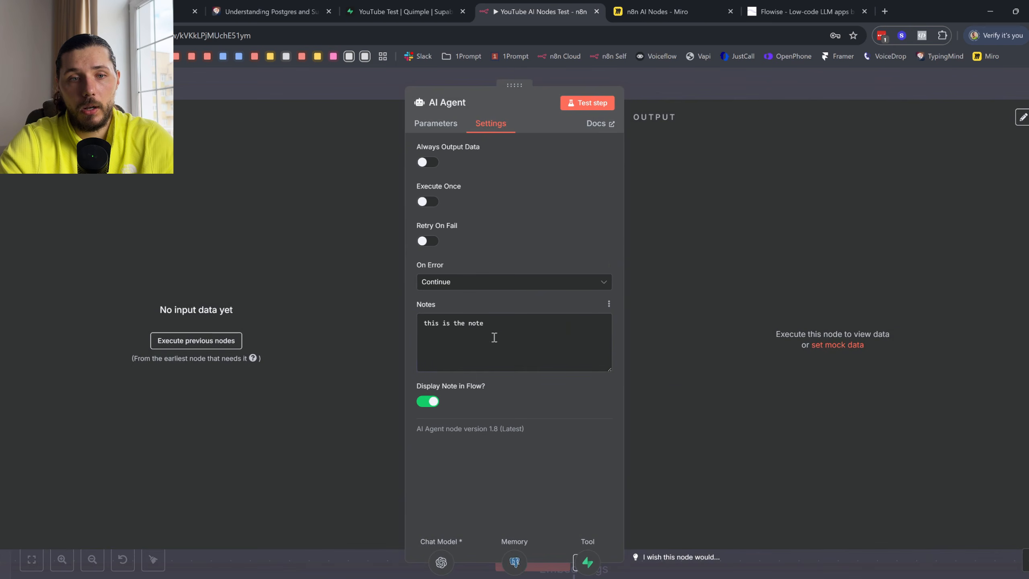
left_click(493, 338)
key("ctrl+shift+Left")
key("ctrl+shift+Left")
key("ctrl+shift+Left")
key("ctrl+shift+Left")
key("BackSpace")
left_click(428, 402)
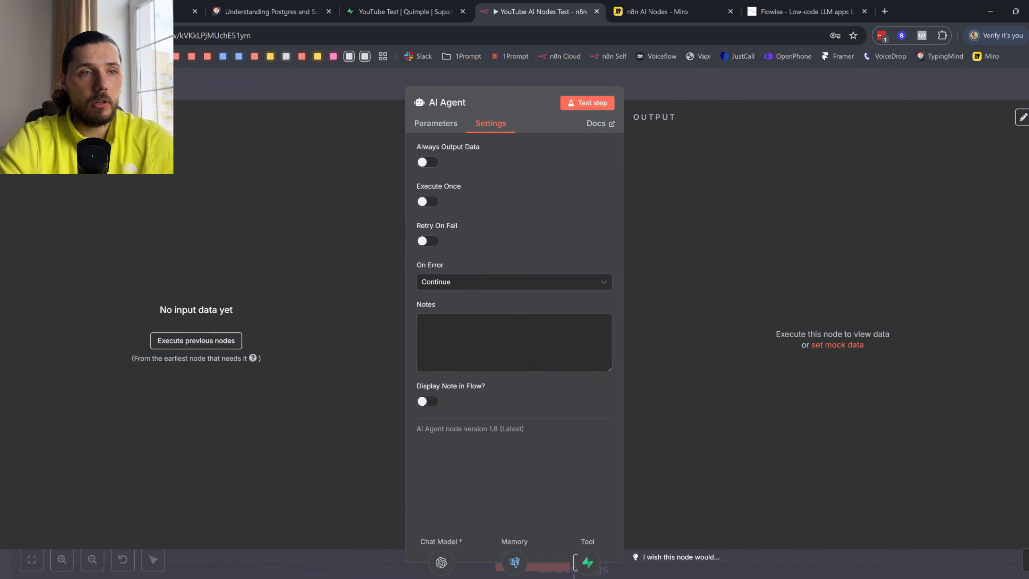
key("Escape")
- Delete the AI Agent node with its chat model, memory, vector store and embeddings nodes, keeping only the chat trigger
scroll(498, 202, "down", 3)
left_click_drag(365, 196, 340, 164)
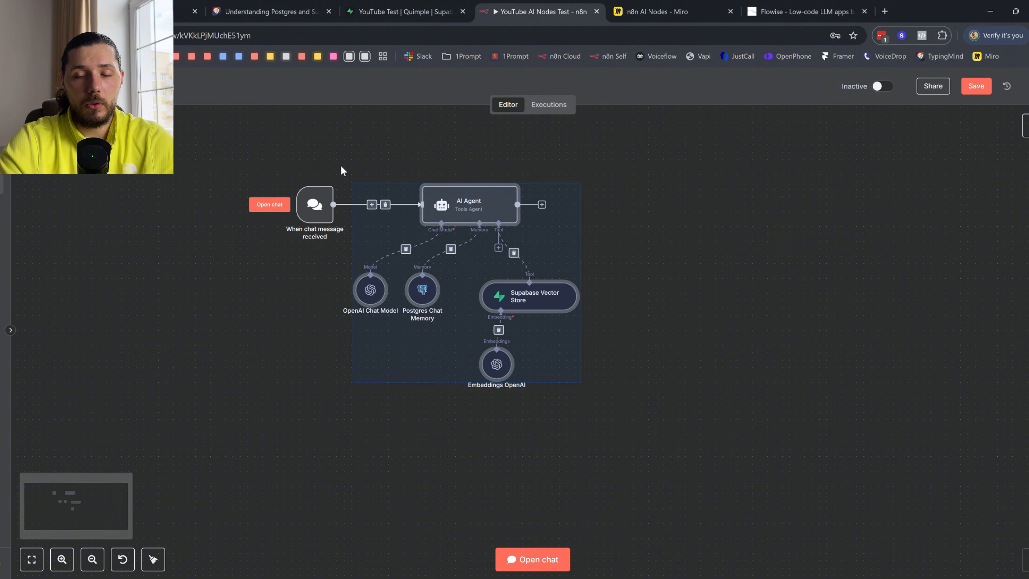
key("Delete")
- Browse the Advanced AI nodes and review the actions offered for OpenAI
left_click(1025, 129)
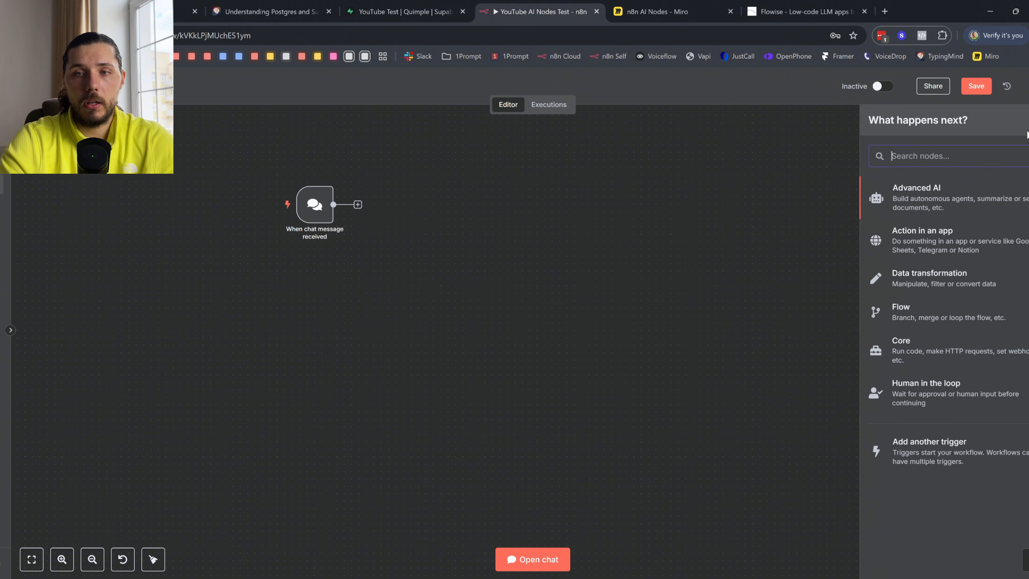
left_click(959, 191)
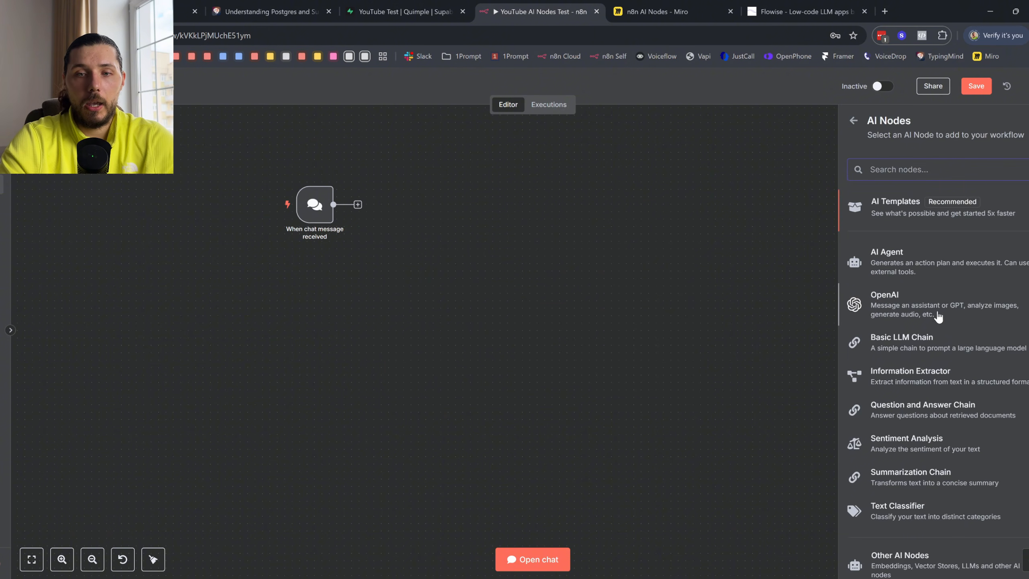
left_click(914, 319)
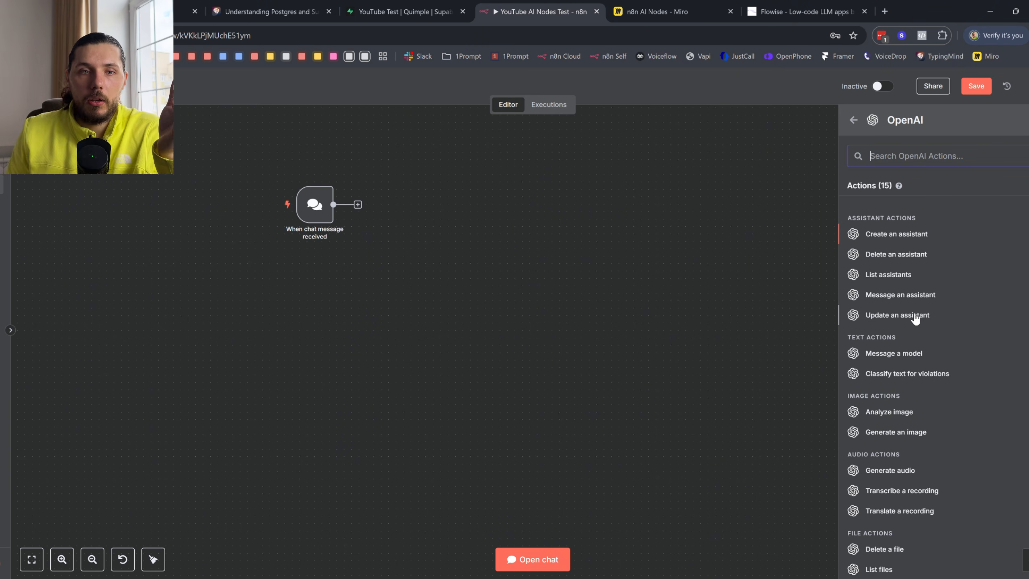
scroll(367, 218, "up", 4)
left_click(407, 352)
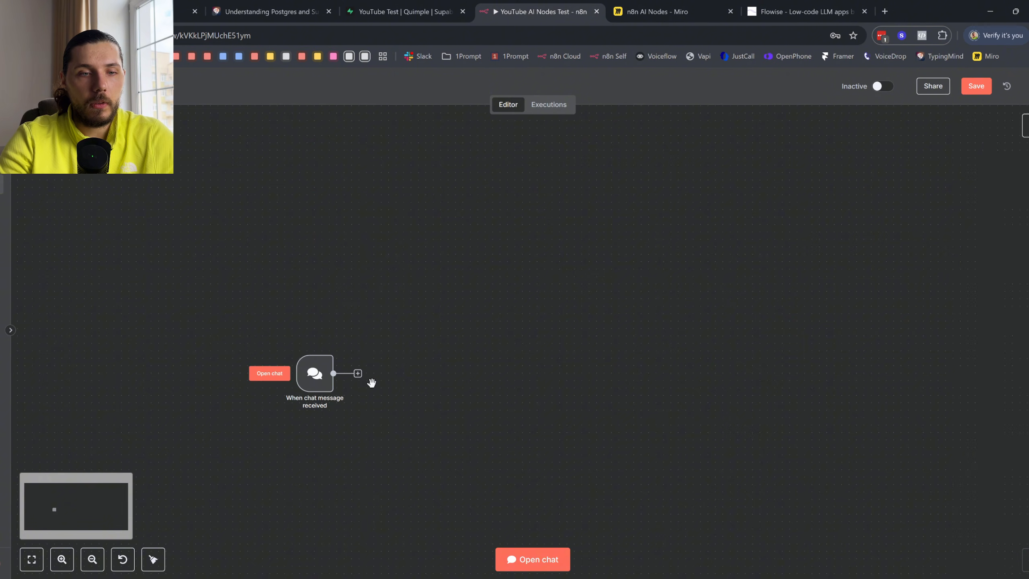
- Add an HTTP Request node after the chat message trigger
scroll(371, 383, "up", 3)
left_click(361, 366)
type("ht")
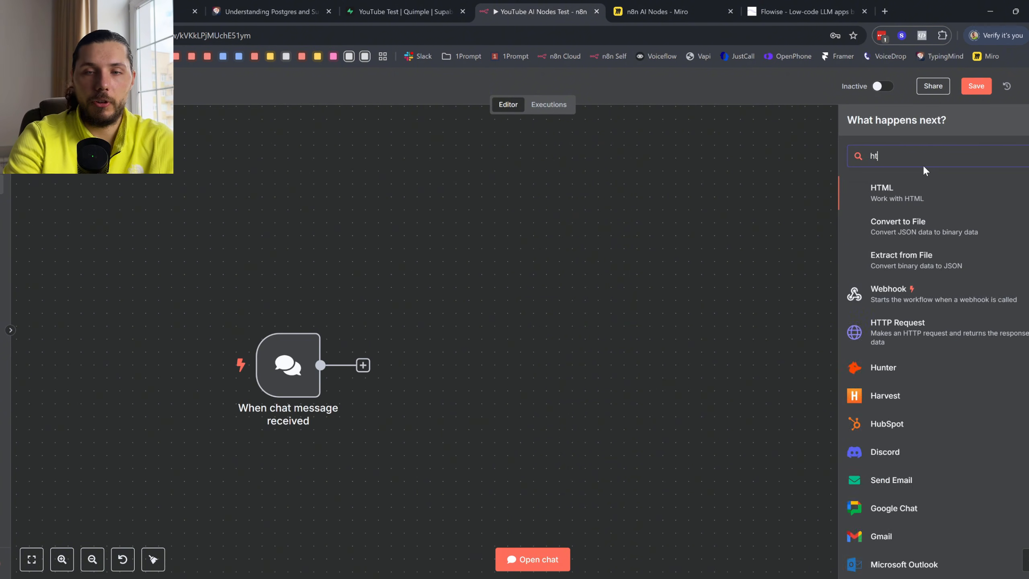
type("tp")
left_click(916, 195)
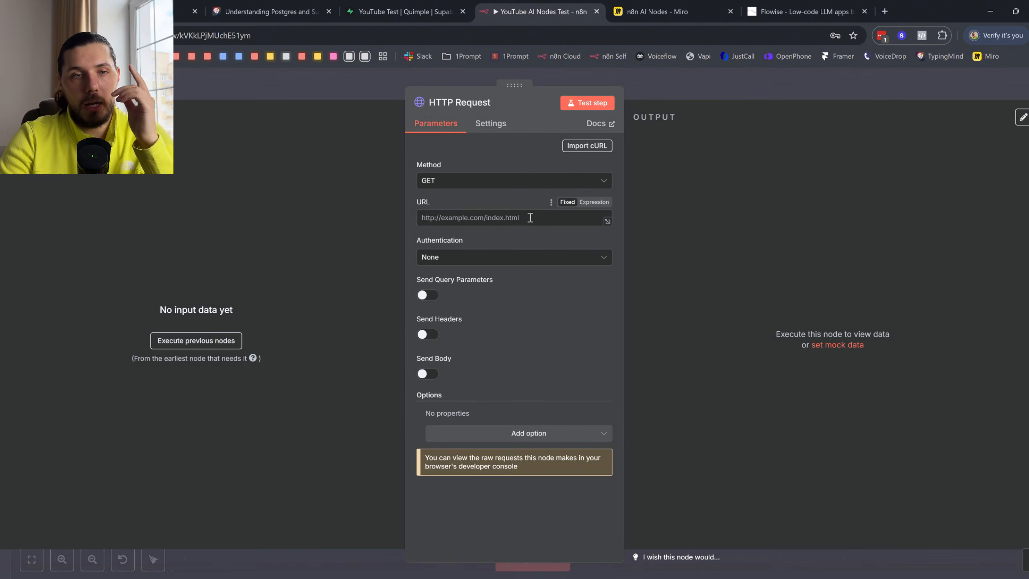
- Review the HTTP Request node's parameters and delete the node from the workflow
left_click(454, 181)
left_click(450, 183)
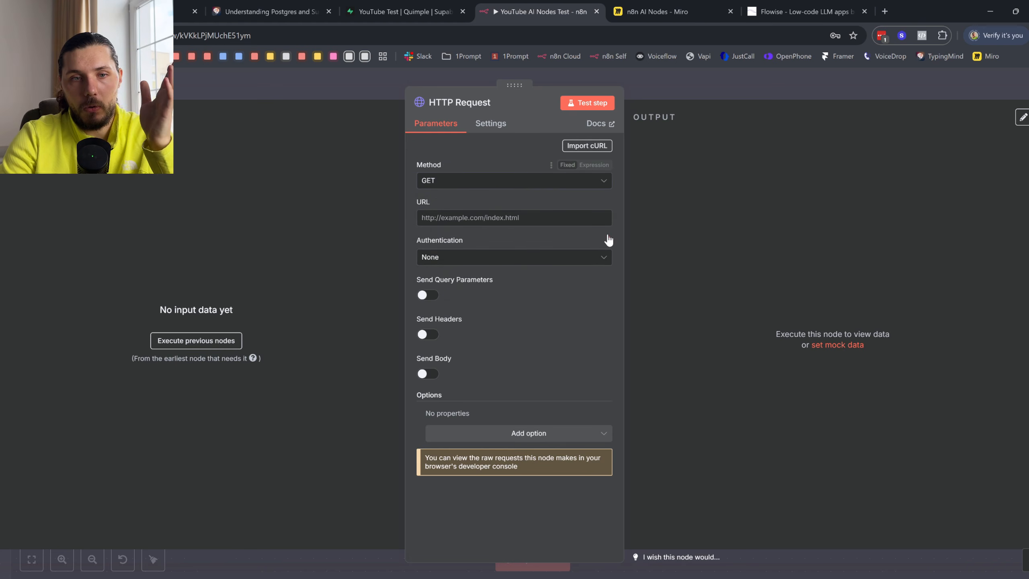
key("Escape")
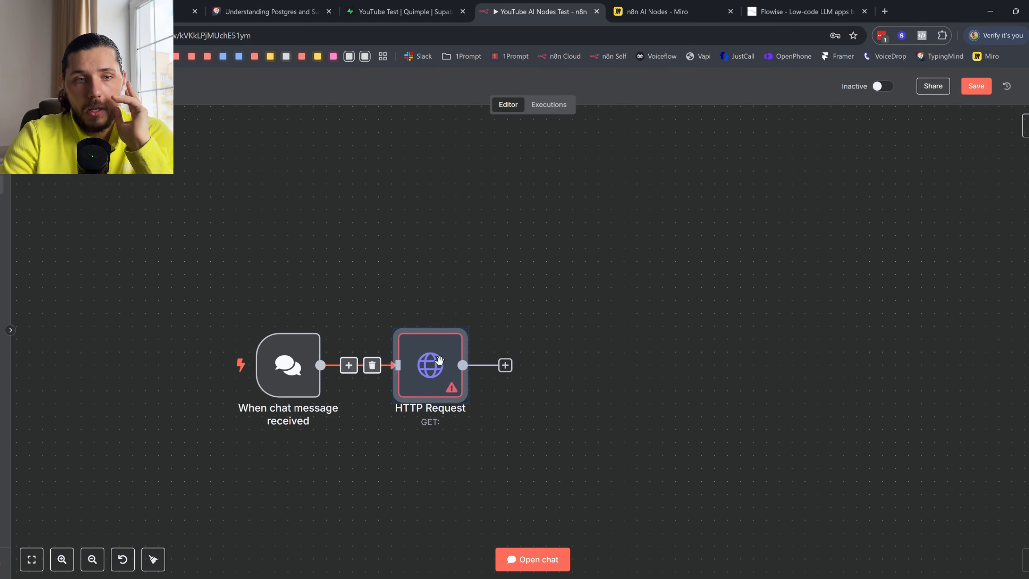
left_click(518, 242)
mouse_move(440, 333)
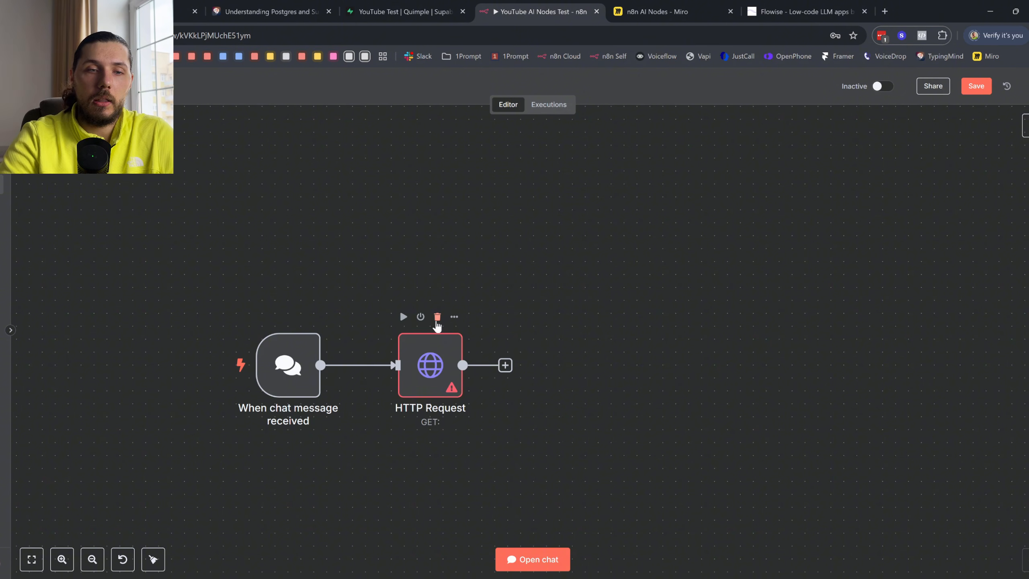
left_click(436, 320)
- Add an OpenAI node with the Message a Model action after the chat message trigger
left_click(363, 365)
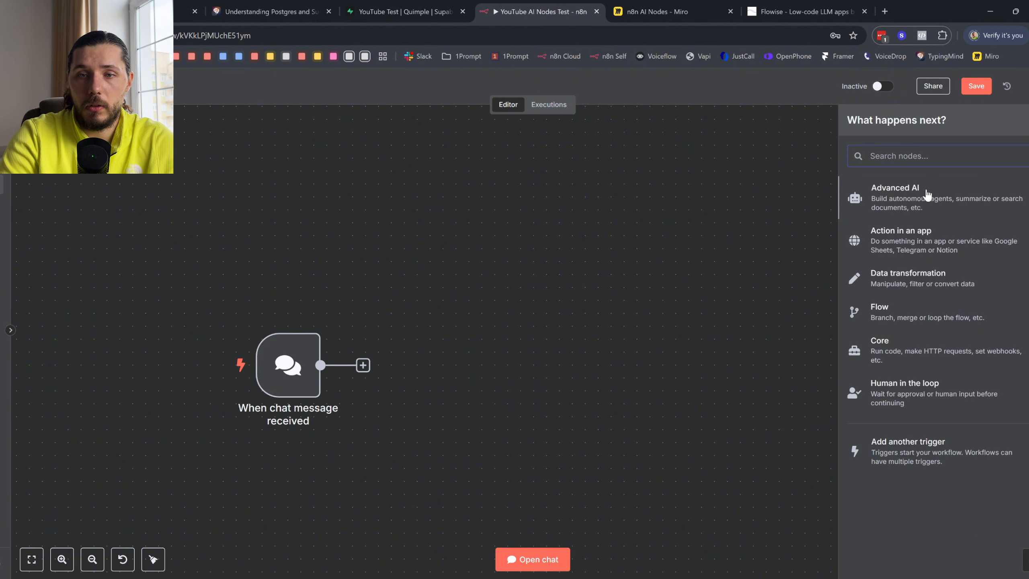
left_click(928, 194)
left_click(914, 310)
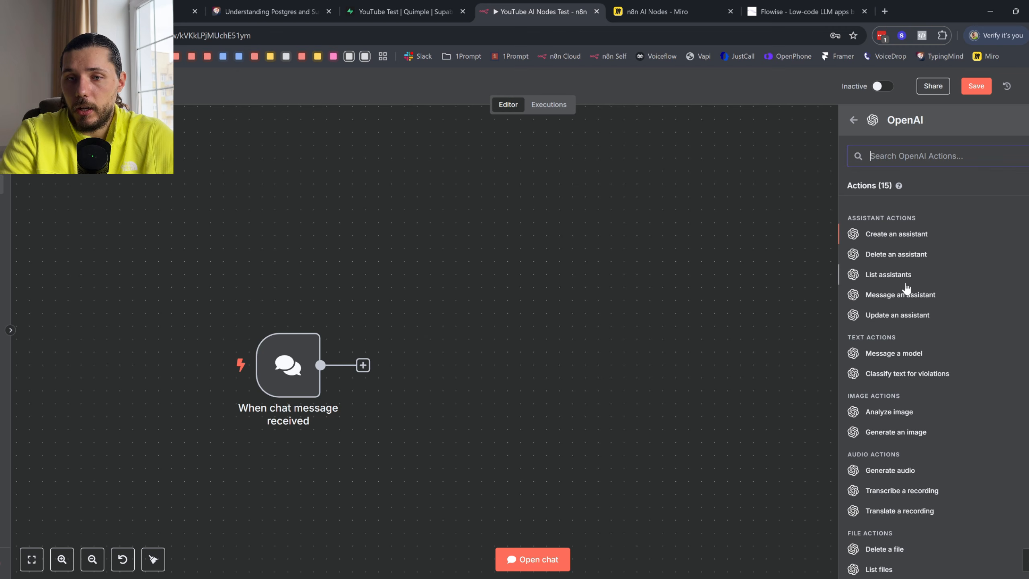
left_click(918, 356)
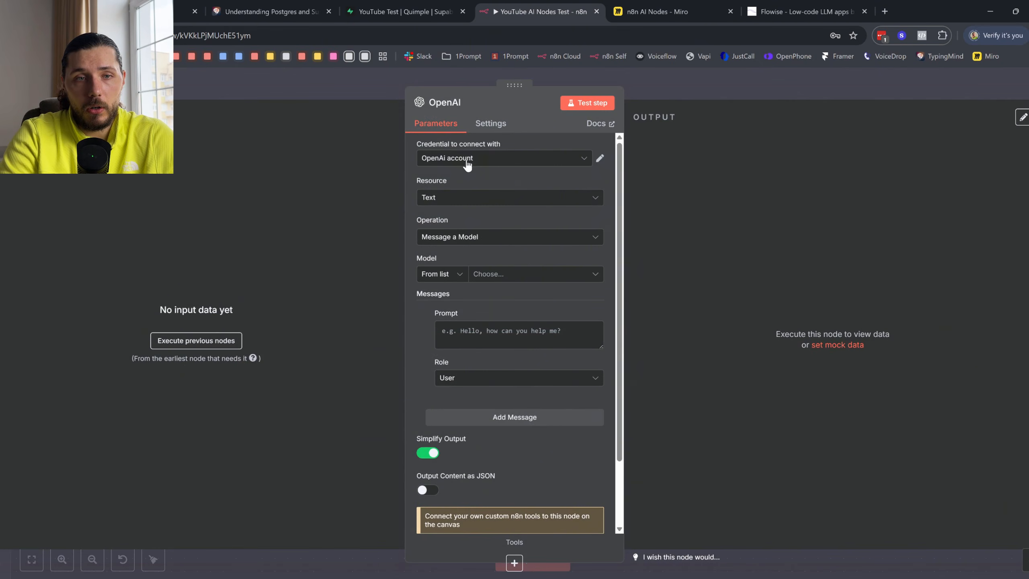
- Review the OpenAI node's credential, resource and operation options
left_click(468, 164)
left_click(556, 166)
left_click(460, 202)
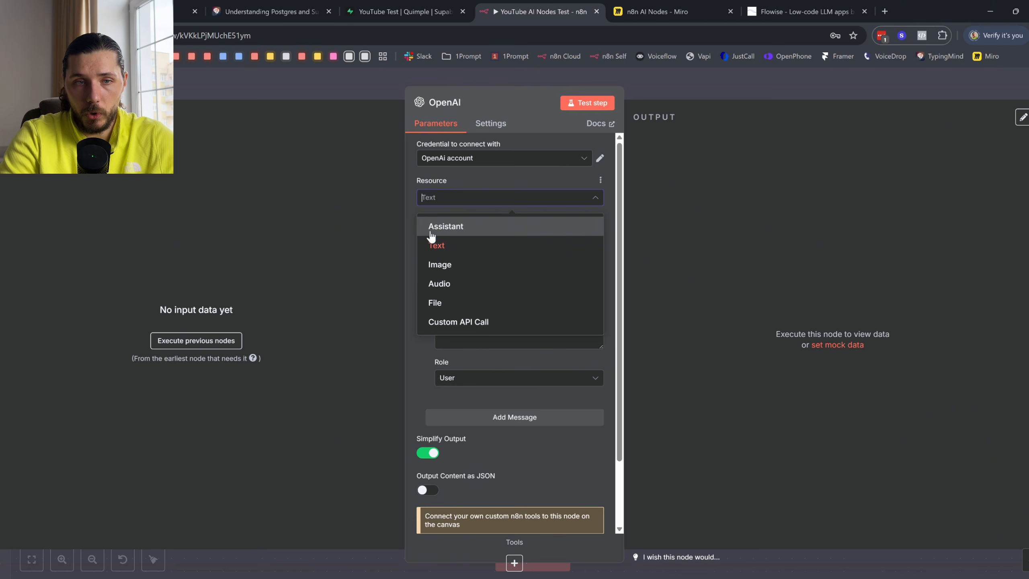
left_click(456, 200)
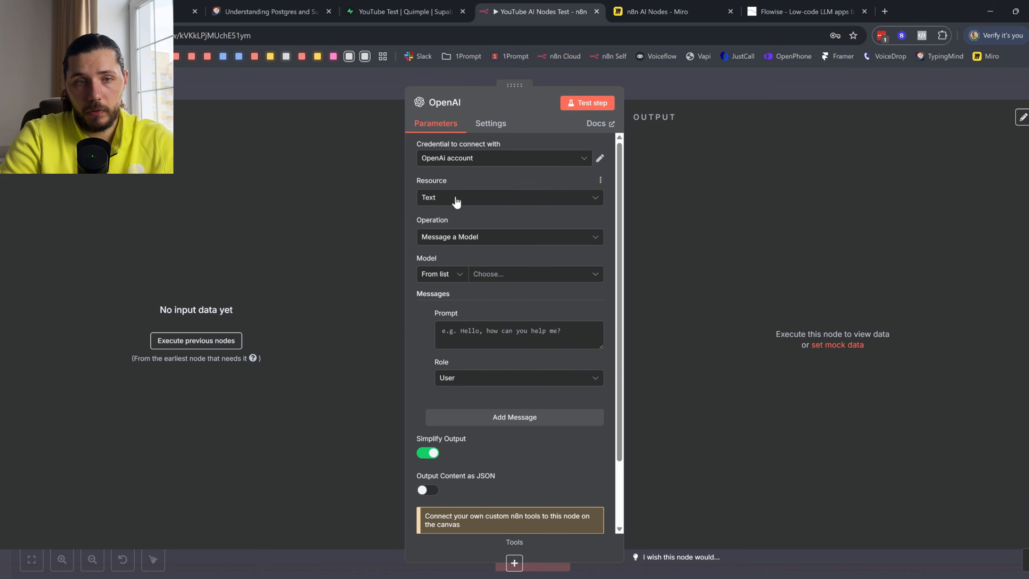
left_click(450, 239)
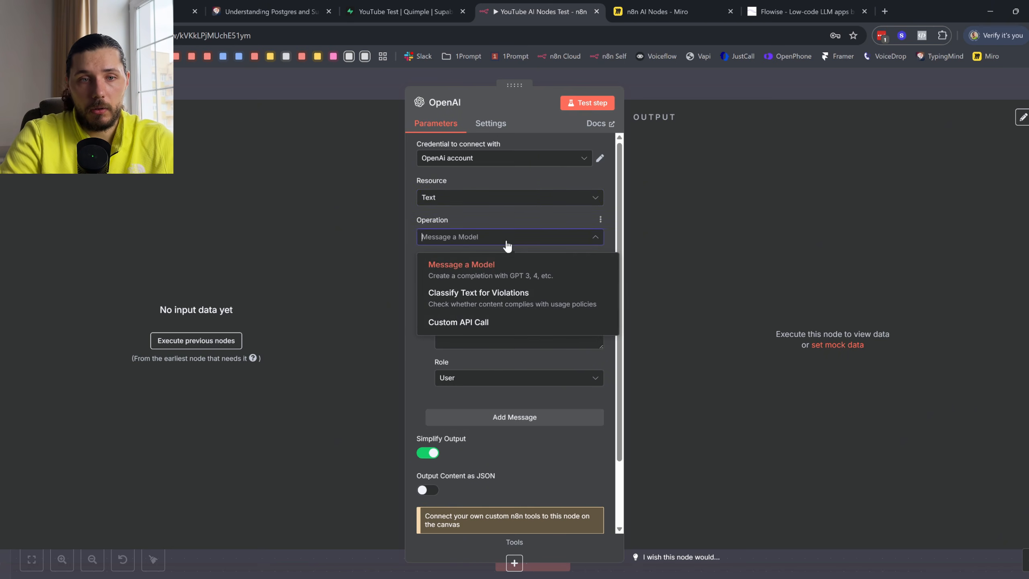
left_click(490, 221)
- Set the OpenAI node's model to GPT-4.1
left_click(487, 276)
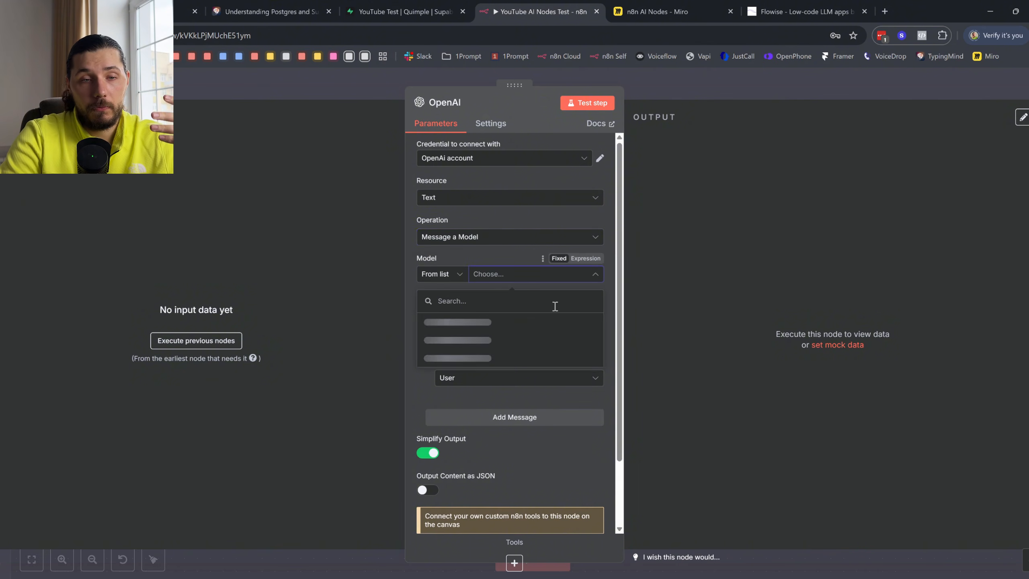
scroll(530, 325, "down", 5)
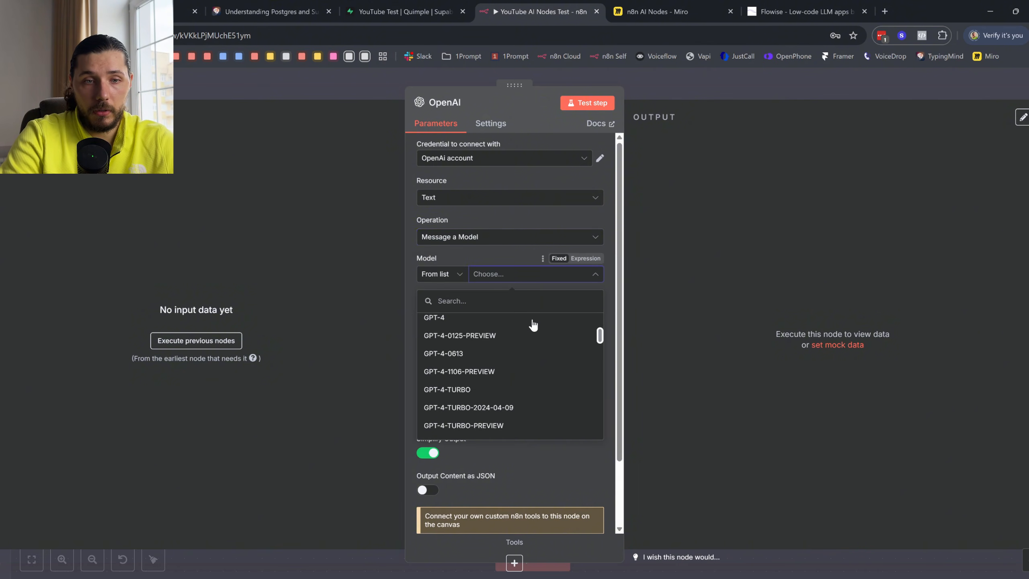
left_click(498, 336)
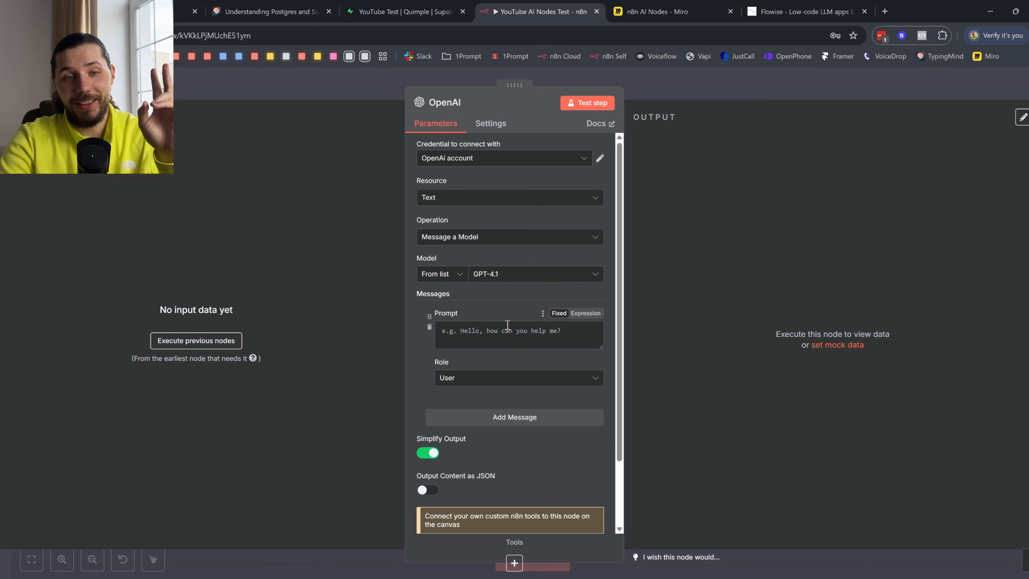
- Enter the user prompt "Hello this is the prompt, answer the user question:" in the OpenAI node and return to the canvas
left_click(492, 343)
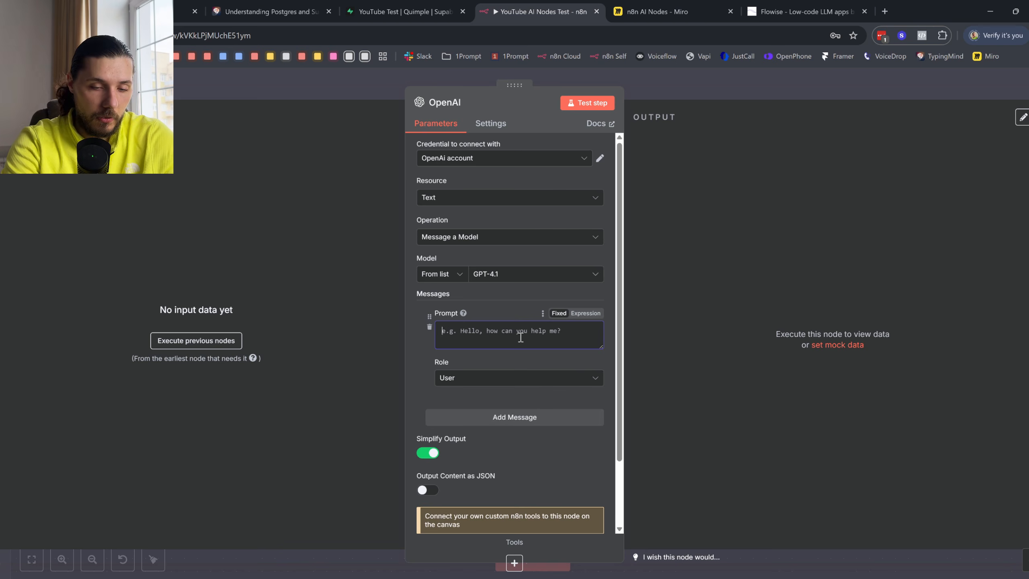
type("Hel")
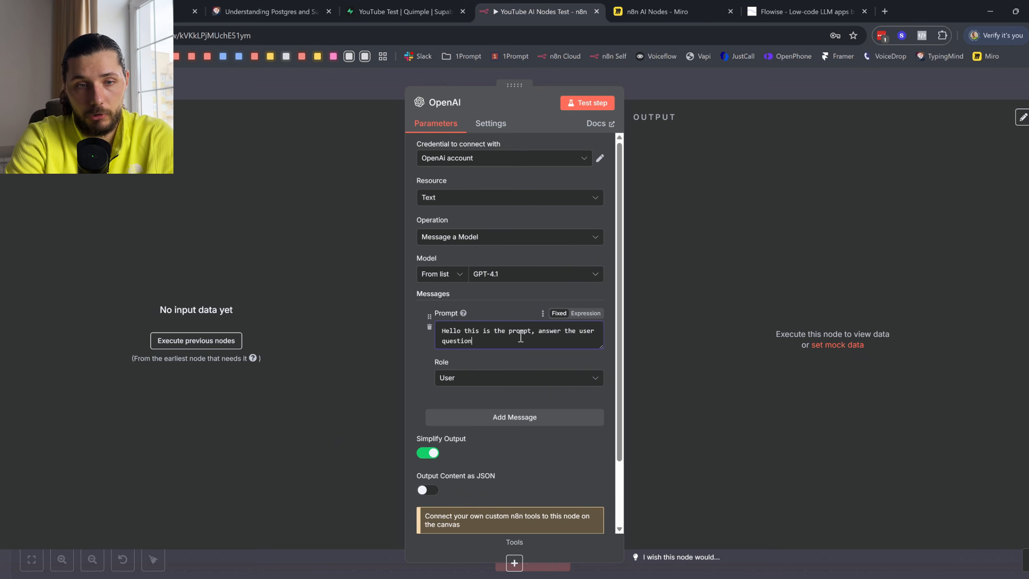
type(":")
key("Return")
key("Return")
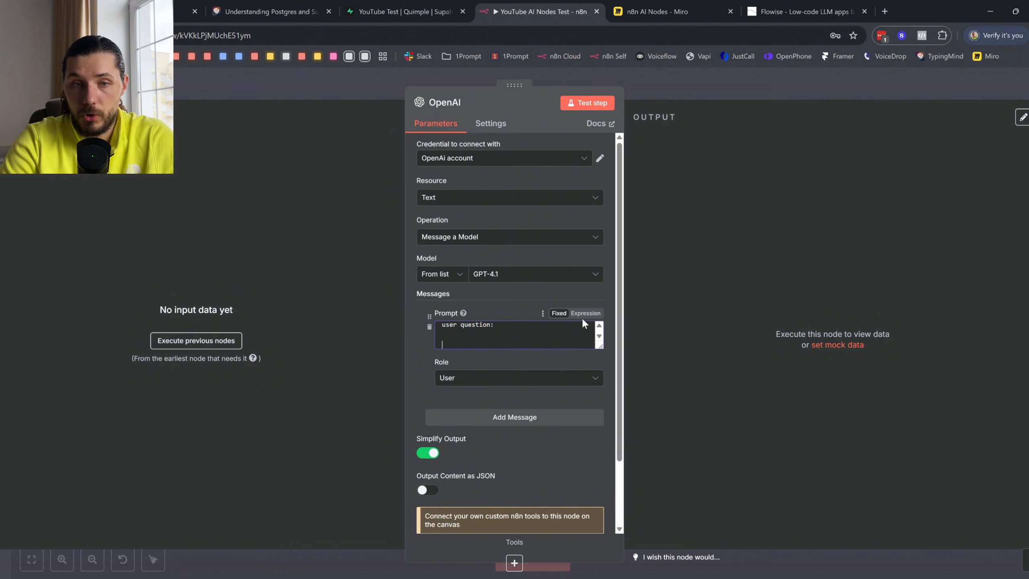
key("Escape")
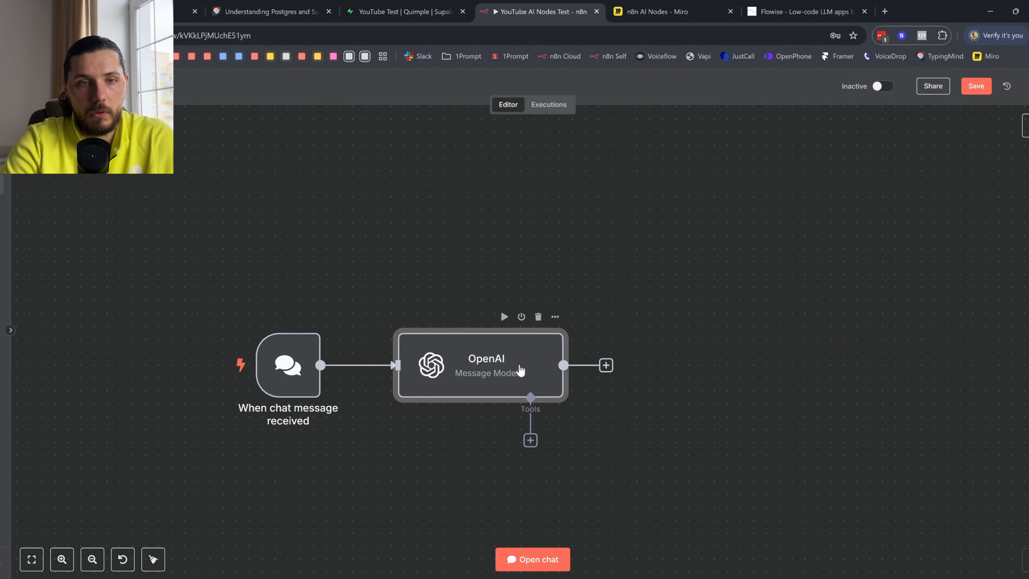
- Test the OpenAI node by sending the chat message "hi"
double_click(519, 370)
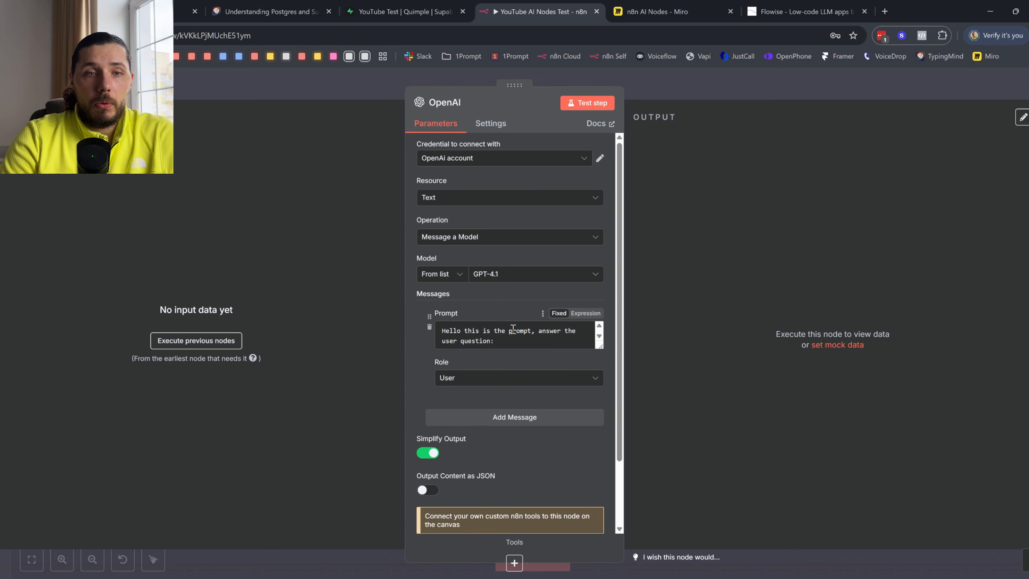
left_click_drag(505, 340, 441, 330)
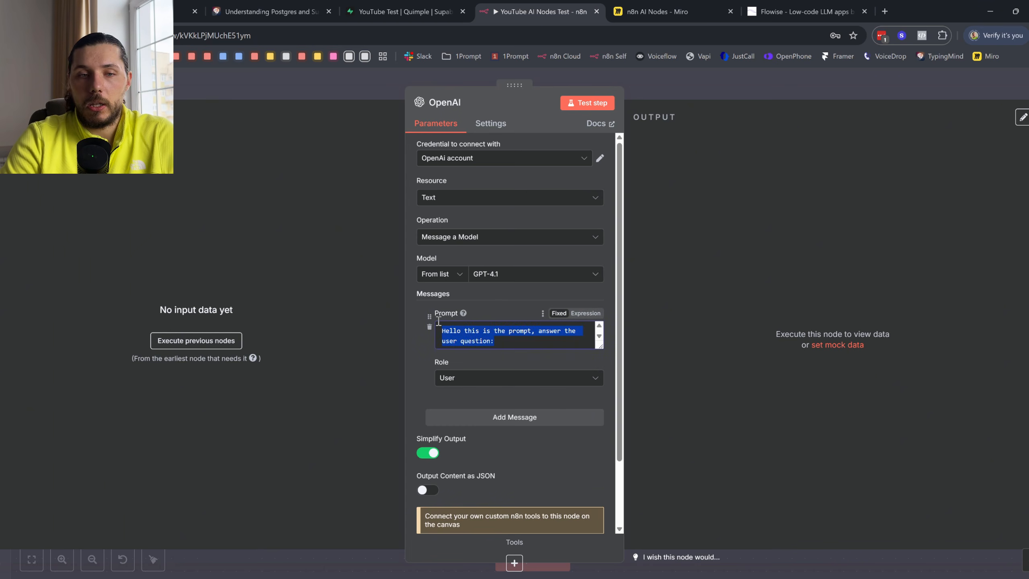
left_click(587, 103)
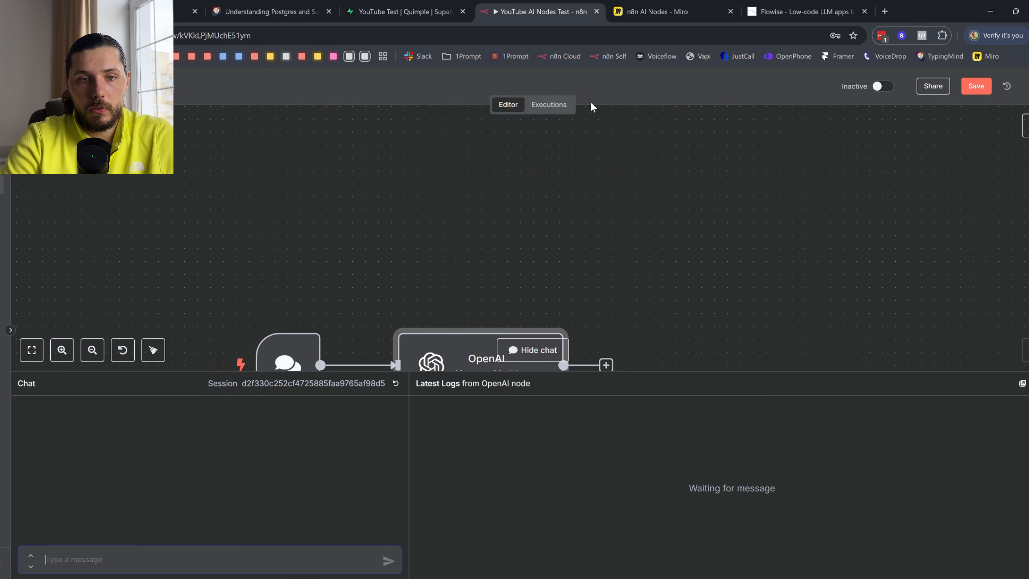
type("hi")
key("Return")
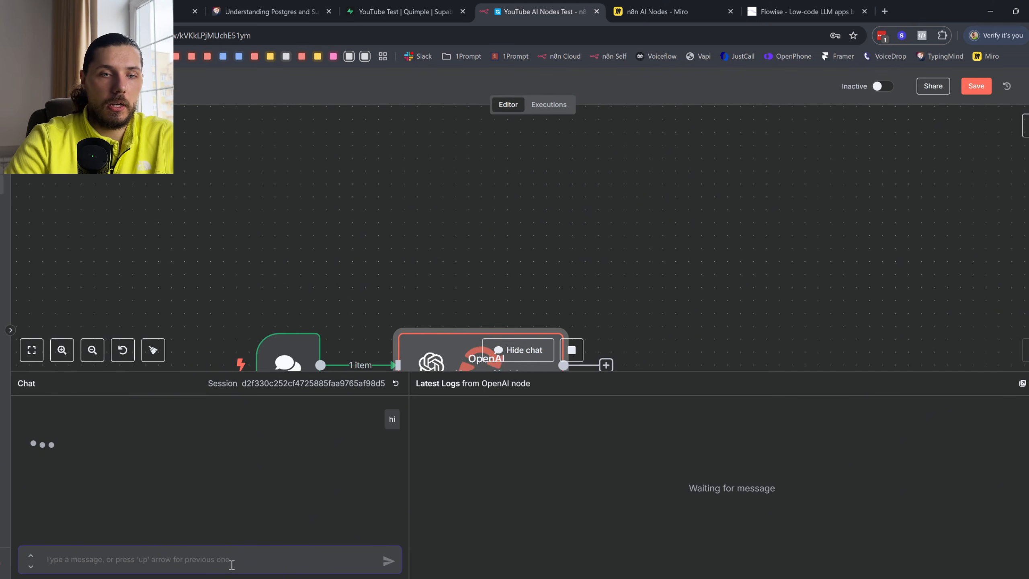
- Replace the OpenAI node's user prompt with the expression {{ $json.chatInput }} from the chat trigger
double_click(478, 280)
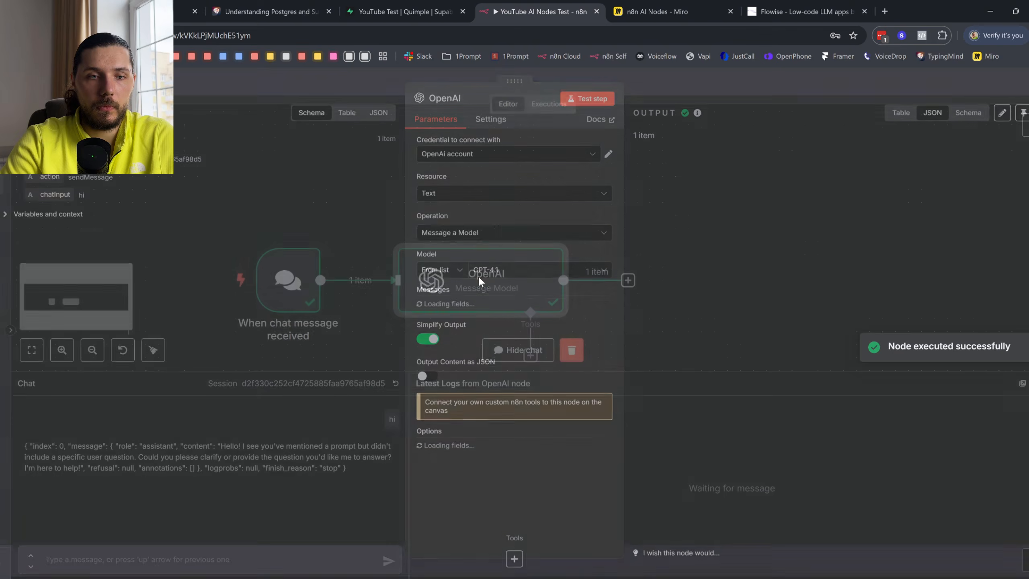
left_click(585, 313)
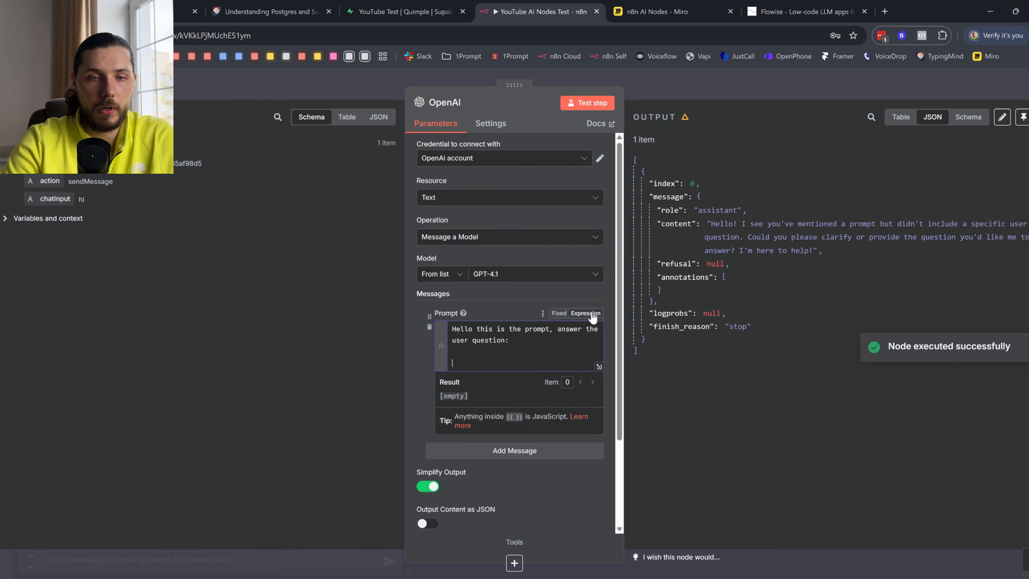
left_click(598, 370)
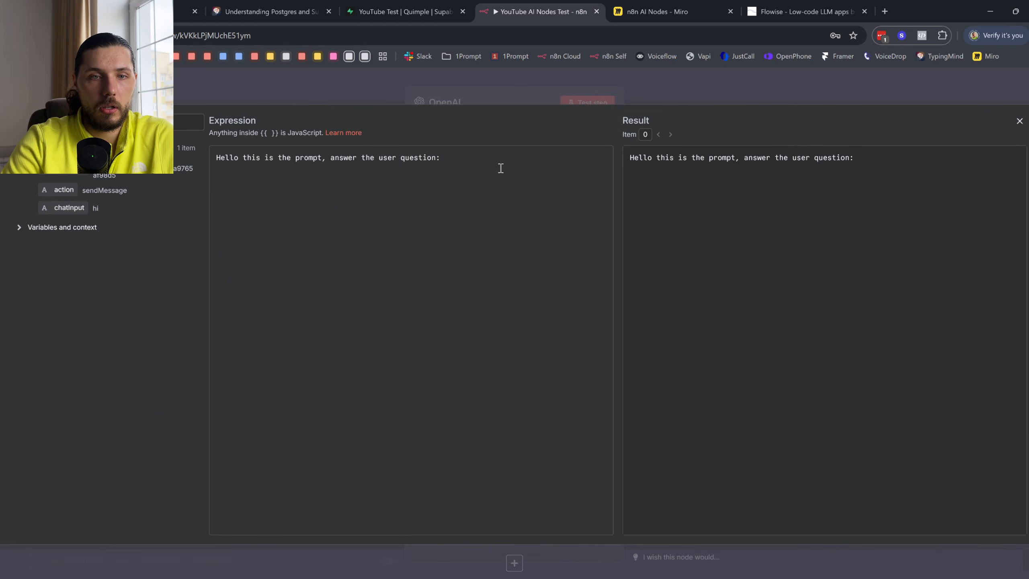
key("ctrl+a")
key("BackSpace")
left_click_drag(72, 210, 320, 159)
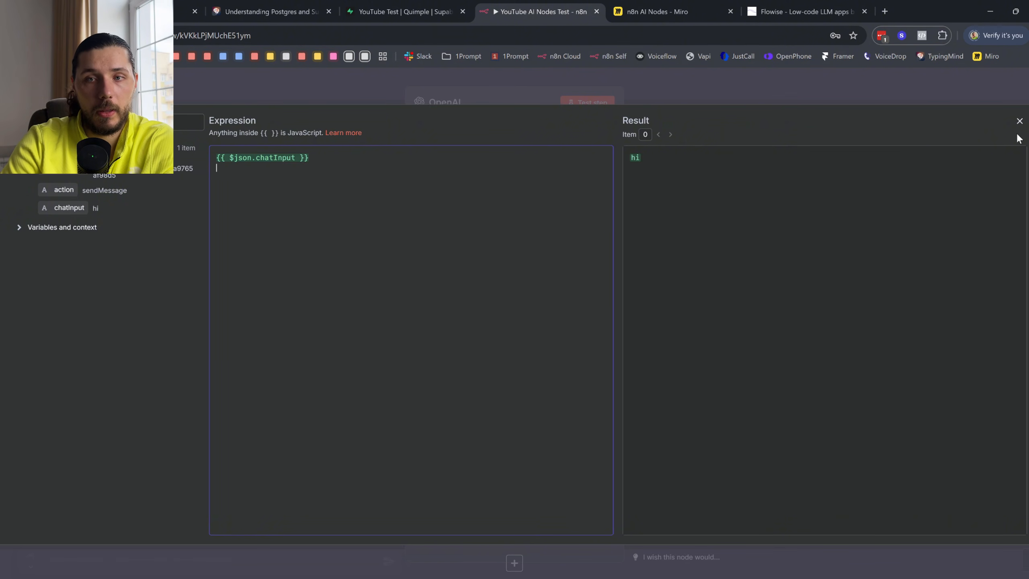
left_click(1020, 122)
left_click(474, 352)
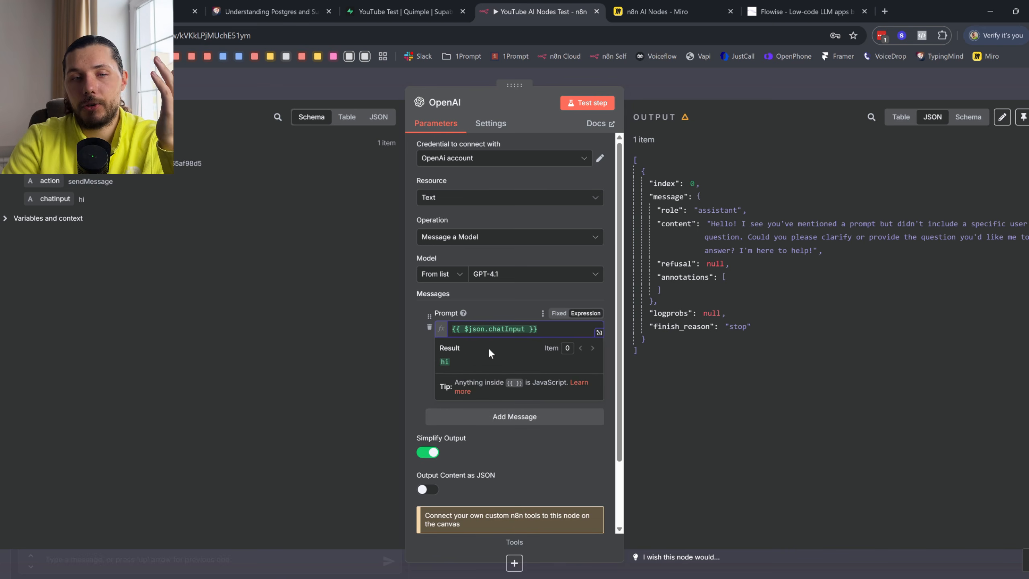
left_click(497, 299)
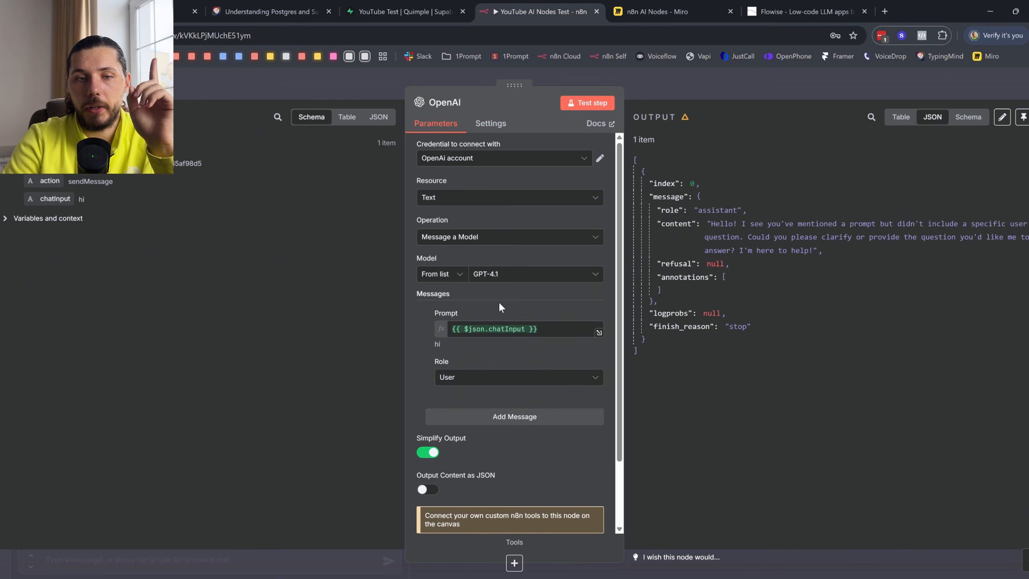
- Check the role choices of the user message, then add a second message with the System role
left_click(497, 383)
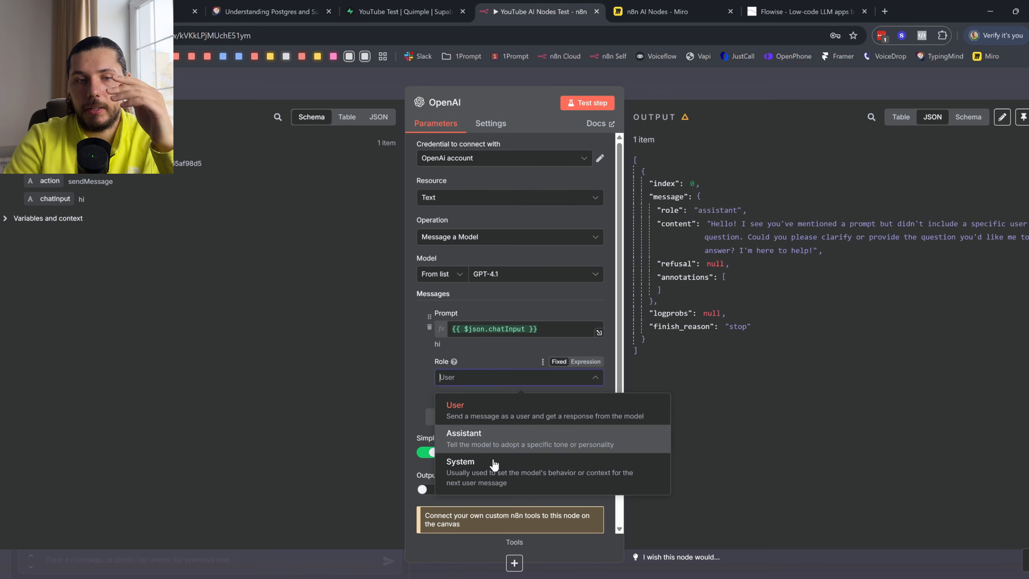
left_click(429, 391)
left_click(527, 418)
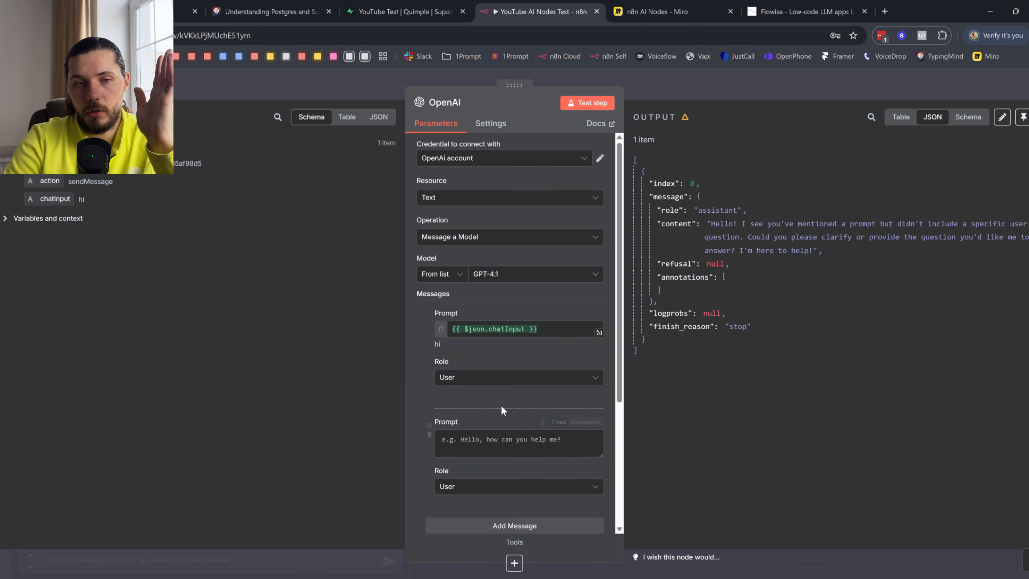
left_click_drag(545, 331, 454, 316)
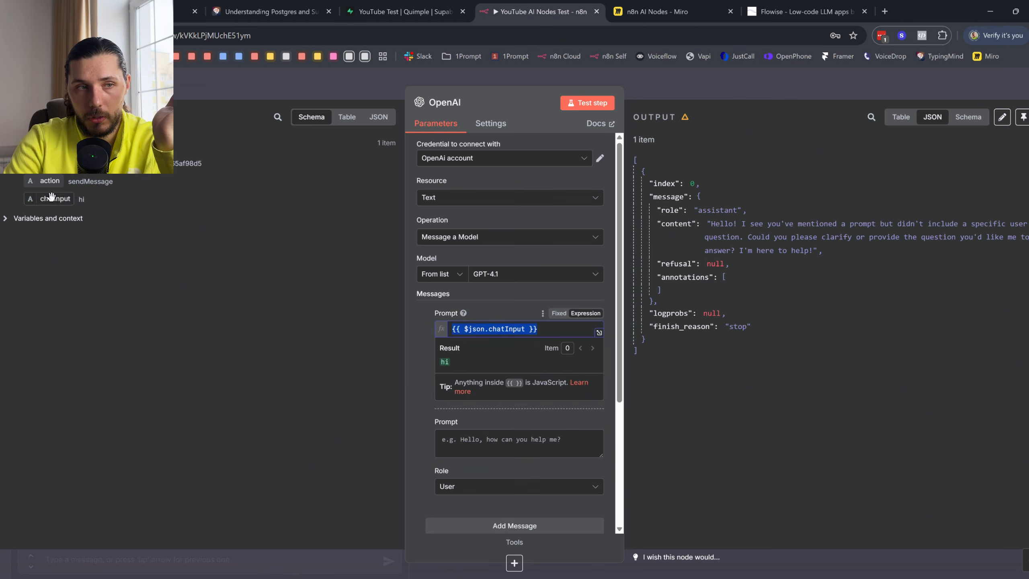
left_click_drag(112, 203, 80, 199)
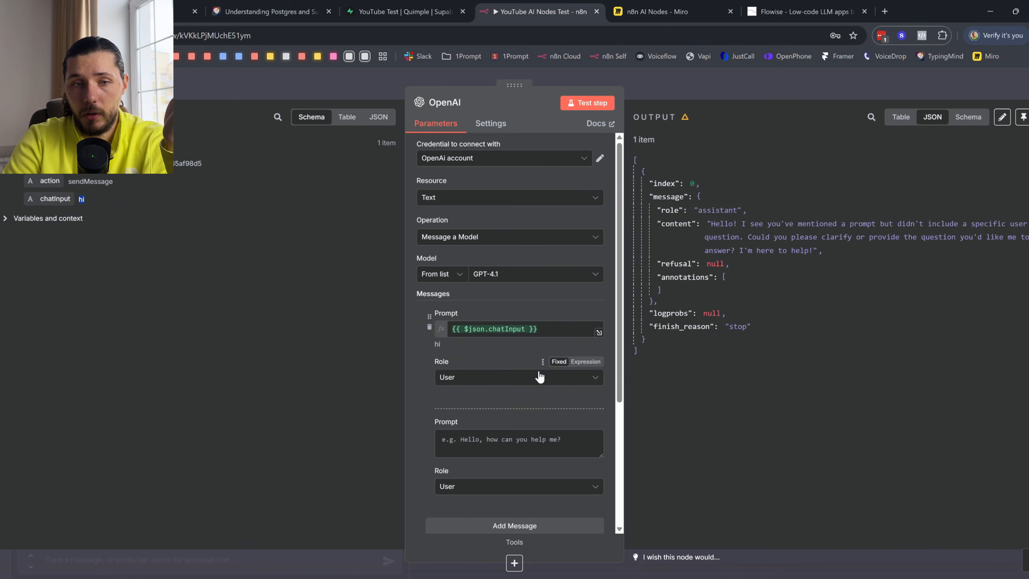
scroll(565, 332, "down", 3)
left_click(487, 333)
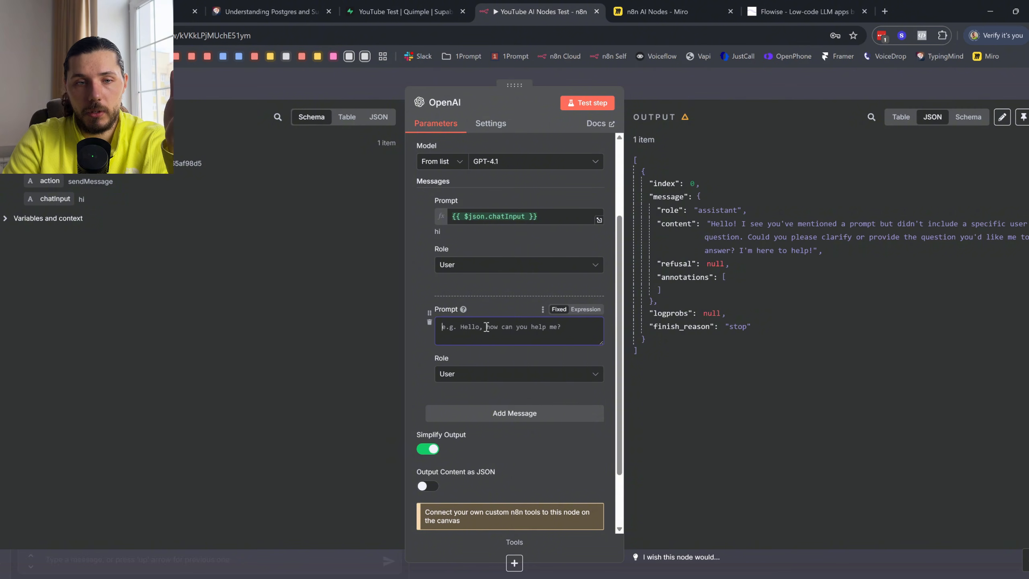
left_click(486, 376)
left_click(491, 465)
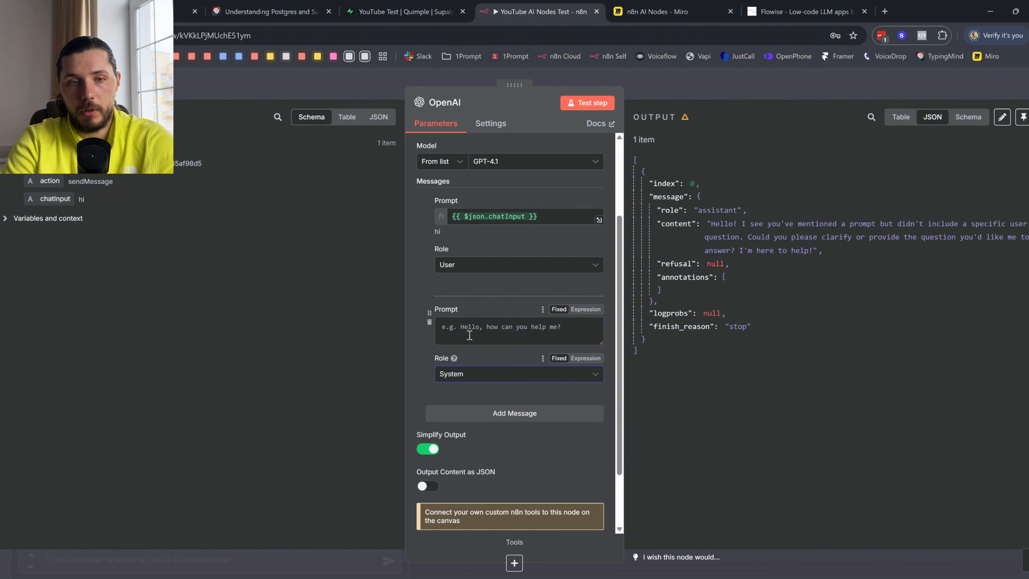
left_click(469, 334)
type("You are help fldf")
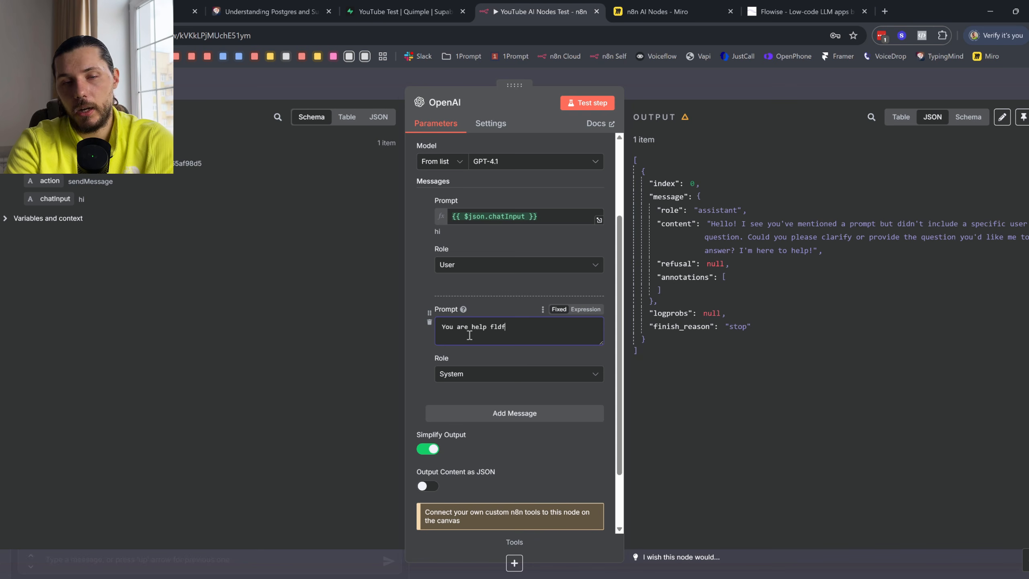
key("BackSpace")
key("BackSpace")
key("BackSpace")
key("ctrl+a")
key("BackSpace")
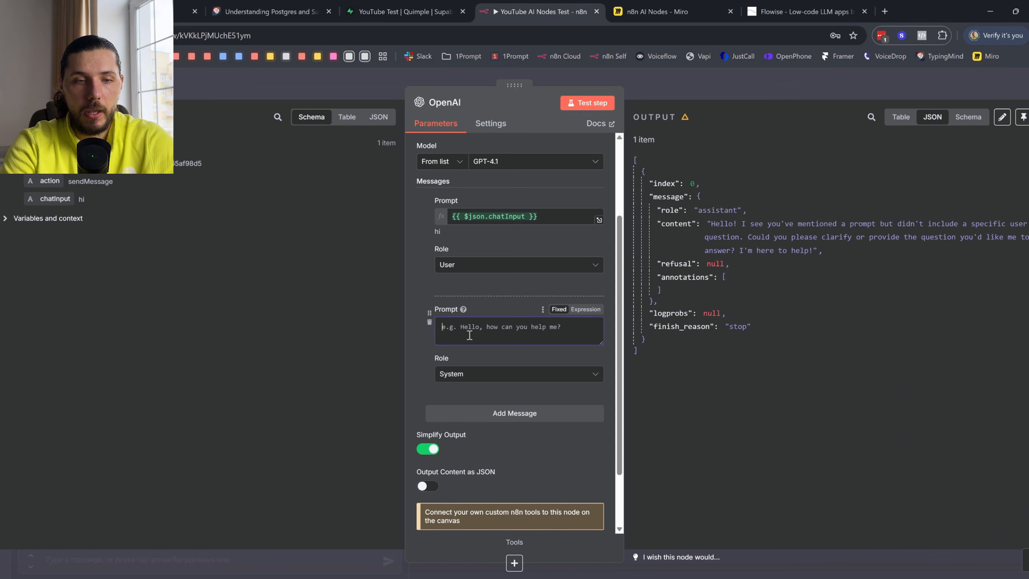
- Enable outputting the content as JSON in the OpenAI node
scroll(469, 335, "down", 2)
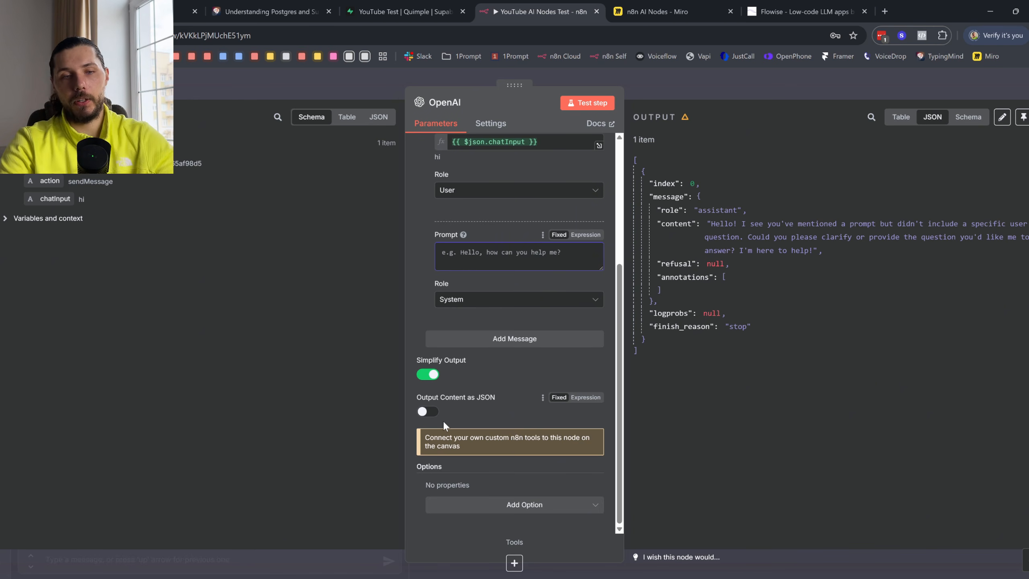
left_click(429, 412)
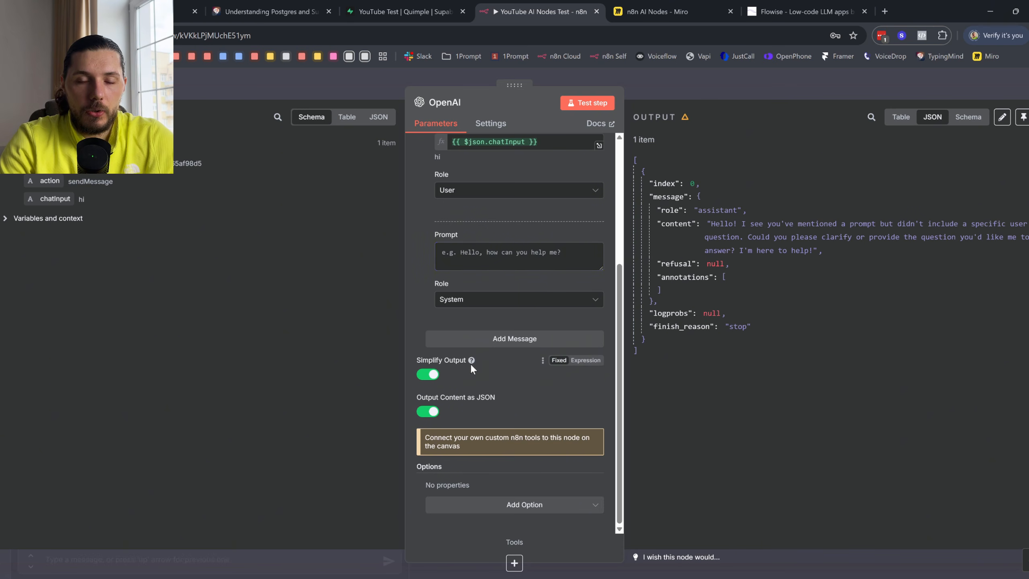
- Switch to the Miro board and undo the old freehand strokes
key("ctrl+Tab")
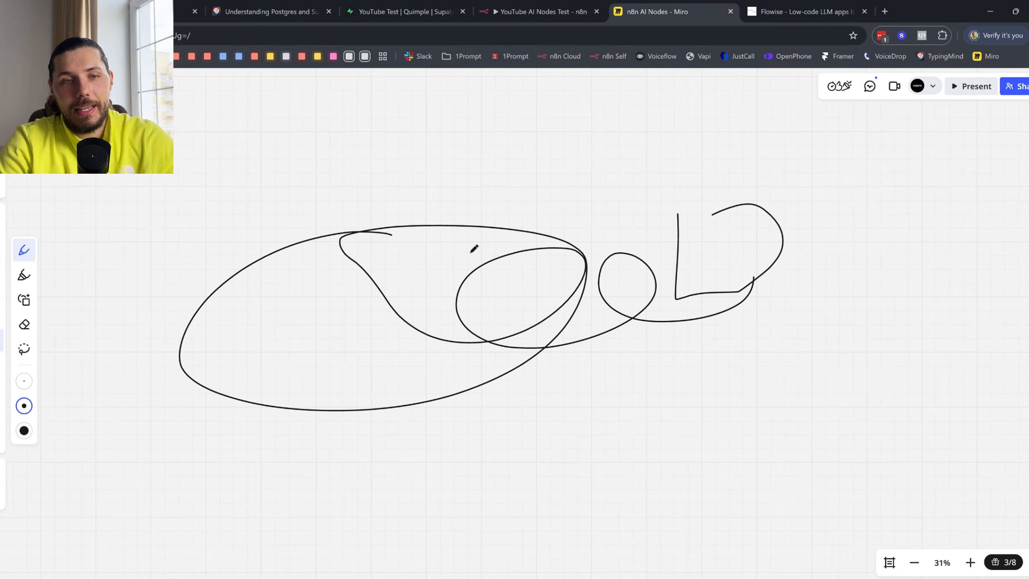
key("ctrl+z")
key("ctrl+z")
key("ctrl+z")
- Sketch a page outline containing four text lines and circle the whole page with the pen
scroll(469, 253, "down", 10)
mouse_move(368, 190)
left_mouse_down()
mouse_move(370, 247)
mouse_move(428, 252)
mouse_move(372, 189)
mouse_move(424, 203)
left_mouse_up()
scroll(391, 195, "up", 5)
left_click_drag(365, 218, 425, 229)
mouse_move(358, 244)
left_mouse_down()
mouse_move(413, 246)
mouse_move(413, 267)
left_mouse_up()
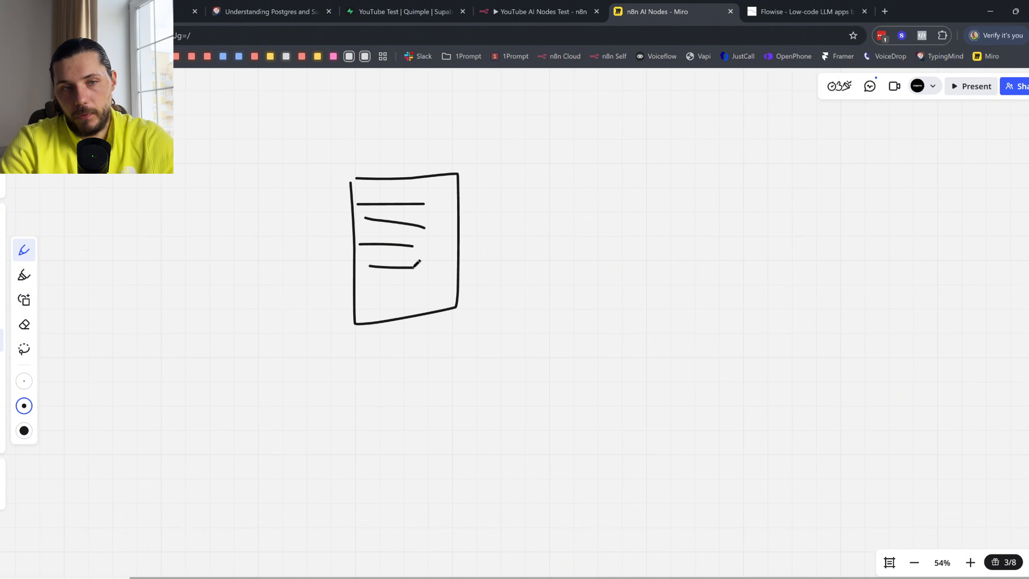
scroll(438, 243, "down", 3)
scroll(438, 244, "right", 3)
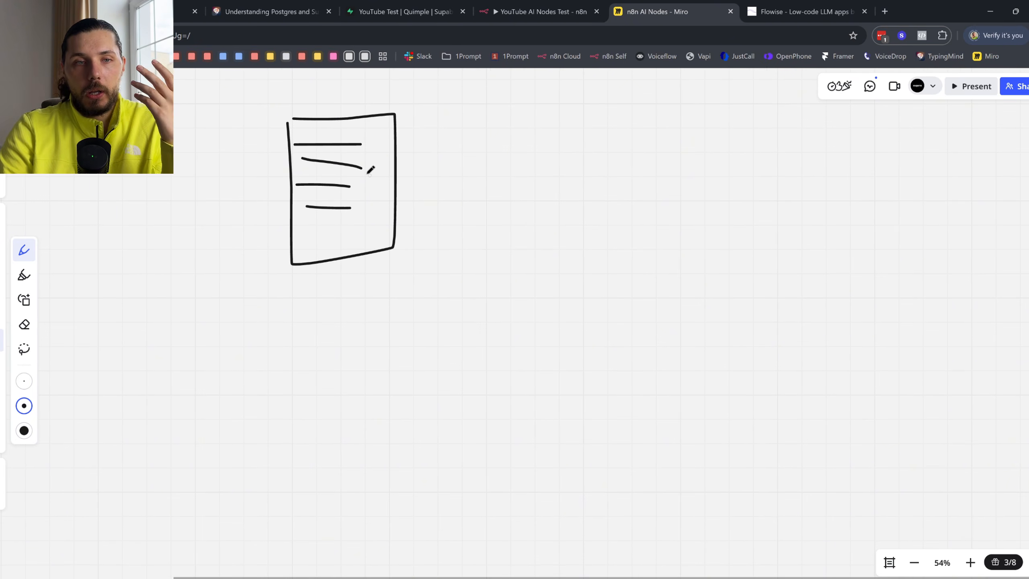
left_click_drag(367, 111, 250, 131)
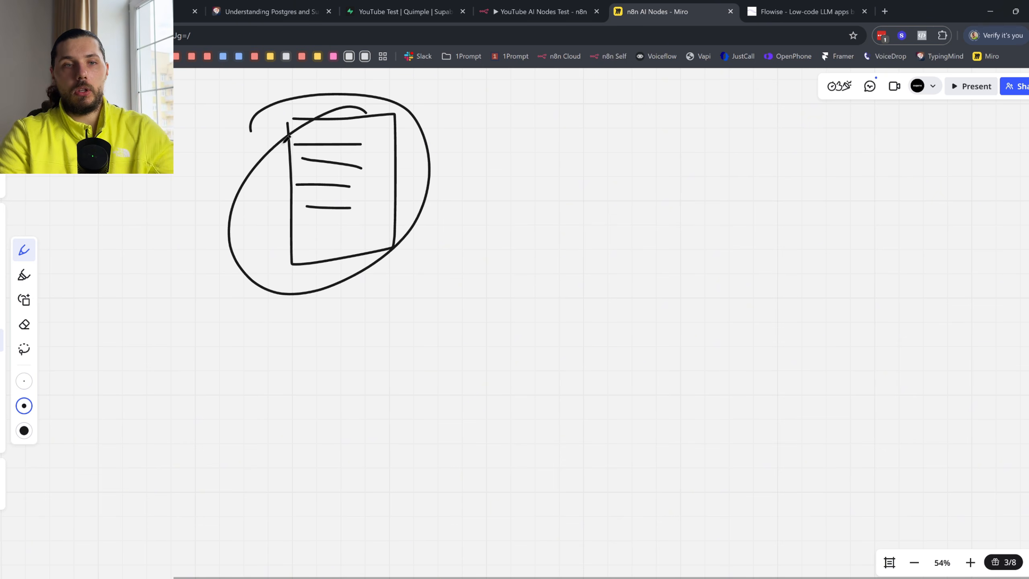
- Sketch a JSON object beside the page as an opening and a closing curly brace with two content lines and short marks between them
scroll(287, 138, "right", 3)
mouse_move(490, 100)
left_mouse_down()
mouse_move(466, 104)
mouse_move(469, 149)
mouse_move(497, 192)
left_mouse_up()
mouse_move(665, 257)
left_mouse_down()
mouse_move(689, 280)
mouse_move(707, 330)
mouse_move(695, 358)
left_mouse_up()
left_click_drag(678, 188, 668, 241)
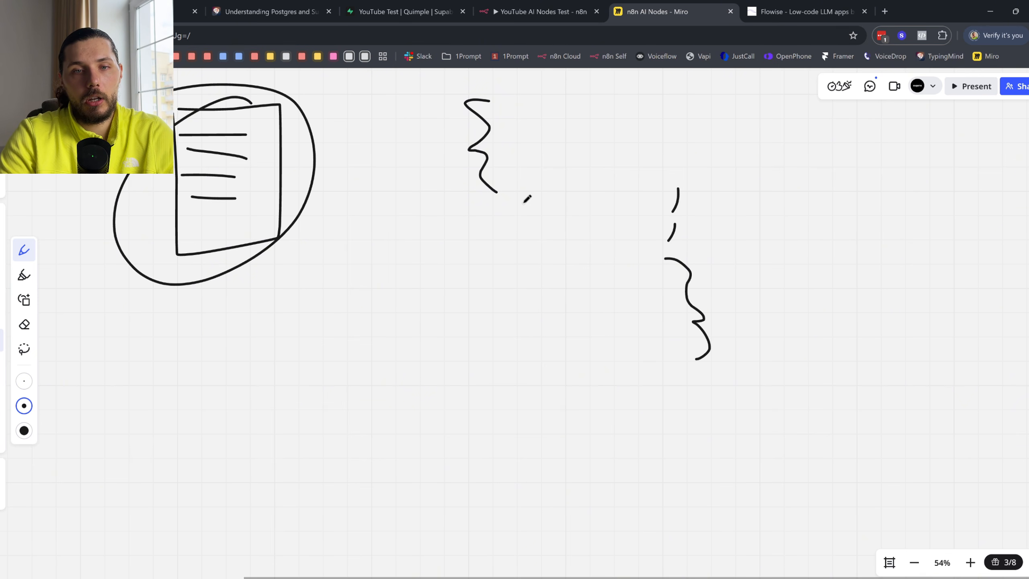
left_click_drag(522, 202, 629, 202)
left_click_drag(509, 230, 577, 231)
scroll(447, 259, "up", 3)
scroll(446, 259, "right", 3)
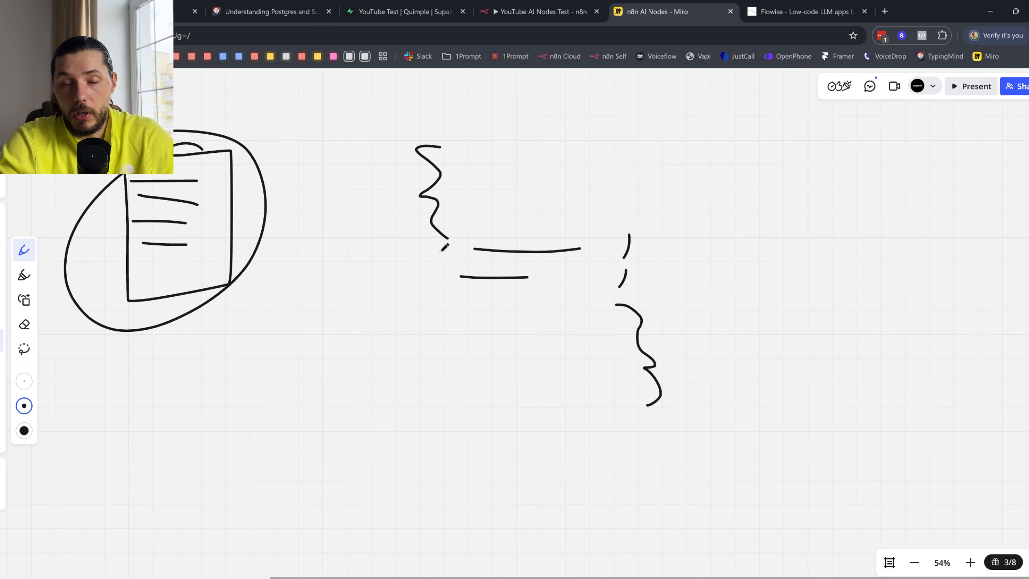
- Write the text "You must respond in JSON format, never respond wiht a simple text" above the sketch and delete it again
scroll(515, 141, "up", 3)
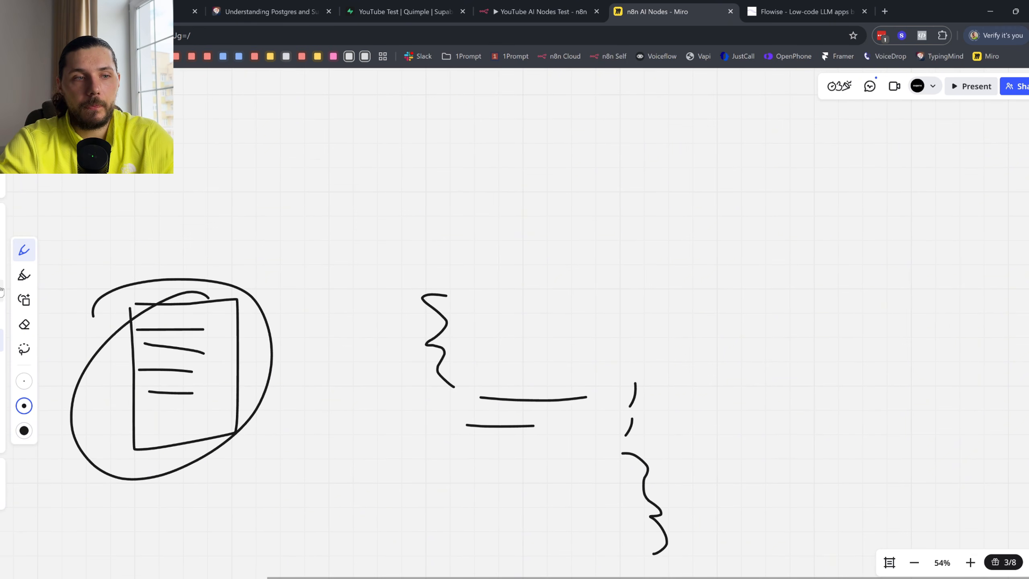
key("t")
left_click(529, 199)
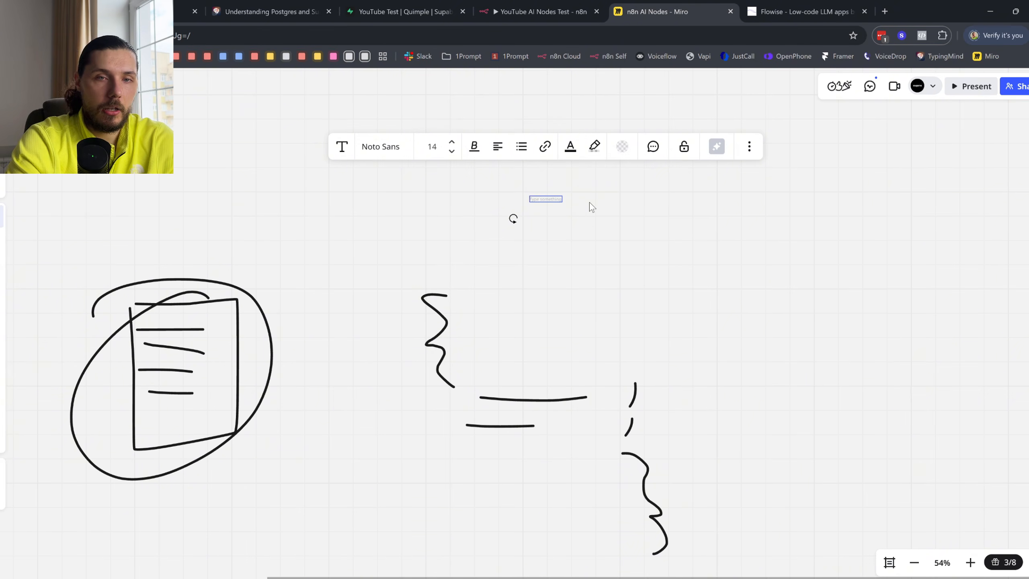
type("You must")
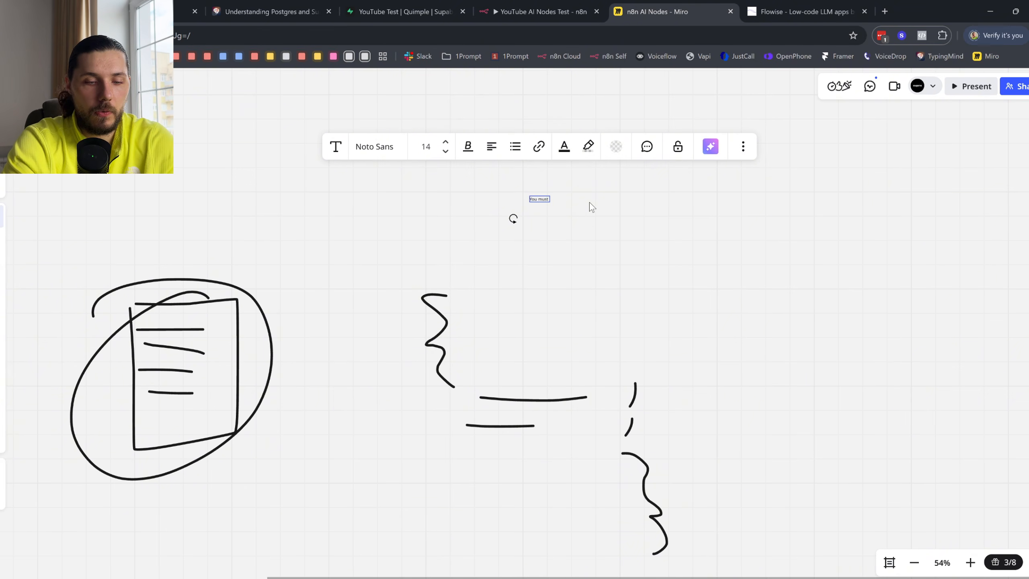
type(" respond in")
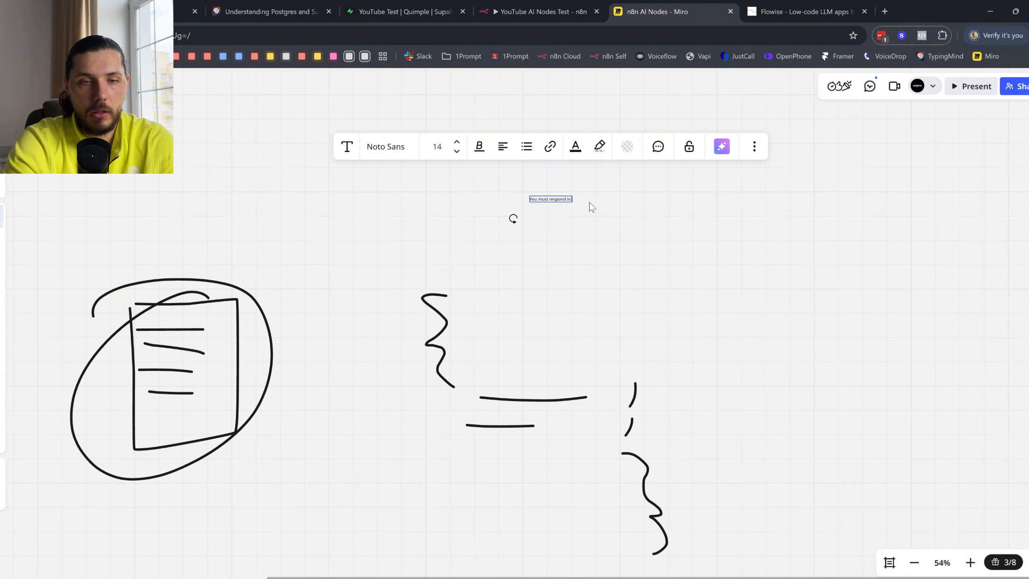
type(" JSON format.")
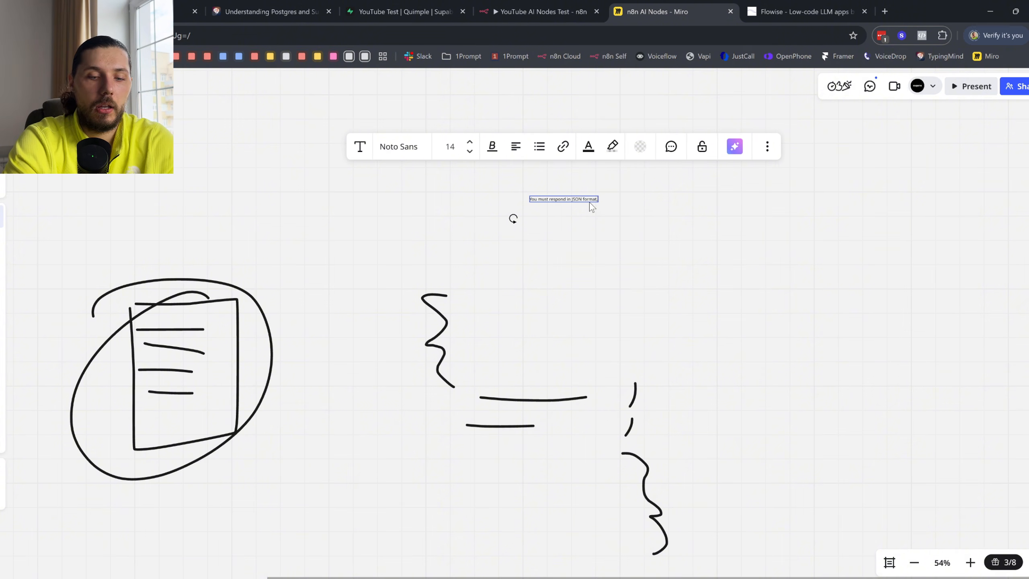
key("BackSpace")
type(", never res")
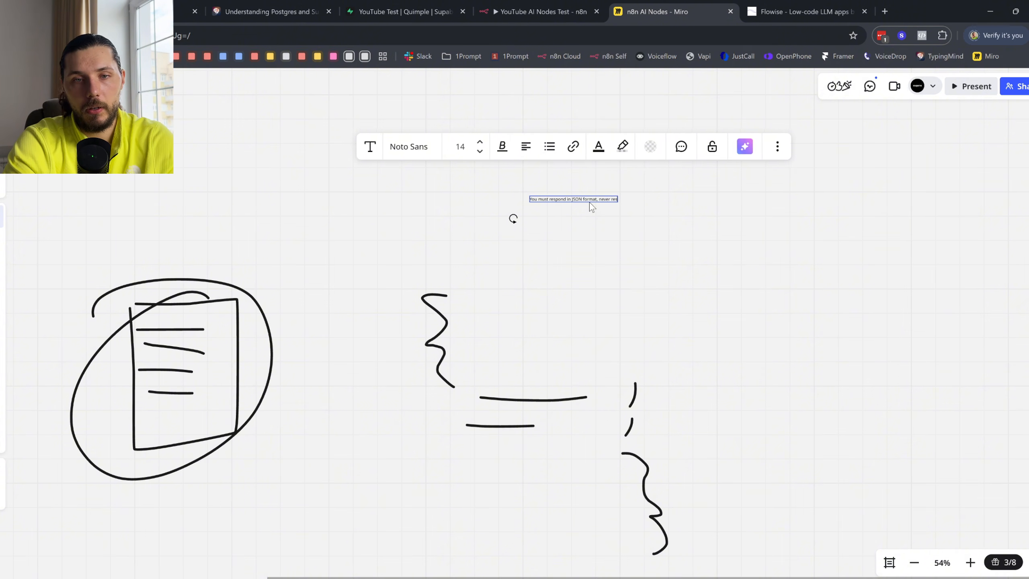
type("pond wiht a simpl")
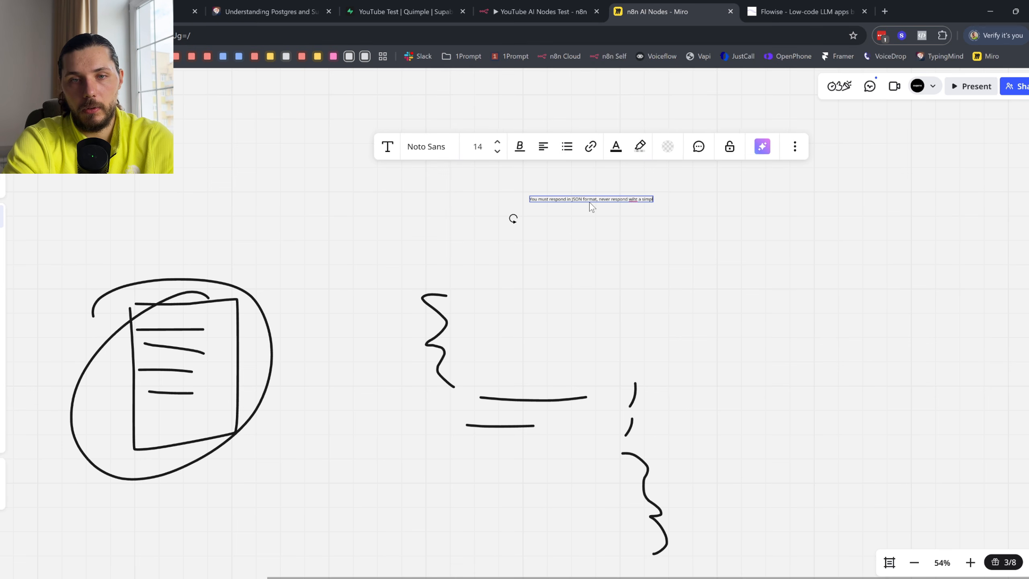
type("e text")
scroll(624, 209, "up", 5)
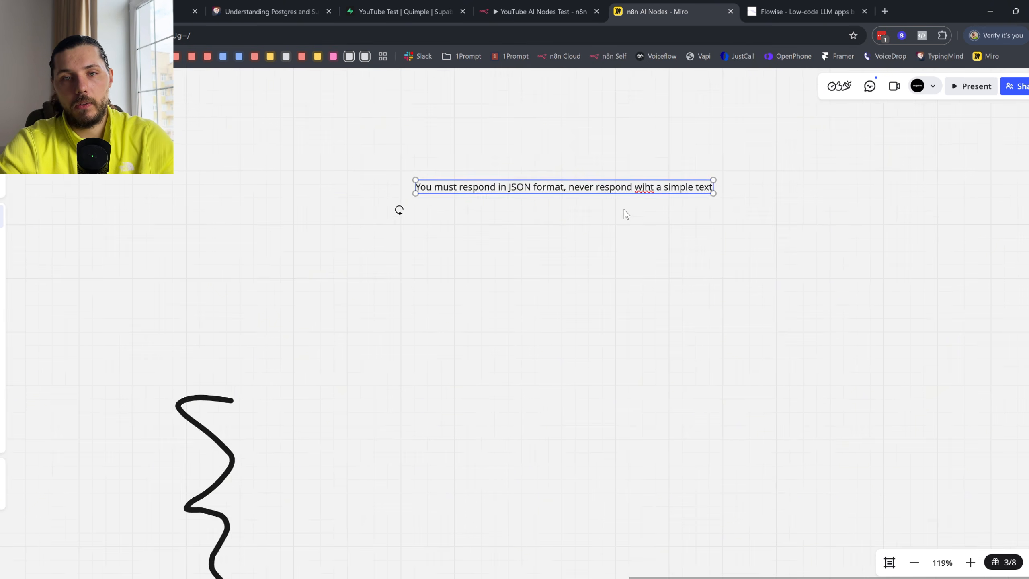
scroll(619, 201, "up", 2)
triple_click(484, 182)
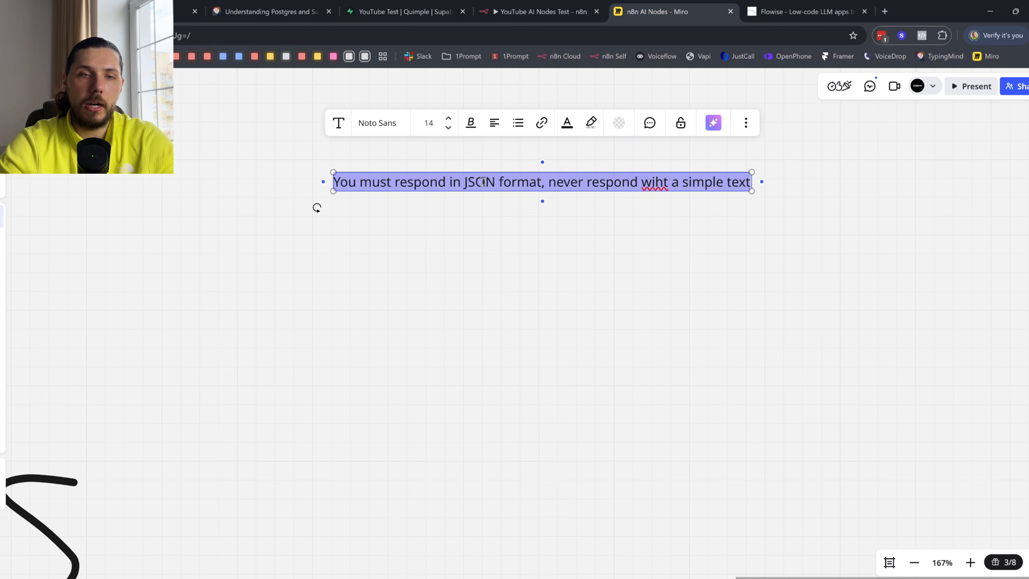
key("BackSpace")
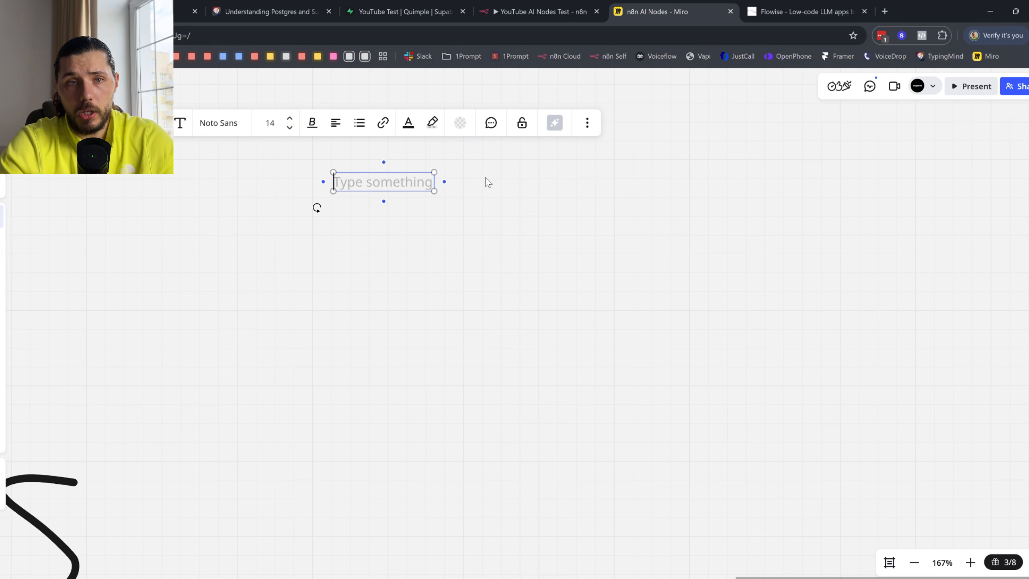
key("Escape")
- Switch back to the n8n workflow, give the third message the Assistant role and enter "I always output in JSON format" as its prompt
left_click(522, 4)
left_click(498, 342)
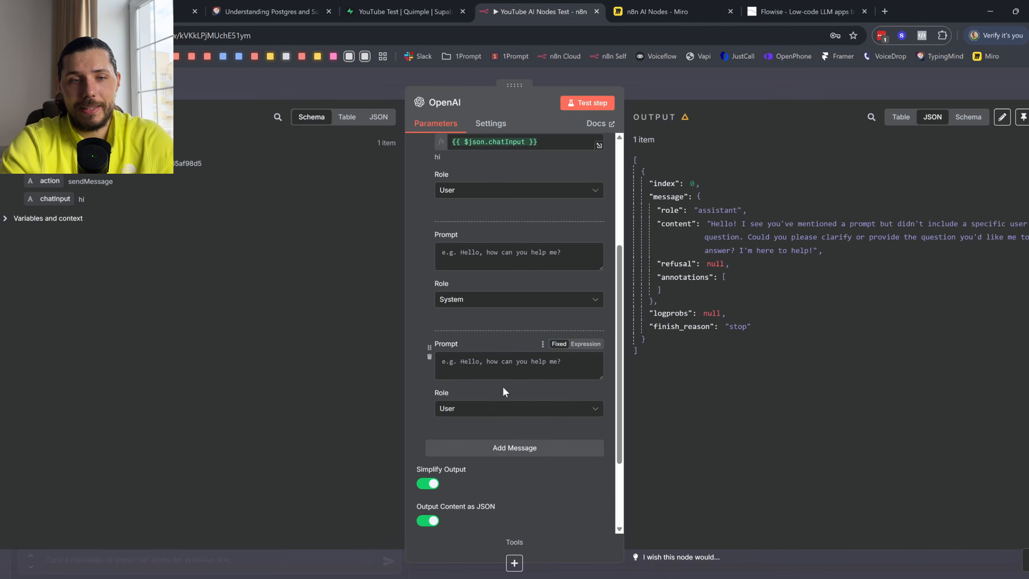
left_click(482, 409)
left_click(494, 470)
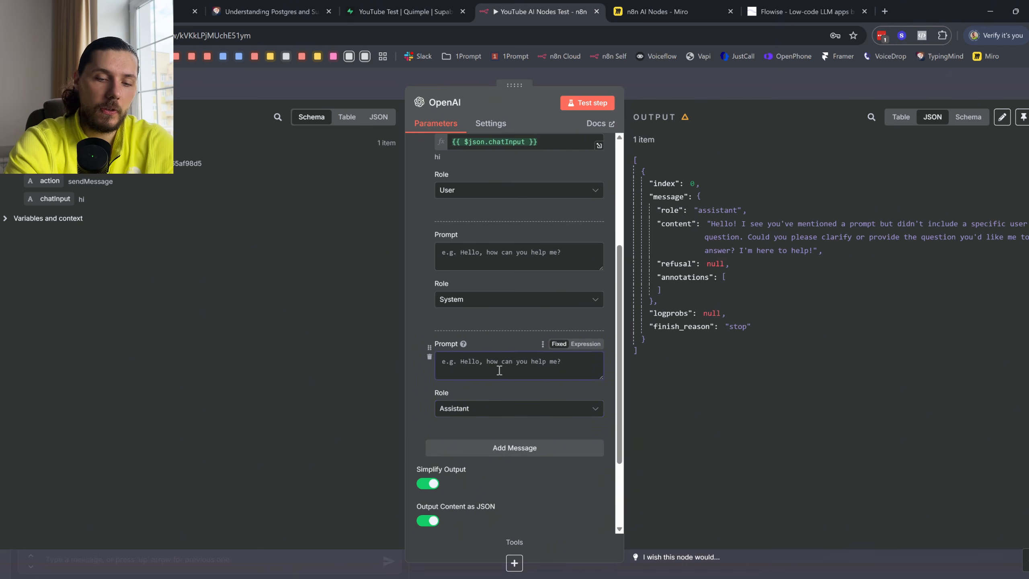
type("I ")
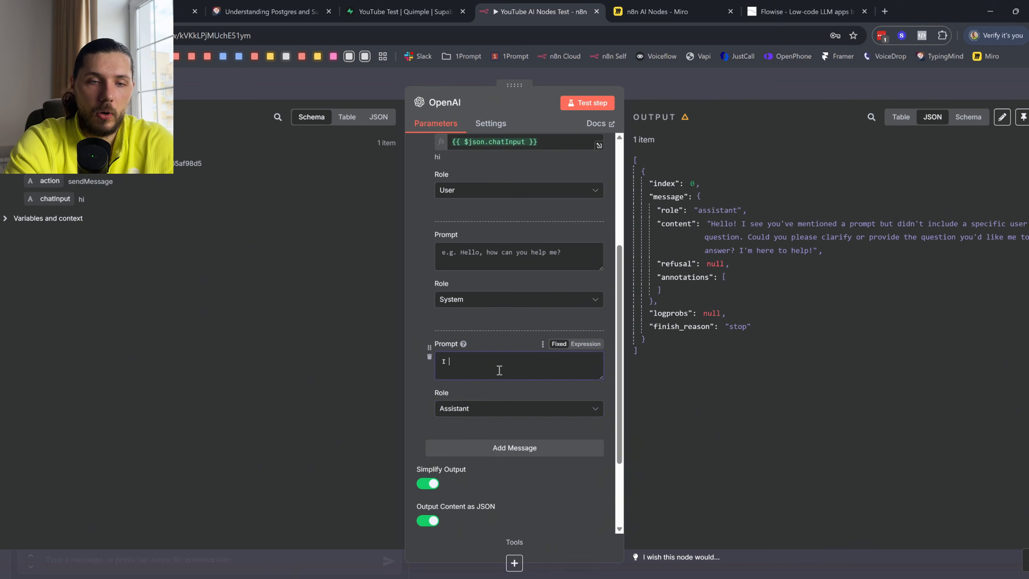
type("always output ")
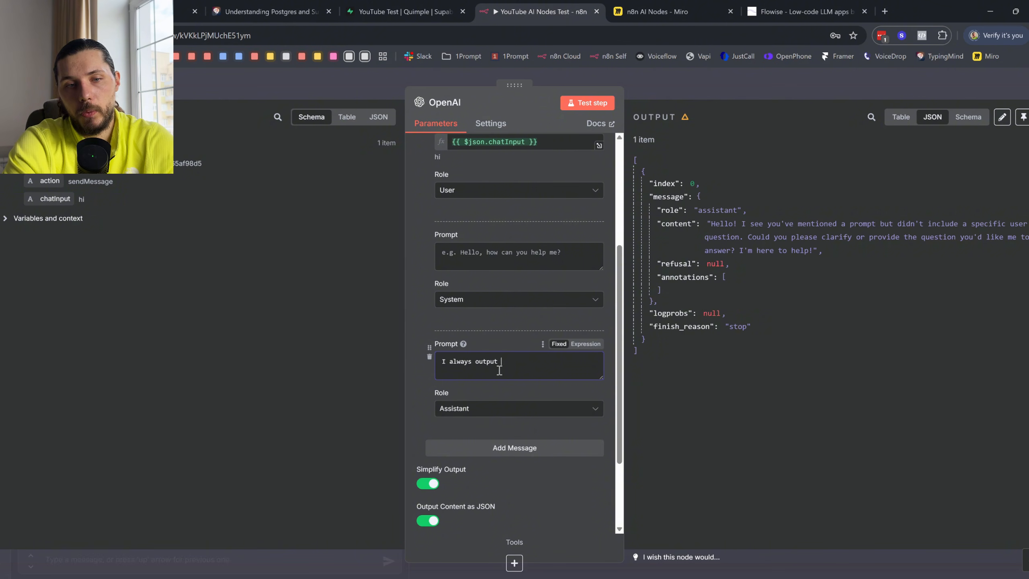
type("in JSON for")
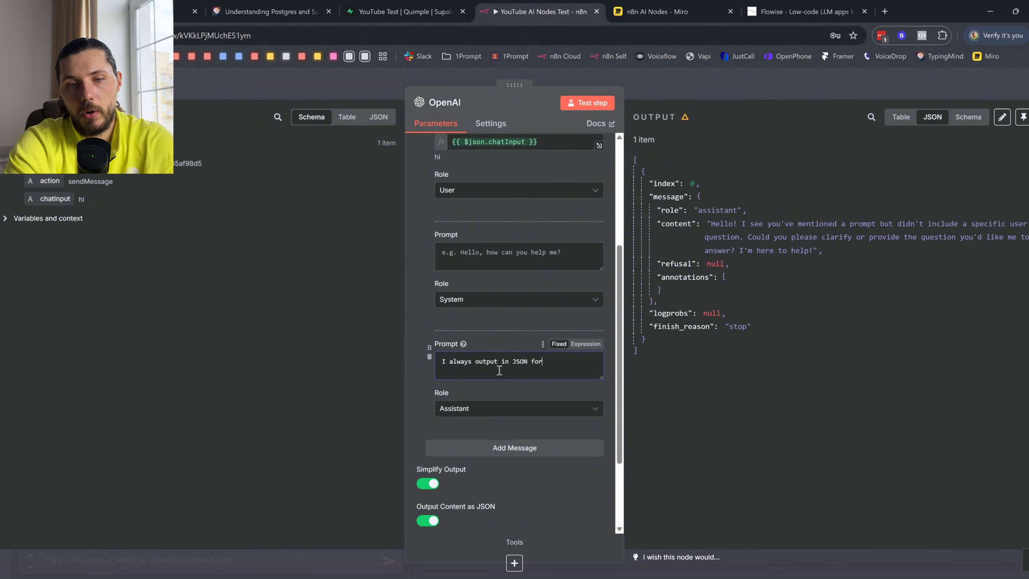
type("mat")
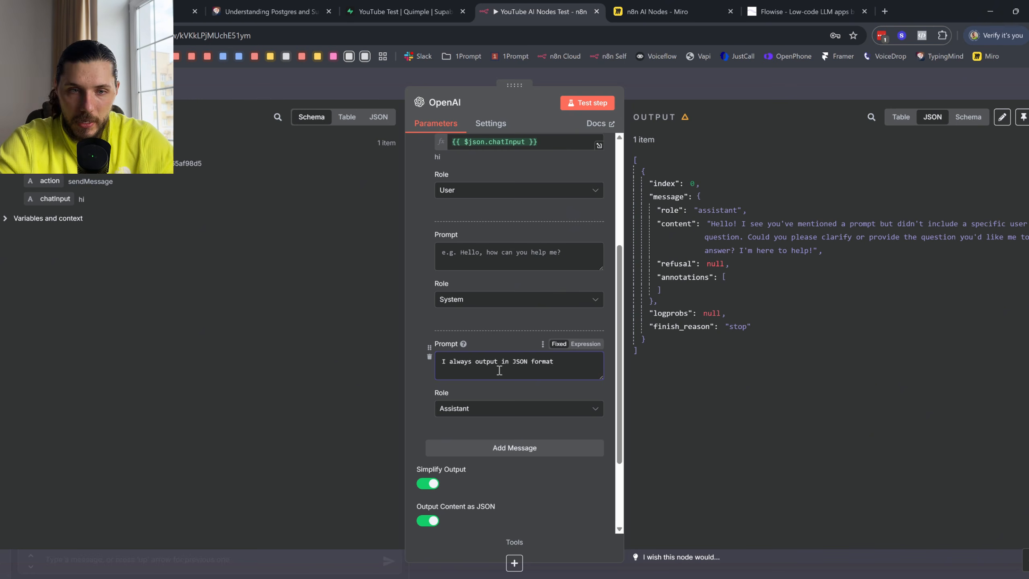
- Compare the assistant prompt and the Output Content as JSON setting with the content text in the node's last output
scroll(517, 343, "up", 5)
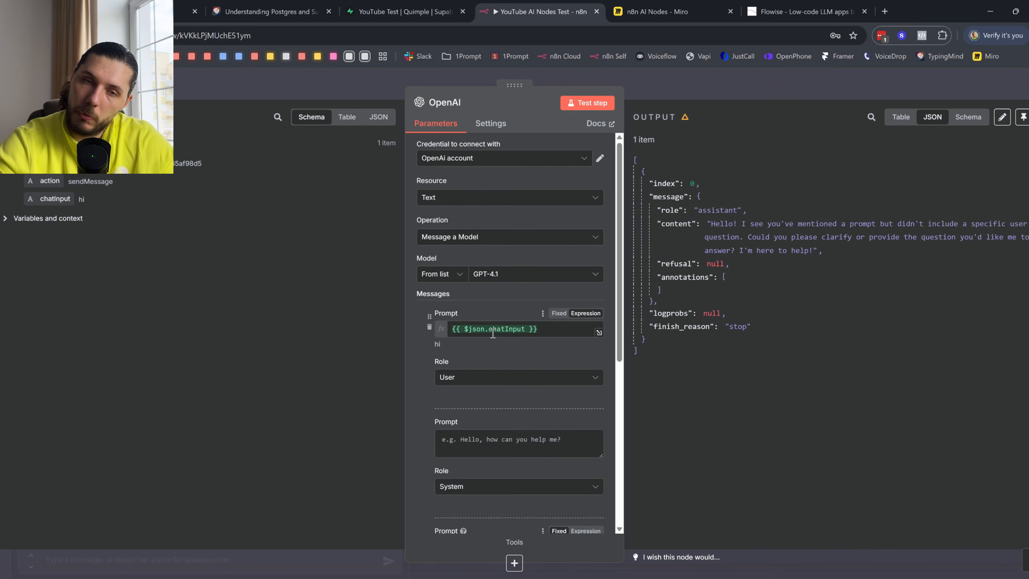
scroll(491, 334, "down", 10)
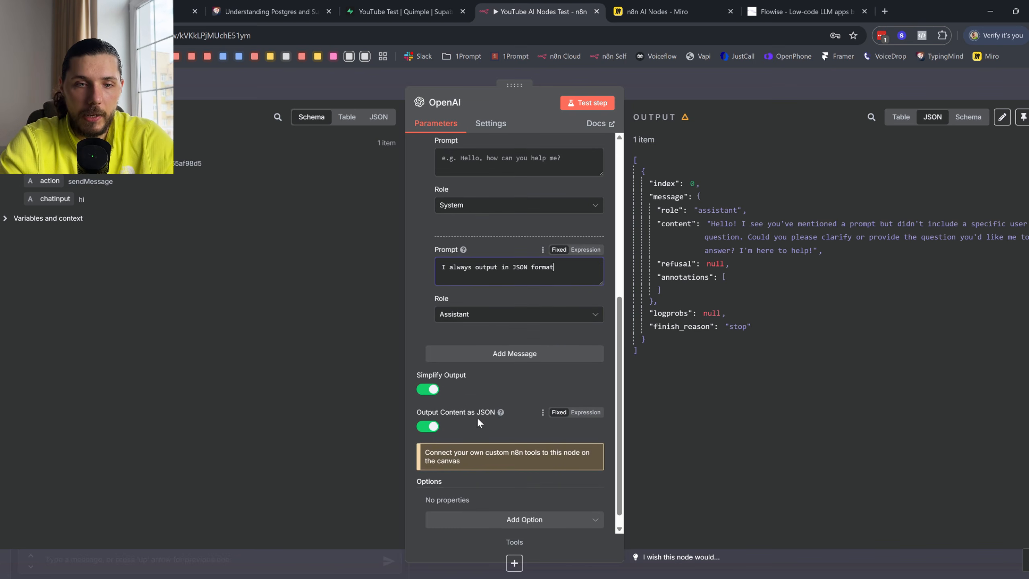
mouse_move(499, 413)
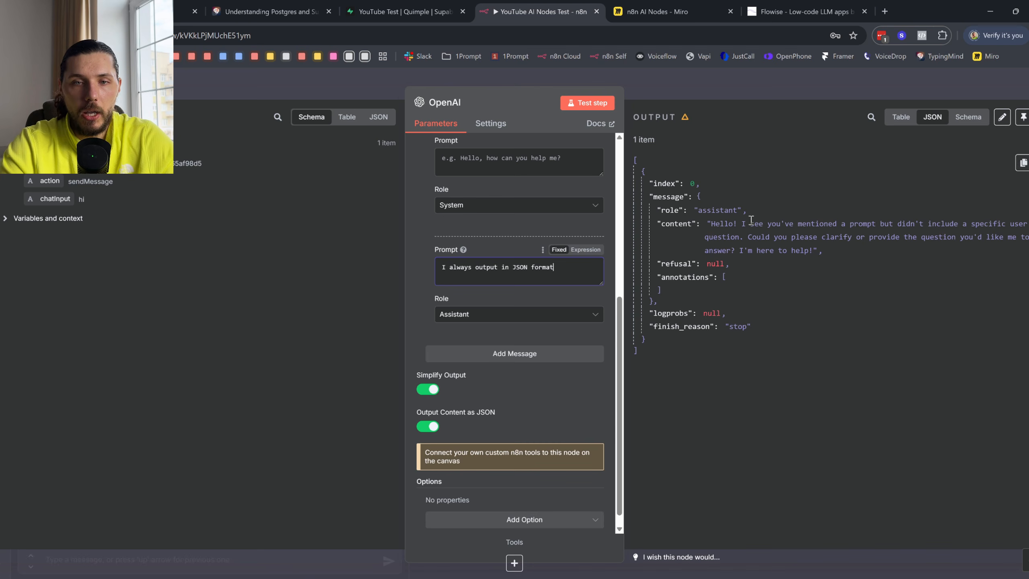
left_click_drag(711, 224, 816, 252)
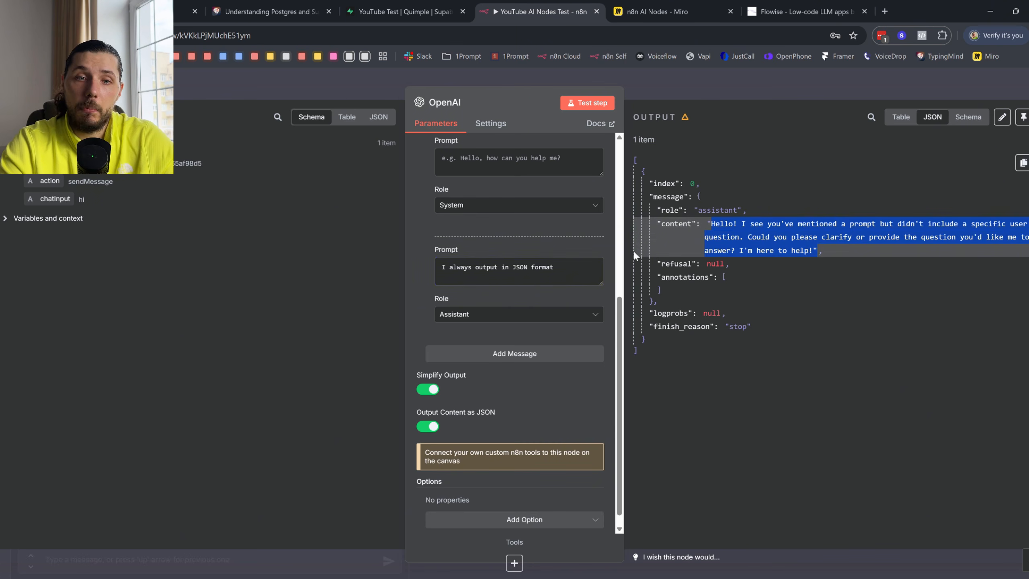
left_click_drag(569, 271, 443, 261)
left_click(525, 266)
left_click_drag(562, 266, 443, 268)
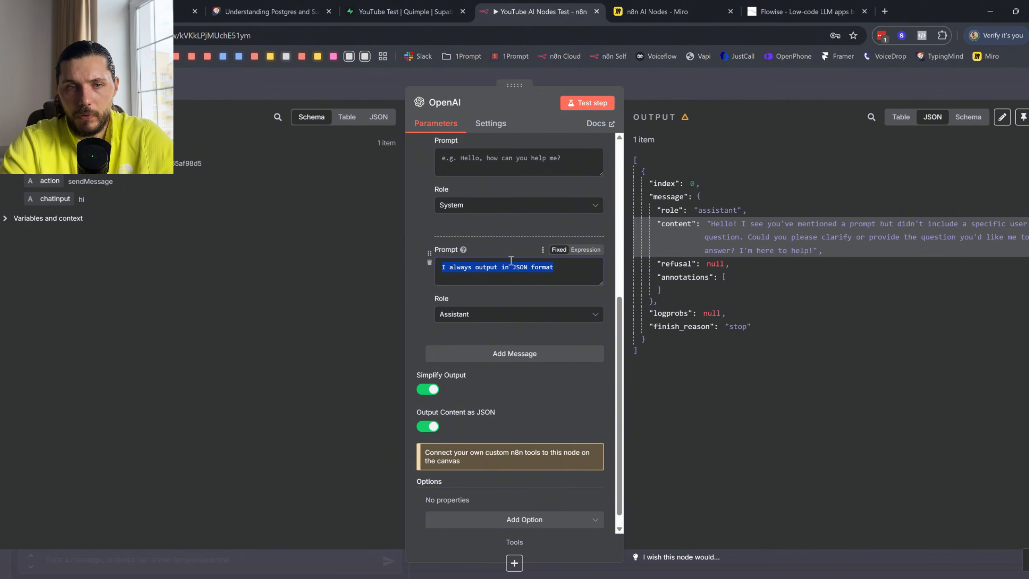
scroll(512, 261, "up", 3)
left_click(494, 286)
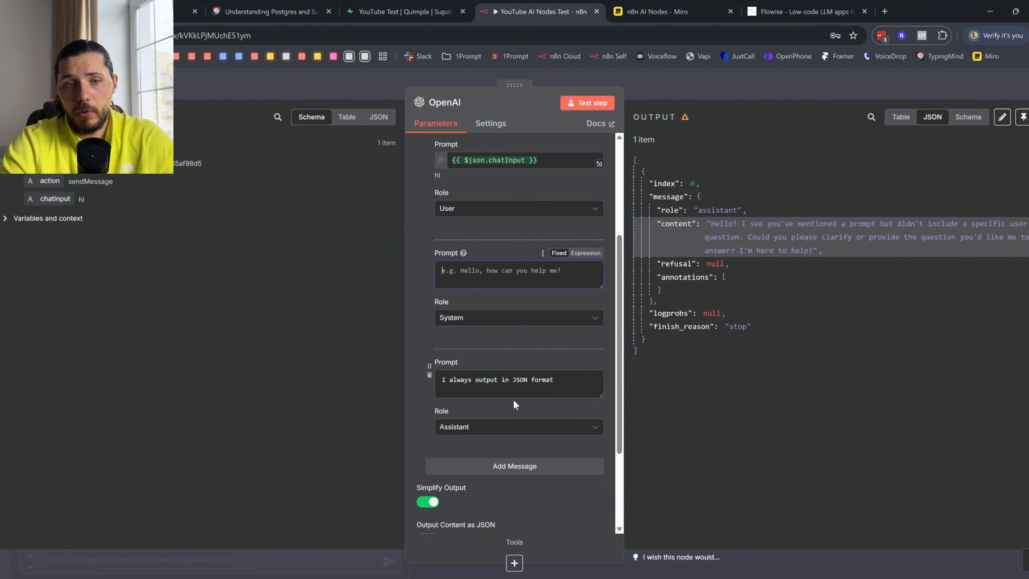
left_click_drag(566, 388, 439, 367)
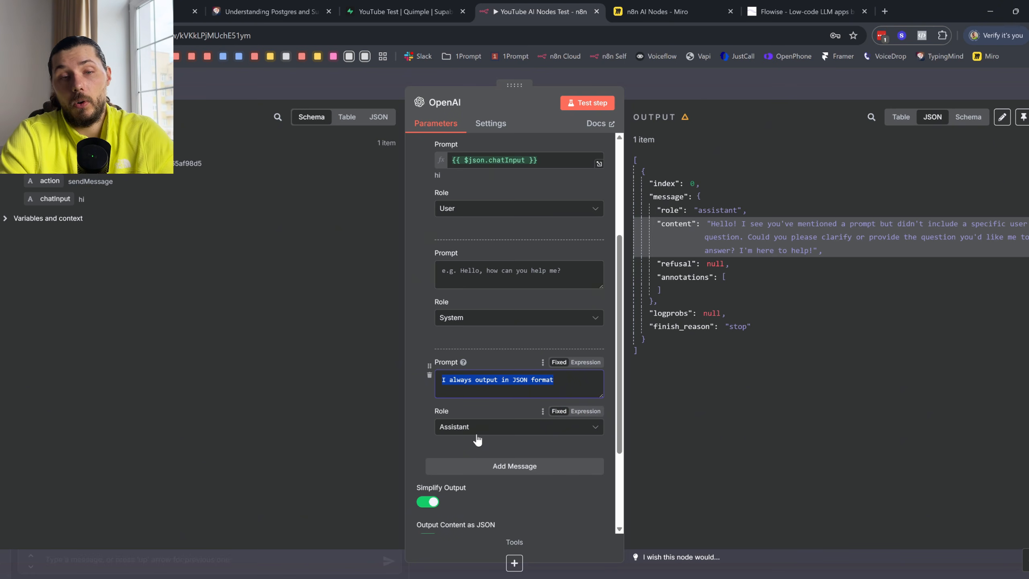
scroll(473, 437, "down", 3)
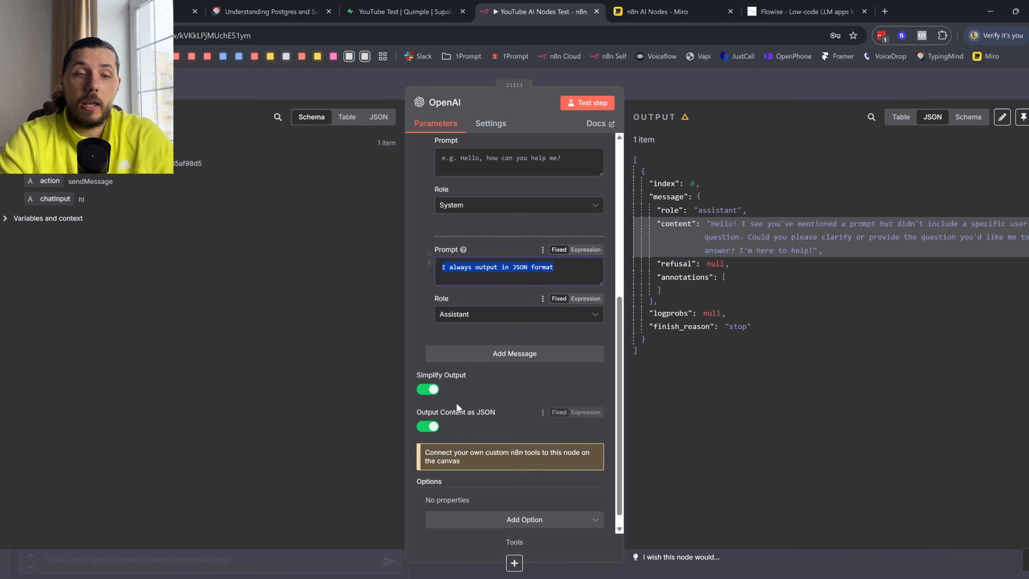
scroll(447, 427, "down", 1)
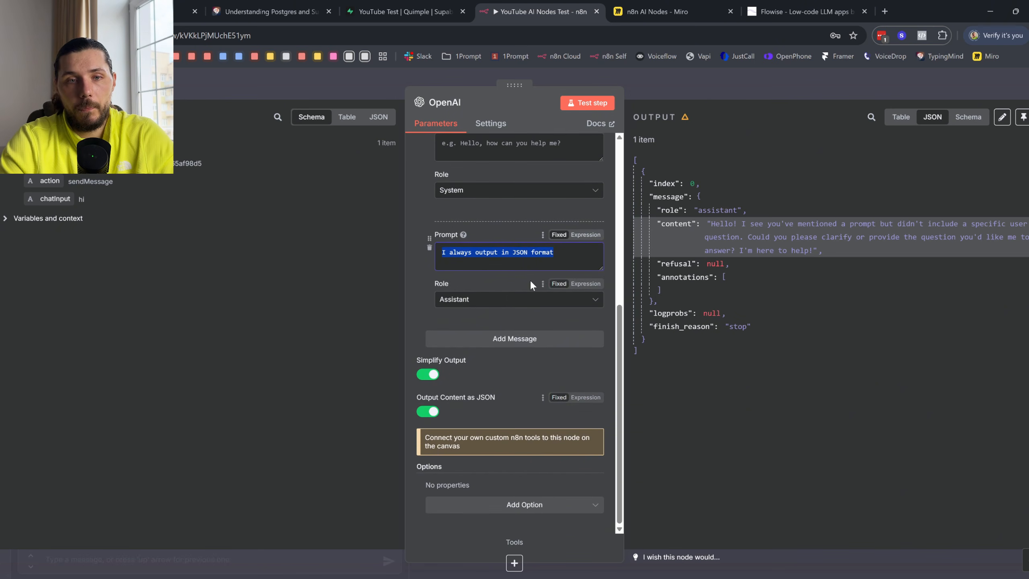
- Review the additional options available for the OpenAI node
left_click(525, 505)
left_click(409, 490)
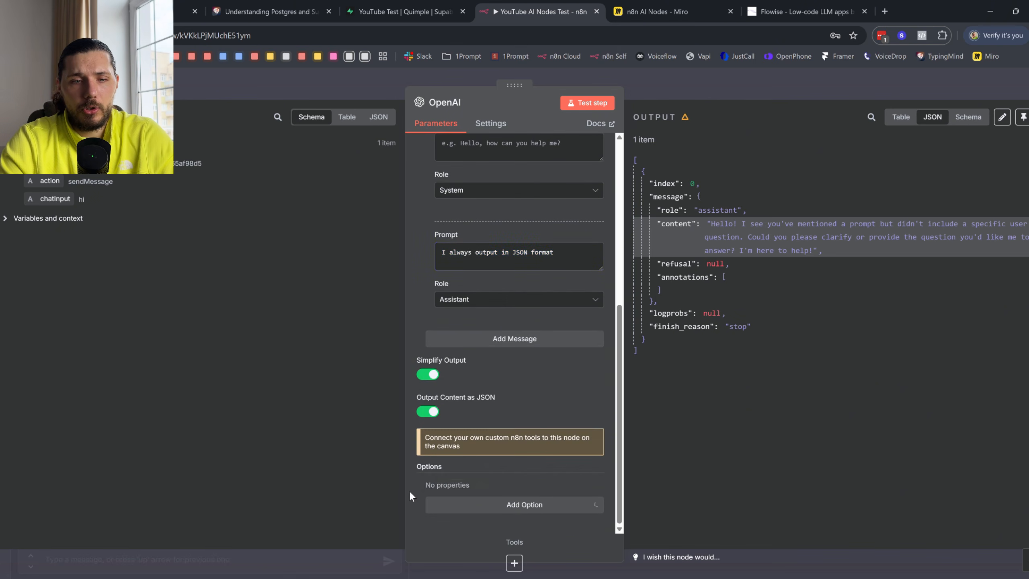
left_click(488, 511)
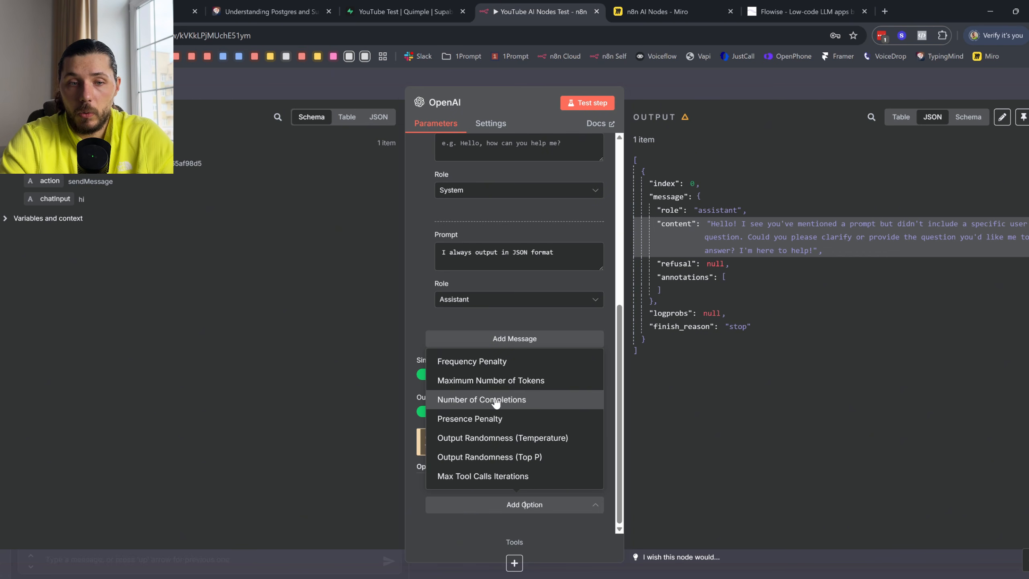
left_click(416, 476)
scroll(425, 466, "up", 5)
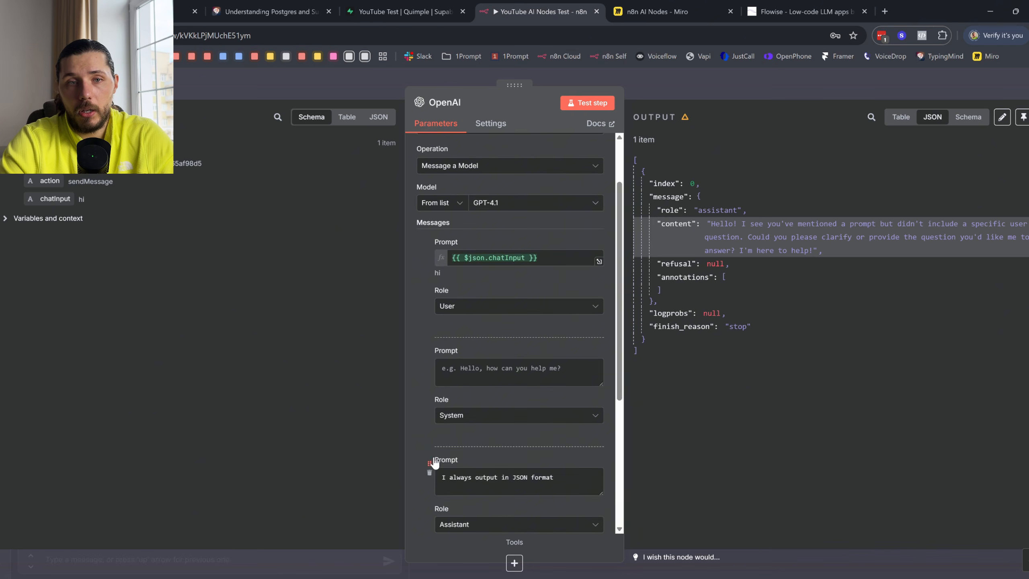
scroll(446, 462, "down", 5)
- Add the Output Randomness (Temperature) option to the OpenAI node and set it to 0.1
left_click(512, 510)
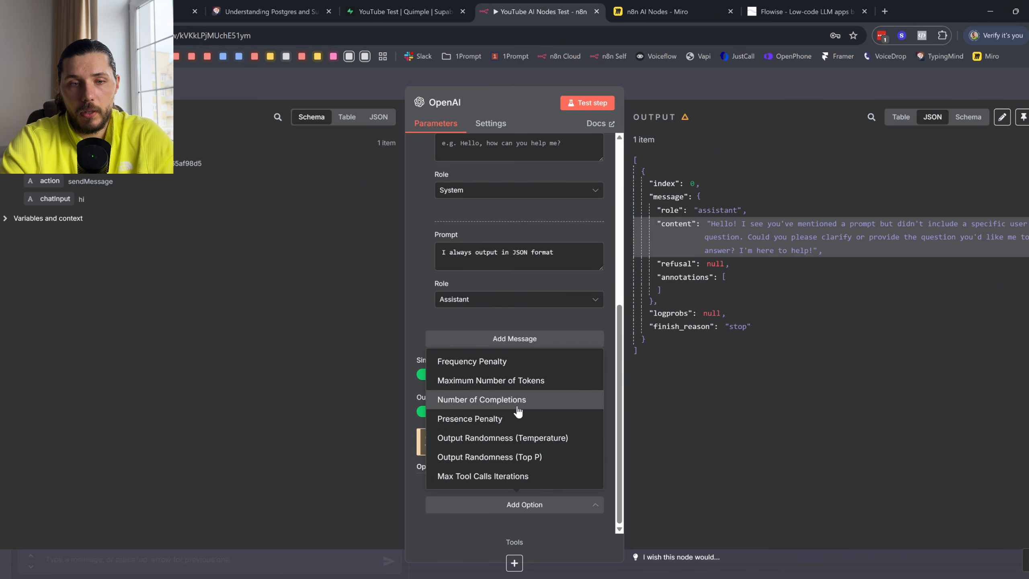
left_click(510, 437)
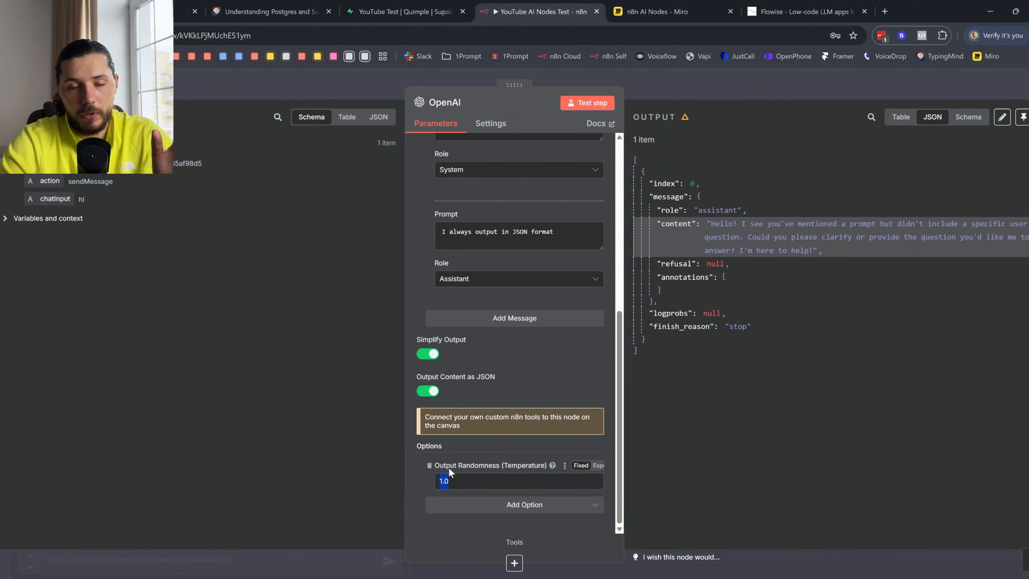
double_click(444, 480)
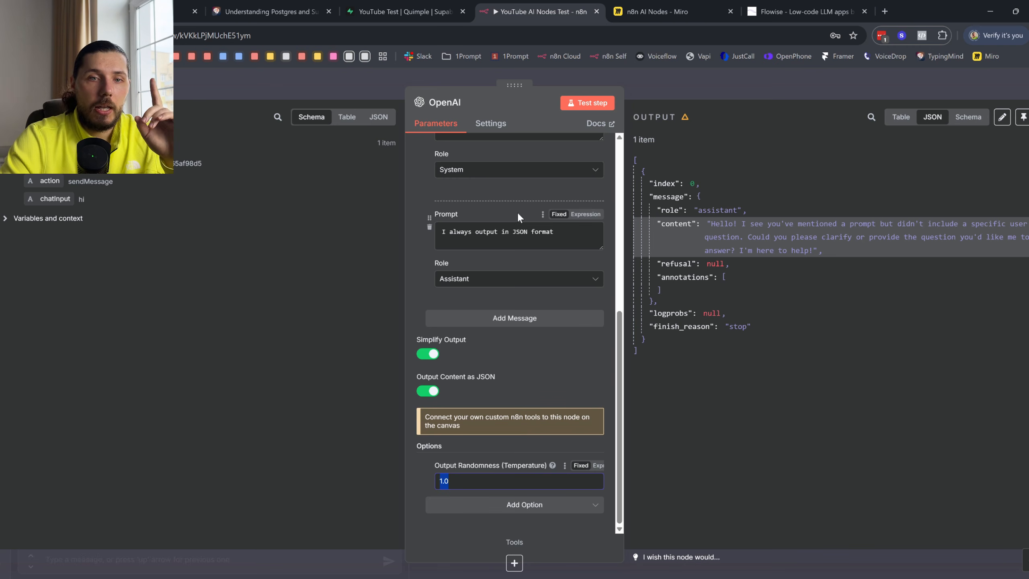
left_click_drag(530, 231, 509, 232)
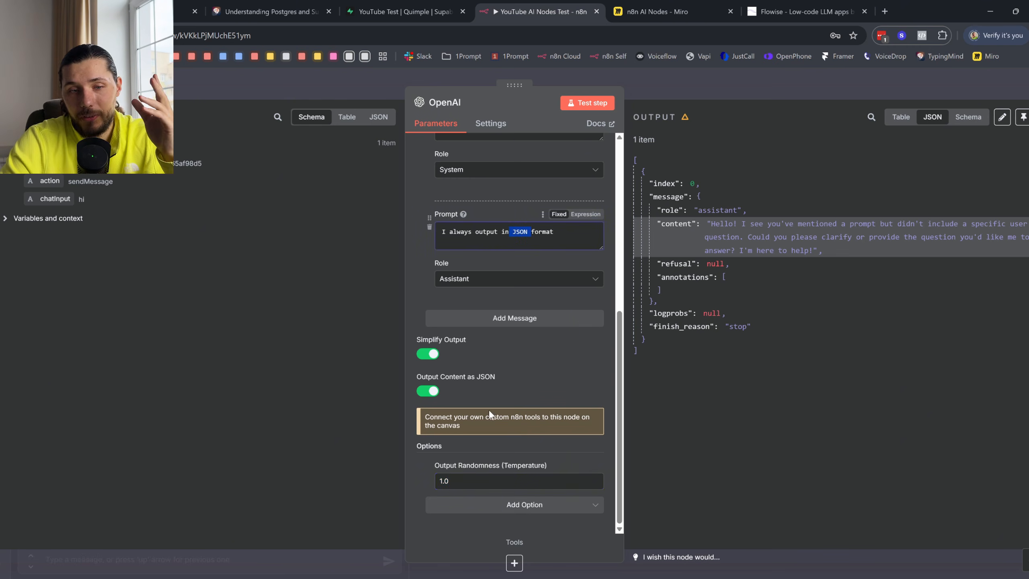
double_click(459, 480)
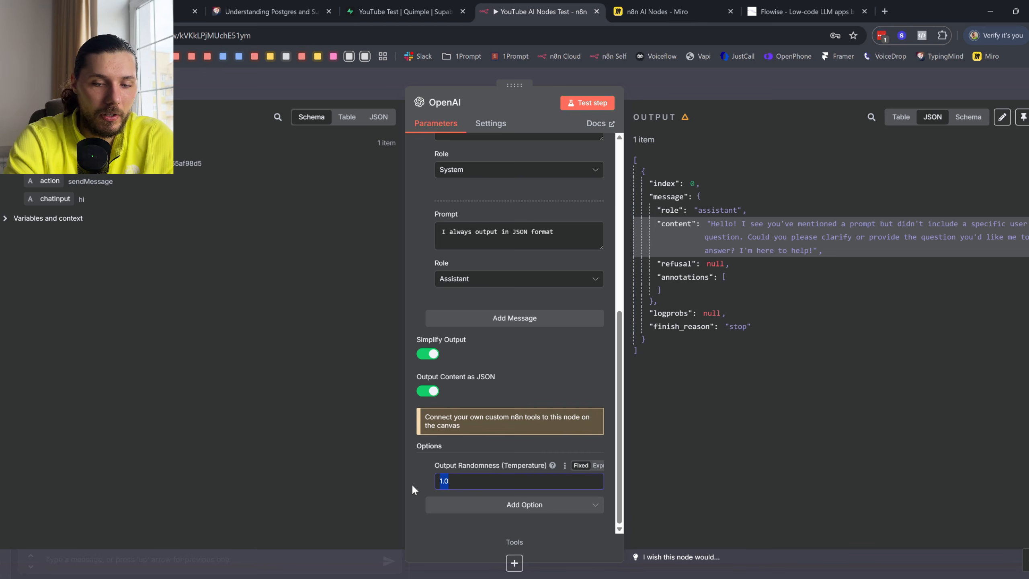
type("0.1")
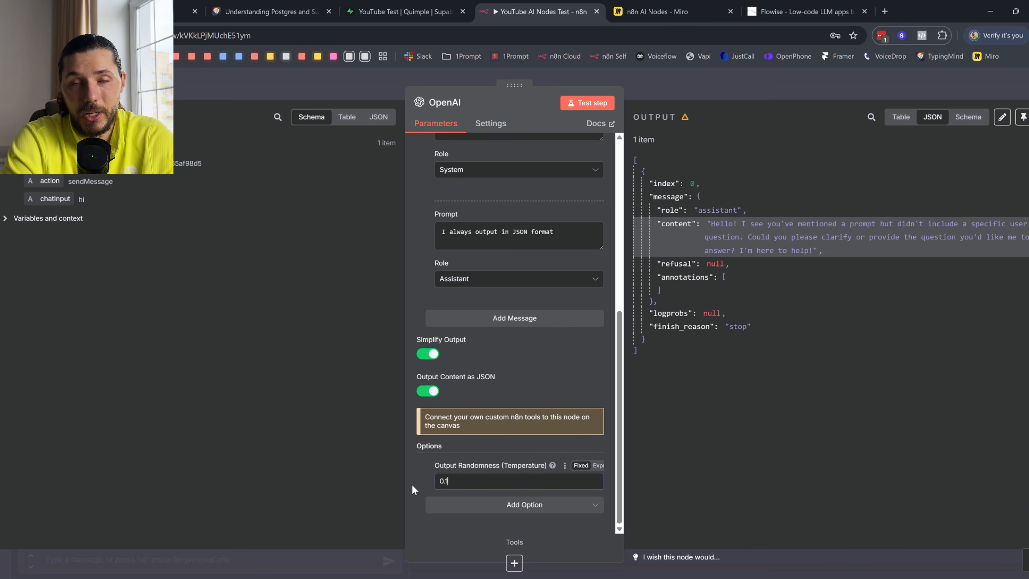
type("4")
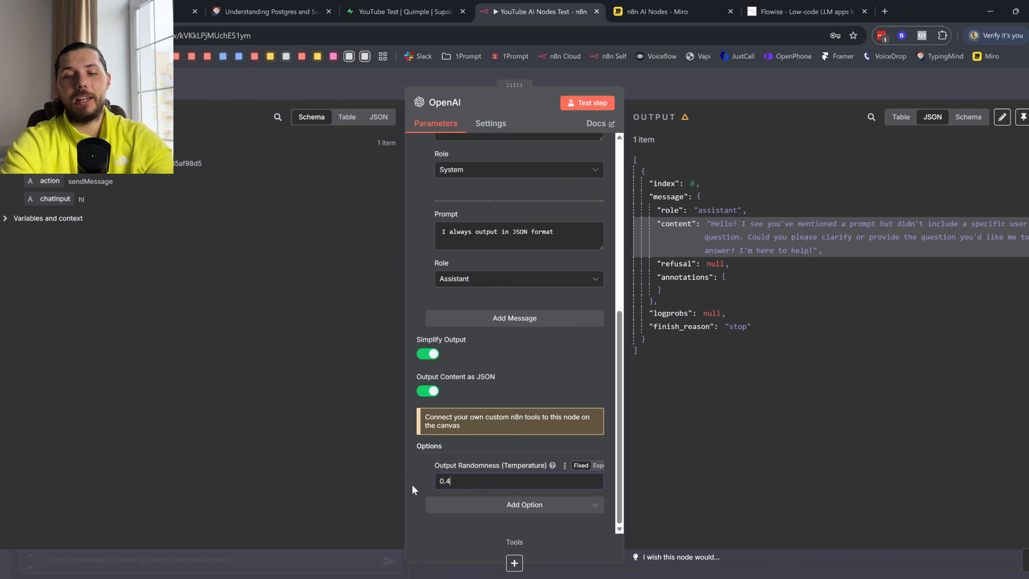
key("BackSpace")
type("2")
- Review the node's model, messages, JSON output and temperature settings, and close the node
scroll(500, 259, "up", 4)
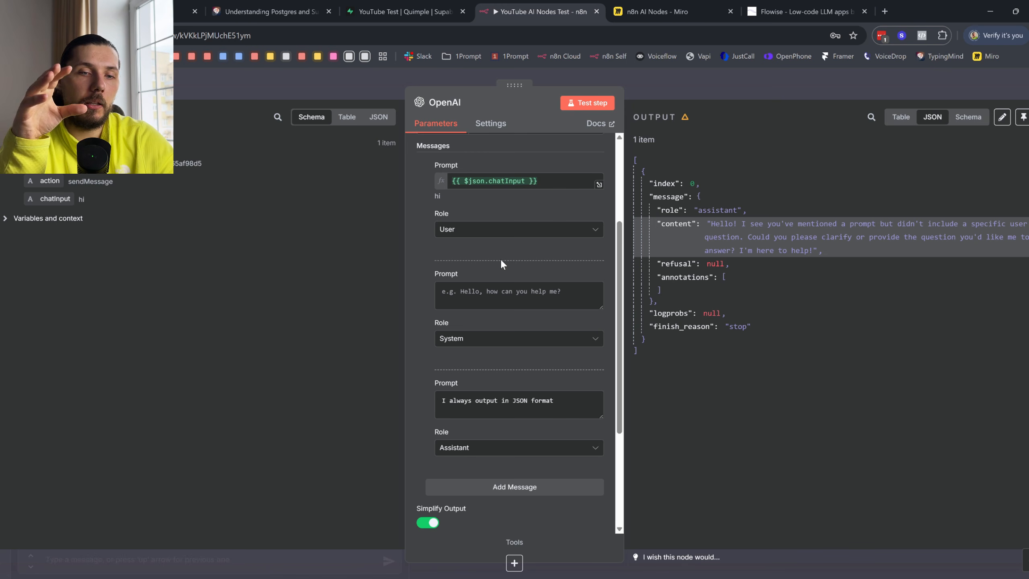
scroll(501, 261, "down", 4)
scroll(501, 261, "up", 7)
scroll(501, 259, "up", 1)
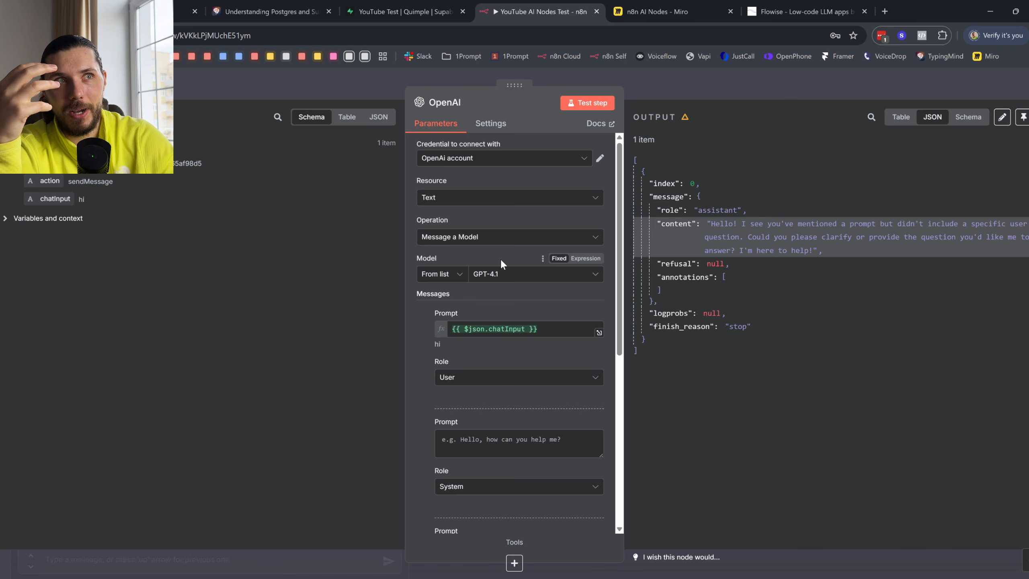
scroll(501, 263, "down", 5)
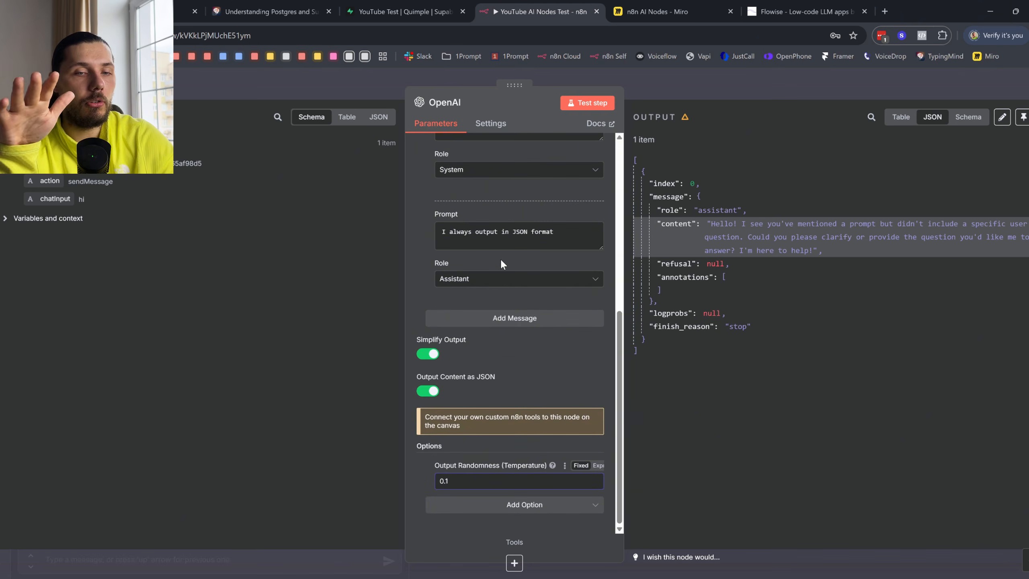
key("Escape")
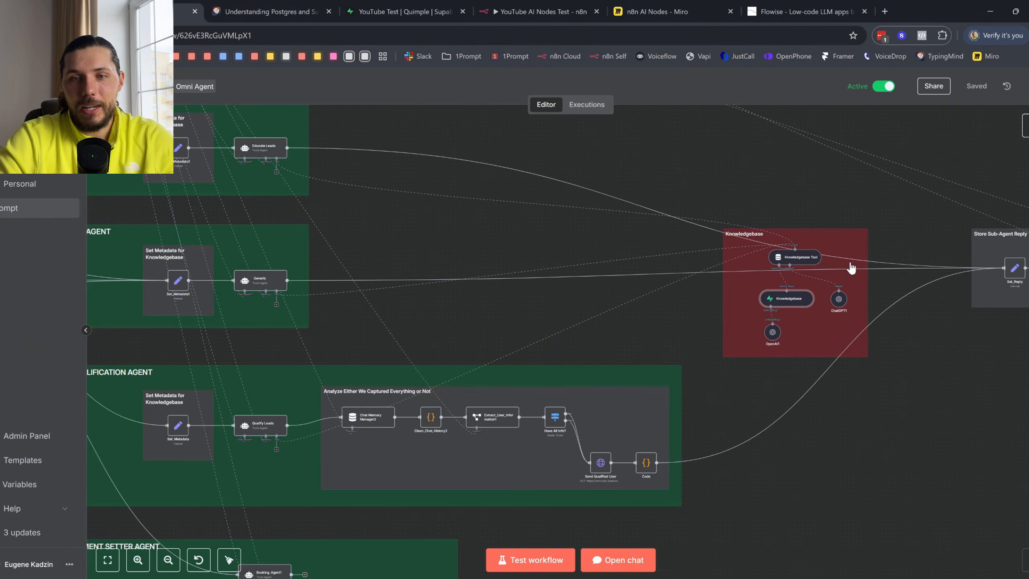
- In the Omni Agent workflow, find the Reply Post Processing and Sending group and open its Split Reply to JSON node
scroll(843, 278, "down", 3, "ctrl")
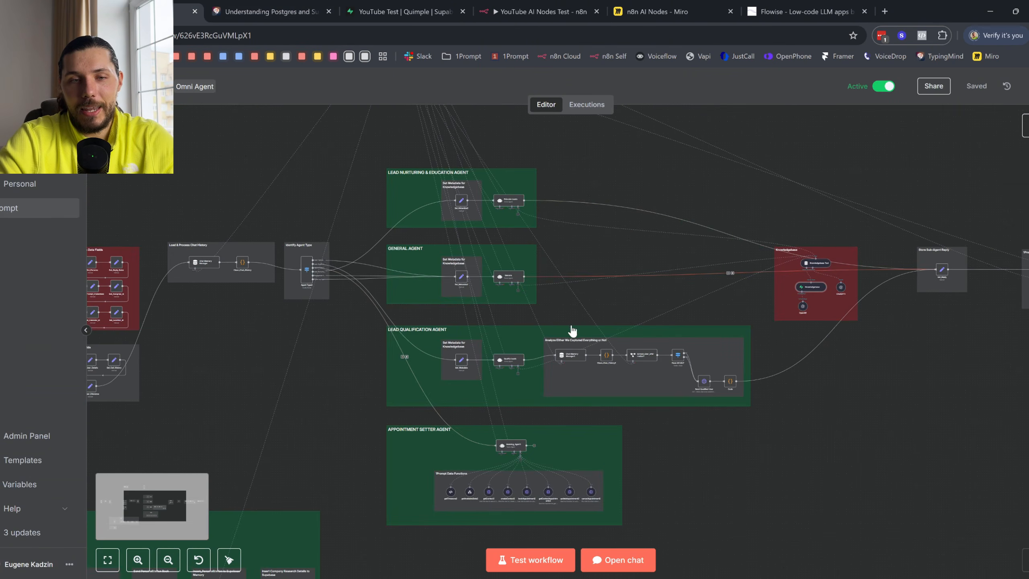
scroll(572, 331, "right", 10)
scroll(819, 247, "up", 5, "ctrl")
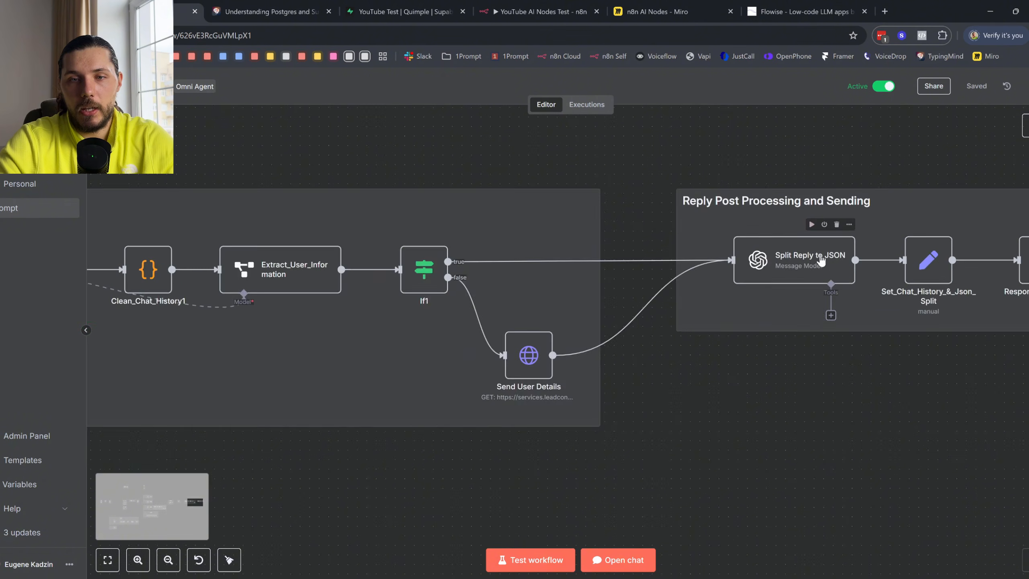
scroll(821, 260, "up", 2, "ctrl")
scroll(821, 261, "right", 10)
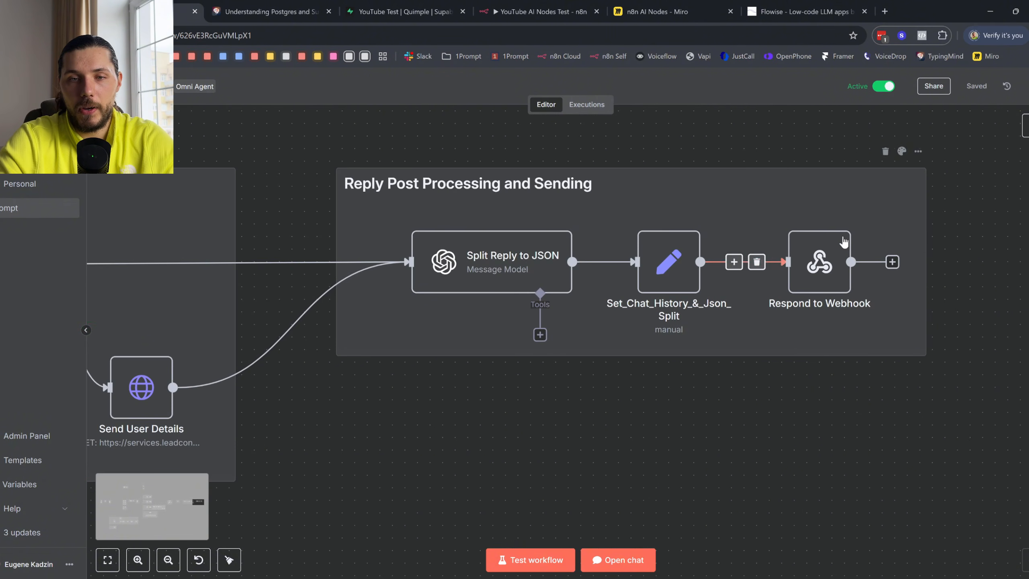
double_click(517, 264)
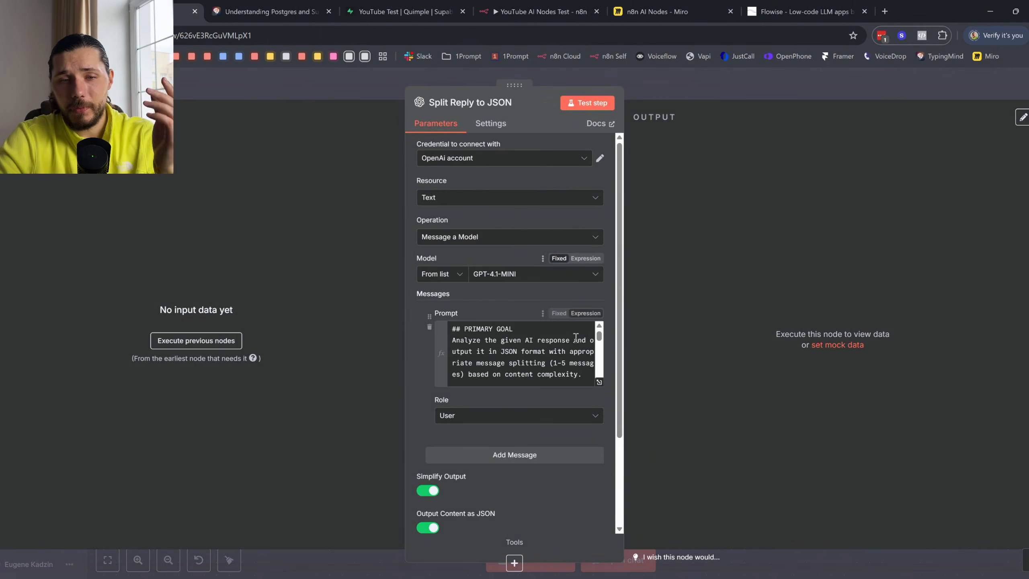
- Examine the full Split Reply to JSON prompt in the expanded editor, including its example message formats and the Set_Reply expression, and close the editor
left_click(600, 381)
scroll(434, 300, "down", 6)
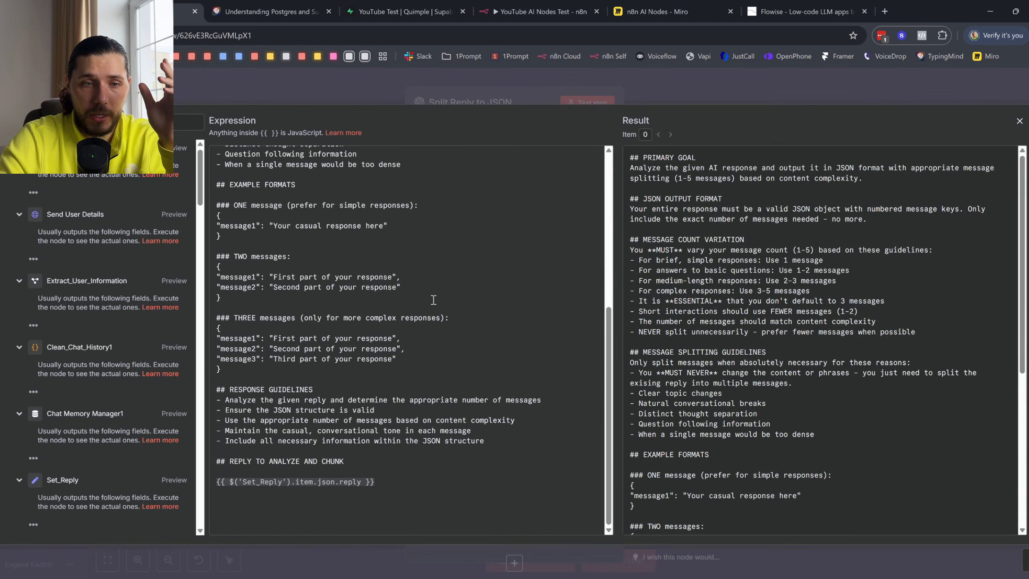
left_click_drag(384, 485, 232, 467)
left_click(266, 240)
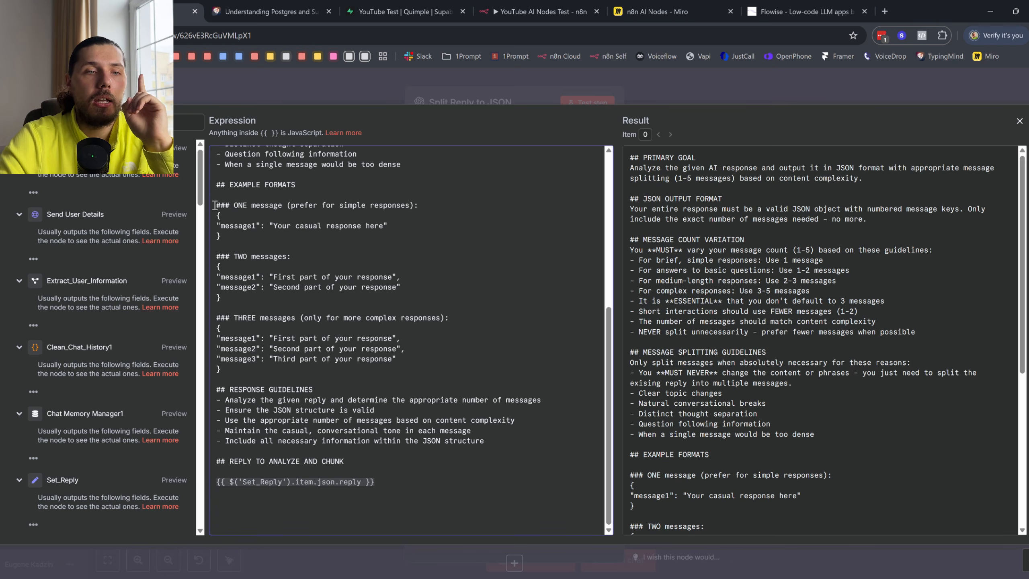
mouse_move(218, 216)
left_mouse_down()
mouse_move(235, 250)
mouse_move(218, 216)
left_mouse_up()
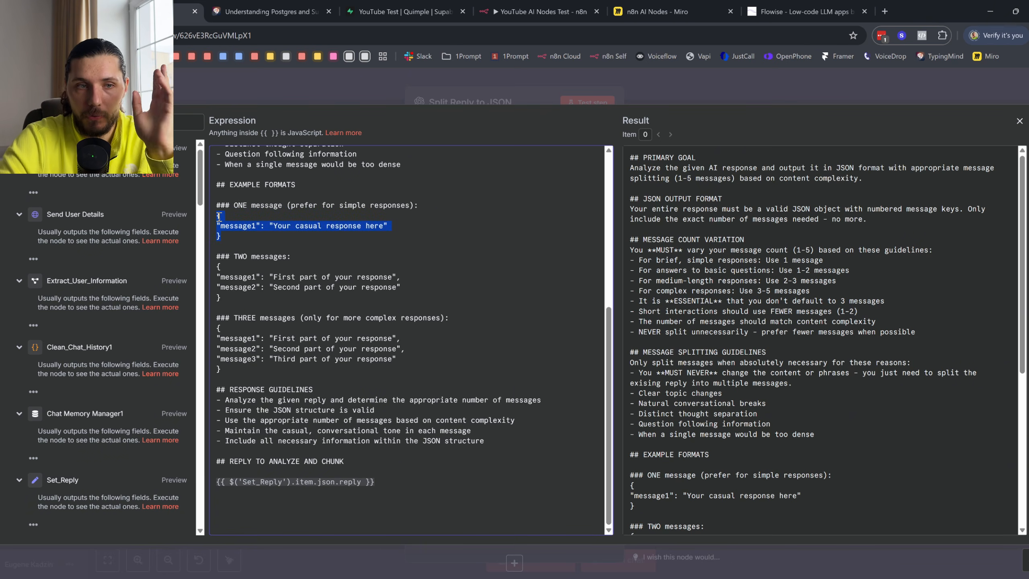
left_click_drag(234, 279, 242, 280)
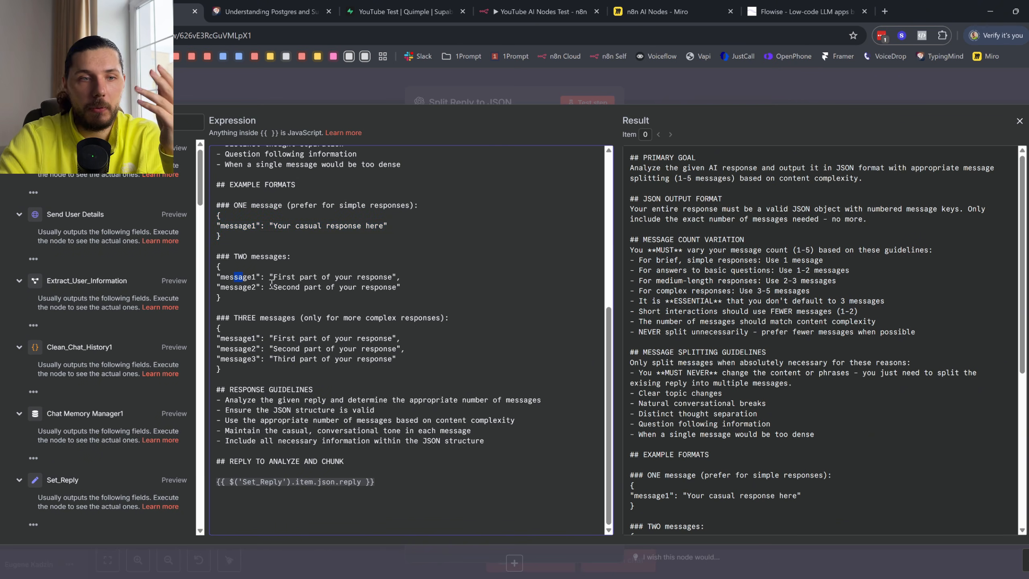
left_click_drag(326, 277, 301, 277)
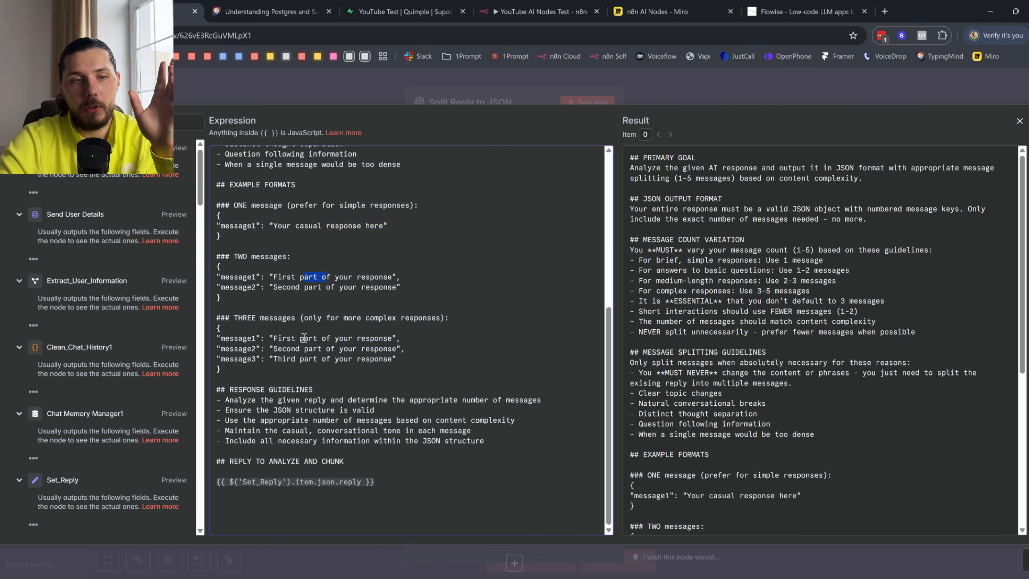
left_click_drag(257, 473, 393, 479)
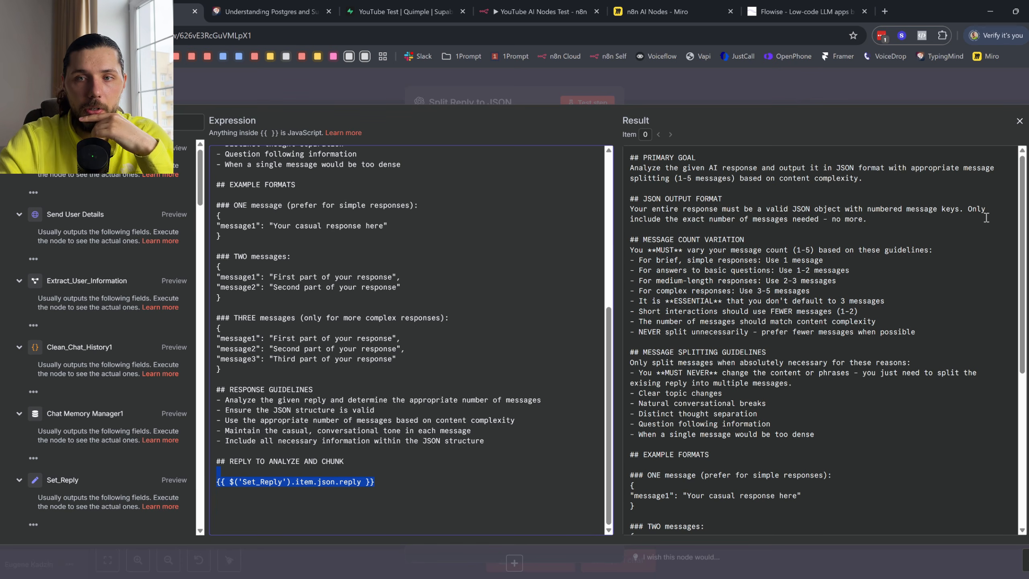
left_click(1020, 121)
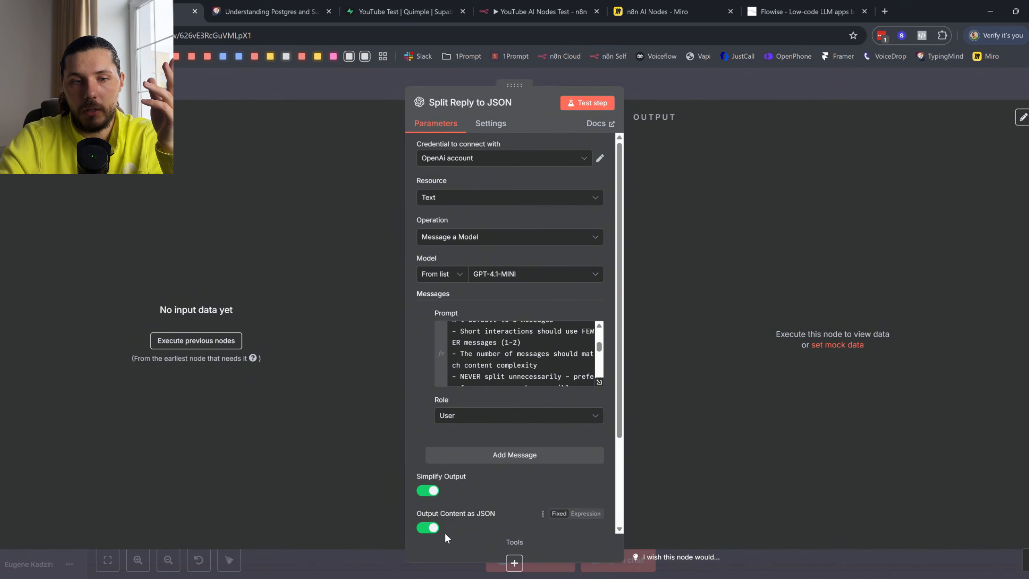
- Review the node's Output Content as JSON setting and the reply reference at the prompt's end, and close the Split Reply to JSON node
scroll(442, 525, "down", 3)
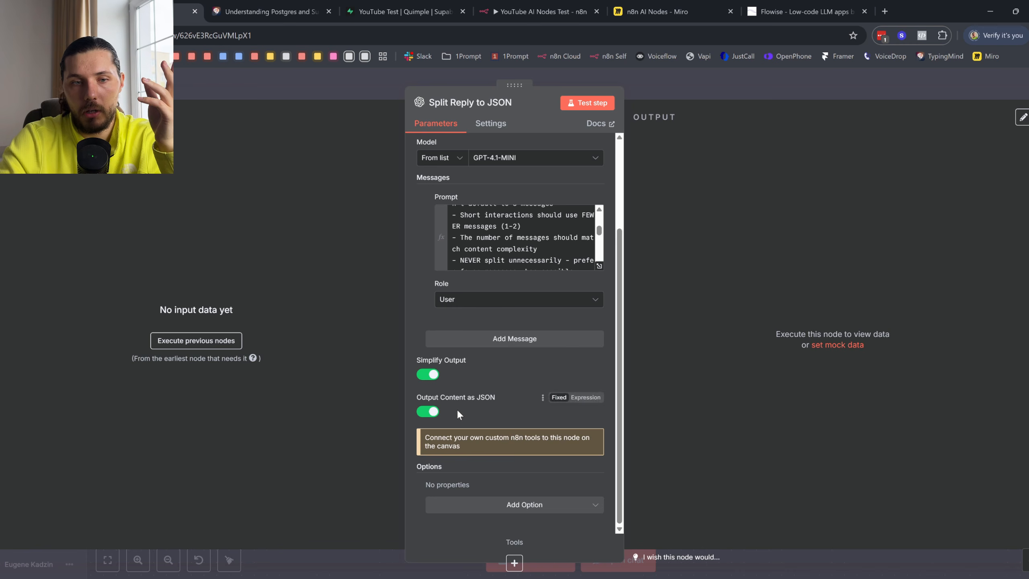
scroll(514, 229, "up", 5)
scroll(515, 229, "up", 3)
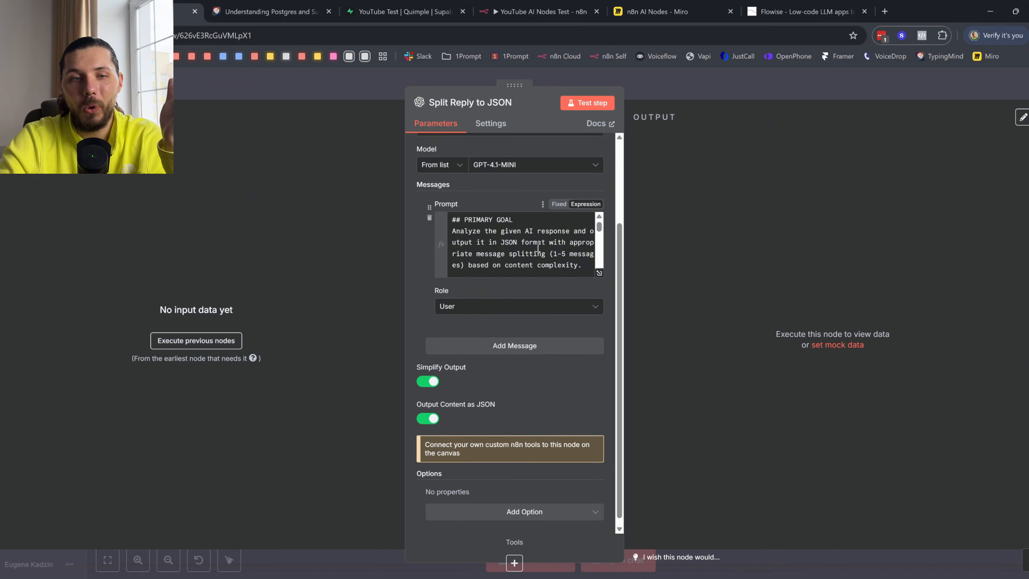
scroll(448, 355, "down", 5)
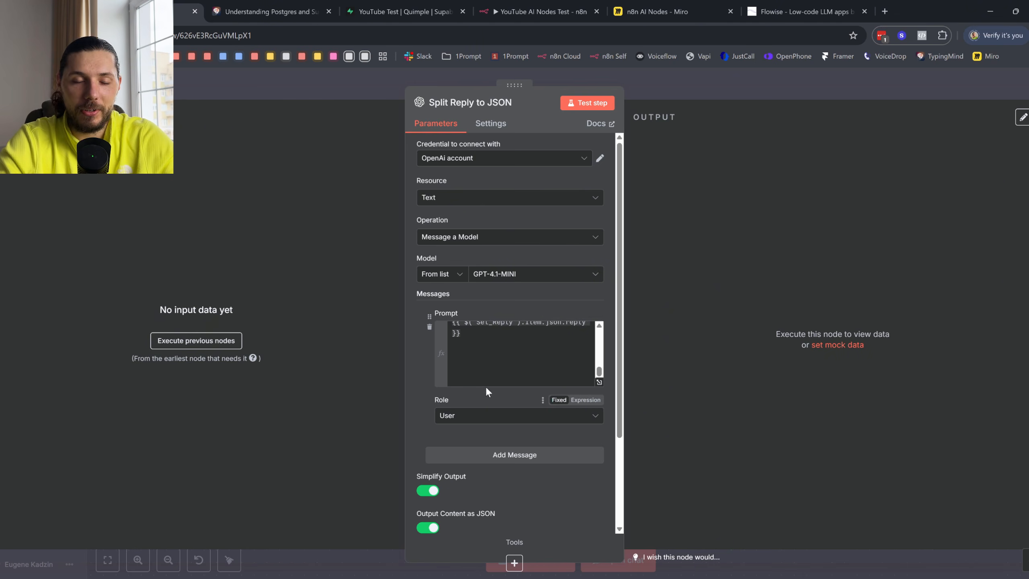
left_click(473, 376)
scroll(472, 377, "down", 2)
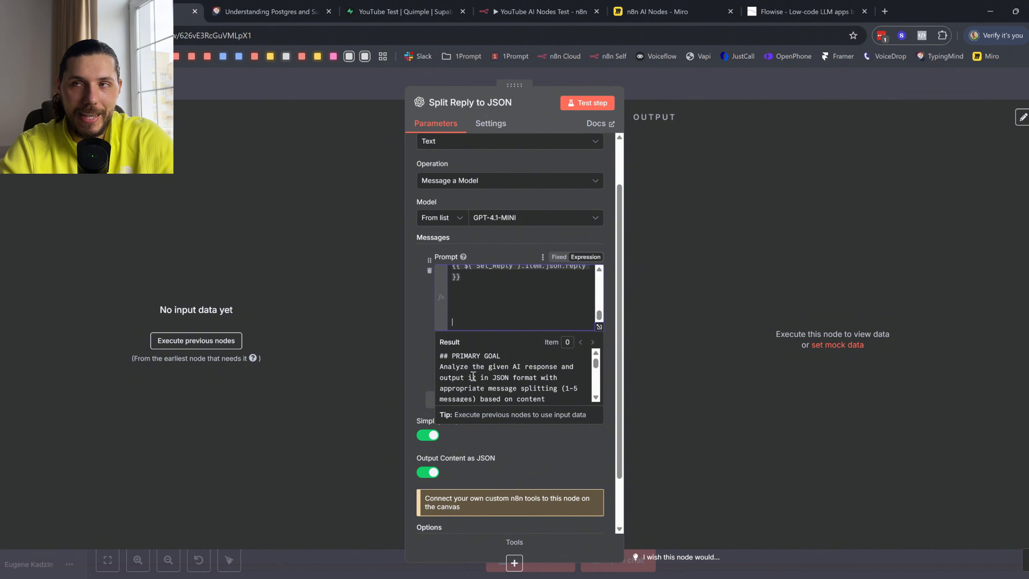
scroll(472, 376, "down", 1)
scroll(472, 376, "down", 1)
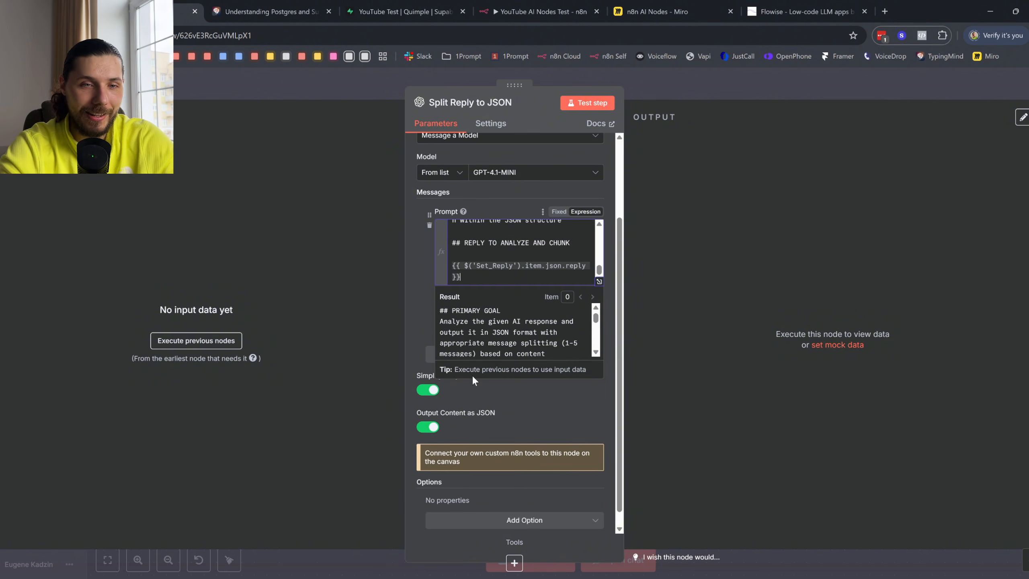
left_click_drag(461, 277, 443, 269)
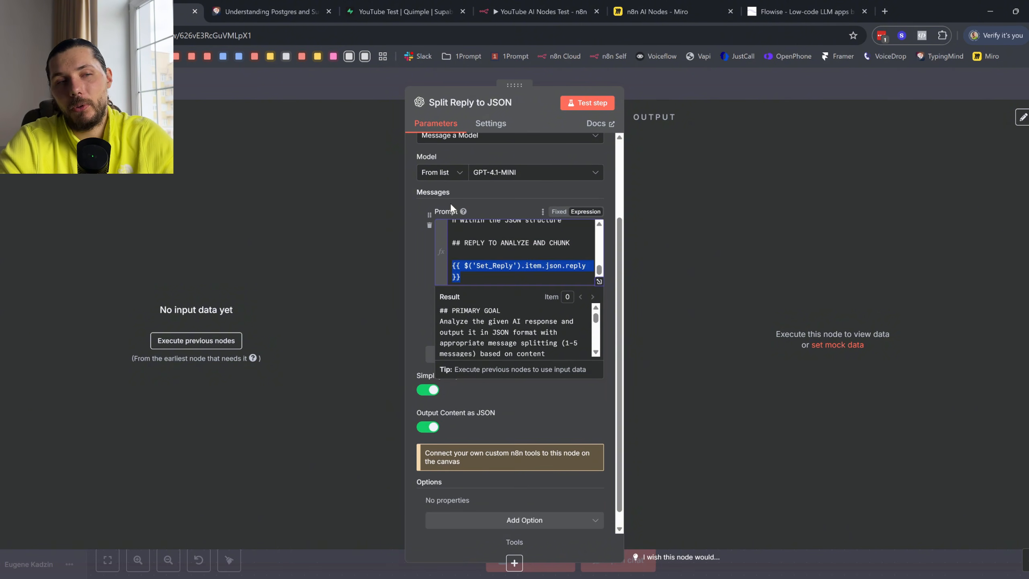
left_click(393, 93)
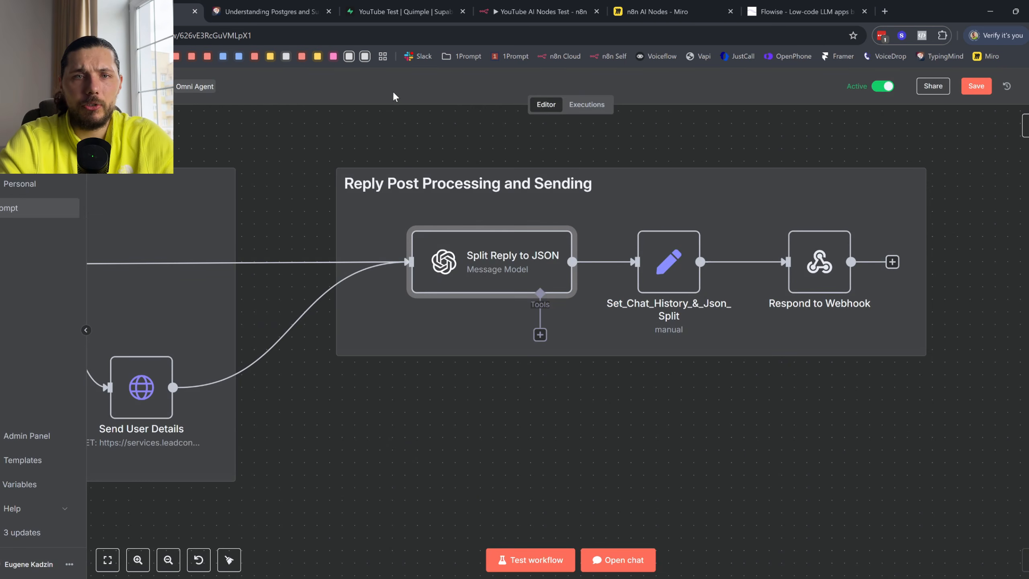
- Return to the YouTube AI Nodes Test workflow, hide the chat, and look through the tools that can be attached to the OpenAI node
left_click(539, 12)
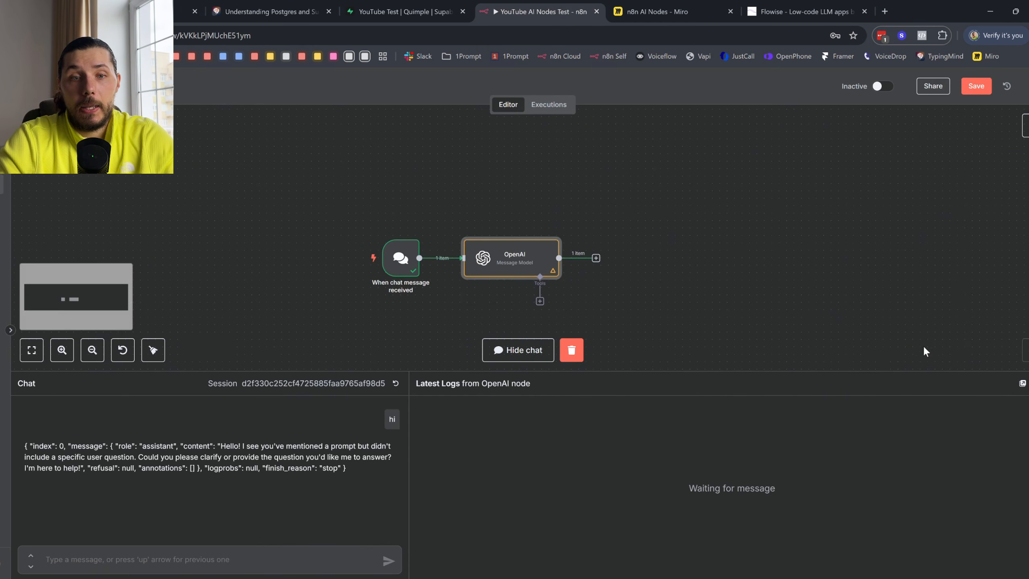
left_click(518, 350)
scroll(561, 292, "up", 1)
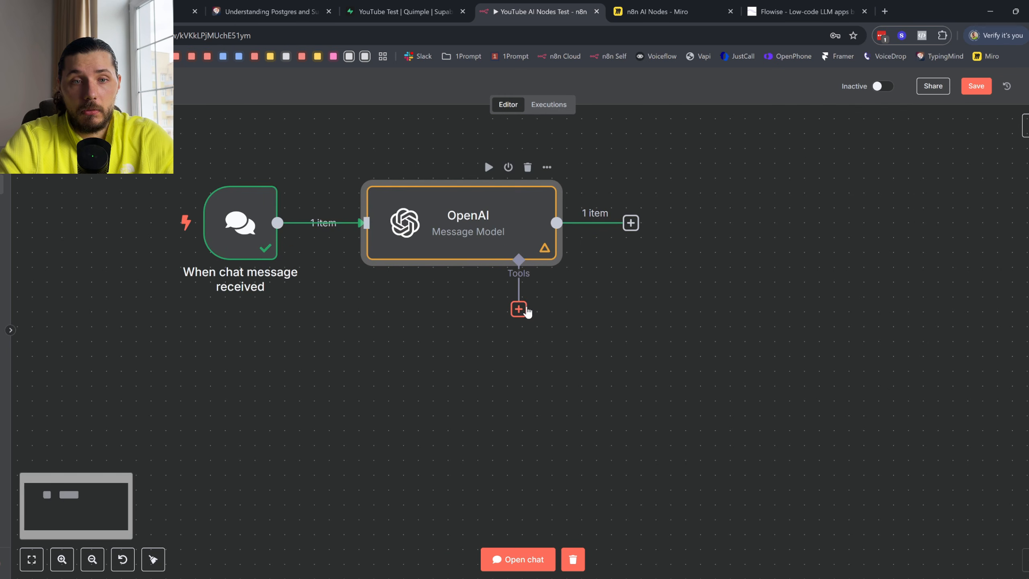
left_click(519, 309)
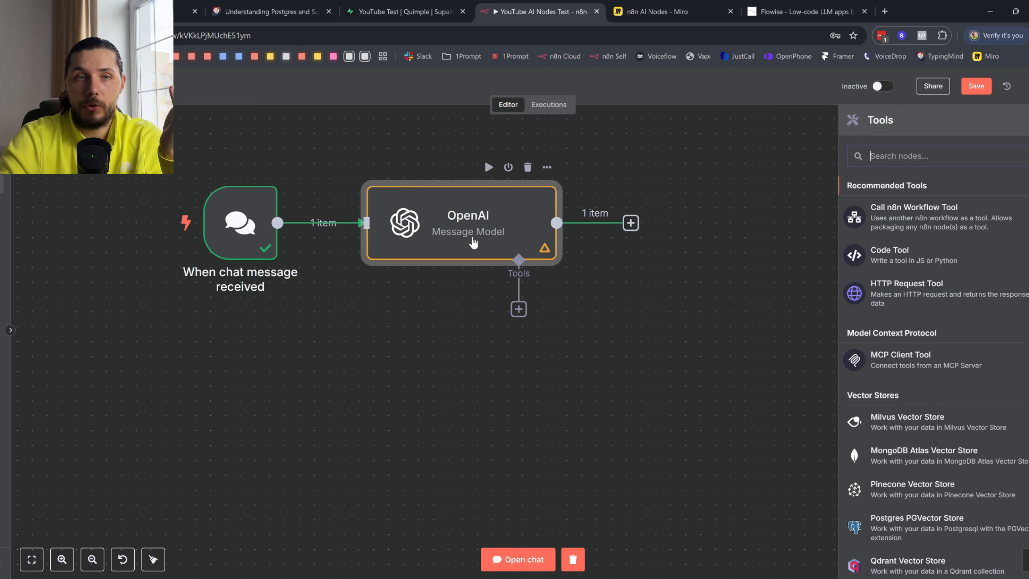
key("Escape")
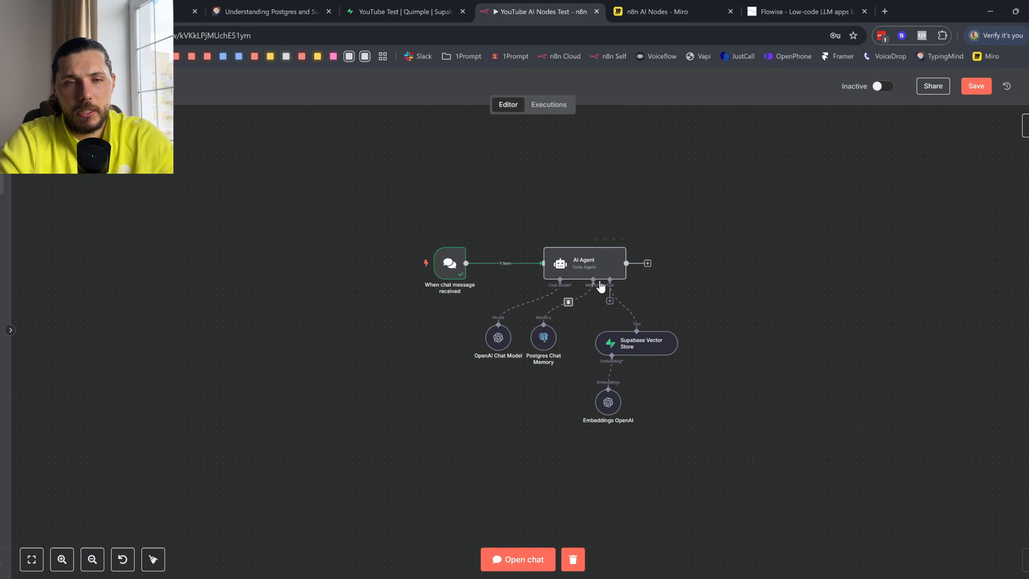
- Move the AI Agent and chat trigger nodes up above the sub-nodes and delete the connection between the two
scroll(627, 305, "up", 3)
left_click_drag(570, 276, 536, 152)
scroll(524, 236, "up", 3)
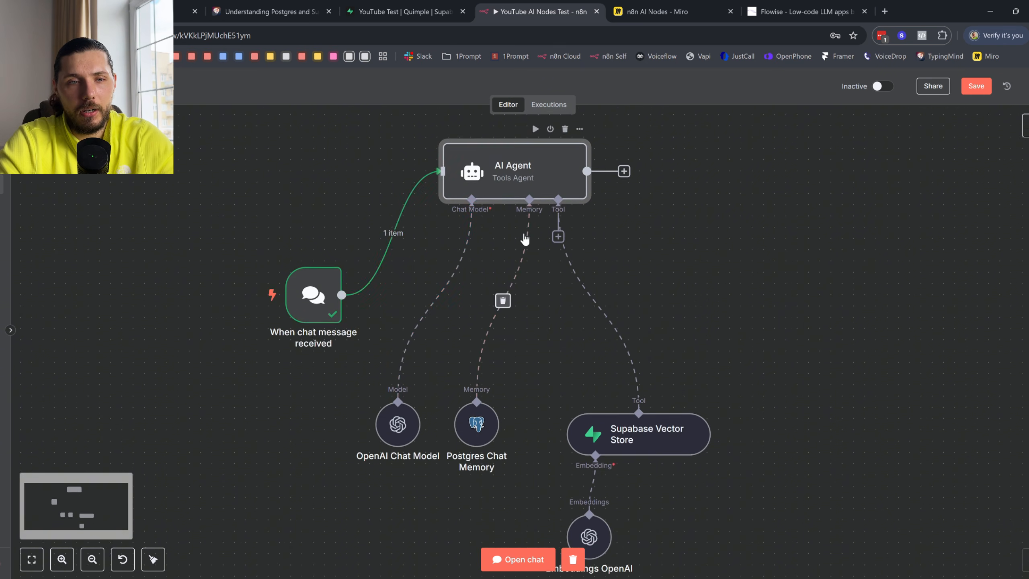
left_click_drag(326, 351, 315, 183)
left_click(398, 201)
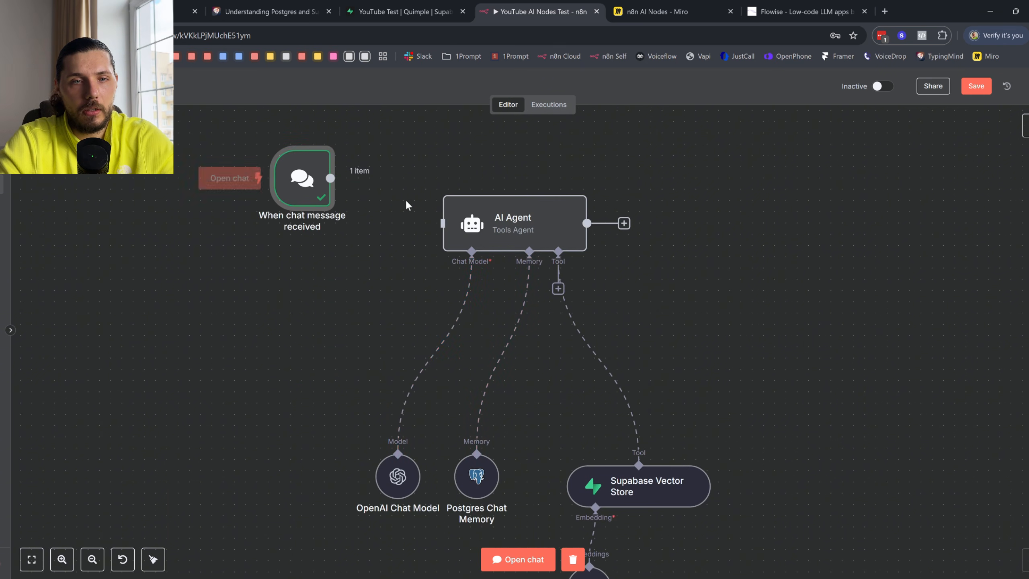
- Delete the AI Agent node from the workflow canvas
left_click(536, 211)
key("Delete")
- Add an OpenAI node with the Message a model action and place it beside the chat trigger node
left_click(1025, 133)
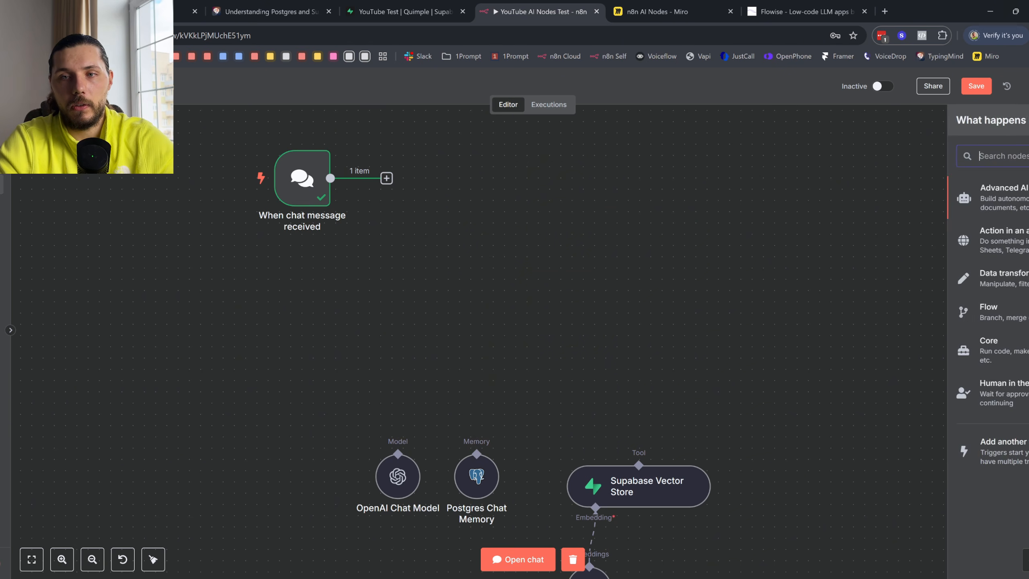
left_click(933, 215)
left_click(929, 308)
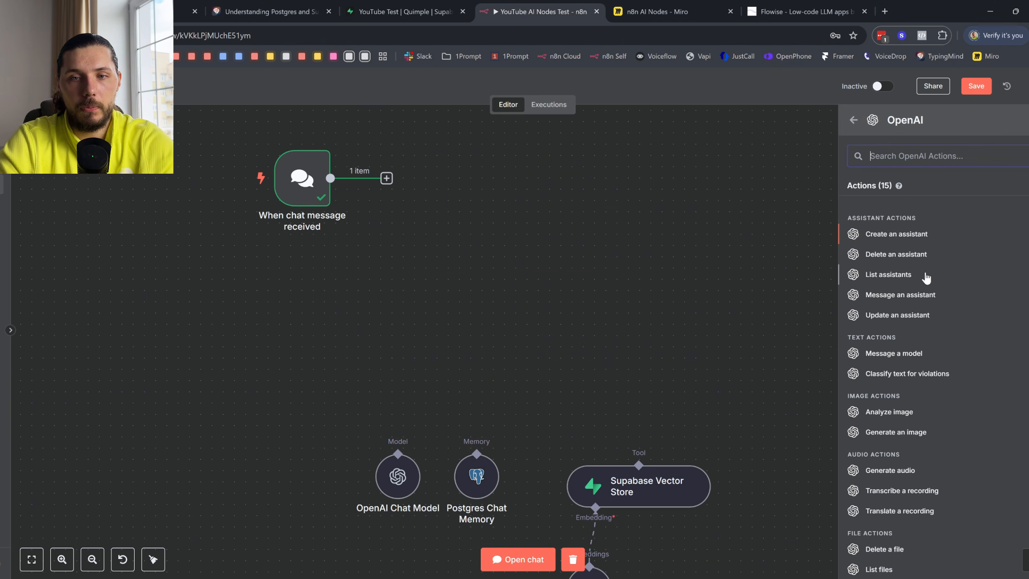
left_click(821, 349)
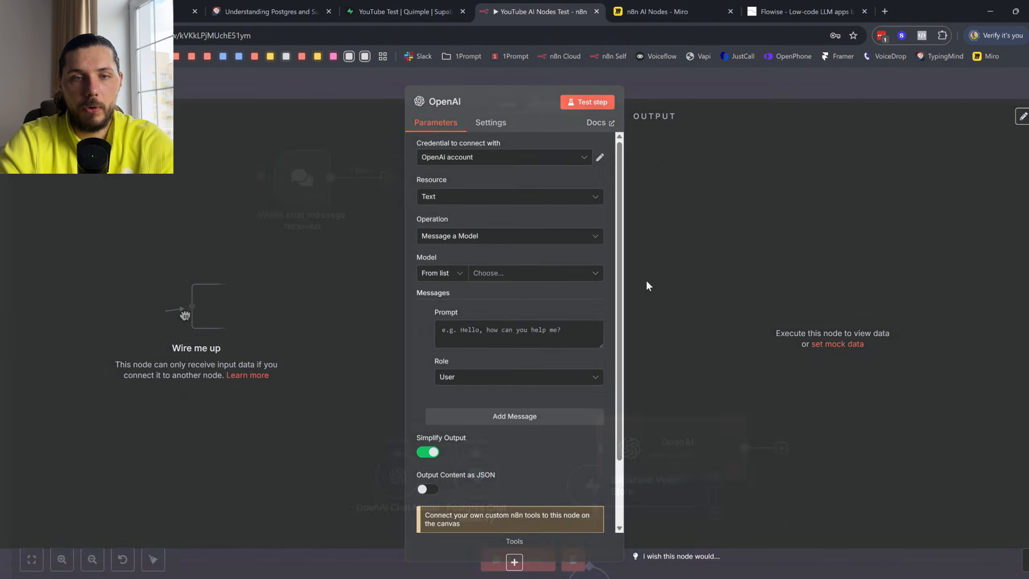
key("Escape")
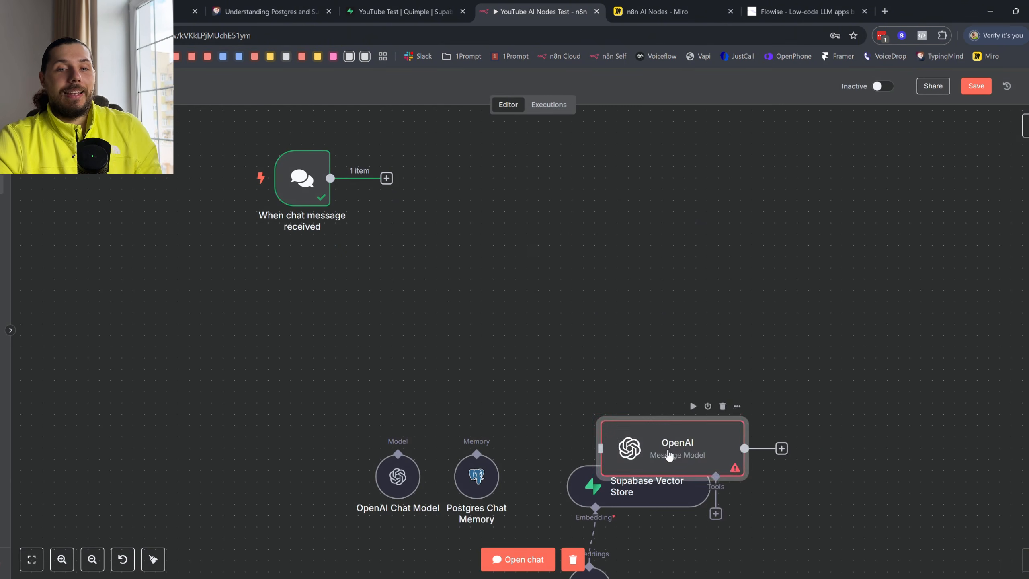
left_click_drag(668, 446, 549, 175)
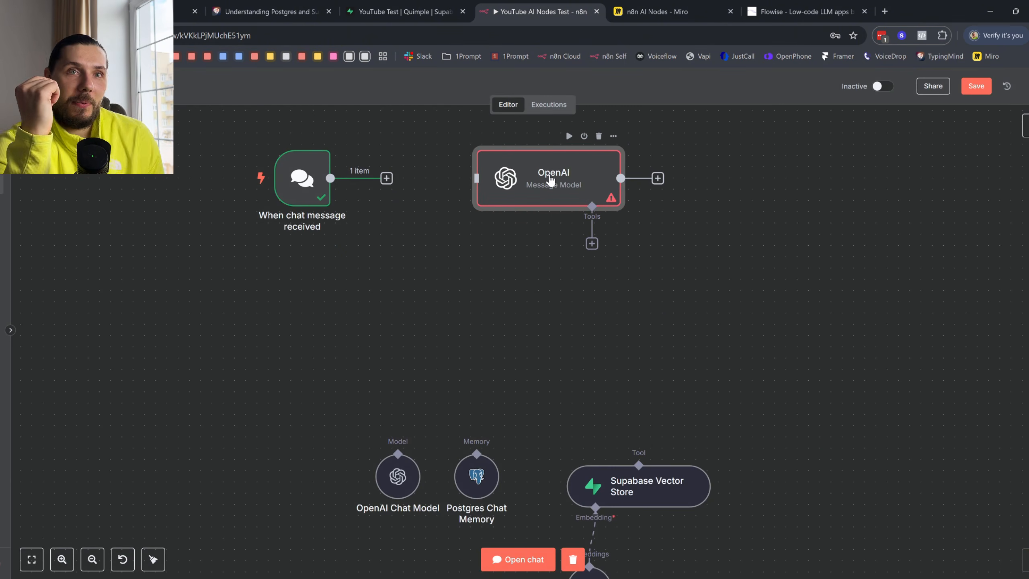
scroll(550, 179, "up", 1)
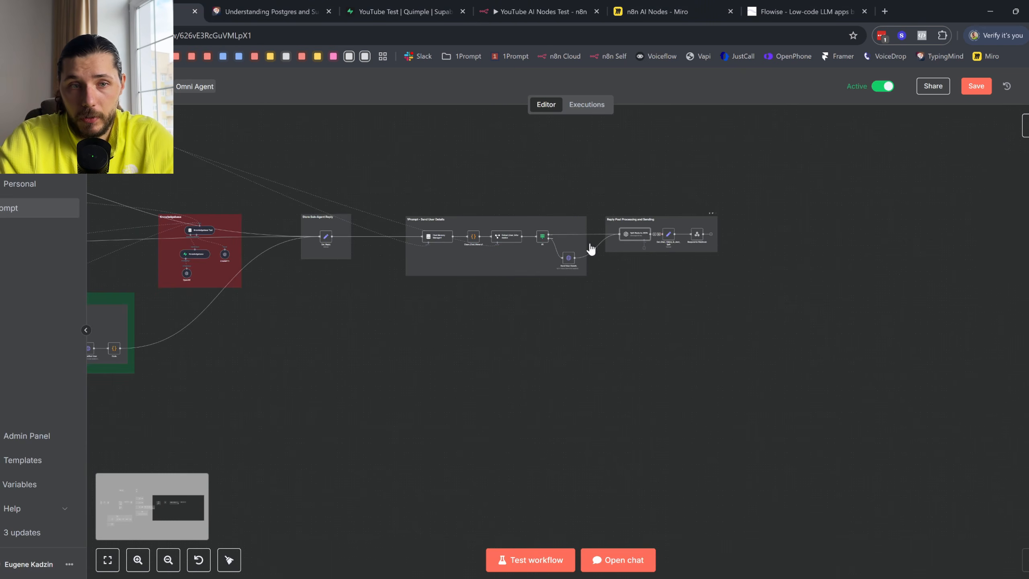
- Examine the Omni Agent workflow, including its sub-agent sections, user details processing, Split Reply to JSON node and starting nodes
scroll(360, 309, "up", 5)
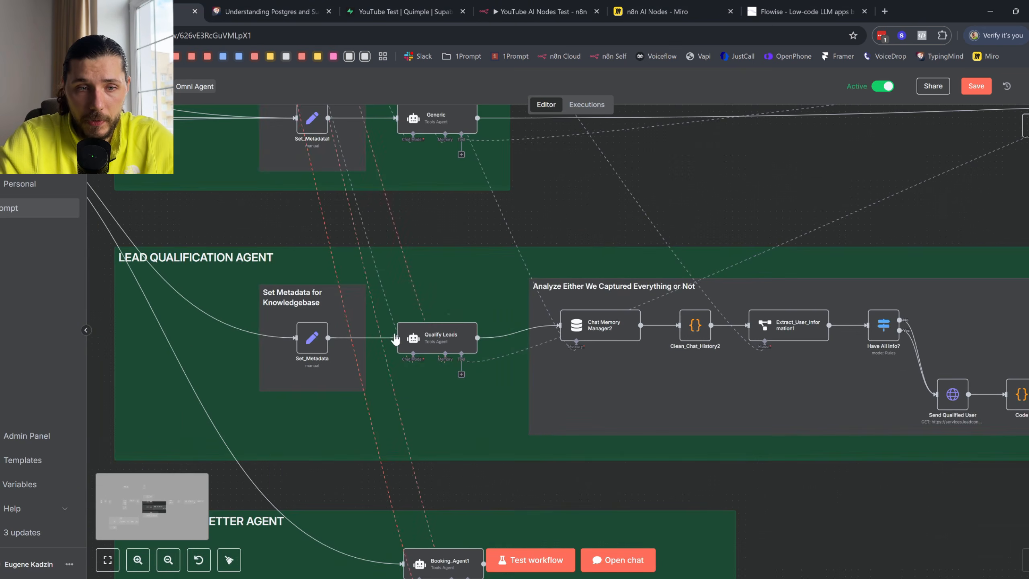
scroll(452, 362, "down", 6)
scroll(740, 301, "right", 5)
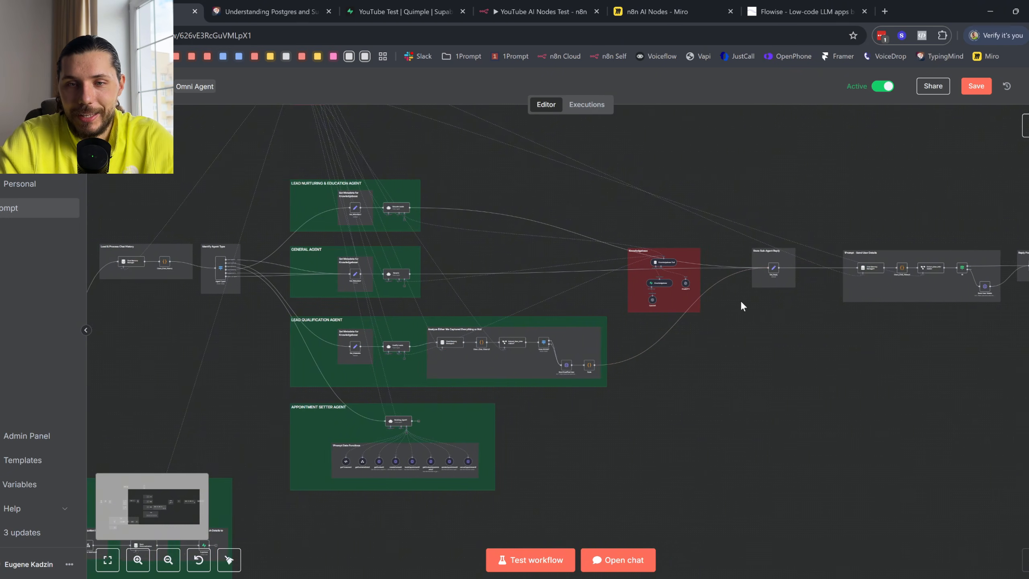
scroll(891, 267, "right", 6)
scroll(887, 267, "up", 5)
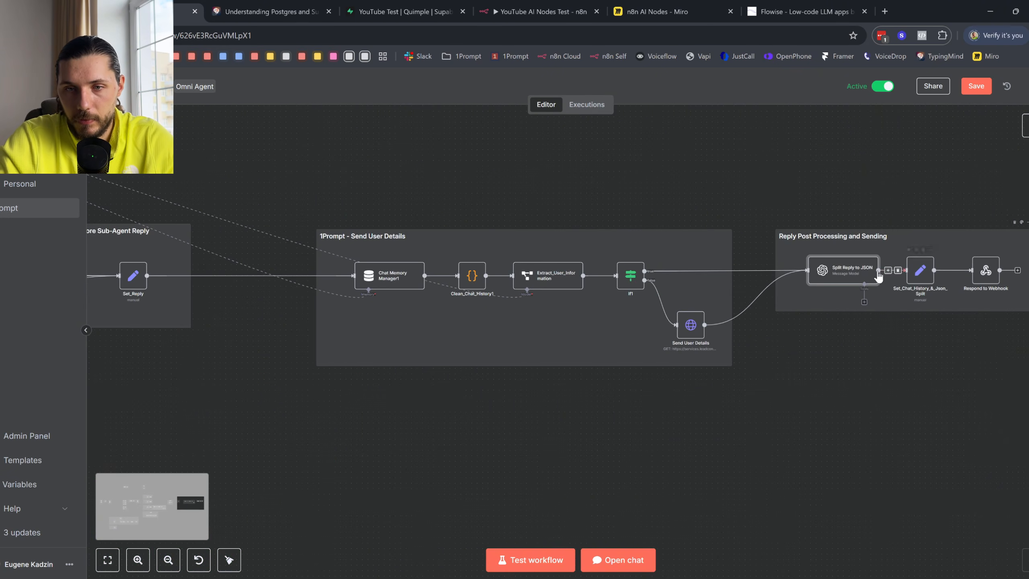
scroll(843, 282, "right", 1)
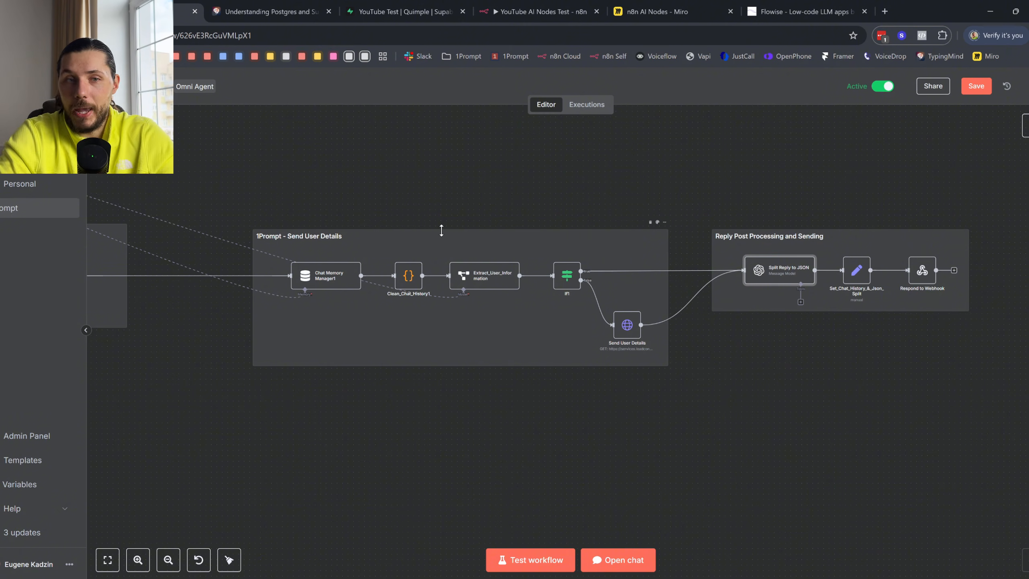
scroll(441, 230, "down", 5)
scroll(442, 229, "left", 15)
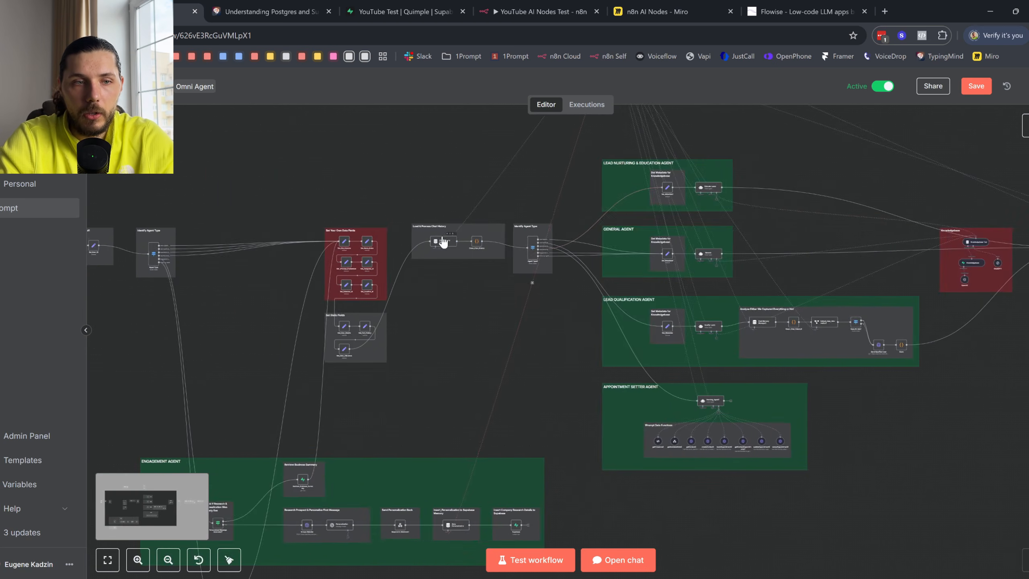
scroll(443, 242, "left", 10)
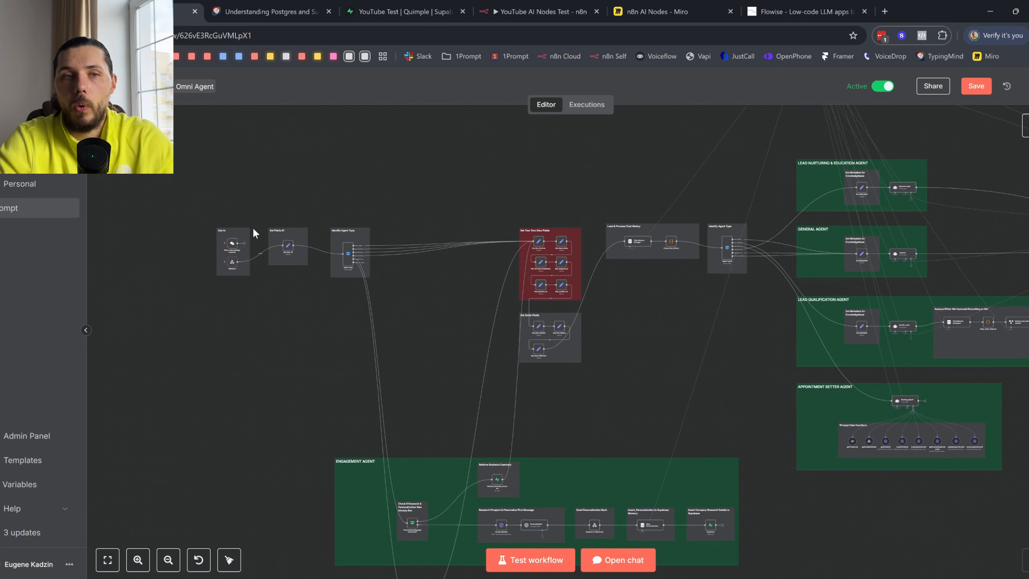
- Return to the YouTube AI Nodes Test workflow and add a Chat Memory Manager node with Get Many Messages, placed below OpenAI
left_click(438, 1)
left_click(537, 4)
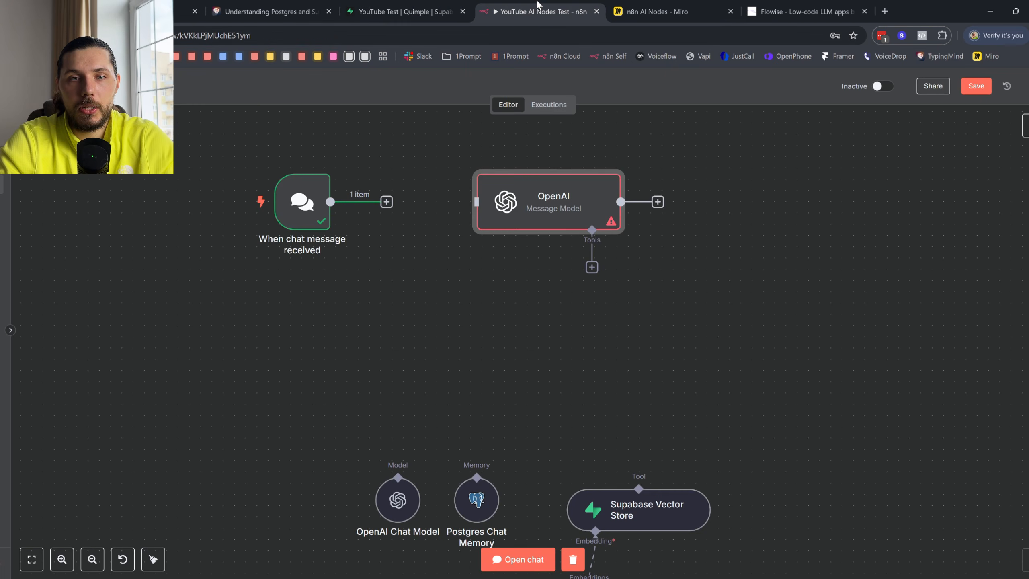
left_click(1026, 129)
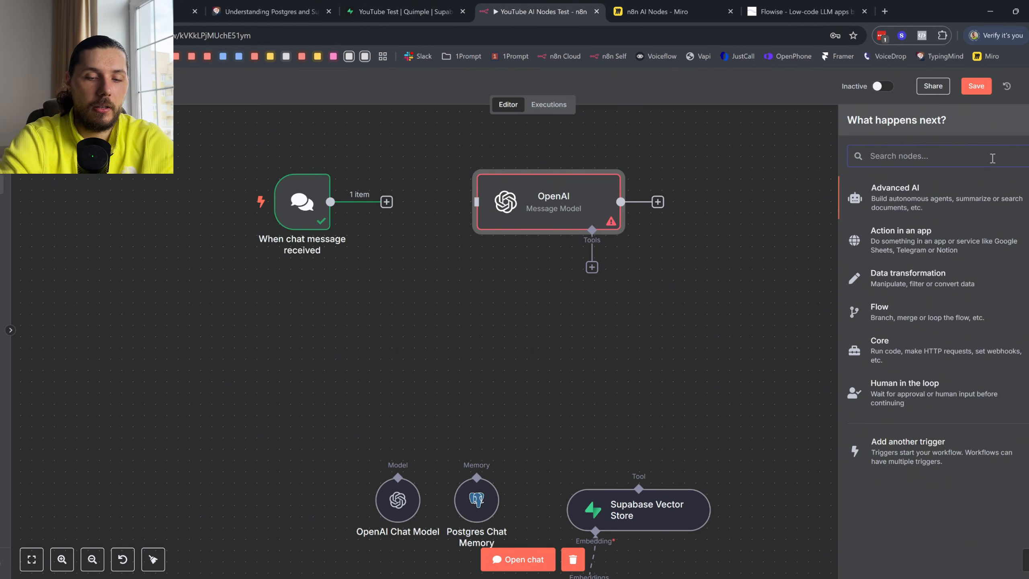
type("memory")
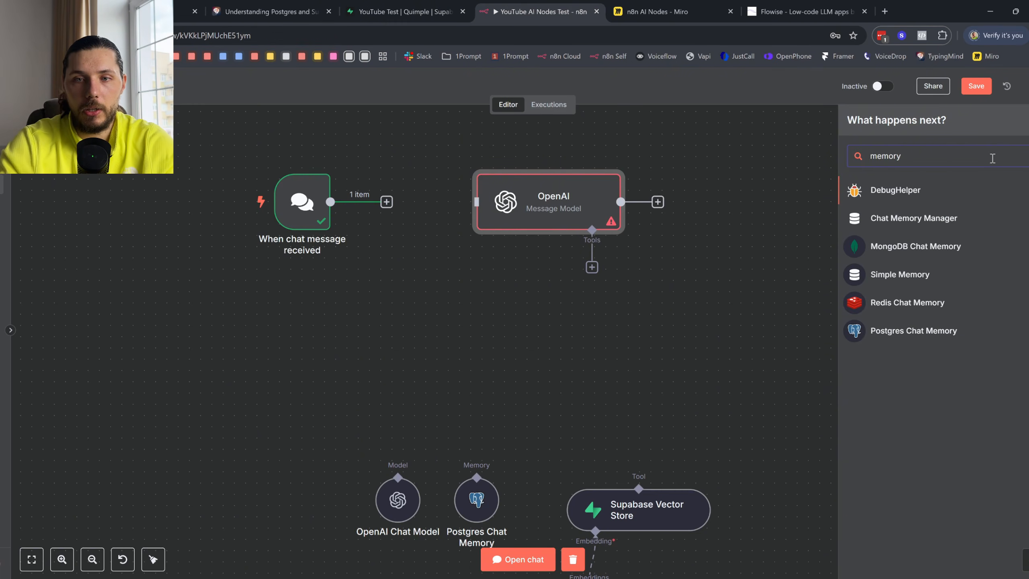
left_click(936, 227)
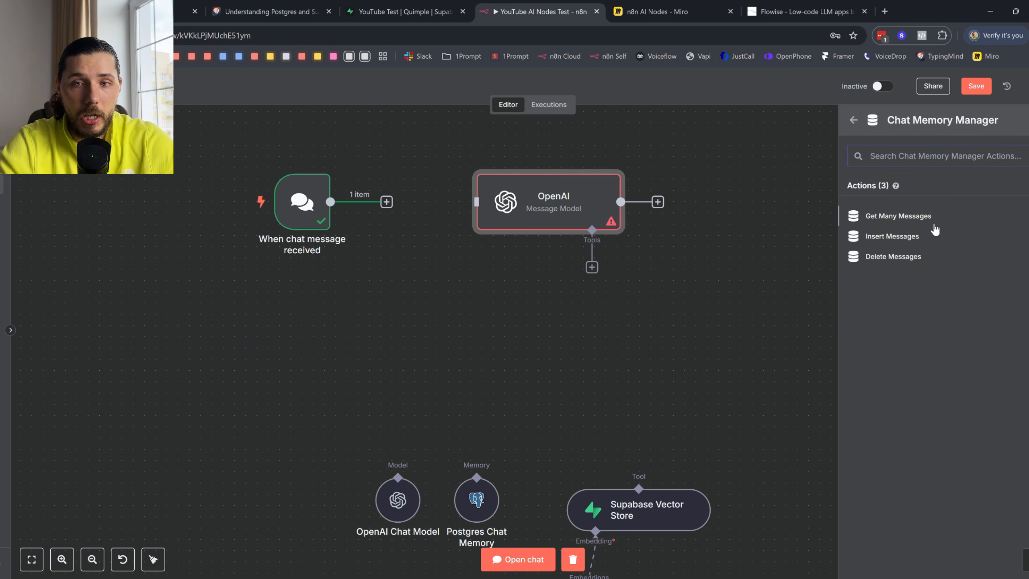
left_click(930, 219)
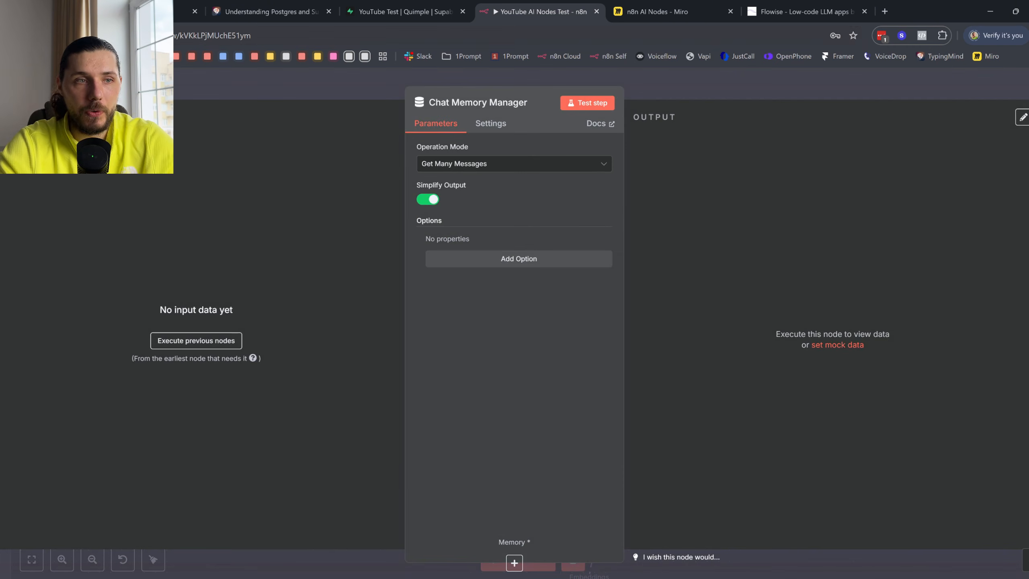
key("Escape")
left_click_drag(755, 203, 564, 357)
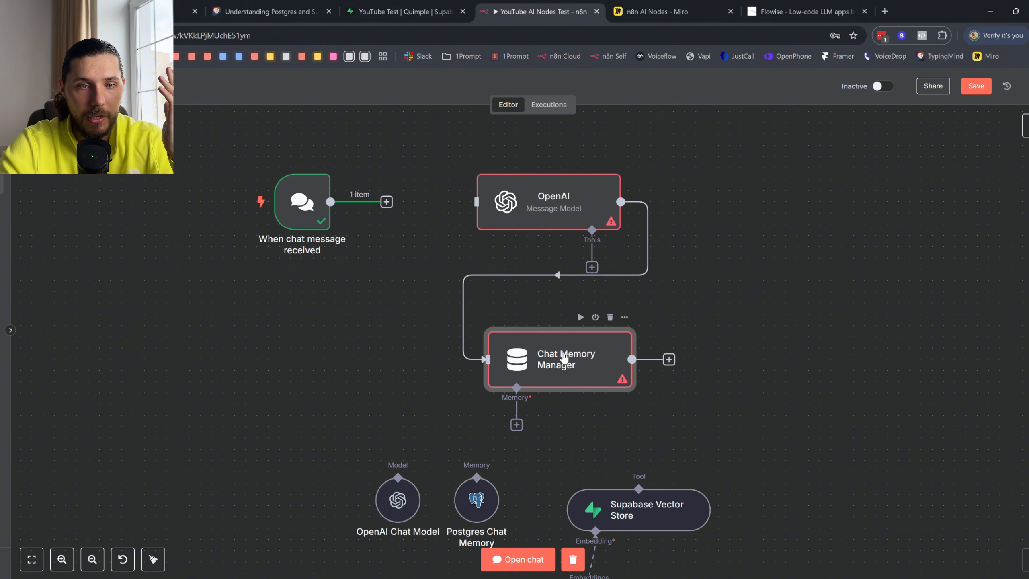
- Rearrange and rewire the nodes so Chat Memory Manager uses Postgres Chat Memory and feeds its output into OpenAI
left_click(565, 275)
left_click_drag(558, 198, 773, 209)
left_click_drag(535, 392, 477, 478)
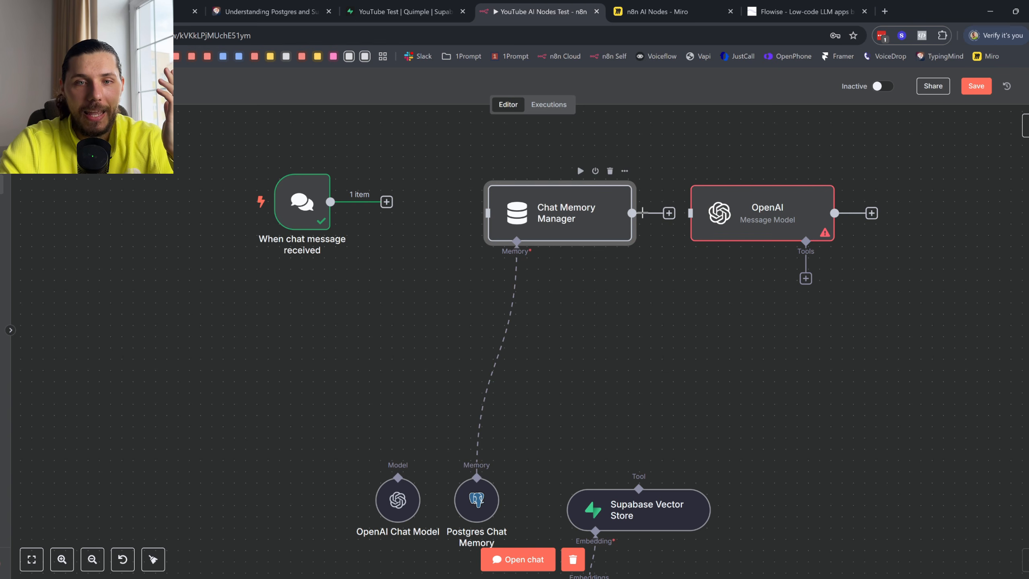
left_click_drag(633, 213, 742, 215)
left_click_drag(772, 210, 797, 210)
left_click_drag(633, 214, 729, 218)
- Add a second User message to the OpenAI node with the prompt "Here is the converstion history:"
double_click(757, 216)
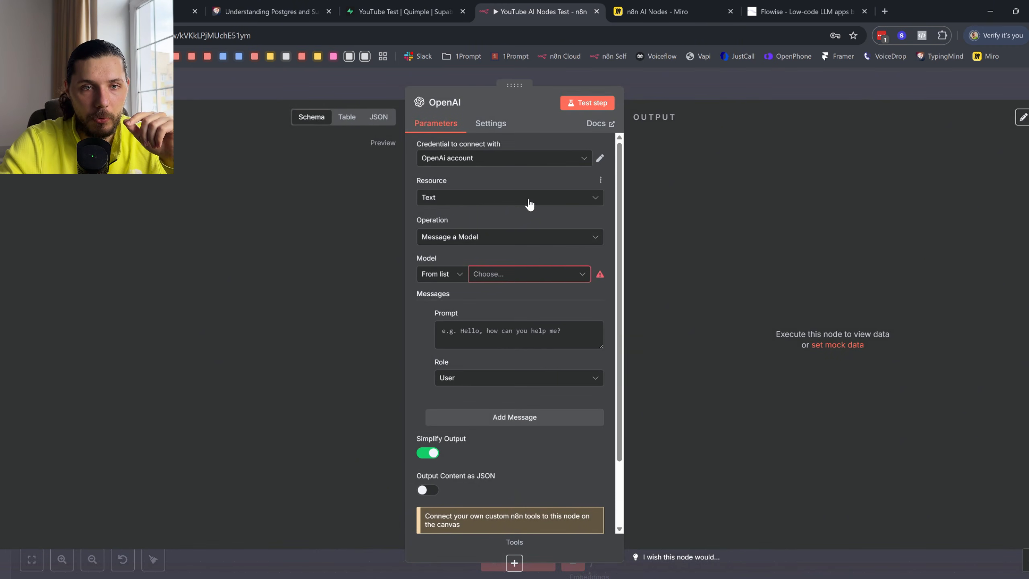
left_click(536, 337)
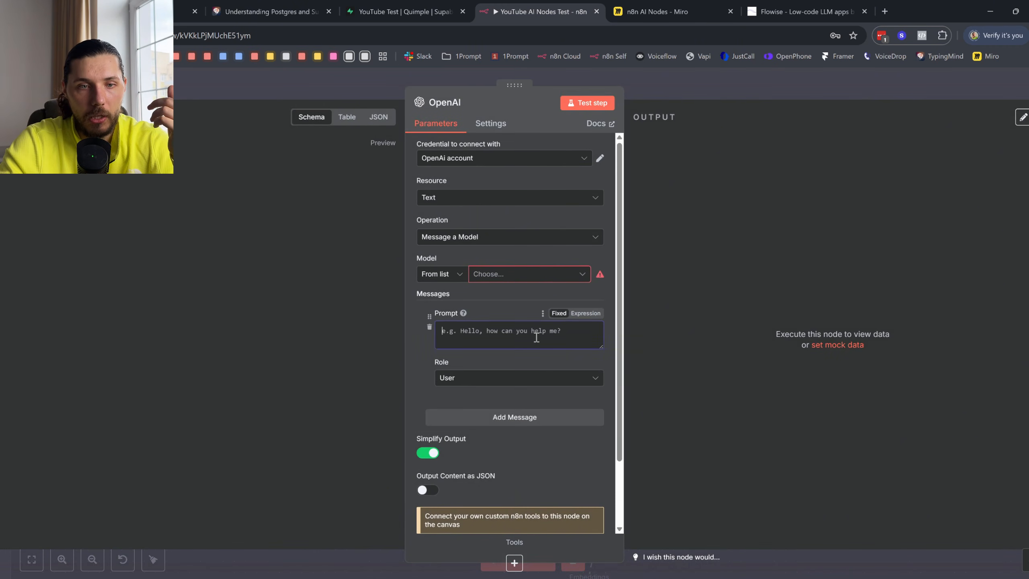
left_click(482, 420)
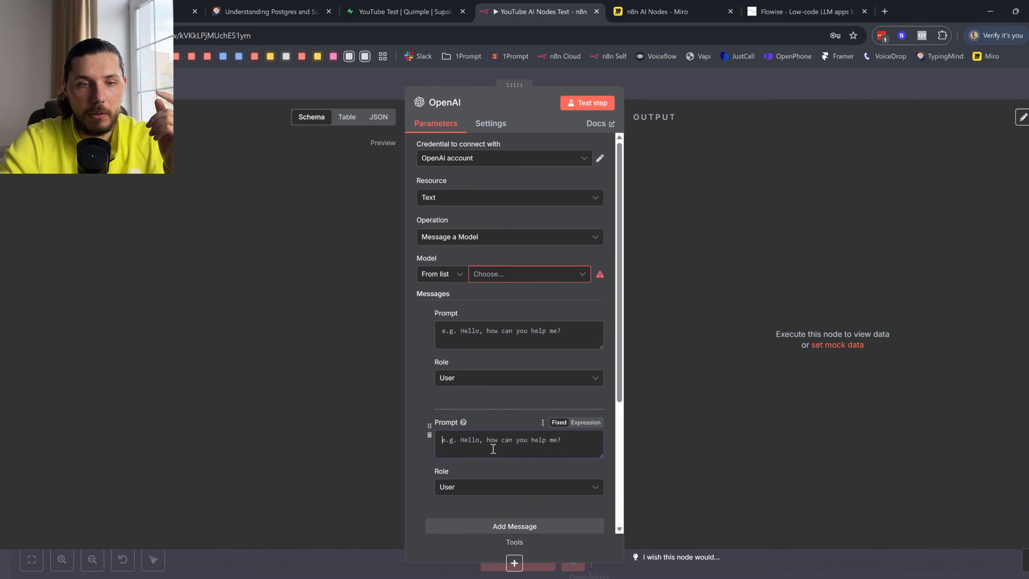
type("Here is the m")
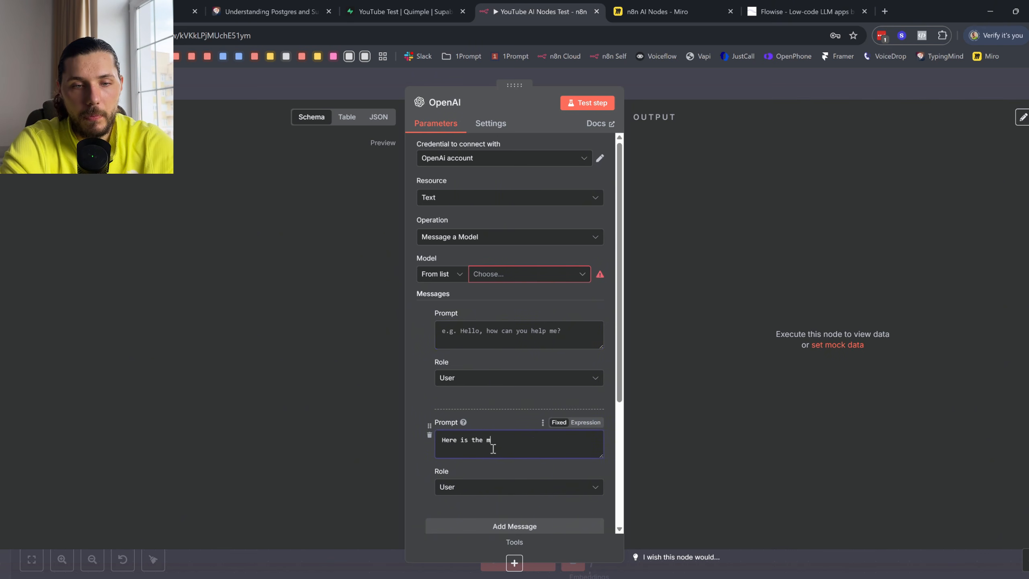
key("BackSpace")
type("converst")
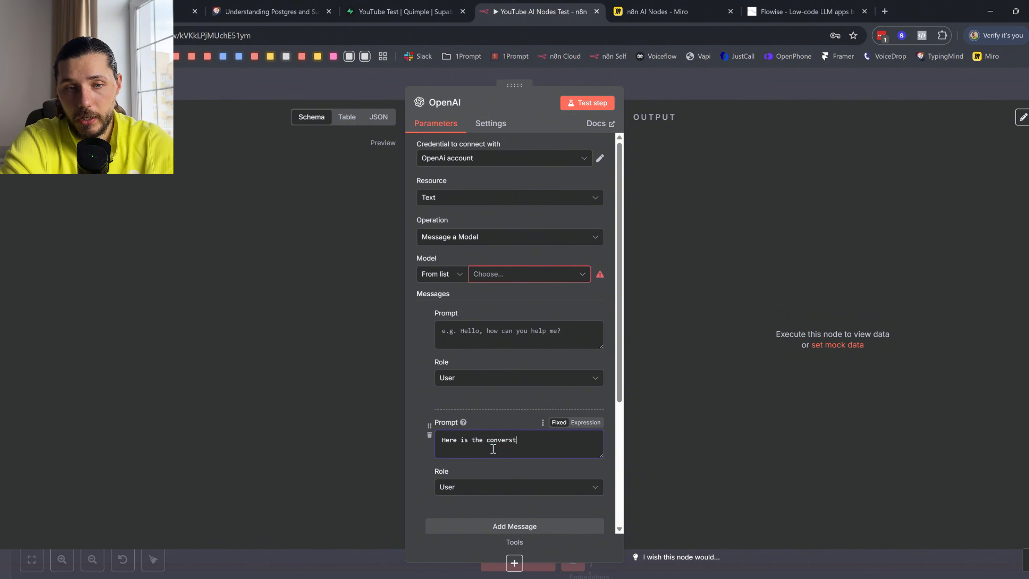
type("ion history:")
key("Return")
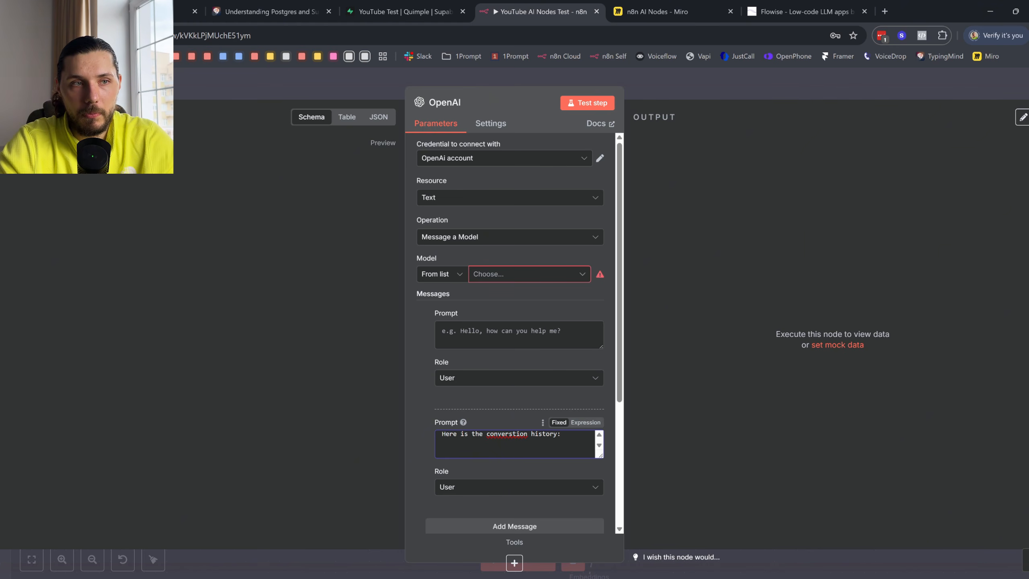
key("Escape")
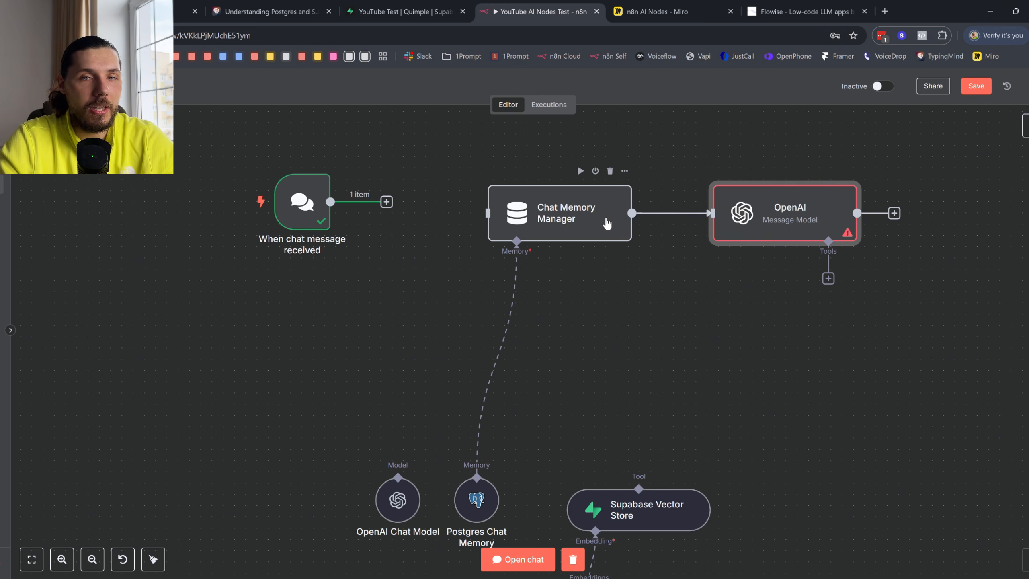
left_click(164, 14)
scroll(636, 253, "down", 2)
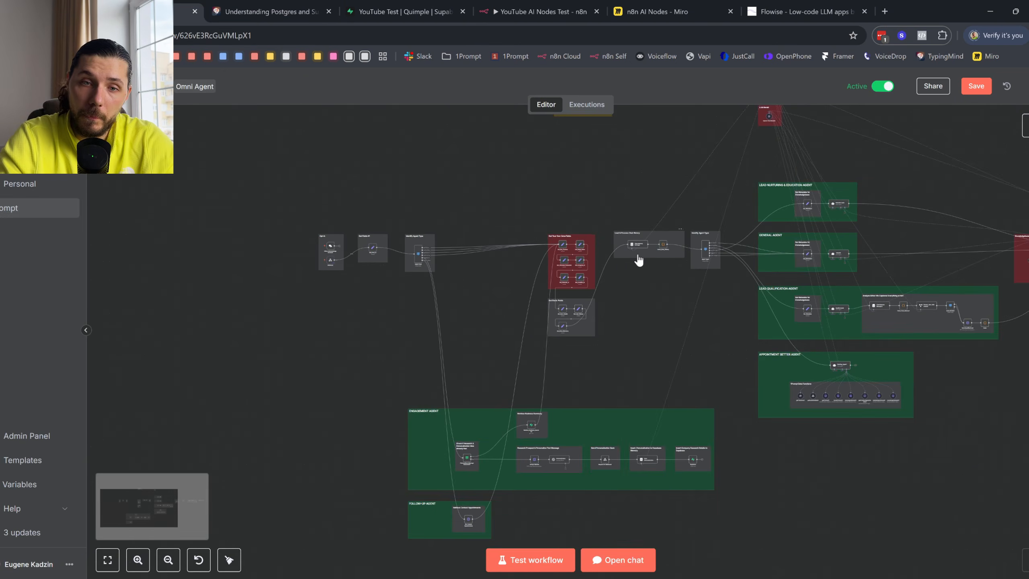
scroll(637, 252, "right", 10)
left_click(516, 5)
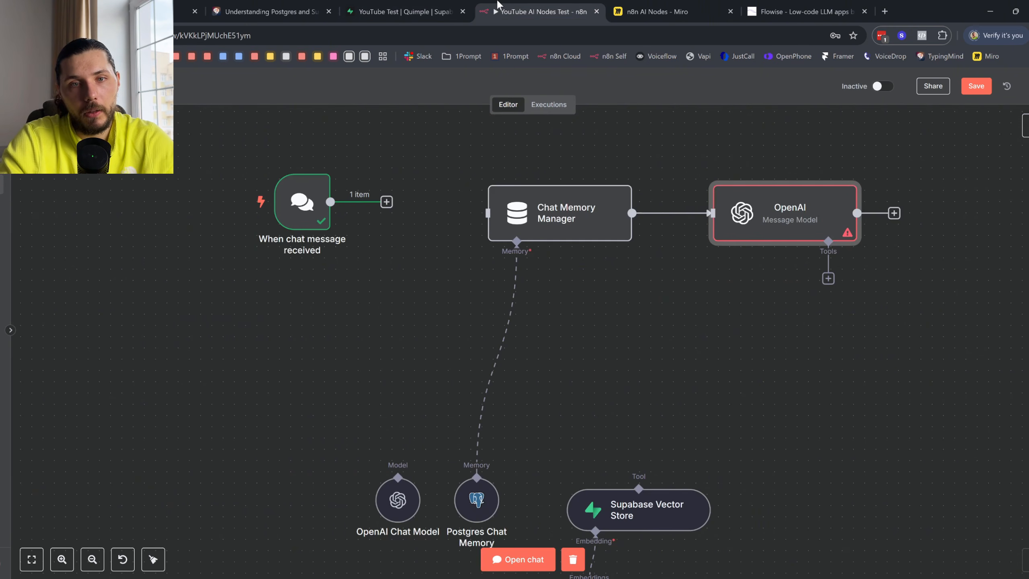
- Delete the Chat Memory Manager and OpenAI nodes together from the test workflow
scroll(662, 126, "right", 5)
scroll(876, 366, "down", 3)
scroll(867, 358, "down", 2)
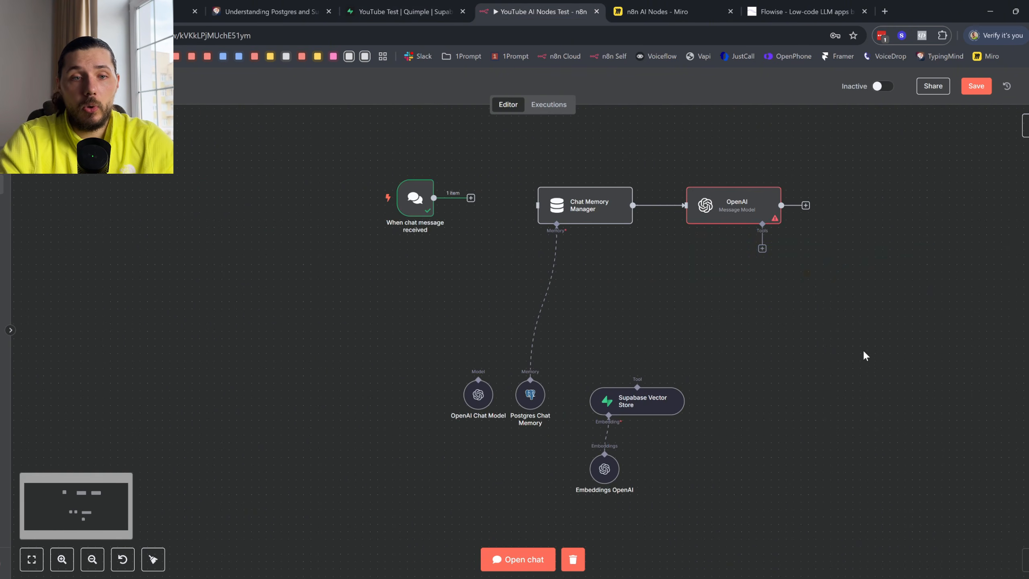
left_click_drag(873, 252, 527, 162)
key("Delete")
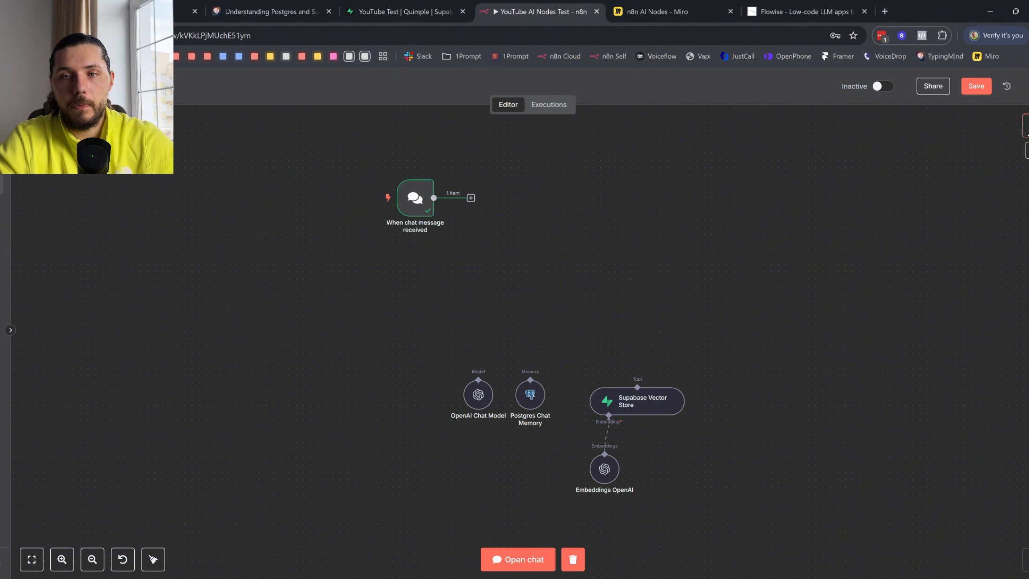
- Add a new AI Agent node from the Advanced AI nodes and place it above the Supabase Vector Store
left_click(1023, 125)
left_click(971, 205)
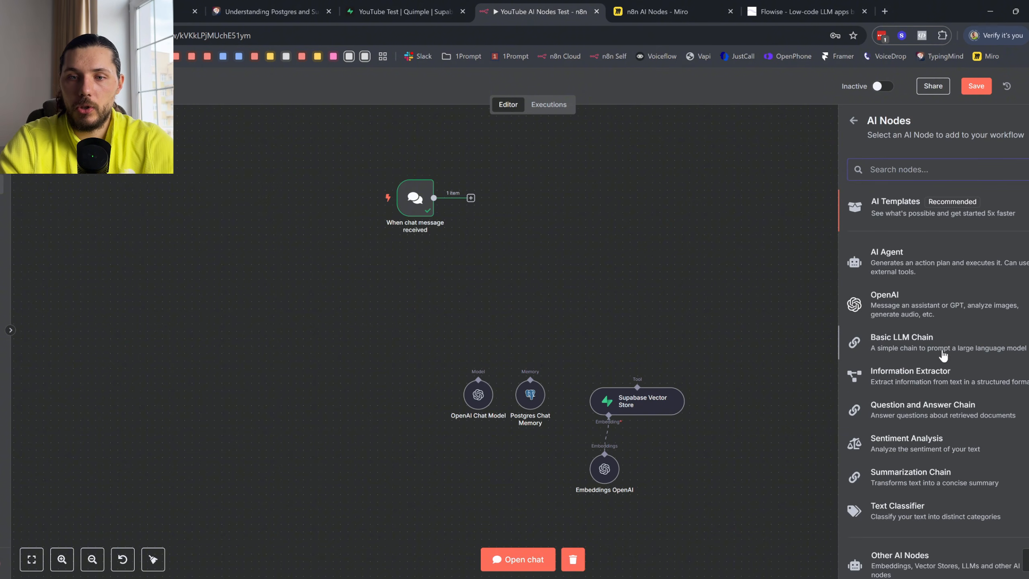
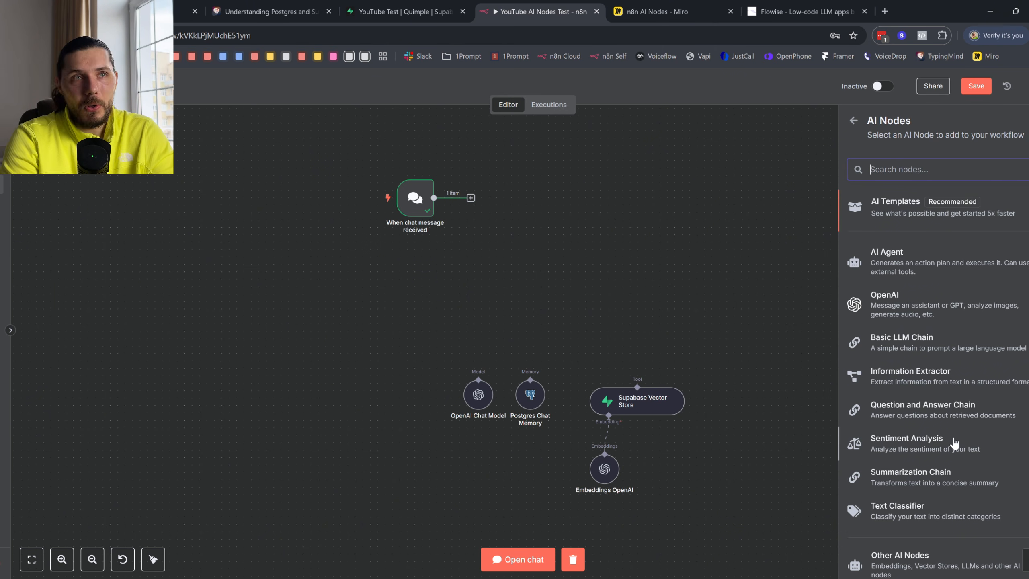
left_click(887, 249)
key("Escape")
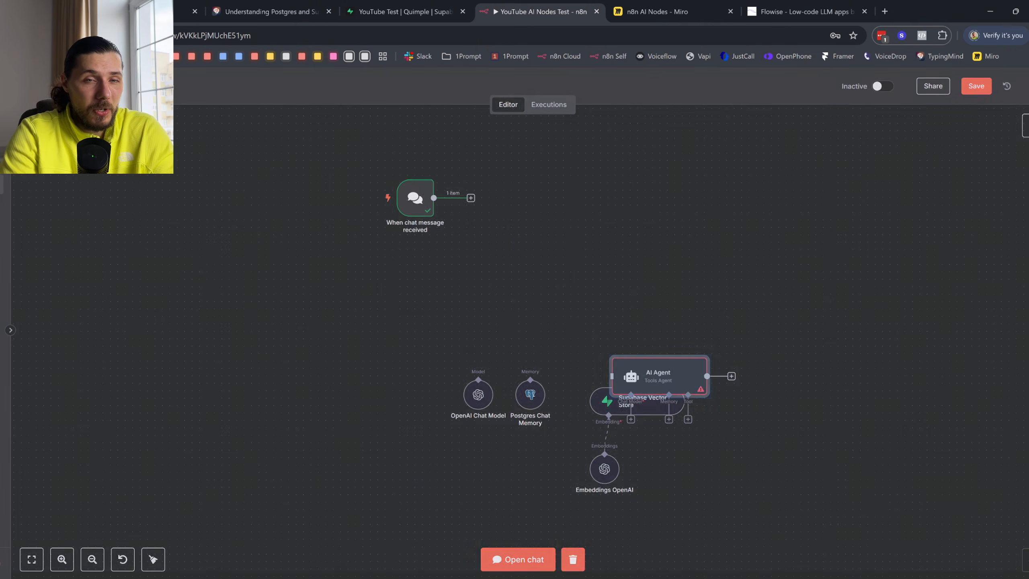
left_click_drag(665, 360, 637, 279)
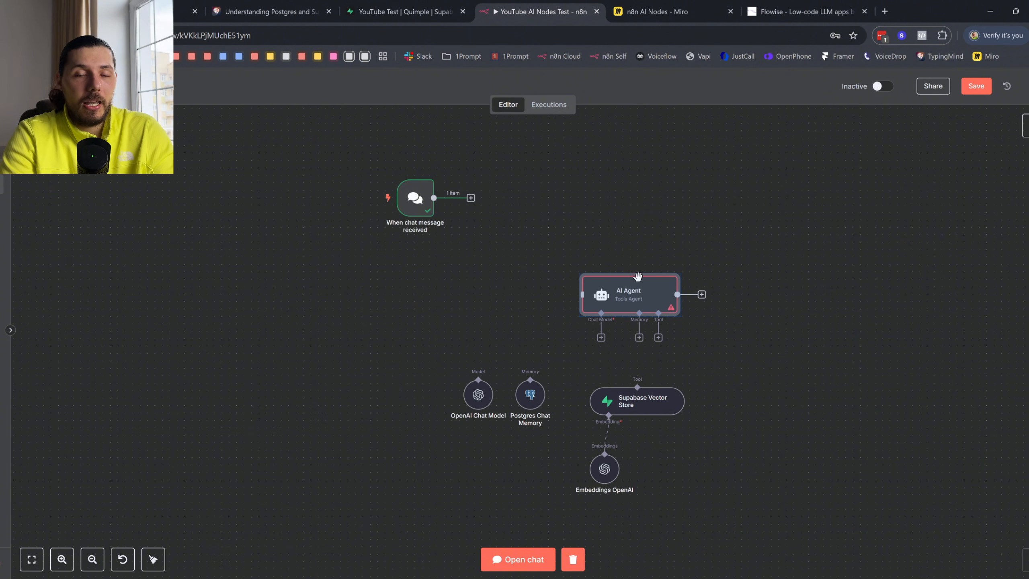
scroll(624, 239, "up", 3)
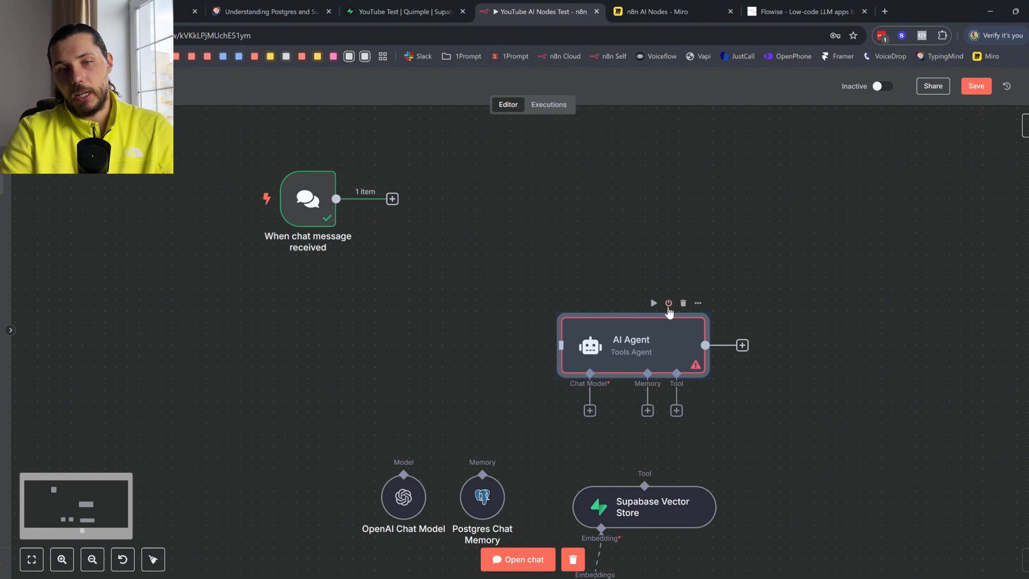
- Delete the AI Agent node and add a Basic LLM Chain node from the AI nodes instead
left_click(683, 303)
left_click(1026, 127)
left_click(979, 203)
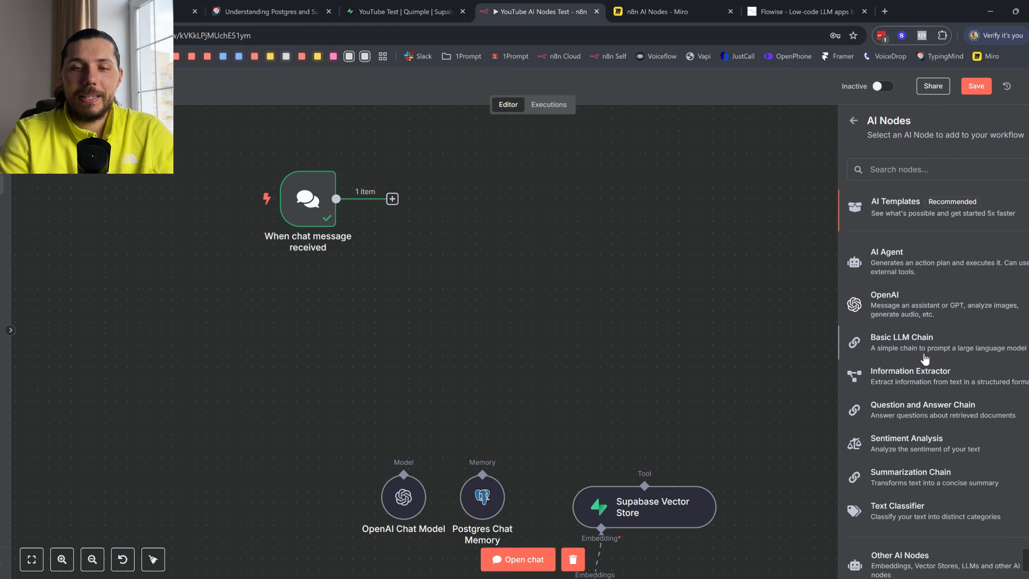
left_click(908, 342)
key("Escape")
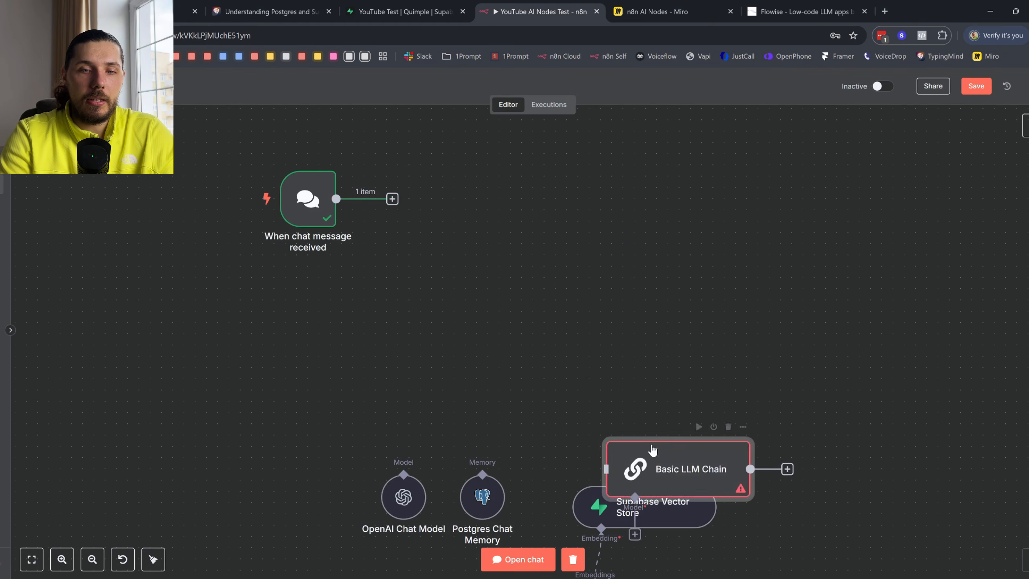
- Connect the Basic LLM Chain to the chat trigger, align them, and attach OpenAI Chat Model as its model
left_click_drag(650, 453, 505, 221)
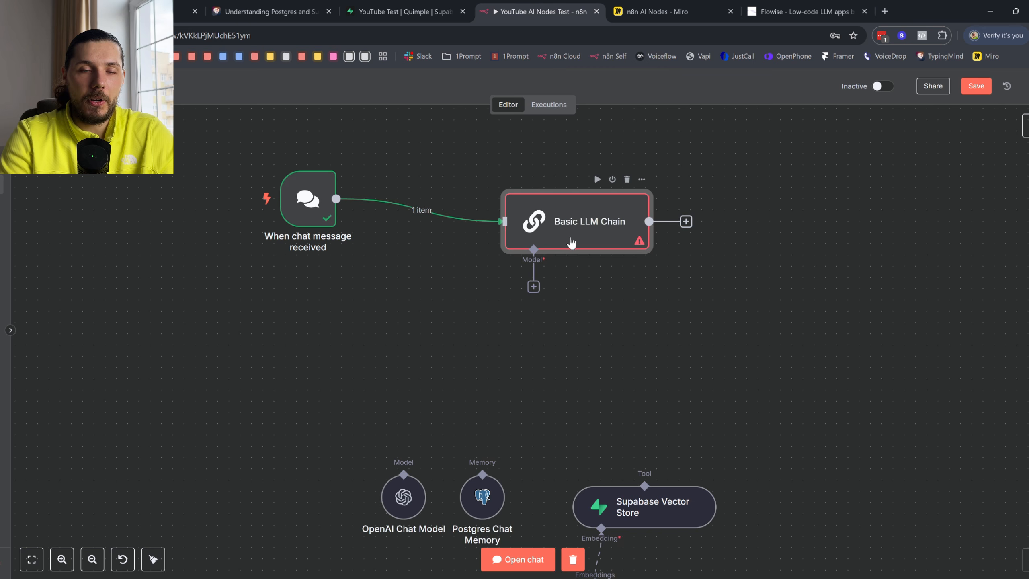
left_click_drag(582, 232, 404, 474)
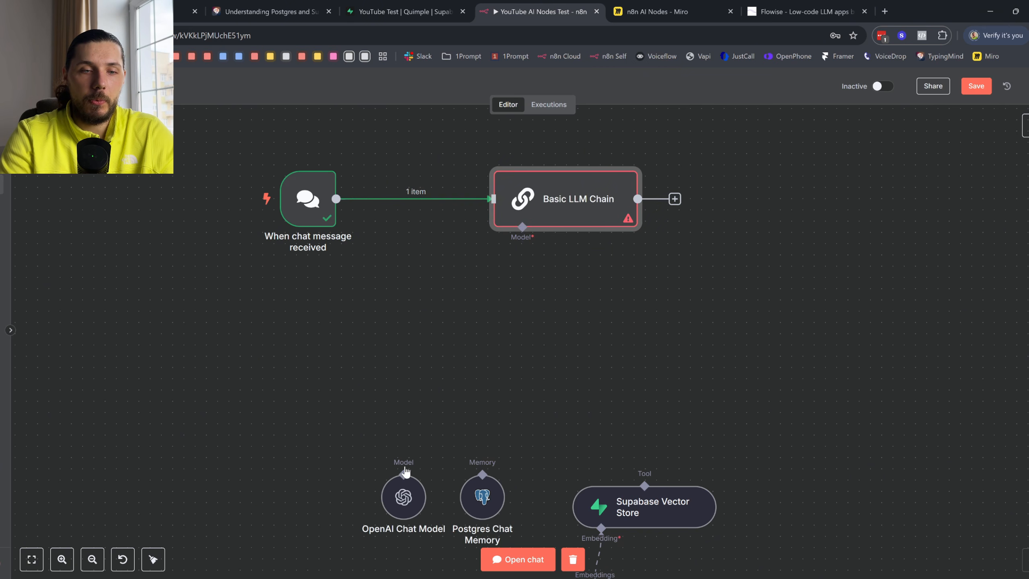
double_click(577, 201)
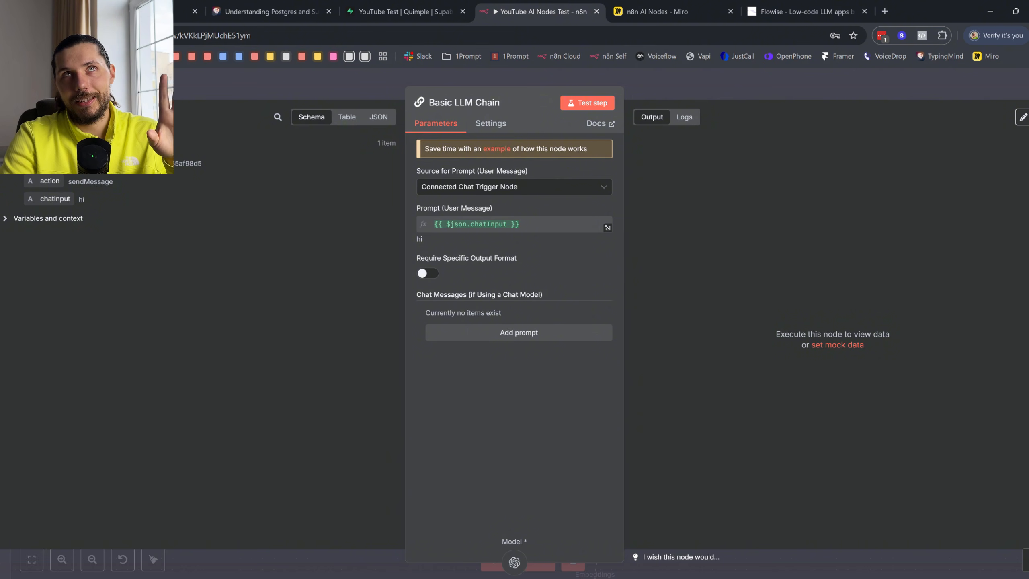
key("Escape")
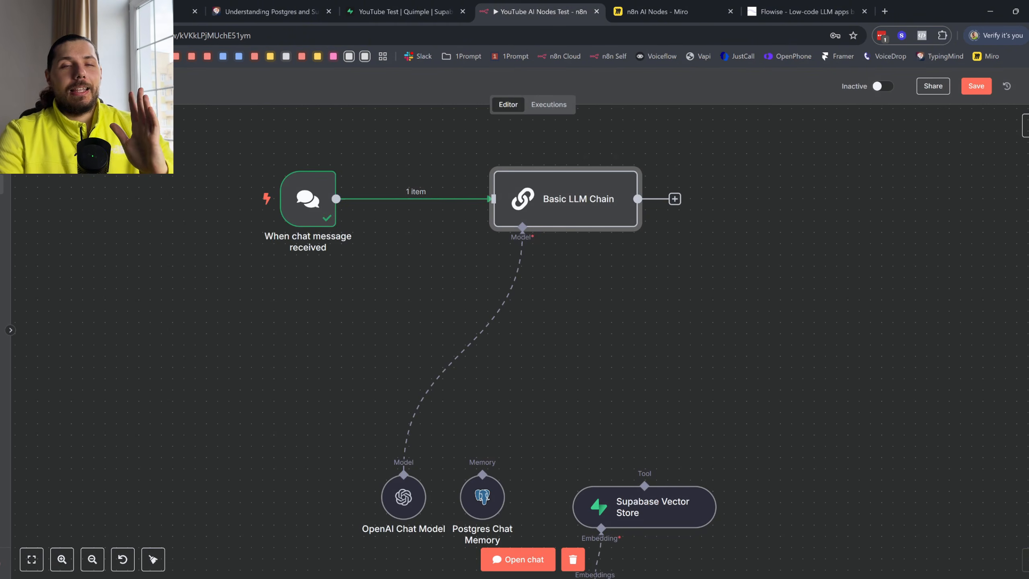
- Set the Basic LLM Chain's user prompt source to Define below and switch the prompt to an expression
double_click(579, 210)
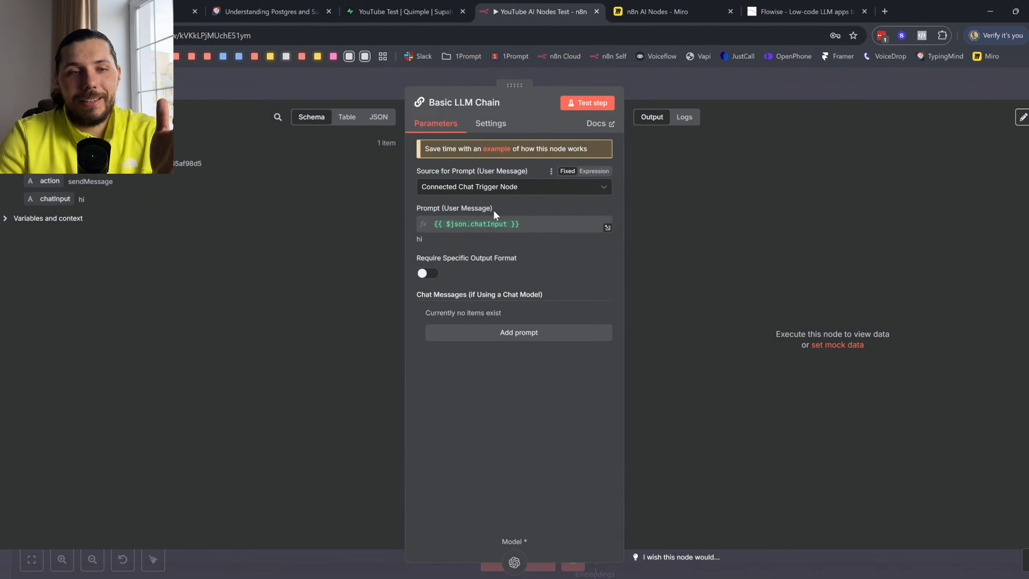
left_click(454, 198)
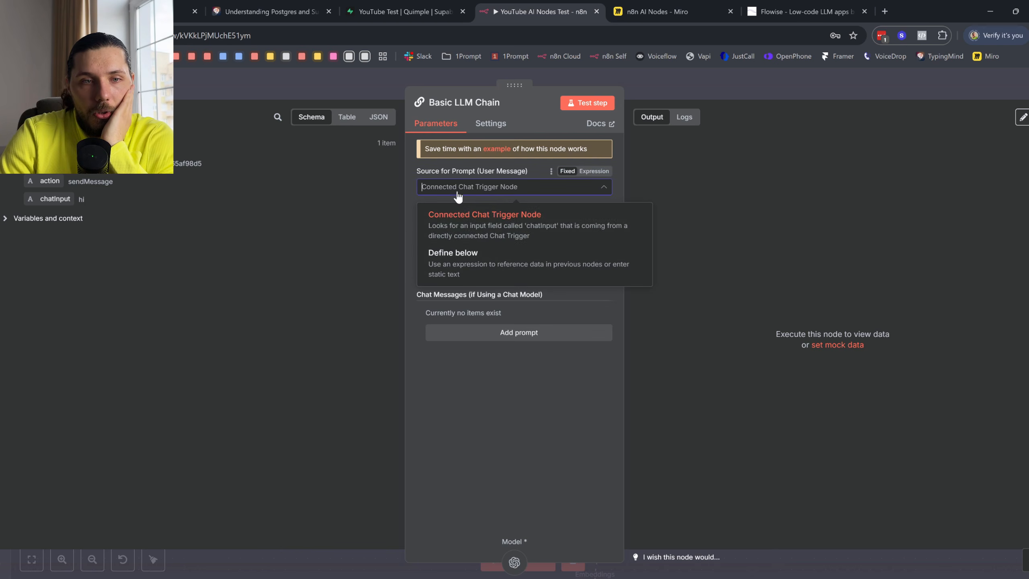
left_click(486, 219)
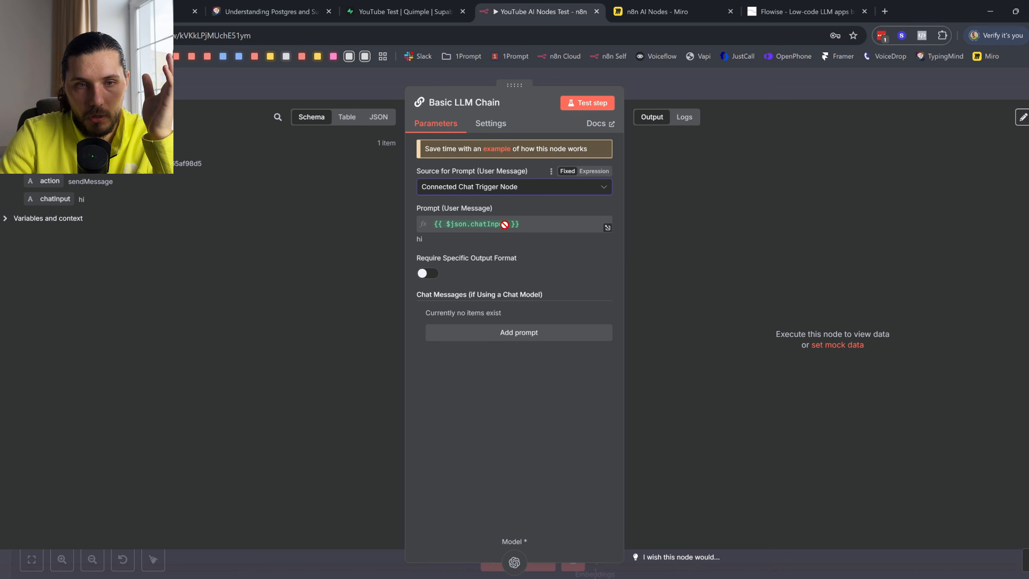
left_click(523, 192)
left_click(511, 261)
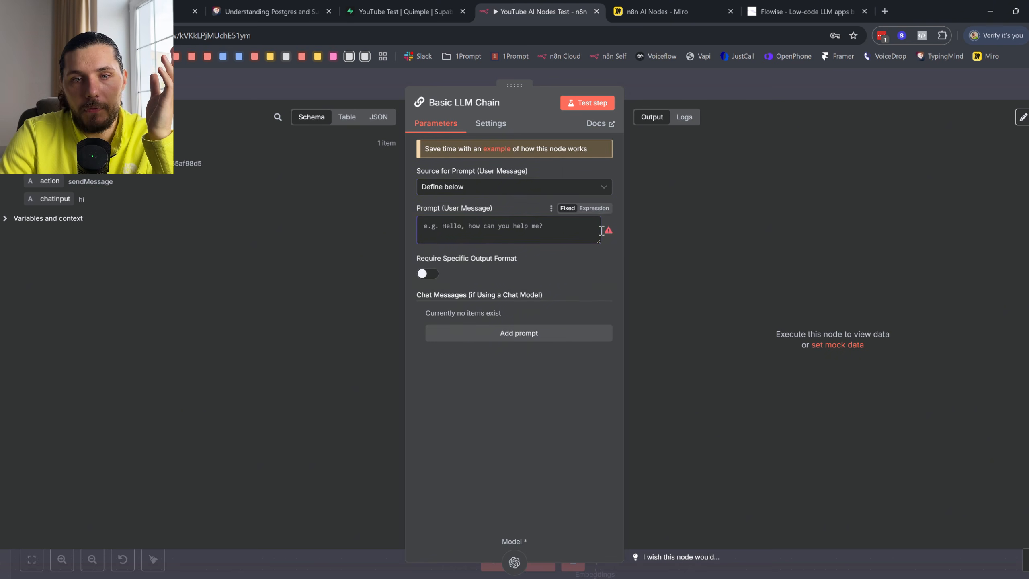
left_click(603, 208)
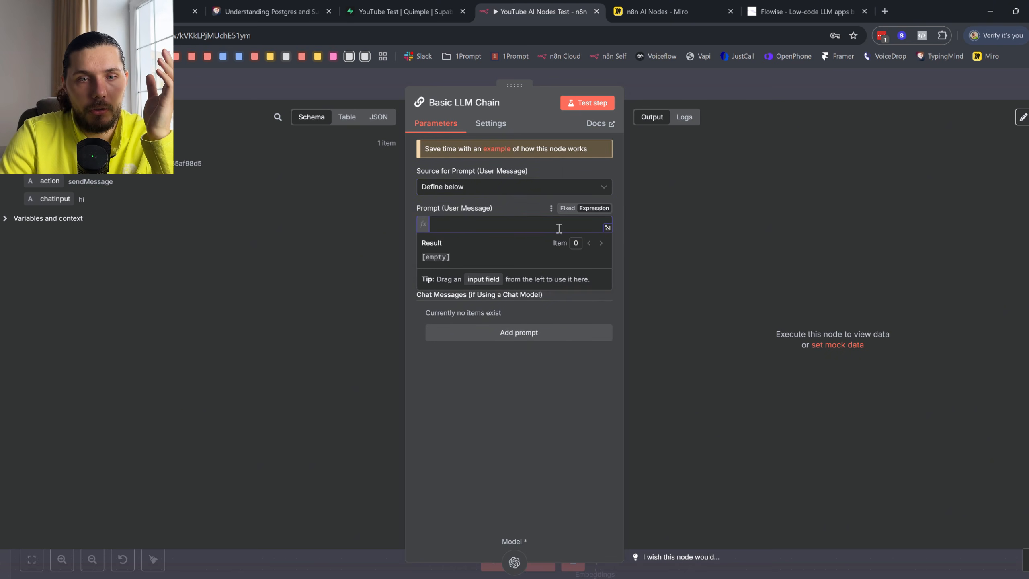
- Write the prompt lines "fdsfdsaf", "adfsadf" and "here is the thing you need to analyze:", followed by the chatInput variable from the trigger
left_click(608, 229)
type("fdsfdsaf")
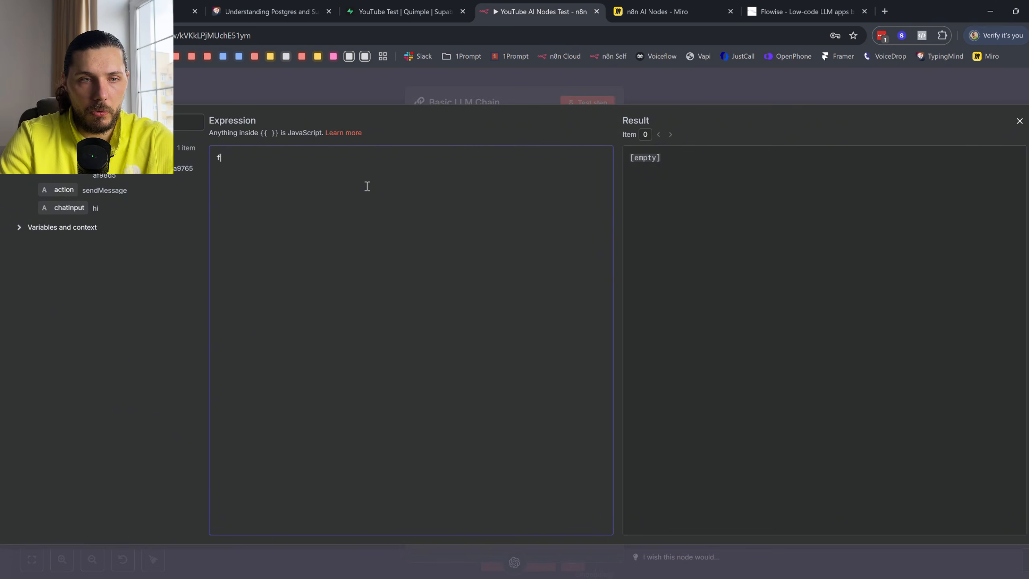
key("Return")
key("Return")
type("adfsadf")
key("Return")
key("Return")
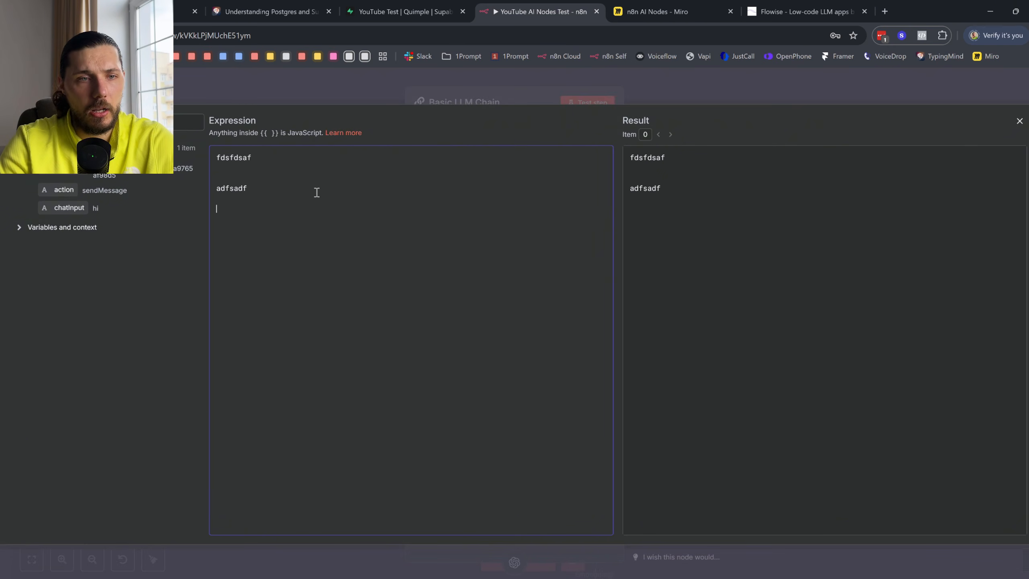
type("here is t")
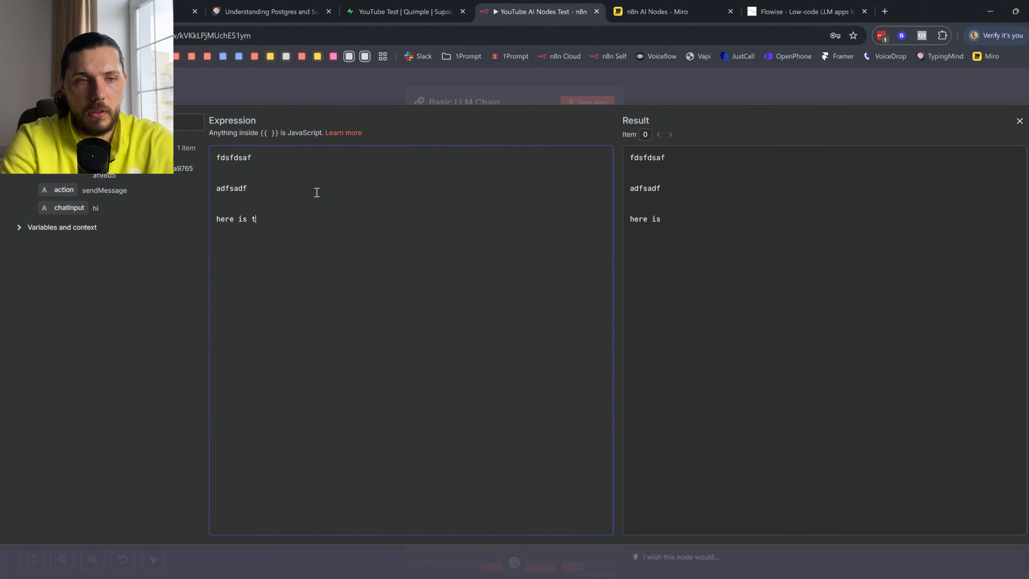
type("he thing you need to")
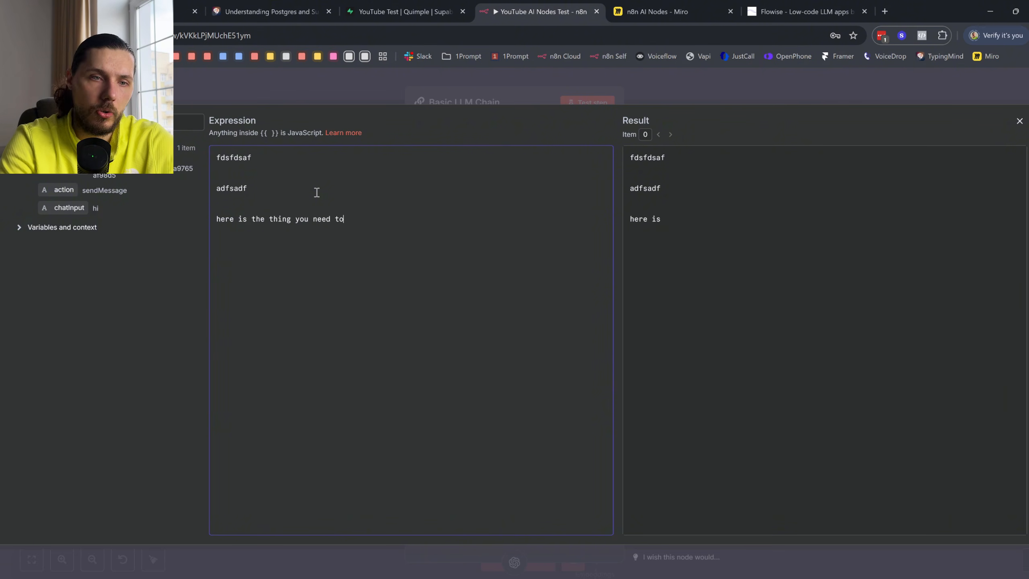
type(" analyze:")
key("Return")
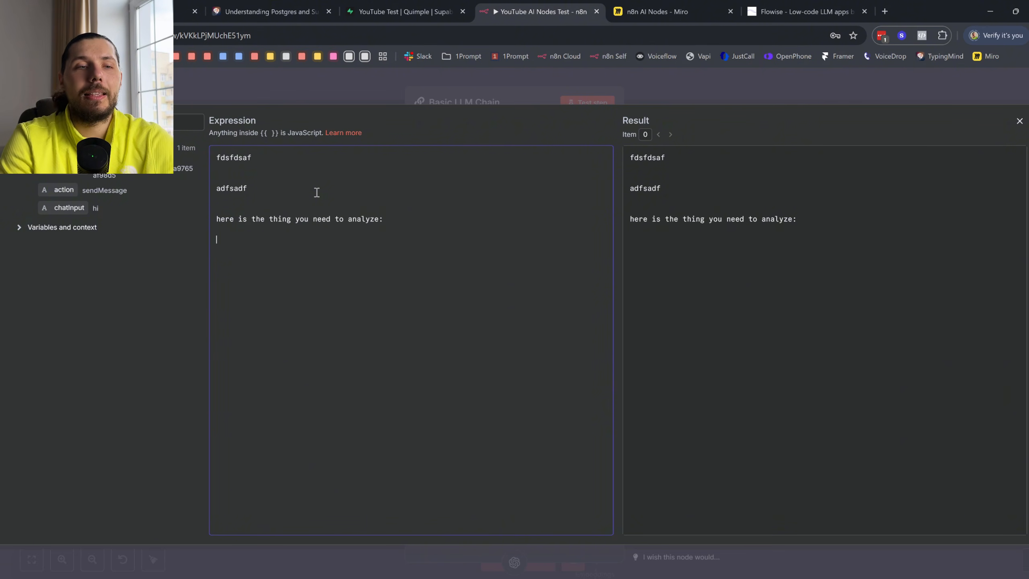
left_click_drag(85, 206, 300, 281)
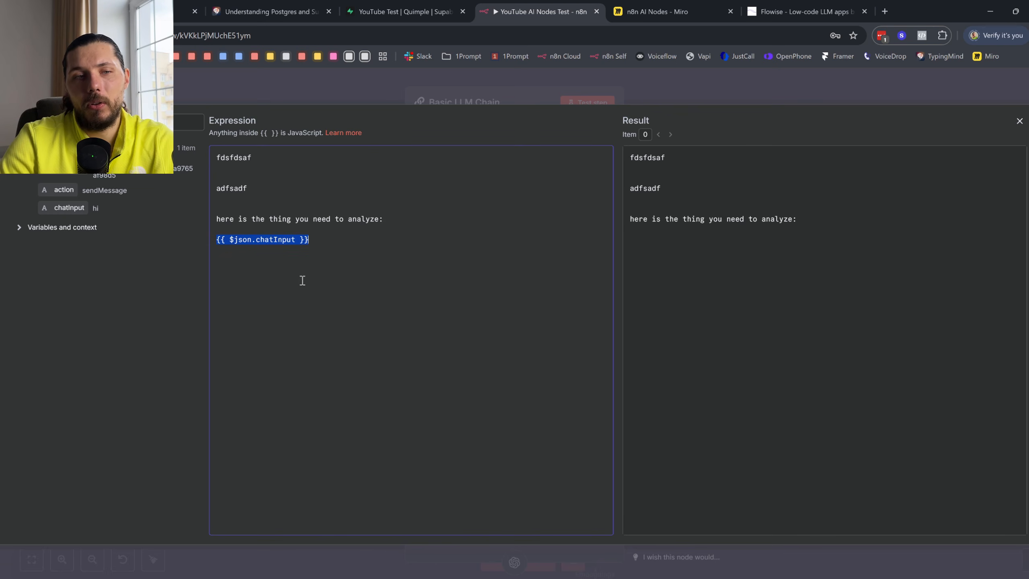
left_click(1020, 121)
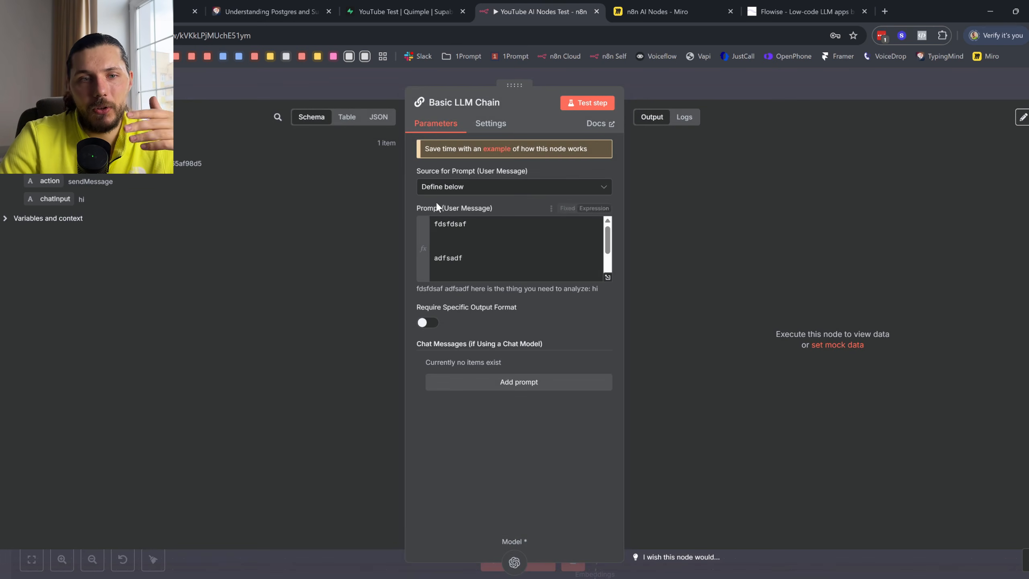
- Review the Basic LLM Chain's user prompt down to its chat input expression
scroll(439, 249, "down", 2)
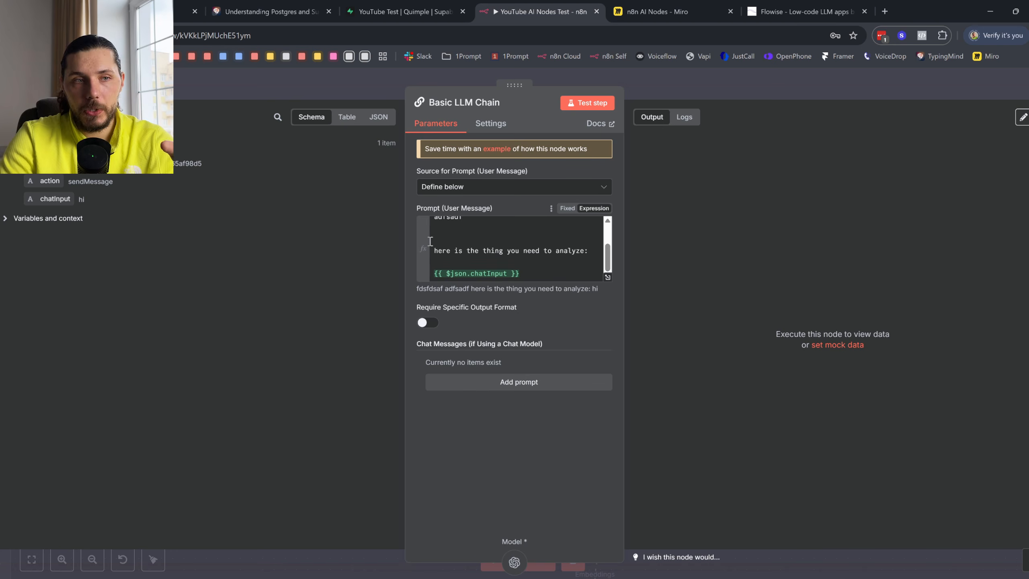
key("Escape")
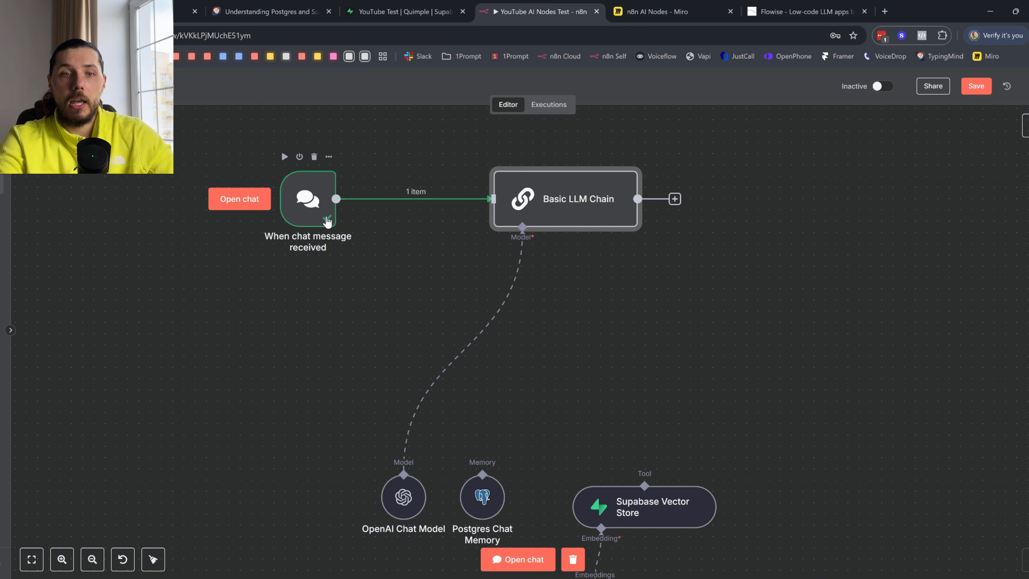
double_click(563, 193)
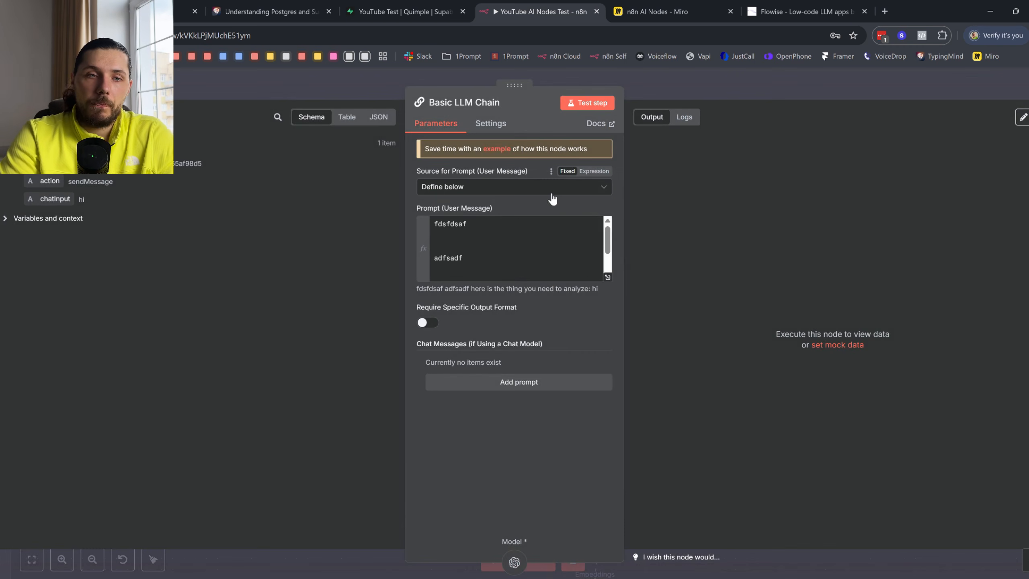
scroll(527, 254, "down", 1)
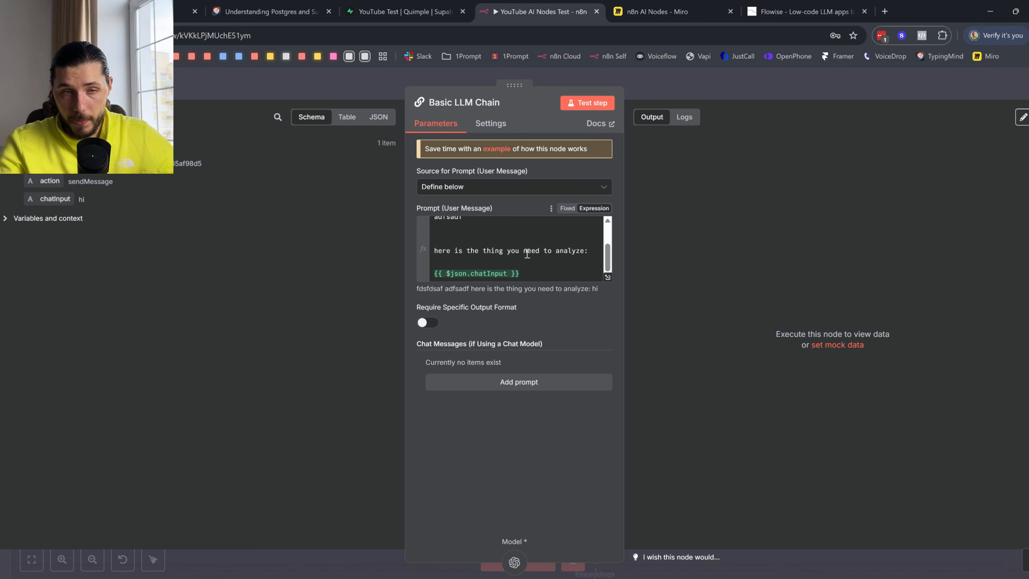
- Switch to the Miro board and delete the old sketch of the circled document and curly braces
left_click(619, 14)
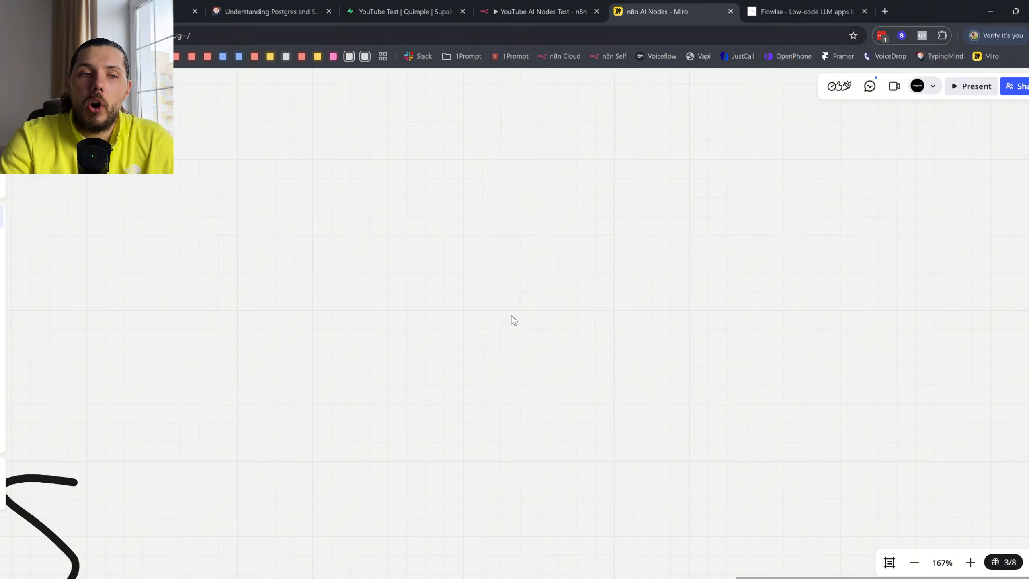
scroll(508, 320, "down", 10)
scroll(508, 320, "down", 3)
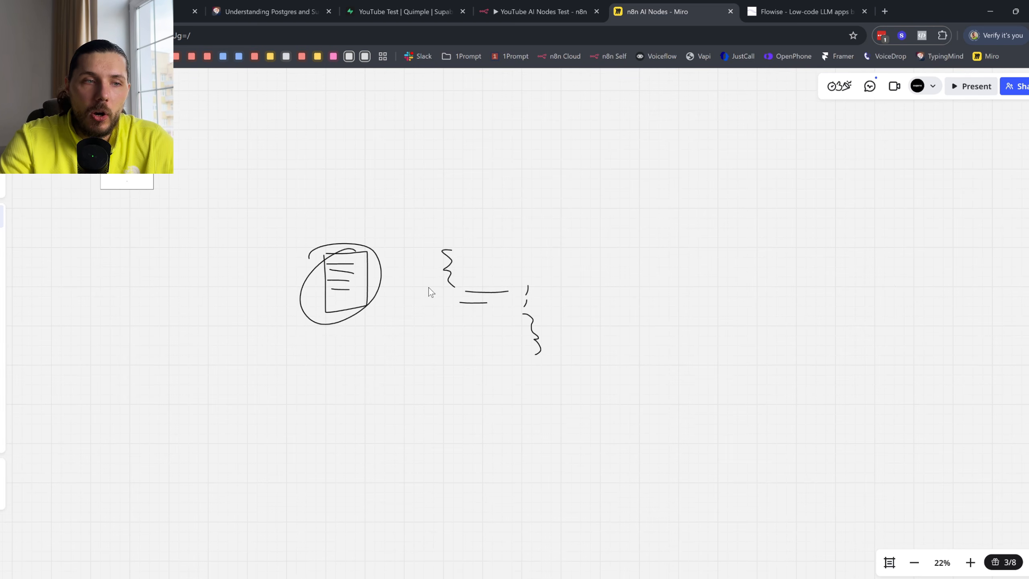
mouse_move(667, 404)
left_mouse_down()
mouse_move(572, 306)
mouse_move(299, 171)
left_mouse_up()
key("Delete")
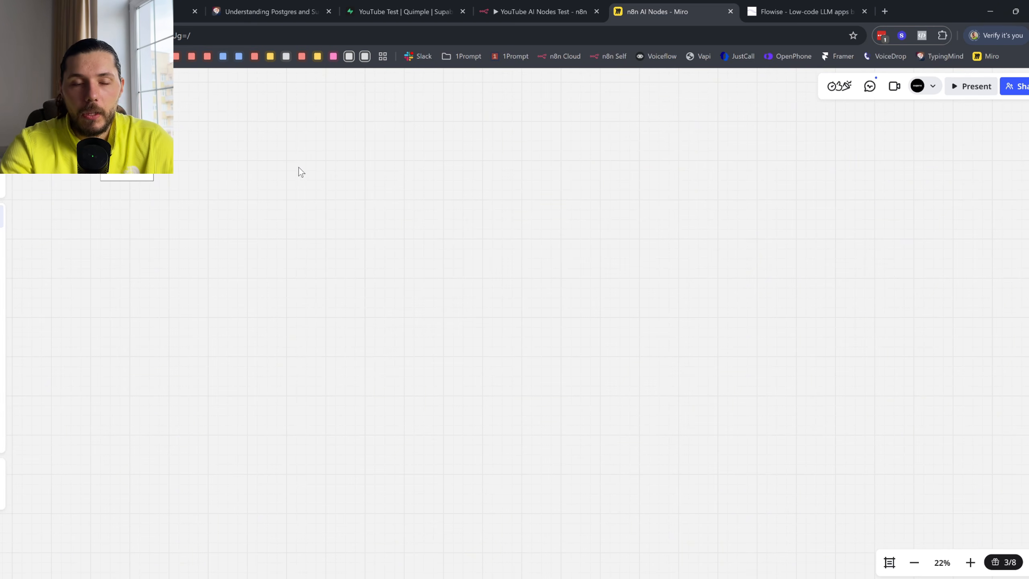
- Draw a tall freehand rectangle with the Pen tool on the emptied area of the Miro board
key("p")
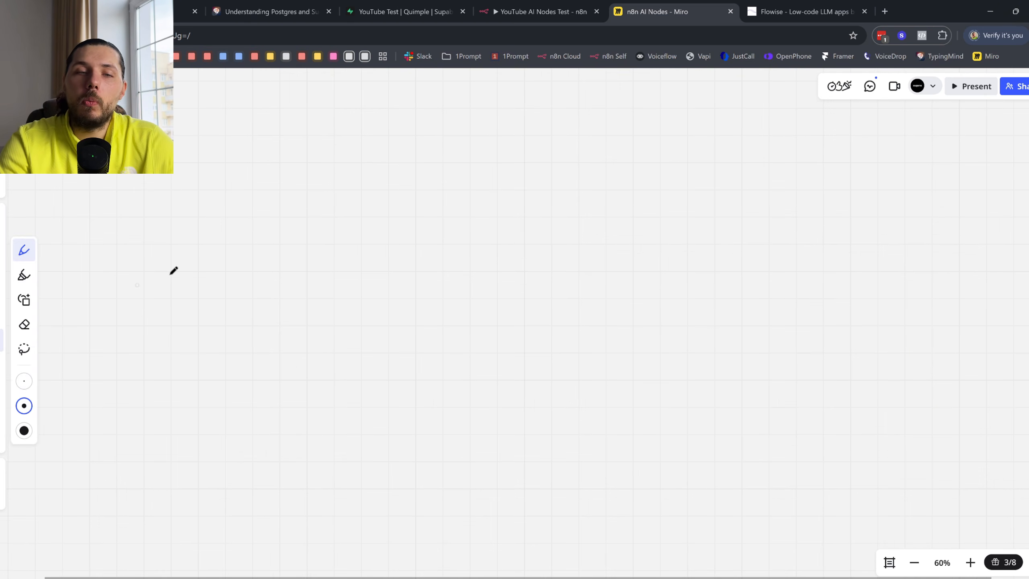
scroll(353, 229, "up", 3)
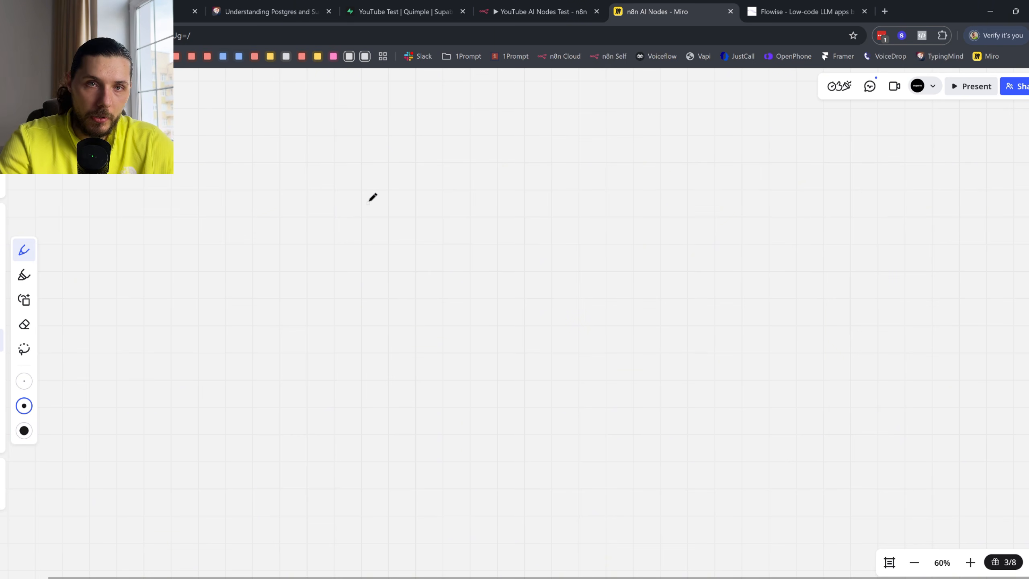
left_click(555, 10)
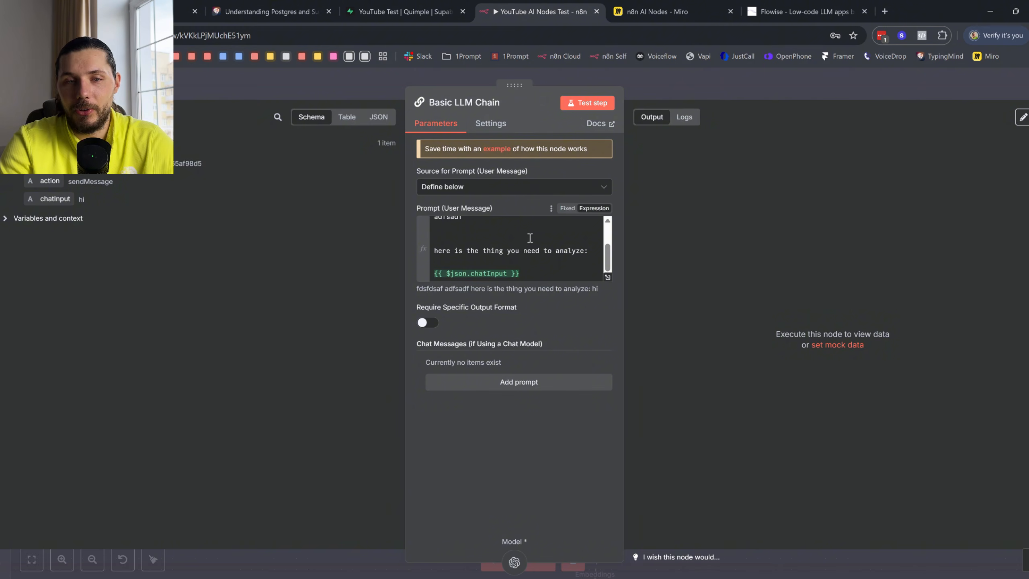
left_click(657, 11)
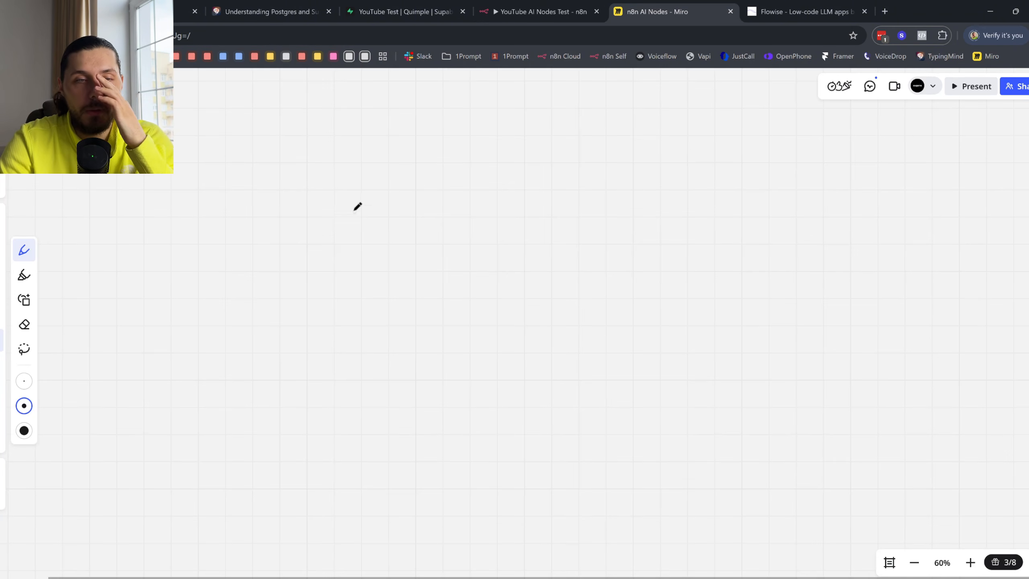
mouse_move(336, 149)
left_mouse_down()
mouse_move(347, 367)
mouse_move(466, 360)
mouse_move(391, 136)
mouse_move(327, 139)
left_mouse_up()
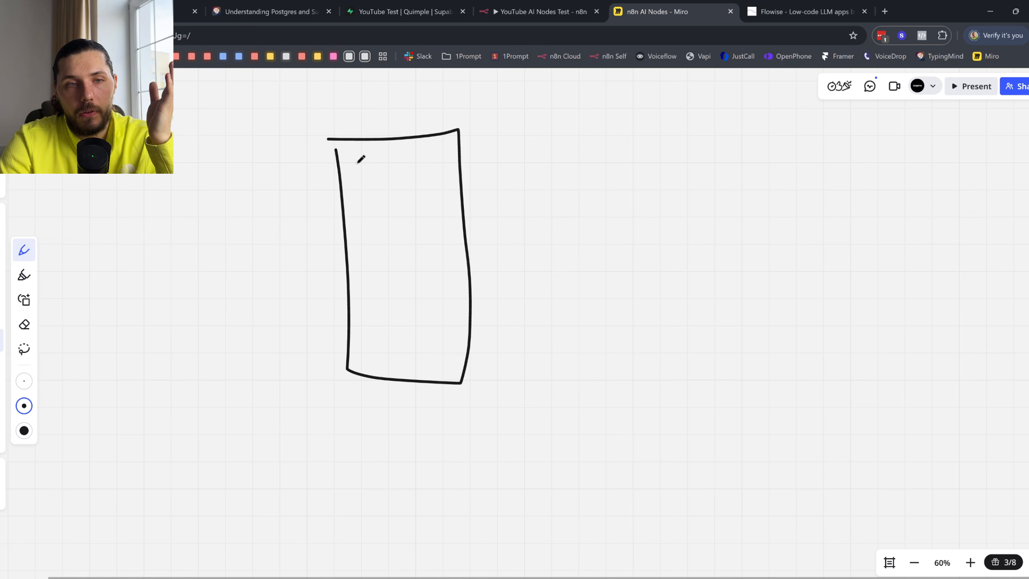
- Draw three stacked boxes inside the upper part of the tall rectangle, two thin and one taller
scroll(357, 162, "up", 5)
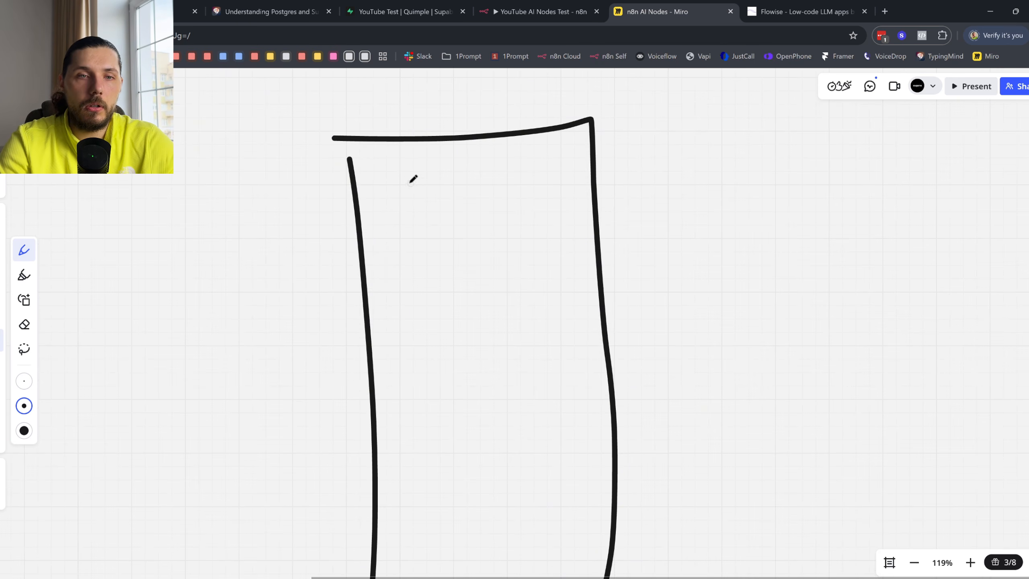
mouse_move(373, 192)
left_mouse_down()
mouse_move(558, 174)
mouse_move(368, 180)
mouse_move(371, 194)
left_mouse_up()
mouse_move(390, 230)
left_mouse_down()
mouse_move(535, 214)
mouse_move(390, 218)
left_mouse_up()
mouse_move(387, 273)
left_mouse_down()
mouse_move(561, 314)
mouse_move(405, 265)
left_mouse_up()
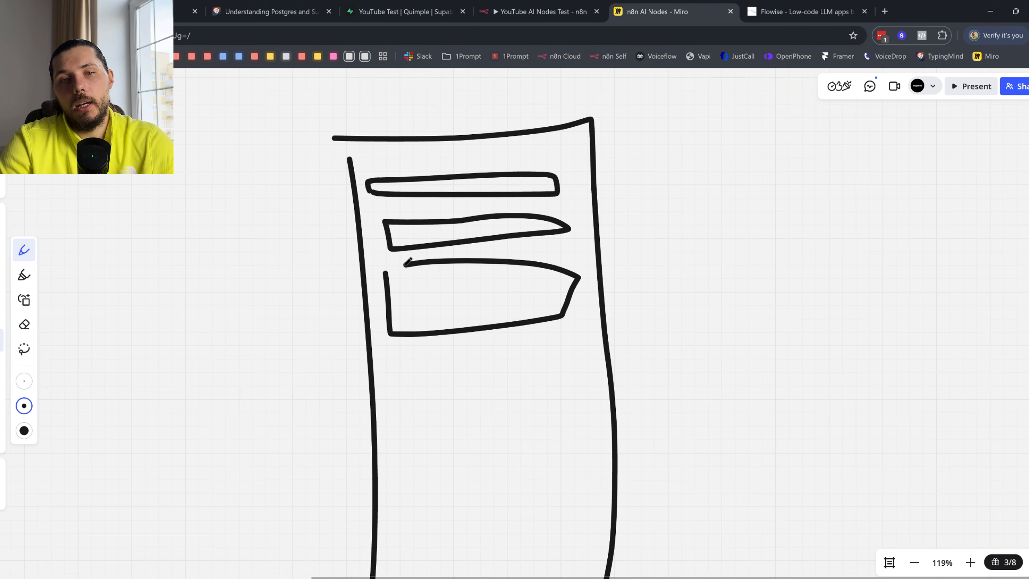
- Draw a large box filling the lower part of the tall rectangle and a smaller box just beneath it
scroll(589, 275, "down", 3)
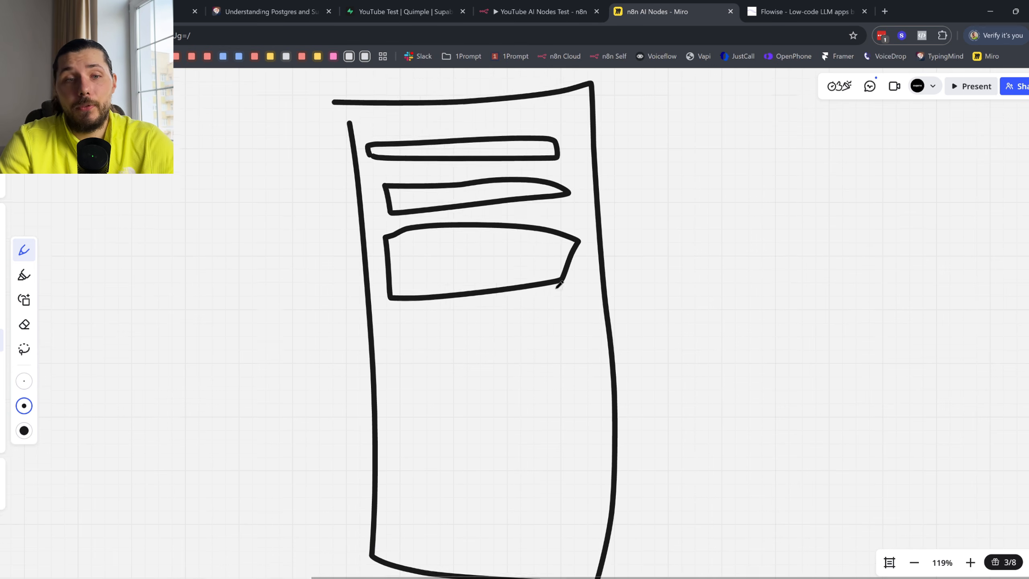
mouse_move(395, 304)
left_mouse_down()
mouse_move(405, 521)
mouse_move(577, 322)
mouse_move(320, 314)
left_mouse_up()
scroll(320, 315, "down", 10)
mouse_move(426, 378)
left_mouse_down()
mouse_move(602, 413)
mouse_move(362, 416)
left_mouse_up()
scroll(454, 389, "down", 5)
scroll(453, 387, "down", 1)
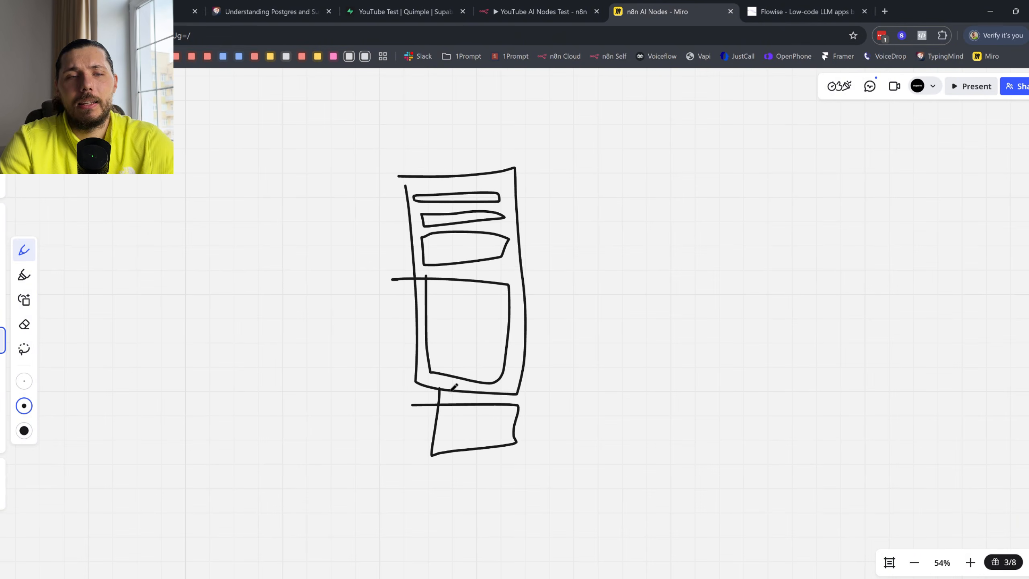
scroll(452, 375, "down", 1)
scroll(421, 174, "left", 2)
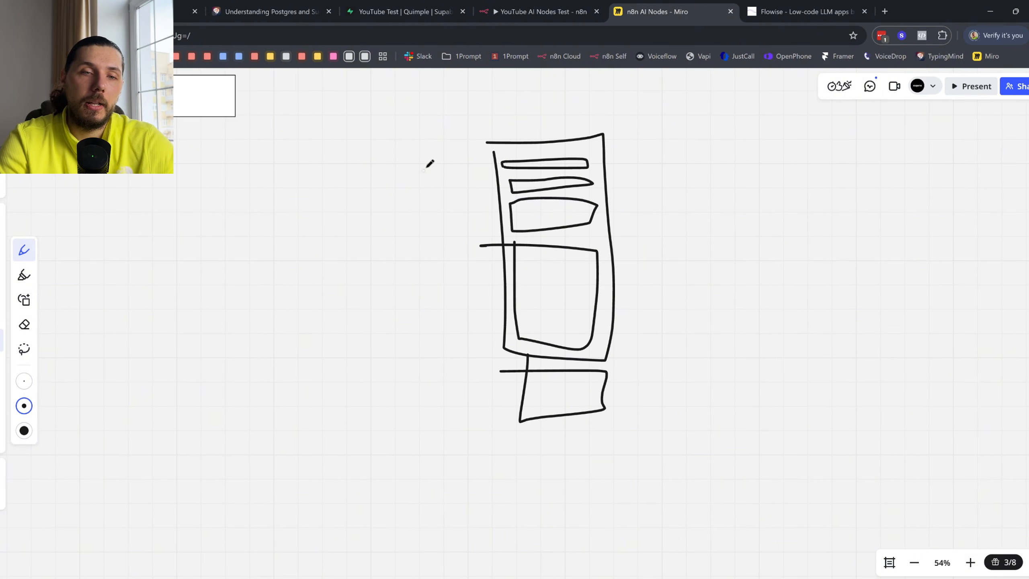
- Switch to the n8n workflow, close the Basic LLM Chain settings and add an AI Agent node after it
scroll(482, 156, "right", 3)
left_click(518, 14)
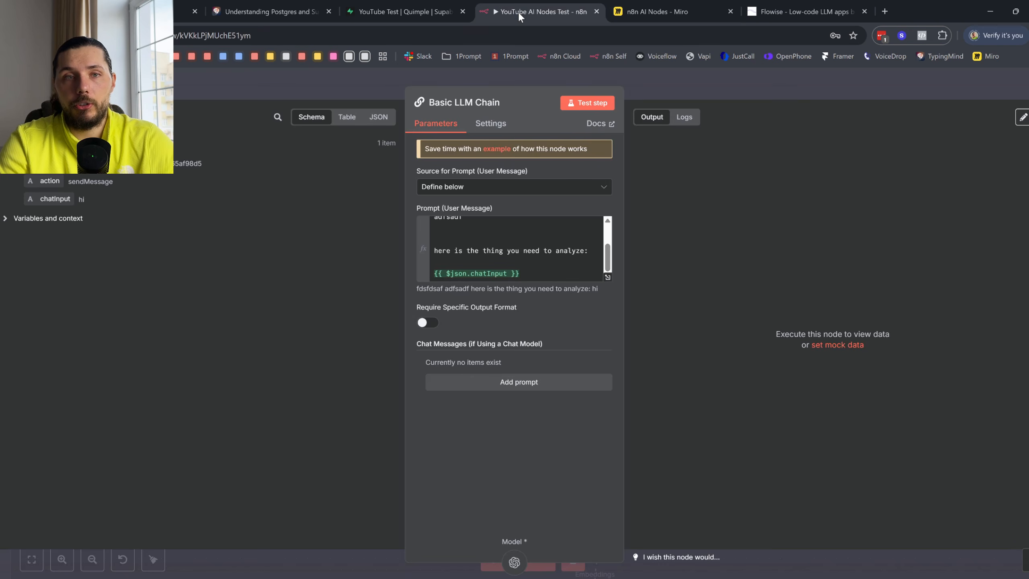
left_click(486, 239)
key("Escape")
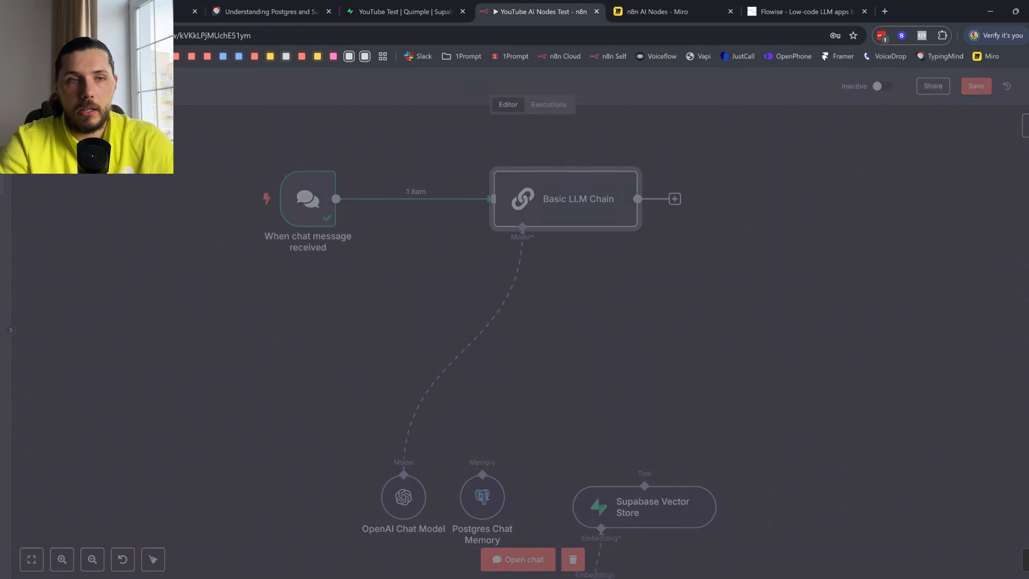
left_click(1027, 127)
left_click(923, 200)
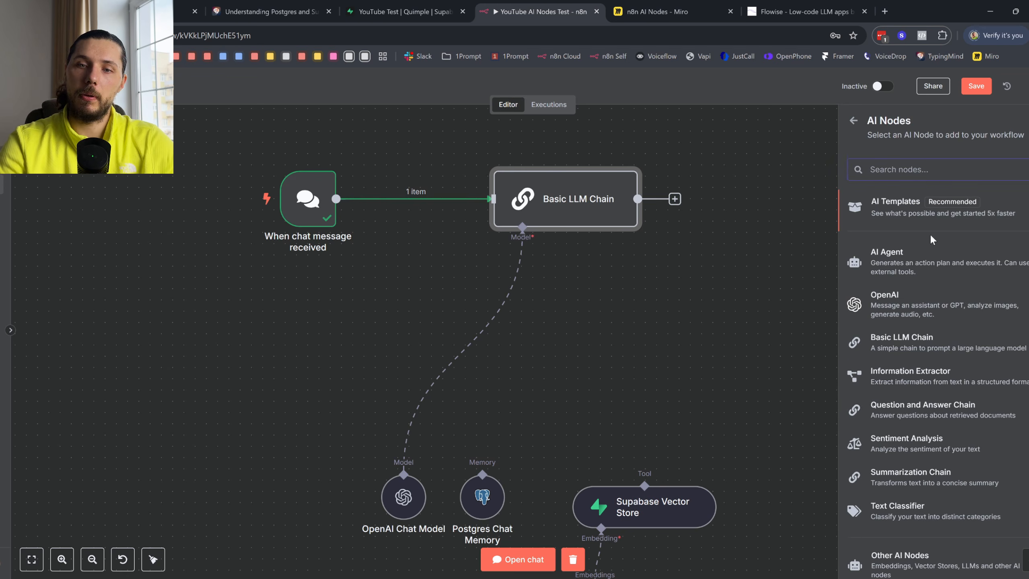
left_click(925, 259)
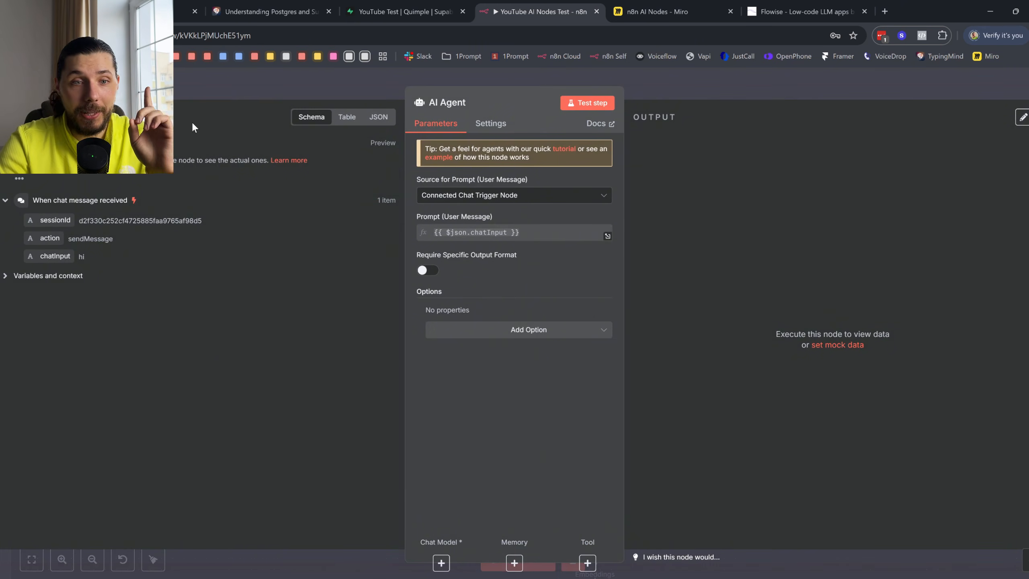
- Examine the AI Agent's Require Specific Output Format switch and its available options, and close the node settings
left_click(428, 270)
left_click(429, 271)
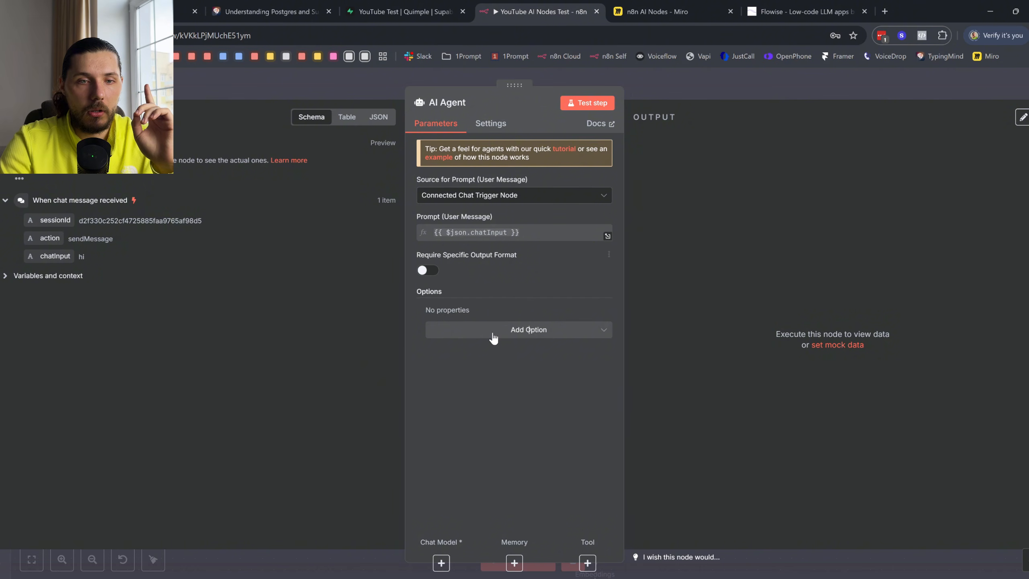
left_click(491, 331)
left_click(464, 277)
key("Escape")
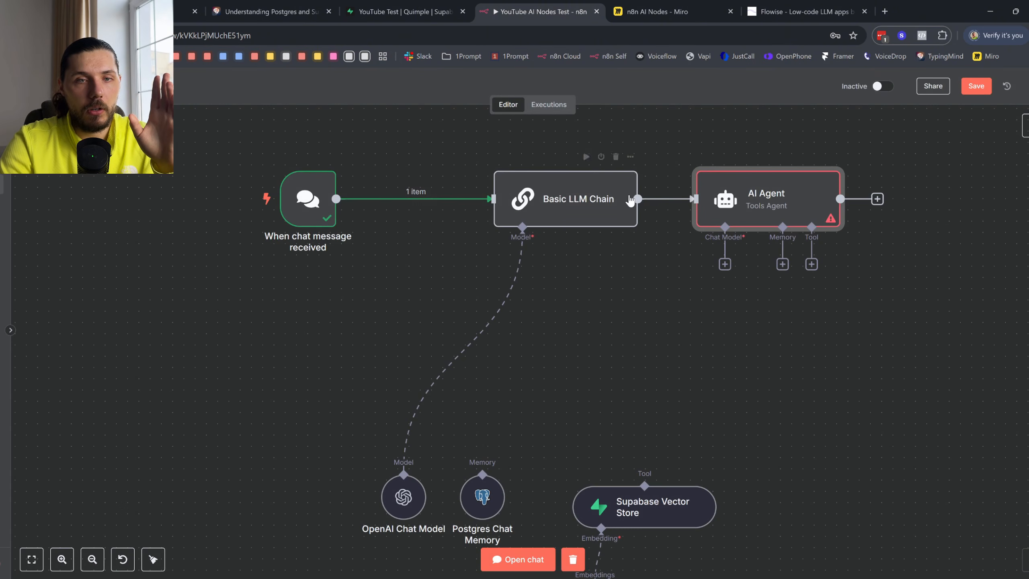
- Delete the AI Agent node that follows the Basic LLM Chain
scroll(725, 219, "right", 3)
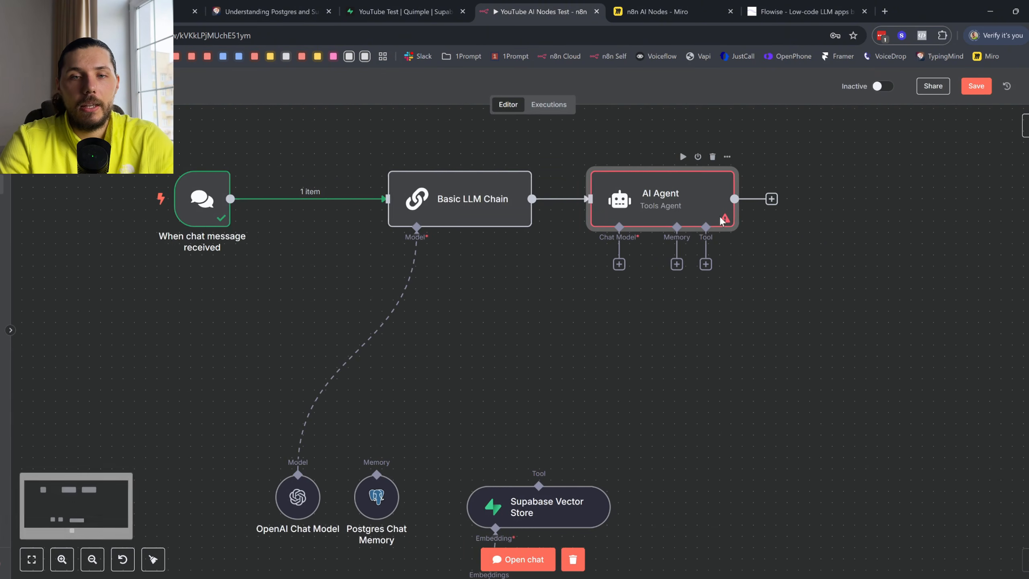
left_click_drag(668, 203, 769, 202)
left_click(814, 158)
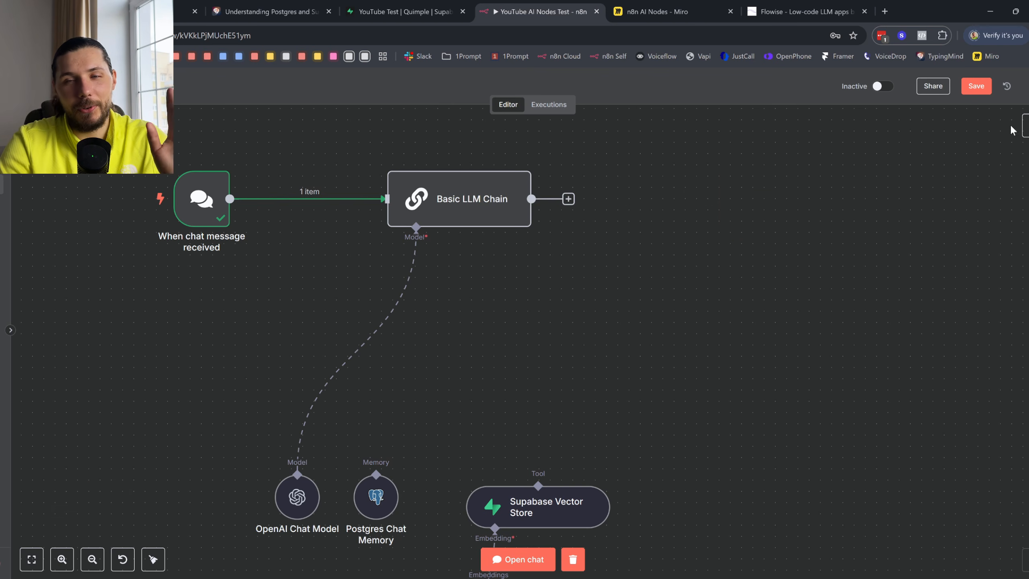
- Add an OpenAI node with the Message a Model action and enable Output Content as JSON
left_click(1026, 125)
left_click(971, 197)
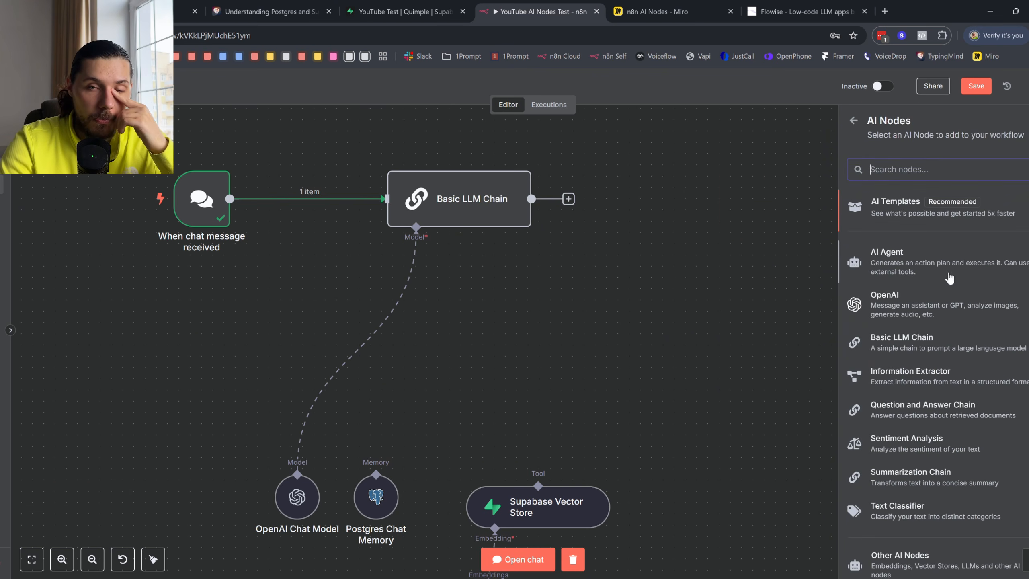
left_click(959, 306)
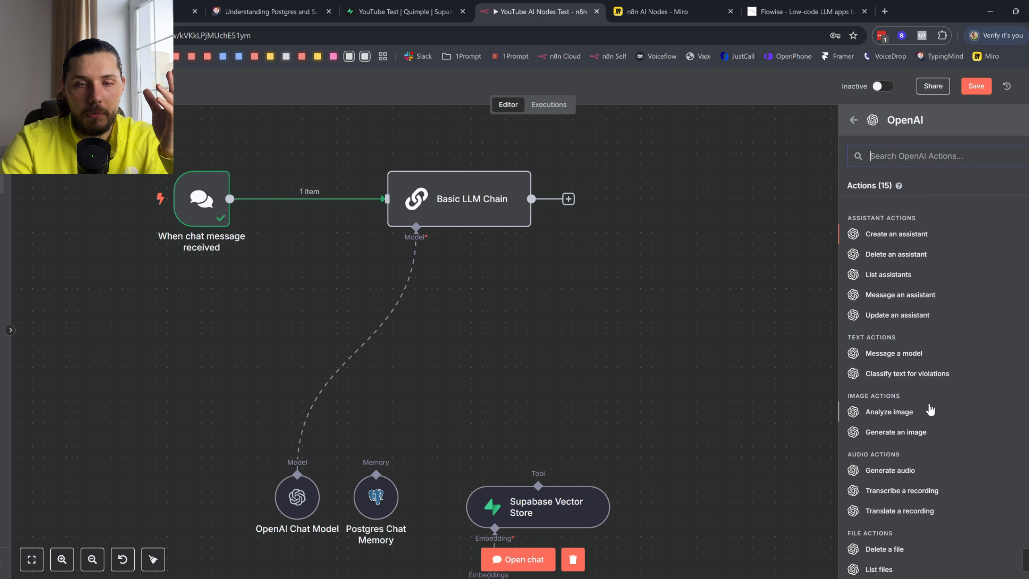
left_click(926, 356)
scroll(573, 357, "down", 3)
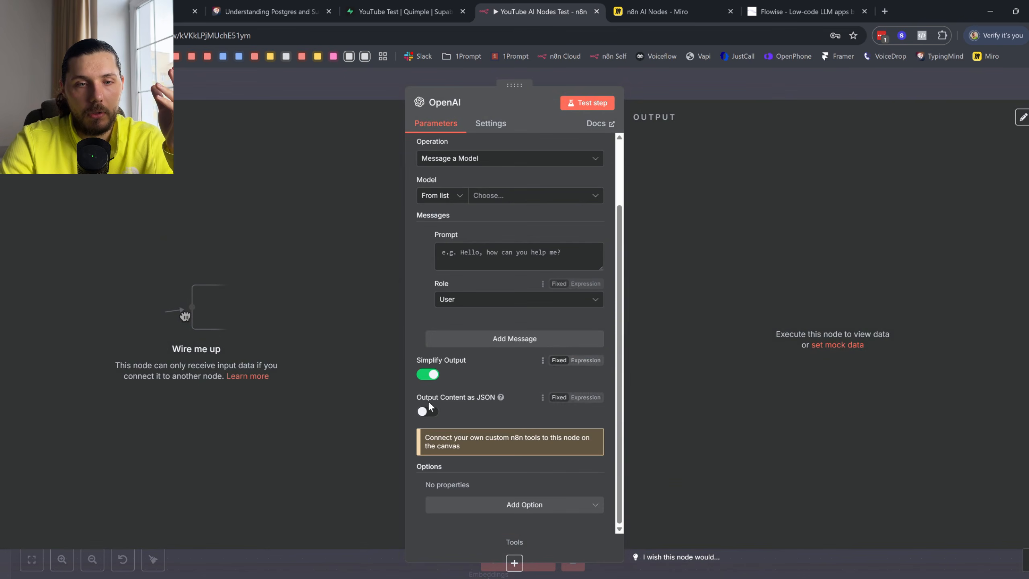
left_click(427, 411)
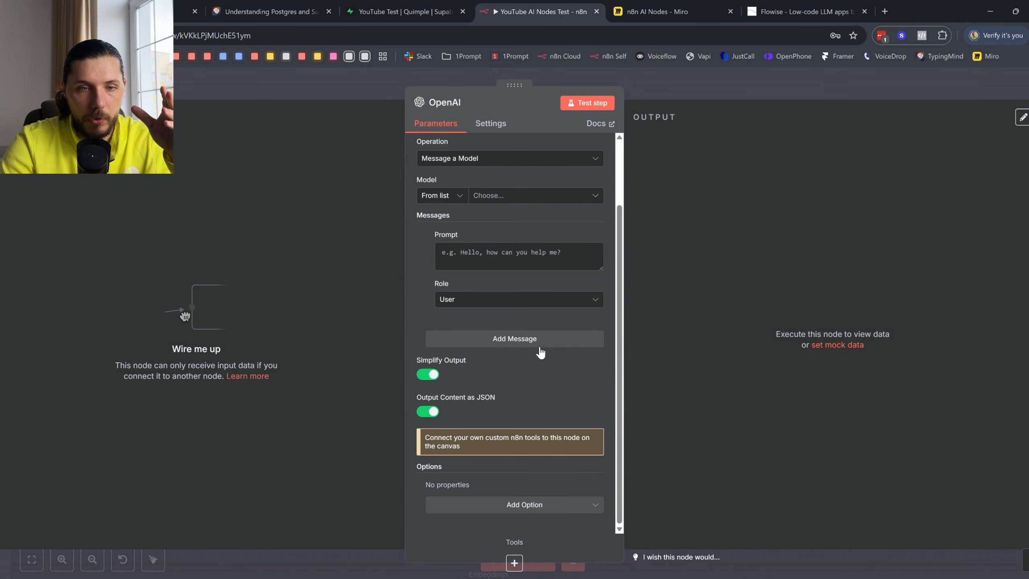
scroll(531, 348, "up", 2)
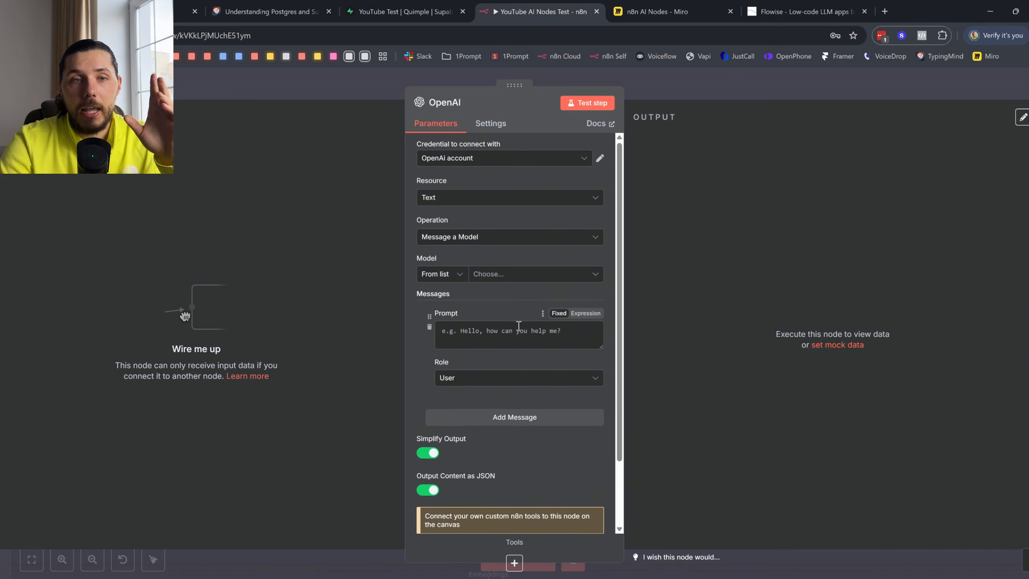
- Switch to the Miro board and draw a pair of curly braces enclosing five horizontal lines beside the tall rectangle
left_click(663, 5)
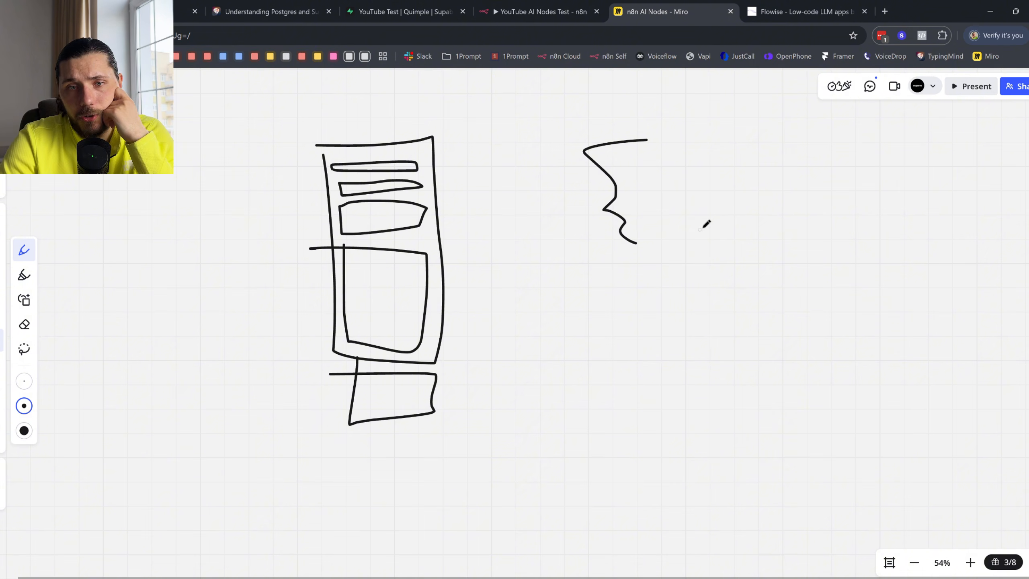
left_click_drag(680, 222, 828, 223)
left_click_drag(695, 283, 829, 277)
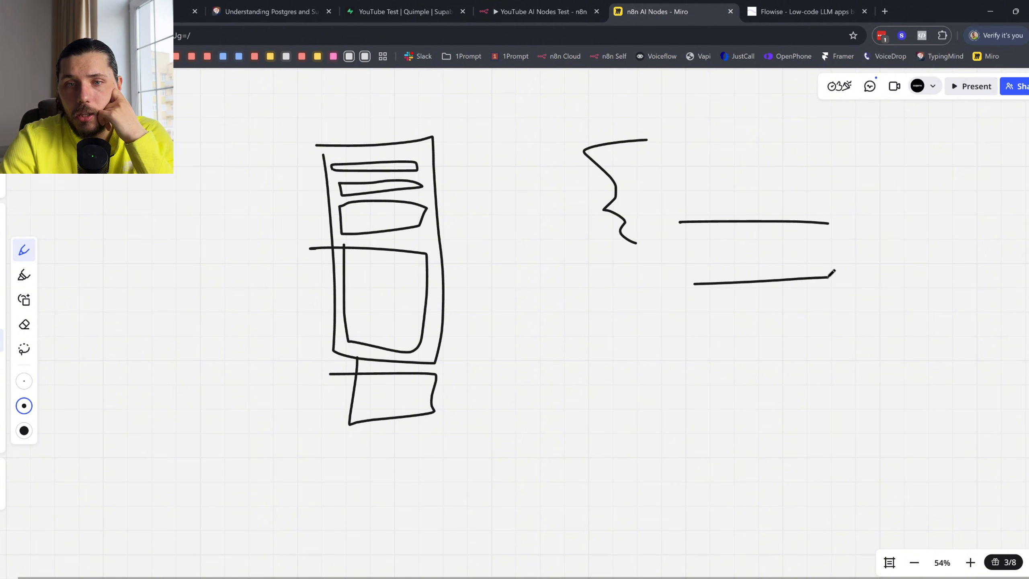
left_click_drag(692, 338, 836, 338)
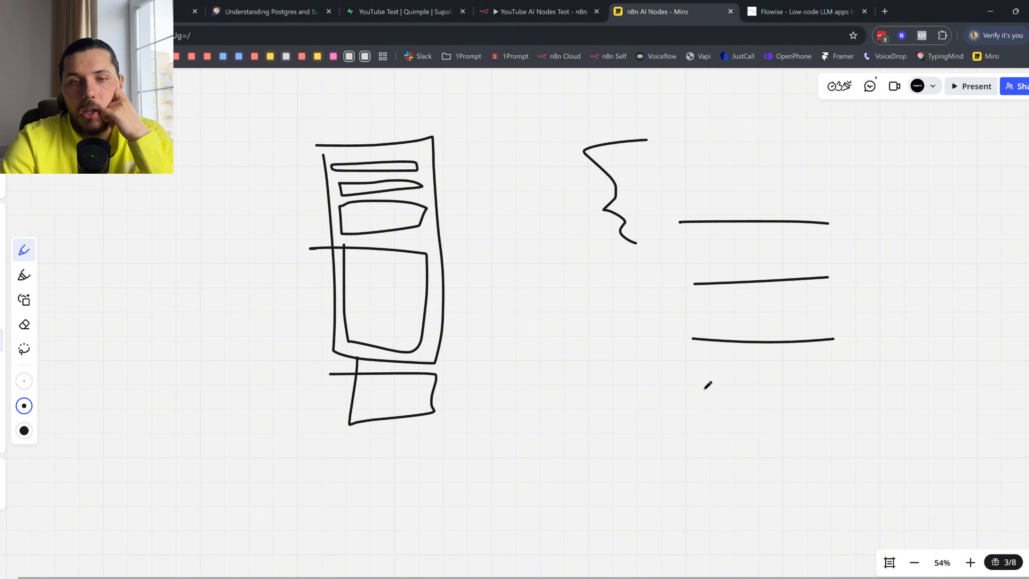
left_click_drag(703, 389, 857, 380)
left_click_drag(724, 422, 829, 429)
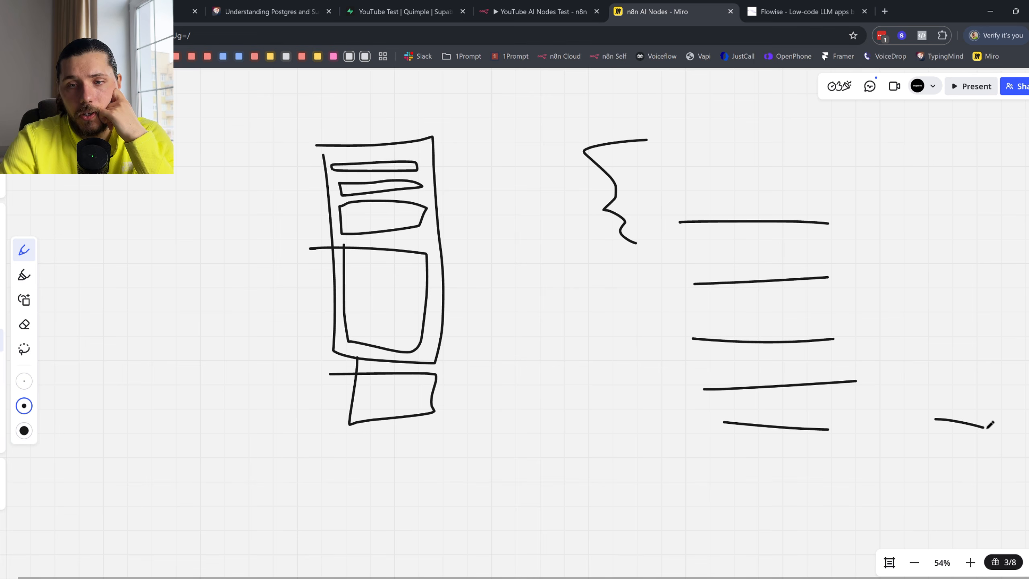
left_click_drag(989, 425, 986, 538)
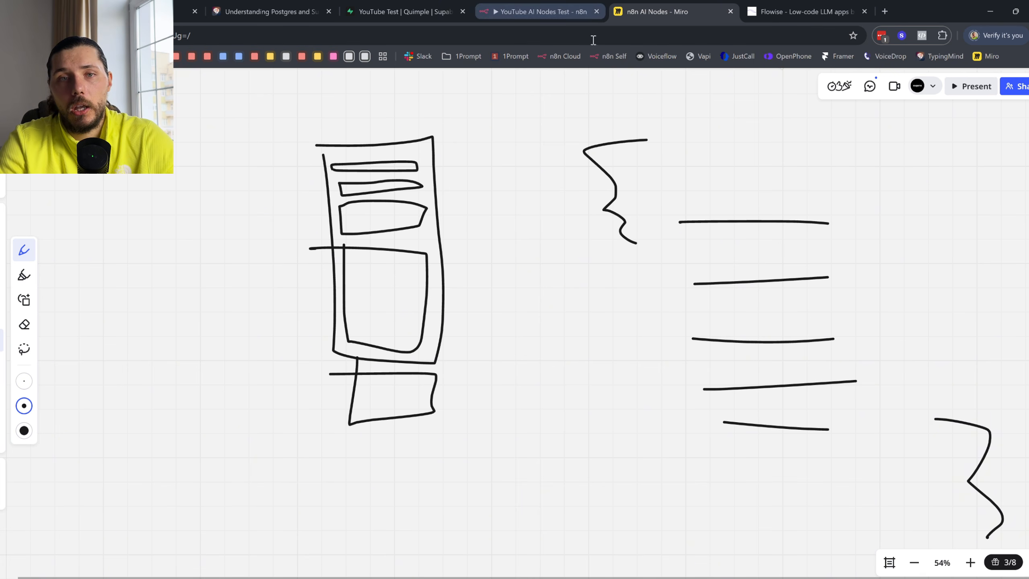
- Draw an arrow to the right of the braces and circle each of the five horizontal lines
left_click_drag(762, 251, 607, 178)
scroll(626, 194, "down", 2)
left_click_drag(966, 242, 686, 242)
left_click_drag(578, 206, 631, 190)
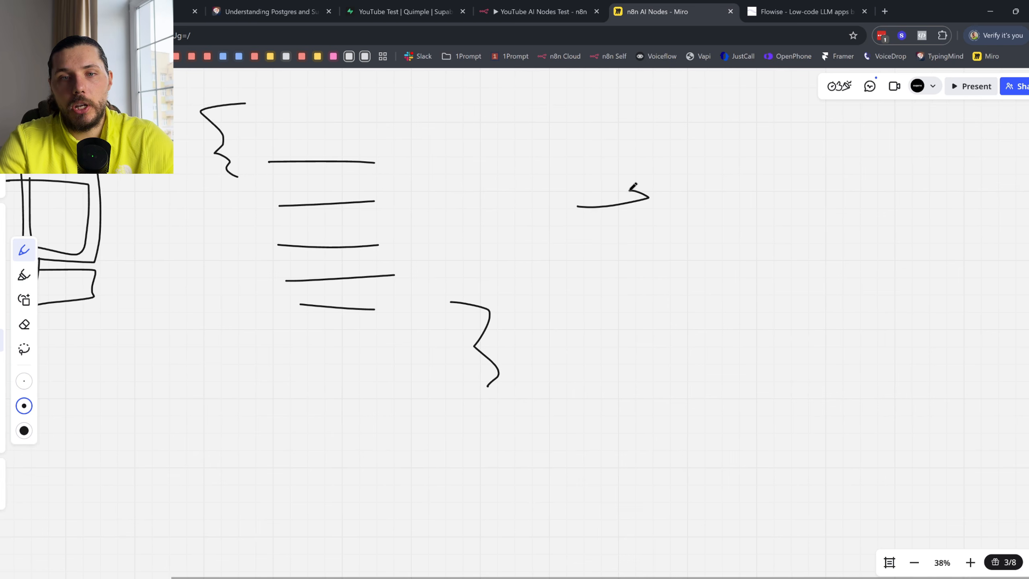
mouse_move(271, 179)
left_mouse_down()
mouse_move(267, 142)
mouse_move(336, 182)
mouse_move(283, 185)
left_mouse_up()
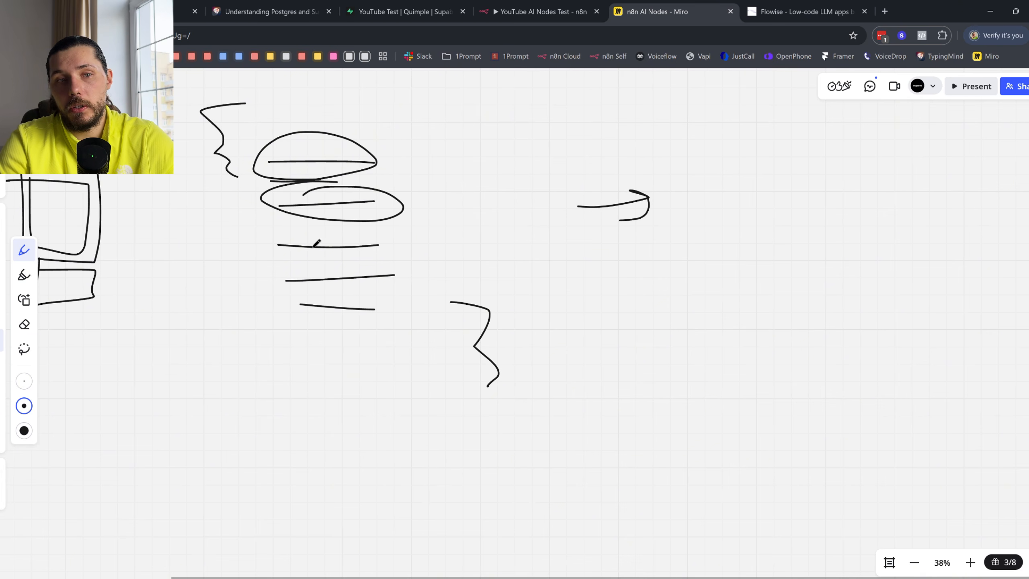
mouse_move(342, 234)
left_mouse_down()
mouse_move(308, 242)
mouse_move(279, 289)
mouse_move(327, 278)
mouse_move(344, 296)
left_mouse_up()
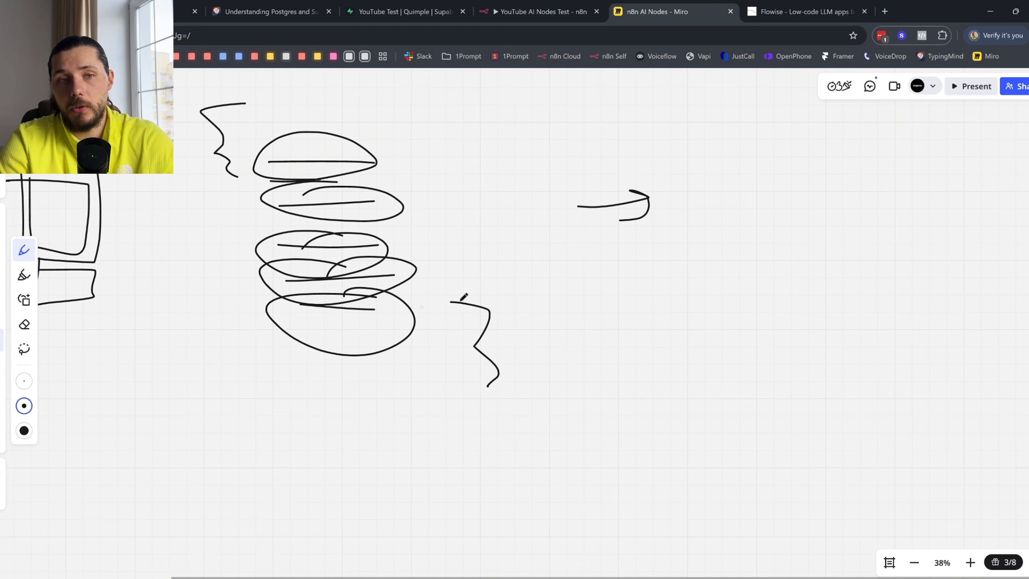
- Draw four long lines fanning out to the right from the circled lines
left_click_drag(396, 179, 714, 86)
left_click_drag(456, 211, 815, 183)
left_click_drag(475, 270, 746, 307)
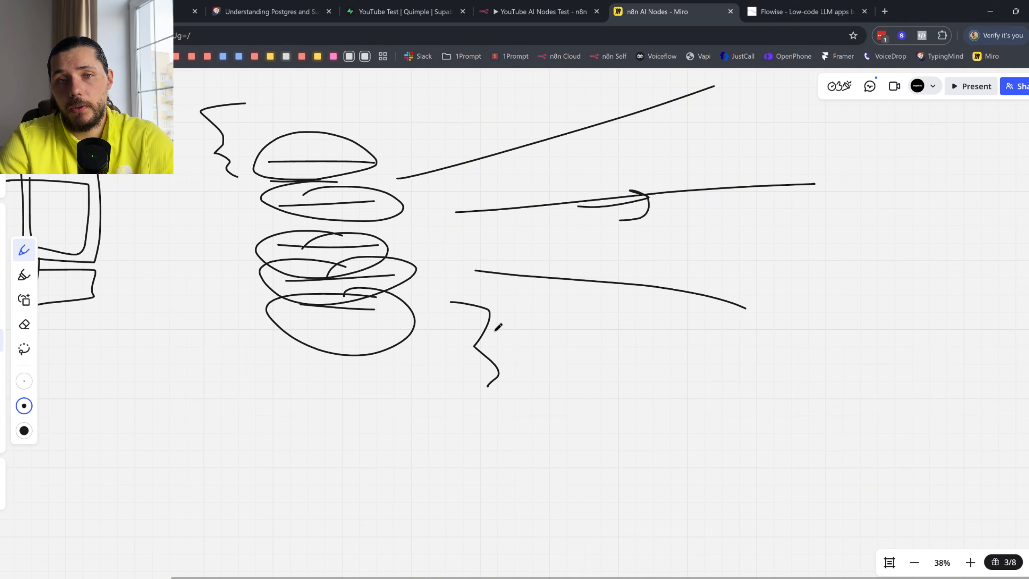
left_click_drag(496, 331, 764, 437)
- Undo the fanning lines, circles, arrow, horizontal lines and curly braces, leaving only the tall rectangle sketch
key("ctrl+z")
key("ctrl+z")
key("ctrl+z")
key("ctrl+z")
key("ctrl+z")
key("ctrl+z")
key("ctrl+z")
key("ctrl+z")
key("ctrl+z")
key("ctrl+z")
key("ctrl+z")
key("ctrl+z")
key("ctrl+z")
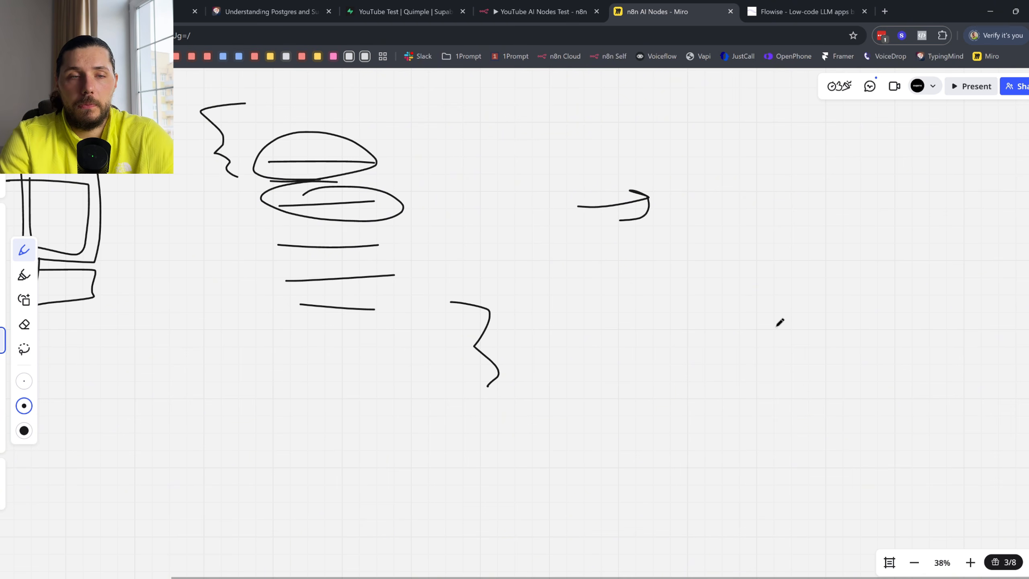
key("ctrl+z")
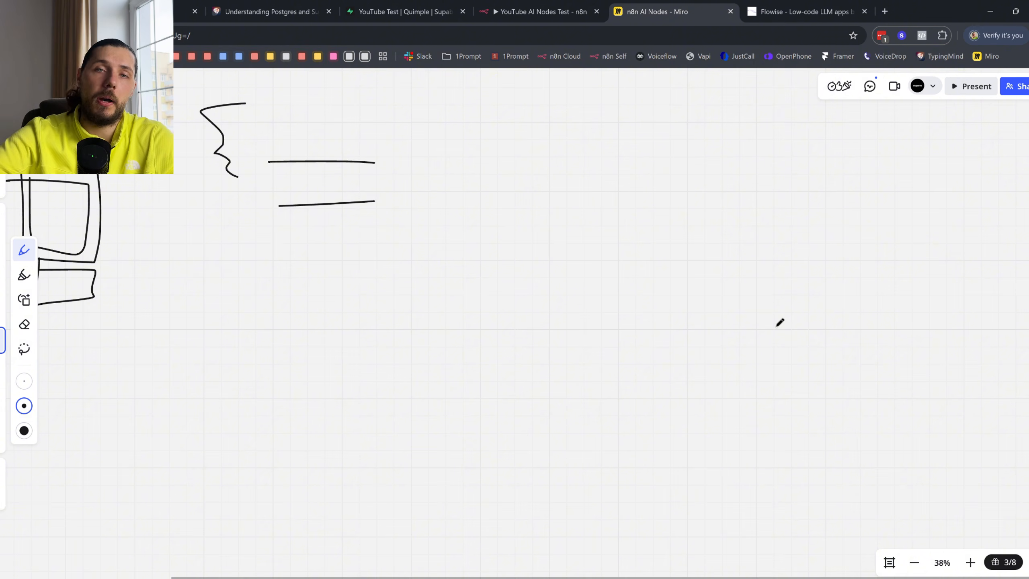
key("ctrl+z")
key("ctrl+z")
- Try a freehand circle around the whole tall rectangle sketch and undo it
scroll(790, 312, "left", 10)
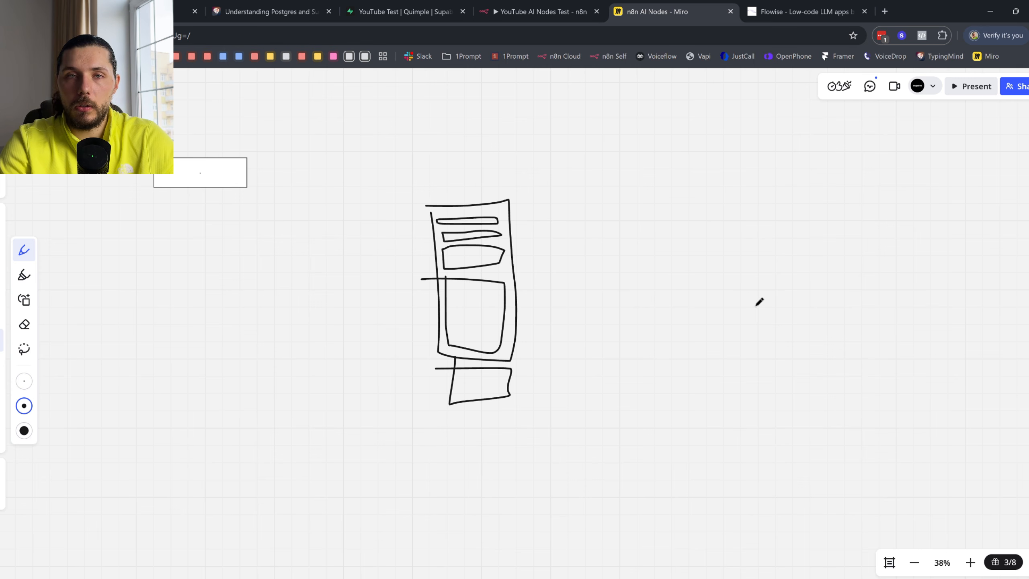
left_click_drag(373, 234, 359, 200)
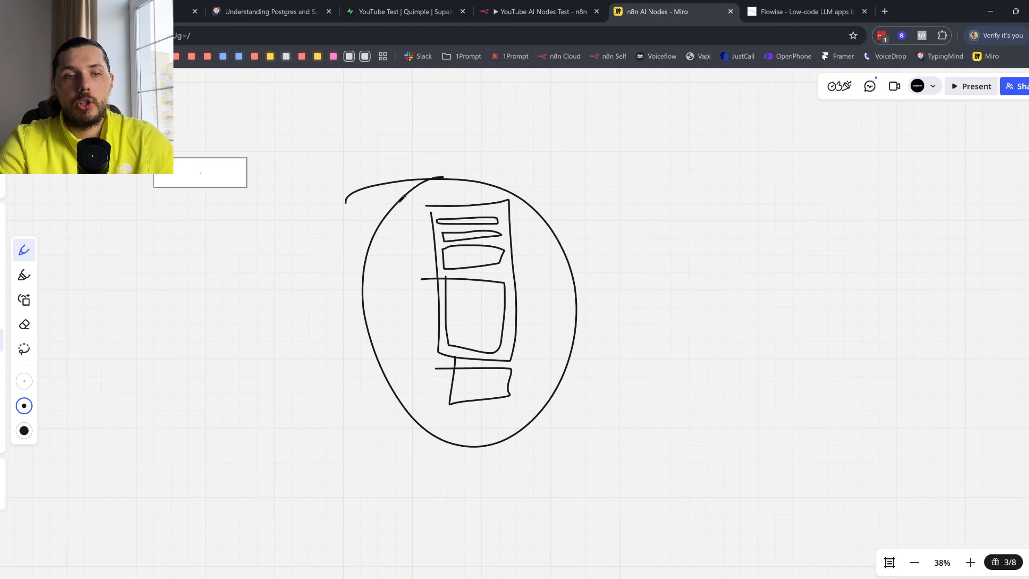
key("ctrl+z")
- Draw an arrow pointing at the topmost thin box in the tall rectangle and an ellipse around that box
scroll(402, 197, "up", 5)
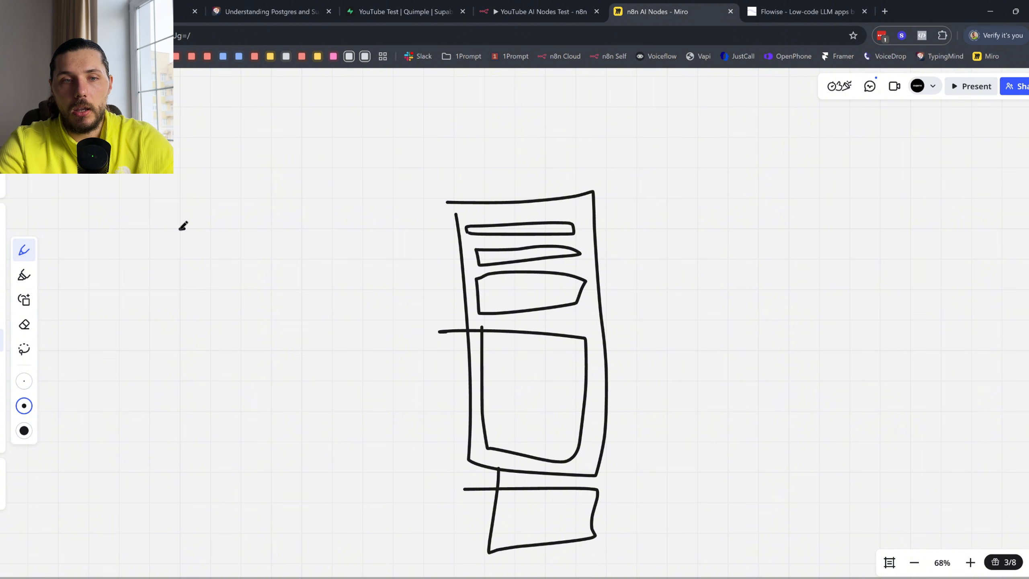
mouse_move(180, 229)
left_mouse_down()
mouse_move(392, 233)
mouse_move(394, 249)
left_mouse_up()
mouse_move(568, 219)
left_mouse_down()
mouse_move(392, 223)
mouse_move(443, 223)
left_mouse_up()
- Draw a small freehand box just above the tall rectangle
scroll(377, 248, "right", 1)
scroll(546, 224, "right", 2)
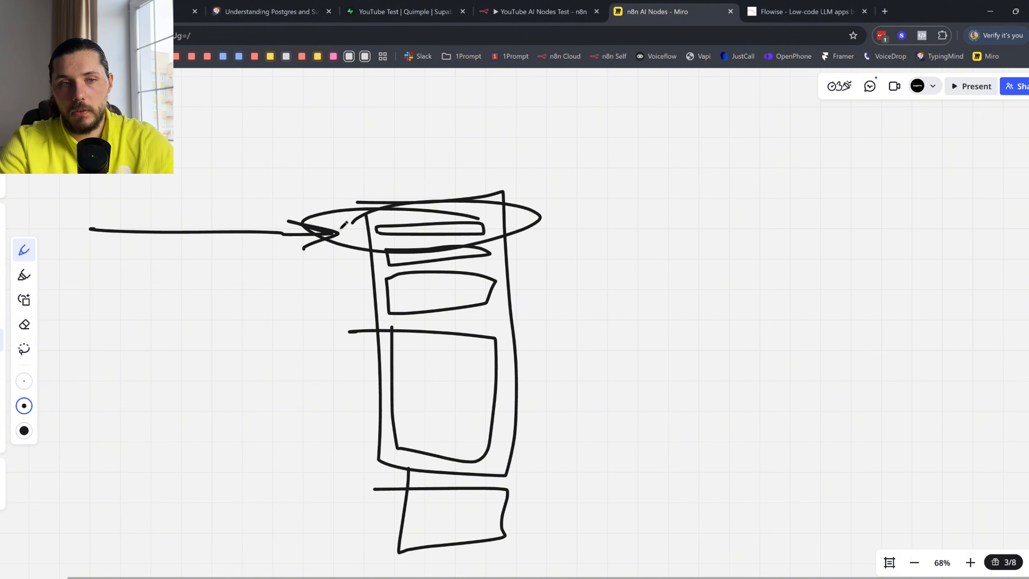
mouse_move(376, 179)
left_mouse_down()
mouse_move(460, 127)
mouse_move(385, 131)
left_mouse_up()
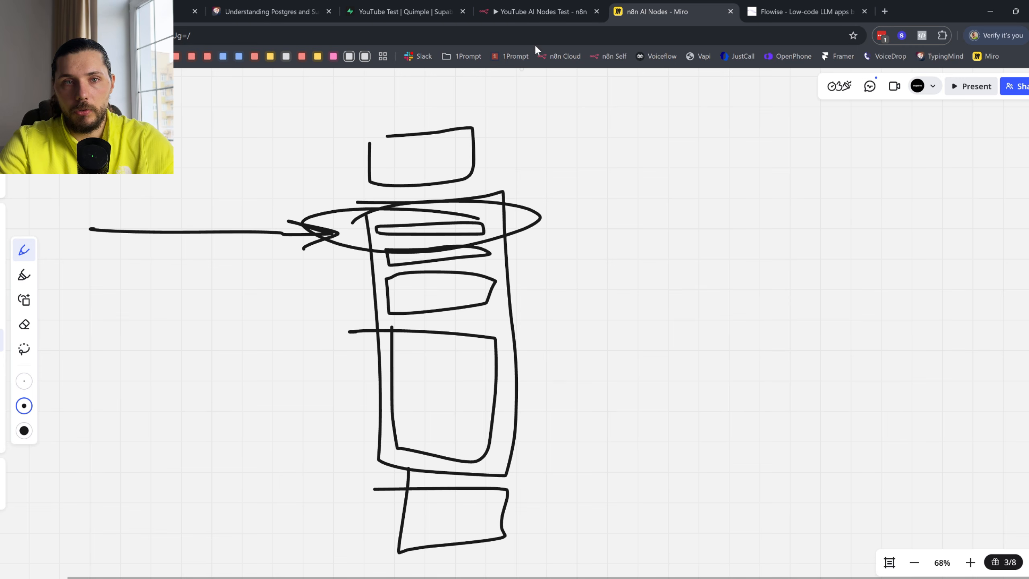
- Switch to the n8n workflow to close the OpenAI node's settings, and return to the Miro sketch
left_click(543, 4)
key("Escape")
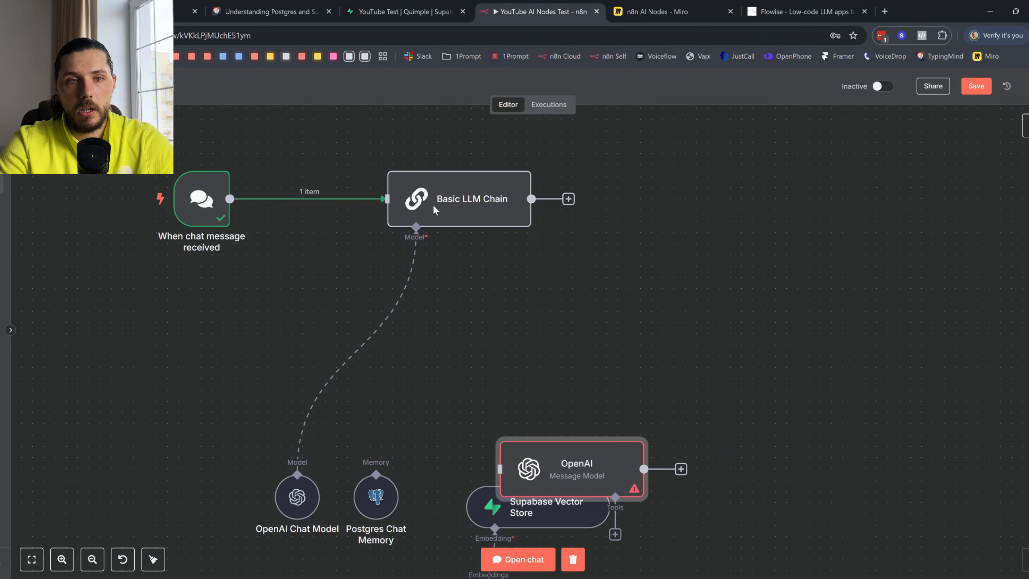
left_click(691, 5)
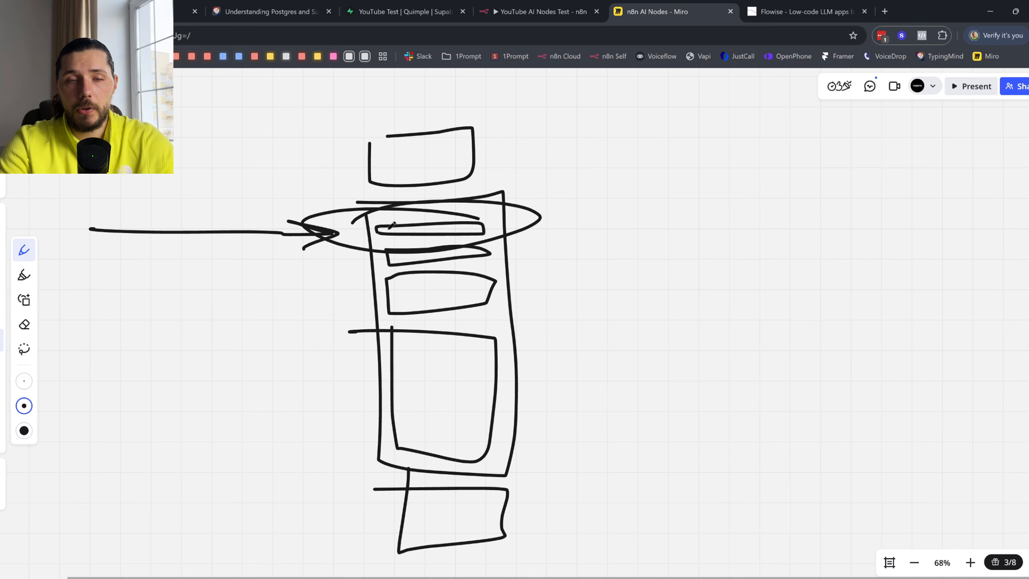
scroll(520, 223, "right", 3)
- Switch back to the n8n workflow and open the Basic LLM Chain node's settings
left_click(539, 9)
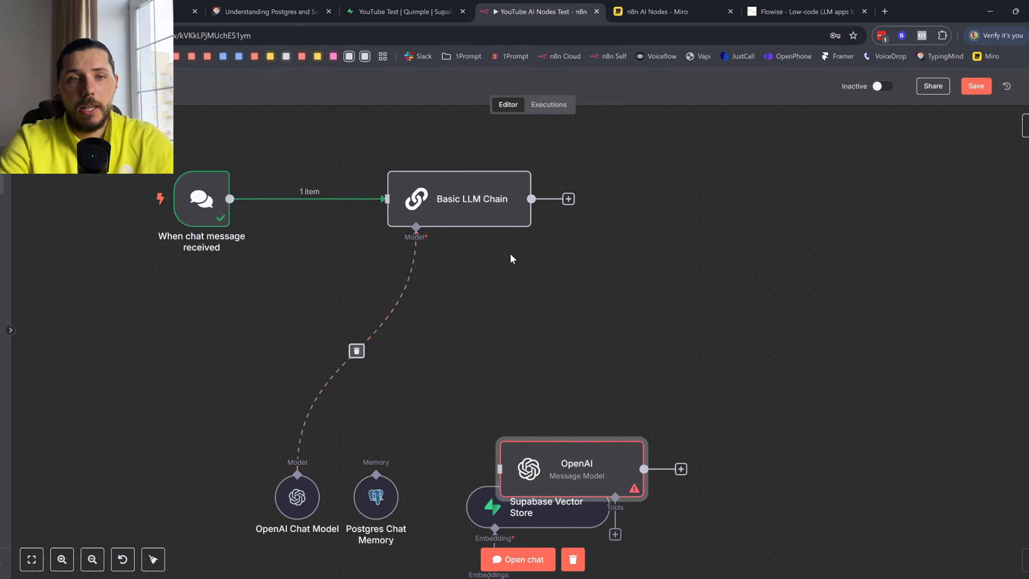
left_click(510, 201)
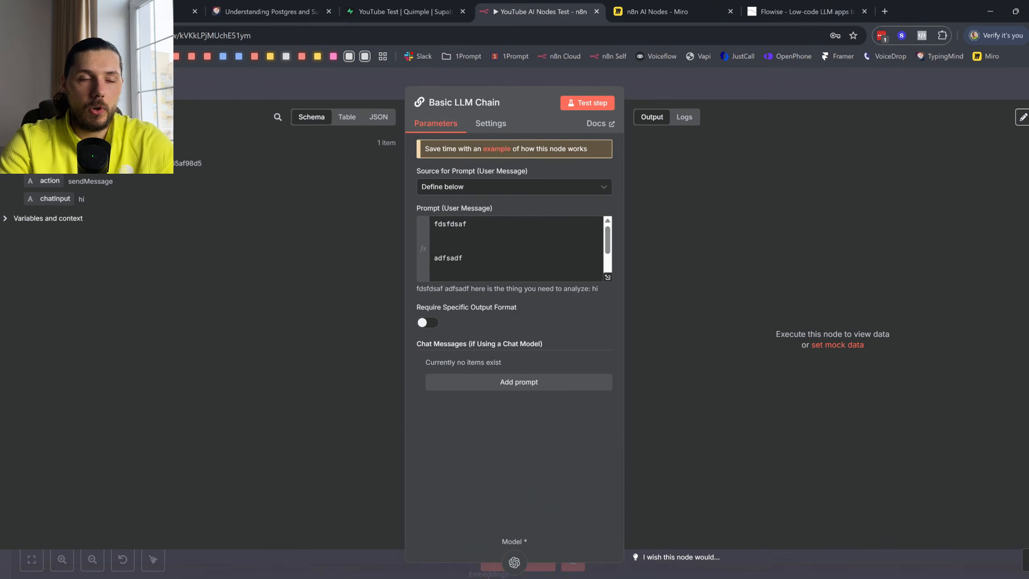
left_click(28, 83)
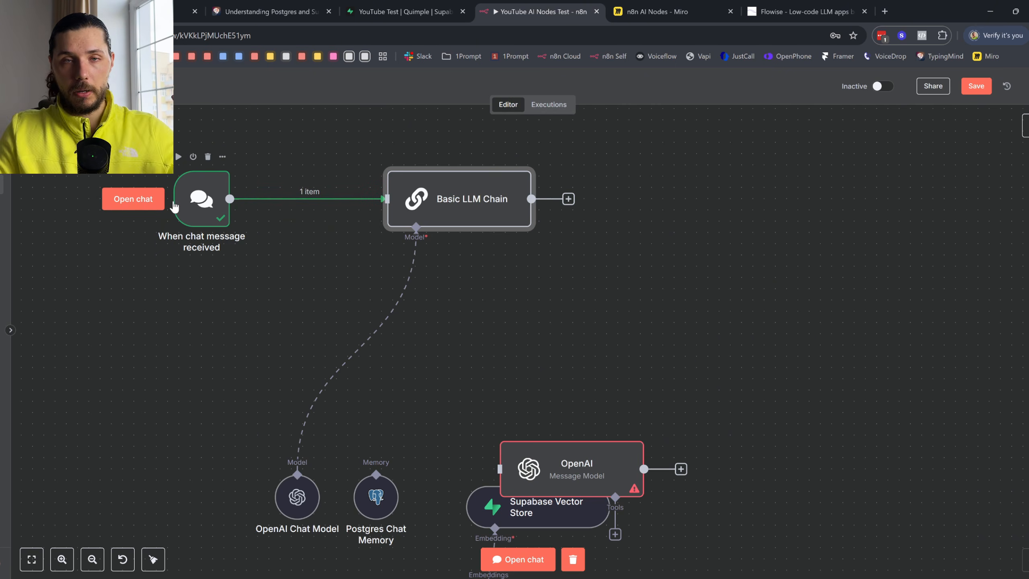
double_click(476, 205)
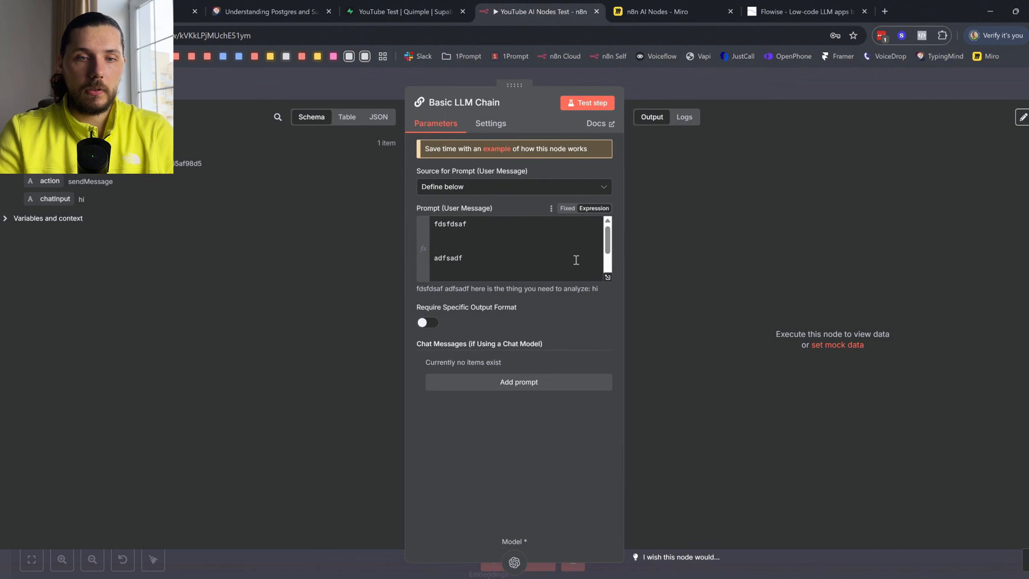
- Inspect the Basic LLM Chain's user prompt in the expanded expression editor, close it, and return to the Miro sketch
left_click(609, 278)
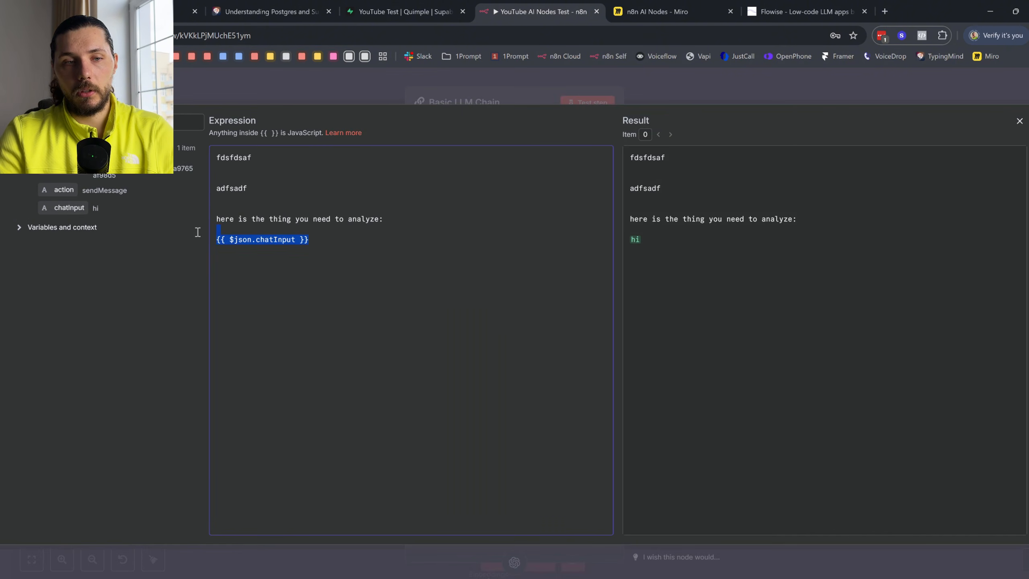
left_click(1019, 121)
left_click(649, 12)
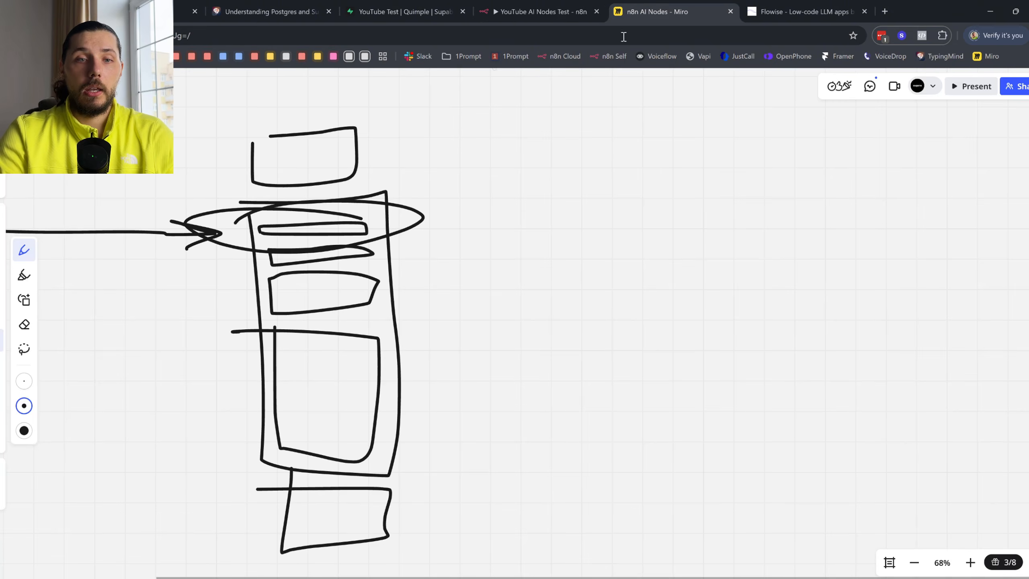
- Draw an arrow leading right from the tall rectangle and a wide freehand box at its tip
left_click_drag(448, 224, 589, 226)
mouse_move(543, 210)
left_mouse_down()
mouse_move(600, 223)
mouse_move(555, 245)
left_mouse_up()
scroll(765, 218, "right", 5)
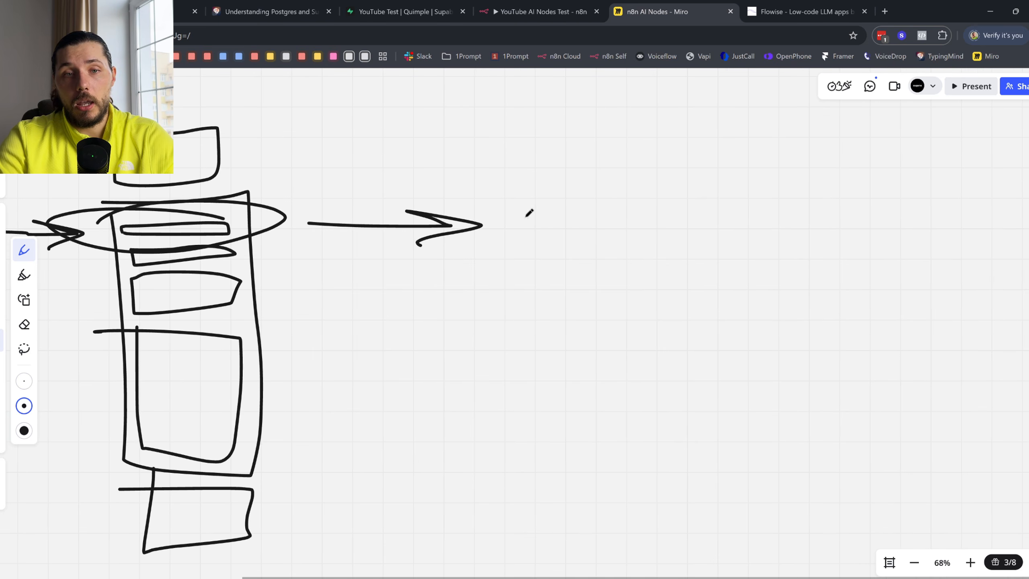
mouse_move(523, 198)
left_mouse_down()
mouse_move(666, 243)
mouse_move(514, 199)
left_mouse_up()
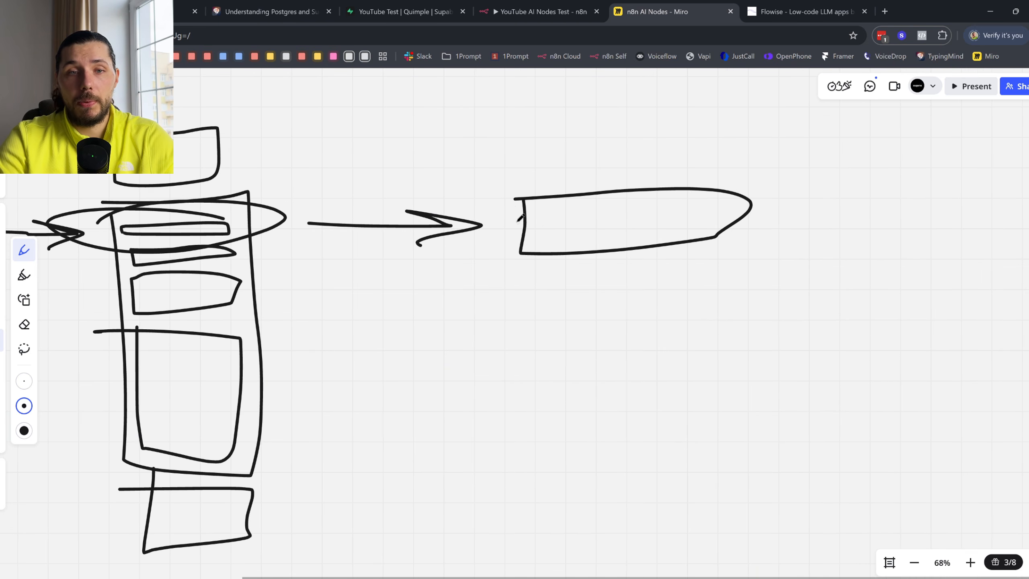
- Circle the start of the incoming arrow and the two topmost thin boxes inside the tall rectangle
left_click_drag(194, 213, 97, 256)
scroll(190, 221, "left", 10)
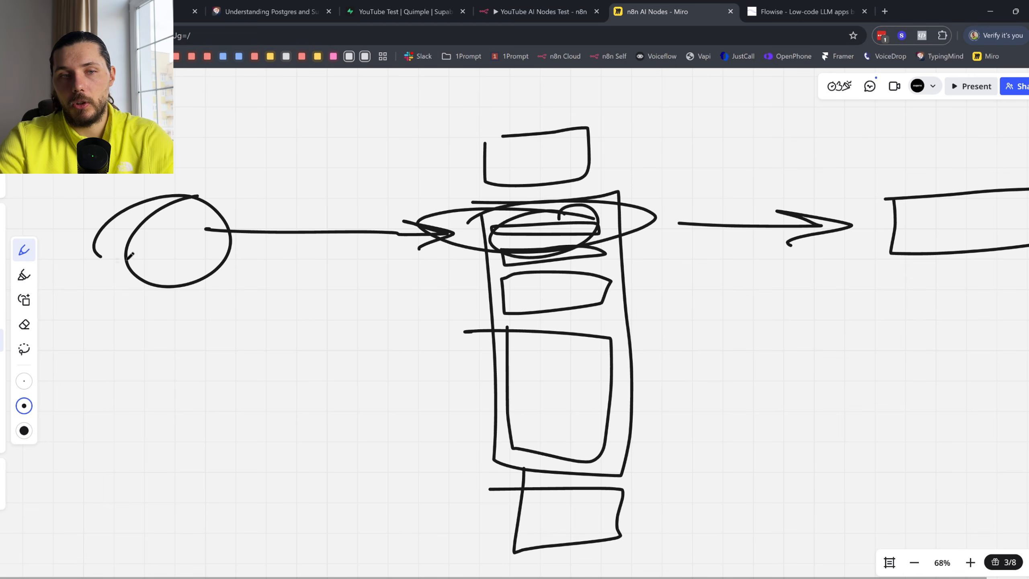
scroll(422, 259, "right", 7)
scroll(425, 254, "right", 3)
mouse_move(227, 243)
left_mouse_down()
mouse_move(154, 263)
mouse_move(260, 253)
left_mouse_up()
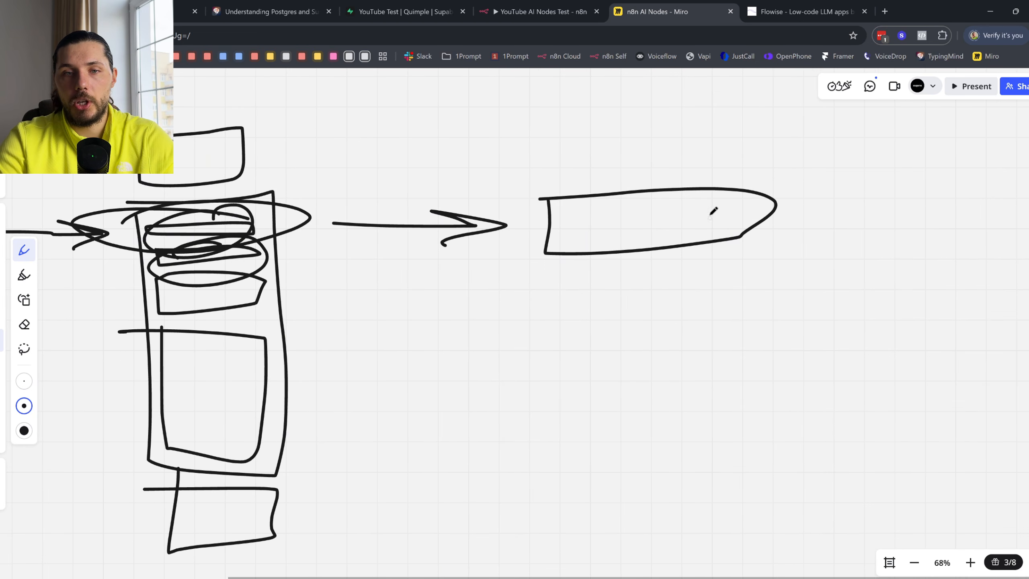
- Draw an ellipse inside the wide box and an arrow leading right from that box
mouse_move(598, 207)
left_mouse_down()
mouse_move(723, 204)
mouse_move(595, 239)
mouse_move(746, 219)
left_mouse_up()
scroll(701, 233, "right", 6)
left_click_drag(687, 202, 700, 248)
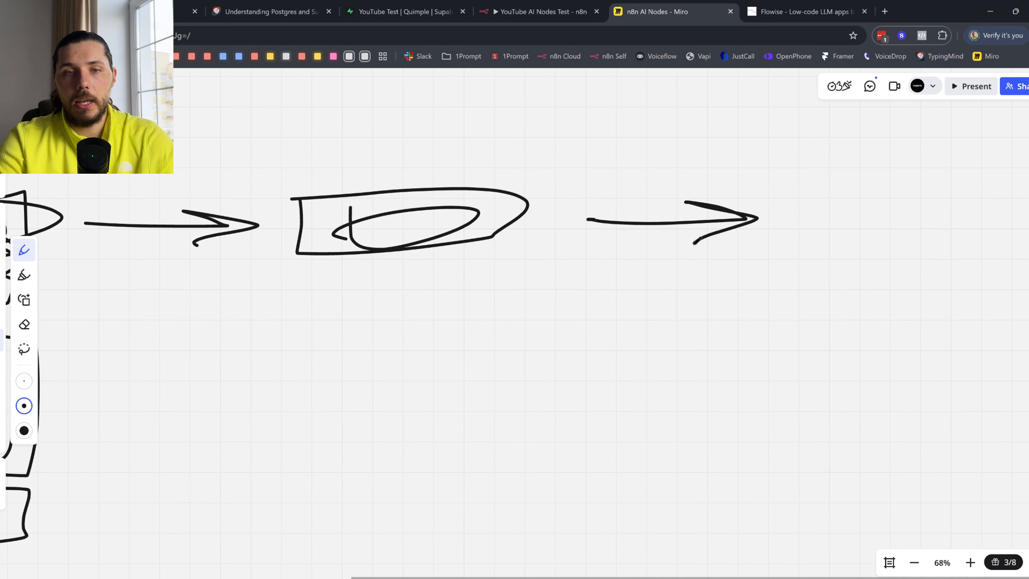
- Draw a long wavy line beneath the flow, from the first arrow through the tall rectangle and wide box
scroll(195, 290, "left", 6)
scroll(198, 285, "down", 5)
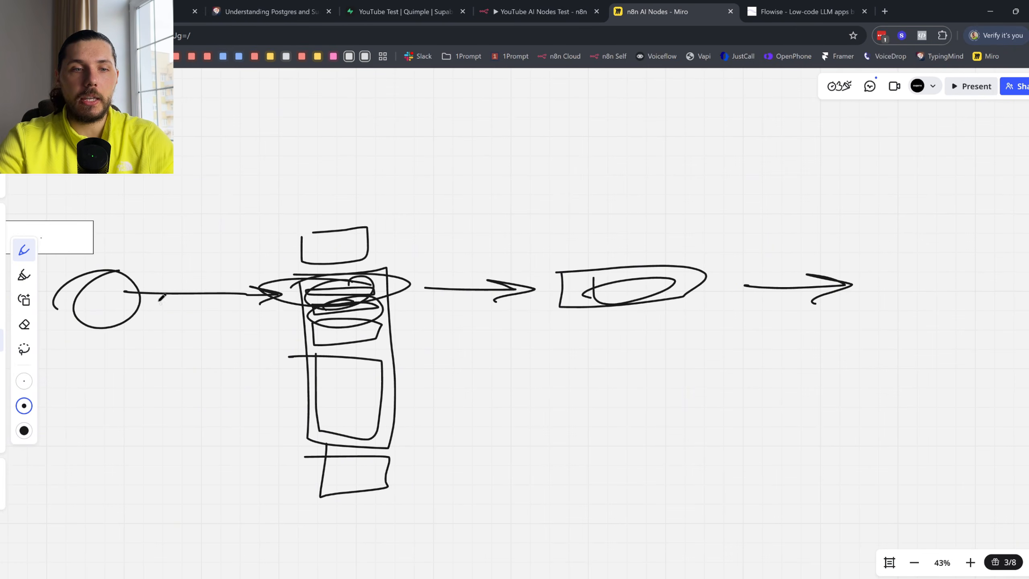
mouse_move(158, 299)
left_mouse_down()
mouse_move(326, 315)
mouse_move(558, 301)
mouse_move(603, 376)
mouse_move(785, 373)
left_mouse_up()
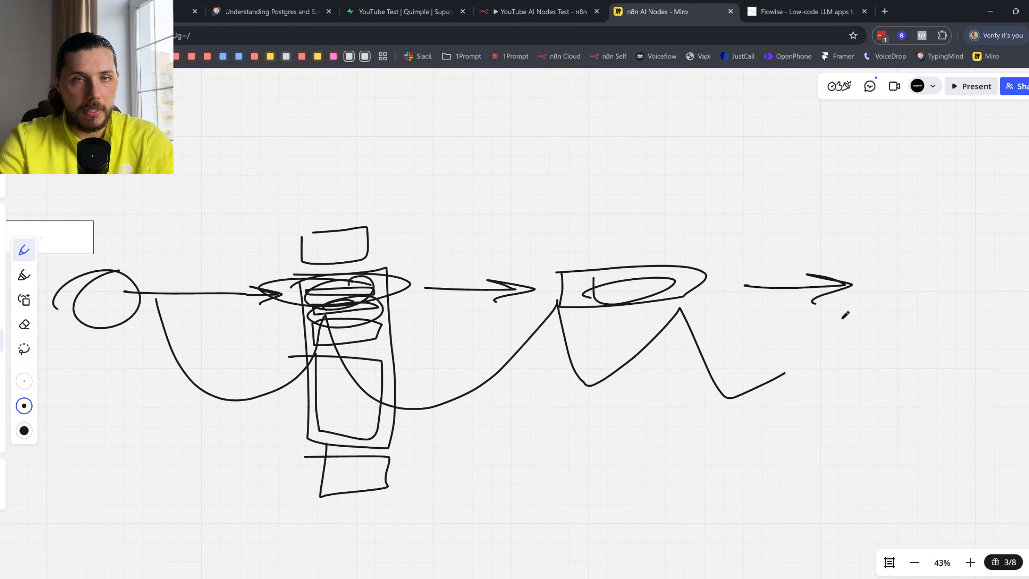
- Undo the recent strokes back to the plain tall rectangle with its inner boxes and the box below it
key("ctrl+z")
key("ctrl+z")
key("ctrl+z")
key("ctrl+z")
key("ctrl+z")
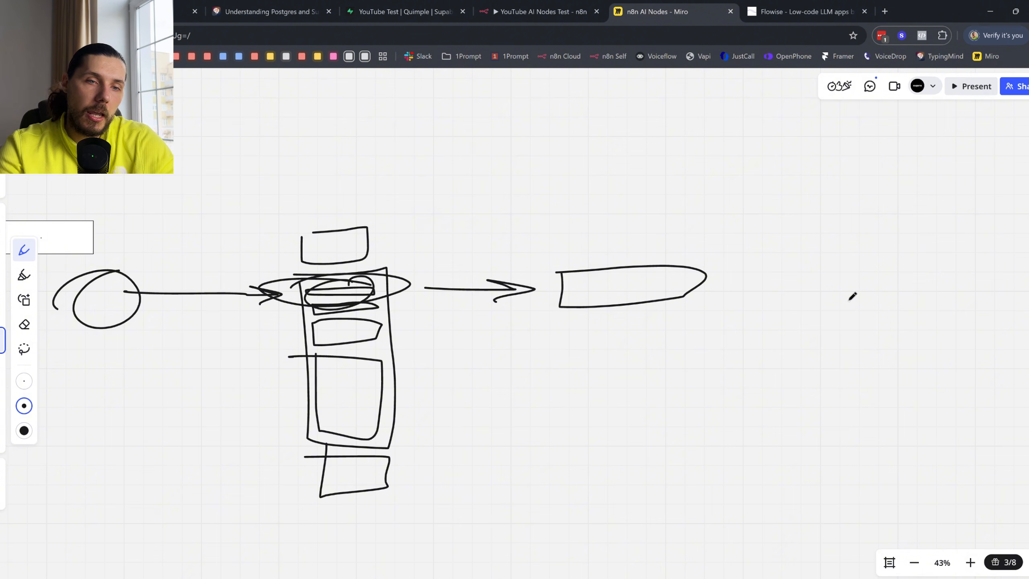
key("ctrl+z")
key("ctrl+z")
key("ctrl+z")
key("ctrl+z")
key("ctrl+z")
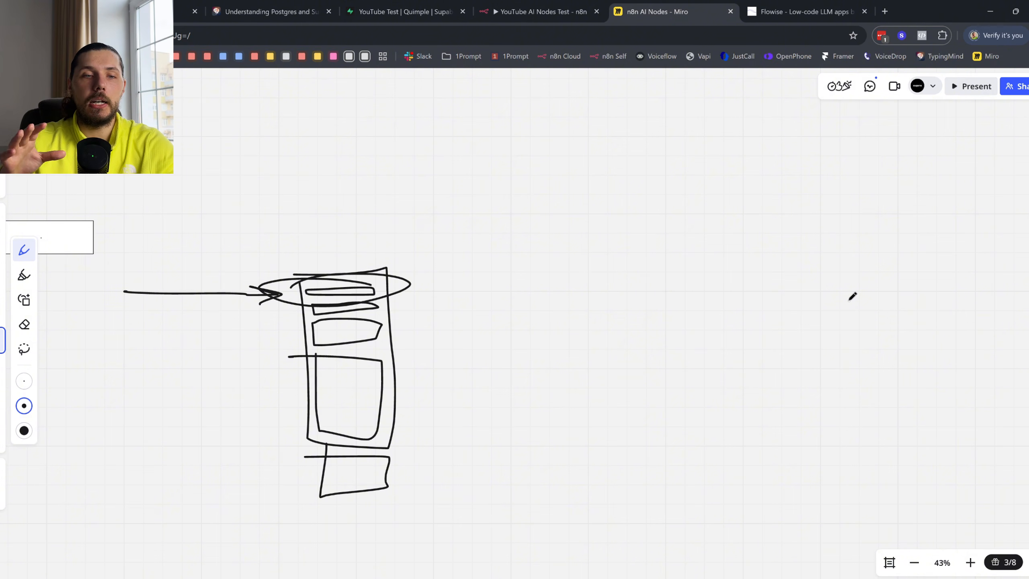
key("ctrl+z")
key("ctrl+z")
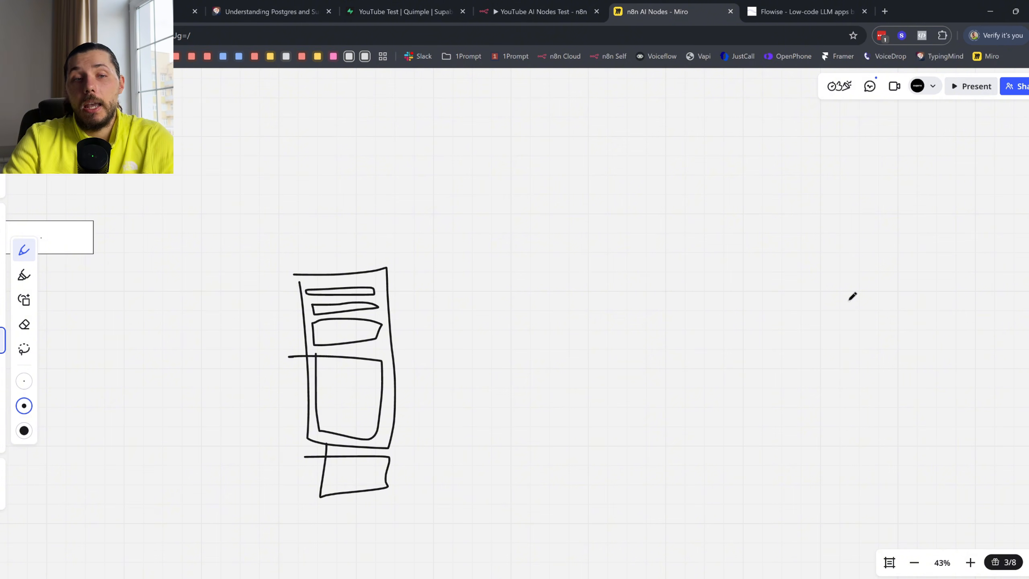
- Redo the undone strokes up to the arrow leading right from the wide box
scroll(336, 315, "up", 3)
key("ctrl+shift+z")
key("ctrl+shift+z")
key("ctrl+shift+z")
key("ctrl+shift+z")
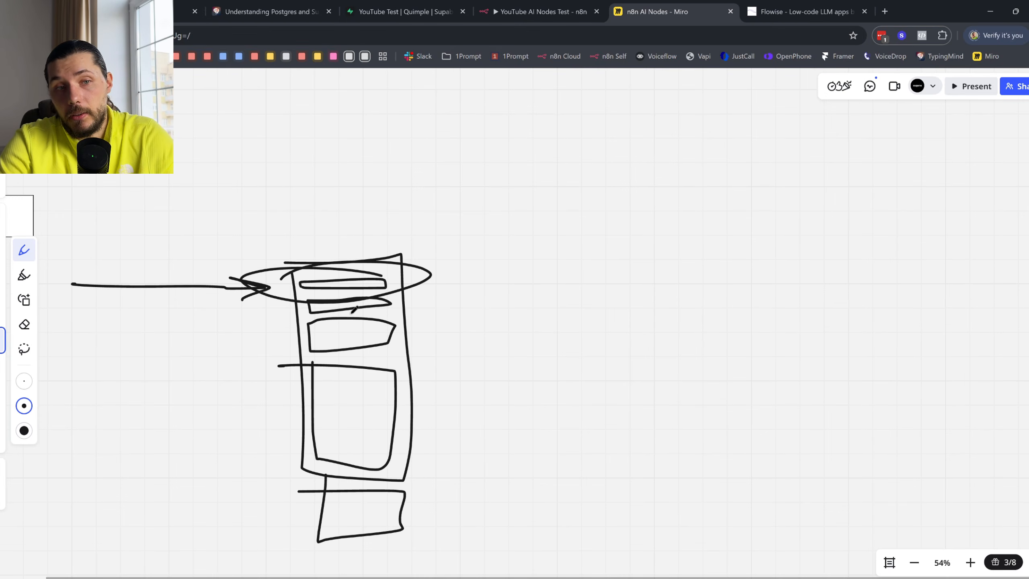
key("ctrl+shift+z")
key("ctrl+shift+z")
key("ctrl+shift+z")
key("ctrl+shift+z")
key("ctrl+shift+z")
key("ctrl+shift+z")
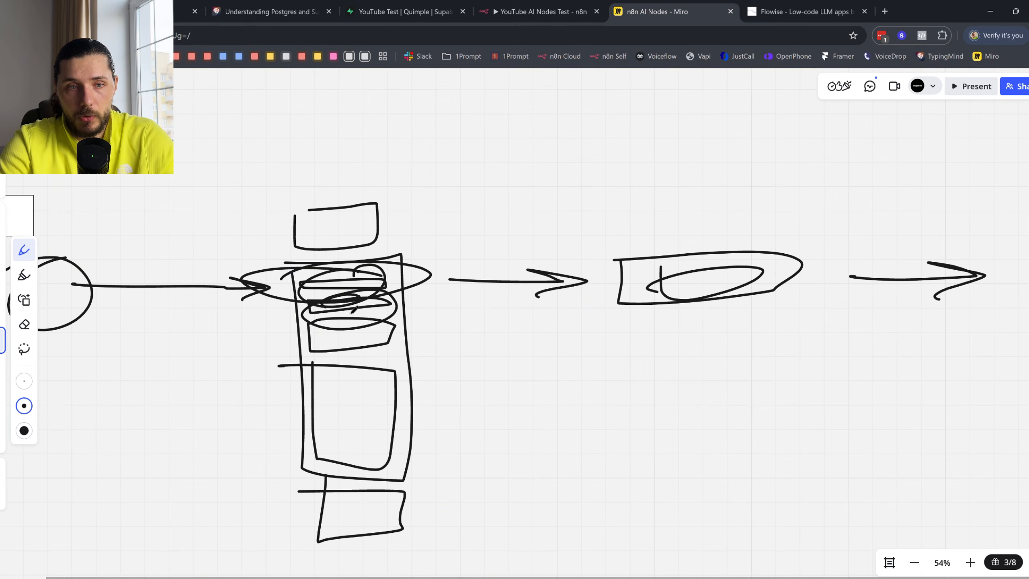
- Circle the thin boxes again, add a check mark inside the starting circle, and frame that circle with a box
scroll(328, 268, "down", 1)
scroll(488, 278, "down", 1)
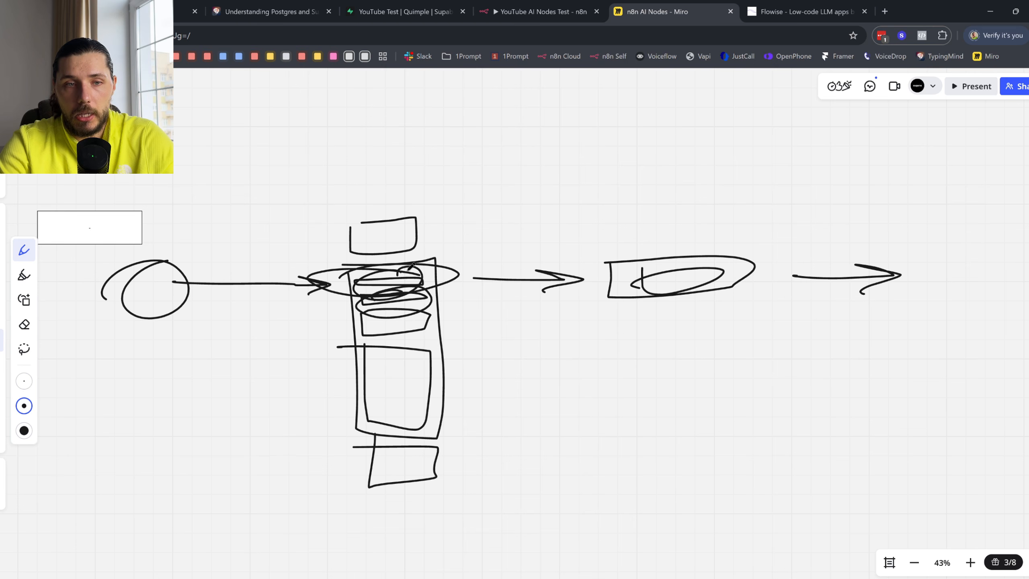
mouse_move(408, 263)
left_mouse_down()
mouse_move(349, 271)
mouse_move(391, 304)
left_mouse_up()
mouse_move(143, 276)
left_mouse_down()
mouse_move(162, 291)
mouse_move(162, 255)
left_mouse_up()
mouse_move(121, 250)
left_mouse_down()
mouse_move(119, 284)
mouse_move(219, 263)
mouse_move(99, 255)
left_mouse_up()
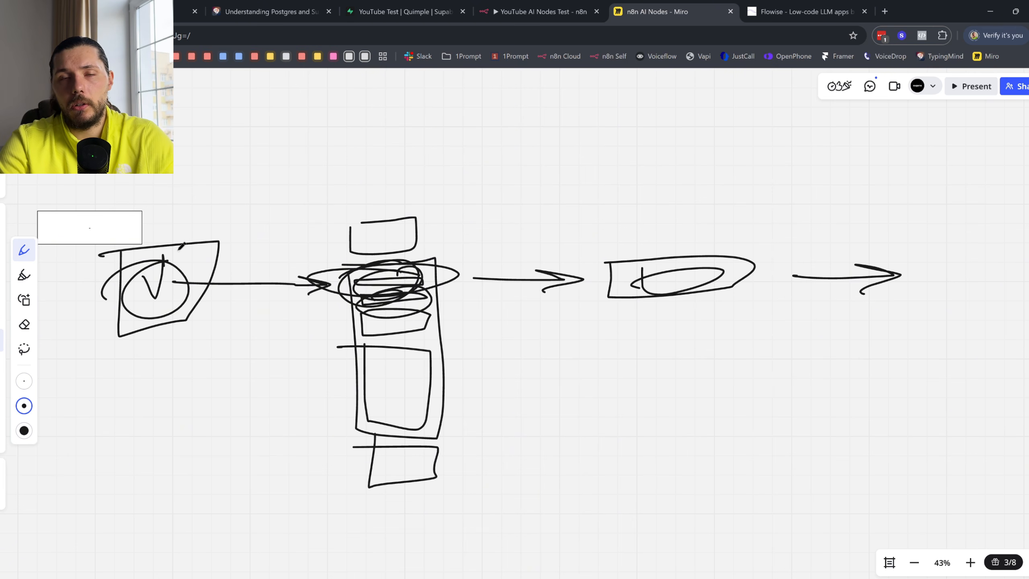
- Frame the wide box, underline the starting circle, and add a flat box and another ellipse to the framed box
mouse_move(613, 233)
left_mouse_down()
mouse_move(769, 303)
mouse_move(617, 234)
left_mouse_up()
left_click_drag(127, 307, 207, 304)
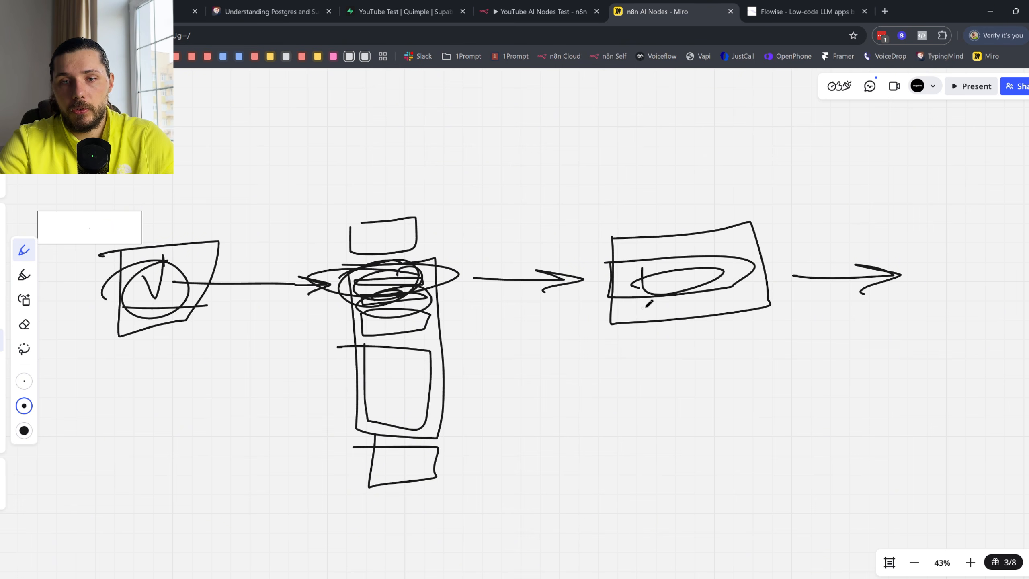
mouse_move(584, 310)
left_mouse_down()
mouse_move(749, 307)
mouse_move(588, 333)
mouse_move(610, 318)
left_mouse_up()
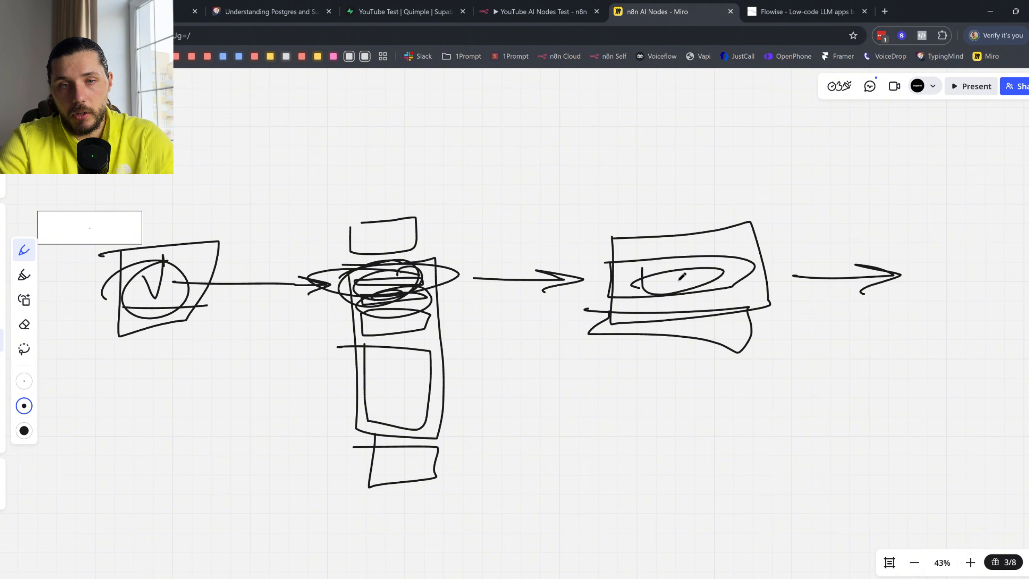
left_click_drag(674, 271, 653, 259)
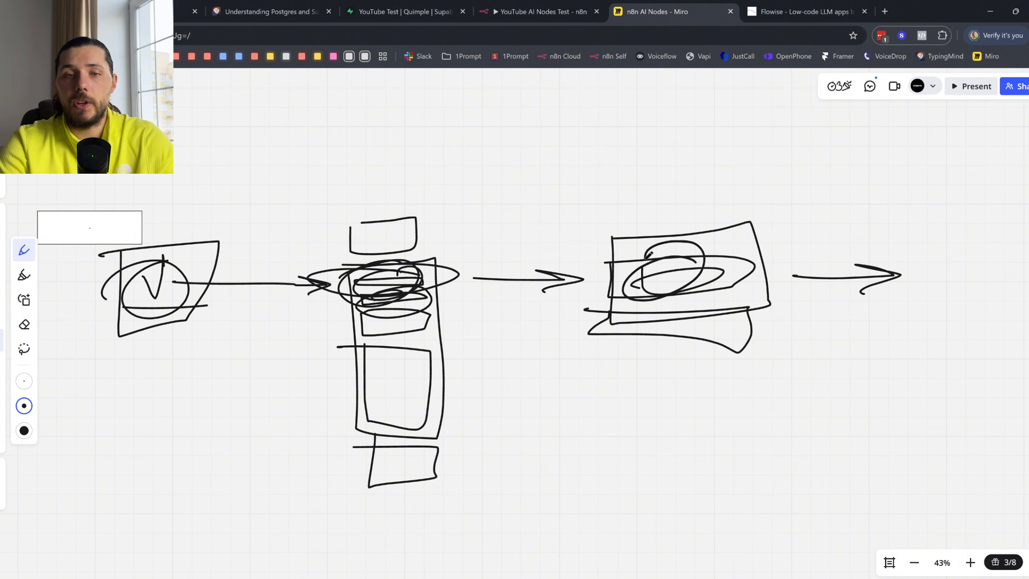
- Draw a large box with a flat box beneath it at the tip of the last arrow
scroll(746, 269, "right", 5)
mouse_move(725, 290)
left_mouse_down()
mouse_move(732, 333)
mouse_move(924, 291)
mouse_move(726, 302)
left_mouse_up()
mouse_move(717, 221)
left_mouse_down()
mouse_move(721, 271)
mouse_move(934, 223)
mouse_move(708, 214)
left_mouse_up()
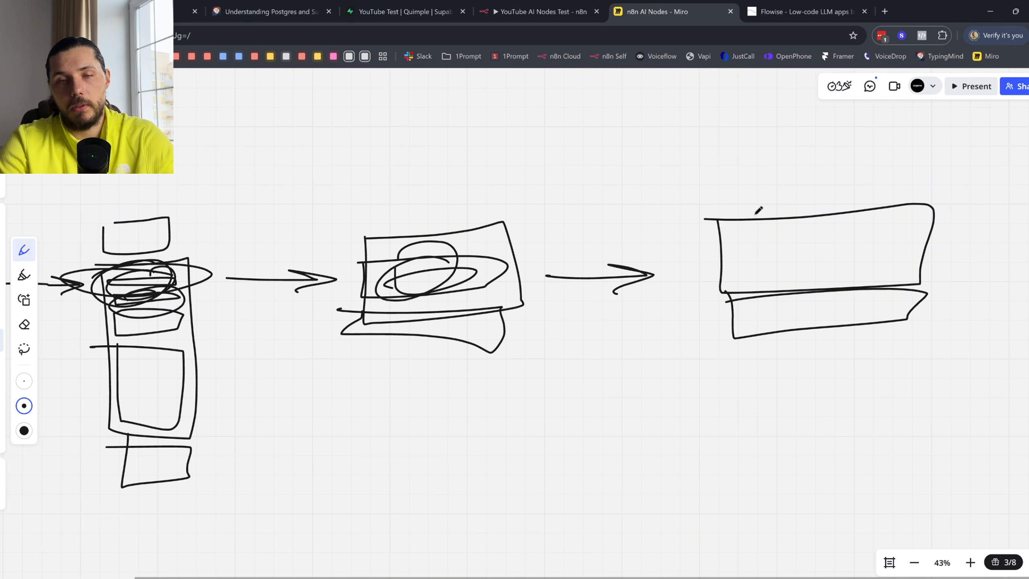
- Write a circled 1 and a circled 2 above the arrows on either side of the middle box
scroll(758, 210, "left", 1)
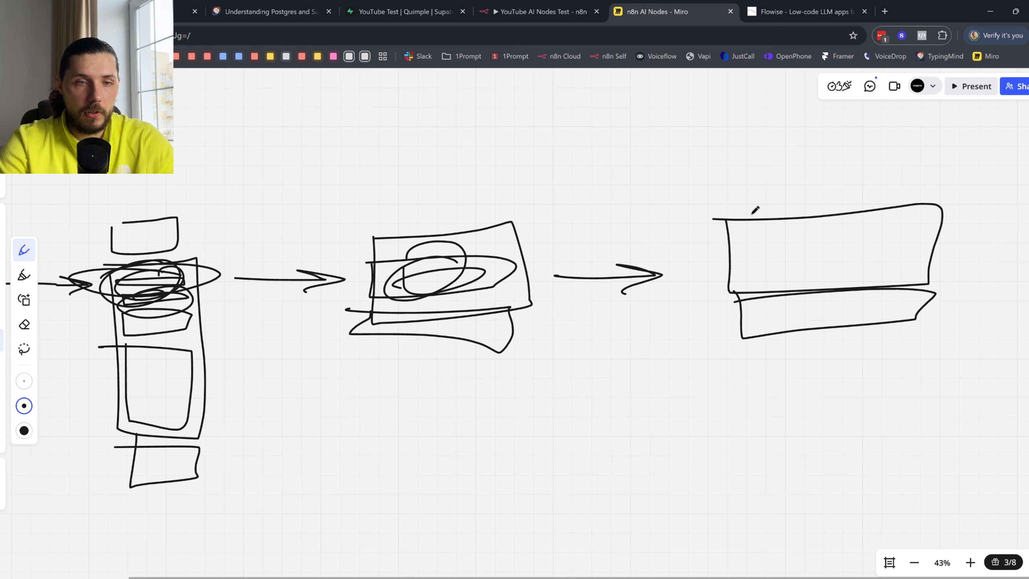
left_click_drag(322, 160, 338, 197)
left_click_drag(320, 142, 362, 118)
mouse_move(521, 122)
left_mouse_down()
mouse_move(562, 158)
mouse_move(576, 151)
left_mouse_up()
left_click_drag(567, 87, 559, 86)
left_click_drag(476, 144, 569, 187)
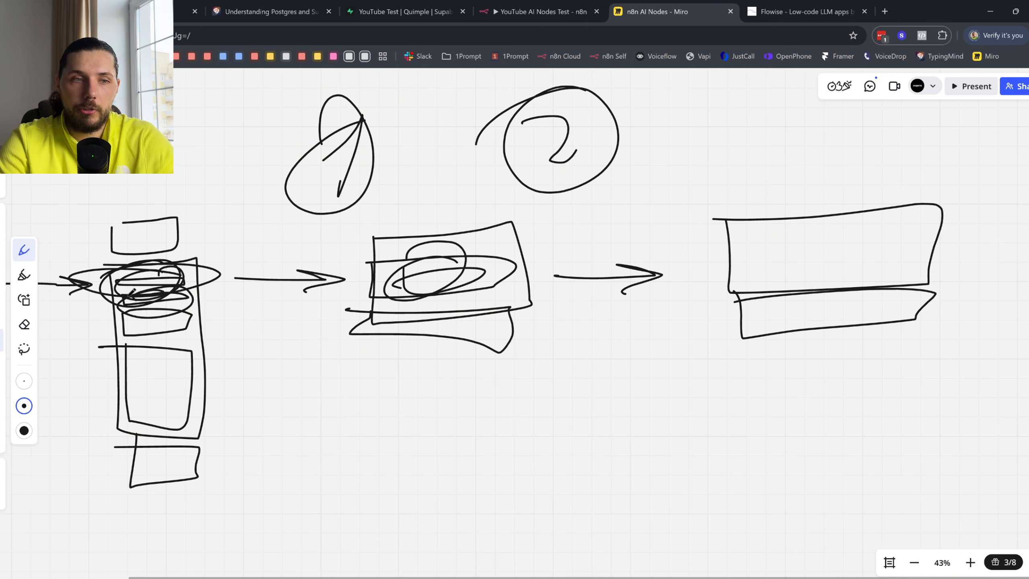
- Try a curve from the middle box to the tall rectangle and an ellipse around the flat box, undoing both
scroll(90, 288, "left", 10)
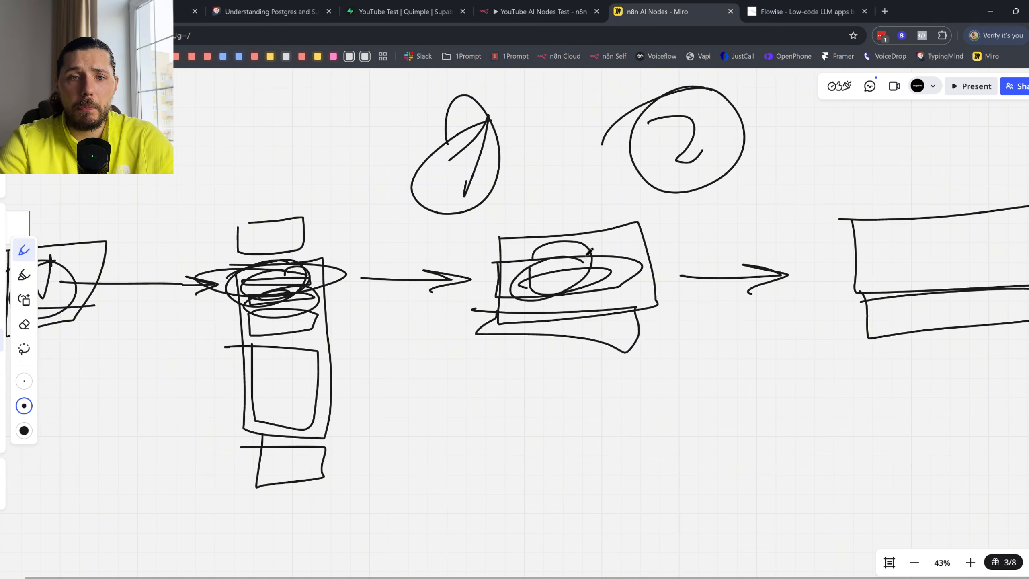
left_click_drag(586, 249, 215, 281)
key("ctrl+z")
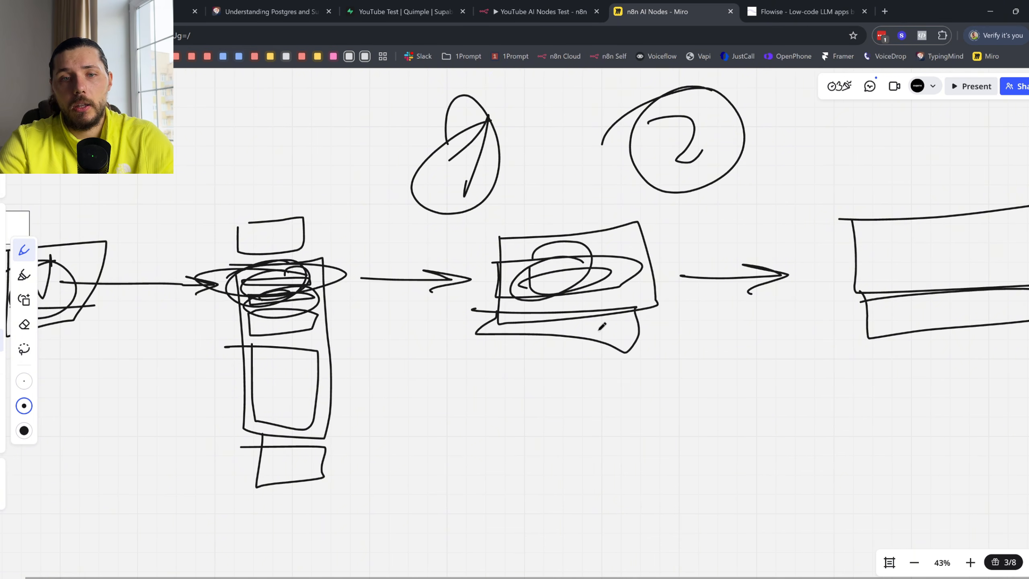
left_click_drag(574, 308, 442, 329)
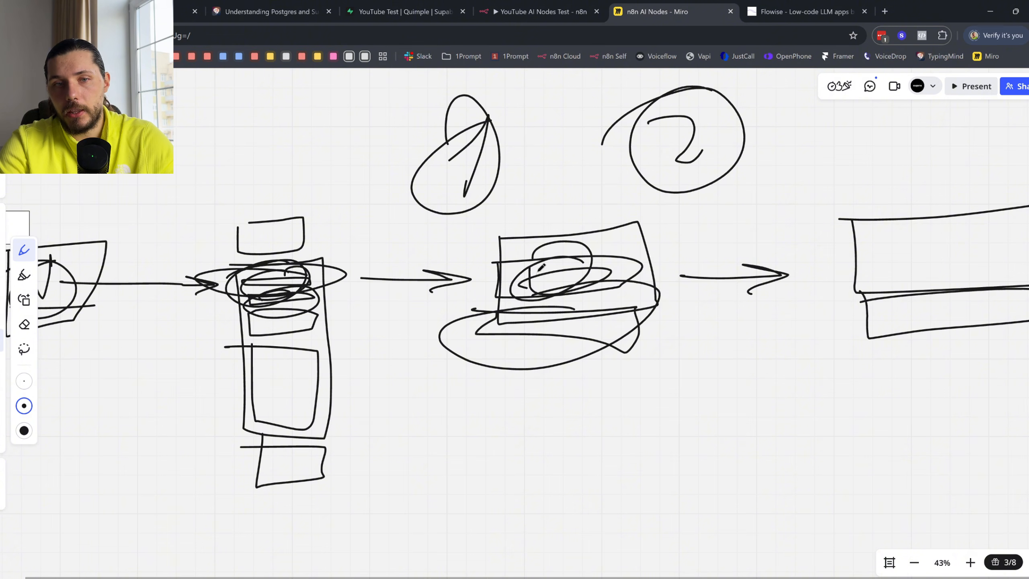
key("ctrl+z")
- Draw an arc from the middle box back over the first arrow to the tall rectangle
scroll(501, 332, "up", 1)
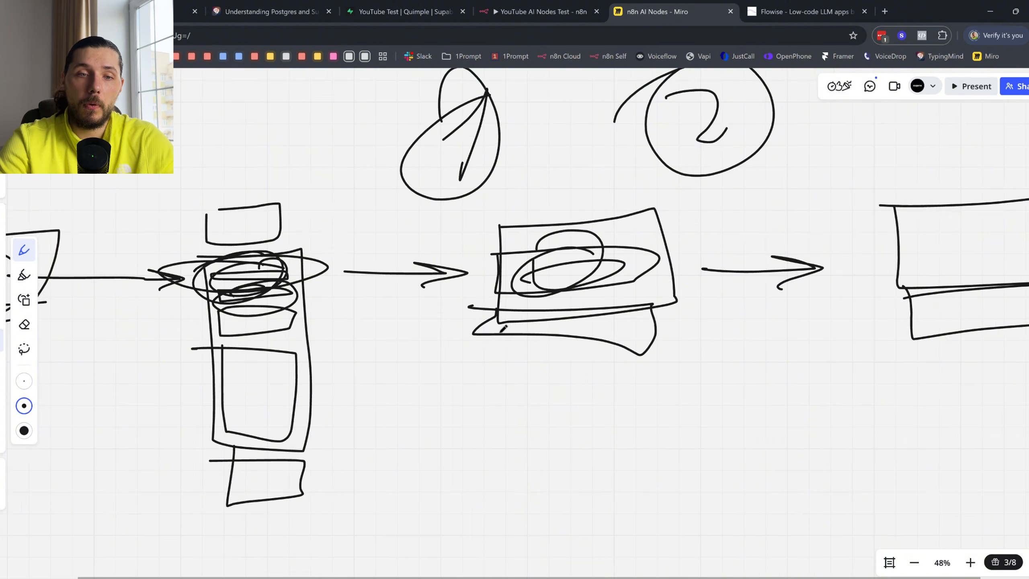
left_click_drag(501, 332, 608, 332)
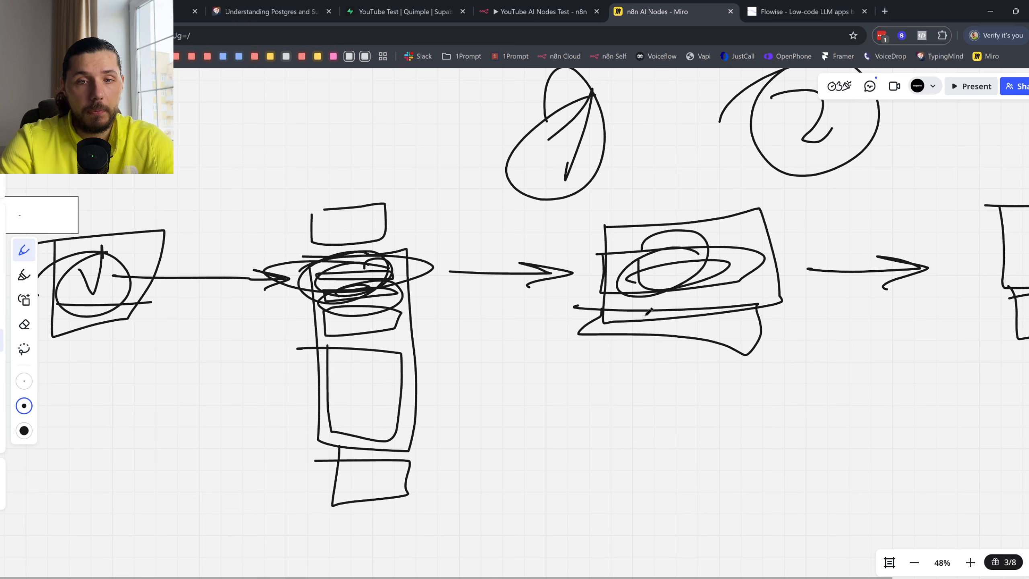
mouse_move(693, 254)
left_mouse_down()
mouse_move(583, 183)
mouse_move(409, 260)
left_mouse_up()
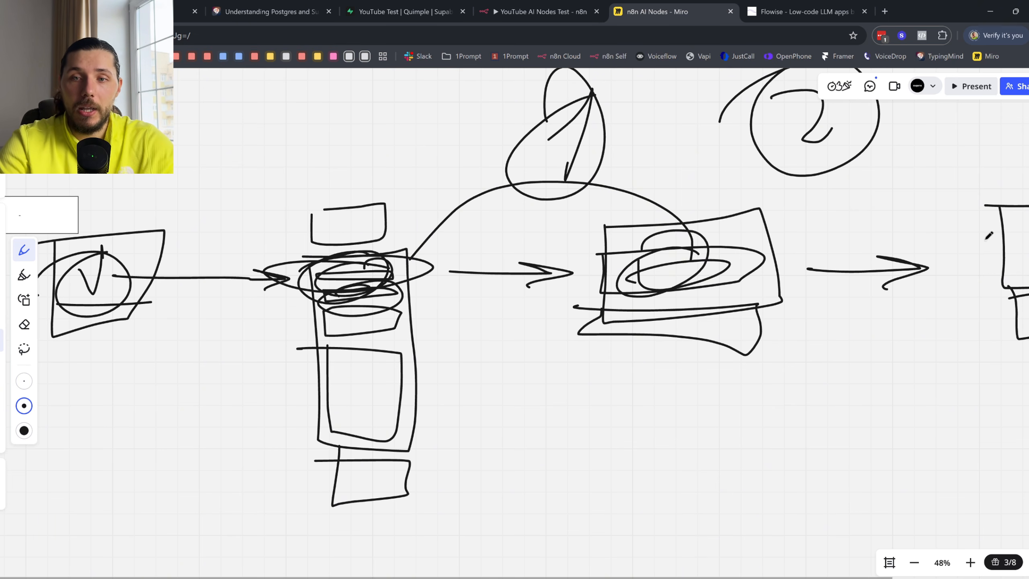
- Try a stroke on the third box, undo it, and add further freehand strokes around the middle part of the flow
scroll(986, 240, "right", 8)
mouse_move(759, 287)
left_mouse_down()
mouse_move(782, 277)
mouse_move(660, 283)
left_mouse_up()
key("ctrl+z")
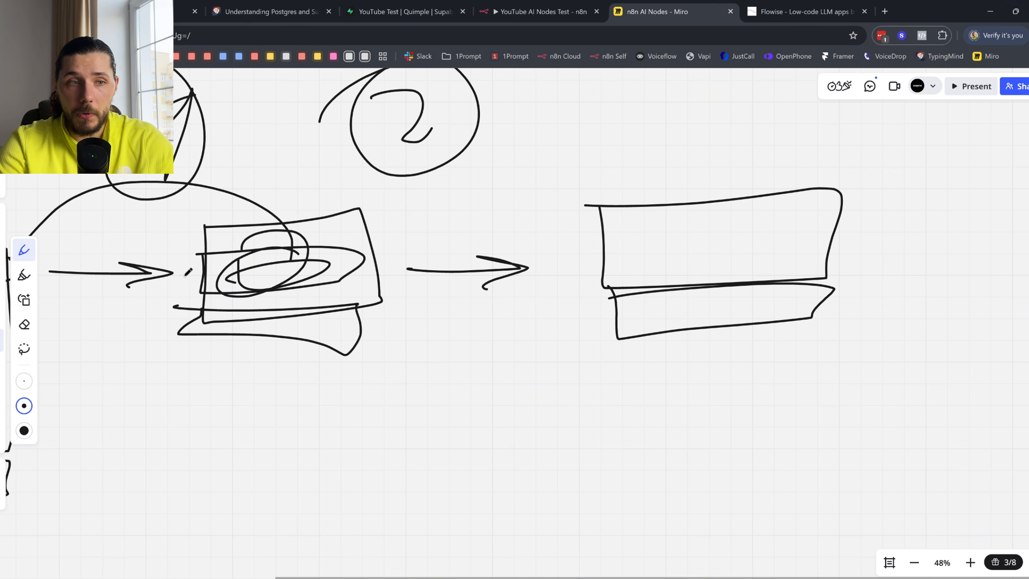
scroll(189, 272, "left", 7)
mouse_move(205, 281)
left_mouse_down()
mouse_move(385, 293)
mouse_move(276, 250)
left_mouse_up()
scroll(470, 267, "right", 4)
mouse_move(490, 216)
left_mouse_down()
mouse_move(504, 311)
mouse_move(374, 247)
left_mouse_up()
- Undo all the freehand strokes of the flow sketch, including the numbers, arrows, boxes and tall rectangle
key("ctrl+z")
key("ctrl+z")
key("ctrl+z")
key("ctrl+z")
key("ctrl+z")
key("ctrl+z")
key("ctrl+z")
key("ctrl+z")
key("ctrl+z")
key("ctrl+z")
key("ctrl+z")
key("ctrl+z")
key("ctrl+z")
key("ctrl+z")
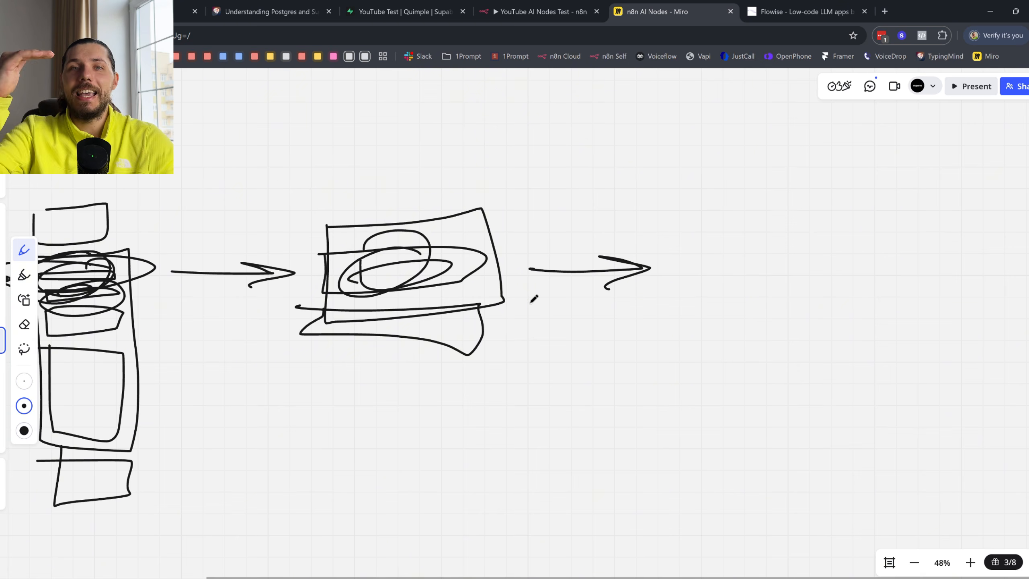
key("ctrl+z")
key("ctrl+z")
key("ctrl+z")
key("ctrl+z")
key("ctrl+z")
key("ctrl+z")
key("ctrl+z")
key("ctrl+z")
key("ctrl+z")
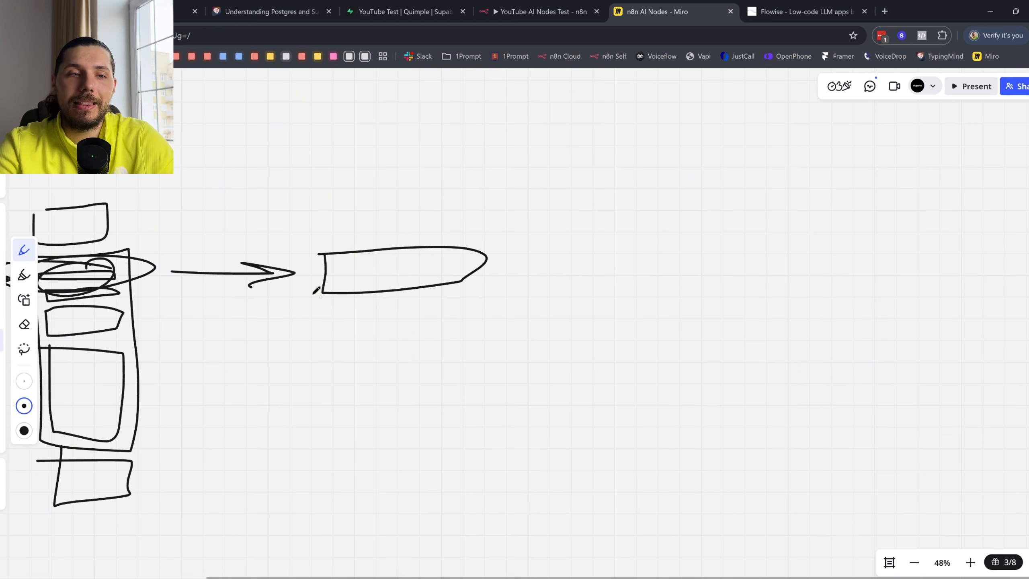
key("ctrl+z")
key("ctrl+z")
key("ctrl+z")
key("ctrl+z")
key("ctrl+z")
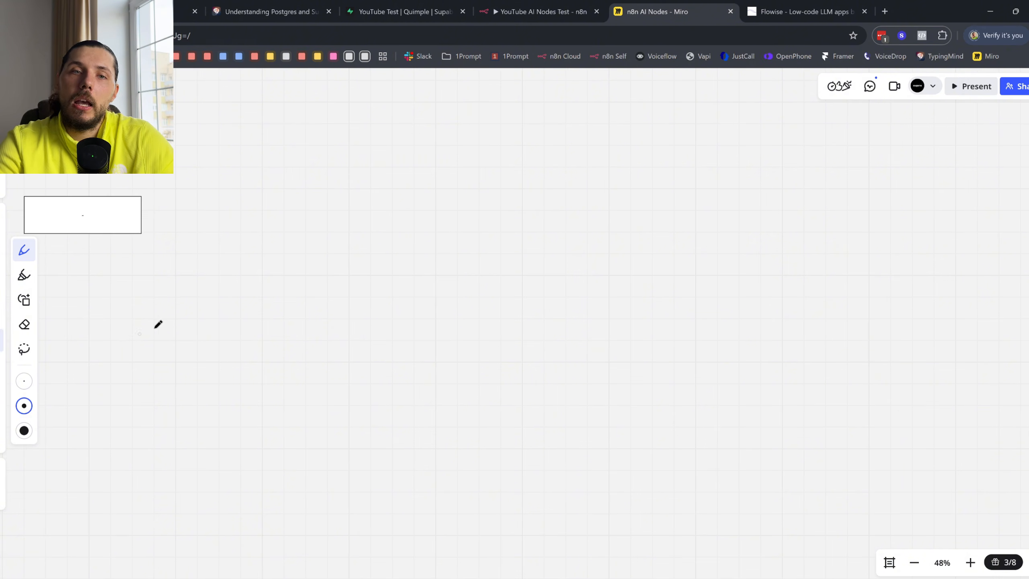
- Switch to the n8n workflow, close the Basic LLM Chain's settings, and move the OpenAI node just below and beside it
left_click(511, 5)
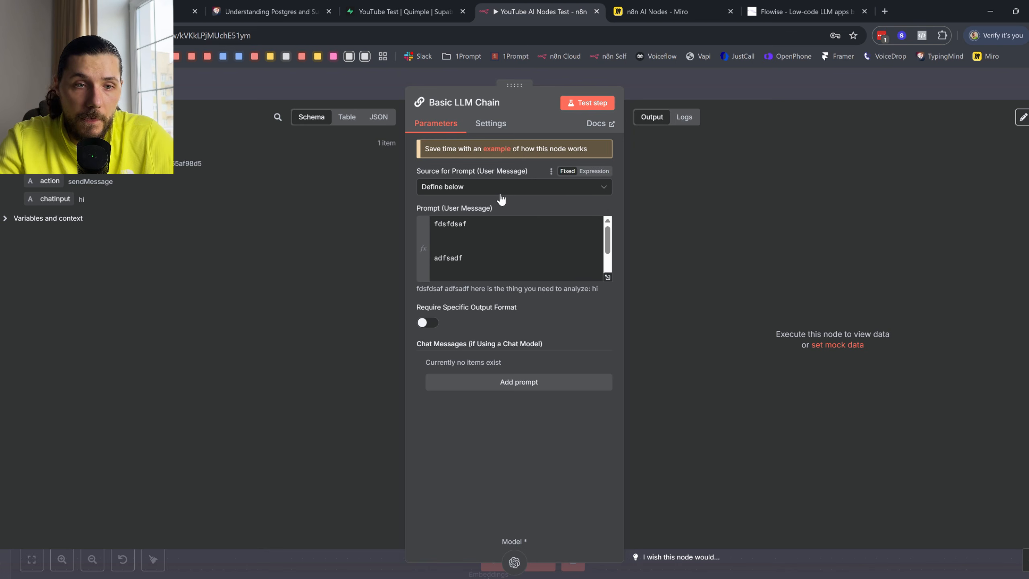
key("Escape")
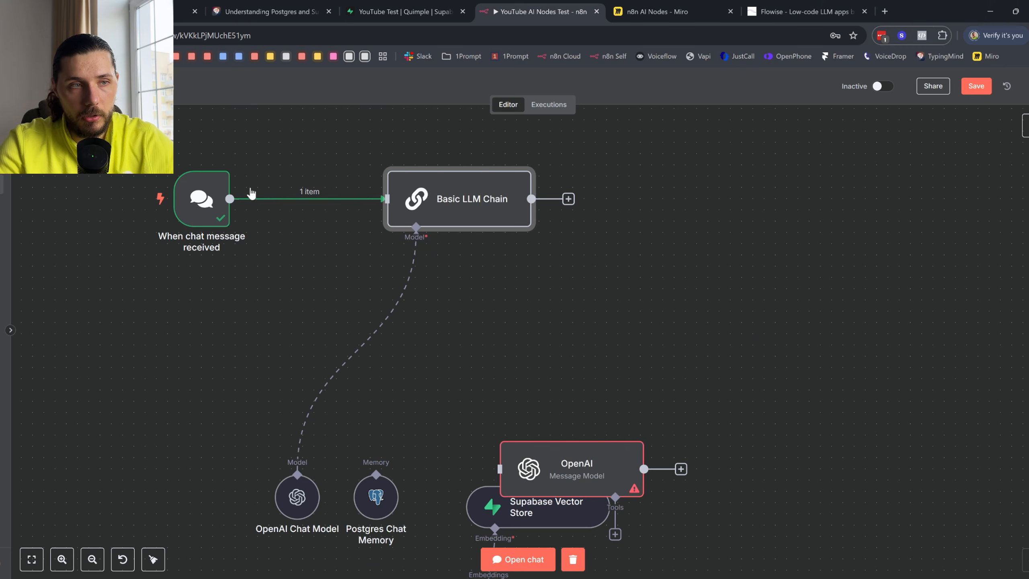
left_click_drag(590, 477, 679, 275)
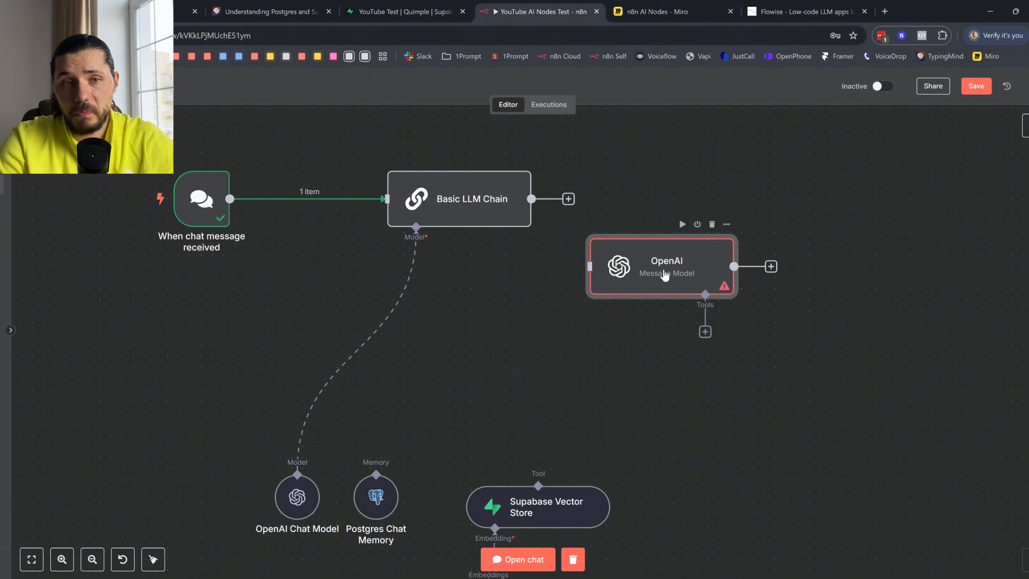
- Delete the OpenAI and Basic LLM Chain nodes from the canvas
scroll(540, 259, "down", 3)
scroll(479, 264, "up", 3)
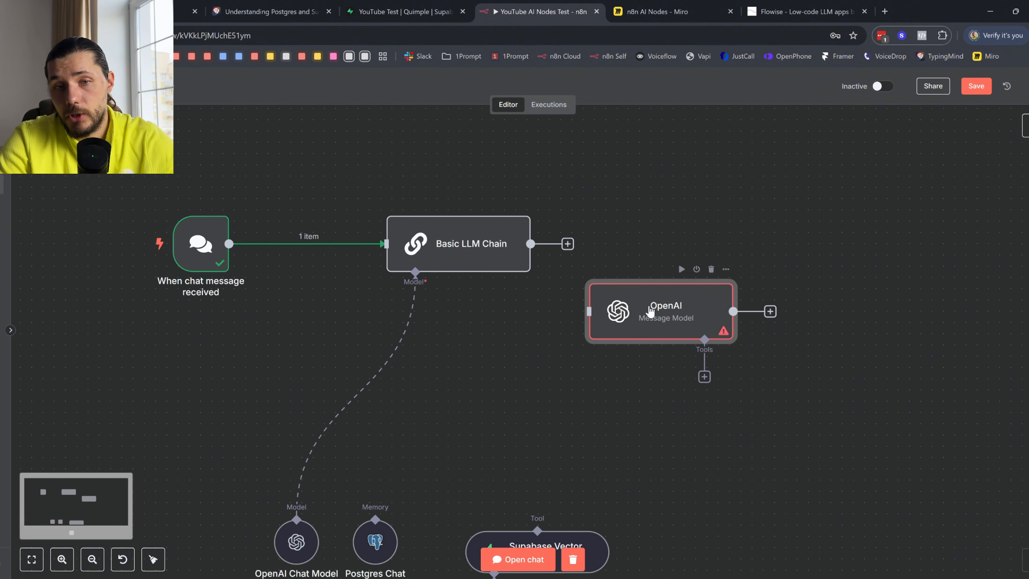
left_click(709, 271)
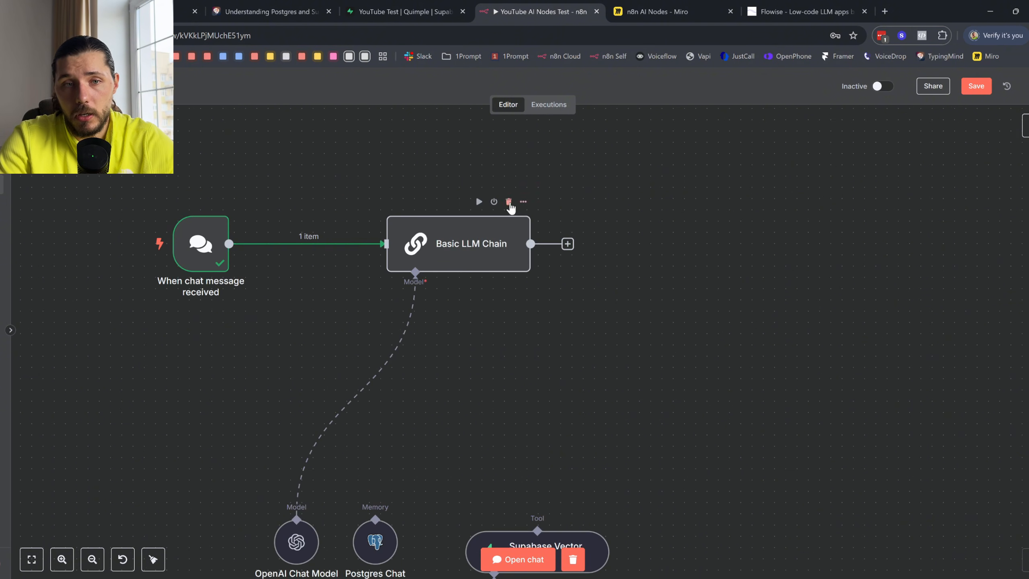
left_click(508, 202)
- Add an Information Extractor node from the AI nodes
left_click(1023, 134)
left_click(931, 203)
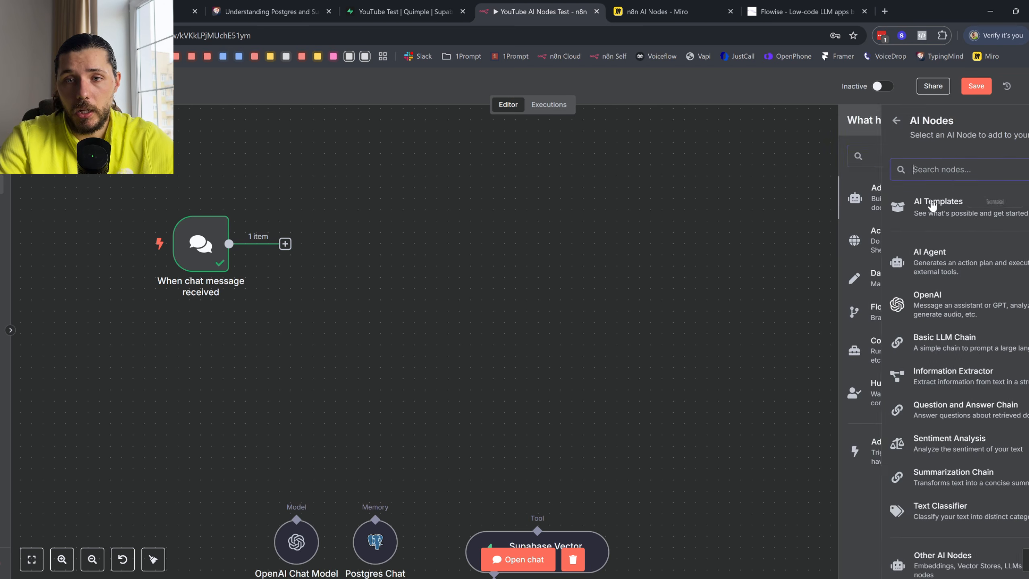
left_click(923, 379)
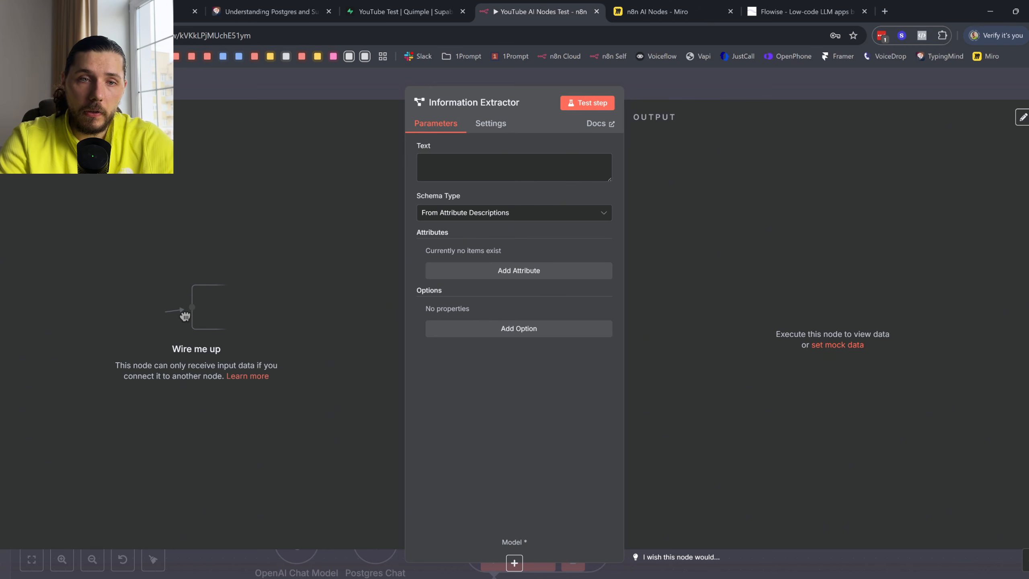
- Switch to the Omni Agent workflow and examine the Extract_User_Information node in the "1Prompt - Send User Details" section
left_click(266, 13)
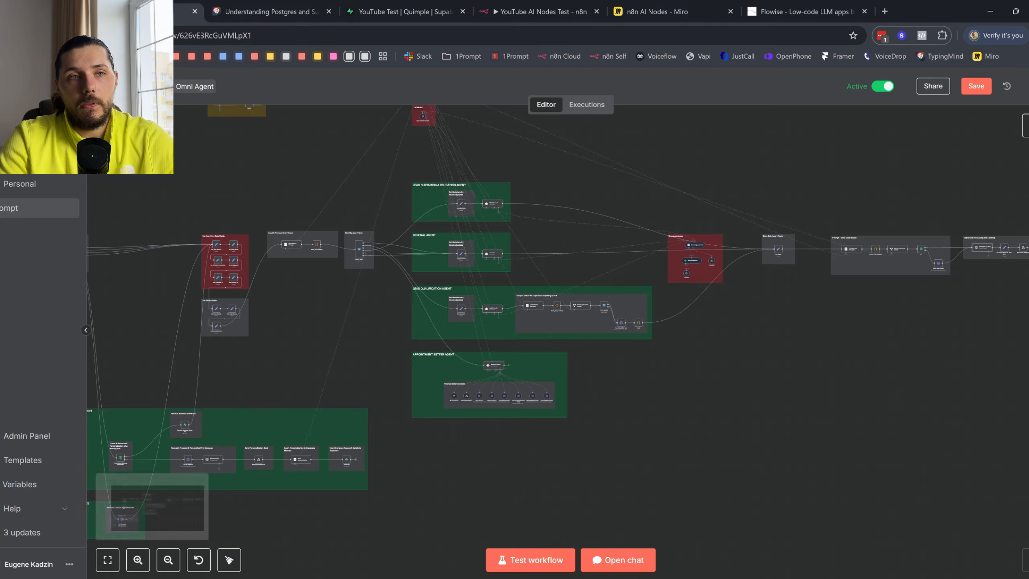
scroll(259, 285, "up", 3)
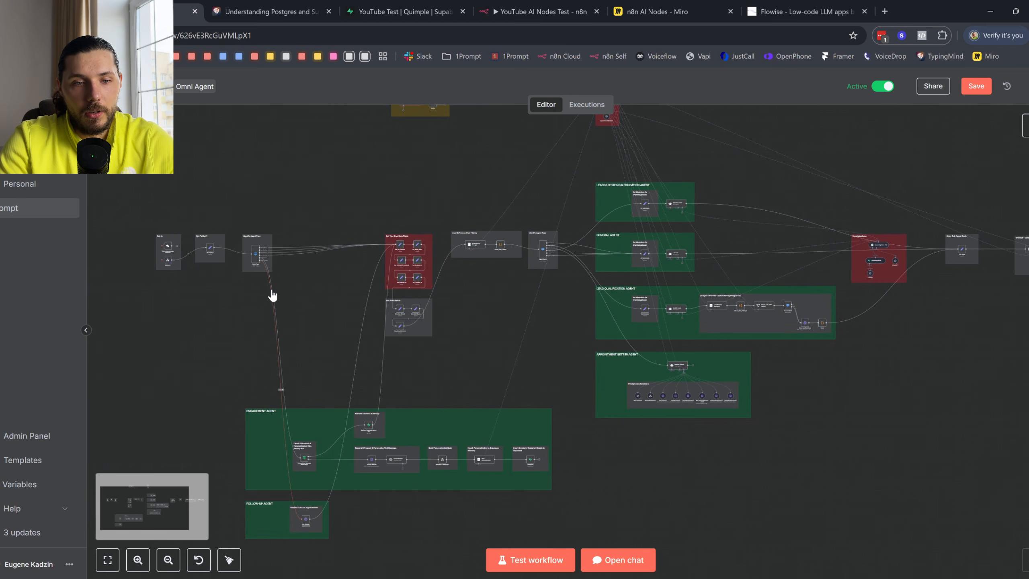
scroll(737, 312, "right", 6)
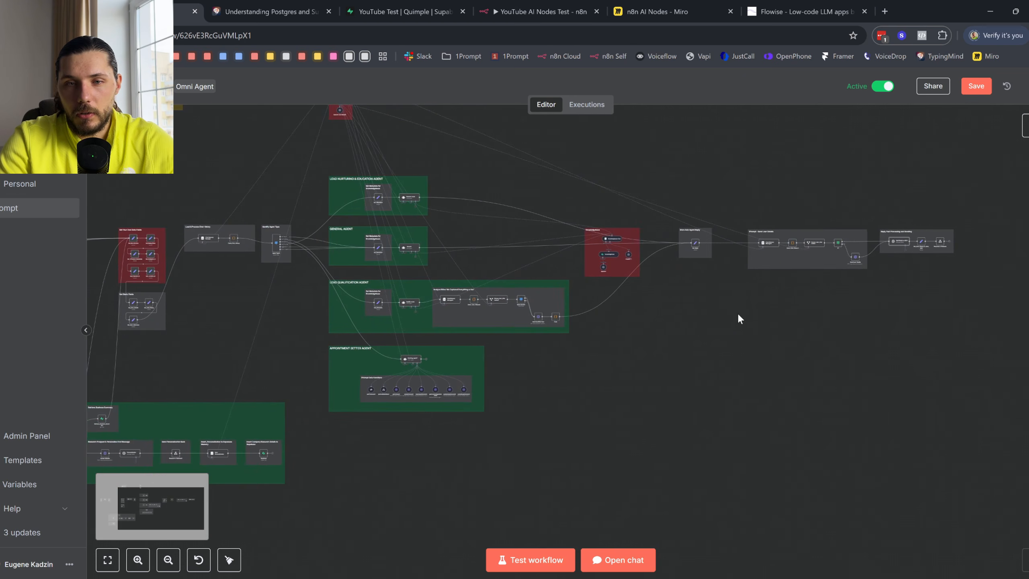
scroll(786, 267, "up", 5)
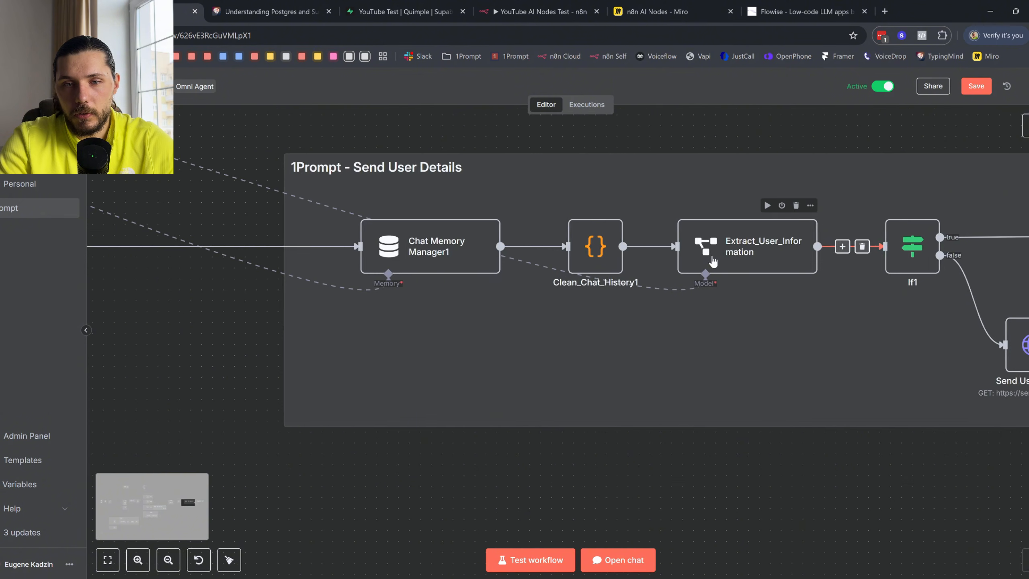
scroll(788, 259, "right", 2)
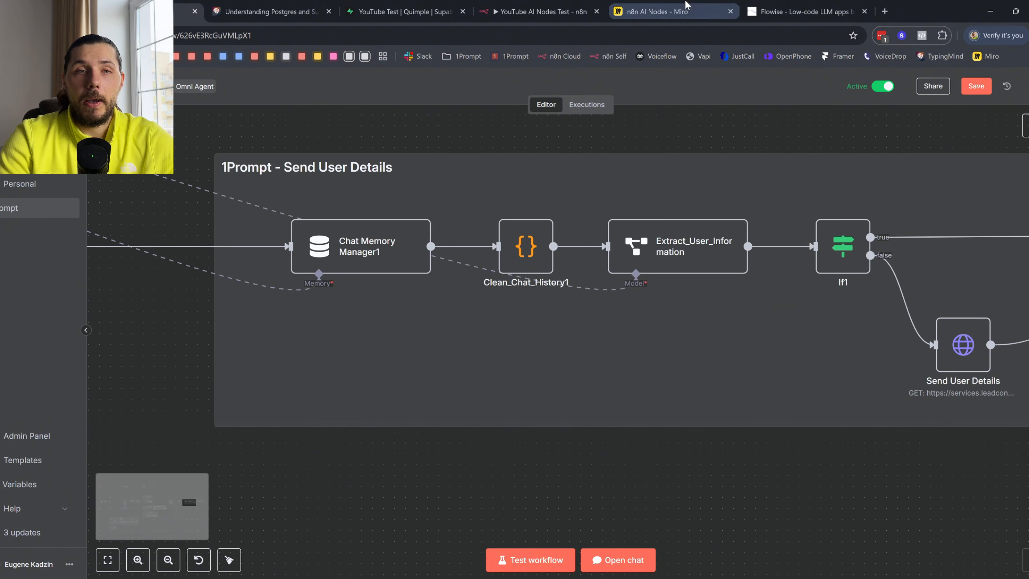
- Return to the YouTube AI Nodes Test workflow, close the Information Extractor's settings, and connect the chat trigger to that node
left_click(505, 5)
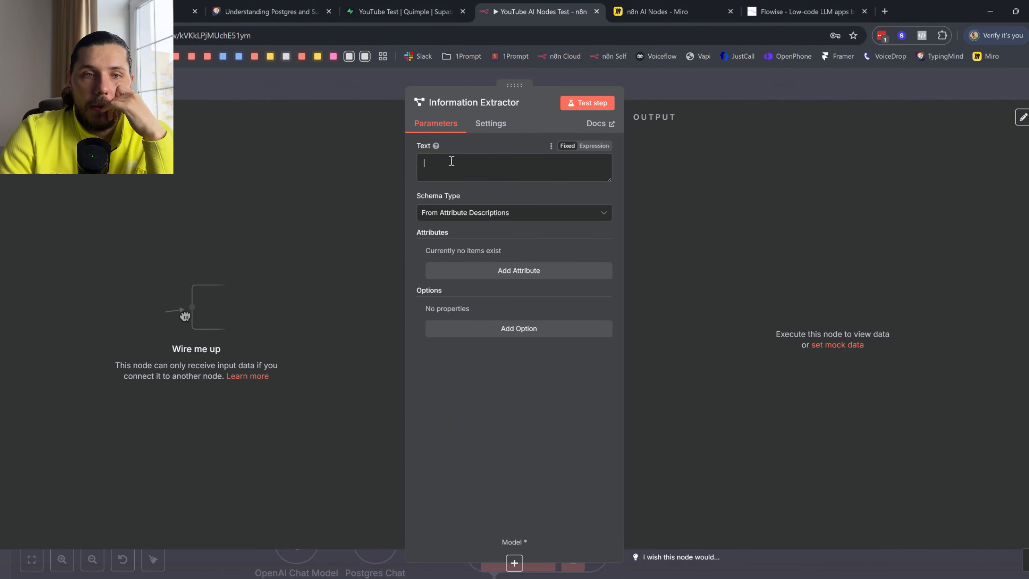
left_click(271, 181)
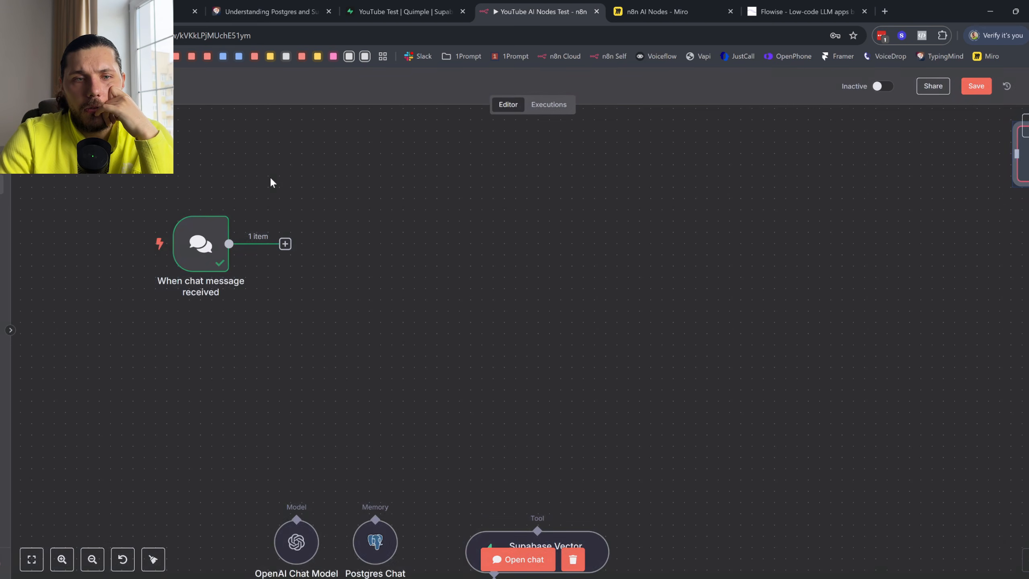
left_click_drag(264, 243, 513, 251)
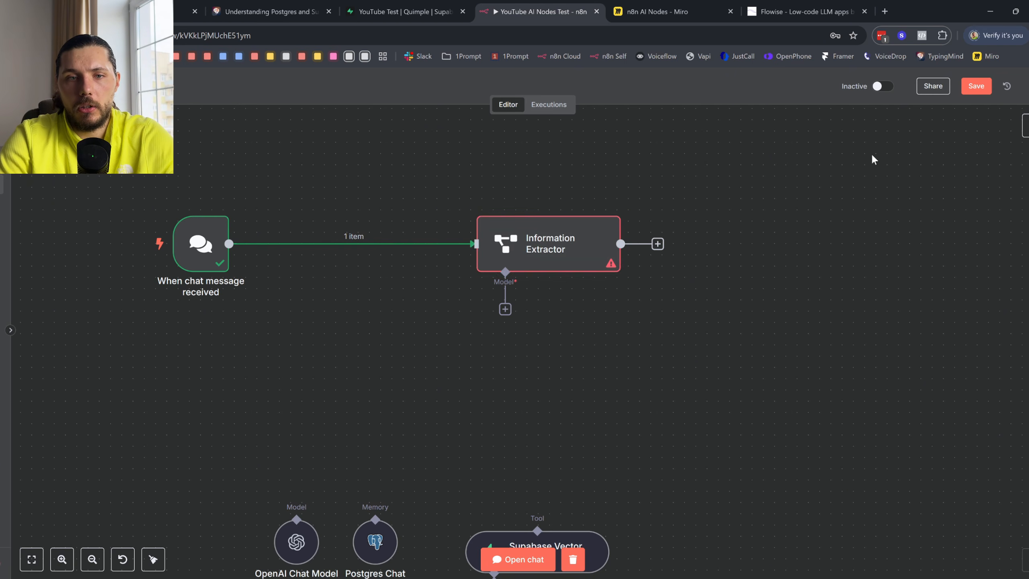
- Set the Information Extractor's text to "User input: {{ $json.chatInput }}", followed by blank lines
double_click(505, 242)
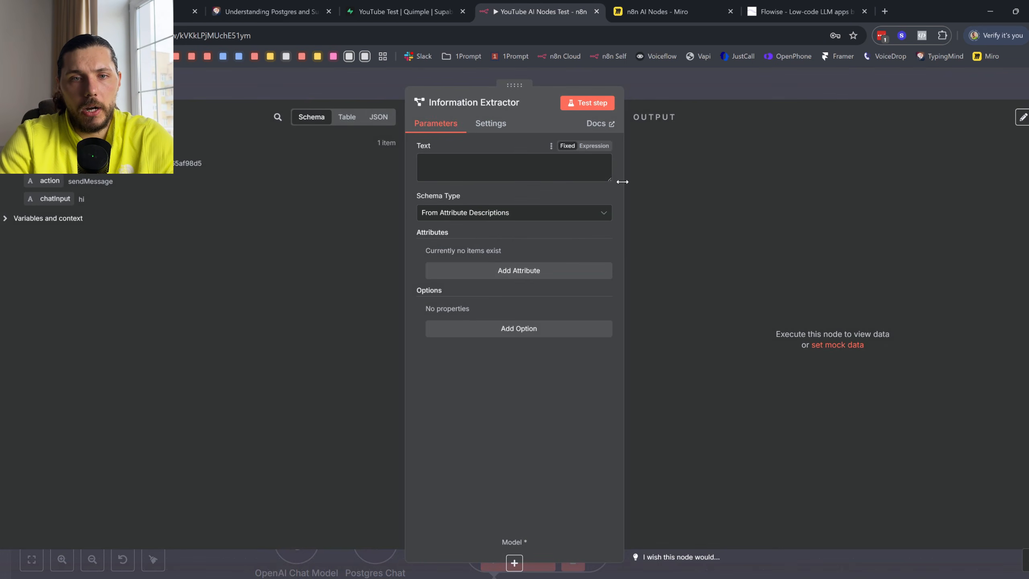
left_click_drag(50, 197, 448, 171)
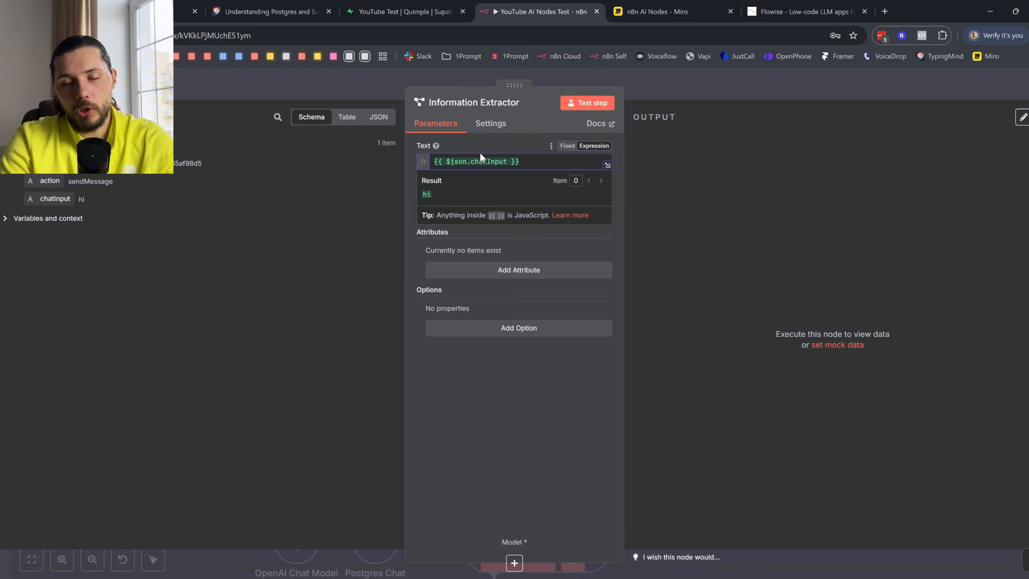
type("User in")
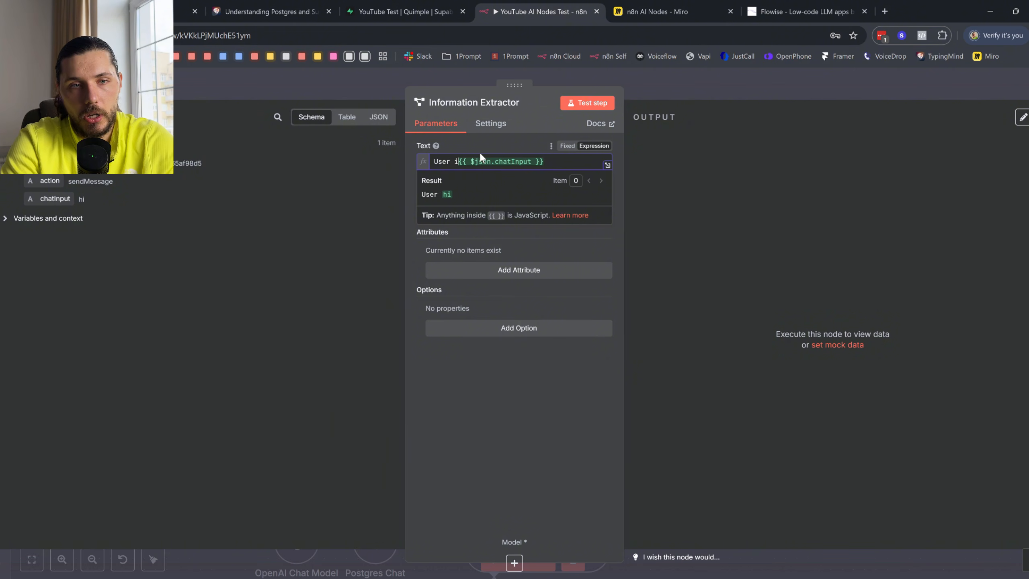
type("put:")
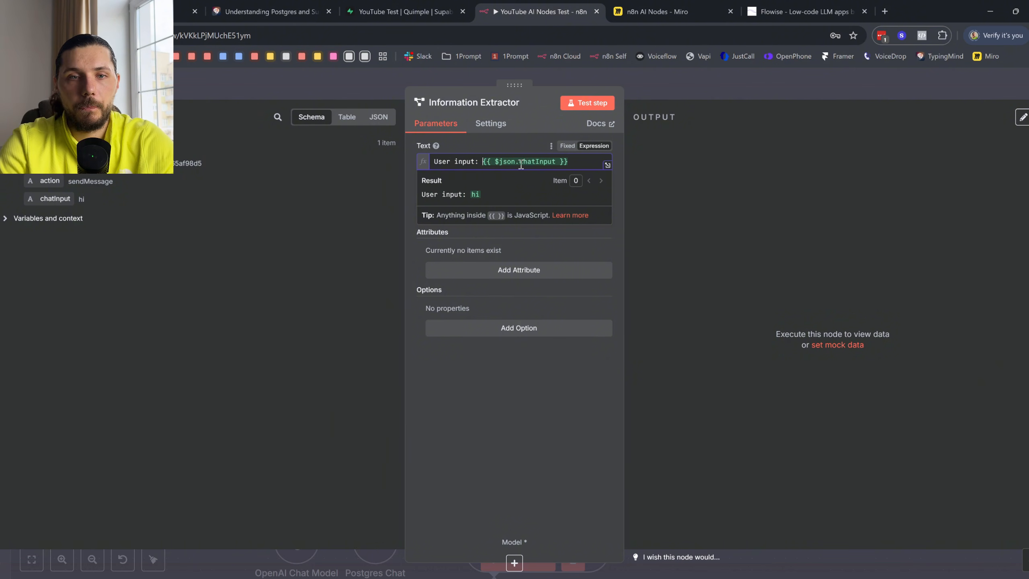
key("ctrl+a")
left_click(590, 159)
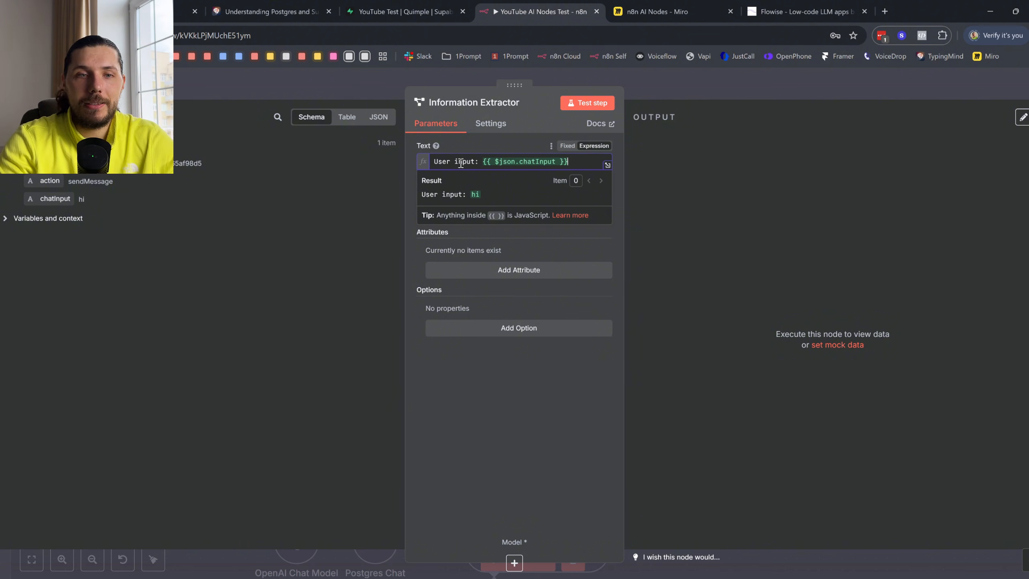
left_click_drag(436, 163, 532, 169)
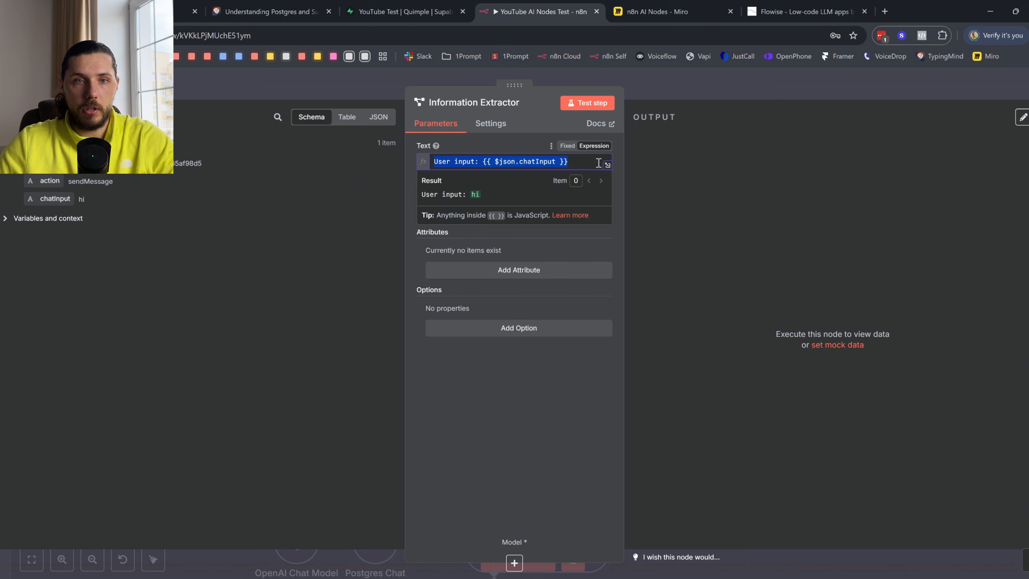
left_click(586, 164)
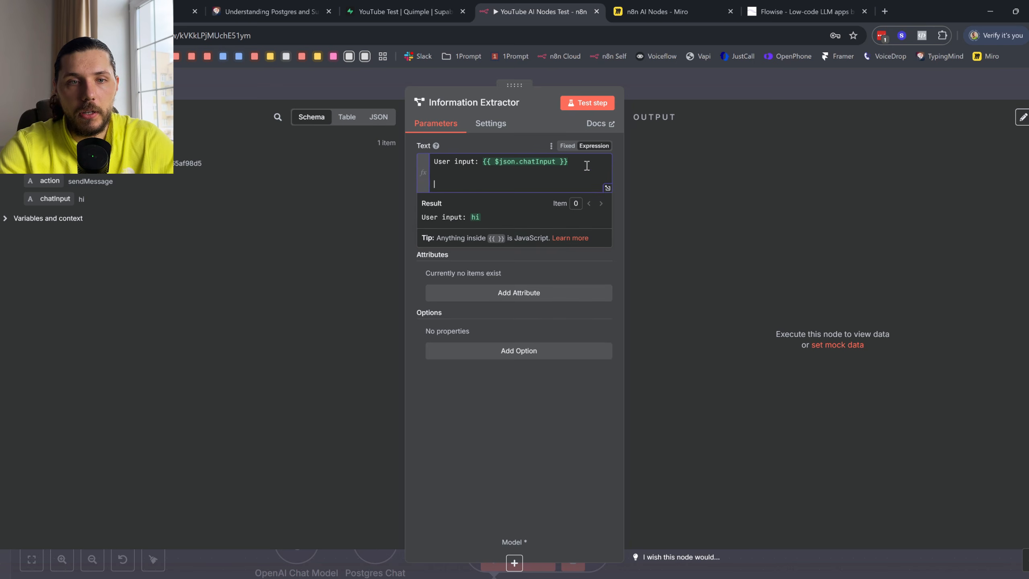
key("Escape")
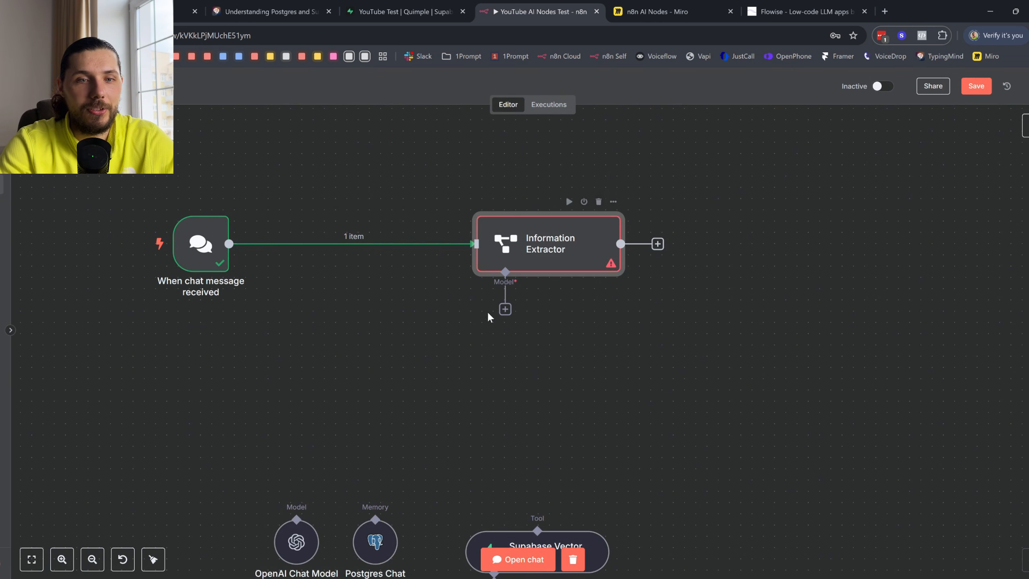
double_click(552, 263)
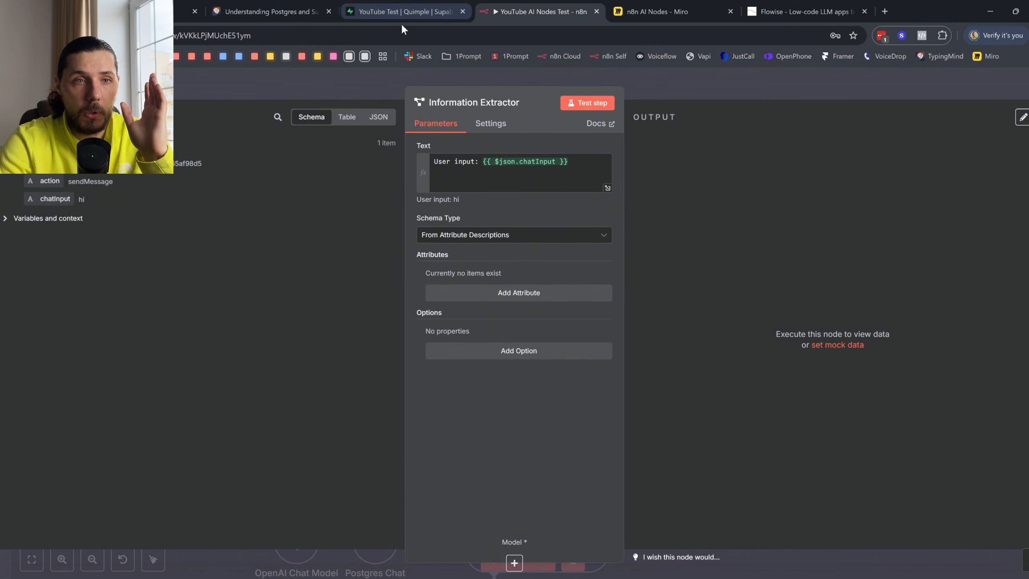
- Switch to the Omni Agent workflow and examine the Extract_User_Information node's full text expression, highlighting the Chat_History part
left_click(162, 12)
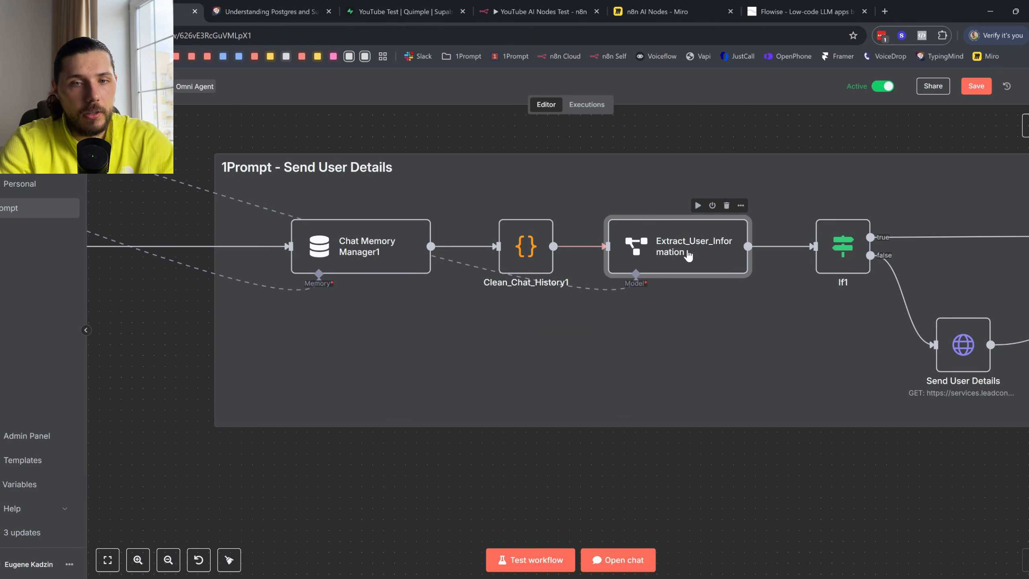
double_click(687, 251)
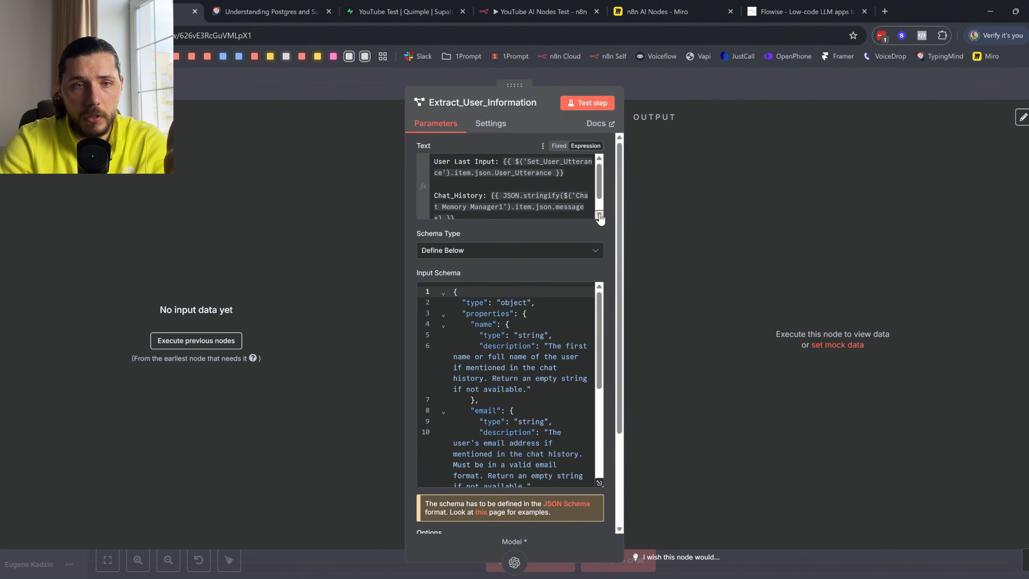
left_click(600, 214)
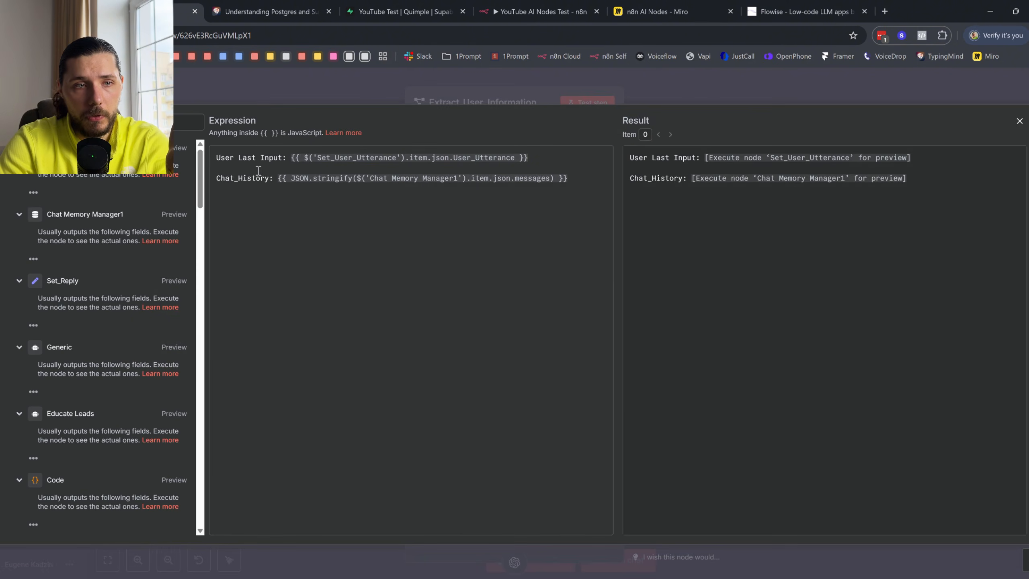
double_click(221, 178)
left_click_drag(583, 181, 278, 184)
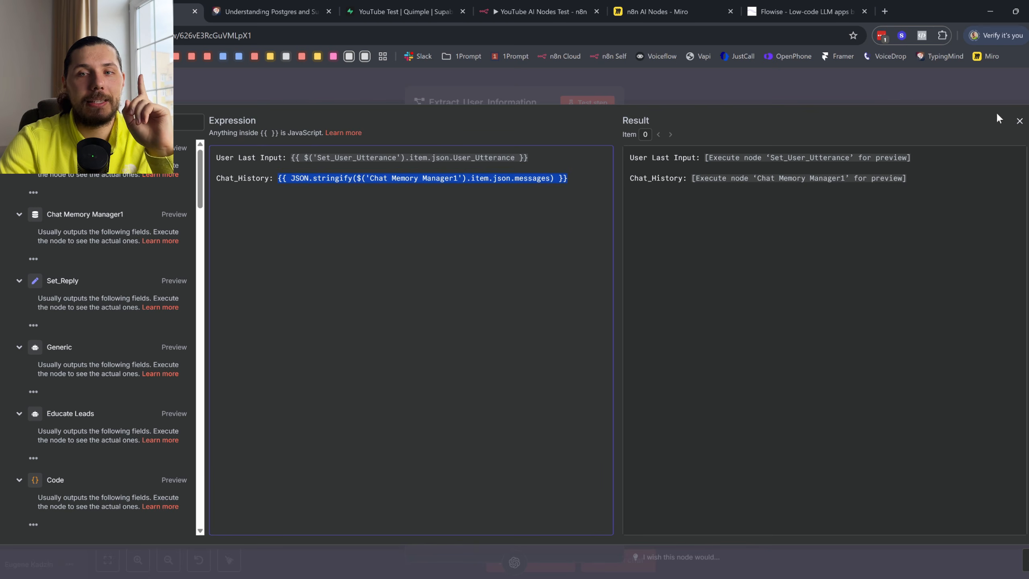
left_click(1019, 122)
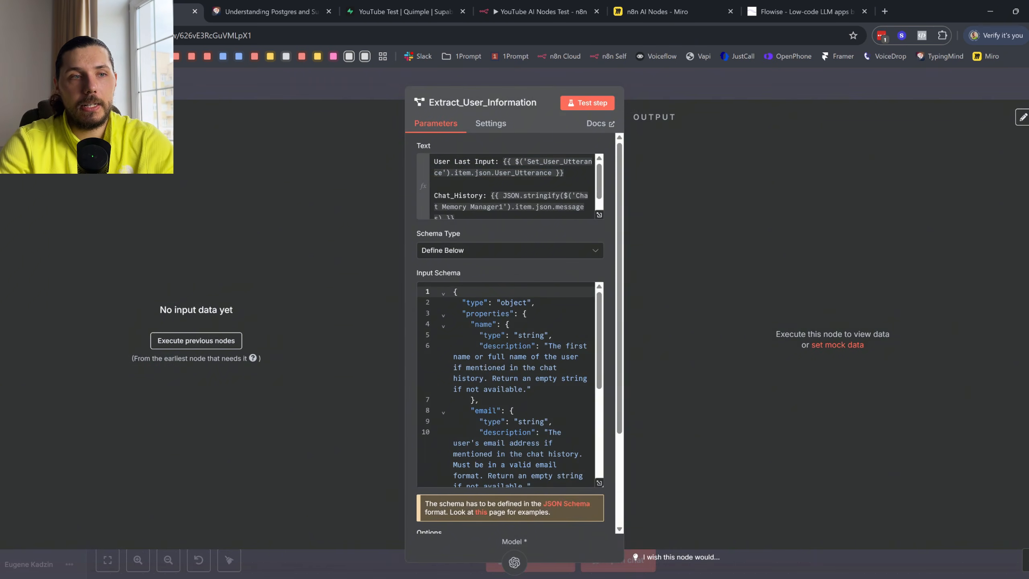
- Examine the settings of Chat Memory Manager1 and the JavaScript code of Clean_Chat_History1
key("Escape")
scroll(379, 223, "left", 4)
double_click(374, 252)
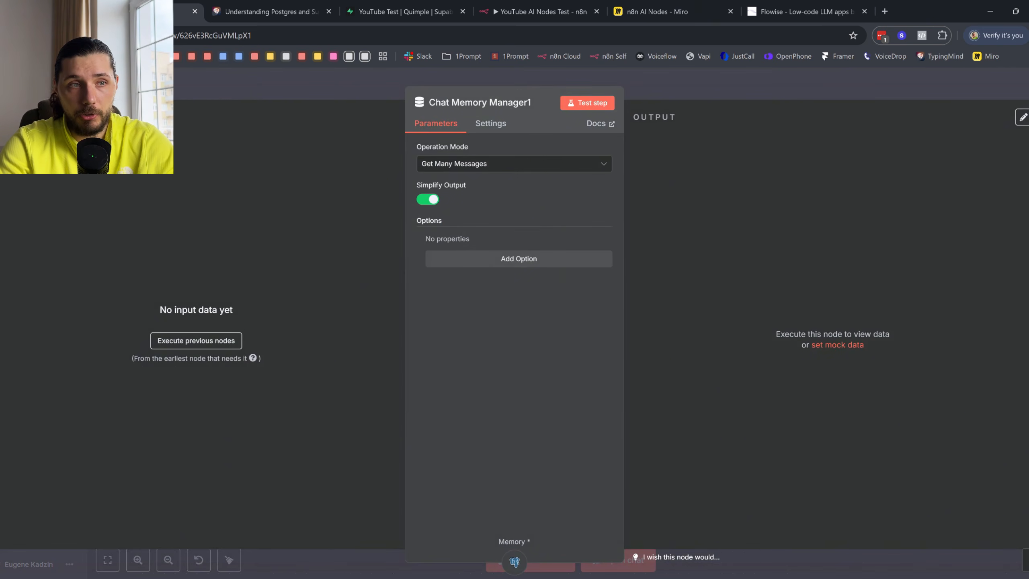
key("Escape")
double_click(551, 247)
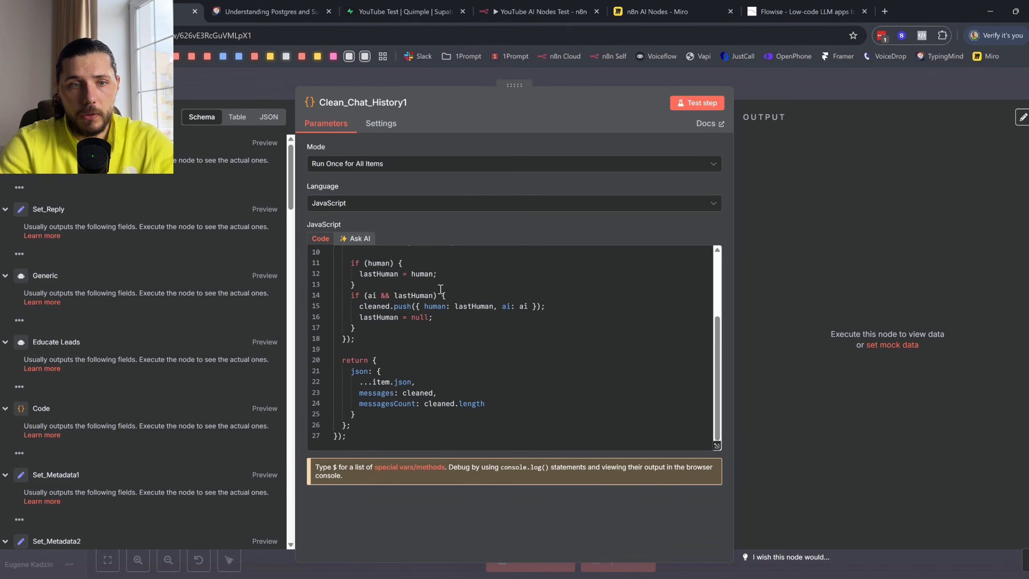
key("Escape")
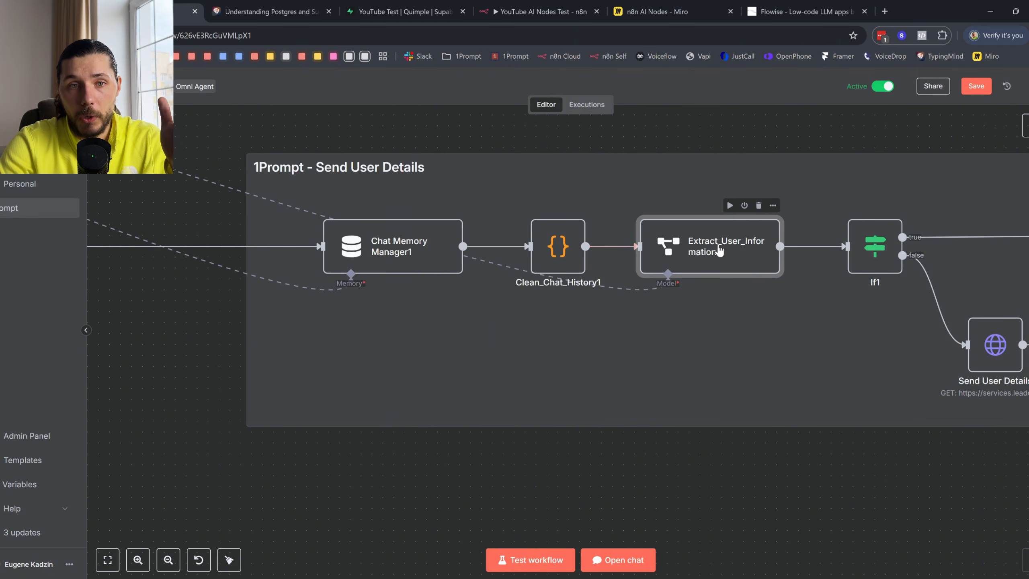
- Reopen Extract_User_Information, highlight the Chat_History expression in its text, and close the node
double_click(719, 250)
left_click_drag(534, 215, 494, 195)
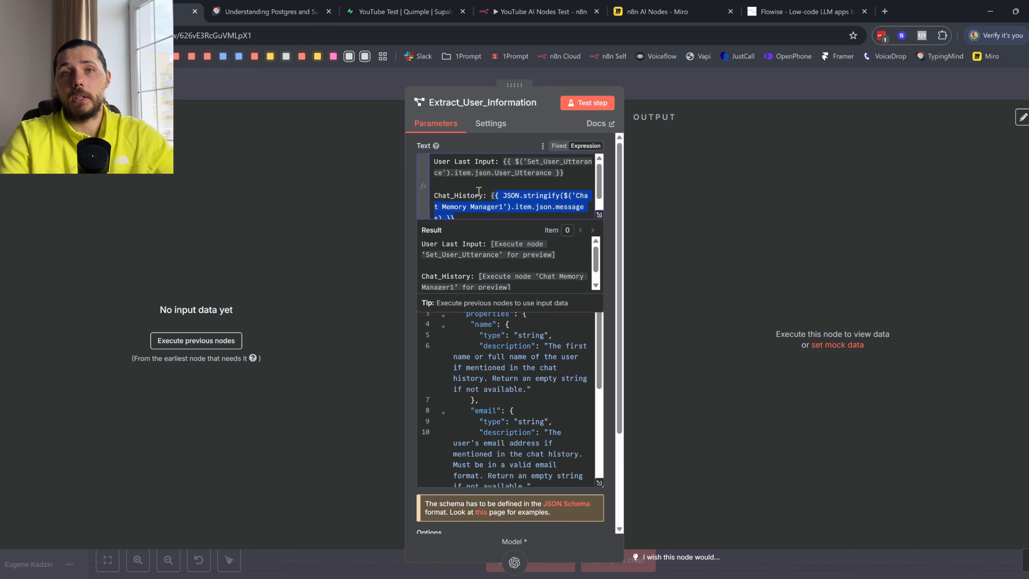
key("Escape")
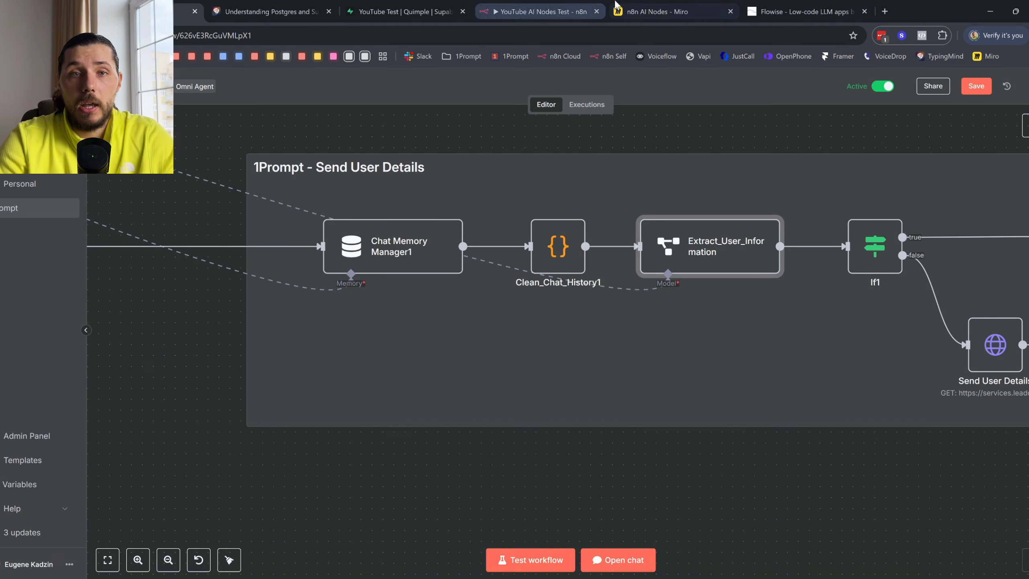
- Return to the YouTube AI Nodes Test workflow and add an attribute to the Information Extractor, keeping the From Attribute Descriptions schema type
left_click(565, 4)
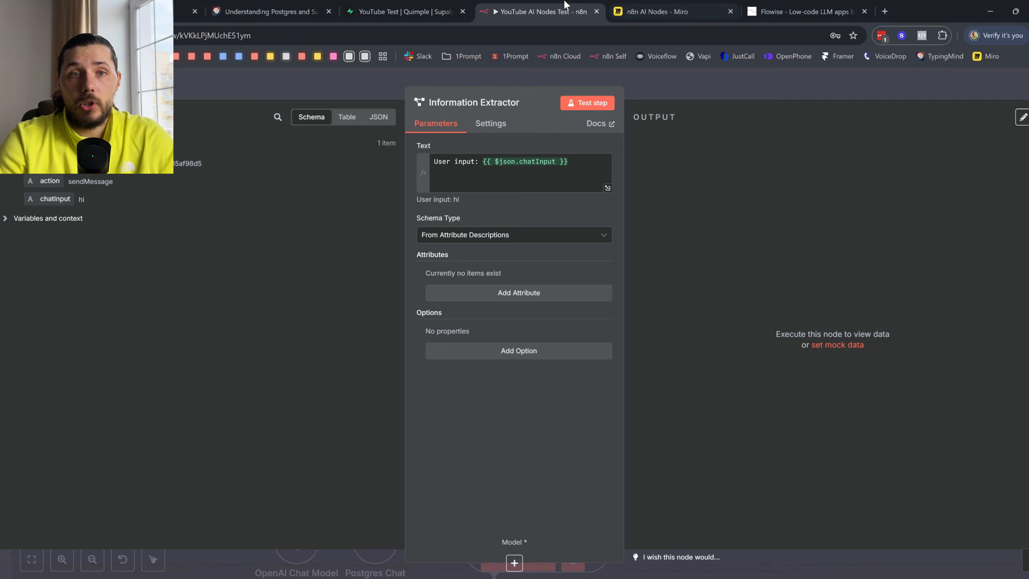
left_click(496, 242)
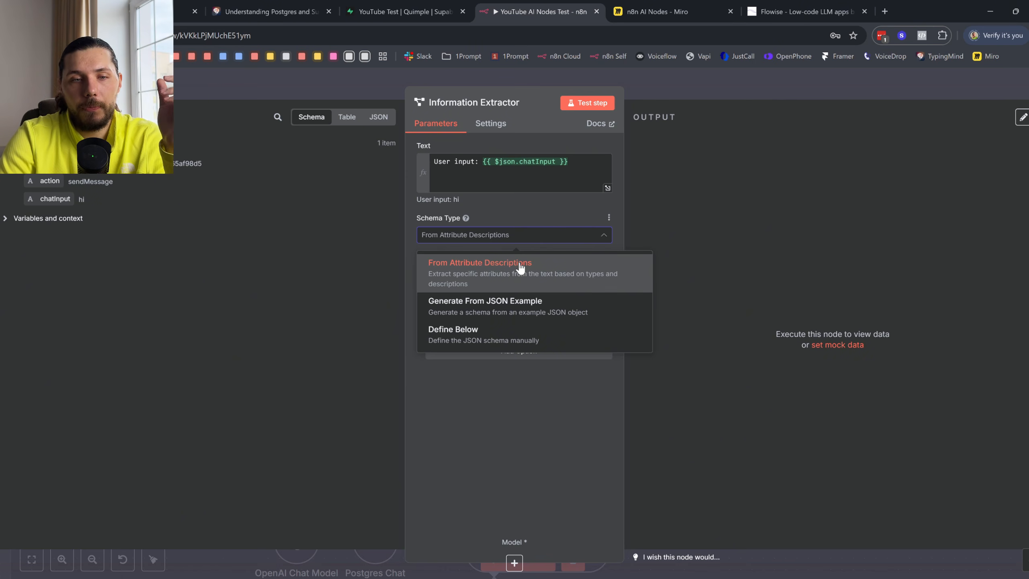
left_click(527, 398)
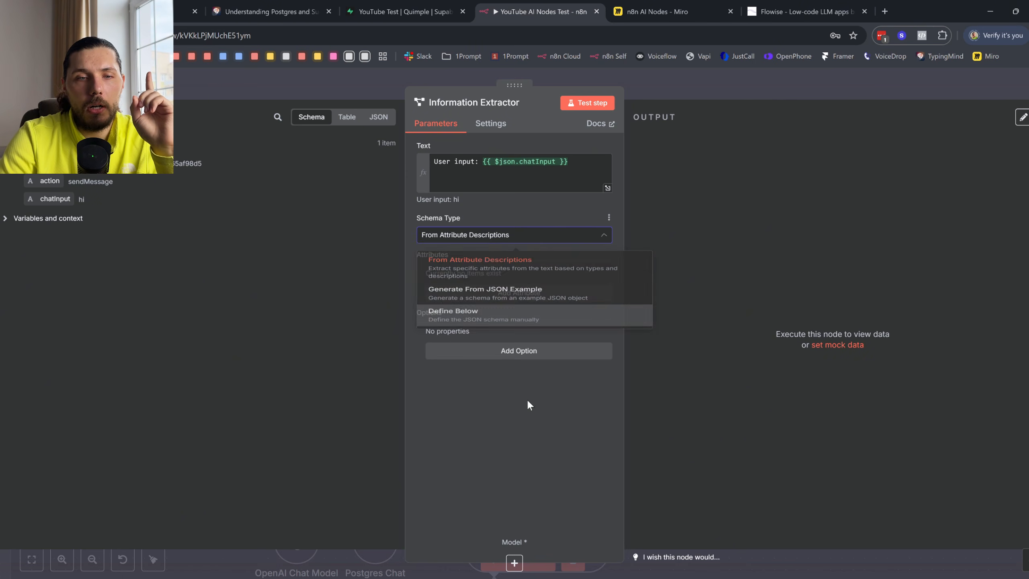
left_click(519, 295)
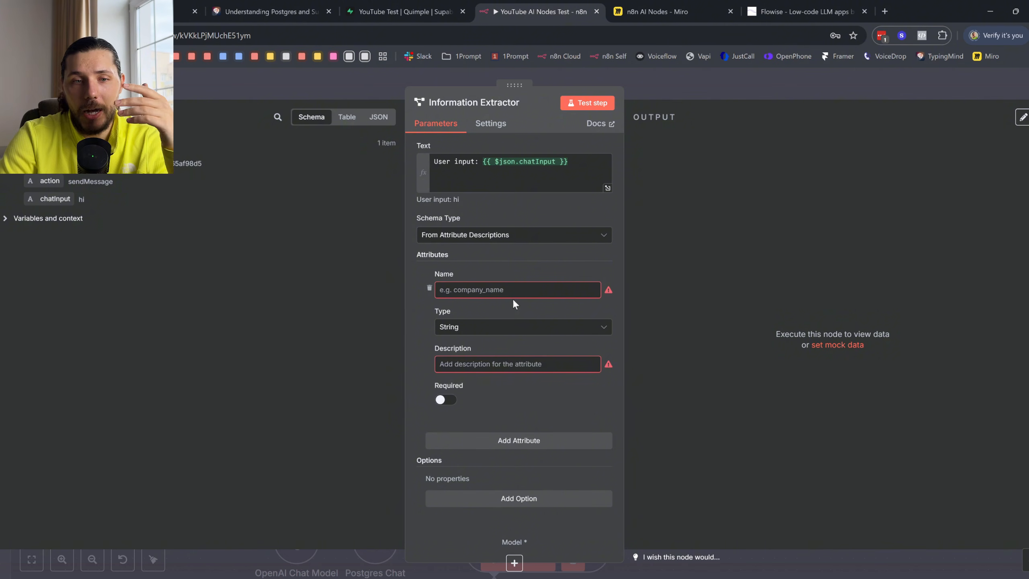
left_click(534, 442)
scroll(534, 446, "down", 4)
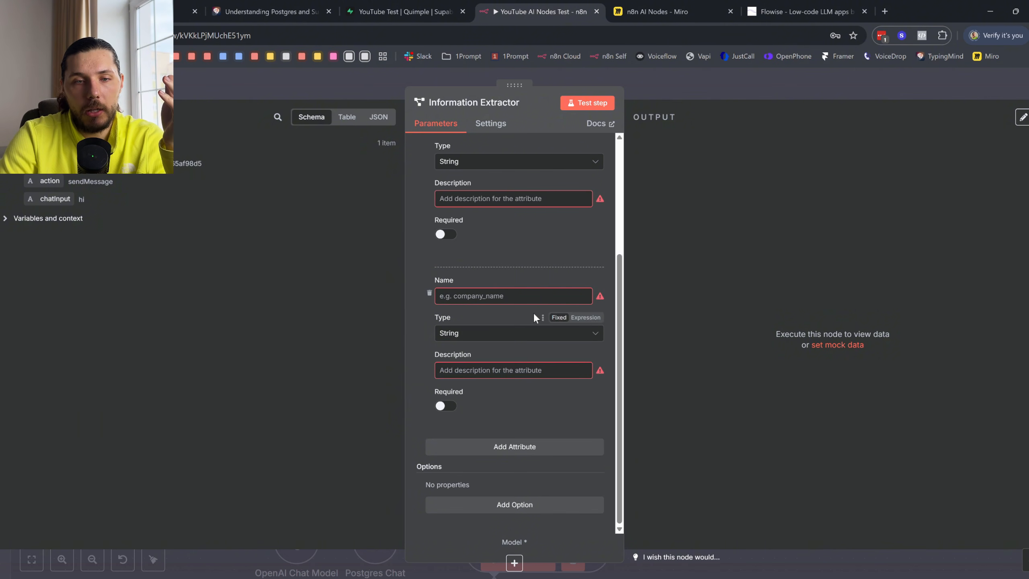
left_click(429, 292)
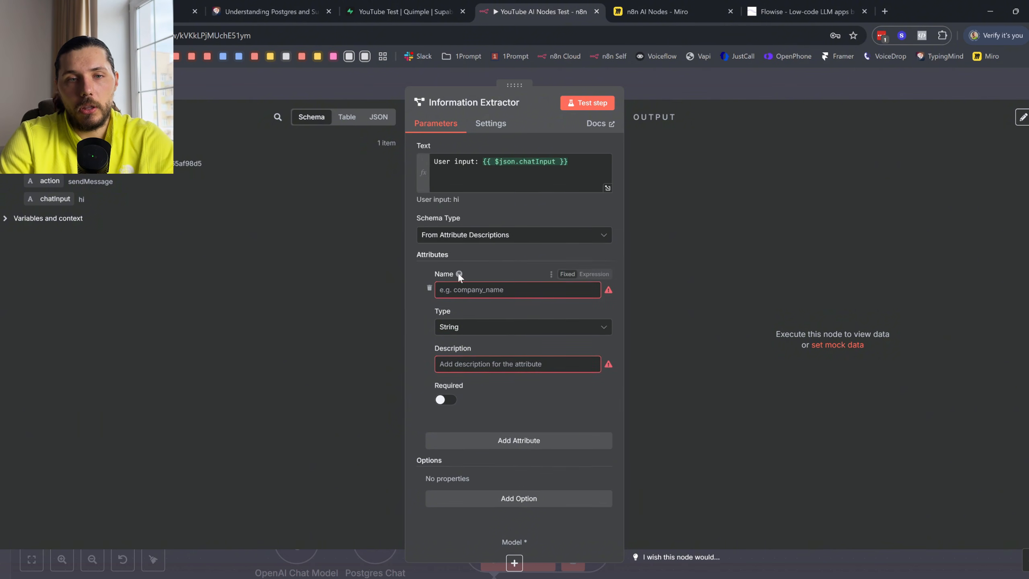
- Examine the sample code of the Define Below and Generate From JSON Example schema types, then return to From Attribute Descriptions
left_click(495, 236)
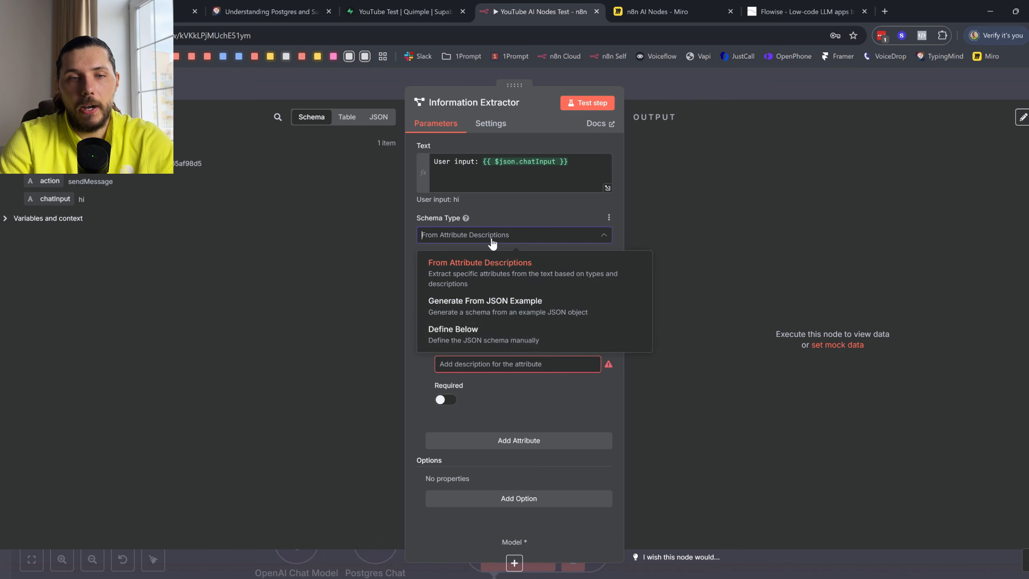
left_click(492, 340)
left_click_drag(454, 288, 491, 395)
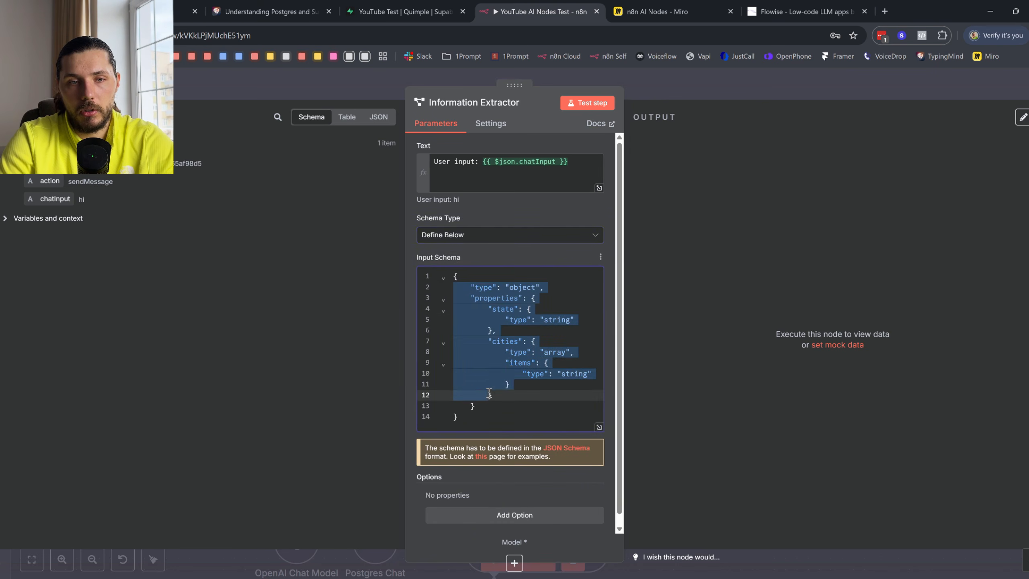
left_click(494, 239)
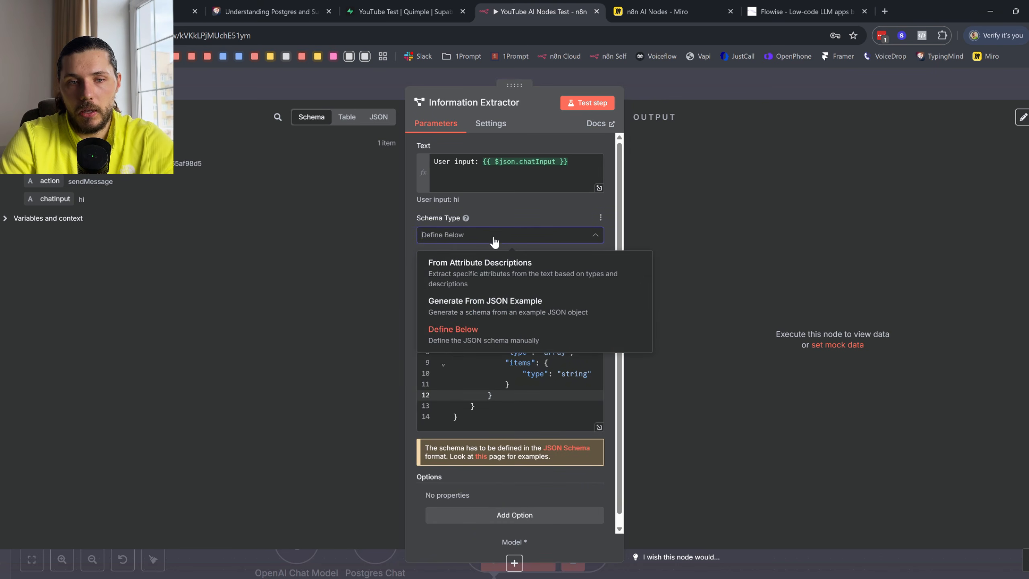
left_click(486, 304)
left_click_drag(457, 320, 451, 263)
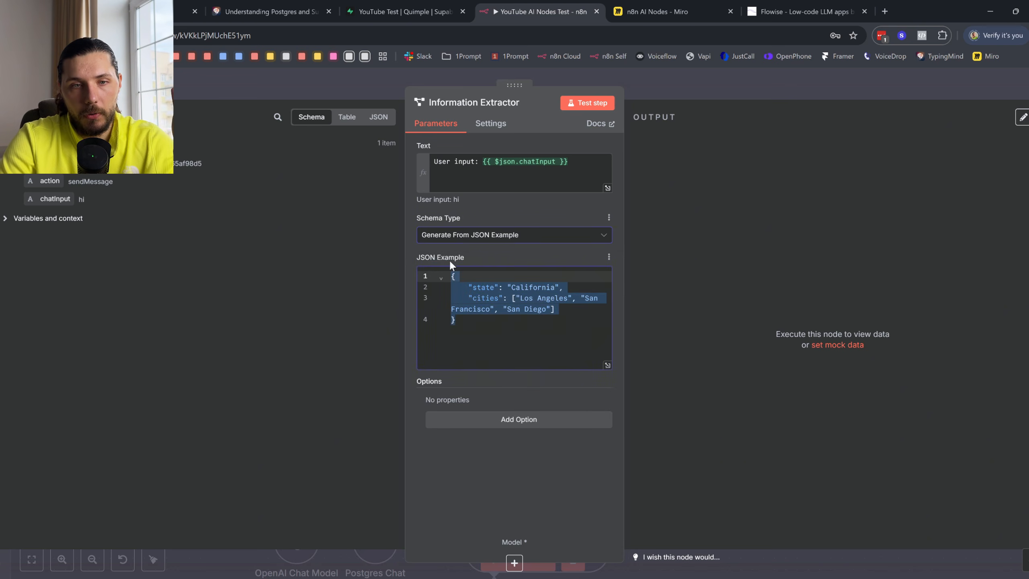
left_click(531, 243)
left_click(518, 279)
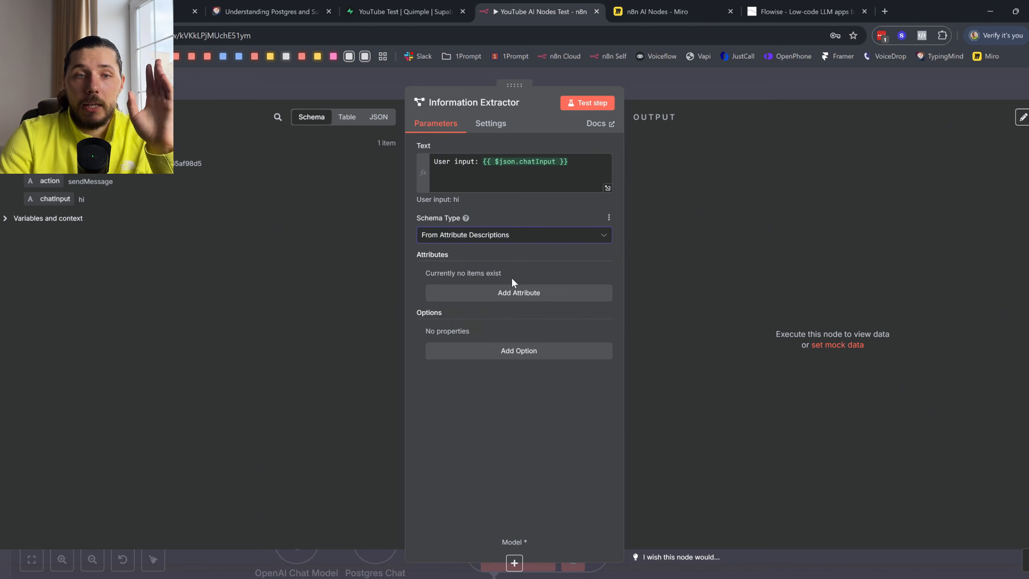
- Add a String attribute named accountNumber with the description "The account number of the user" and close the Information Extractor
triple_click(442, 165)
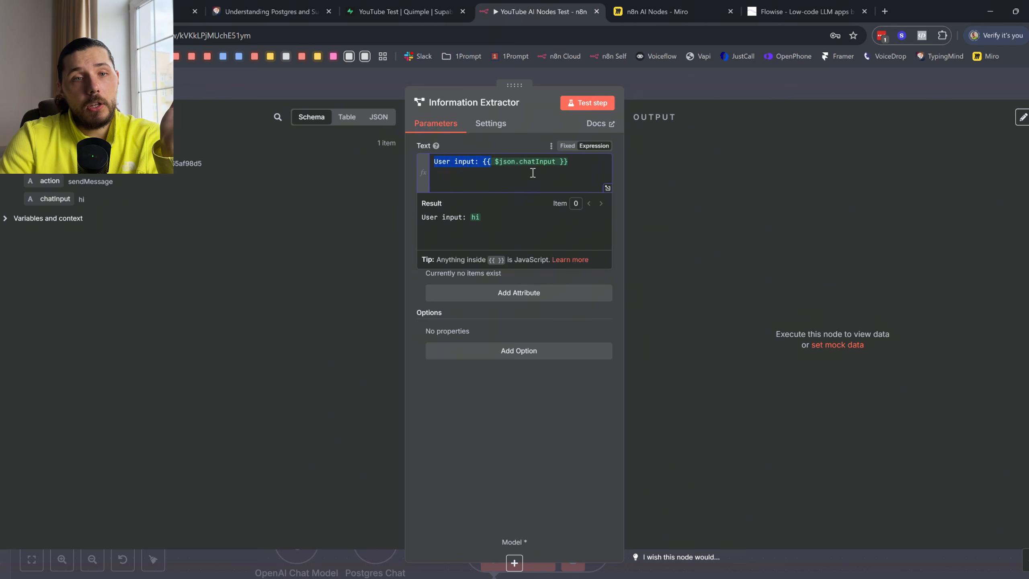
left_click(515, 400)
left_click(501, 290)
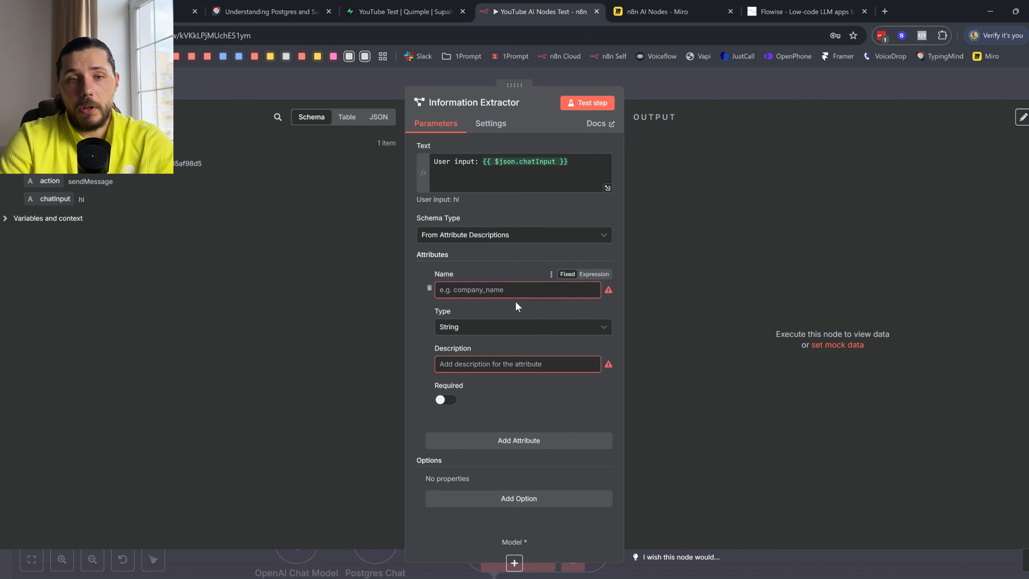
left_click(495, 297)
type("accountNumber")
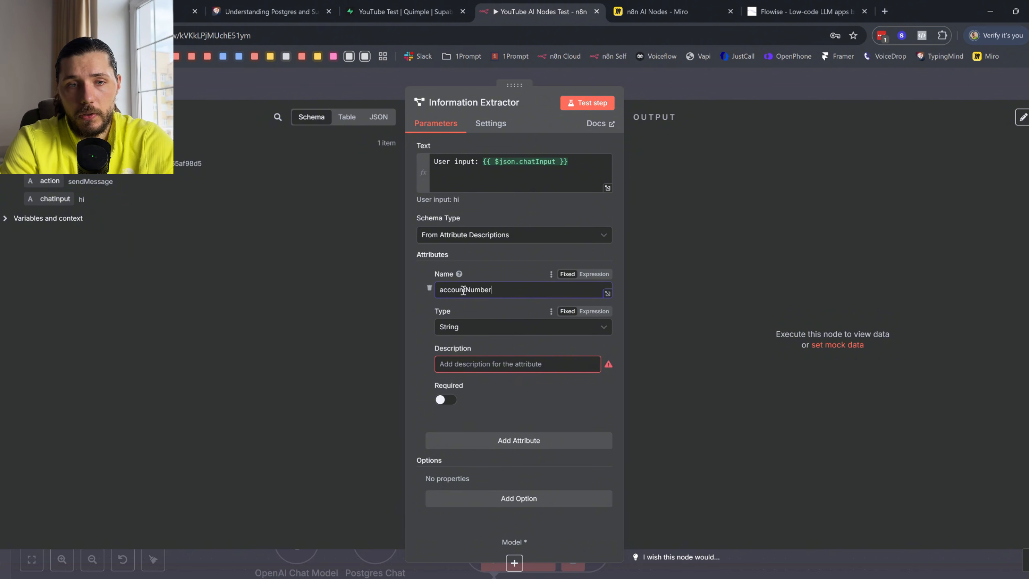
left_click(477, 364)
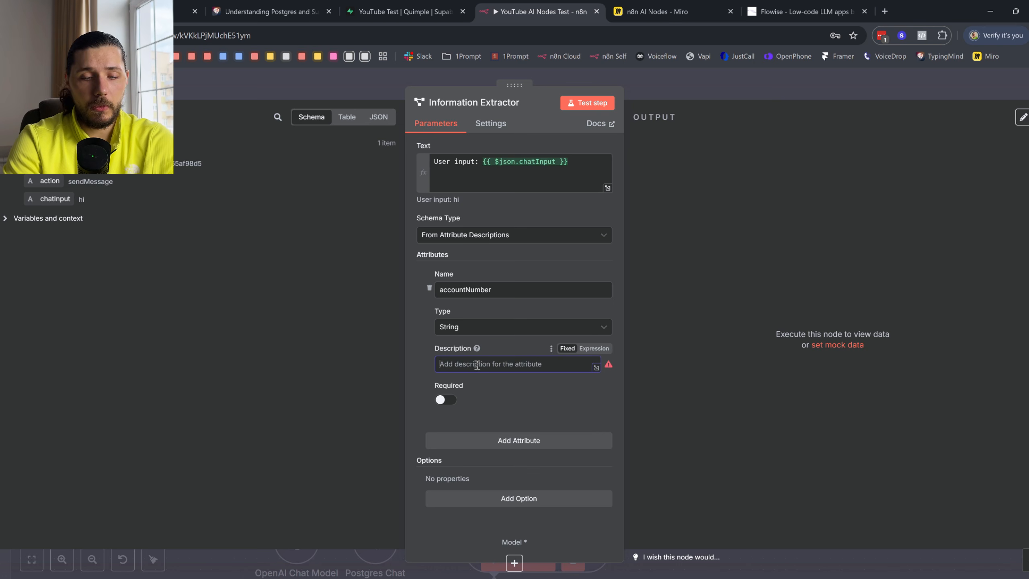
type("The account number of t")
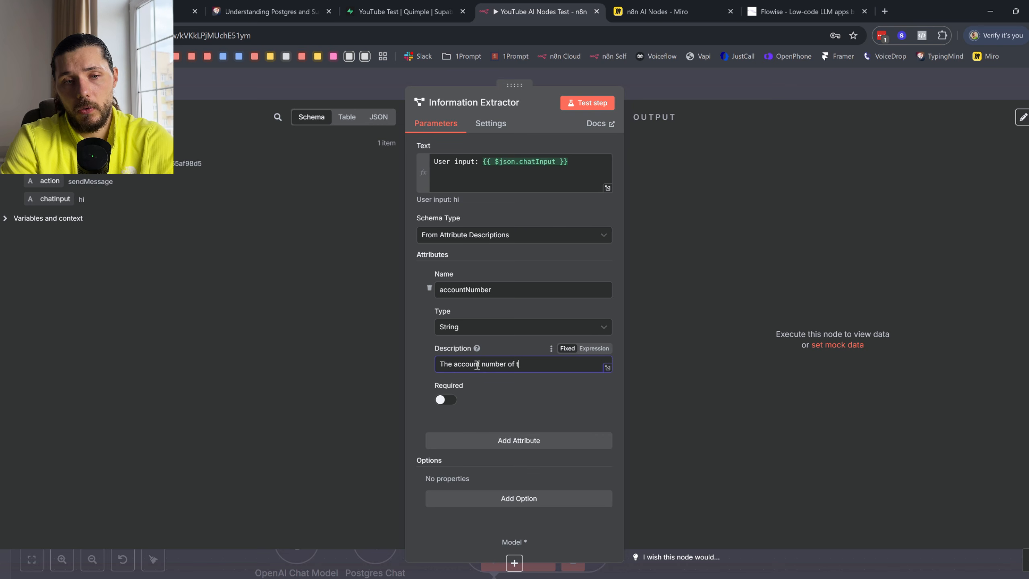
type("r")
key("Escape")
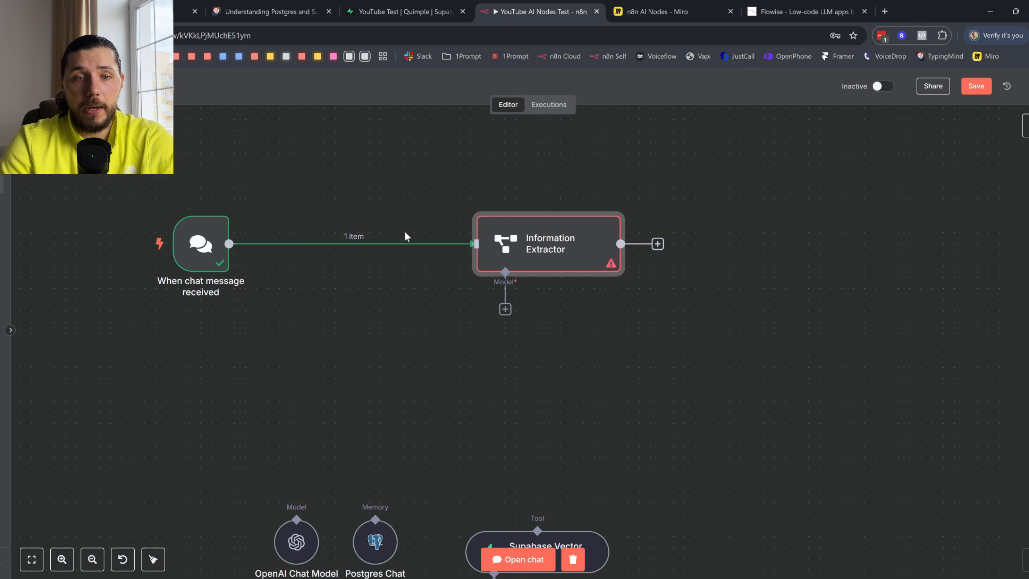
- Connect the Information Extractor's model input to the OpenAI Chat Model and test it with the chat message "hello"
left_click_drag(508, 258, 463, 258)
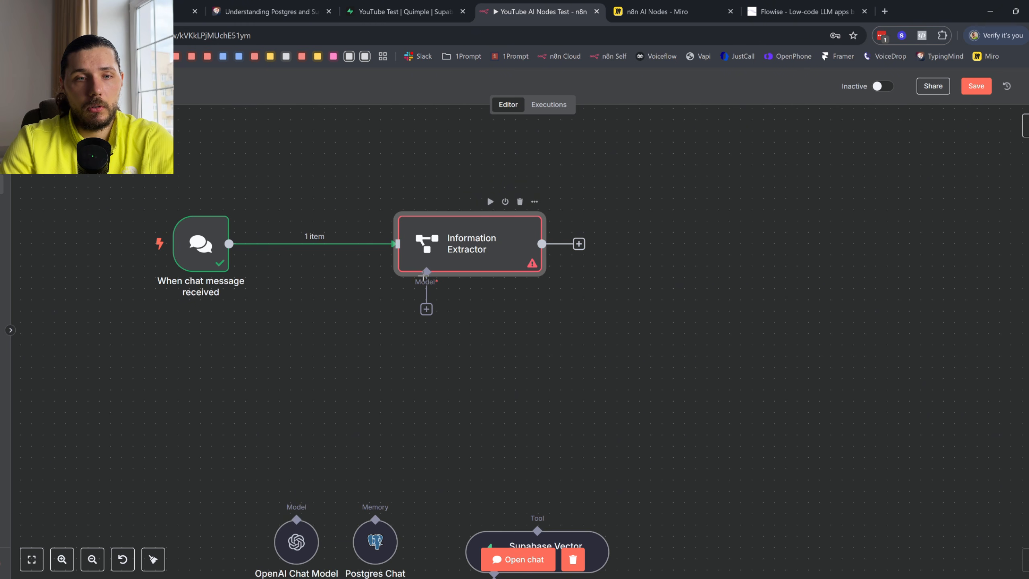
left_click_drag(426, 271, 297, 520)
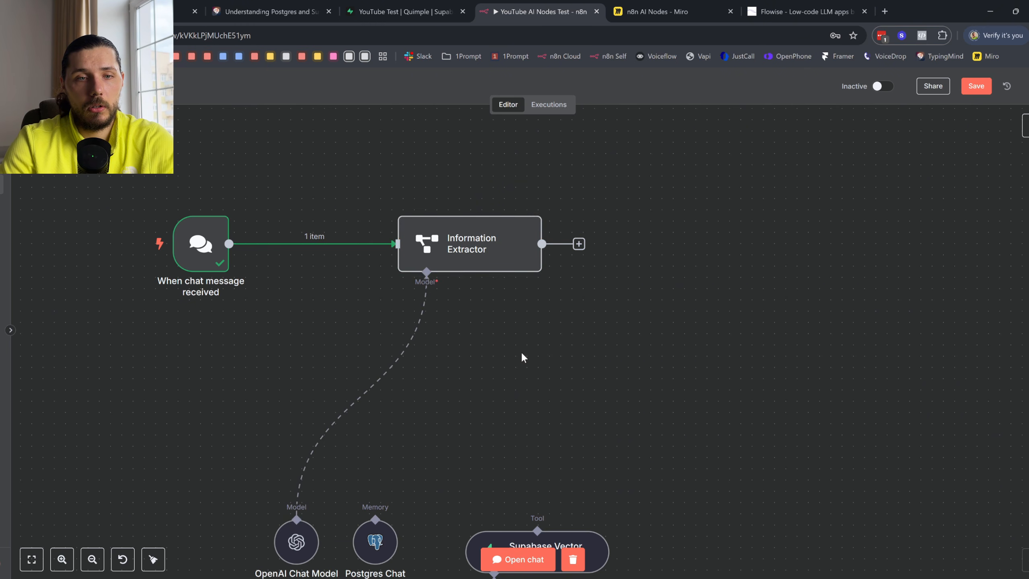
left_click(526, 561)
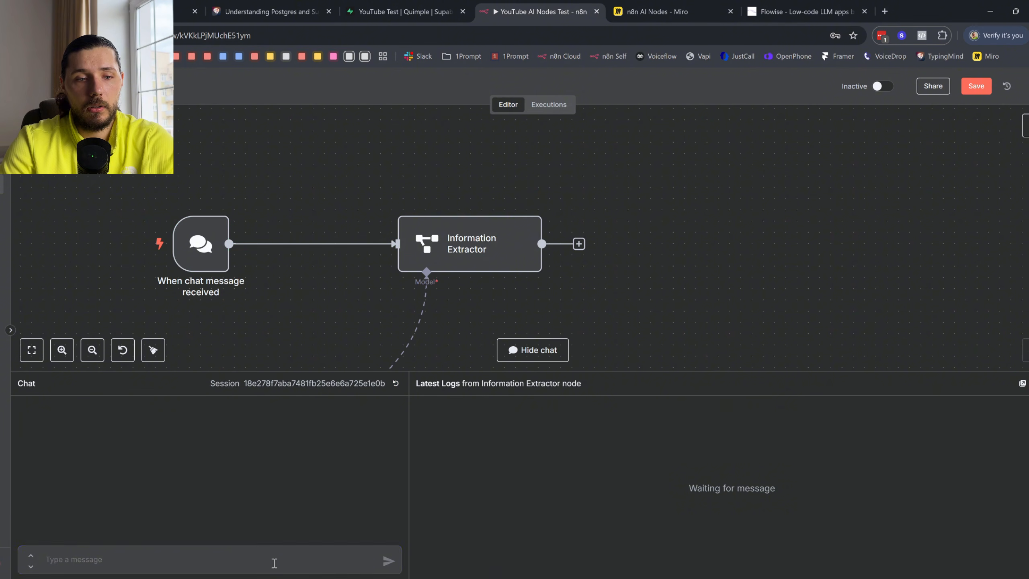
type("hello")
key("Return")
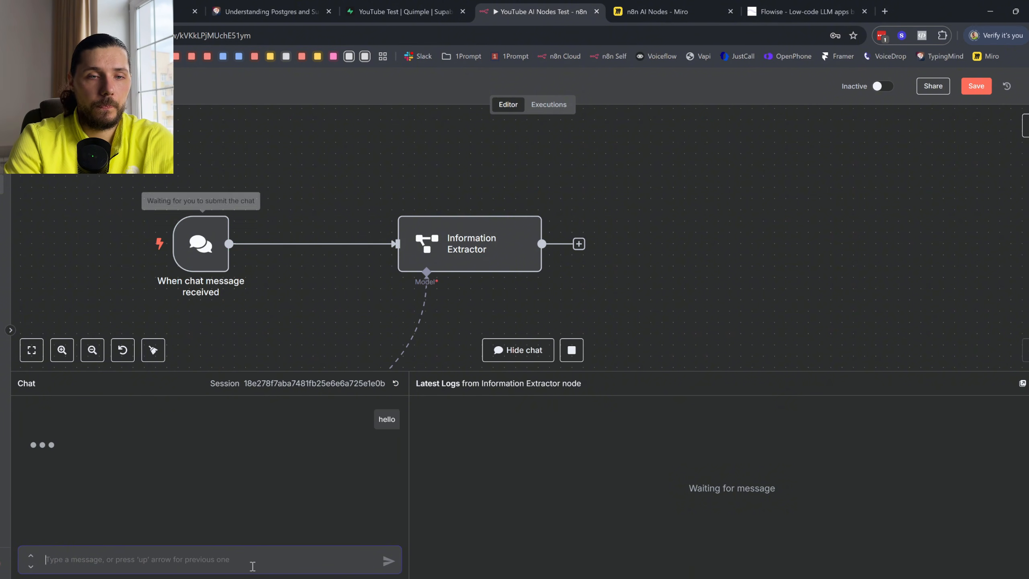
scroll(395, 286, "down", 3)
scroll(396, 286, "down", 2)
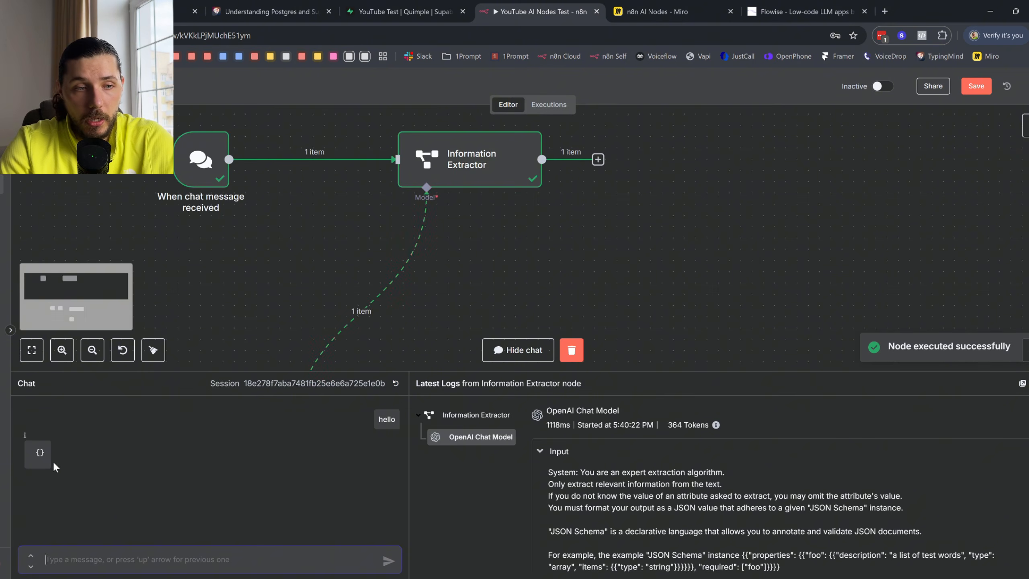
scroll(279, 245, "up", 1)
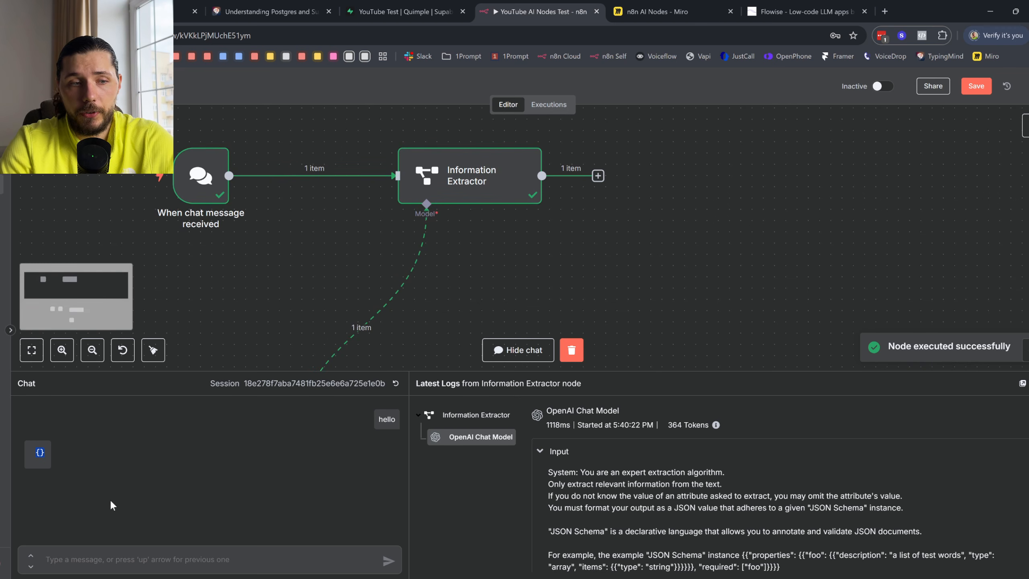
- Send a chat message stating the user's first name to test the extraction
left_click(155, 561)
type("my name i")
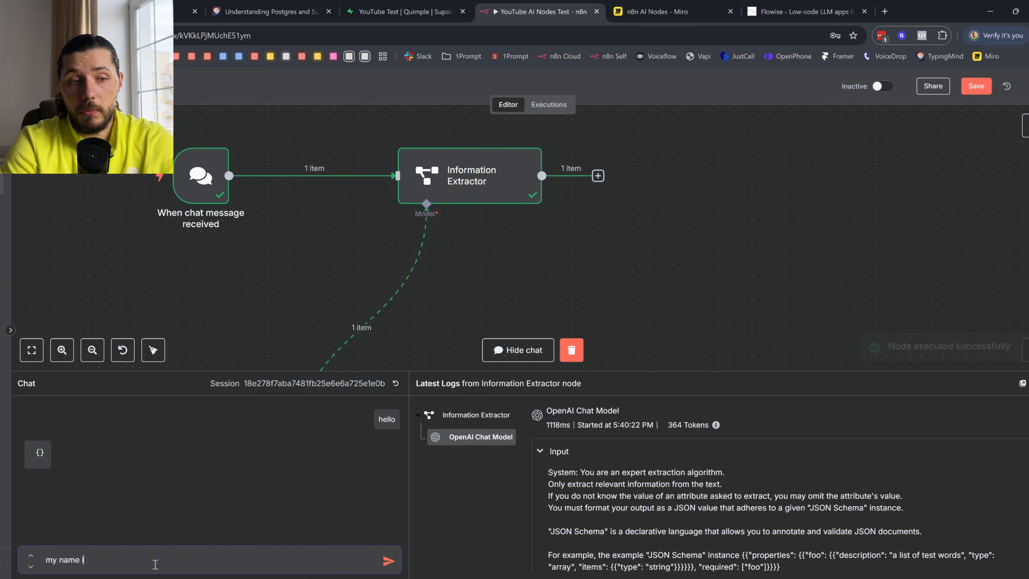
type("s Eugene")
key("Return")
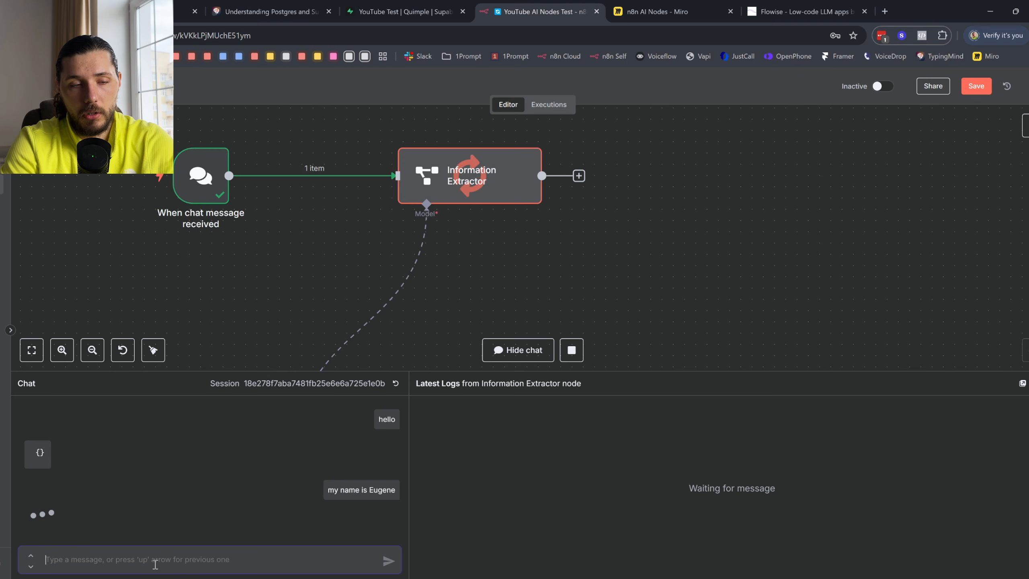
- Send a chat message stating the user's account number, highlight the reply, and hide the chat
type("my ad")
key("BackSpace")
type("ccount number is")
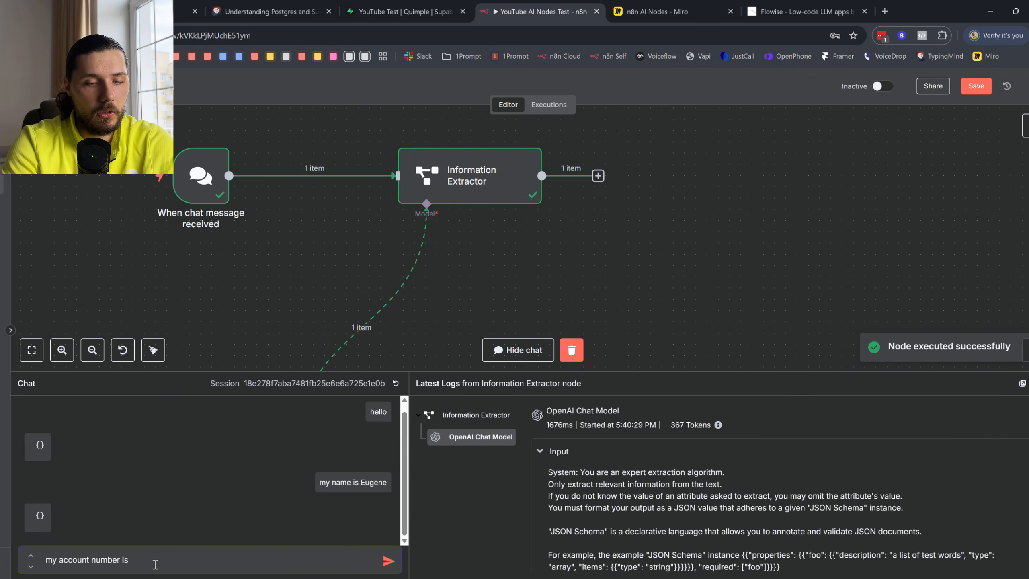
type(" T374983")
key("Return")
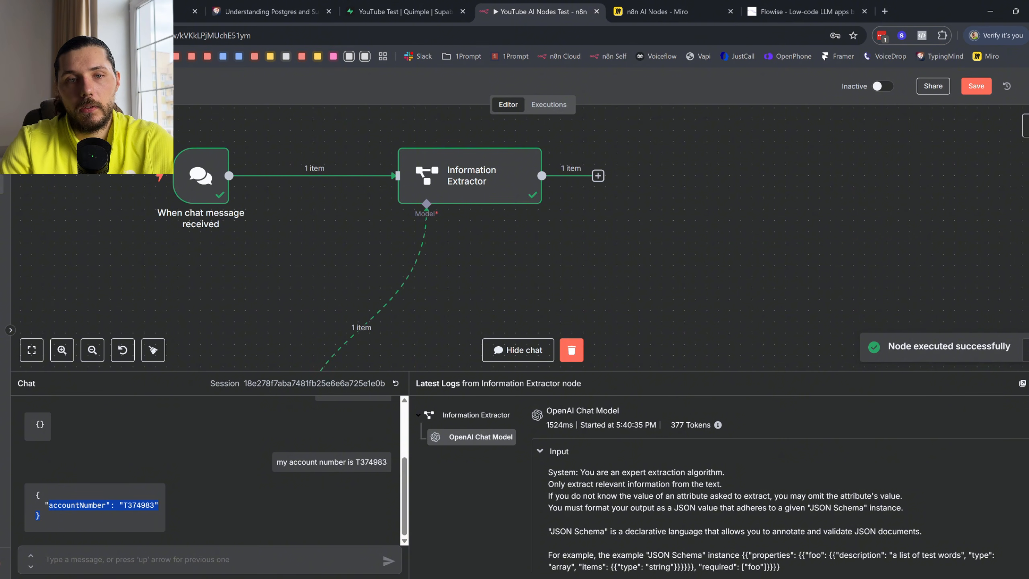
left_click(1028, 383)
scroll(524, 275, "down", 3)
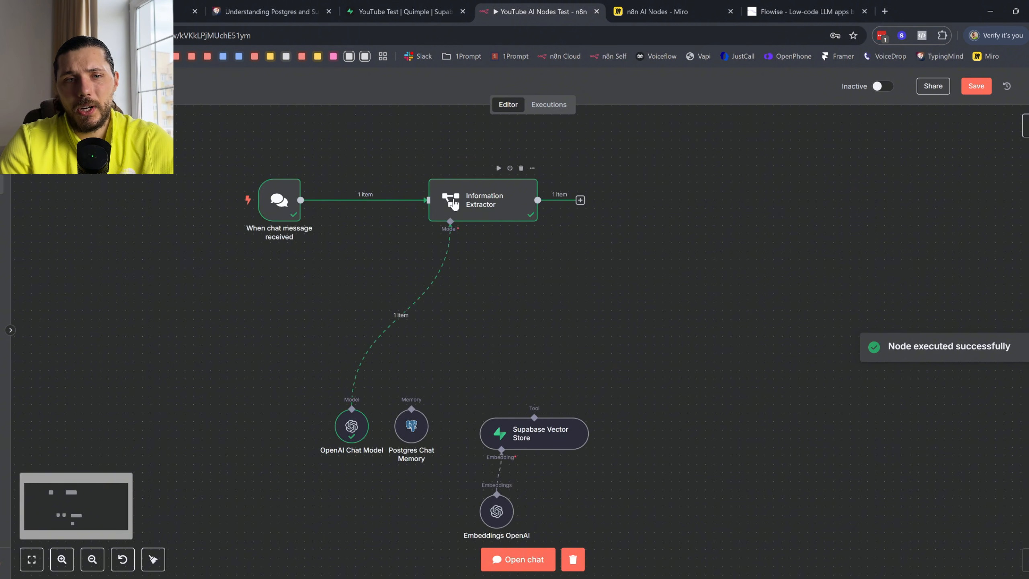
- Delete the Information Extractor's accountNumber attribute, try the Boolean and Number types on a new attribute, and delete that one too
double_click(497, 206)
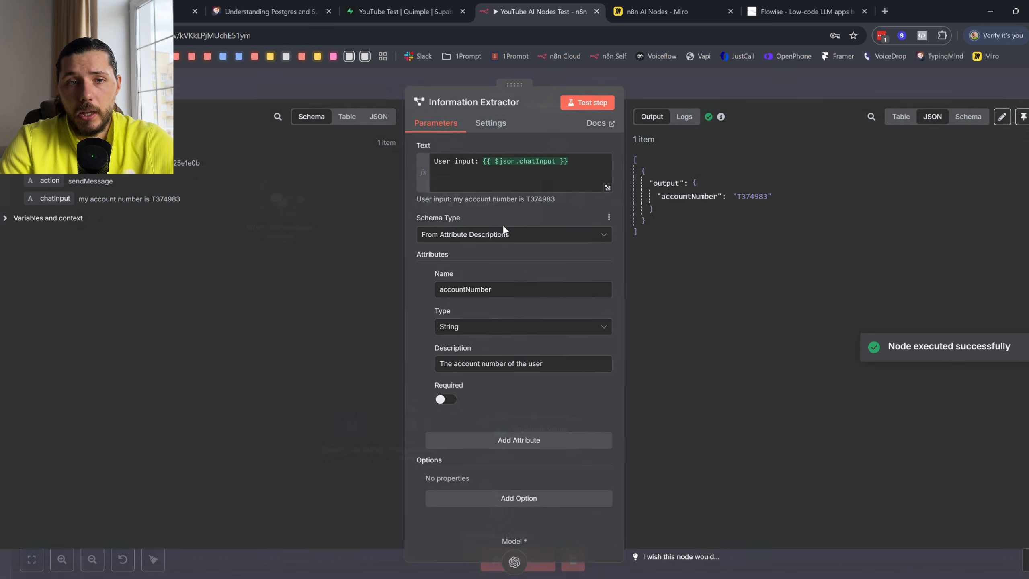
left_click(425, 289)
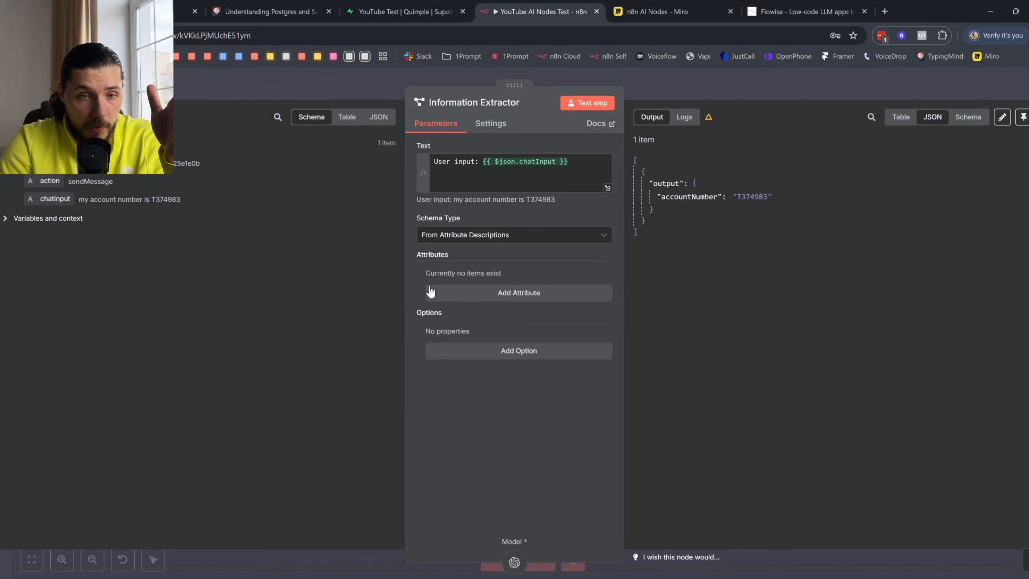
left_click(469, 293)
left_click(483, 328)
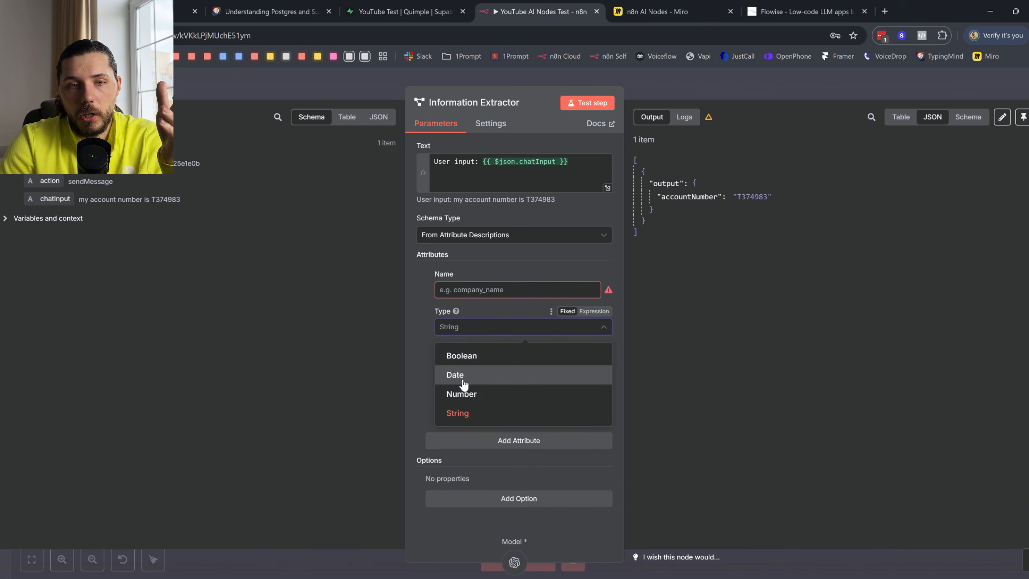
left_click(473, 358)
left_click(484, 330)
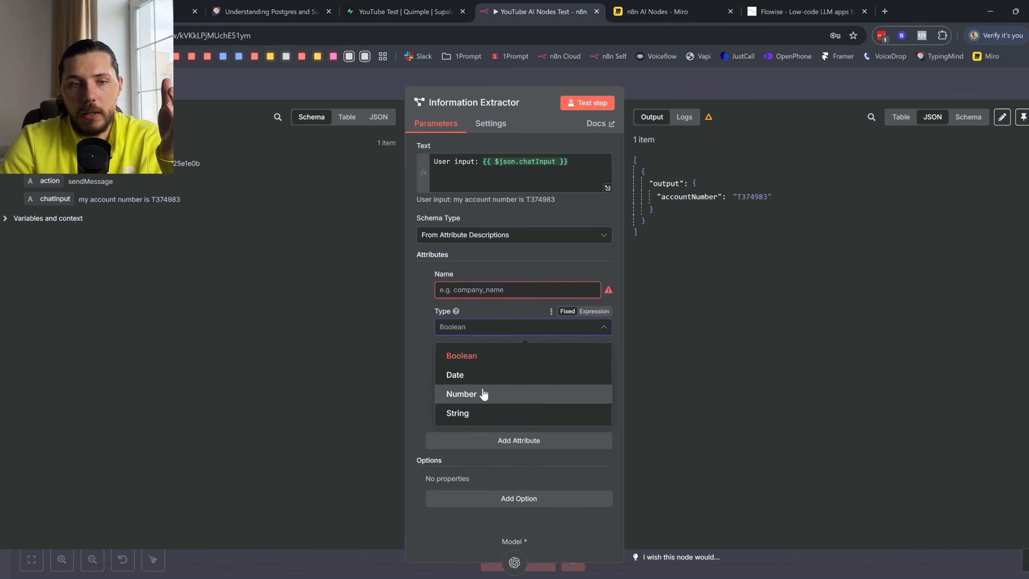
left_click(483, 393)
left_click(426, 289)
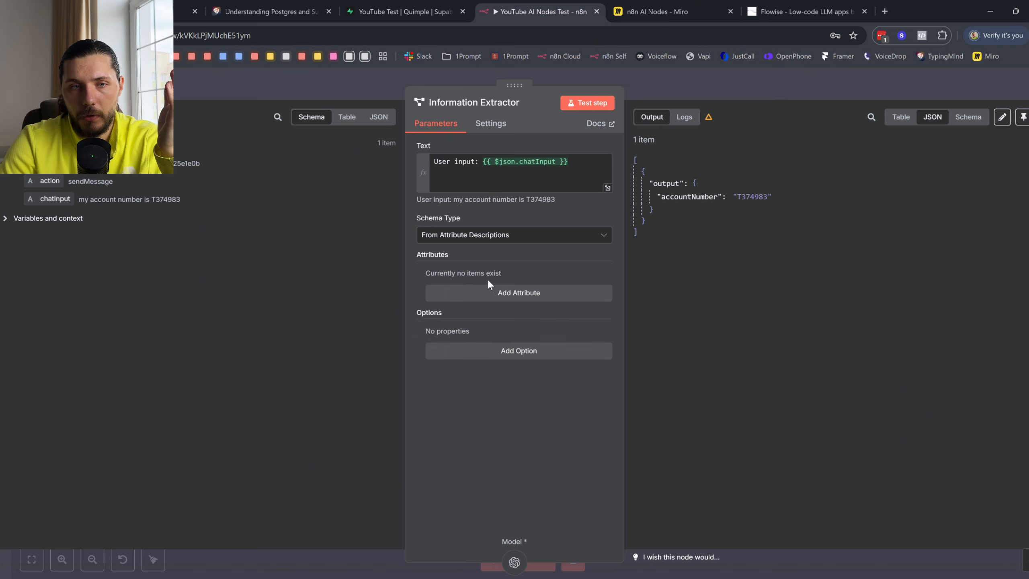
- Set the Information Extractor's schema type to Define Below and highlight the sample input schema
left_click(446, 239)
left_click(500, 333)
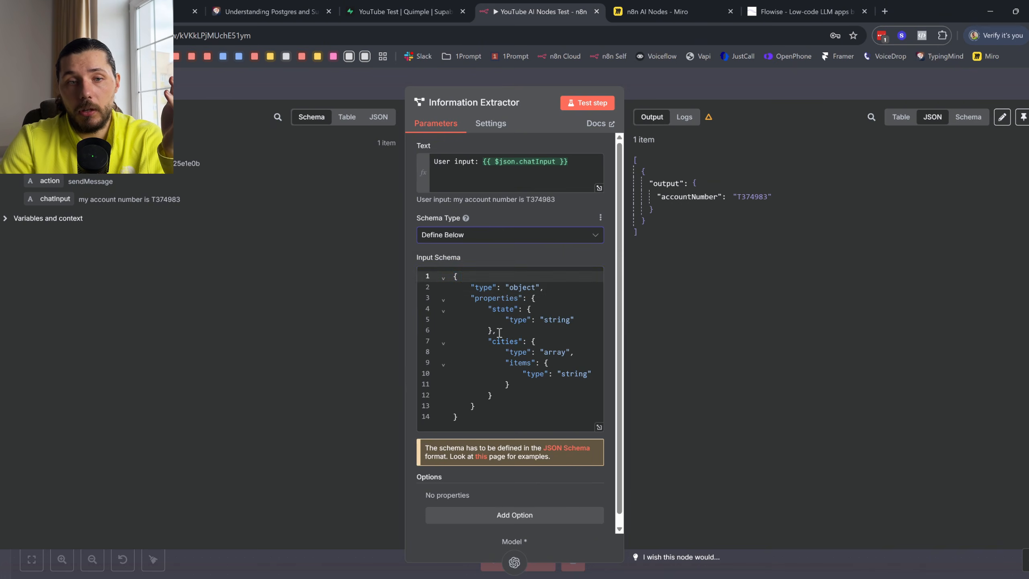
left_click_drag(453, 277, 507, 400)
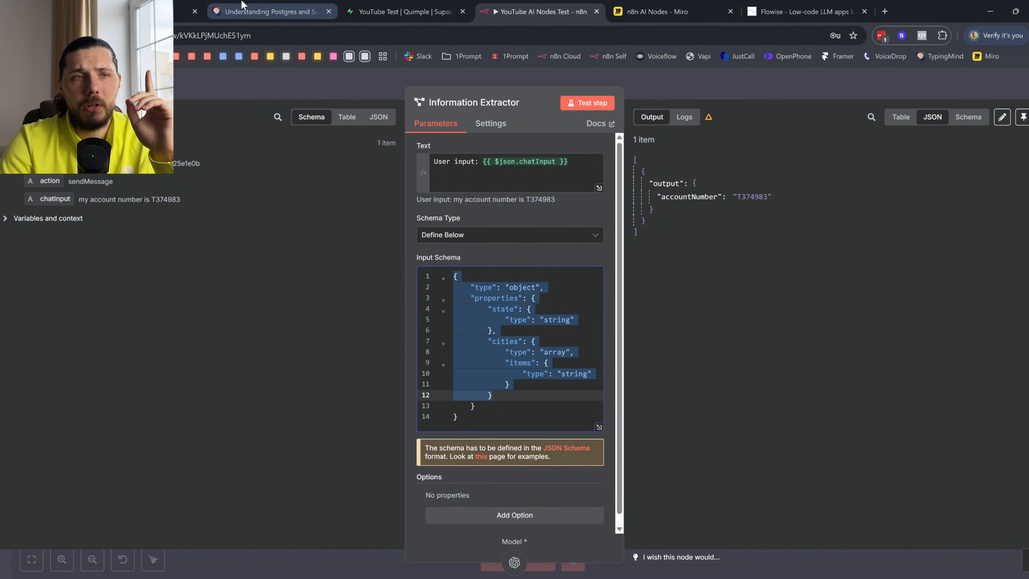
- In the Omni Agent workflow, expand the Extract_User_Information node's input schema and highlight the name property's key, type and description
left_click(183, 12)
double_click(703, 245)
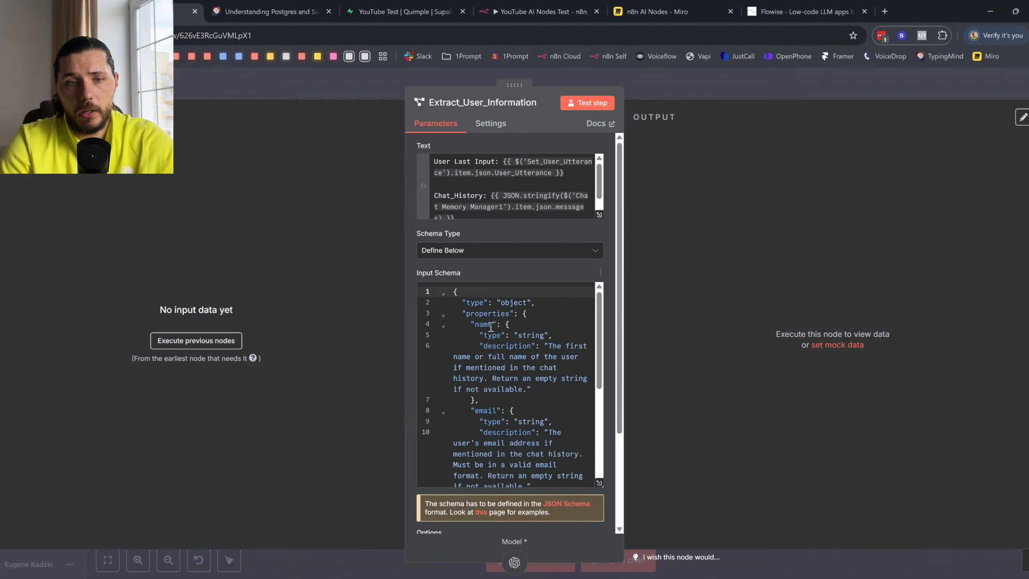
left_click(603, 486)
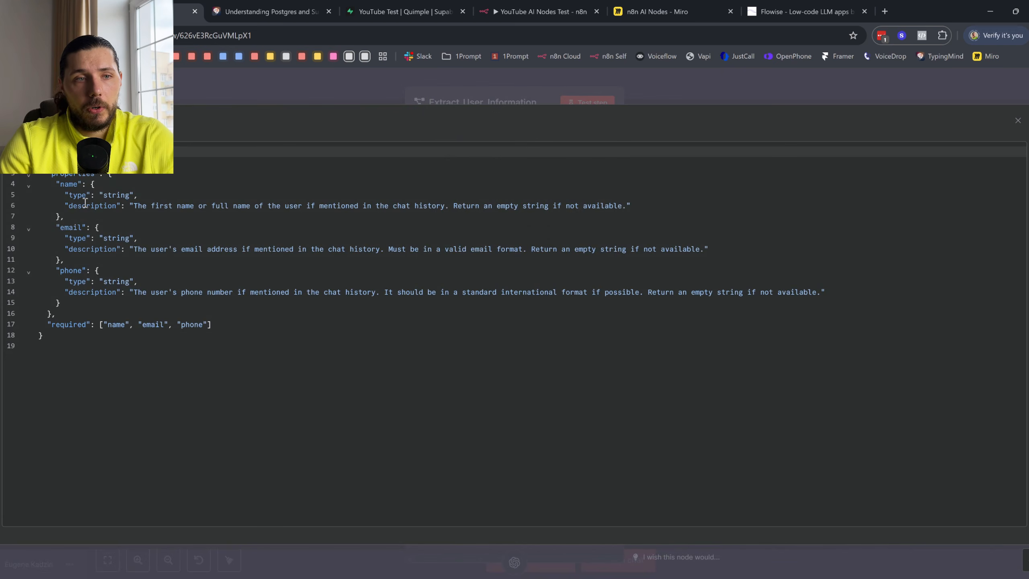
left_click_drag(58, 181, 86, 182)
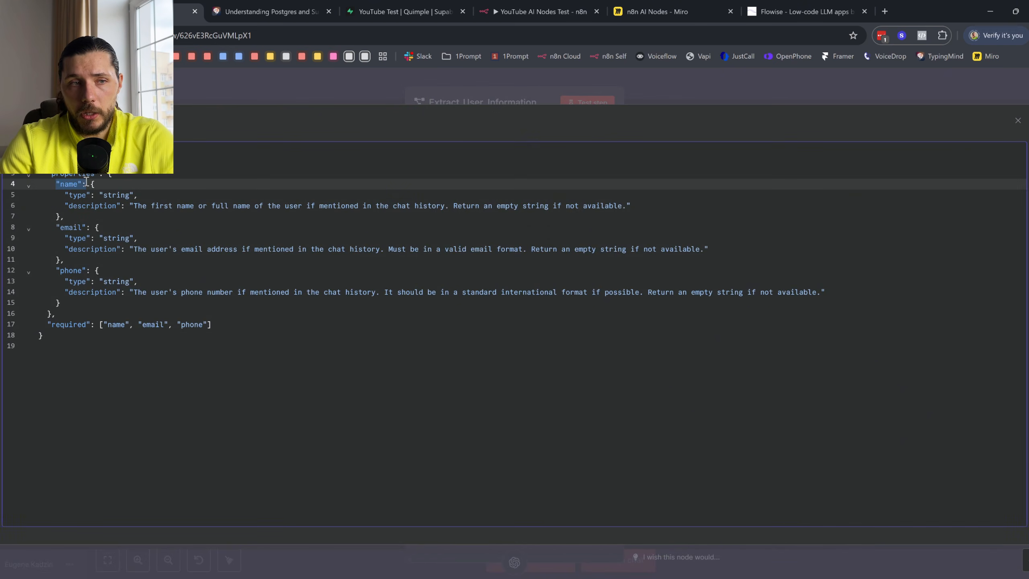
left_click(109, 194)
left_click_drag(186, 219, 583, 200)
- Highlight the schema's email and phone properties and its required list, and close the expanded schema editor
left_click(73, 230)
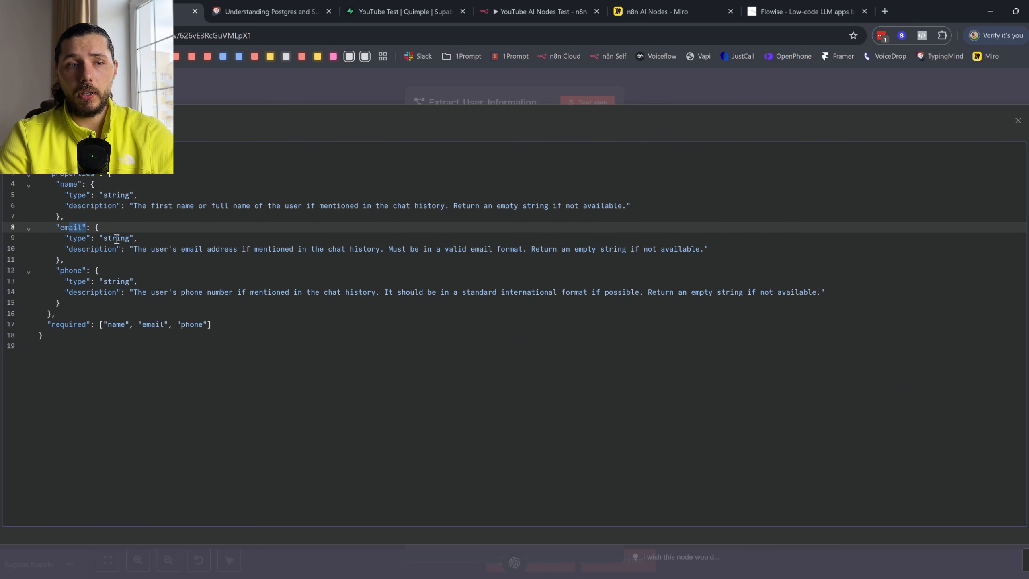
left_click(121, 239)
left_click_drag(155, 249, 539, 245)
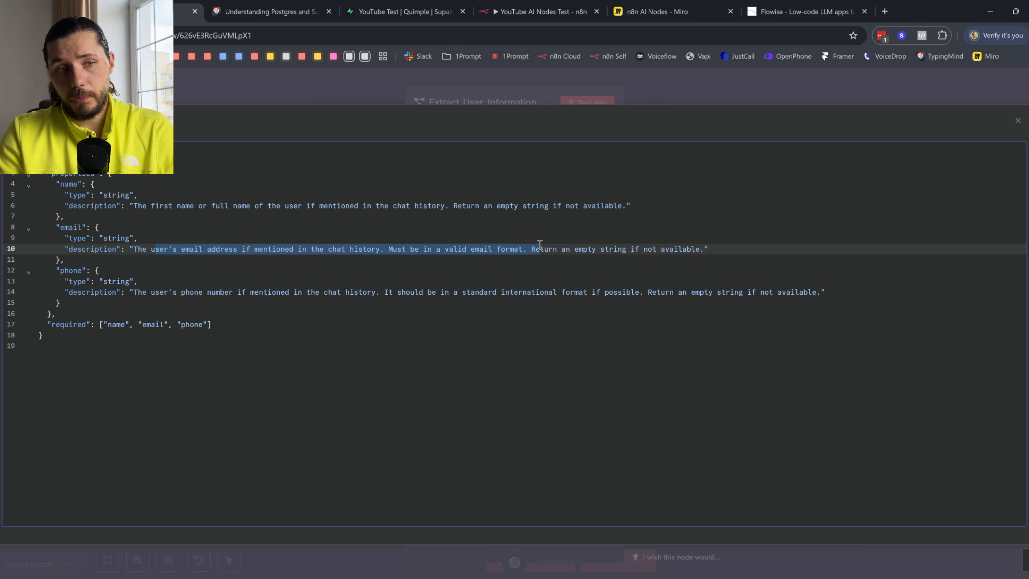
double_click(70, 273)
double_click(115, 285)
left_click_drag(182, 292, 549, 283)
left_click_drag(61, 325, 263, 333)
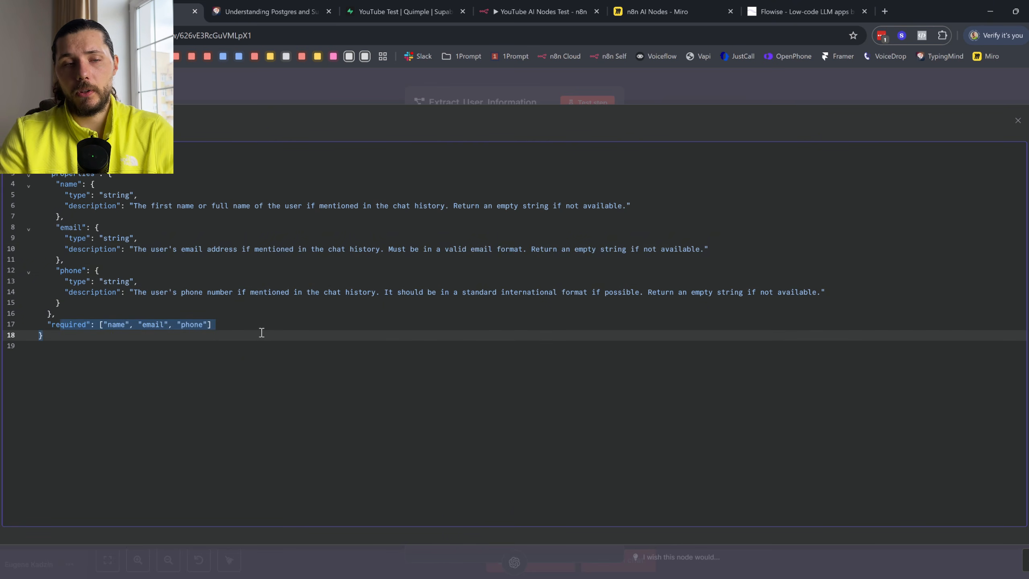
left_click(1018, 120)
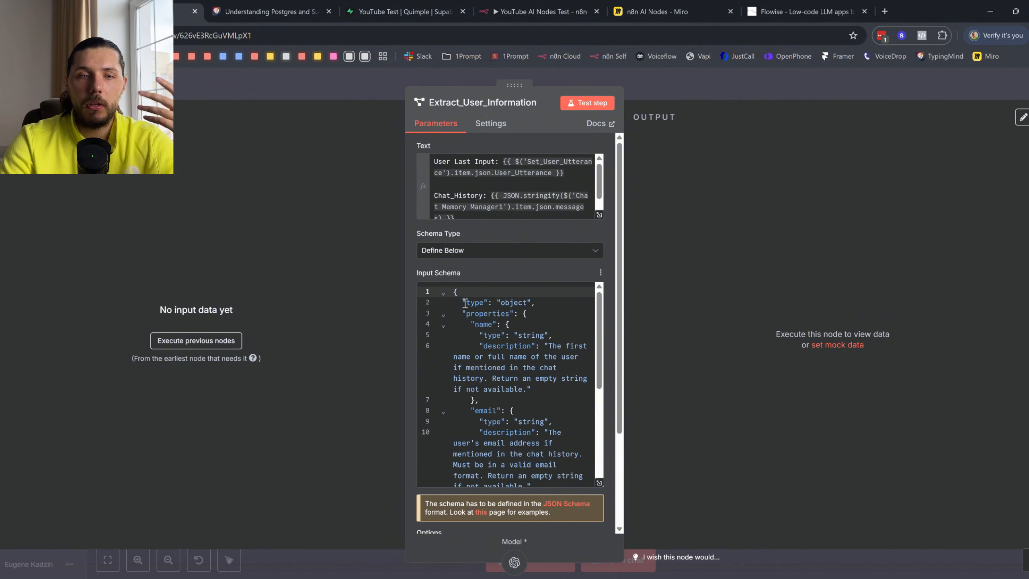
- Examine the available schema types for Extract_User_Information and highlight the property descriptions in its manually defined schema
scroll(464, 303, "down", 2)
left_click(486, 250)
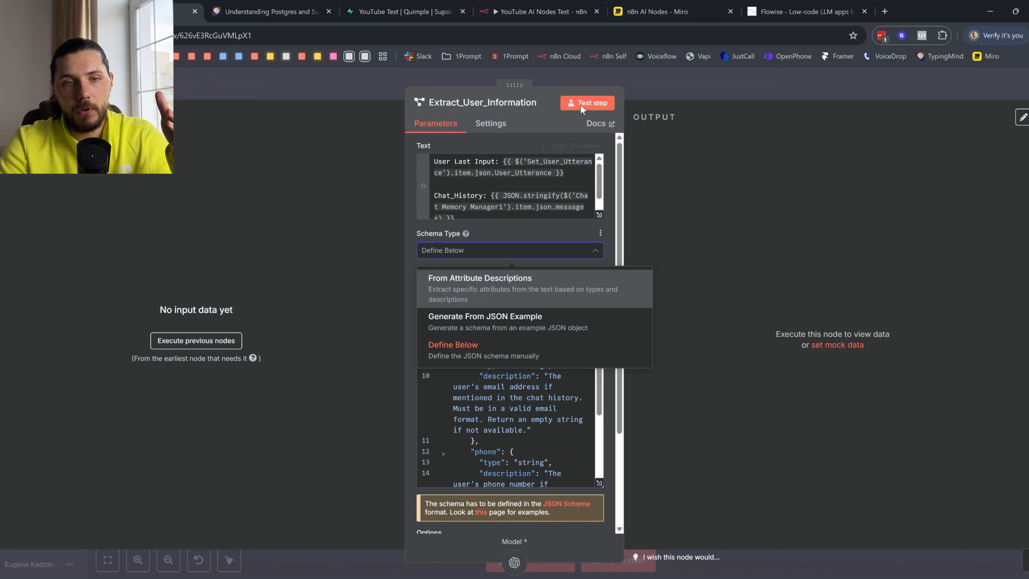
left_click(488, 408)
left_click_drag(487, 322, 494, 450)
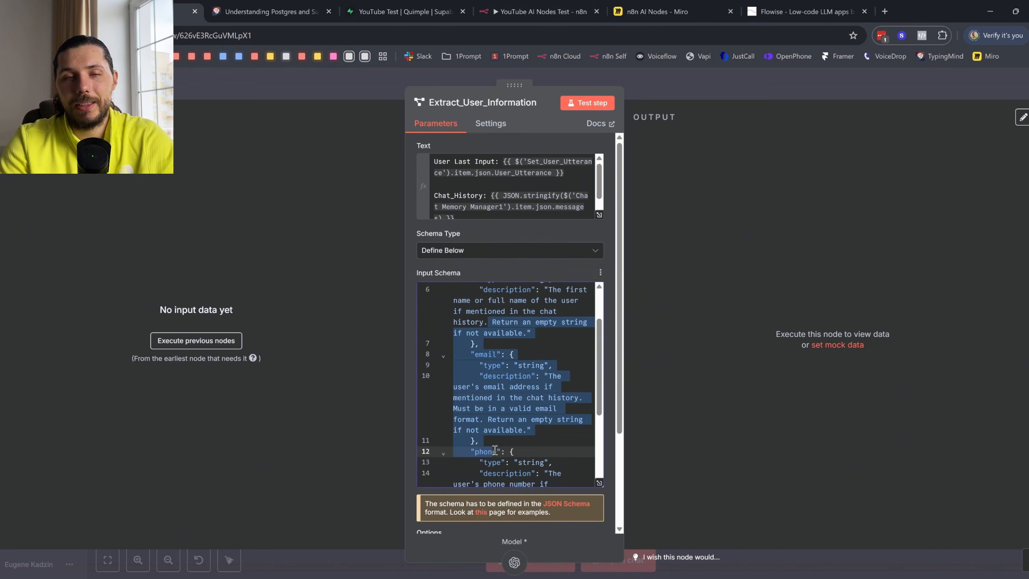
left_click_drag(497, 376, 512, 420)
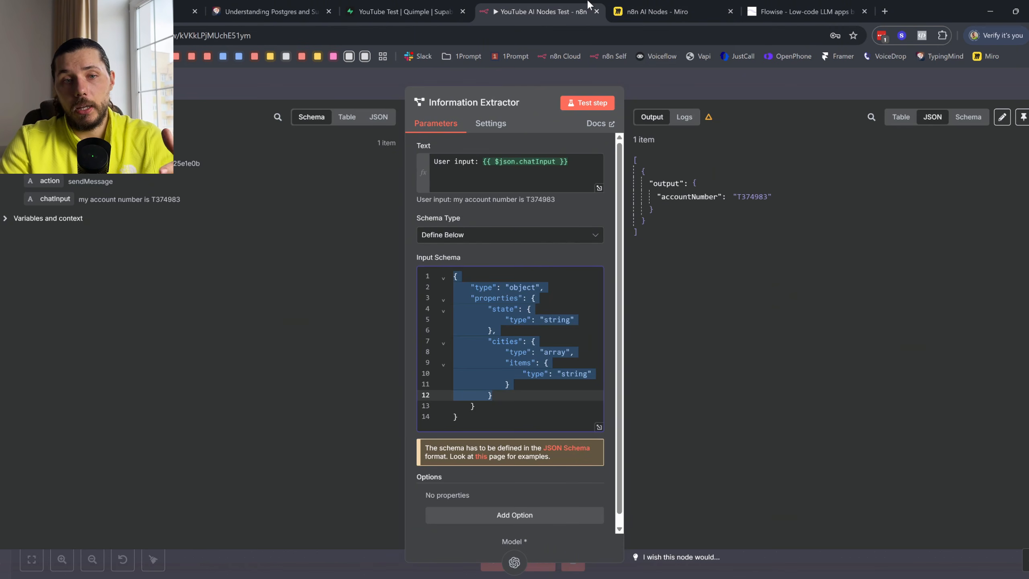
- Return to the YouTube AI Nodes Test workflow and examine the Information Extractor's Text expression
left_click(30, 84)
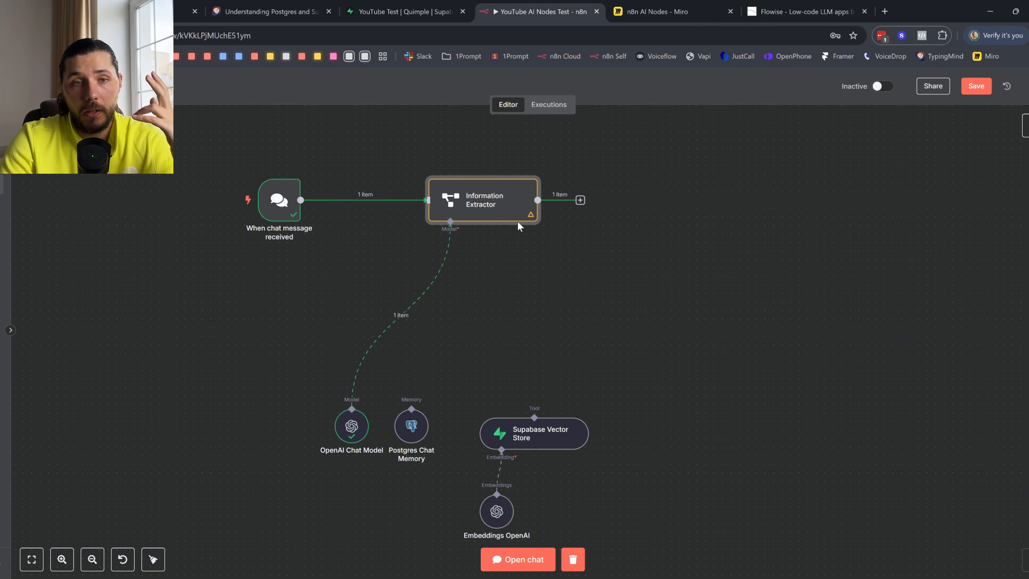
double_click(500, 208)
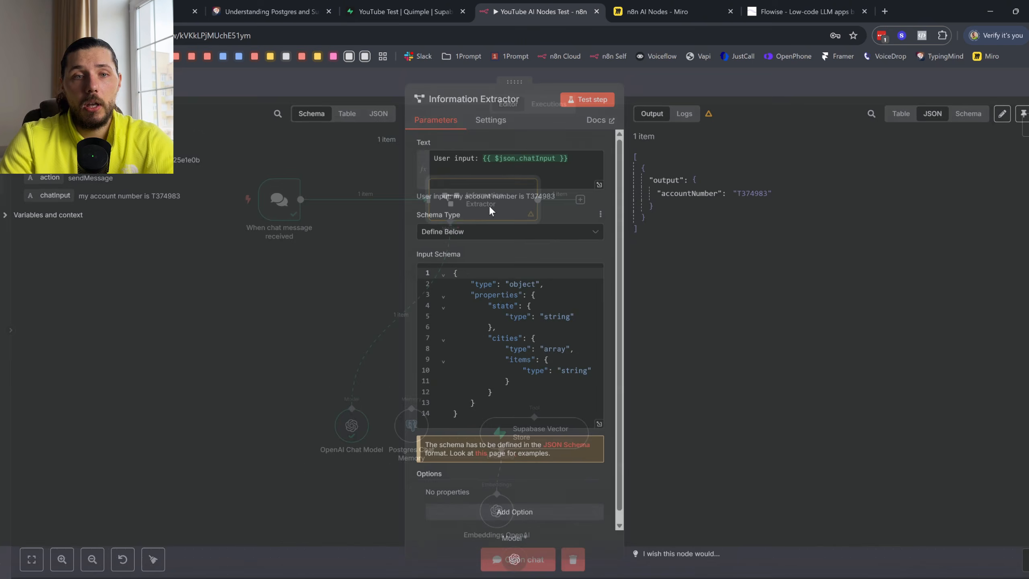
left_click_drag(473, 177, 433, 160)
left_click(452, 179)
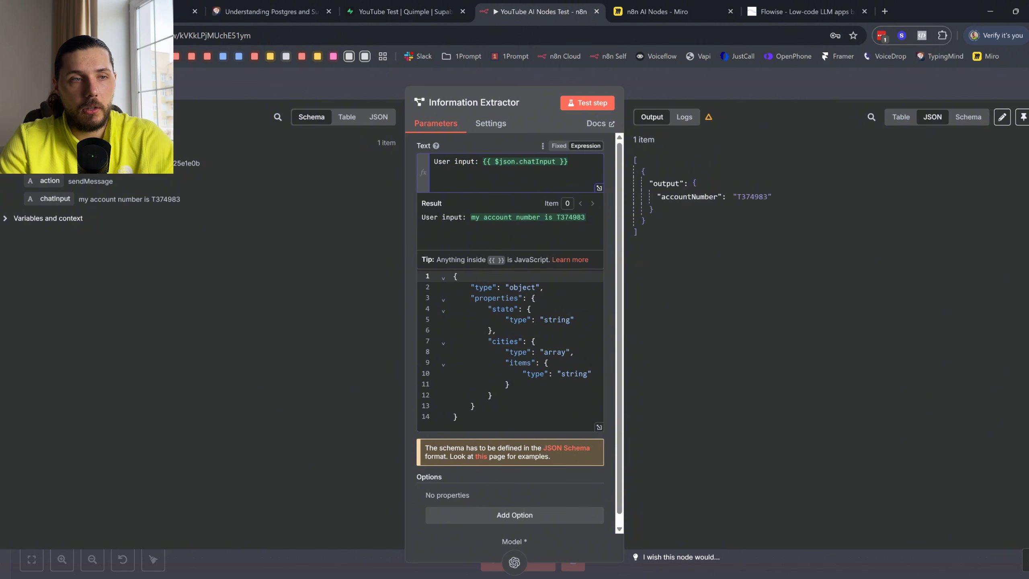
- Delete the Information Extractor and add a Question and Answer Chain node beside the chat trigger
key("Escape")
left_click(521, 172)
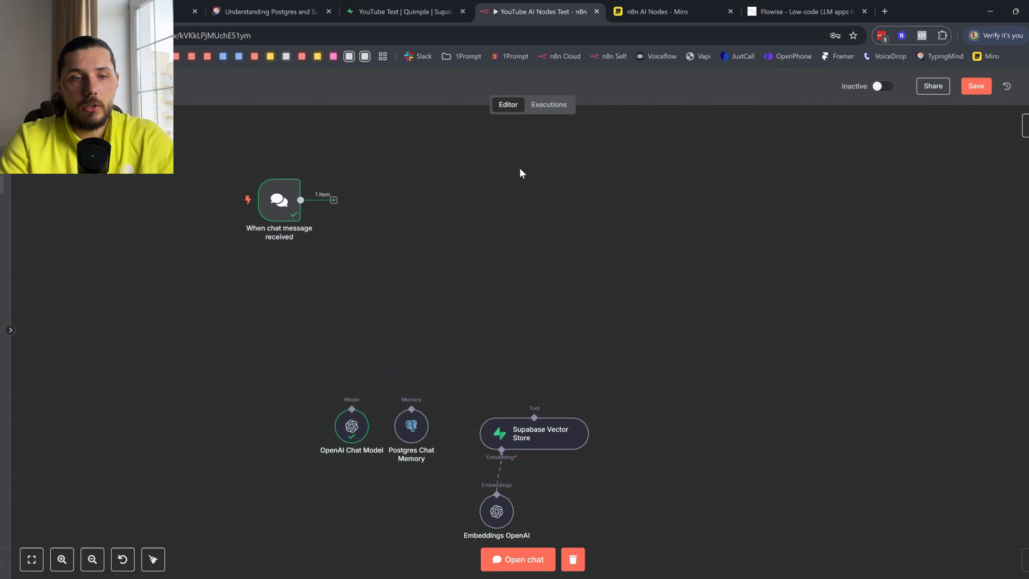
left_click(1026, 126)
left_click(953, 207)
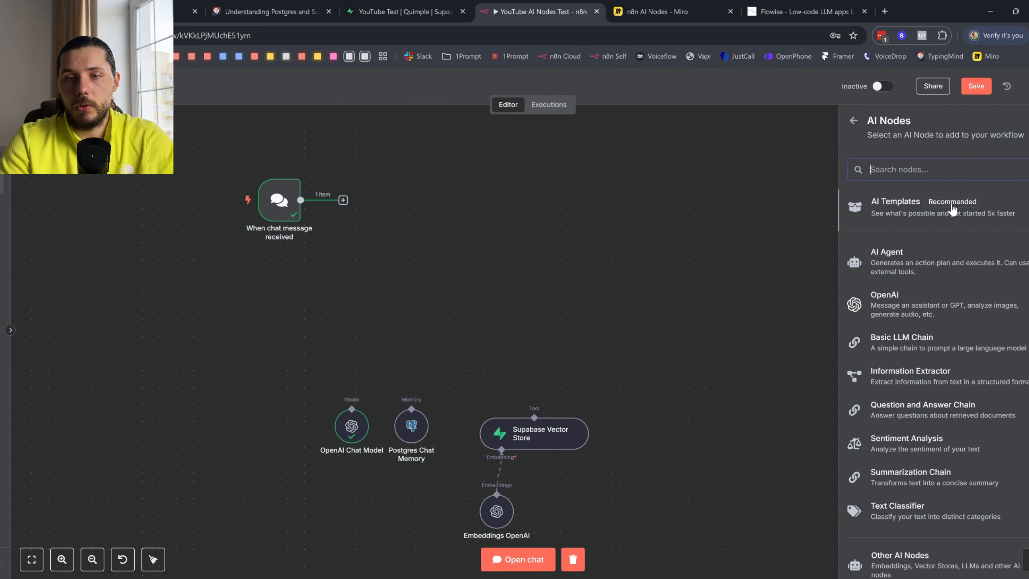
left_click(940, 411)
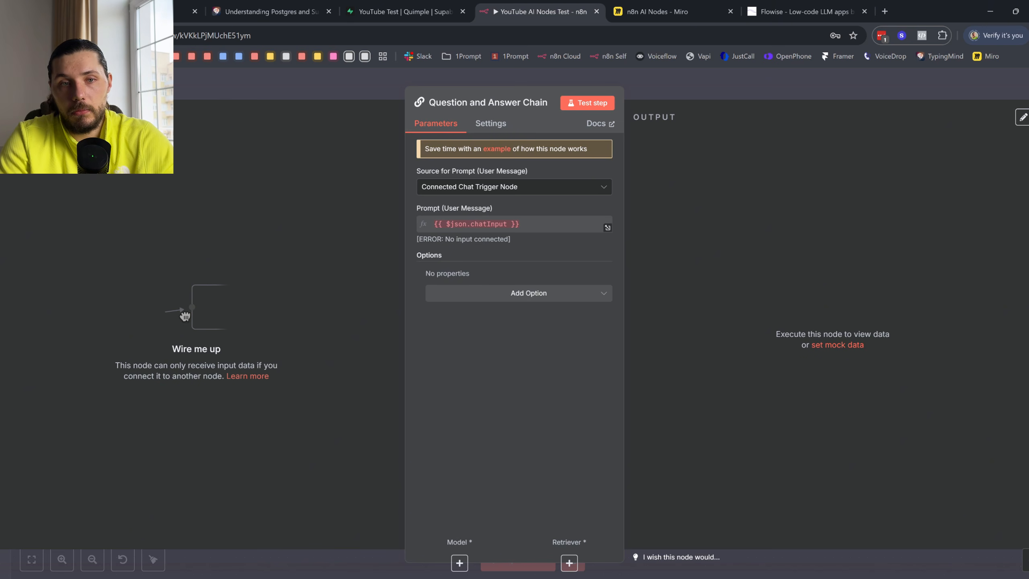
key("Escape")
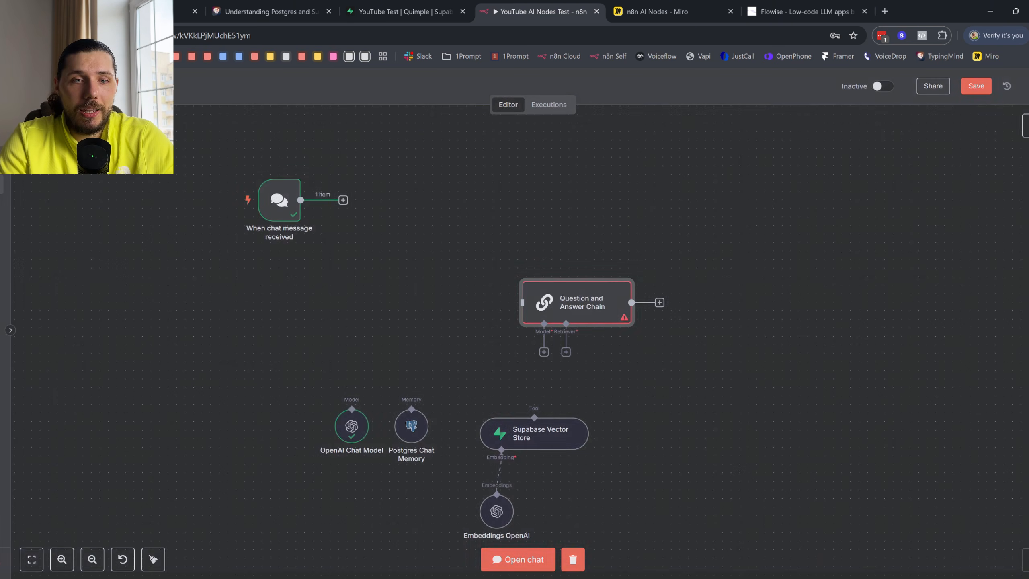
left_click_drag(588, 308, 488, 214)
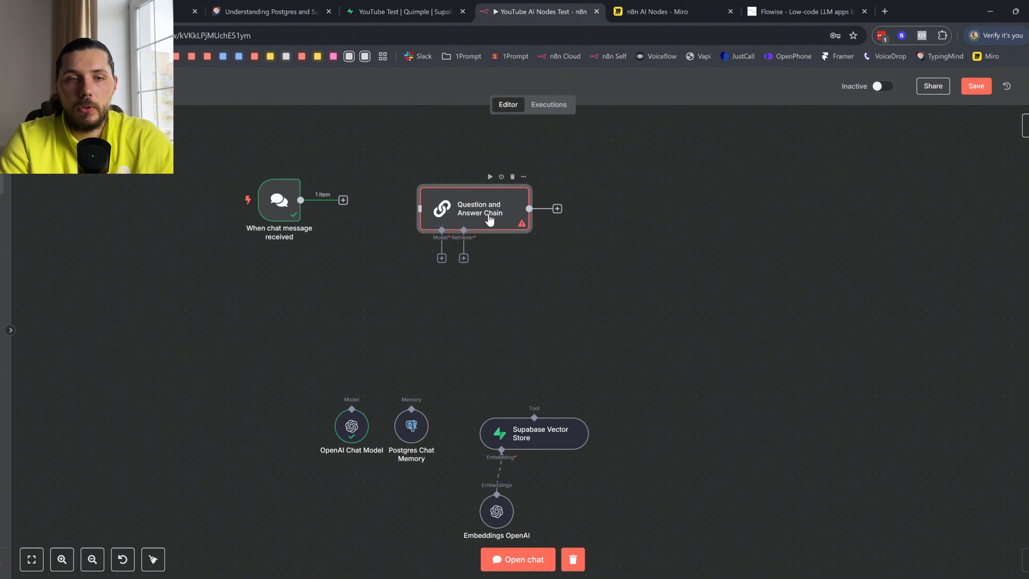
- Attach a Vector Store Retriever to the Question and Answer Chain's Retriever input and place it just below the chain
left_click_drag(463, 230, 538, 420)
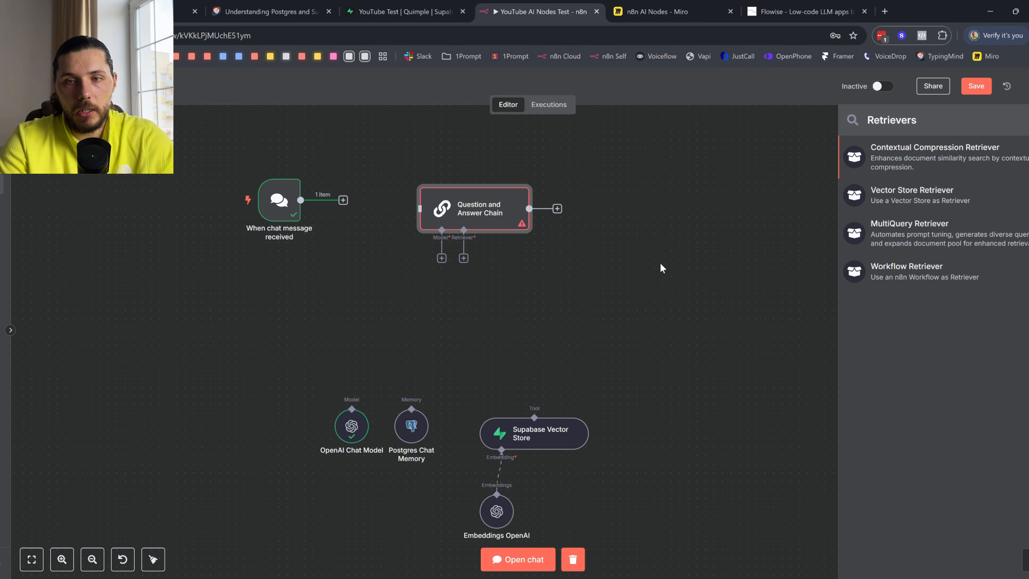
left_click(927, 193)
key("Escape")
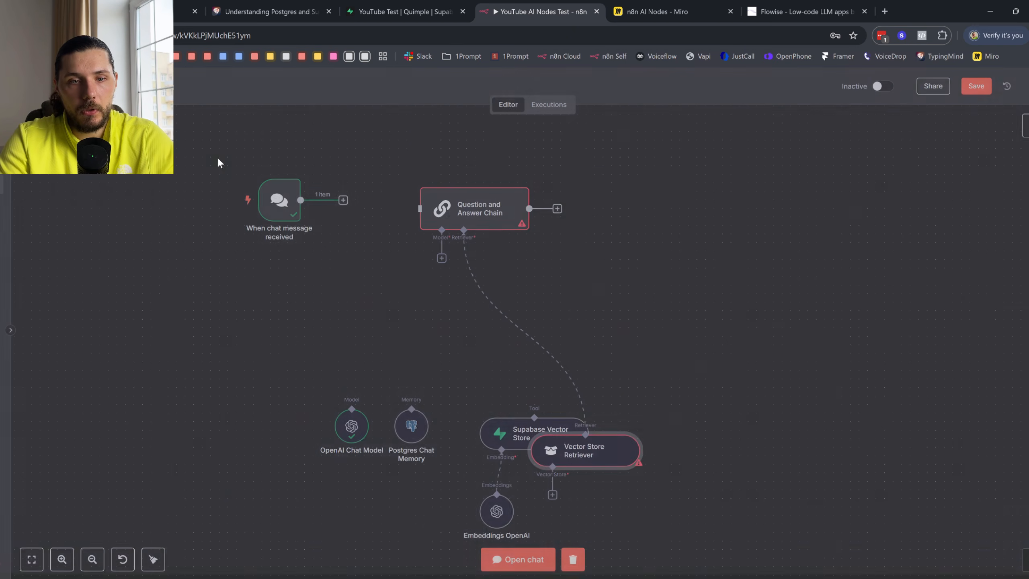
left_click_drag(598, 456, 531, 311)
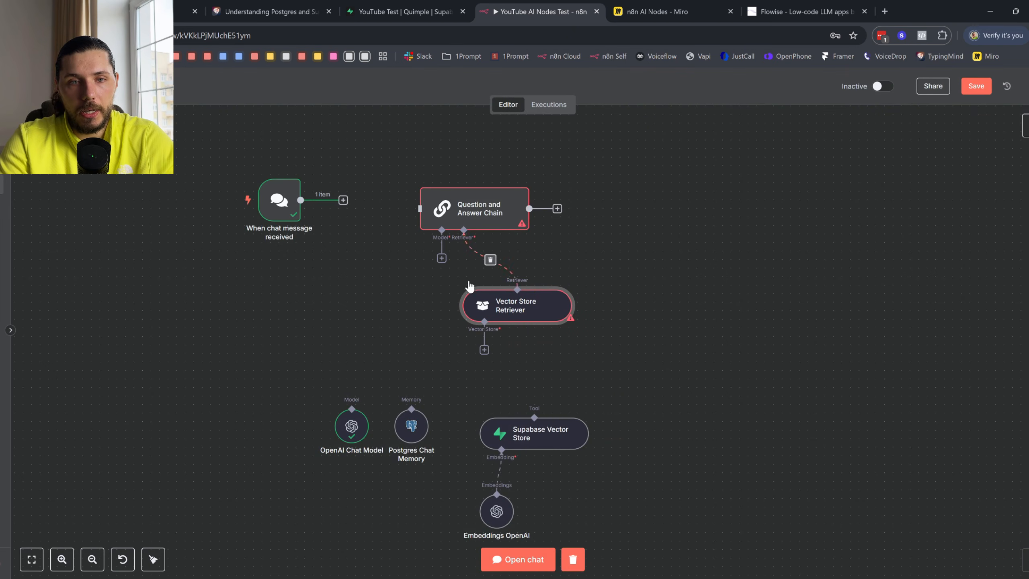
- Set the Supabase Vector Store's operation mode to Retrieve Documents (As Vector Store for Chain/Tool)
left_click_drag(484, 322, 535, 430)
key("Escape")
double_click(537, 433)
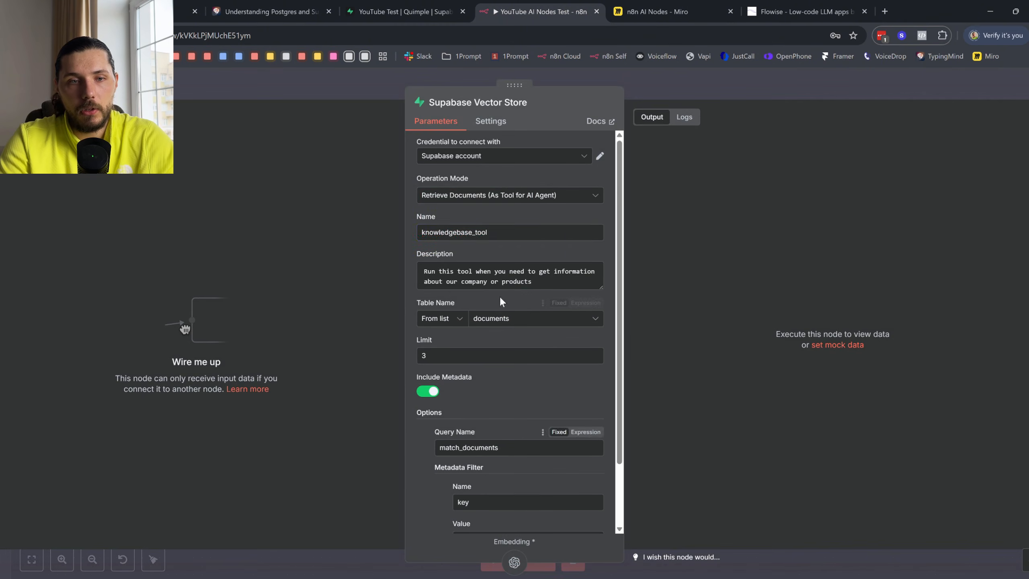
left_click(499, 198)
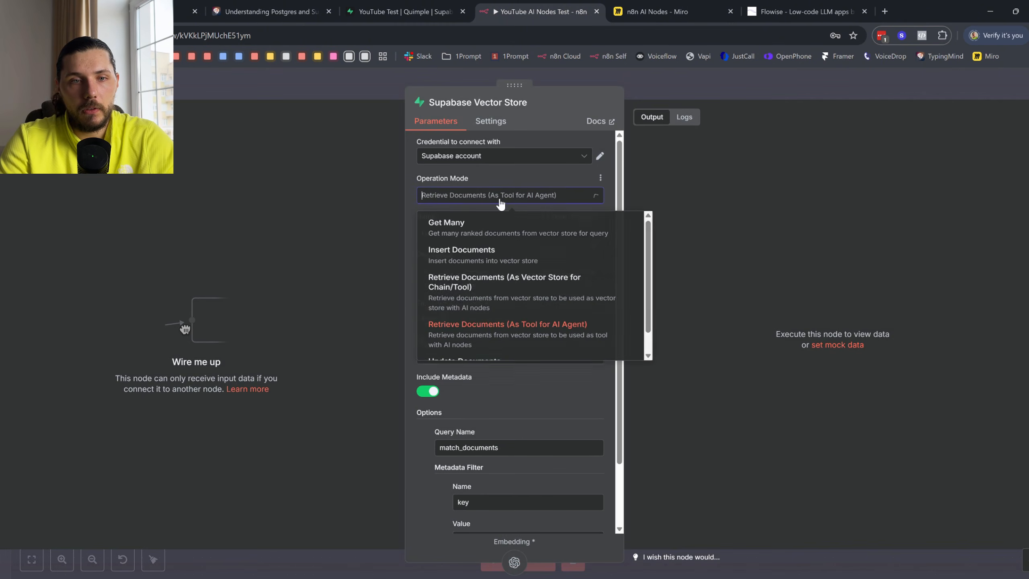
left_click(510, 294)
key("Escape")
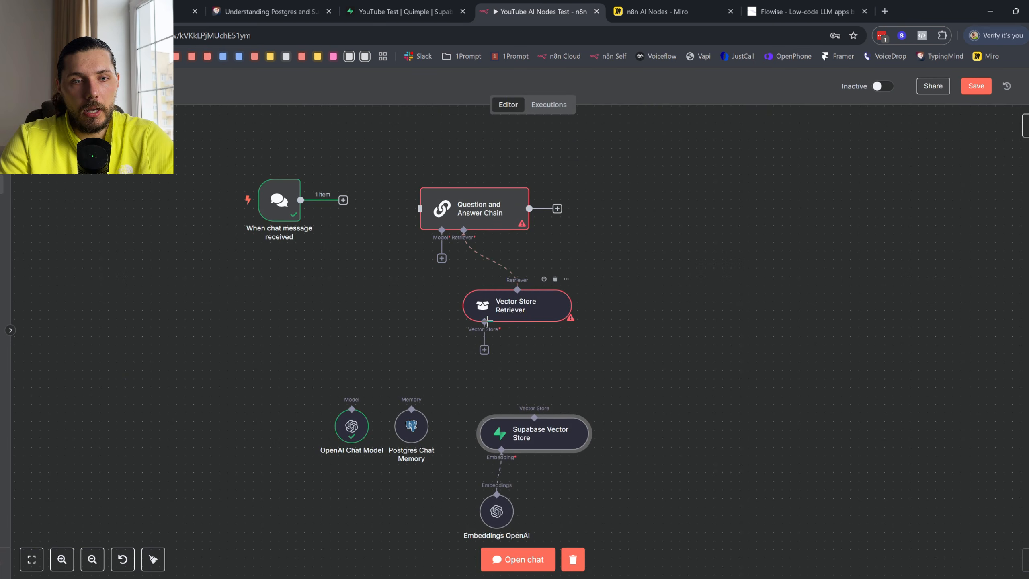
- Connect the Supabase Vector Store to the Vector Store Retriever, and the OpenAI Chat Model to the Question and Answer Chain
left_click_drag(486, 322, 536, 420)
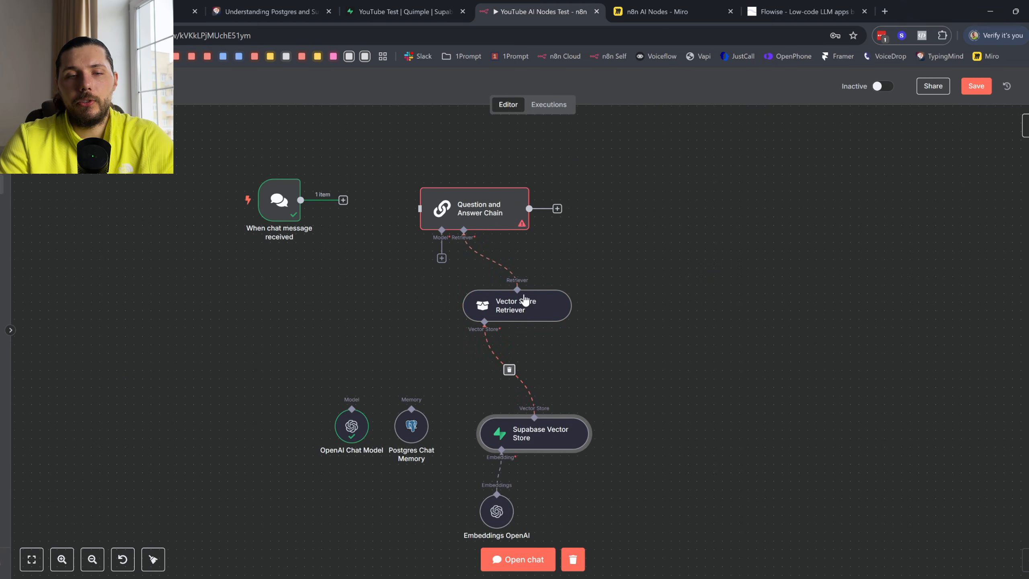
left_click_drag(538, 299, 537, 333)
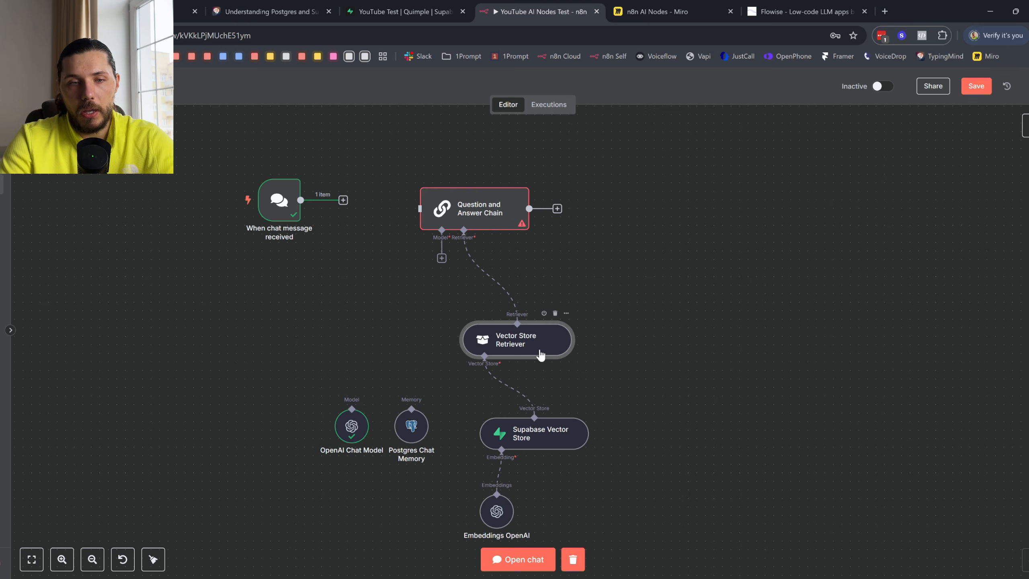
mouse_move(506, 281)
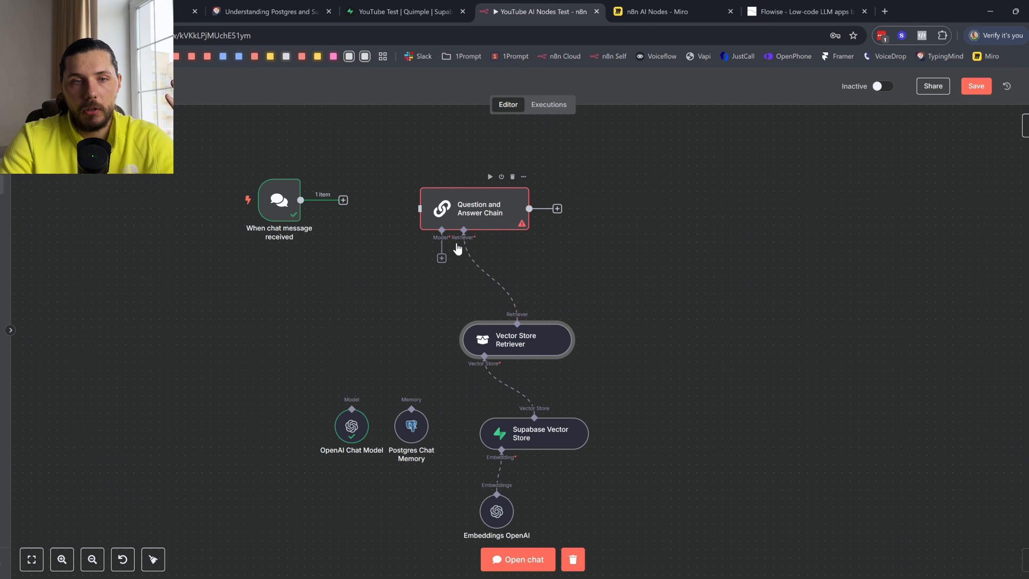
left_click_drag(442, 229, 351, 421)
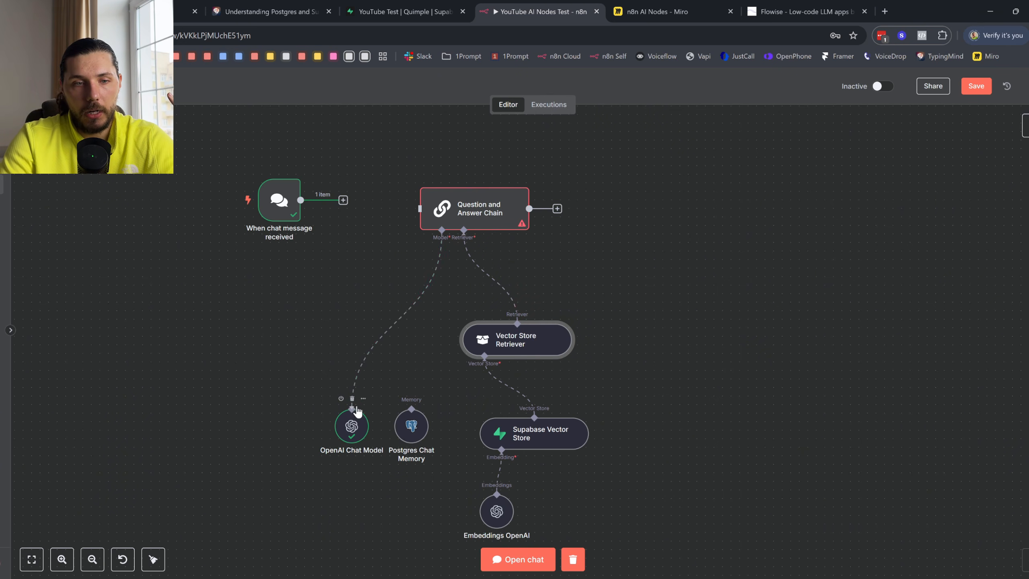
- Add the System Prompt Template option to the Question and Answer Chain and highlight its default text
left_click(486, 208)
double_click(486, 209)
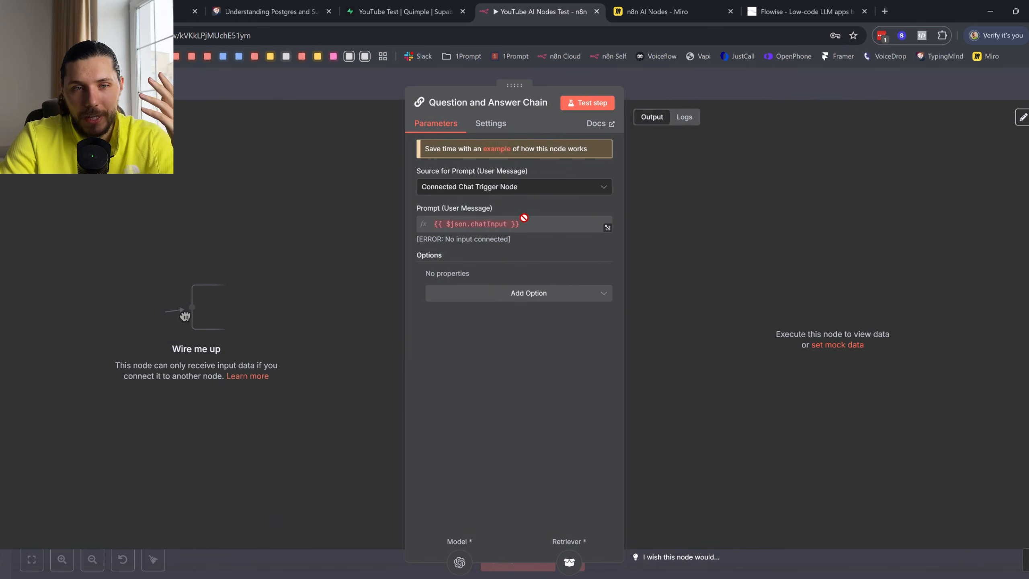
left_click(517, 293)
left_click(512, 315)
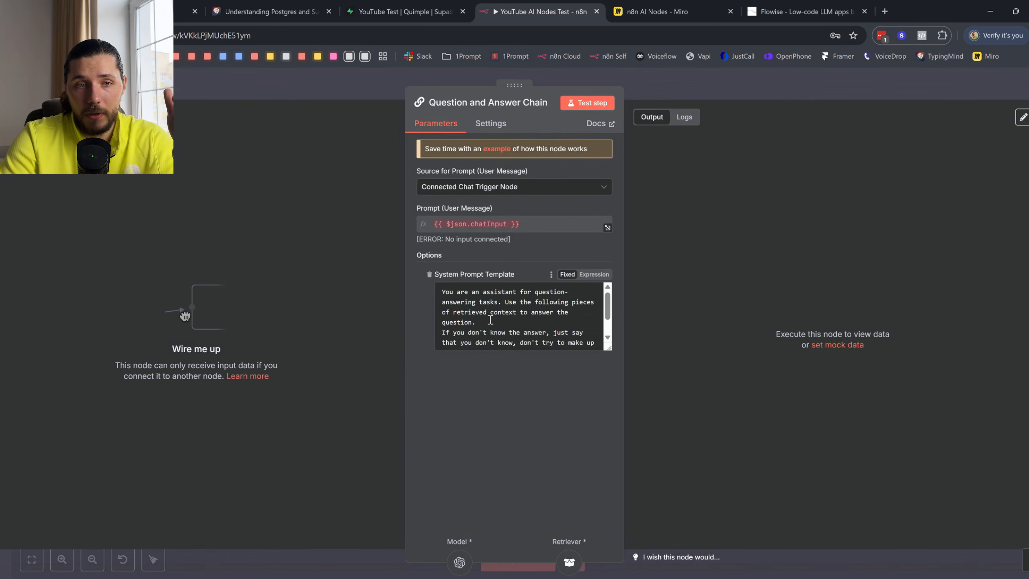
key("ctrl+a")
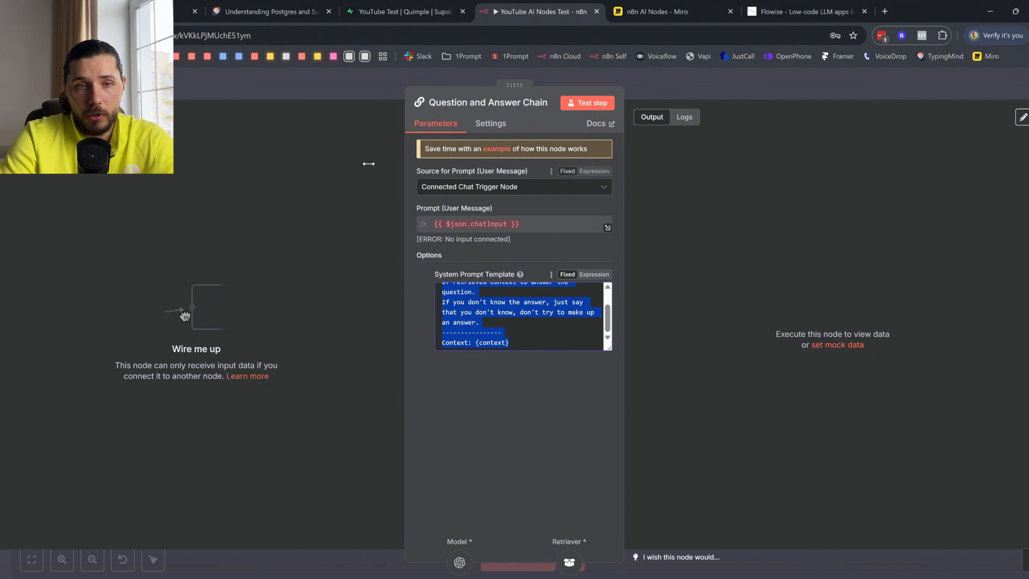
left_click(150, 85)
- Connect the chat trigger to the Question and Answer Chain, align the two nodes, and review the chain's parameters
left_click_drag(300, 200, 435, 212)
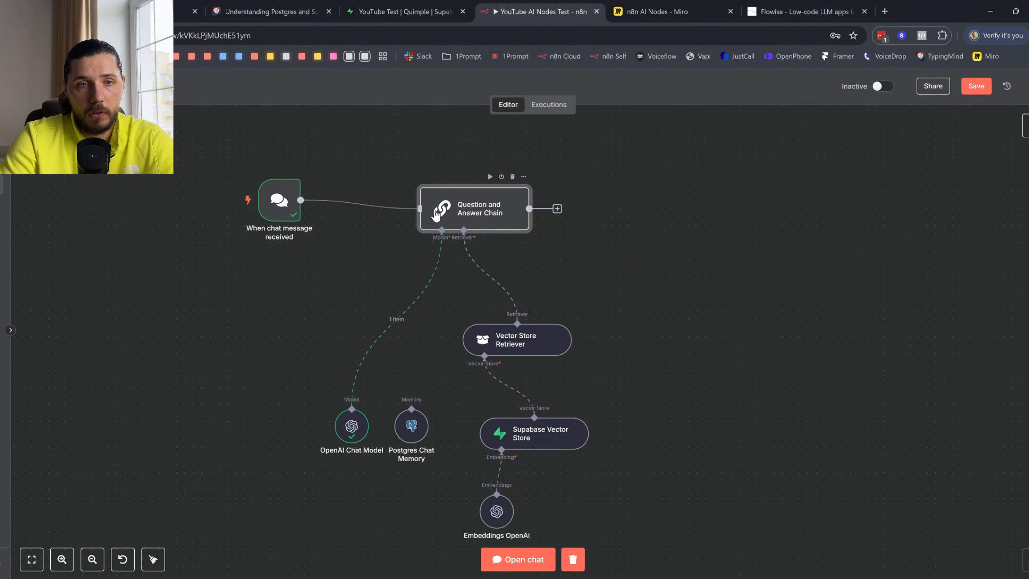
left_click_drag(269, 204, 277, 211)
left_click(504, 218)
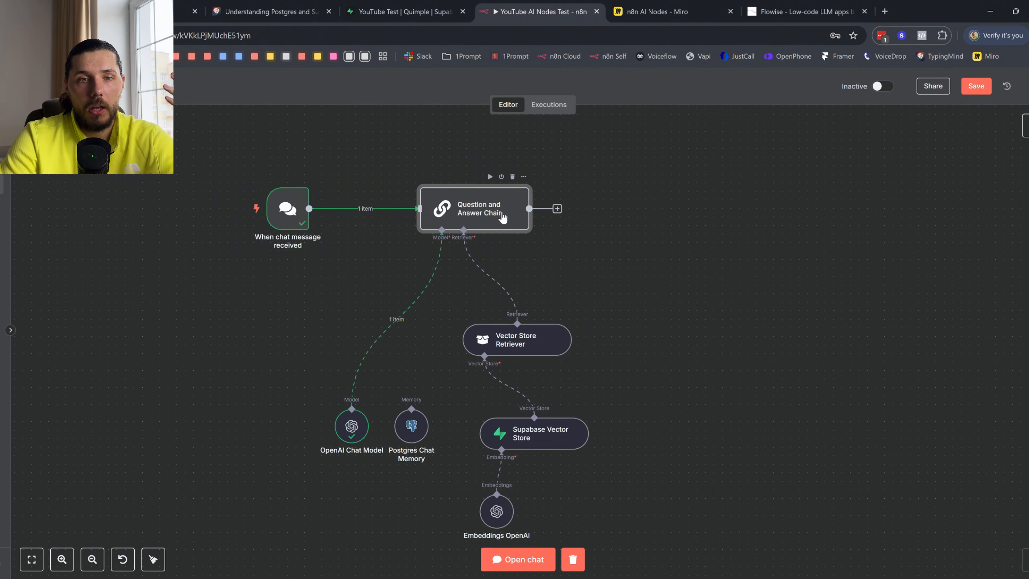
double_click(502, 218)
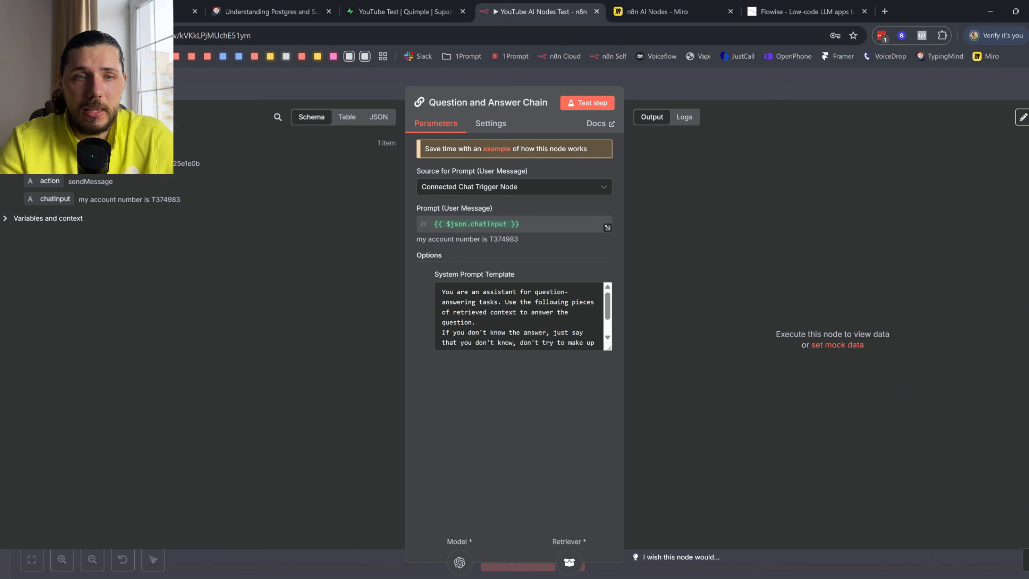
key("Escape")
left_click(1024, 125)
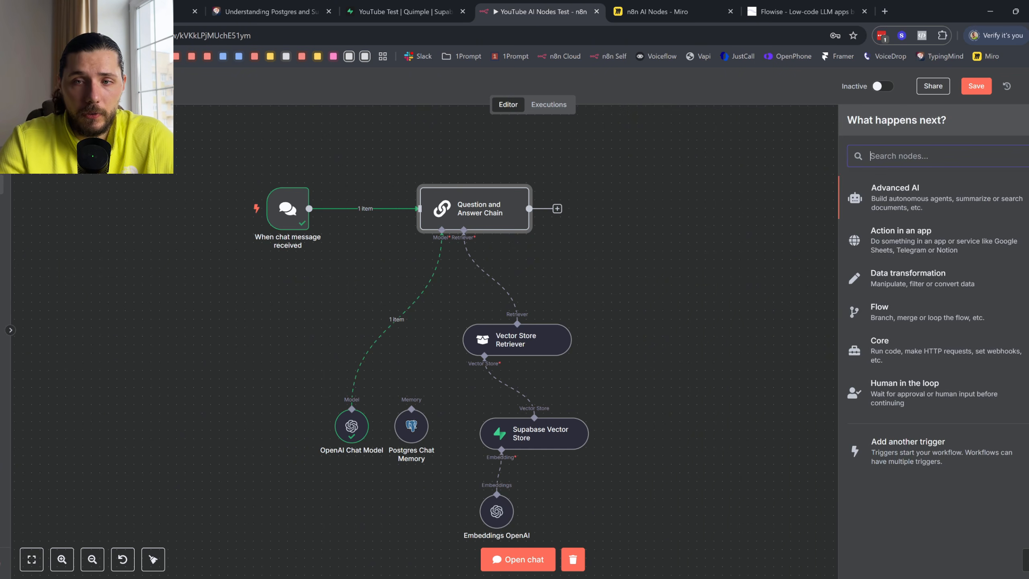
left_click(957, 199)
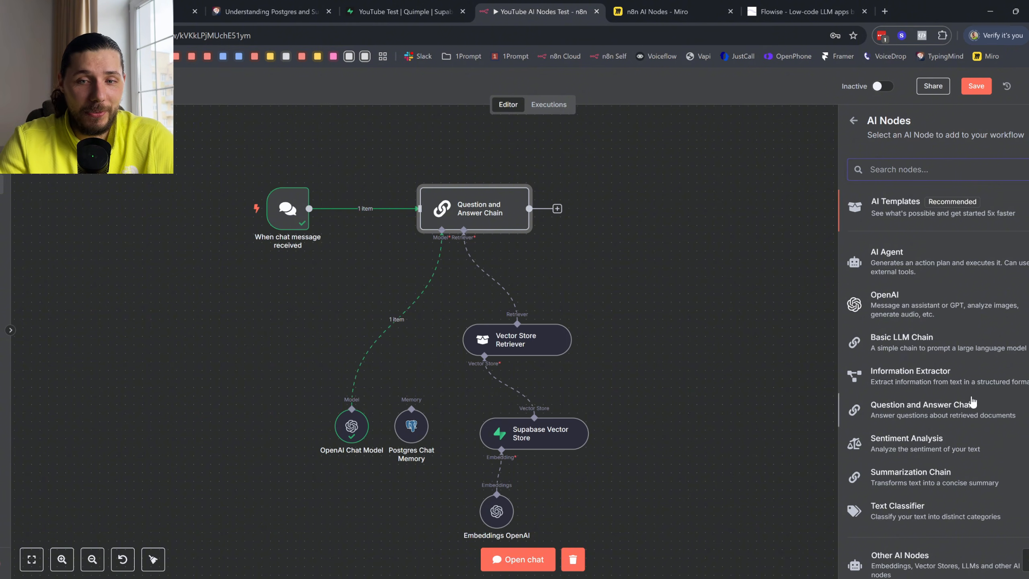
left_click(623, 205)
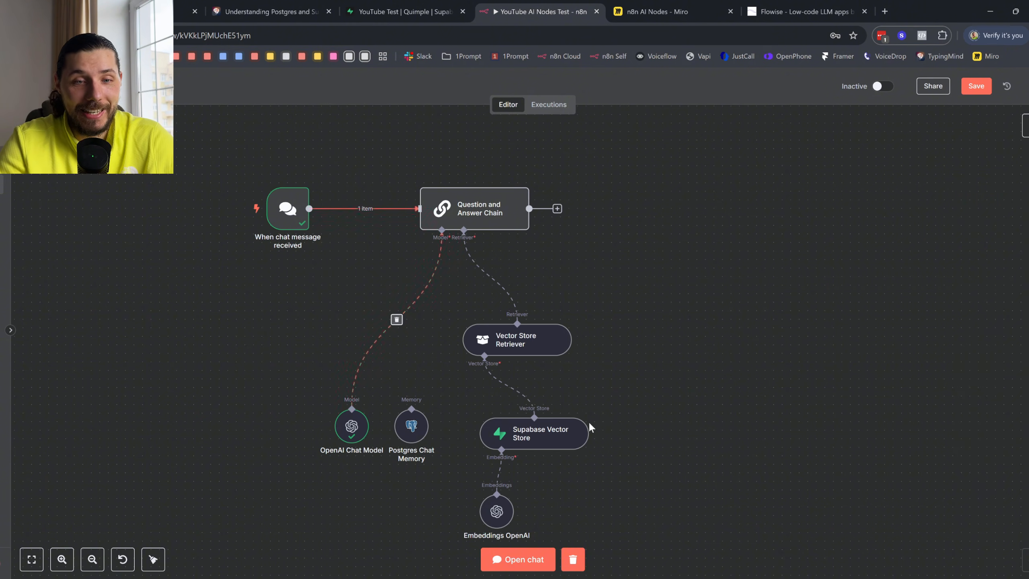
left_click_drag(702, 266, 235, 150)
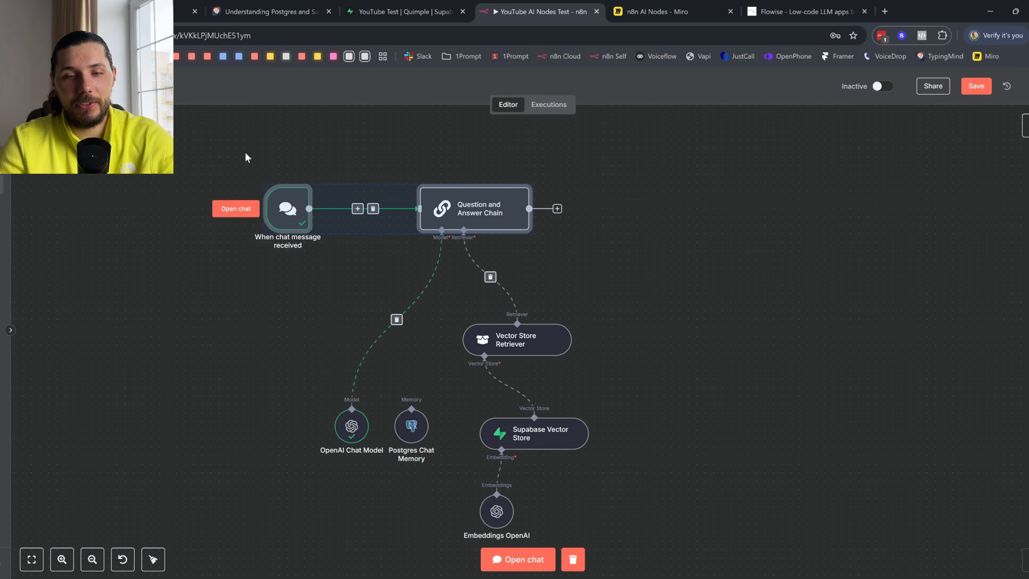
left_click(607, 265)
left_click_drag(423, 160, 420, 159)
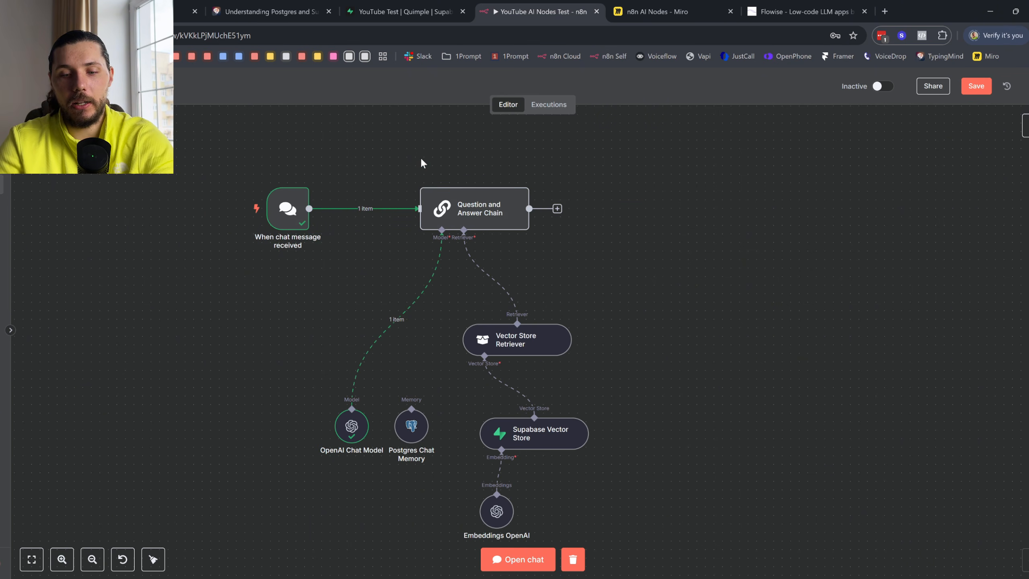
- Replace the Vector Store Retriever and the Question and Answer Chain with a Sentiment Analysis node placed beside the chat trigger
mouse_move(555, 318)
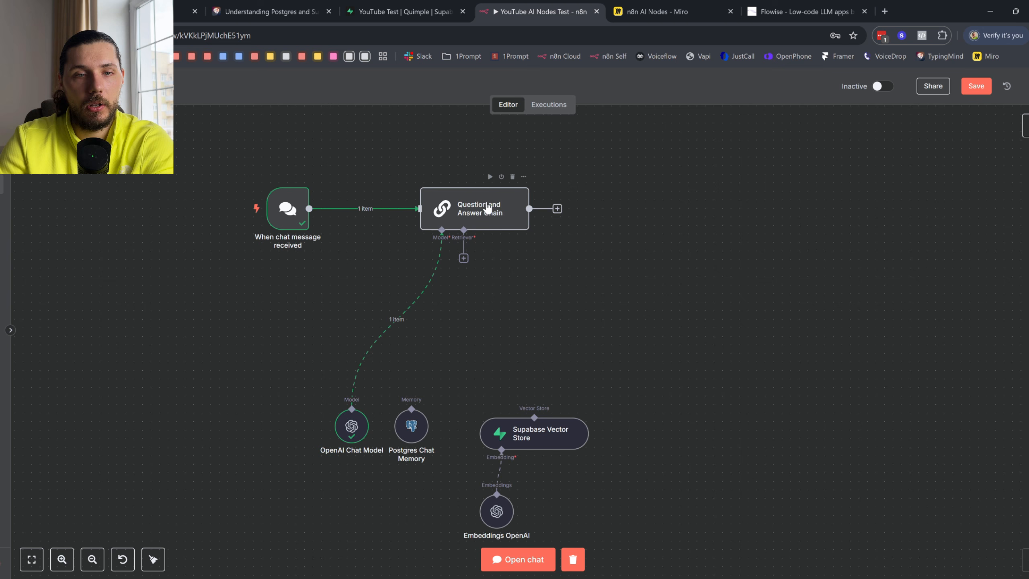
left_click(513, 177)
left_click(1024, 125)
left_click(980, 199)
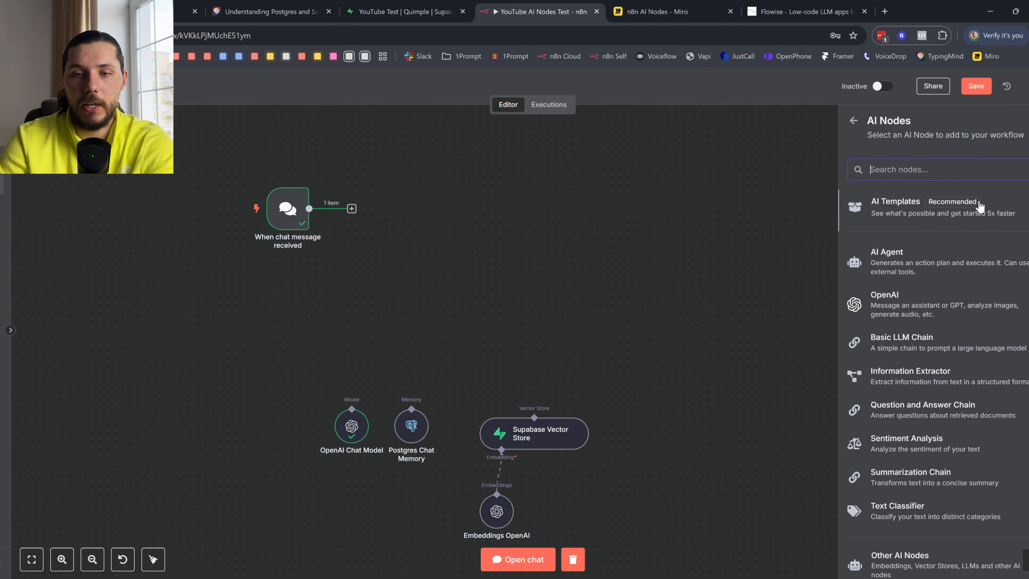
left_click(958, 442)
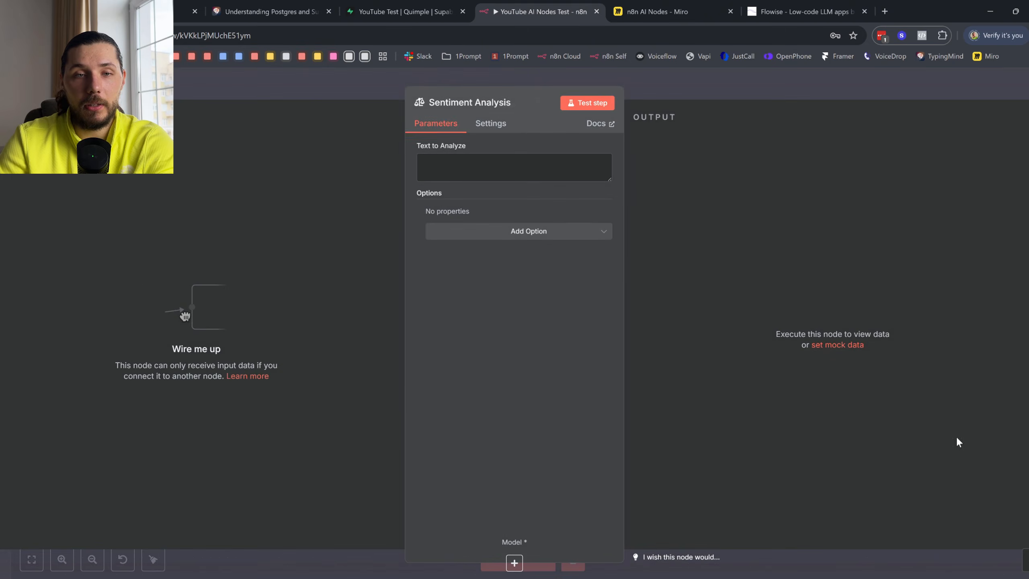
key("Escape")
left_click_drag(664, 292, 458, 241)
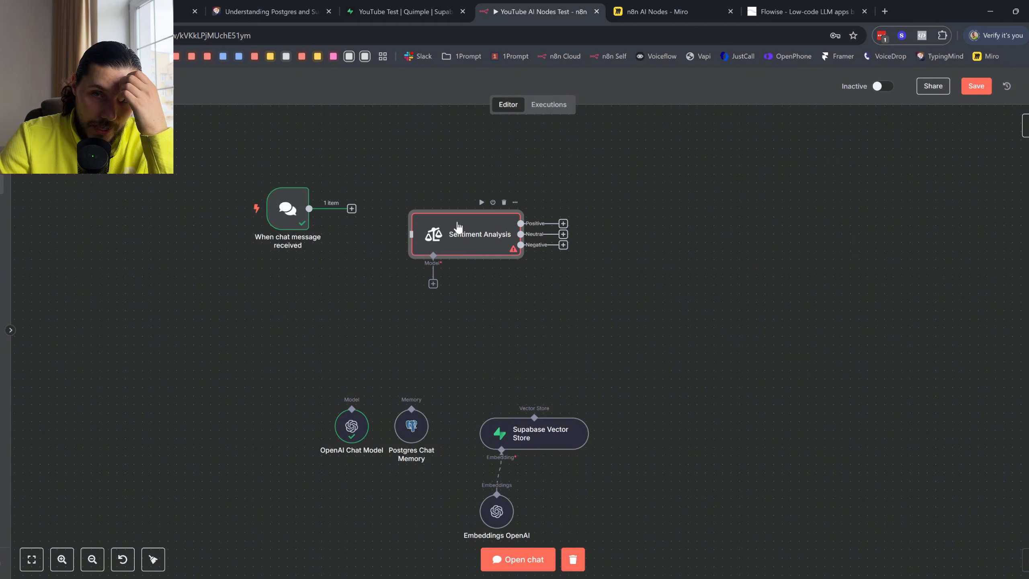
- Add a Text Classifier node, place it above the Sentiment Analysis node, and remove its link to the Positive output
left_click(1026, 127)
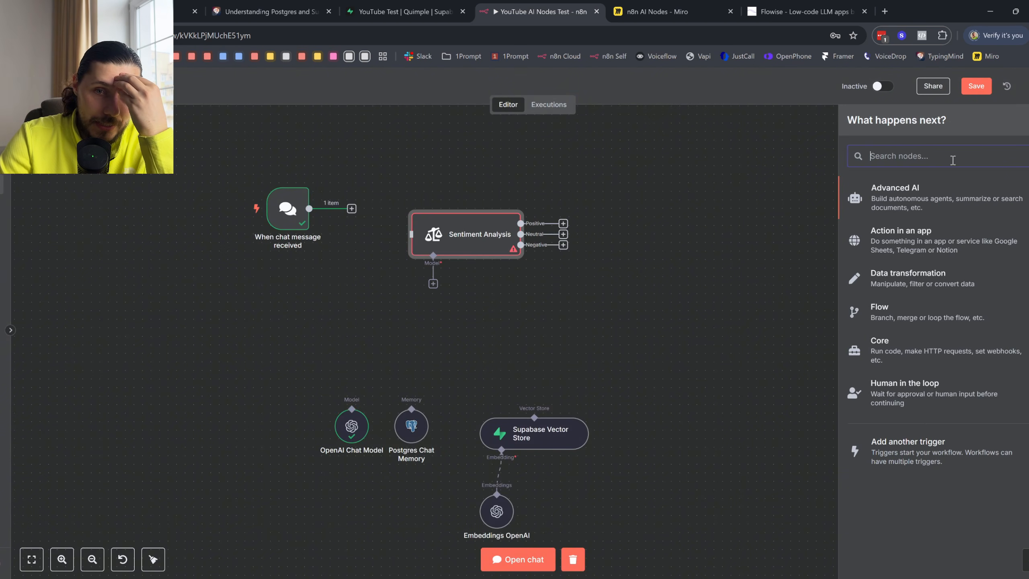
left_click(939, 213)
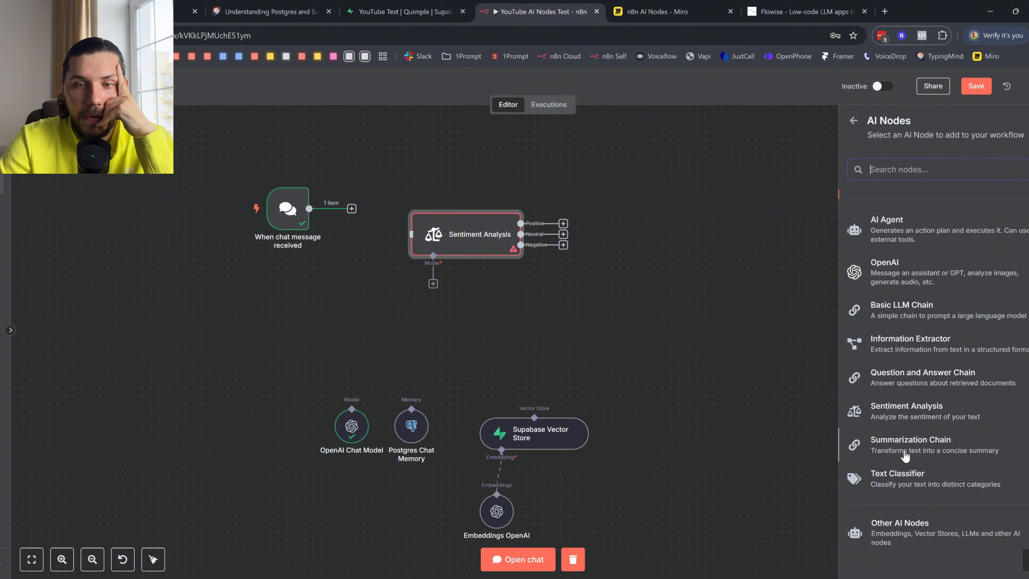
left_click(908, 487)
left_click(634, 193)
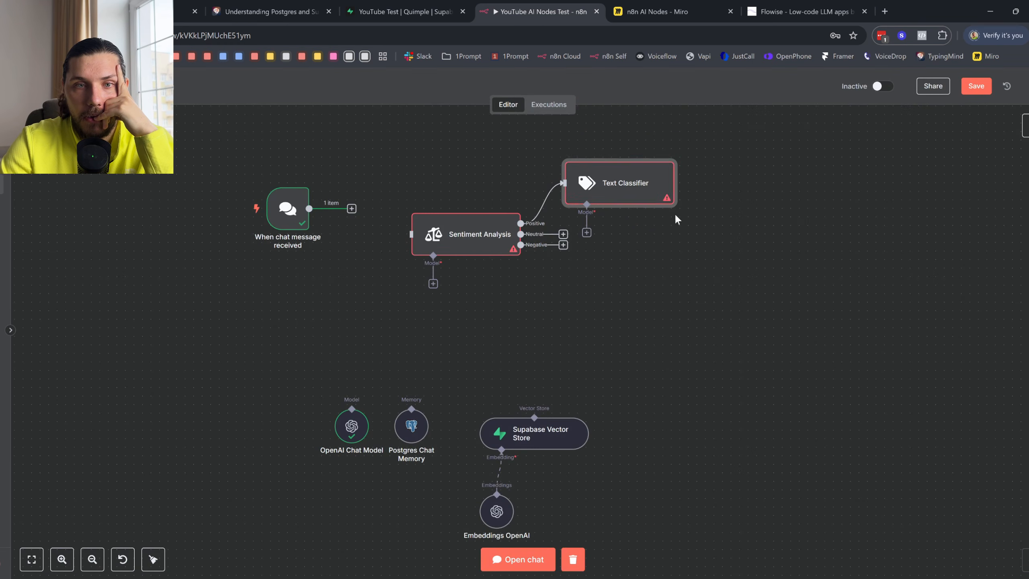
left_click_drag(634, 193, 485, 139)
left_click(508, 279)
- View the Text Classifier's parameters, then space the Text Classifier and Sentiment Analysis nodes above and below the chat trigger
double_click(486, 141)
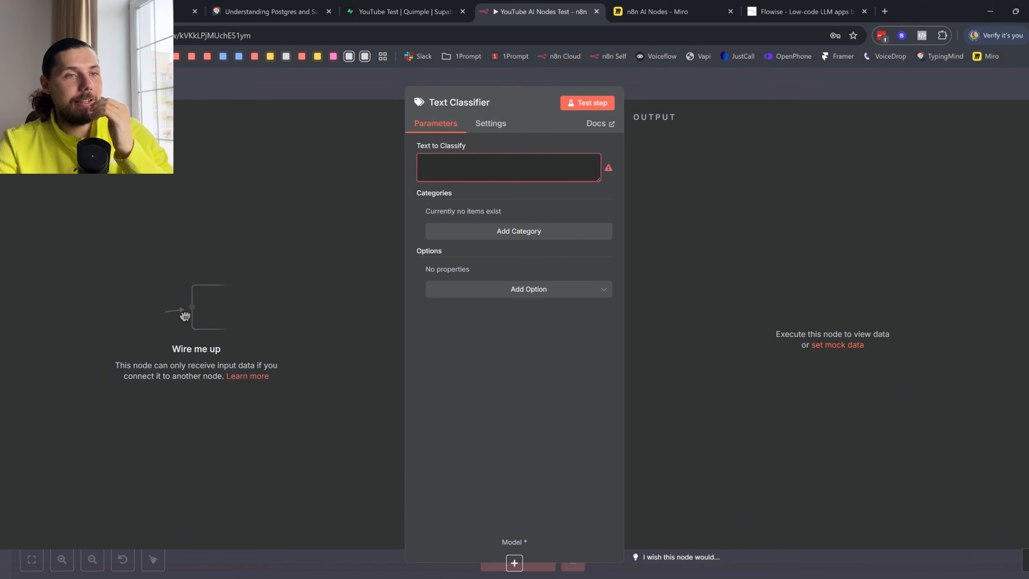
key("Escape")
scroll(450, 247, "up", 2)
left_click_drag(452, 293, 453, 333)
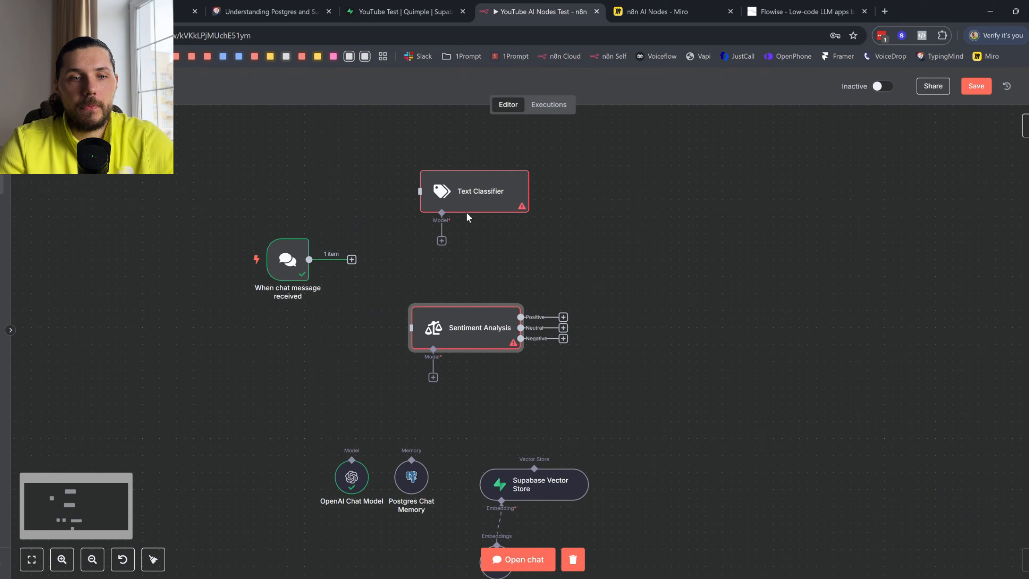
mouse_move(467, 210)
left_mouse_down()
mouse_move(450, 207)
mouse_move(463, 216)
mouse_move(463, 197)
left_mouse_up()
scroll(462, 391, "up", 2)
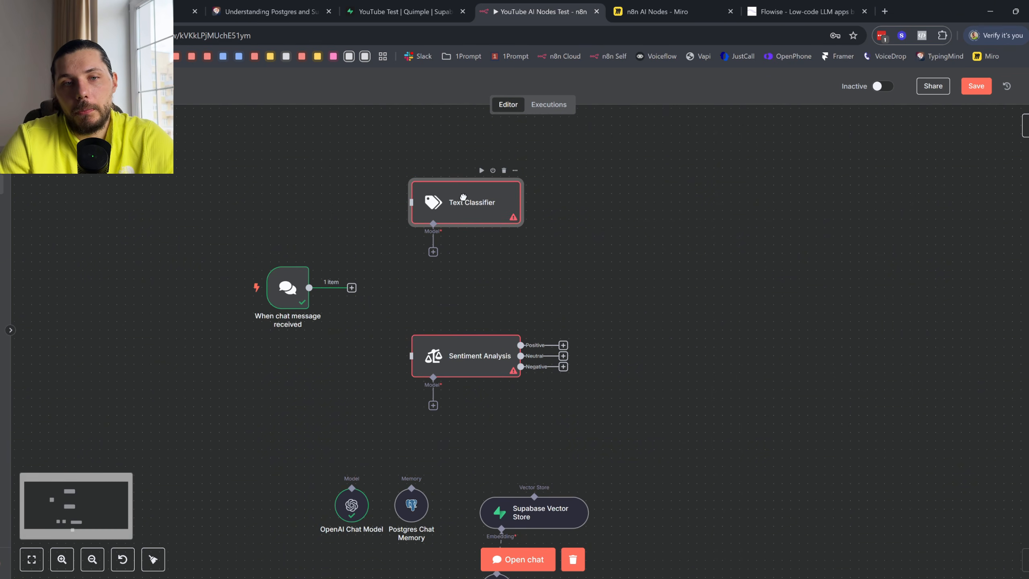
scroll(468, 284, "down", 1)
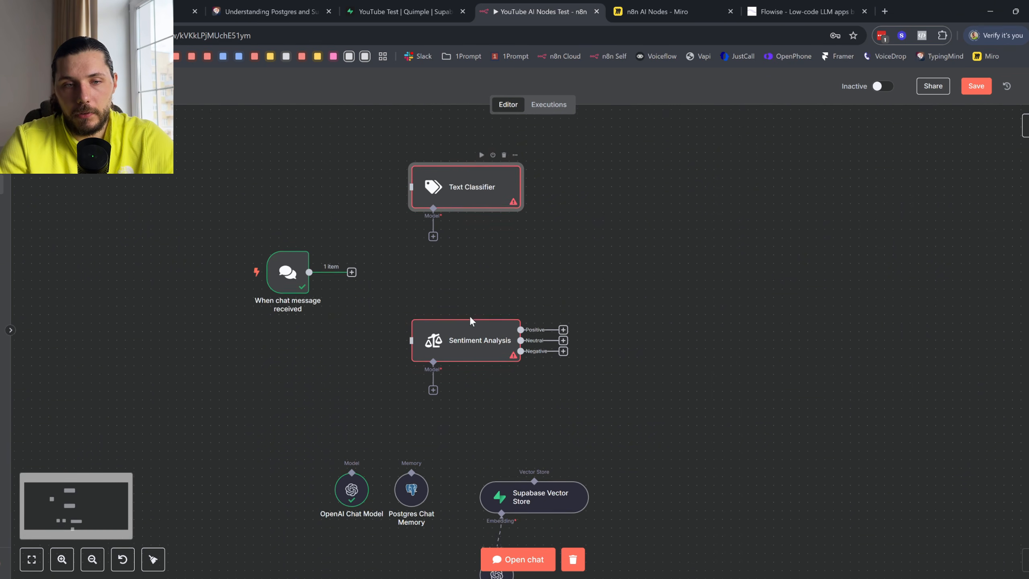
- Enter "Analzye the the sentiment of the user" as the Sentiment Analysis node's text to analyze
left_click(490, 341)
double_click(490, 340)
left_click(473, 171)
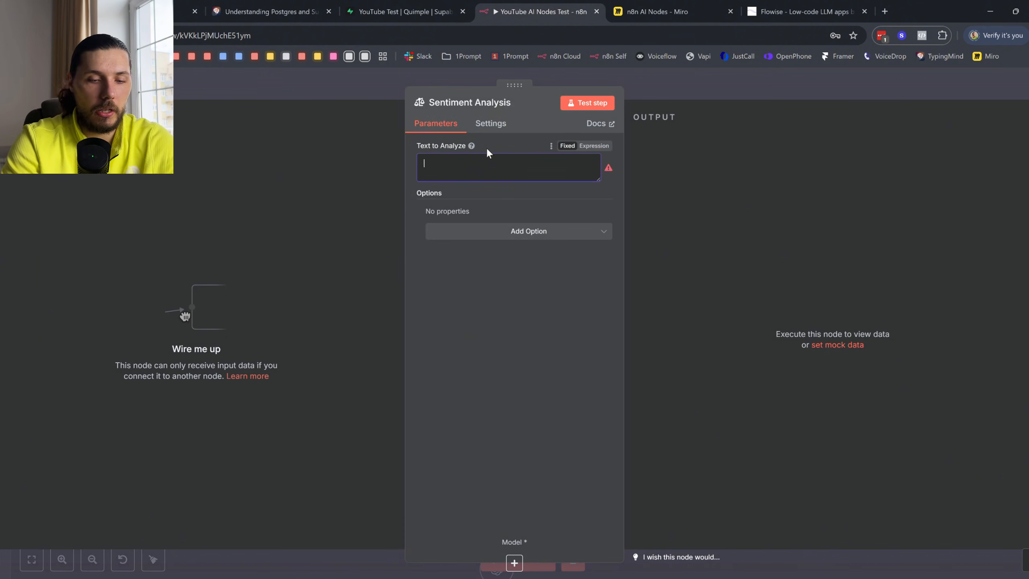
type("Analy")
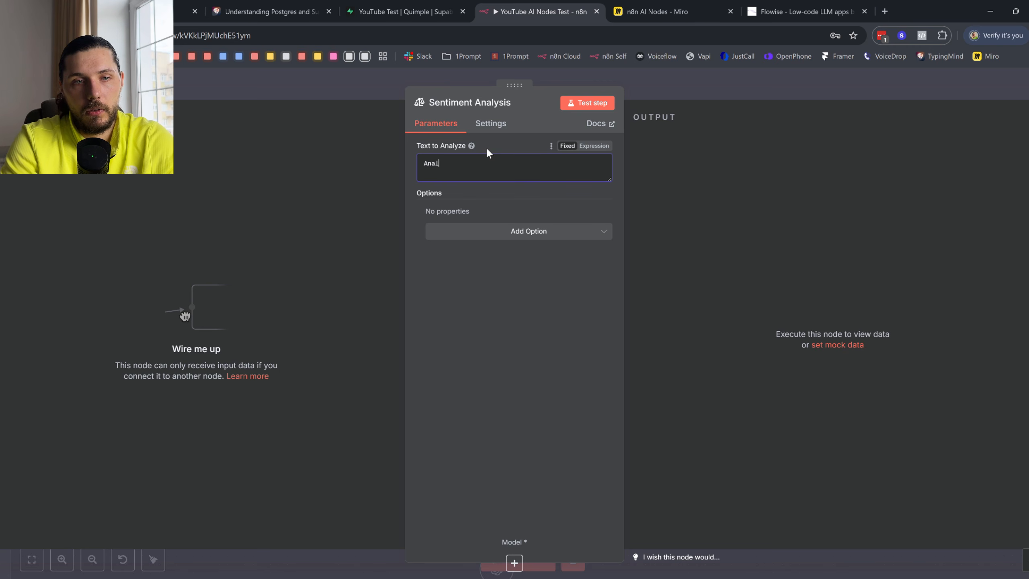
key("BackSpace")
type("zye the s")
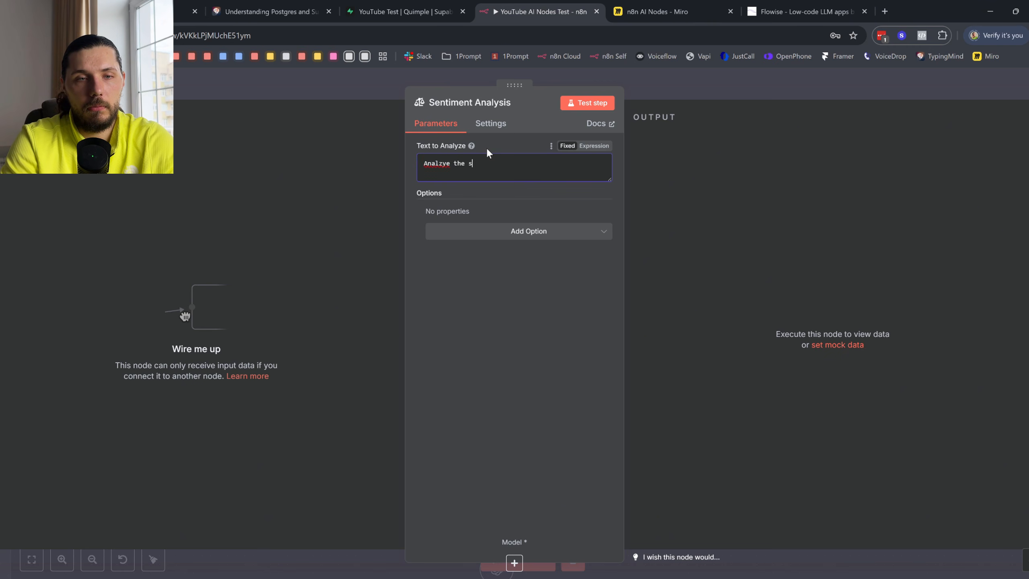
key("BackSpace")
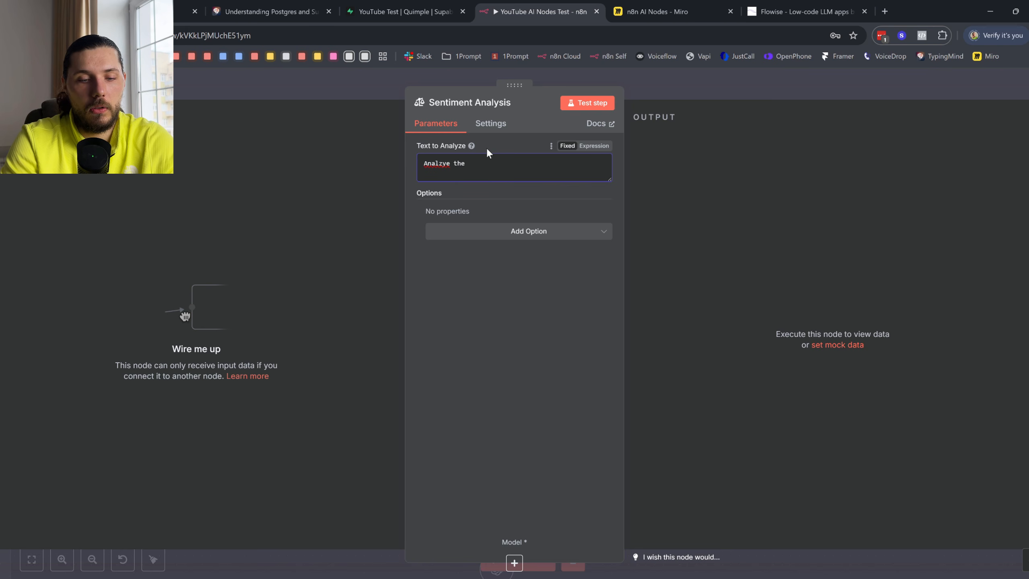
type("the sentiment of the user")
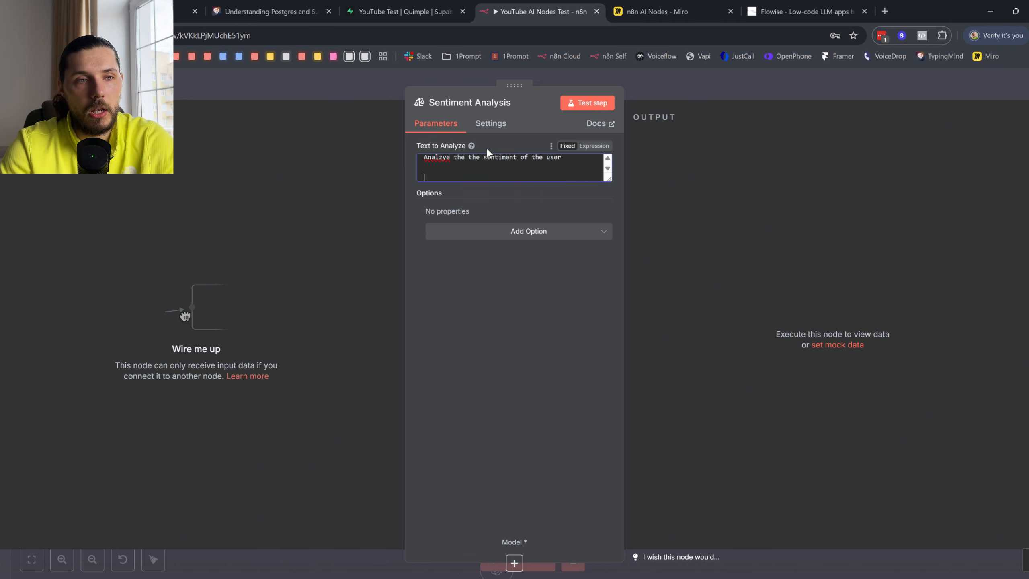
key("Escape")
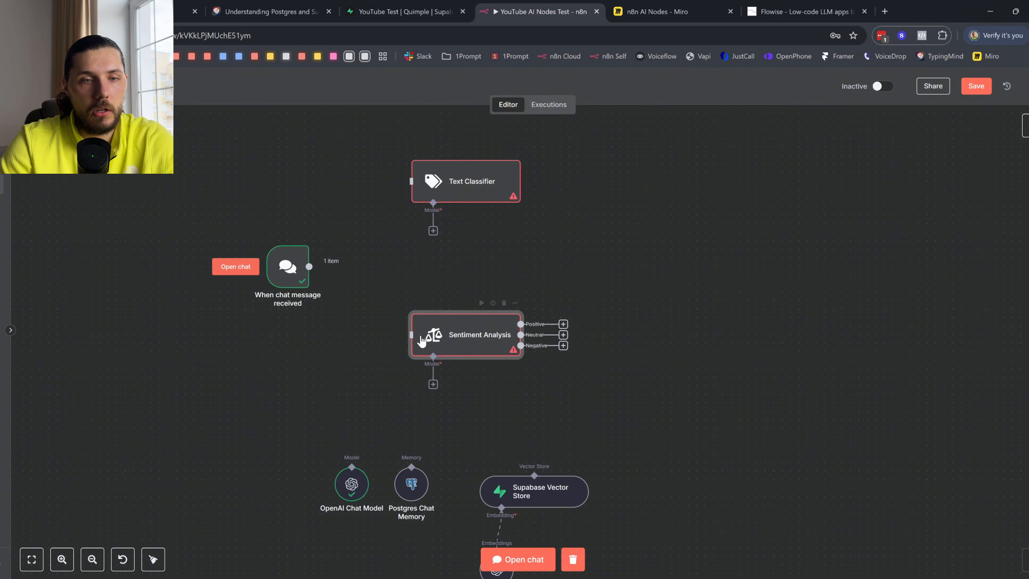
- Connect the chat trigger to the Sentiment Analysis node and insert its chatInput value below the text to analyze
left_click_drag(310, 267, 462, 344)
double_click(462, 342)
left_click(483, 178)
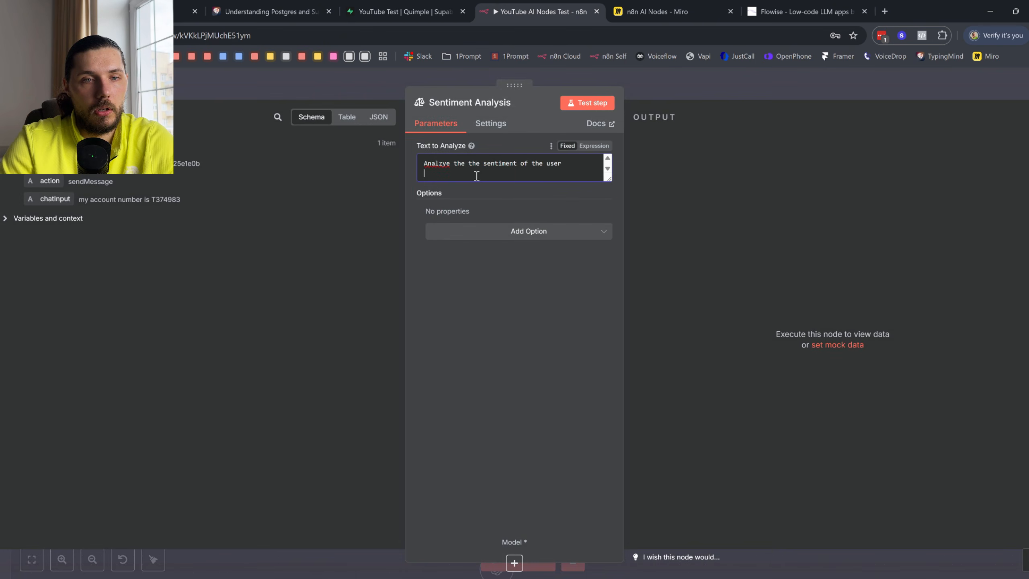
left_click_drag(51, 199, 461, 176)
left_click(548, 253)
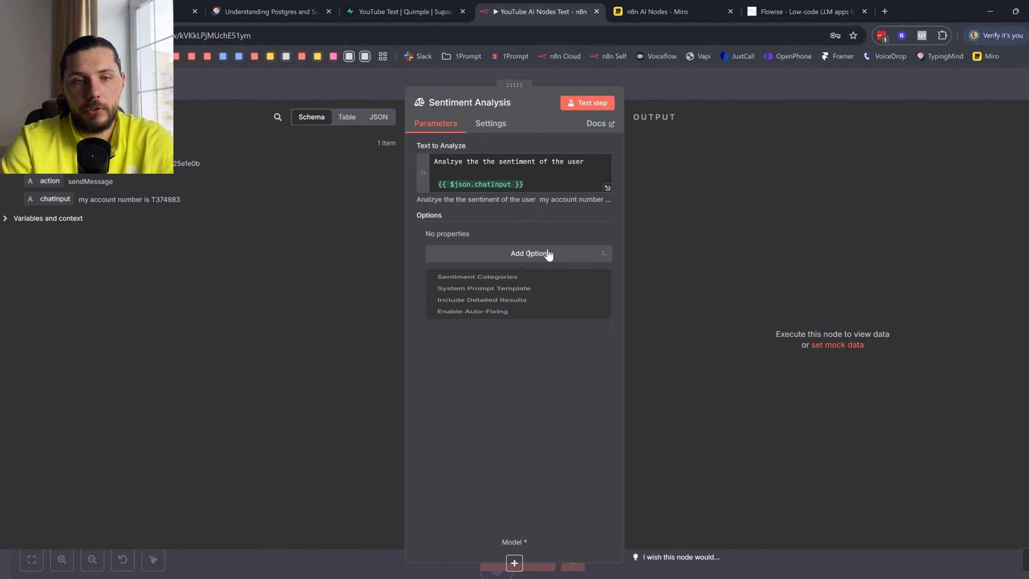
left_click(117, 87)
- Add the Sentiment Categories option to the Sentiment Analysis node and set it to "Positive, Neutral, Negative, Other"
scroll(538, 328, "up", 3)
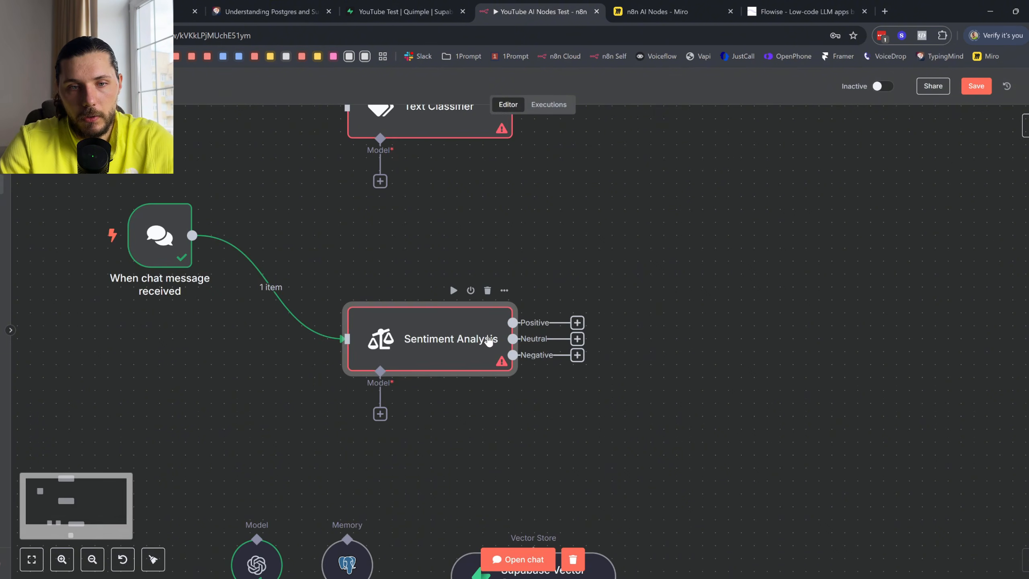
double_click(484, 340)
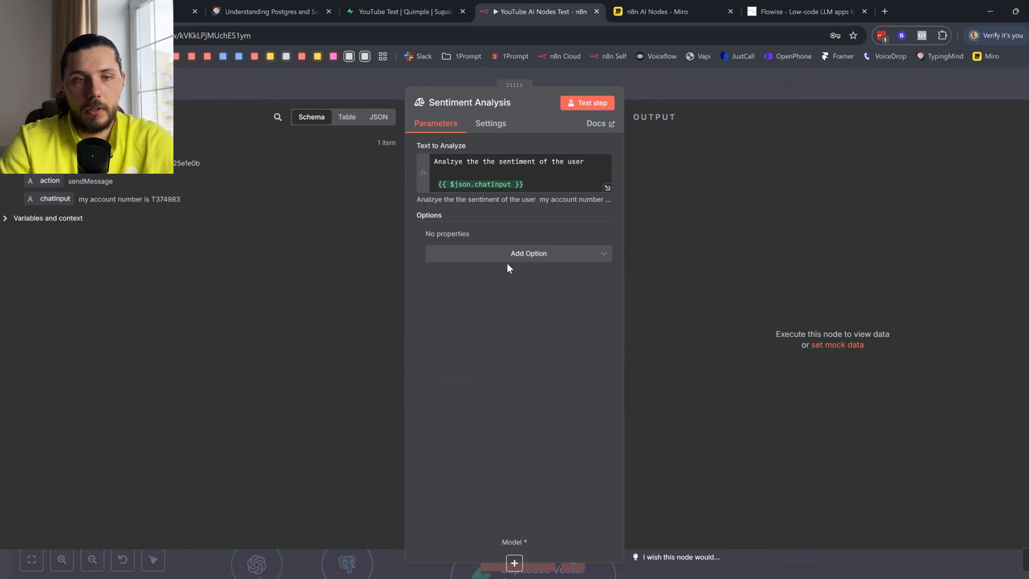
left_click(507, 260)
left_click(518, 280)
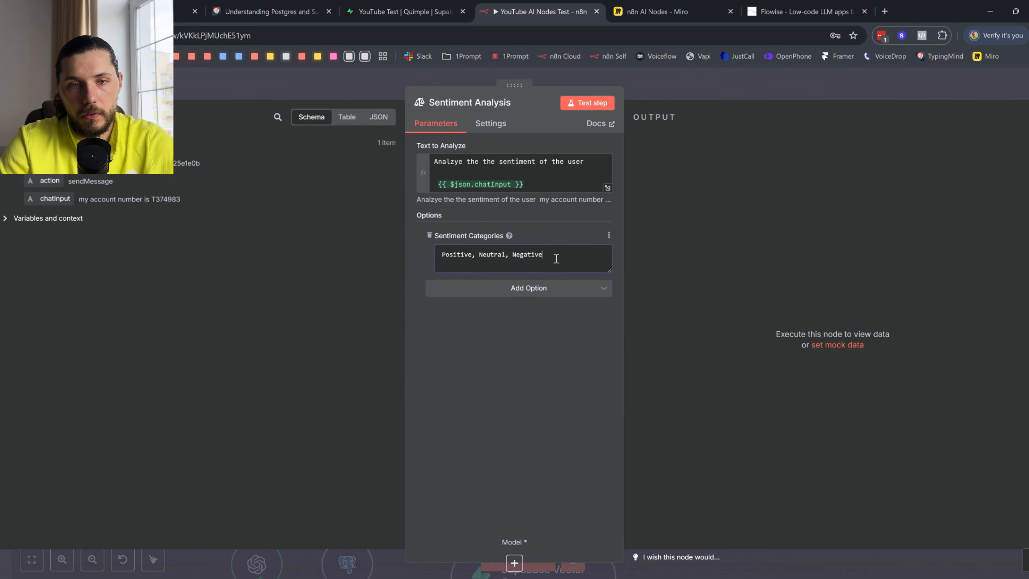
type(", Oht")
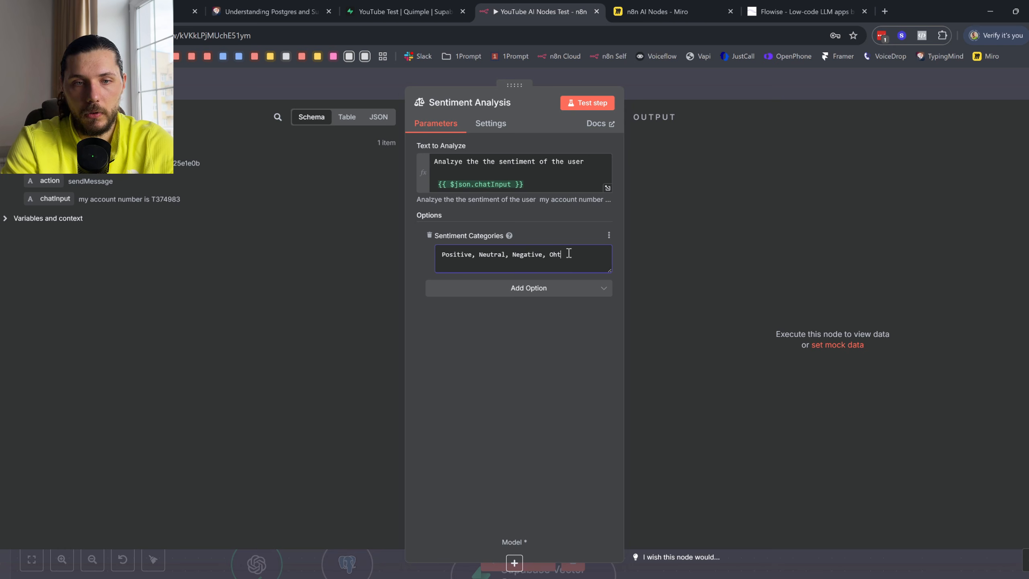
key("BackSpace")
key("BackSpace")
type("ther")
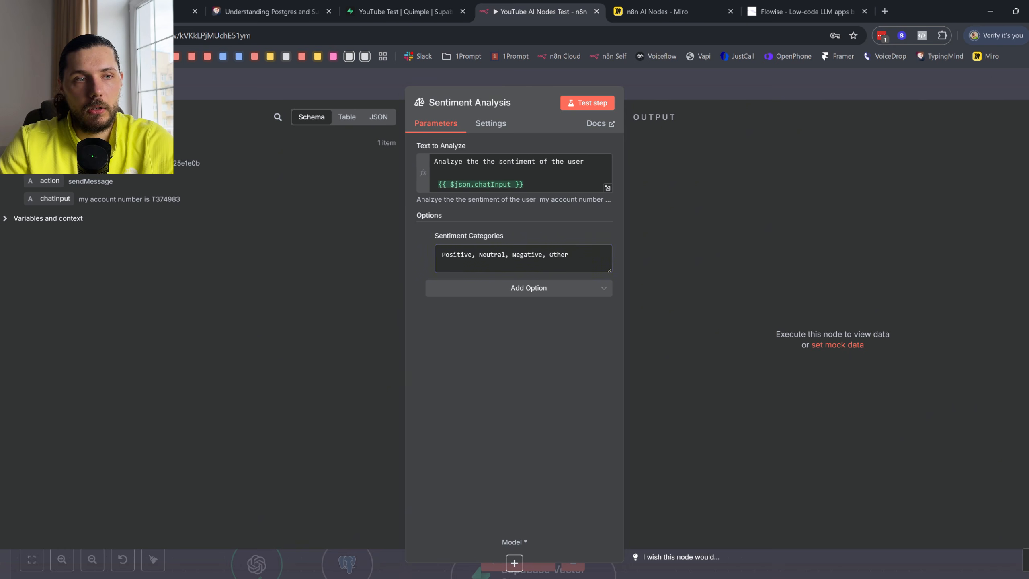
key("Escape")
- Remove the Sentiment Categories option from the Sentiment Analysis node, add System Prompt Template instead, and highlight its default text
double_click(448, 333)
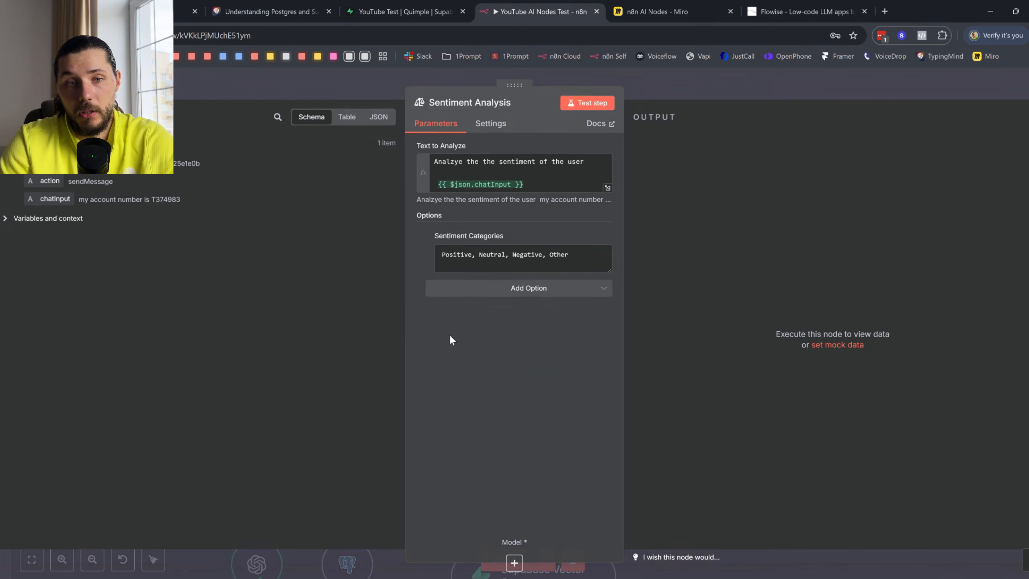
left_click(543, 289)
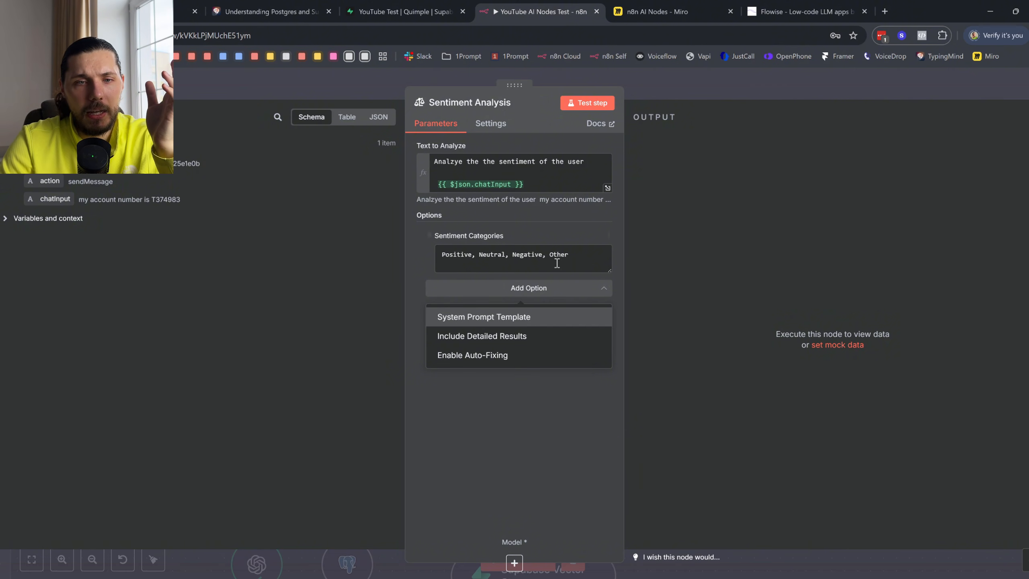
left_click(428, 235)
left_click(520, 253)
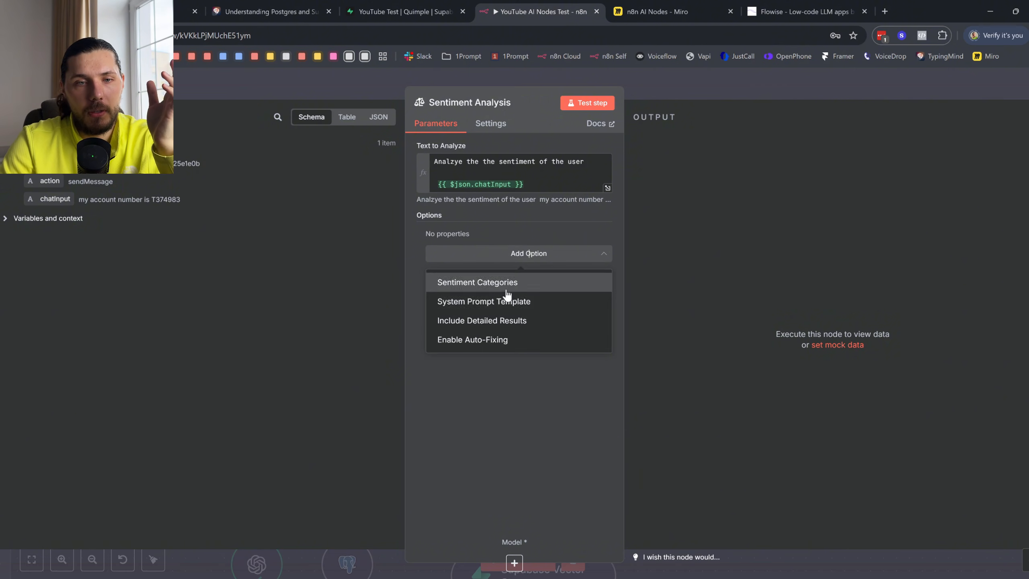
left_click(506, 300)
left_click_drag(502, 303, 453, 242)
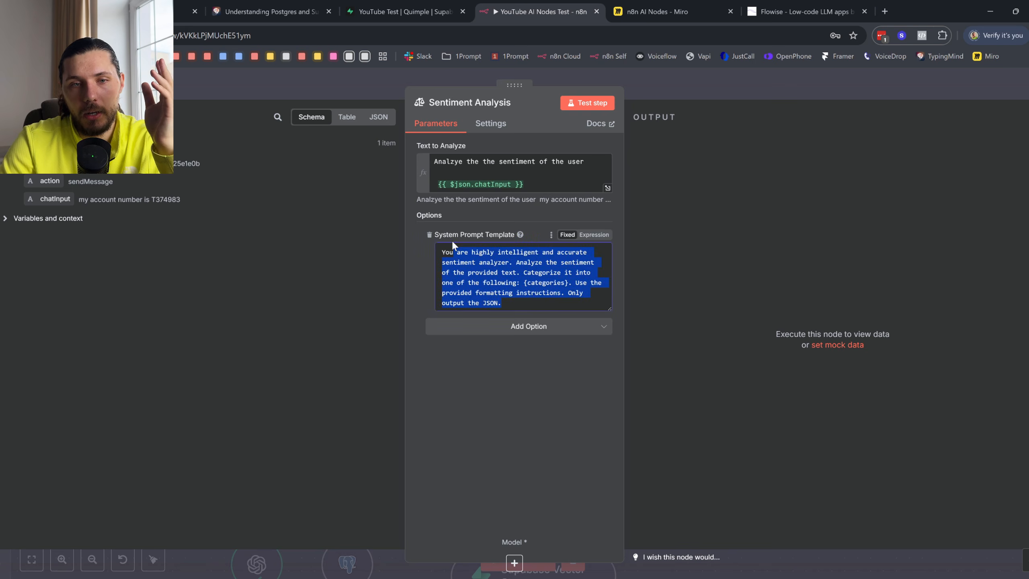
key("Escape")
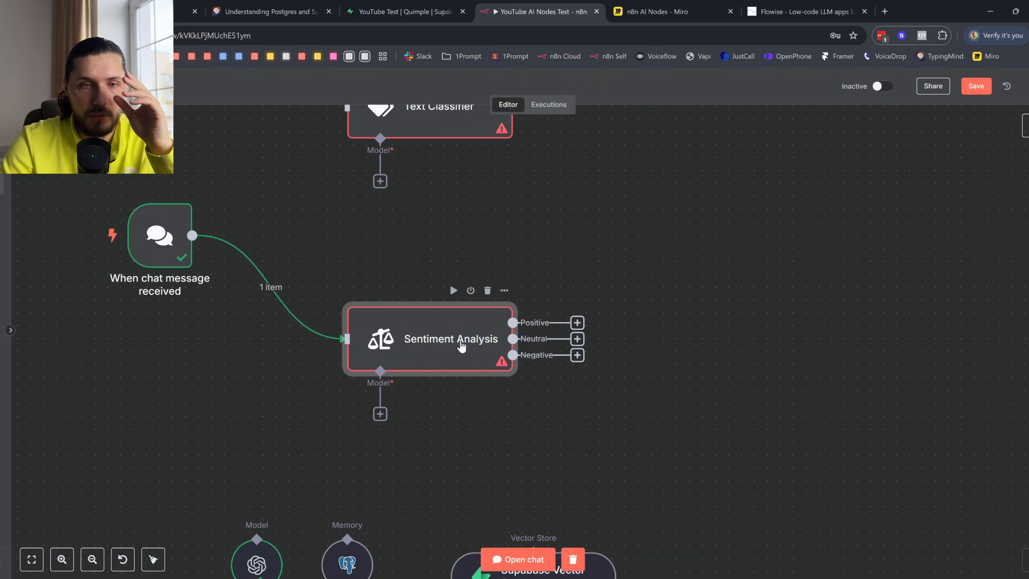
double_click(428, 340)
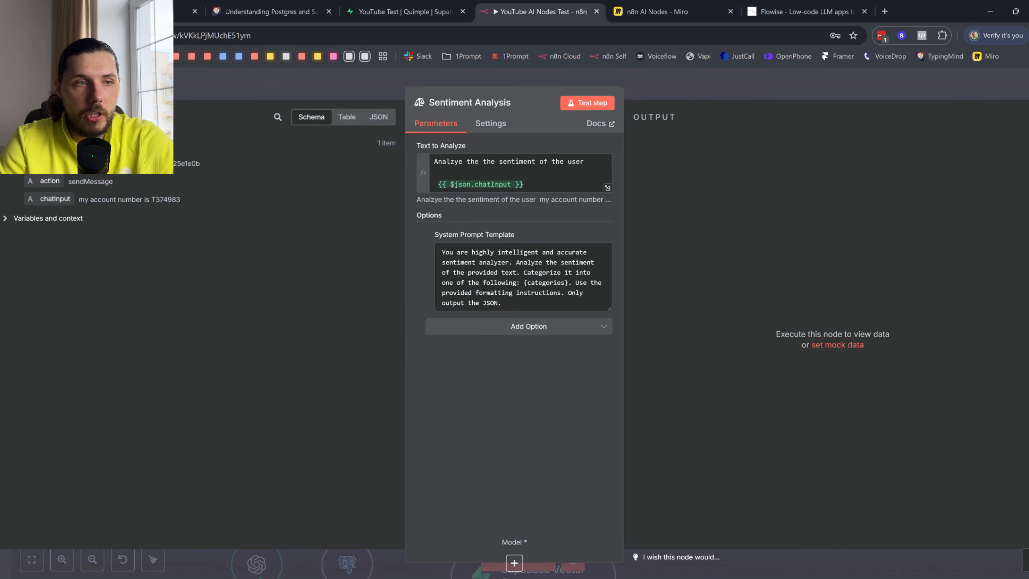
- Close the Sentiment Analysis settings and delete that node from the canvas
left_click(28, 84)
scroll(478, 172, "up", 3)
double_click(447, 198)
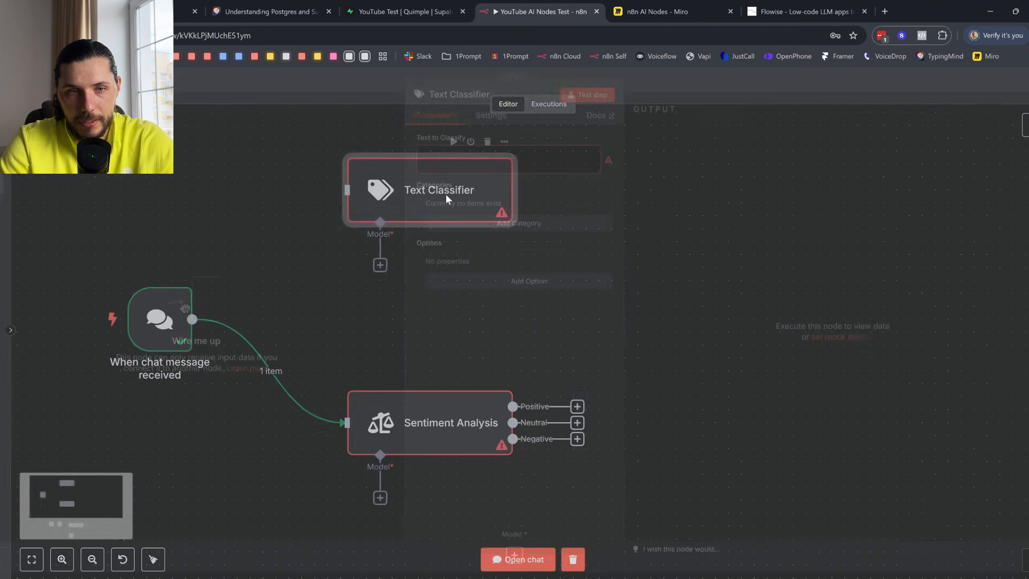
key("Escape")
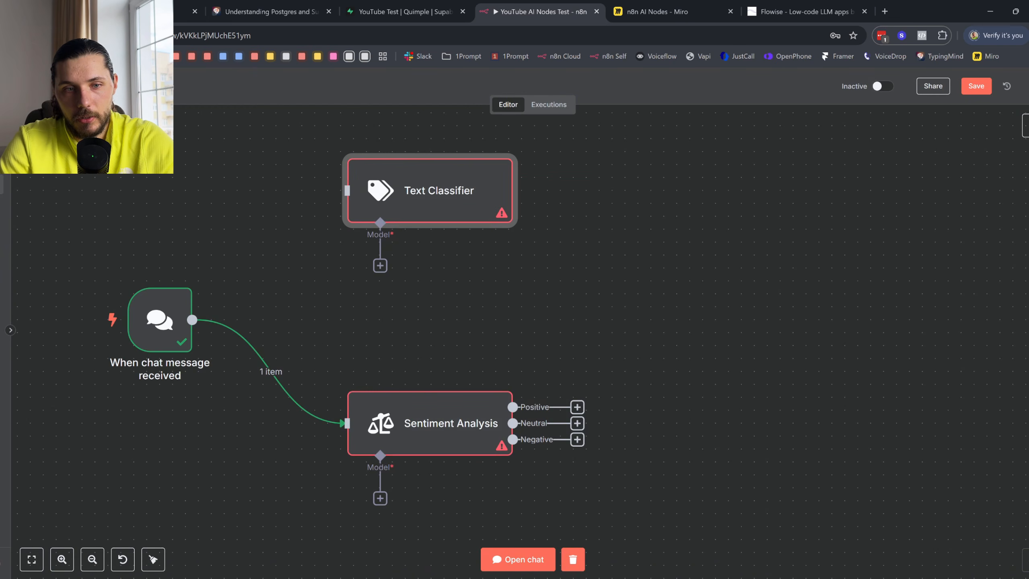
left_click(488, 380)
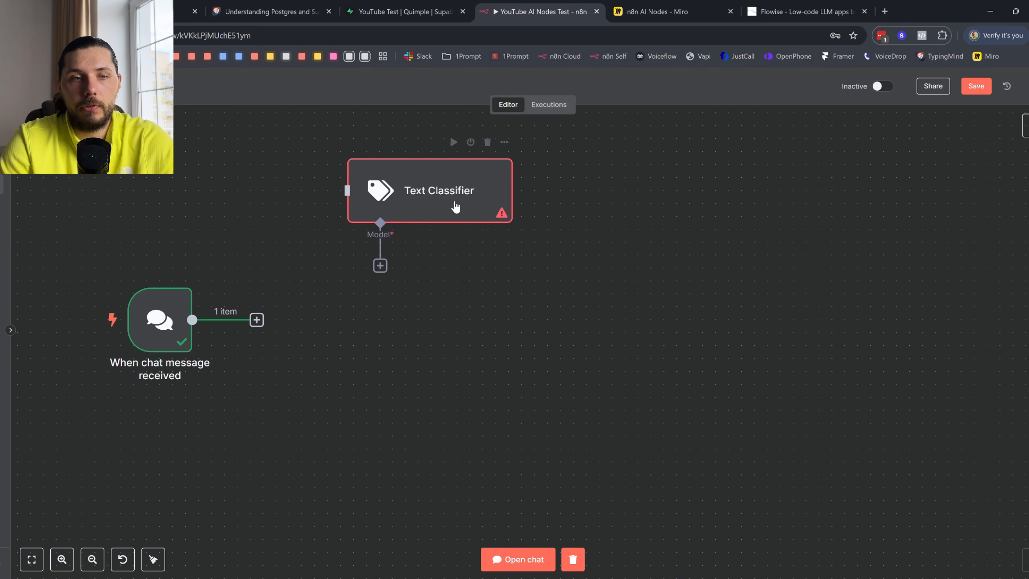
- Align the Text Classifier node beside the chat trigger, connect the trigger to it, and open its settings
left_click_drag(449, 190, 461, 306)
left_click_drag(192, 320, 391, 304)
left_click_drag(436, 306, 437, 320)
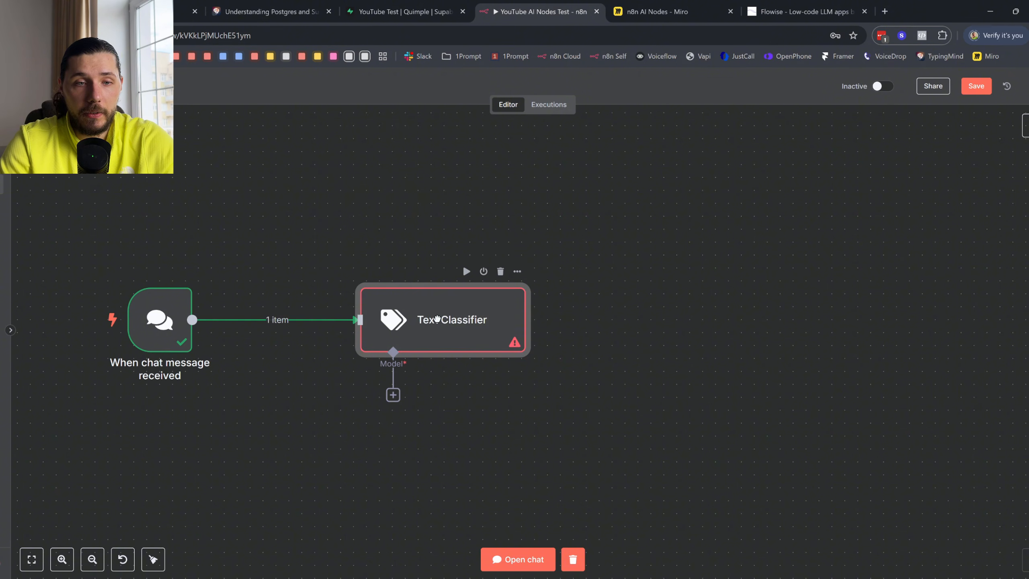
double_click(441, 323)
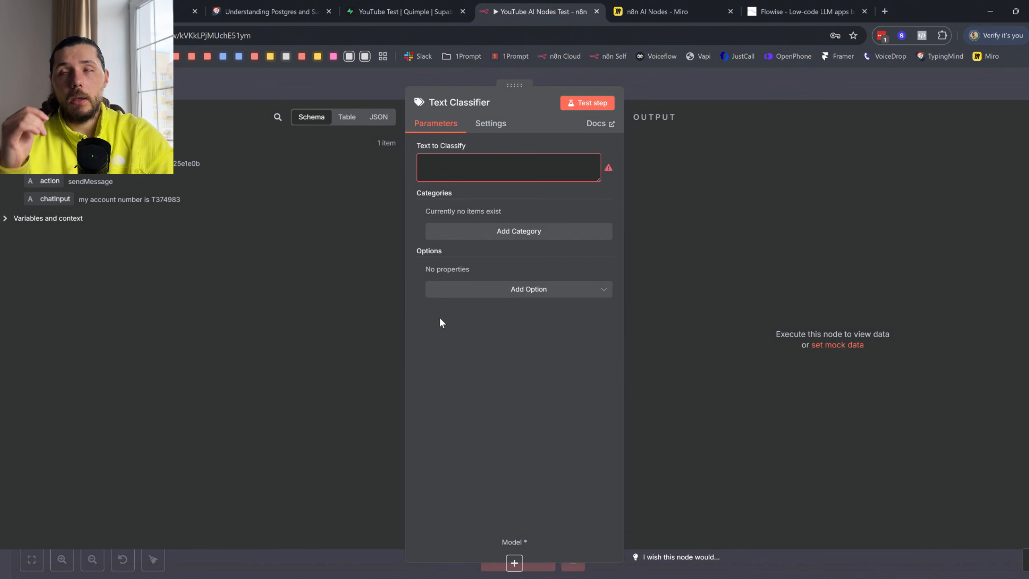
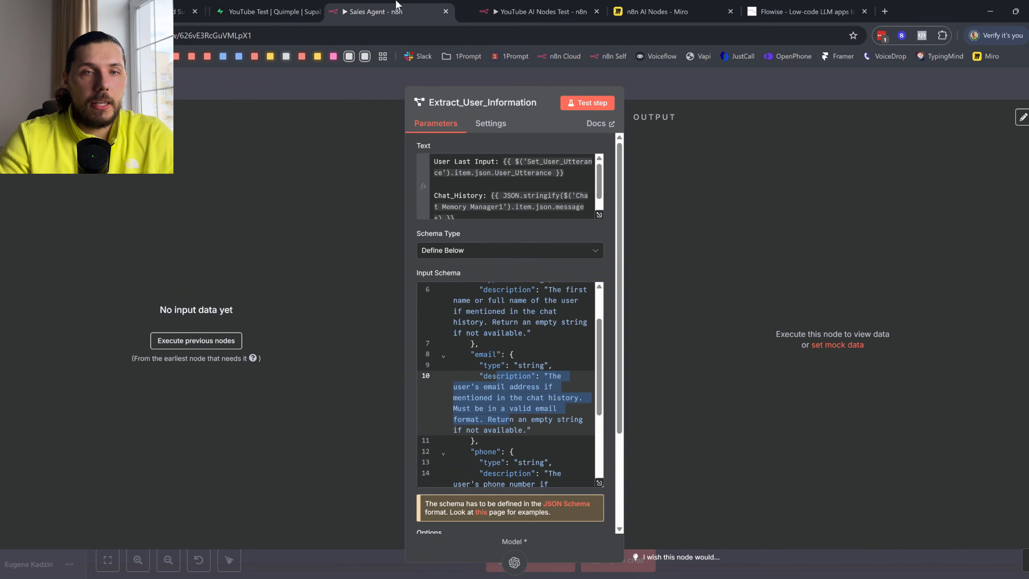
- Close the Extract_User_Information node in the Sales Agent workflow and examine how agent types are routed to the separate agents
key("Escape")
scroll(488, 240, "down", 10)
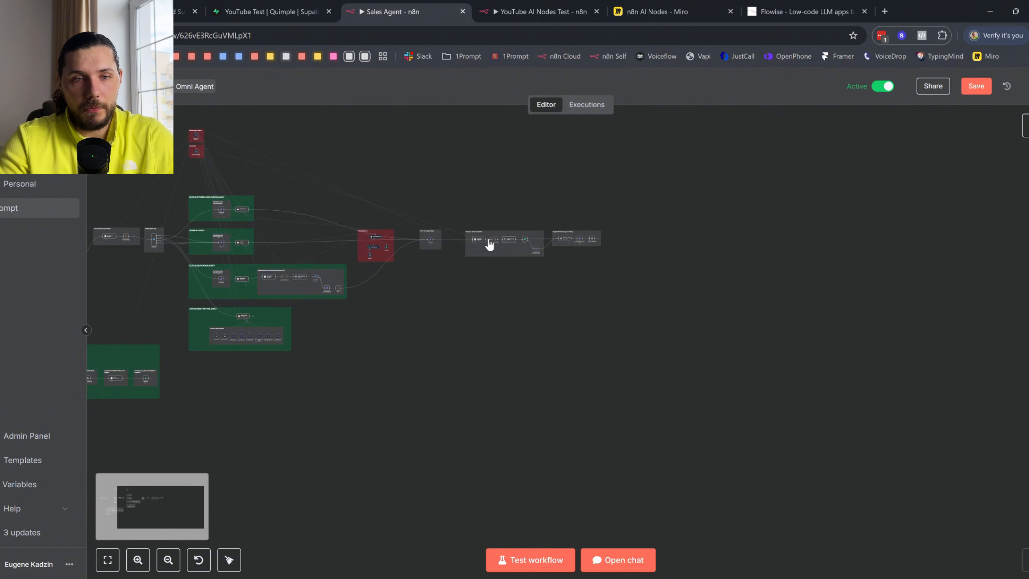
scroll(488, 239, "left", 4)
scroll(488, 243, "left", 5)
scroll(481, 392, "up", 6)
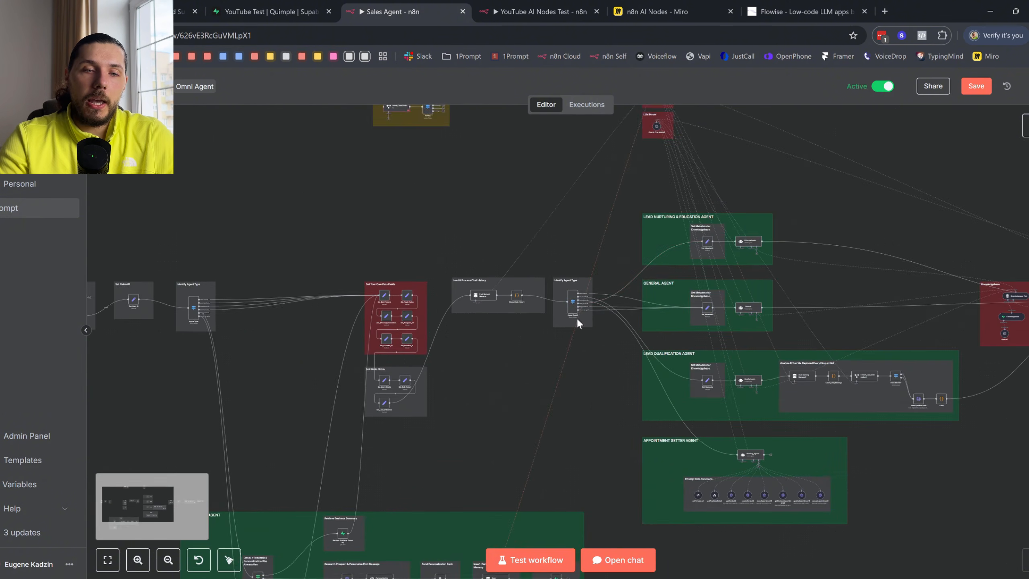
scroll(765, 272, "right", 2)
- Switch to the n8n AI Nodes board in Miro and draw four branch lines fanning outward
left_click(652, 12)
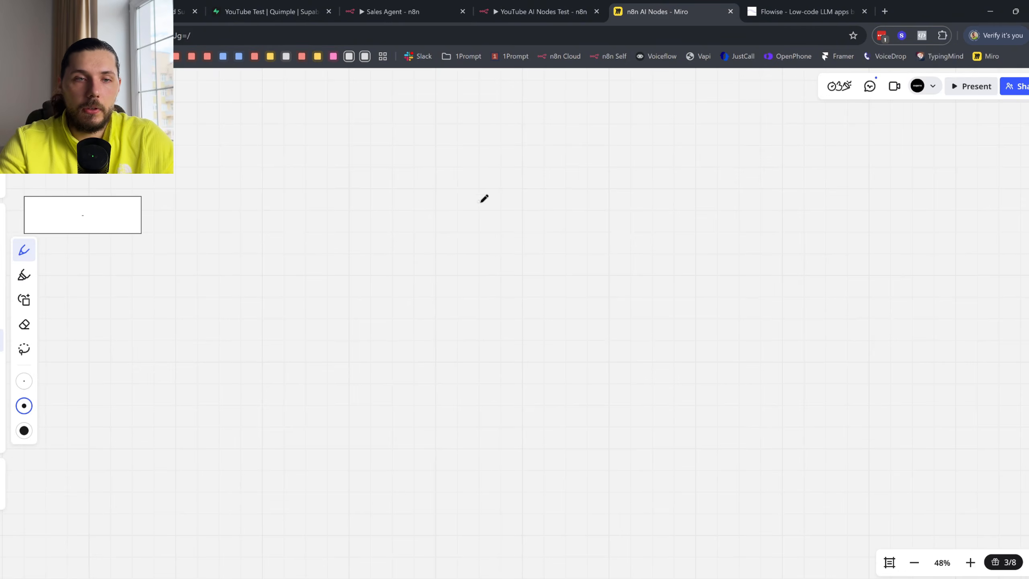
left_click_drag(339, 258, 567, 167)
left_click_drag(346, 295, 586, 279)
left_click_drag(338, 329, 605, 401)
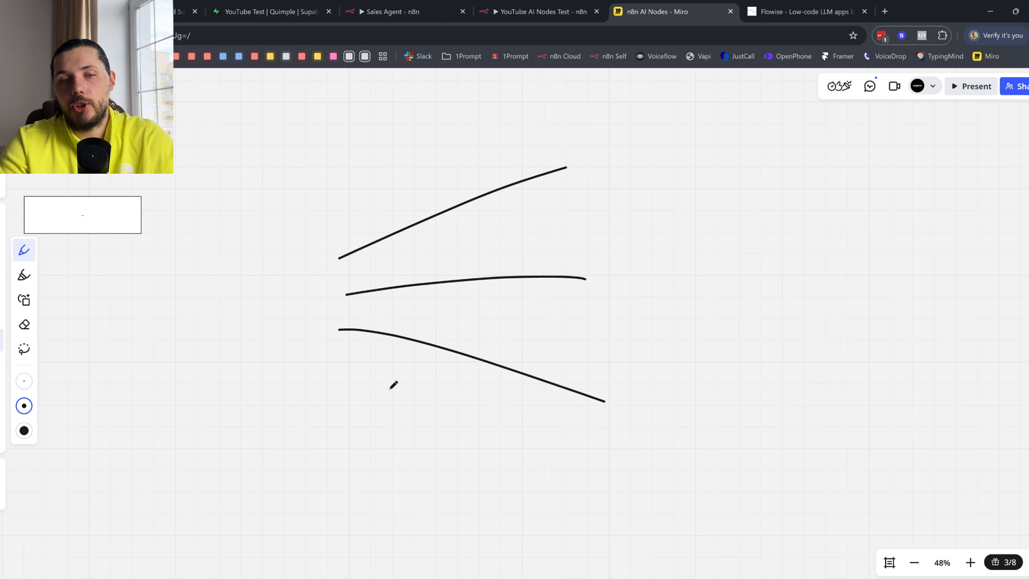
left_click_drag(389, 388, 566, 496)
scroll(287, 292, "left", 5)
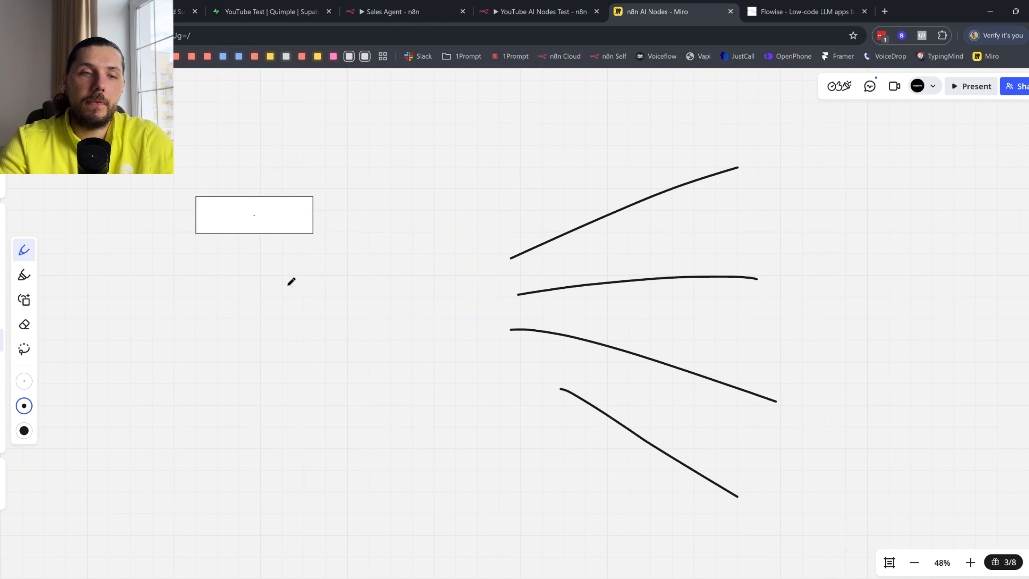
mouse_move(324, 271)
left_mouse_down()
mouse_move(467, 303)
mouse_move(352, 325)
left_mouse_up()
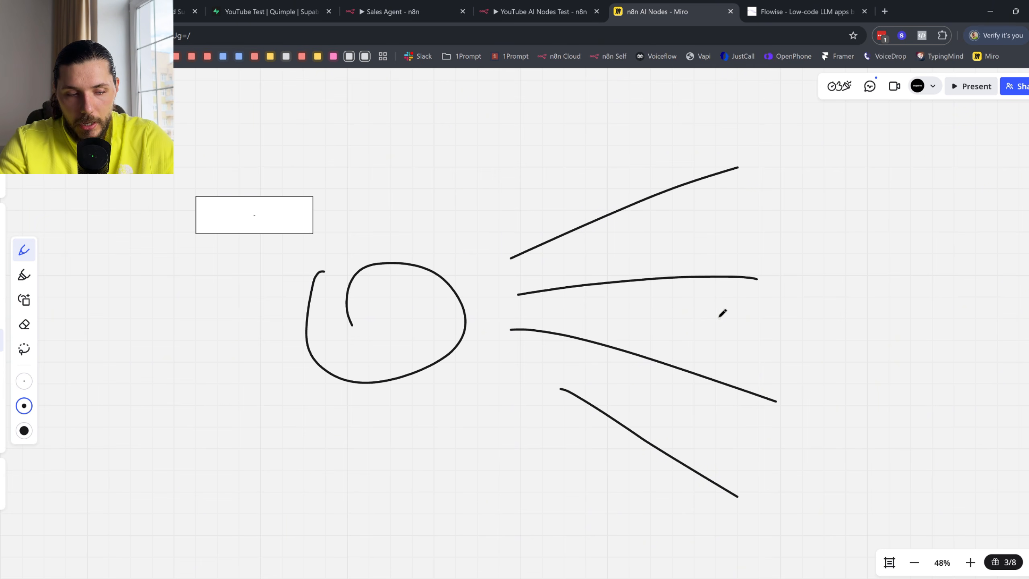
key("ctrl+z")
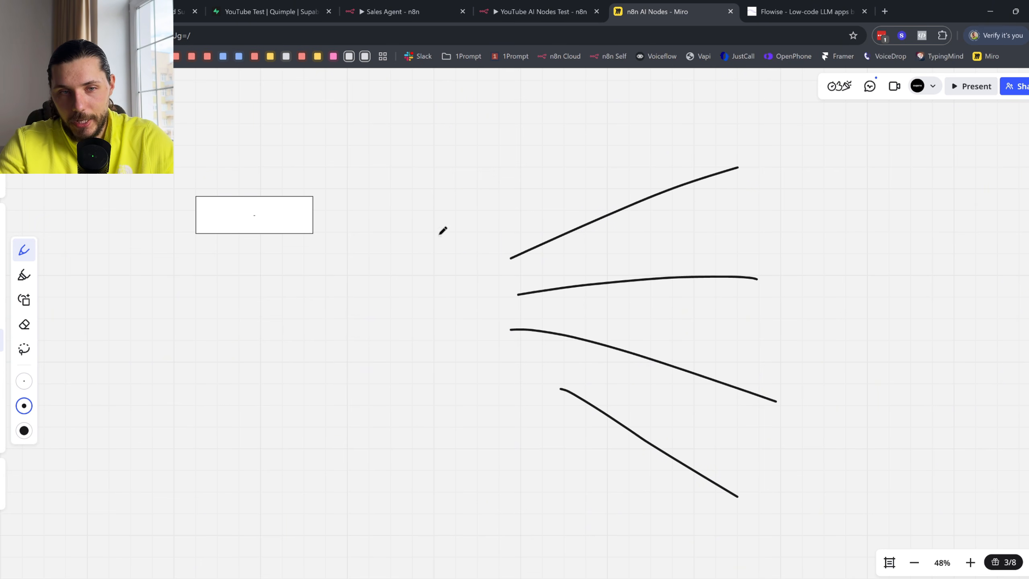
left_click_drag(439, 238, 346, 390)
left_click_drag(379, 254, 437, 345)
key("ctrl+z")
key("ctrl+z")
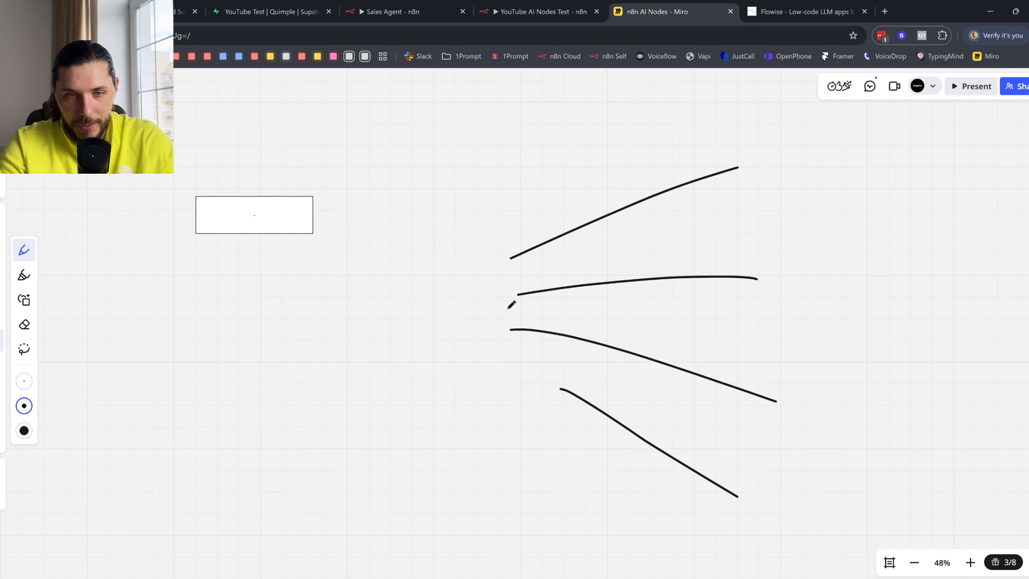
- Draw an oval at the outer end of each of the four branch lines
left_click_drag(822, 122, 761, 143)
left_click_drag(882, 263, 825, 284)
left_click_drag(871, 389, 784, 417)
mouse_move(837, 477)
left_mouse_down()
mouse_move(867, 491)
mouse_move(805, 474)
left_mouse_up()
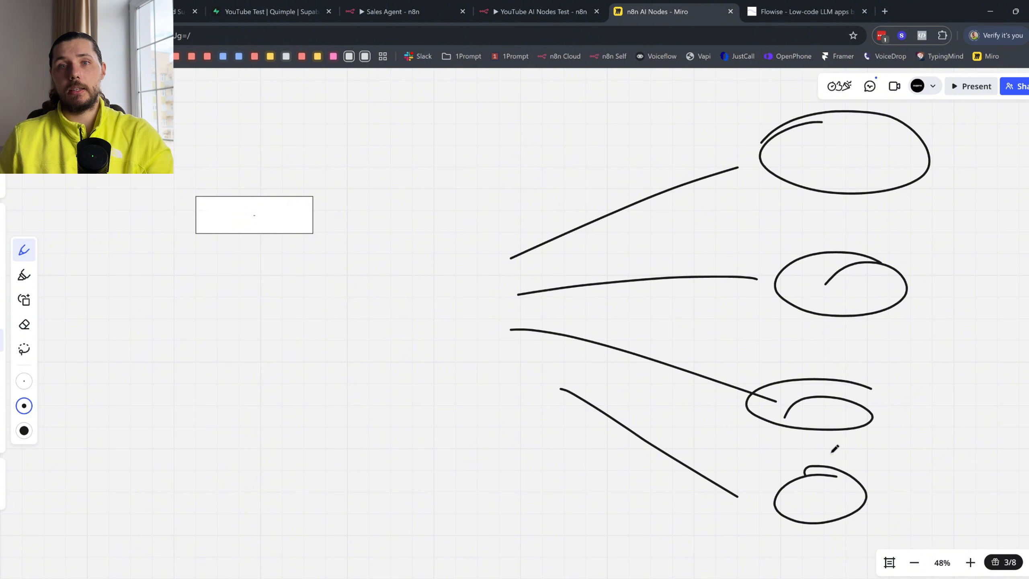
- Draw three more lines along the branches toward the ovals and a small square on the uppermost branch
scroll(834, 447, "up", 2)
scroll(835, 448, "right", 2)
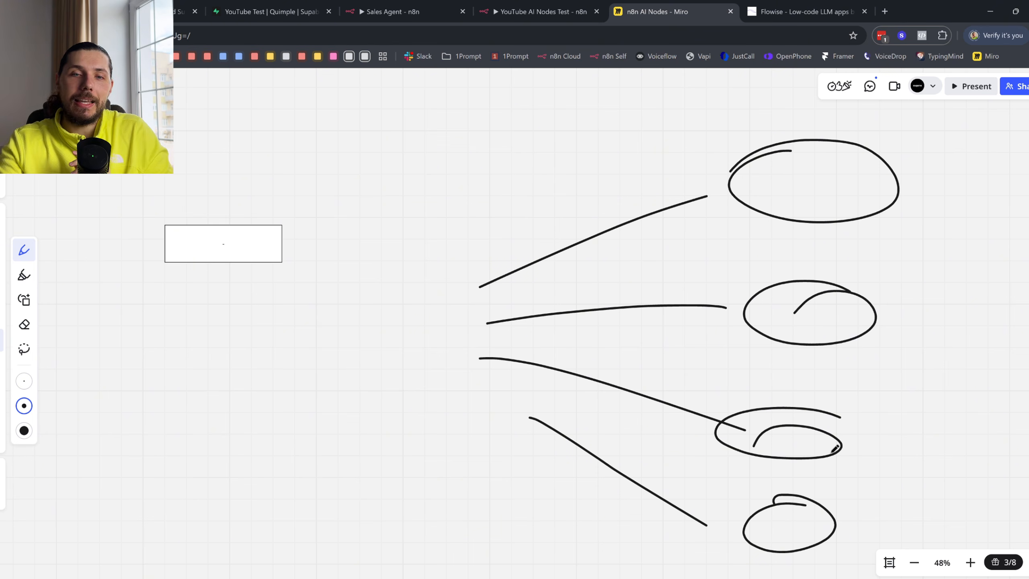
left_click_drag(426, 304, 737, 172)
left_click_drag(449, 329, 630, 322)
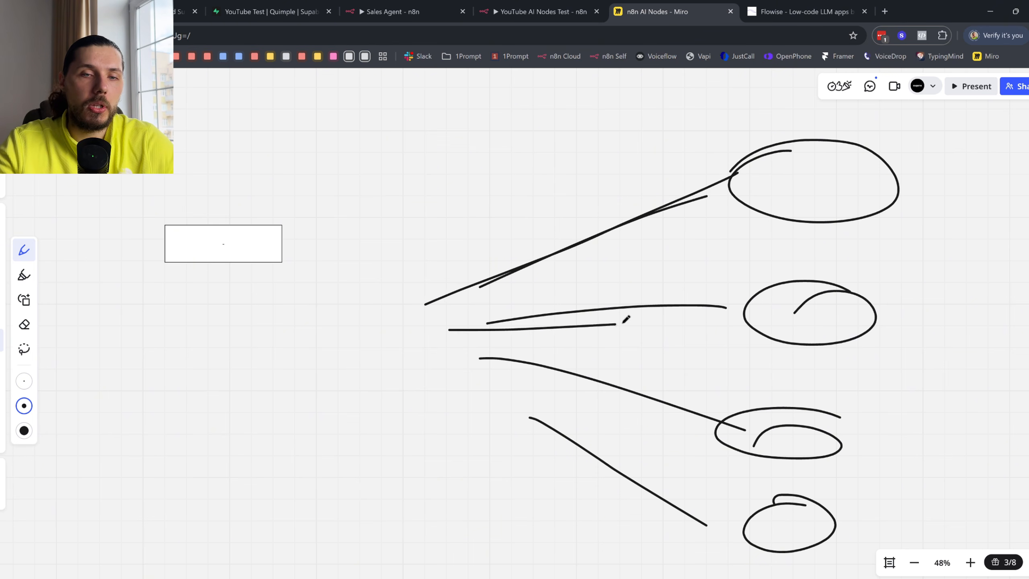
left_click_drag(433, 370, 740, 495)
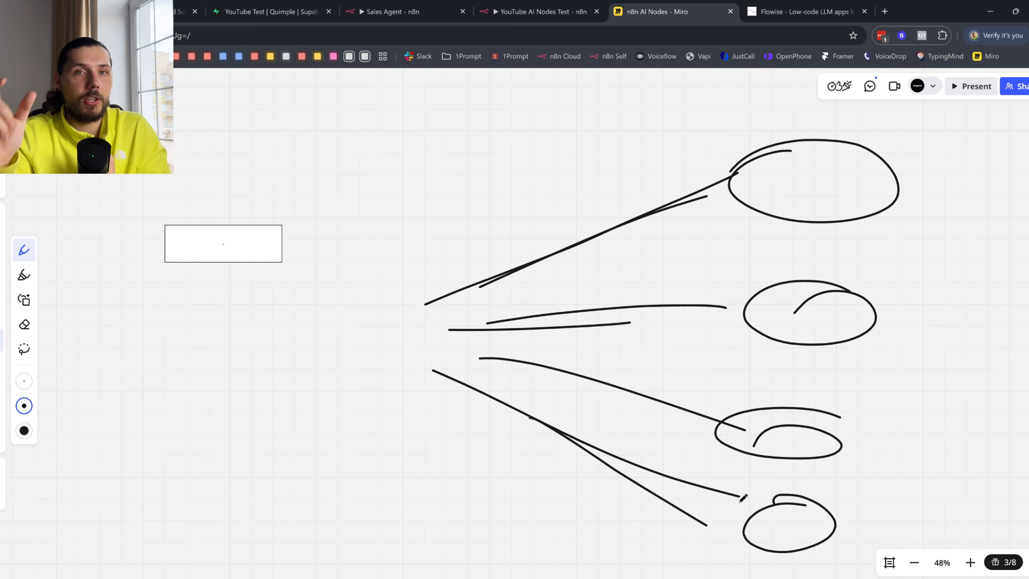
scroll(957, 268, "right", 1)
mouse_move(534, 221)
left_mouse_down()
mouse_move(538, 263)
mouse_move(592, 261)
mouse_move(536, 207)
mouse_move(524, 212)
left_mouse_up()
- Switch to the YouTube AI Nodes Test workflow, add the Metadata Filter option to the Supabase Vector Store node, and remove it again
left_click(540, 11)
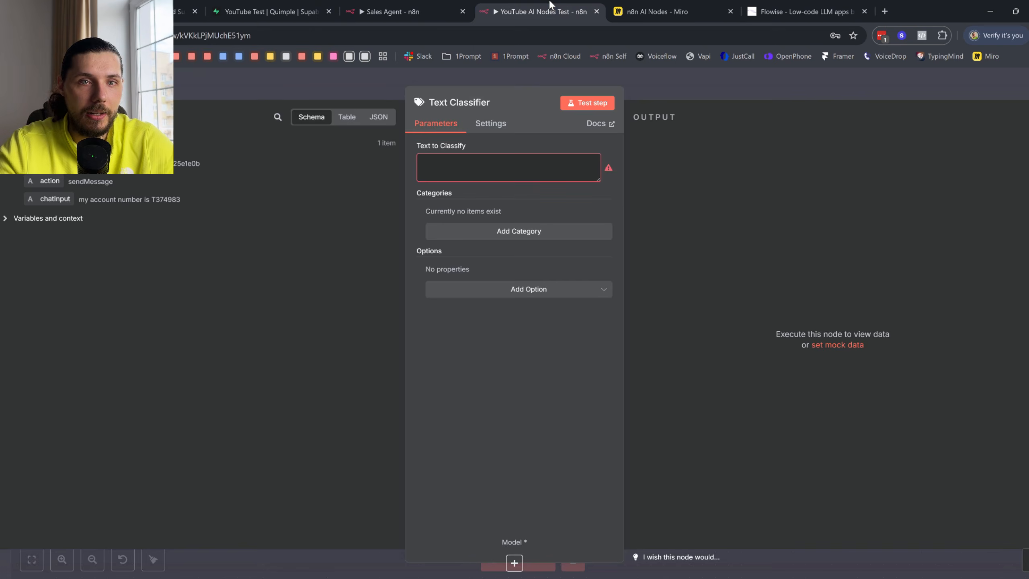
key("Escape")
scroll(516, 298, "down", 3)
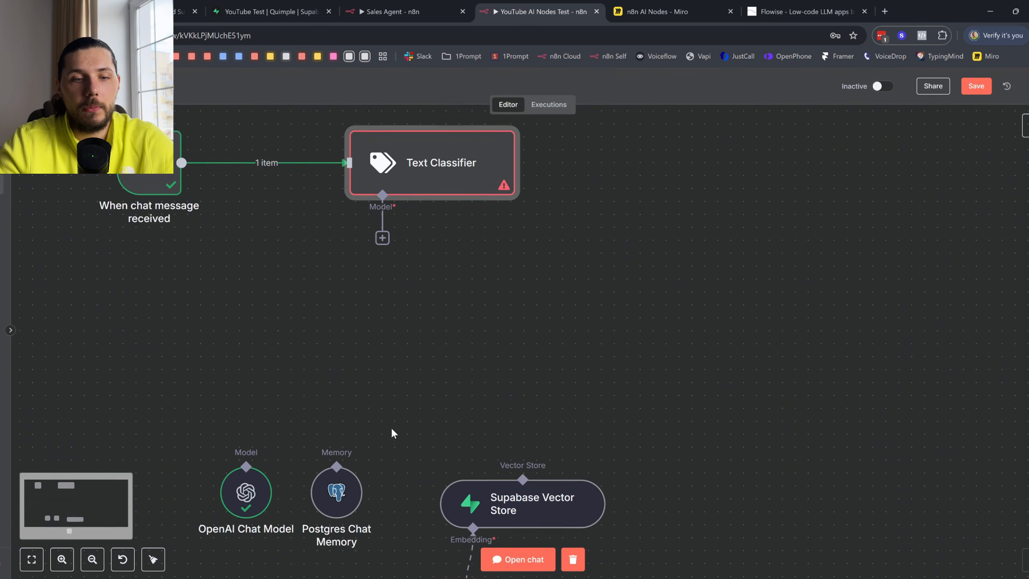
double_click(555, 470)
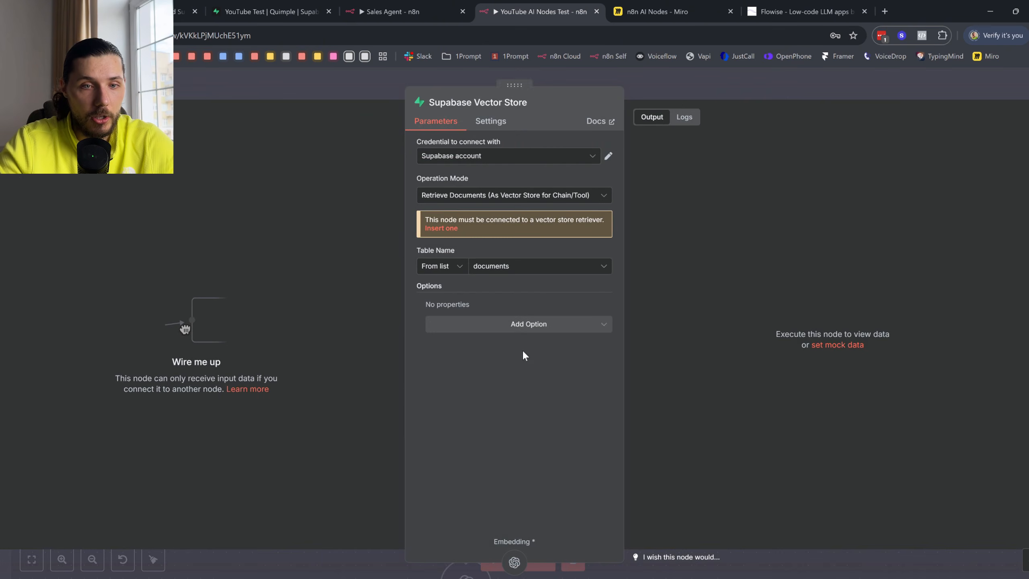
left_click(523, 324)
left_click(489, 373)
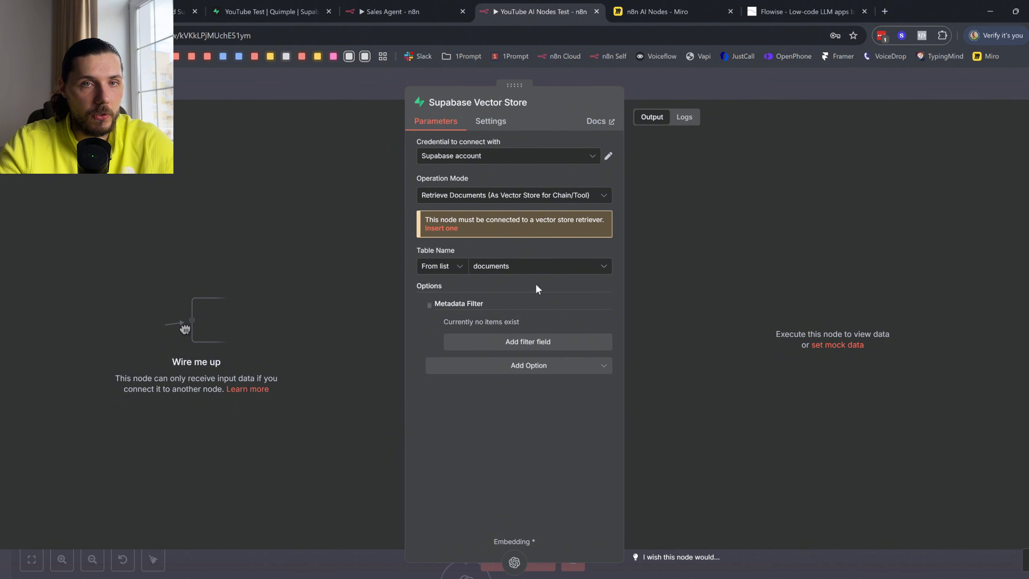
left_click(426, 305)
- Return to the Miro board and draw a box containing two wavy lines ahead of the branch lines
key("ctrl+Tab")
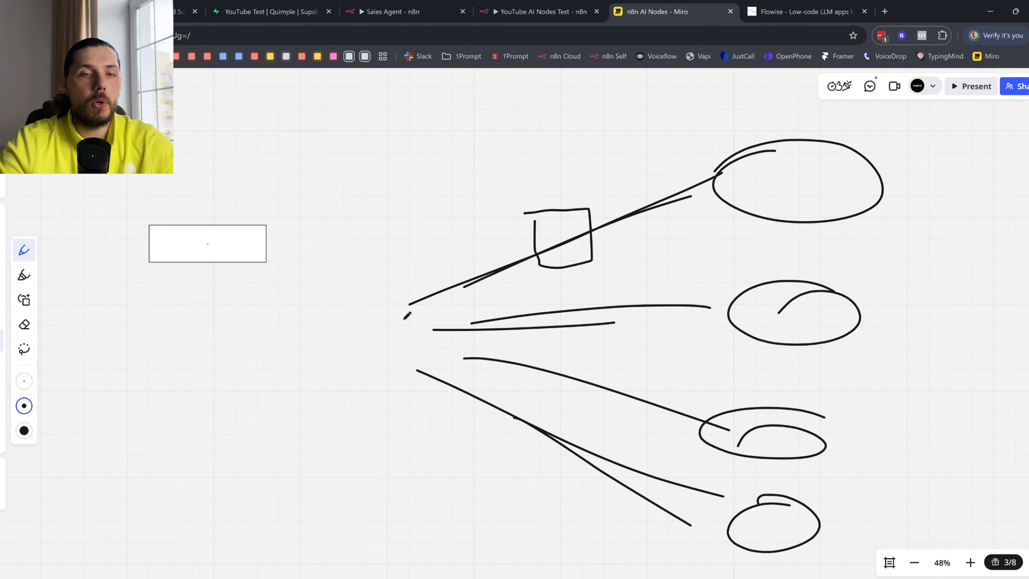
mouse_move(372, 284)
left_mouse_down()
mouse_move(277, 320)
mouse_move(377, 360)
mouse_move(282, 305)
mouse_move(353, 336)
left_mouse_up()
key("ctrl+z")
mouse_move(286, 359)
left_mouse_down()
mouse_move(322, 367)
mouse_move(330, 352)
left_mouse_up()
left_click_drag(399, 365, 569, 291)
key("ctrl+z")
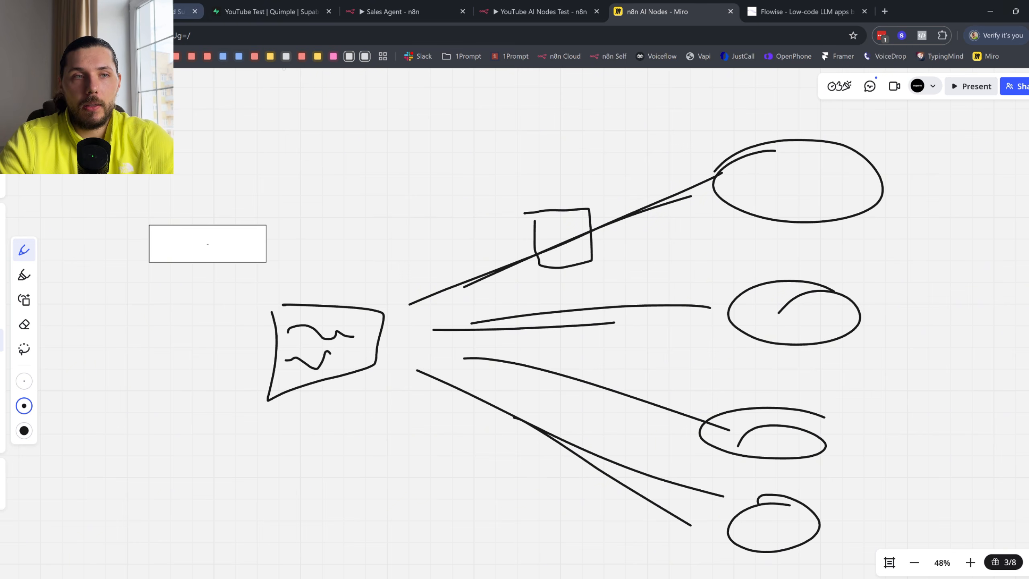
- Open the Intent_Classification node in the Sales Agent workflow and highlight its User Last Input and User Chat History labels
left_click(389, 11)
scroll(450, 219, "up", 4)
scroll(356, 219, "up", 10)
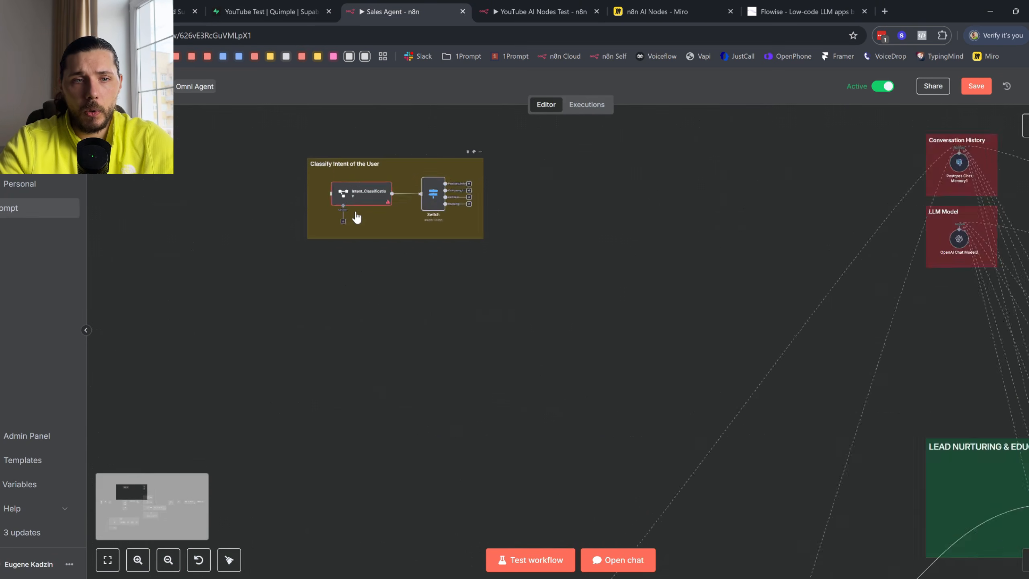
double_click(426, 252)
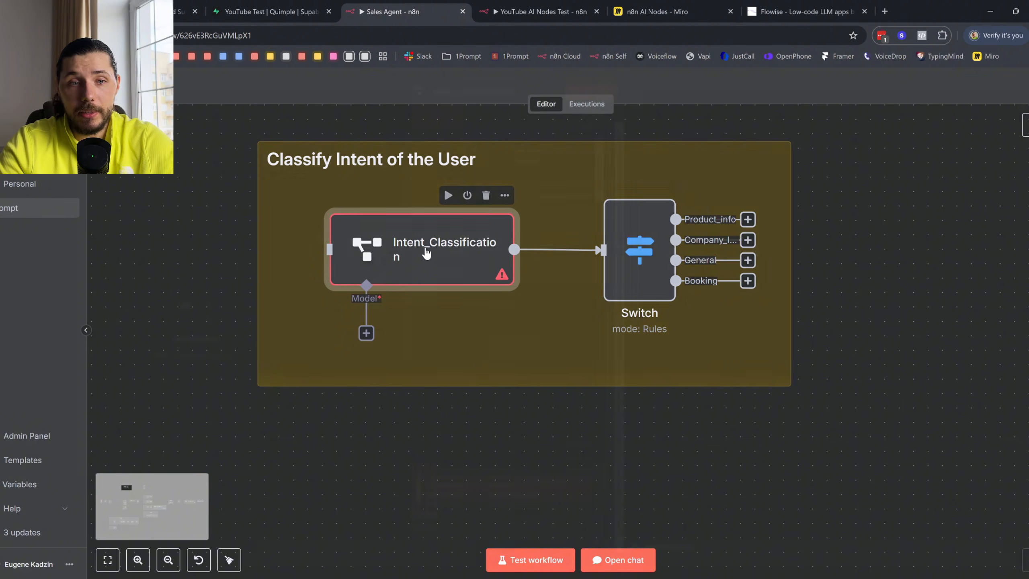
left_click(445, 159)
left_click_drag(445, 159, 502, 162)
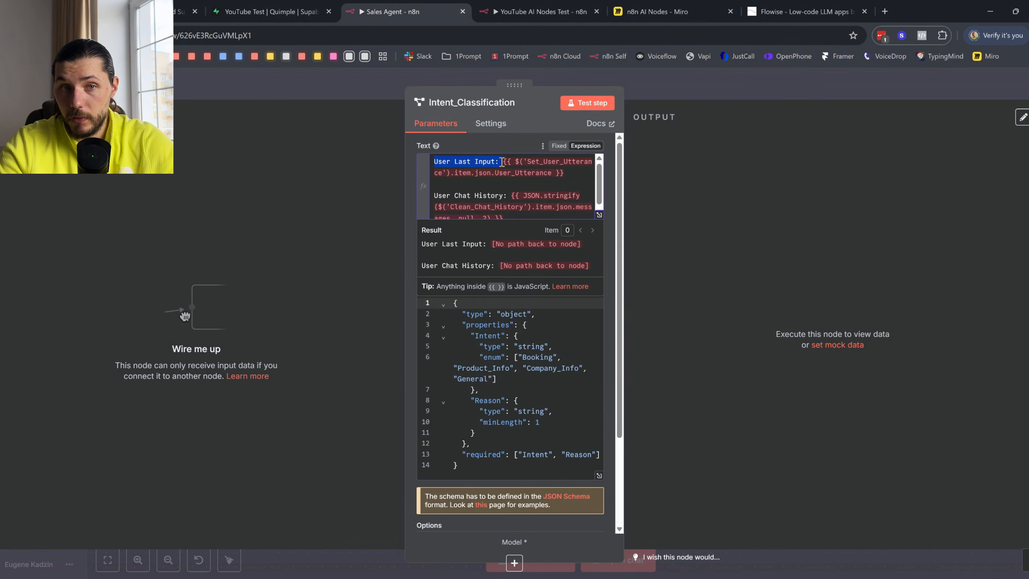
left_click_drag(437, 194, 506, 196)
- Examine the Intent enum options and the Reason property in the Intent_Classification input schema, using the expanded editor
left_click(526, 363)
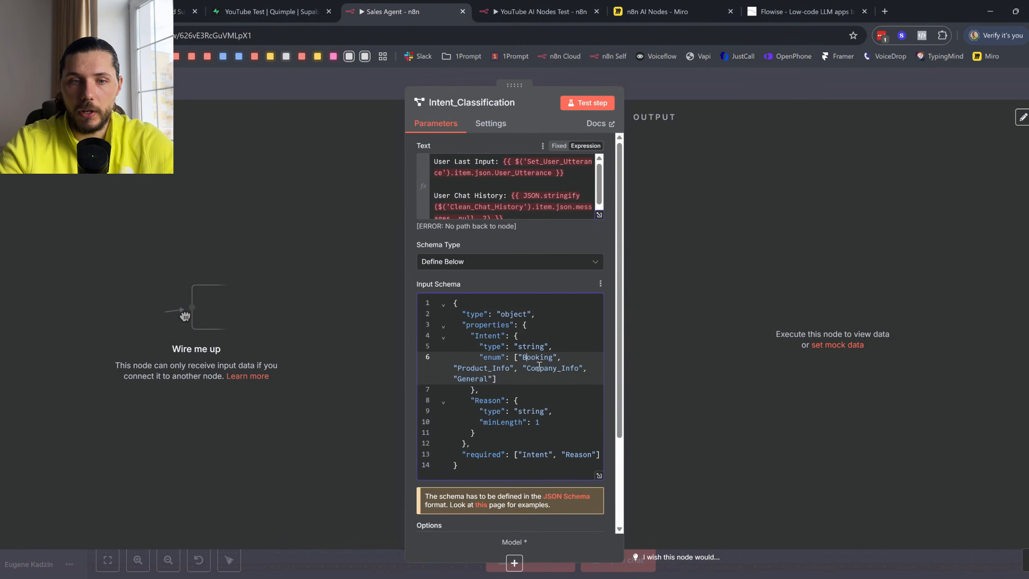
left_click(598, 477)
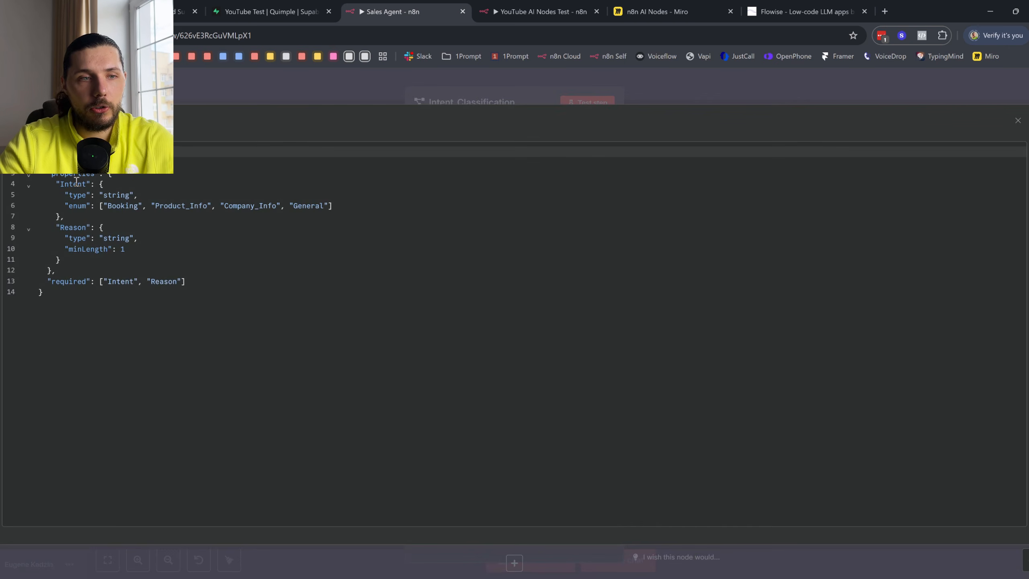
left_click_drag(107, 206, 207, 205)
left_click_drag(307, 209, 330, 206)
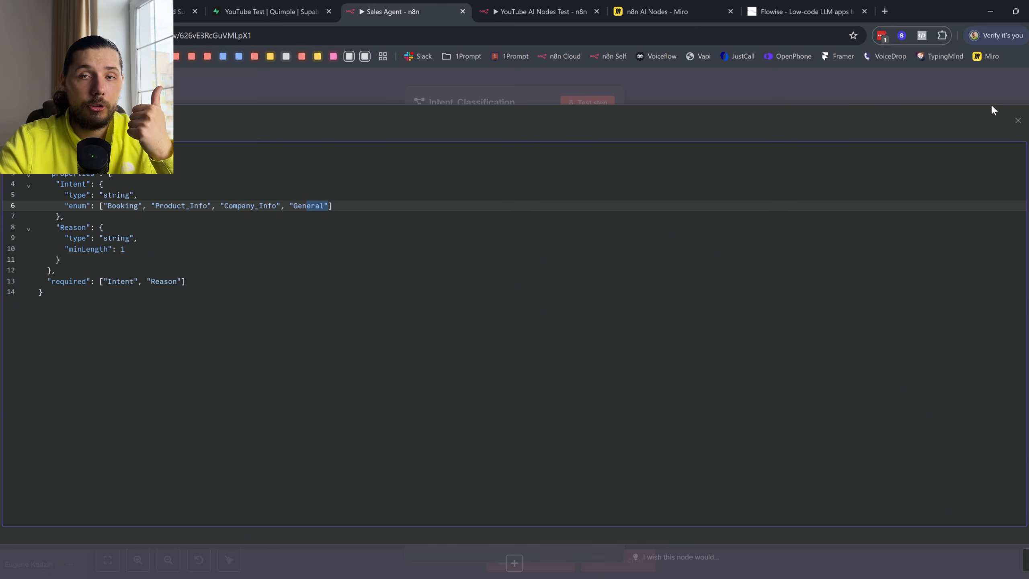
left_click(1018, 122)
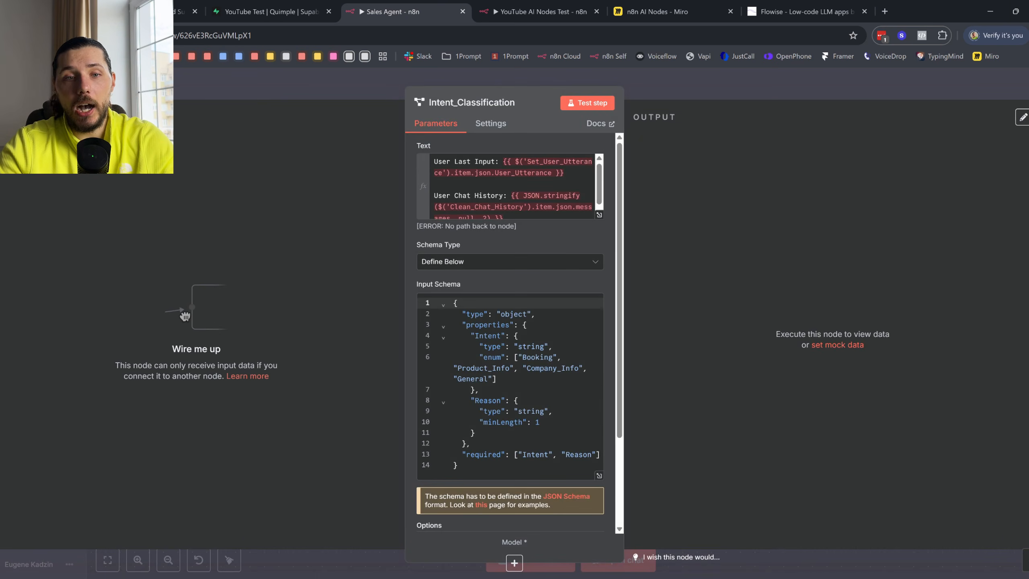
left_click_drag(480, 324, 513, 411)
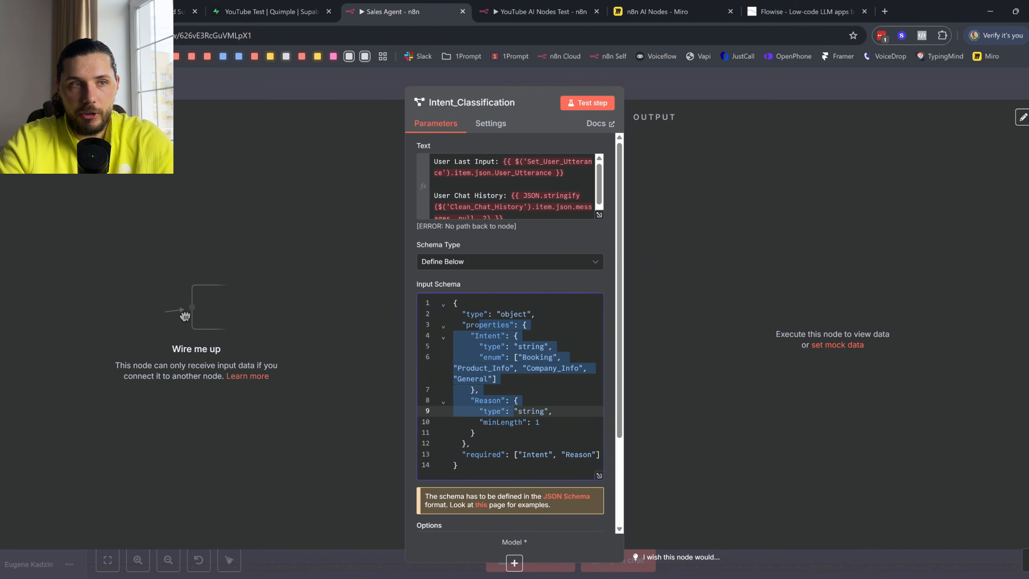
- Open the Switch node and highlight the Intent expression and the Product_Info value of its first routing rule
key("Escape")
double_click(638, 239)
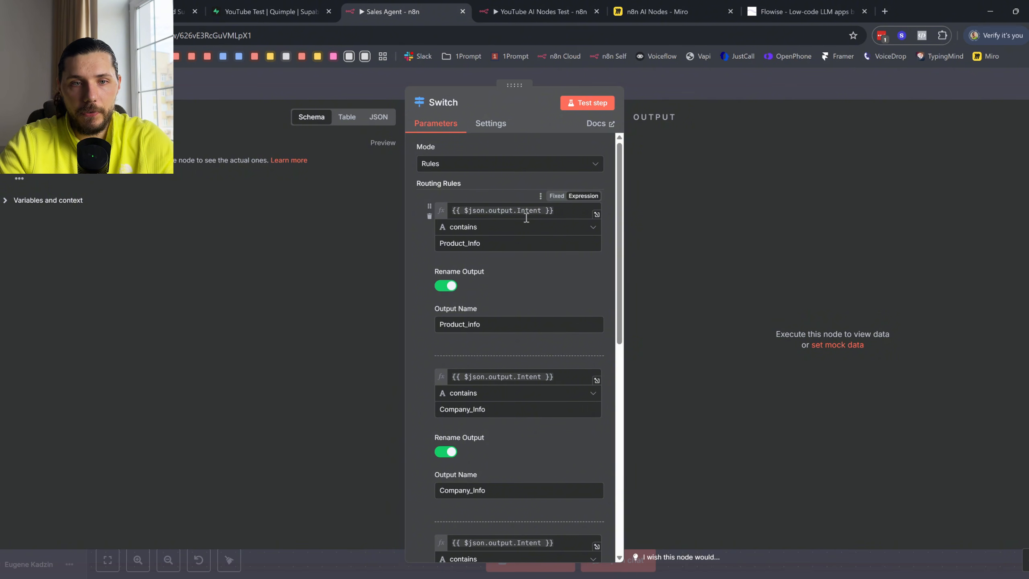
left_click_drag(561, 211, 439, 214)
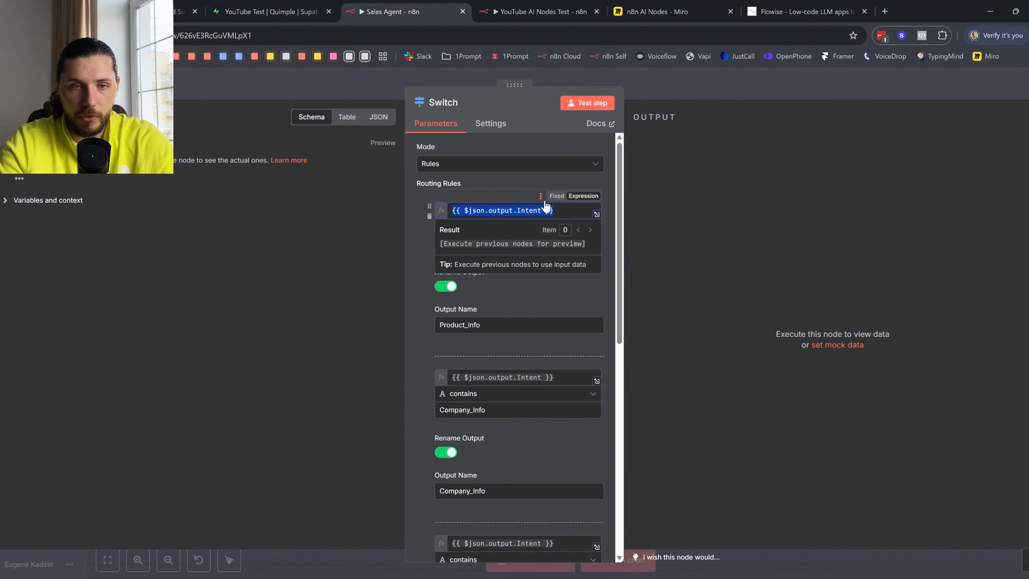
left_click(560, 209)
left_click(539, 293)
left_click_drag(483, 244, 425, 240)
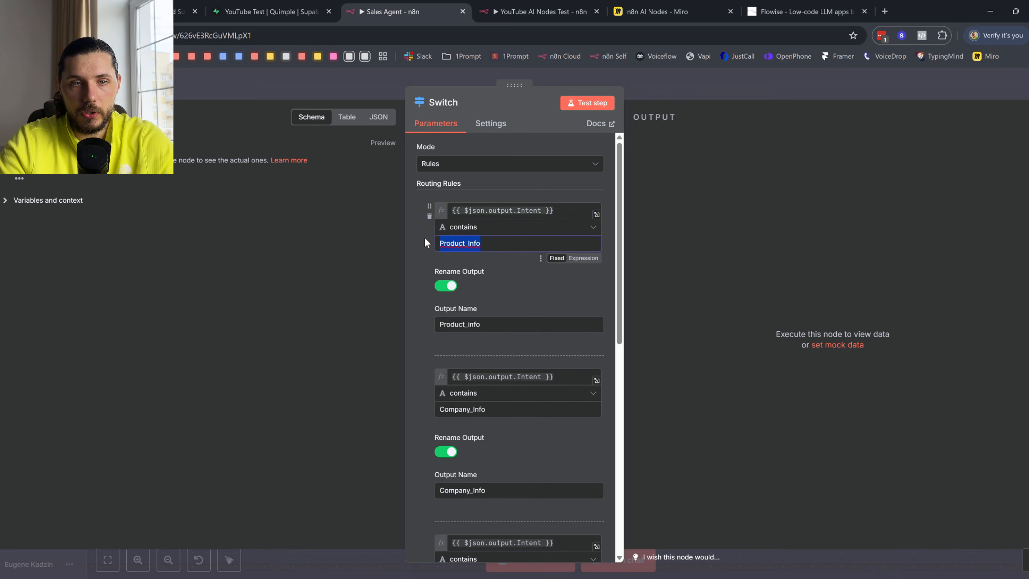
- Compare the Switch node's outputs on the Sales Agent canvas with its routing rules, and return to the canvas
left_click(45, 84)
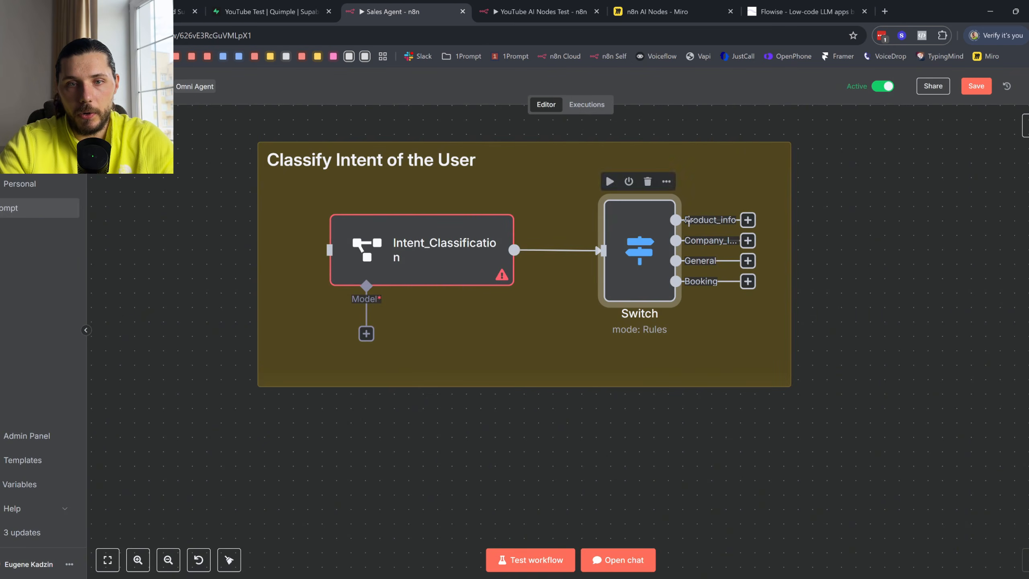
double_click(648, 254)
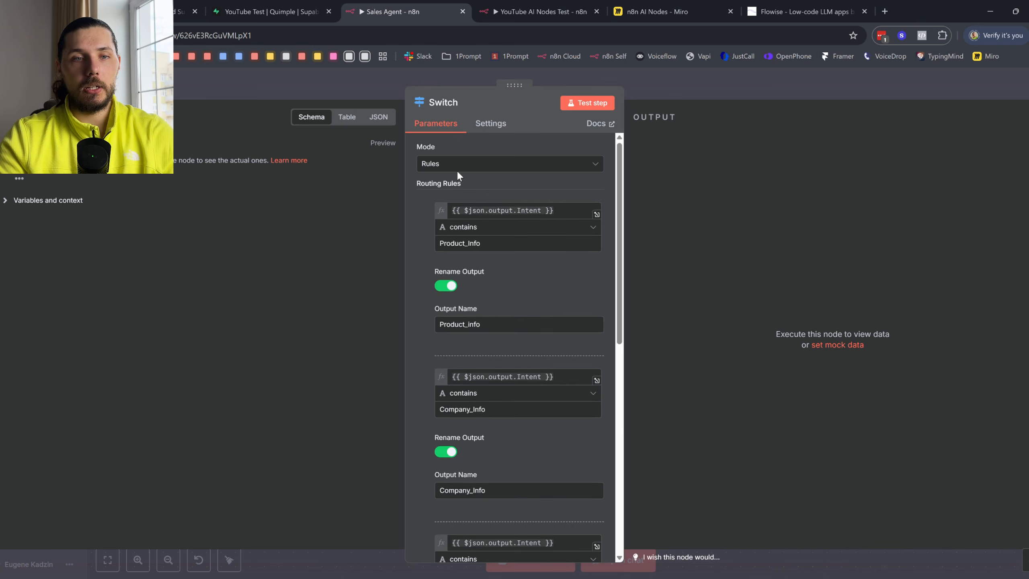
scroll(499, 315, "down", 3)
key("Escape")
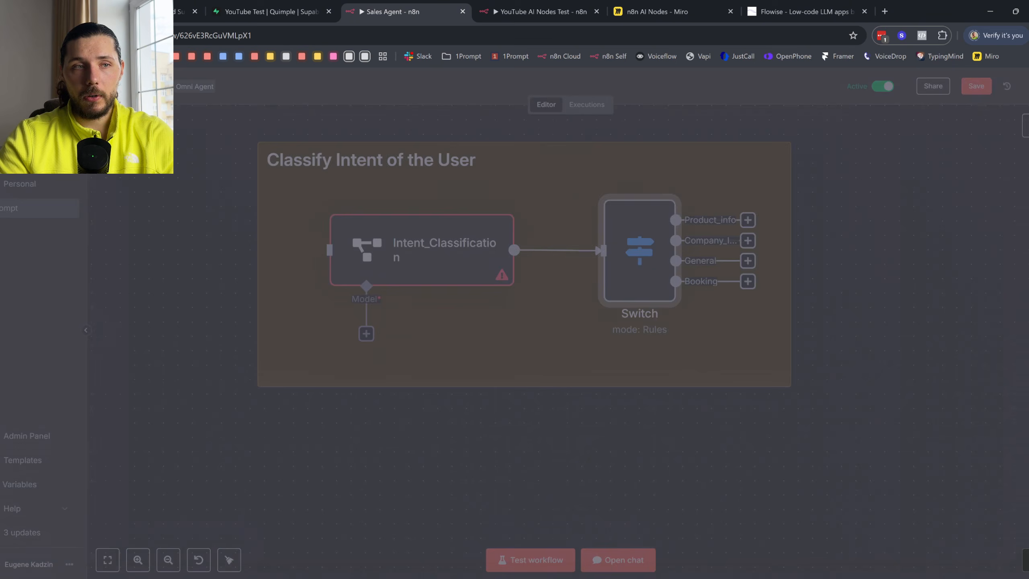
scroll(714, 233, "down", 5)
left_click_drag(714, 234, 626, 233)
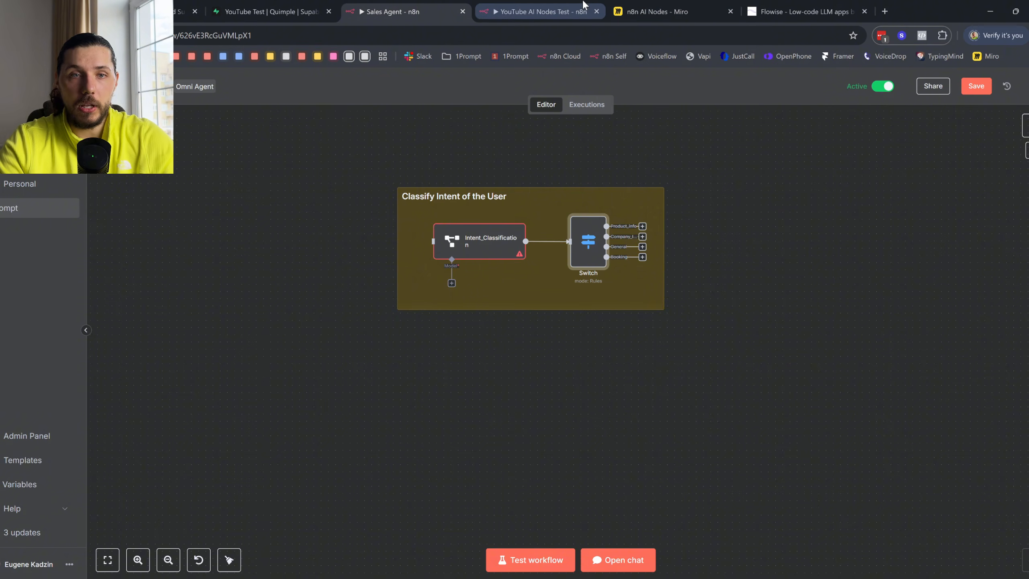
- Switch to the YouTube AI Nodes Test workflow, close the Supabase Vector Store node and open the Text Classifier node
left_click(586, 8)
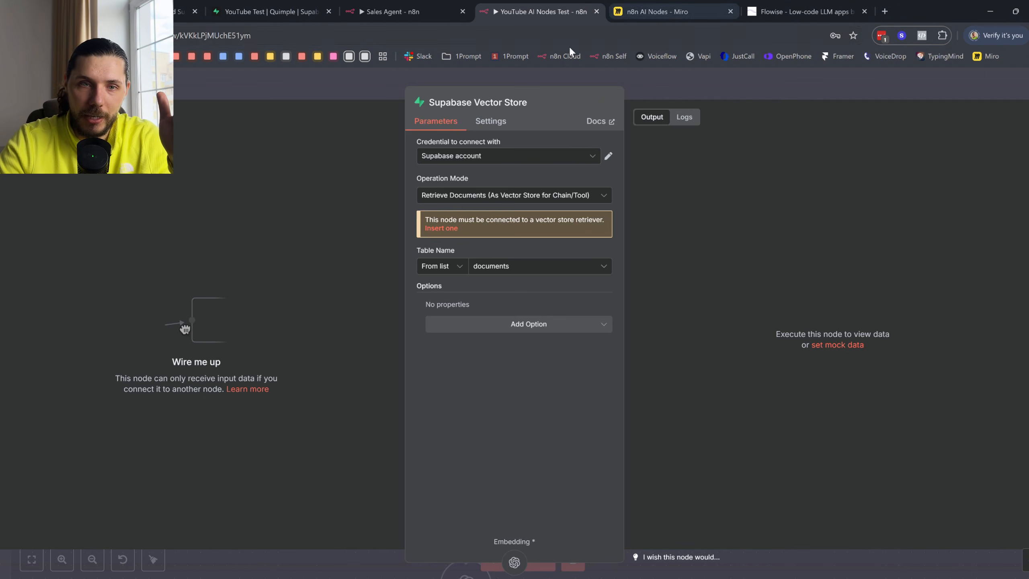
left_click(89, 85)
scroll(466, 173, "up", 2)
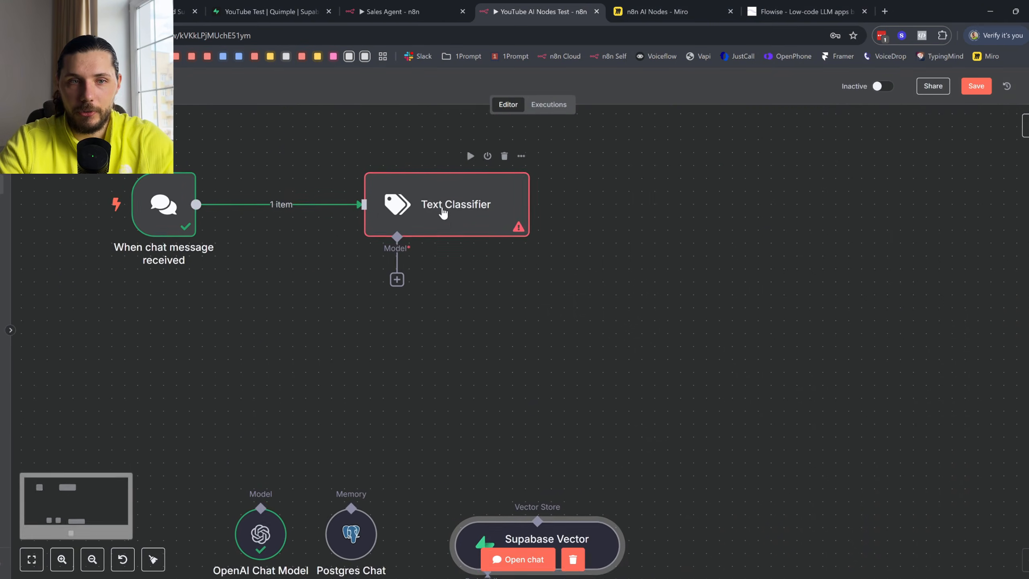
left_click(477, 237)
double_click(477, 237)
- Set Text to Classify to "Here is the user input:" followed by the chatInput expression {{ $json.chatInput }}
left_click(505, 165)
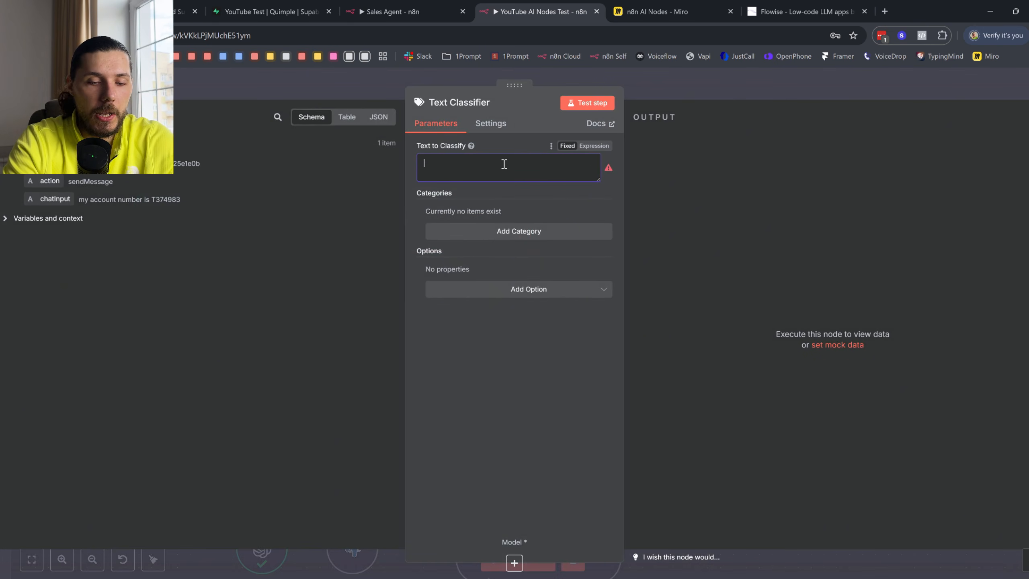
type("Here is the user input")
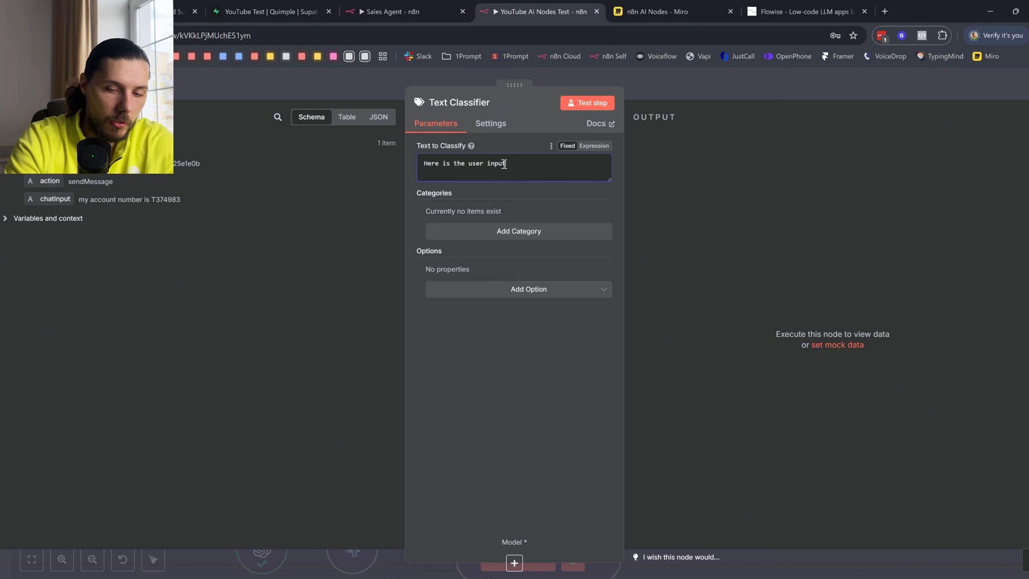
type(":")
left_click_drag(49, 199, 473, 176)
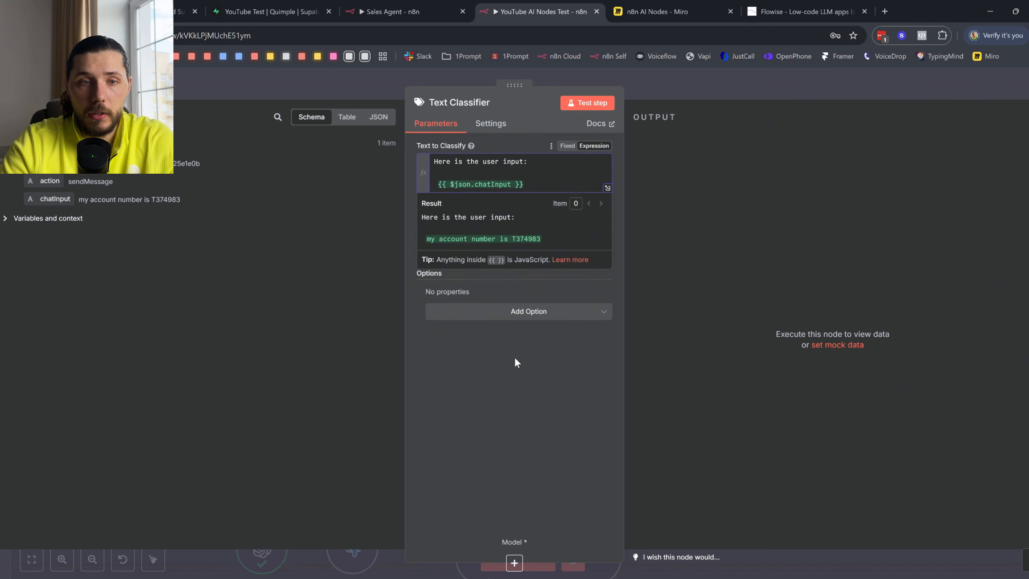
left_click(516, 362)
- Add a category named company_info with the description "Run this when the user wants to have information about our compnay"
left_click(497, 255)
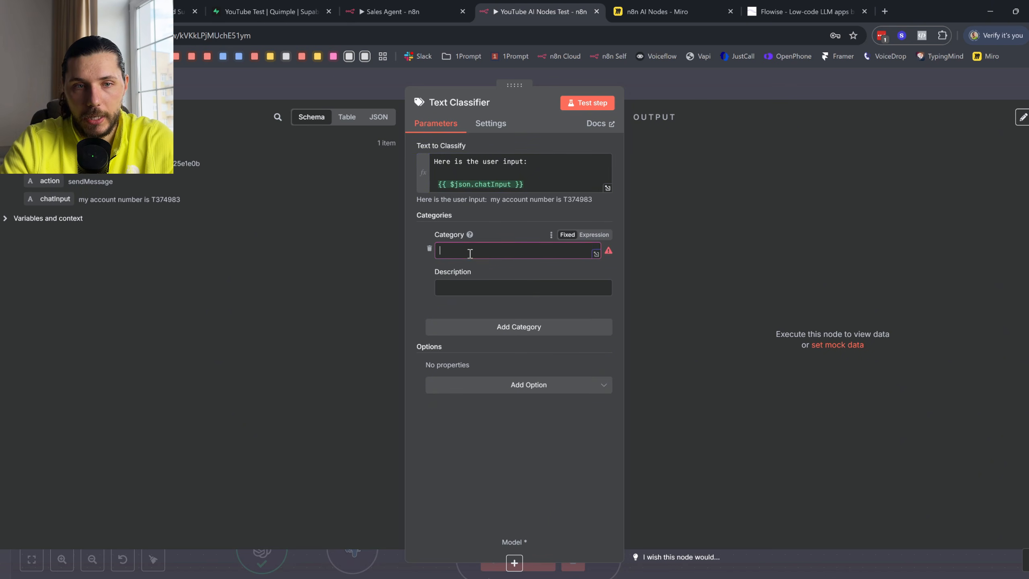
type("gen")
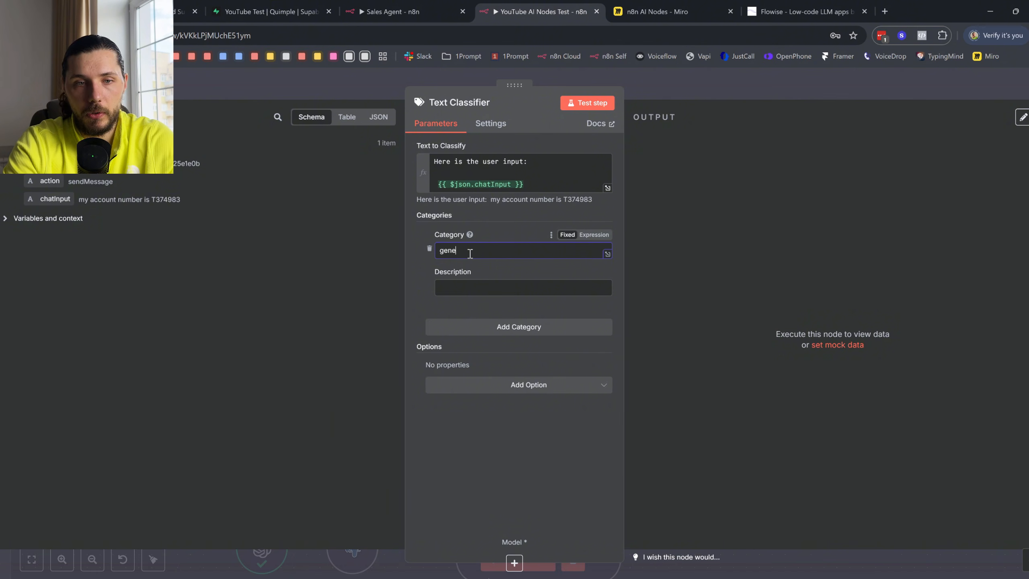
type("e")
key("BackSpace")
key("BackSpace")
type("comp")
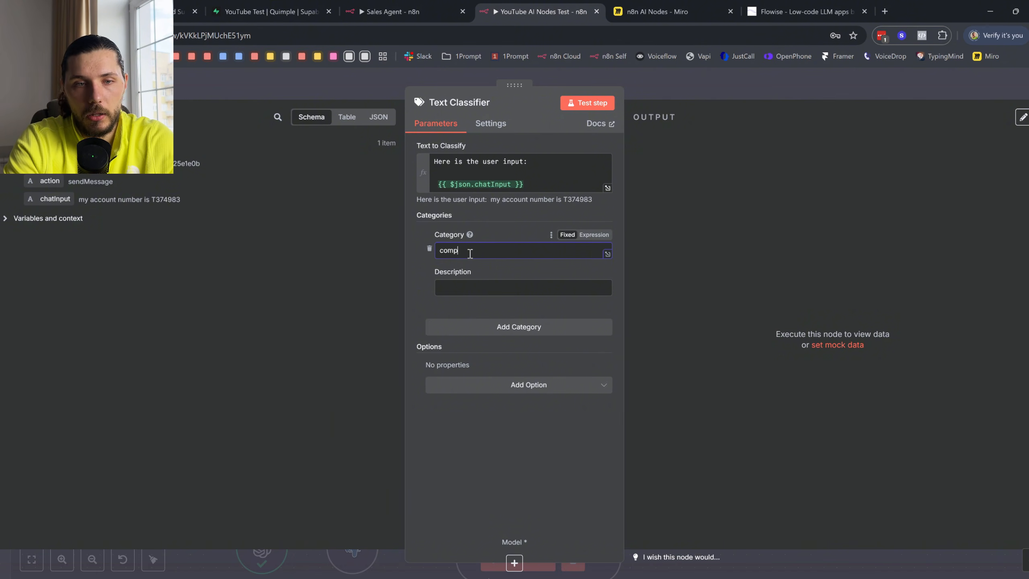
type("any_info")
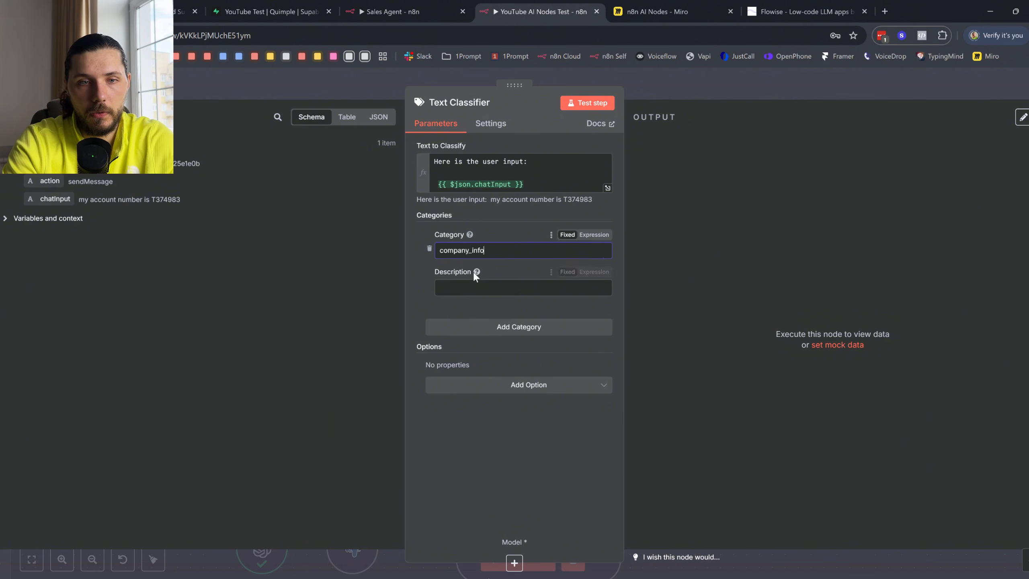
left_click(475, 286)
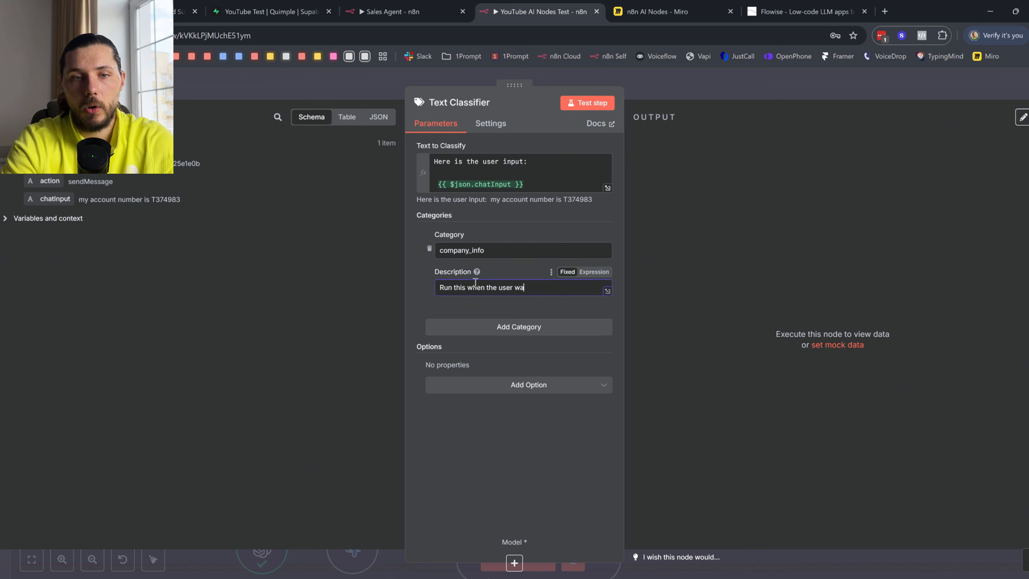
type("Run this when the user wants to have information")
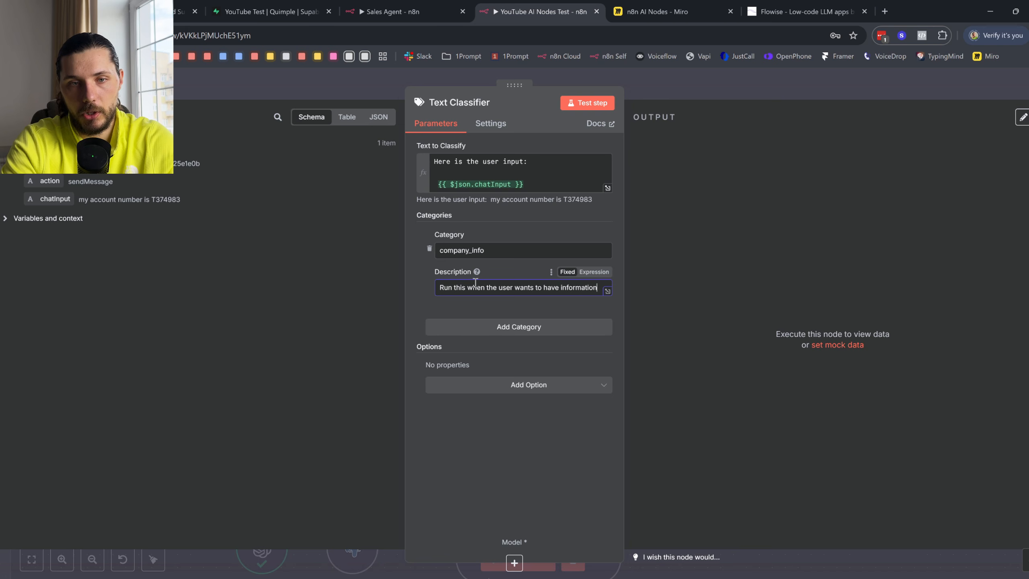
type(" about our compa")
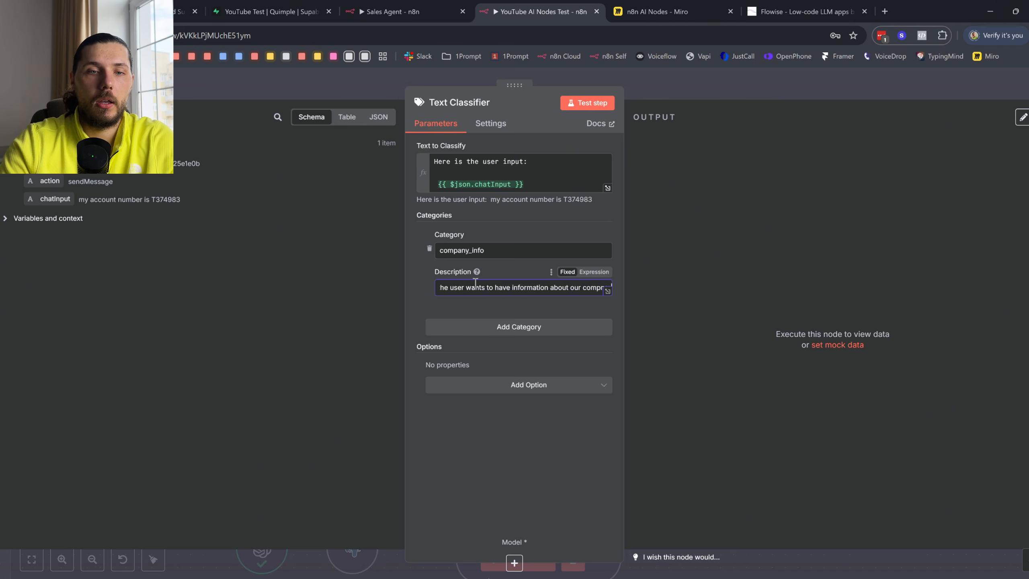
- Add a product_info category, reusing a copy of the company_info description with its last word replaced by "products"
double_click(517, 291)
left_click(516, 289)
triple_click(516, 286)
key("ctrl+c")
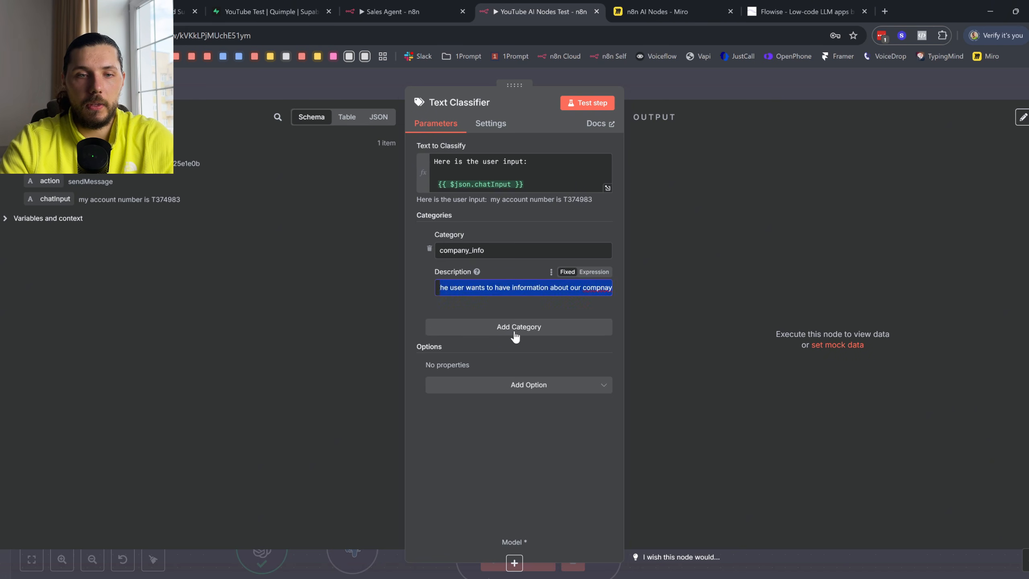
left_click(515, 330)
type("produ")
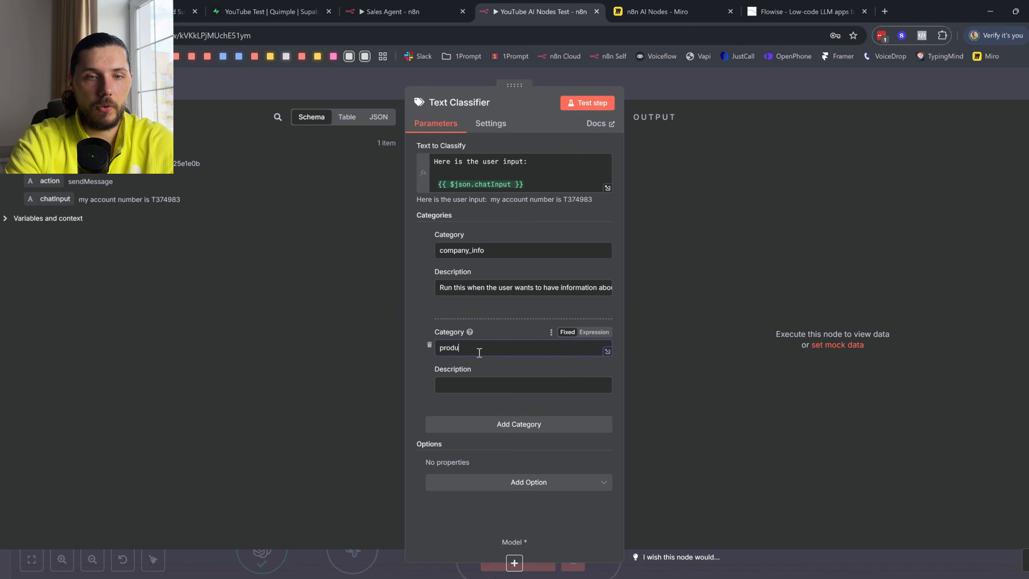
type("ct_info")
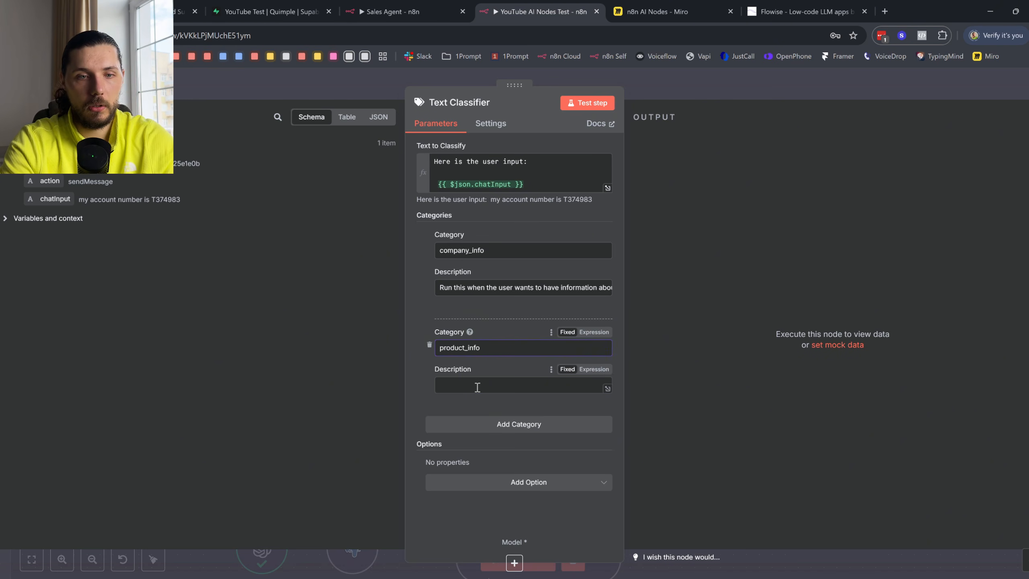
left_click(478, 385)
key("ctrl+v")
double_click(601, 388)
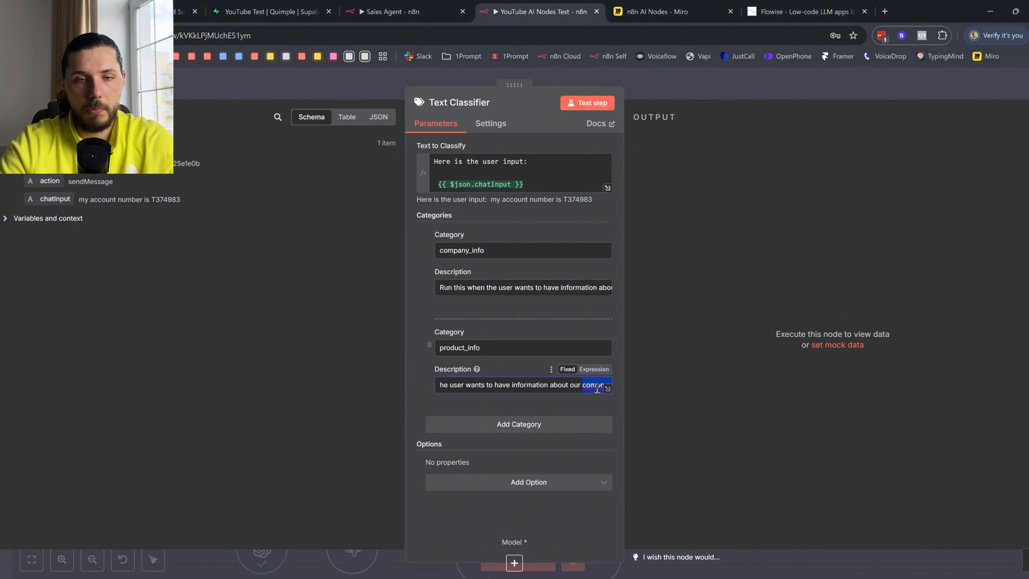
type("products")
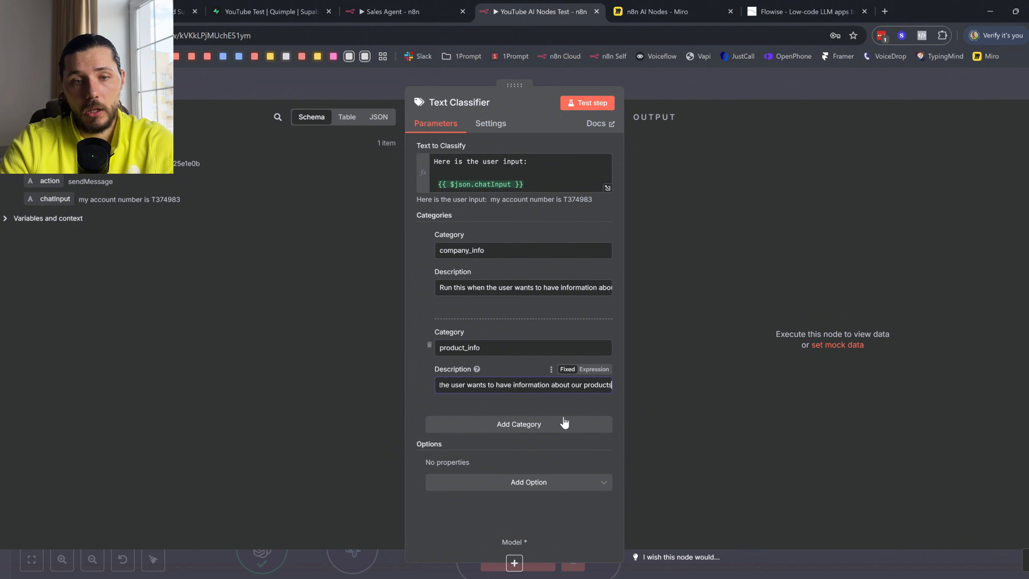
- Add a third category named general with the description "Run this when the user wants to simply talk"
left_click(551, 424)
left_click(472, 442)
type("general")
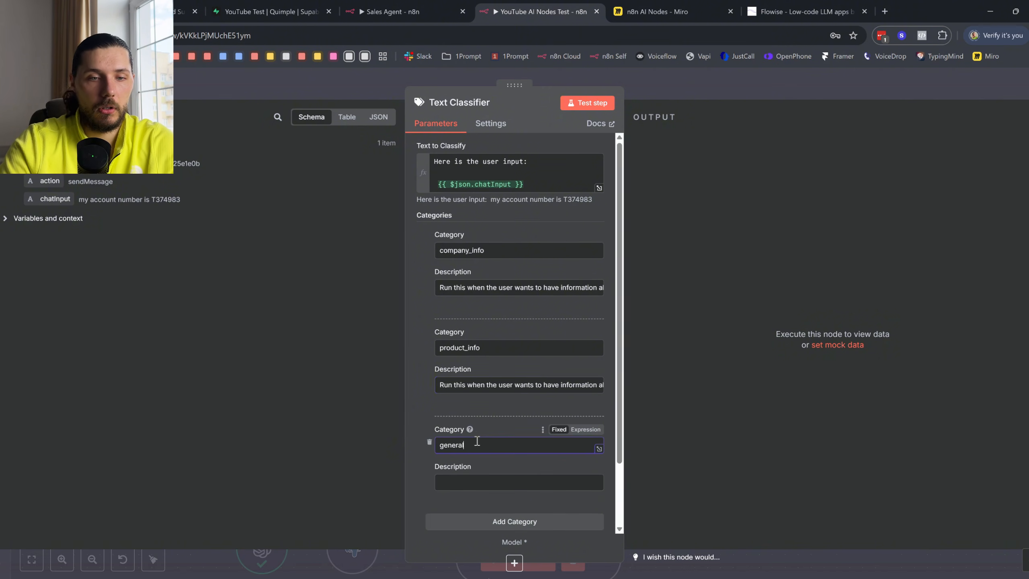
left_click(523, 481)
key("ctrl+v")
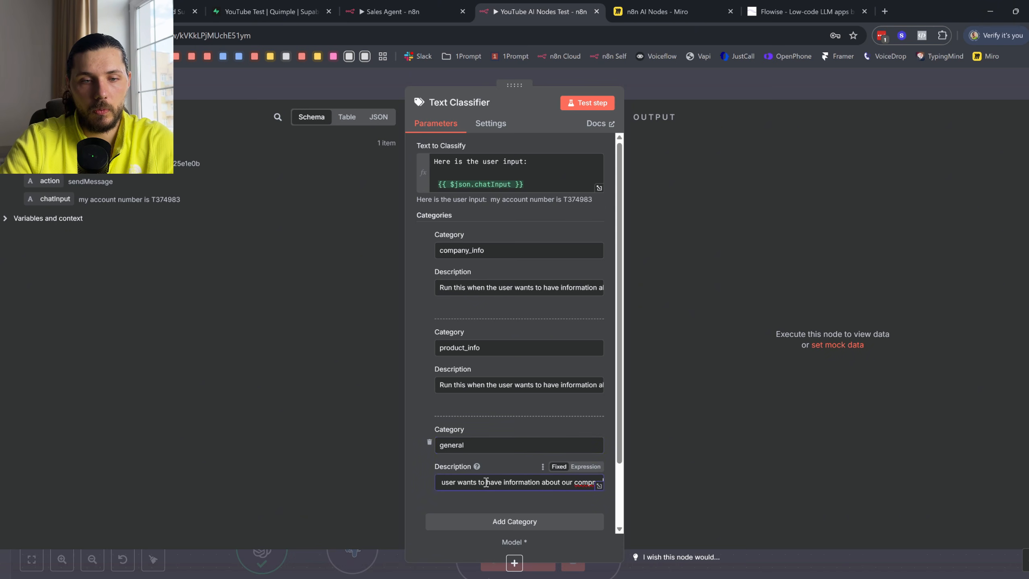
left_click_drag(486, 482, 675, 489)
key("BackSpace")
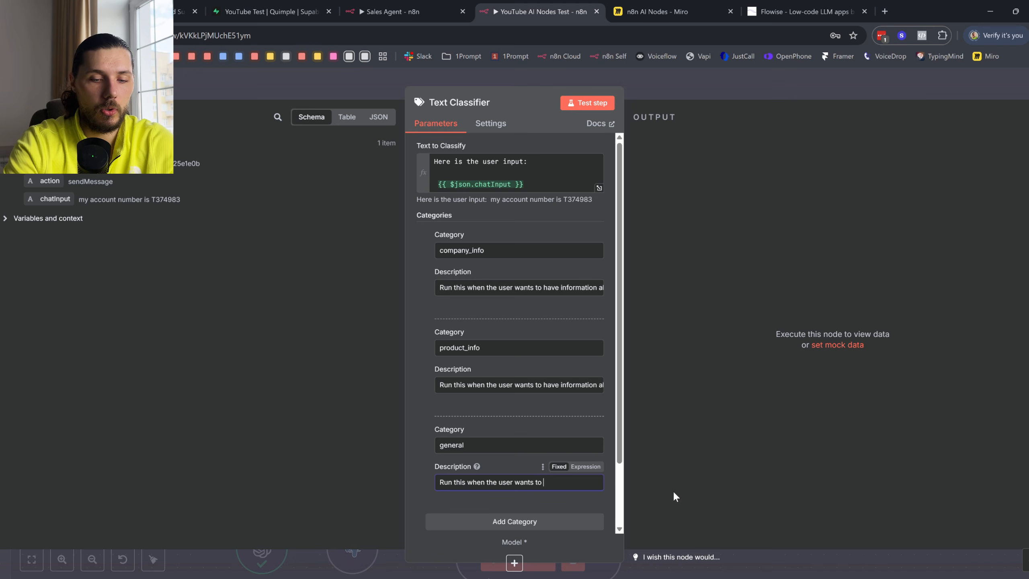
type("simply talk")
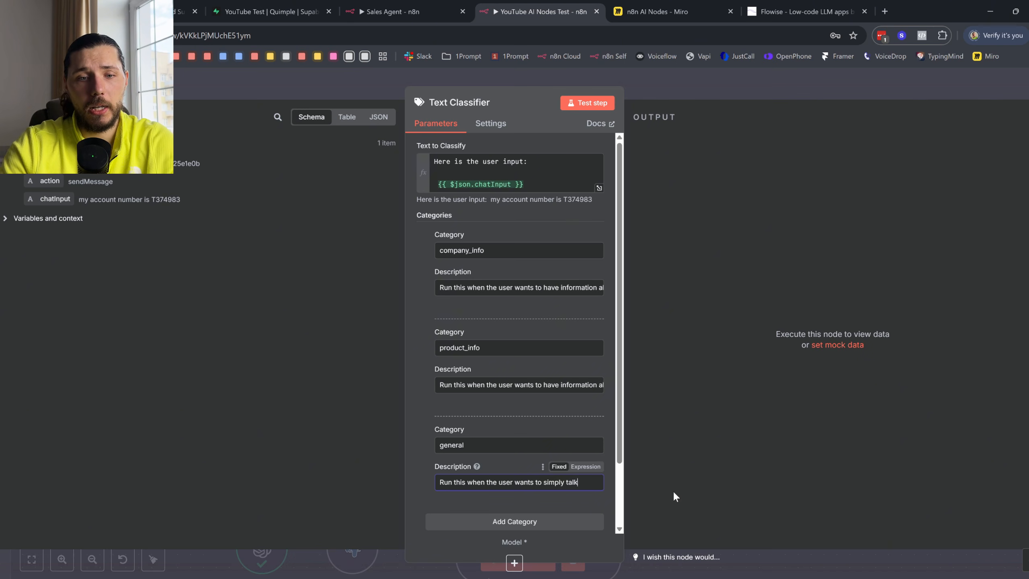
- Add the System Prompt Template option to the Text Classifier, highlight its default prompt text and close the node
scroll(523, 495, "down", 2)
left_click(519, 504)
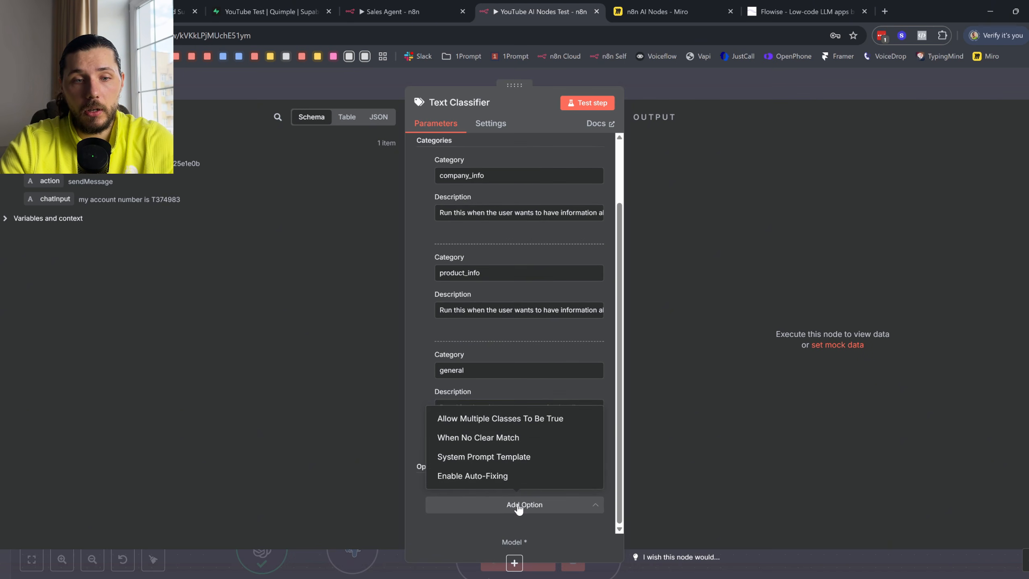
left_click(515, 457)
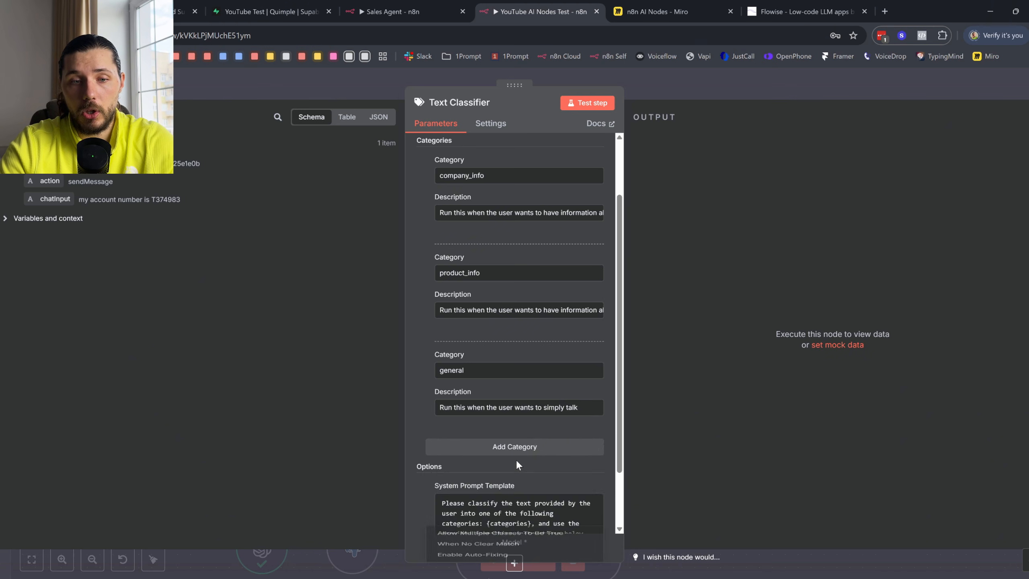
scroll(517, 462, "down", 2)
left_click_drag(460, 440, 511, 509)
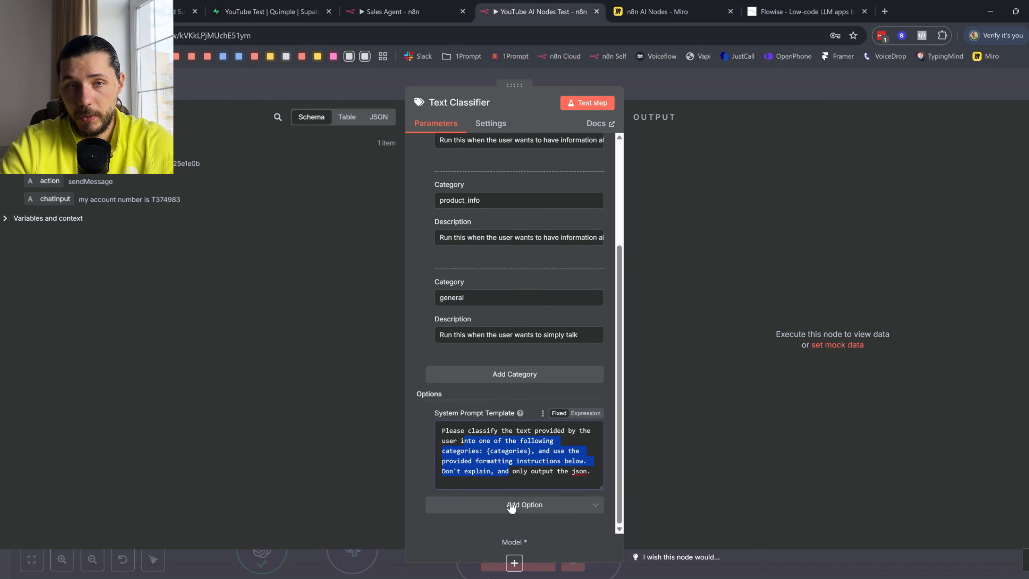
scroll(504, 436, "up", 3)
scroll(517, 315, "down", 3)
triple_click(511, 442)
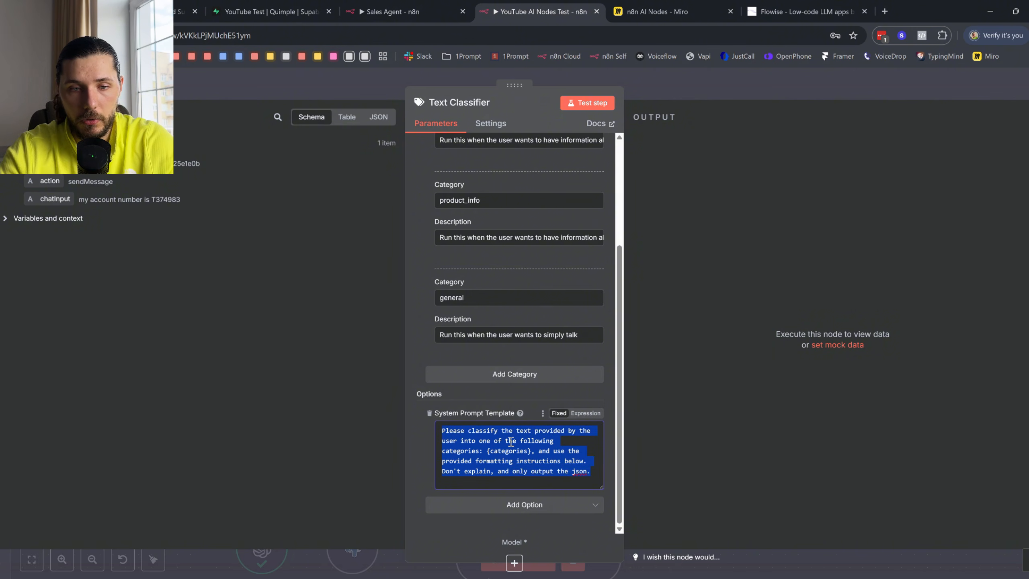
left_click(455, 474)
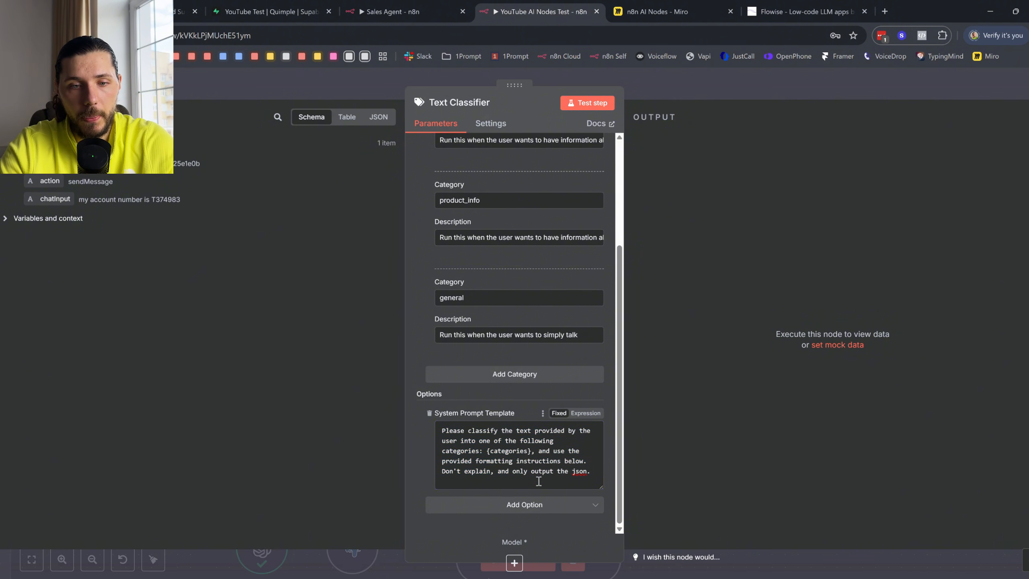
key("Escape")
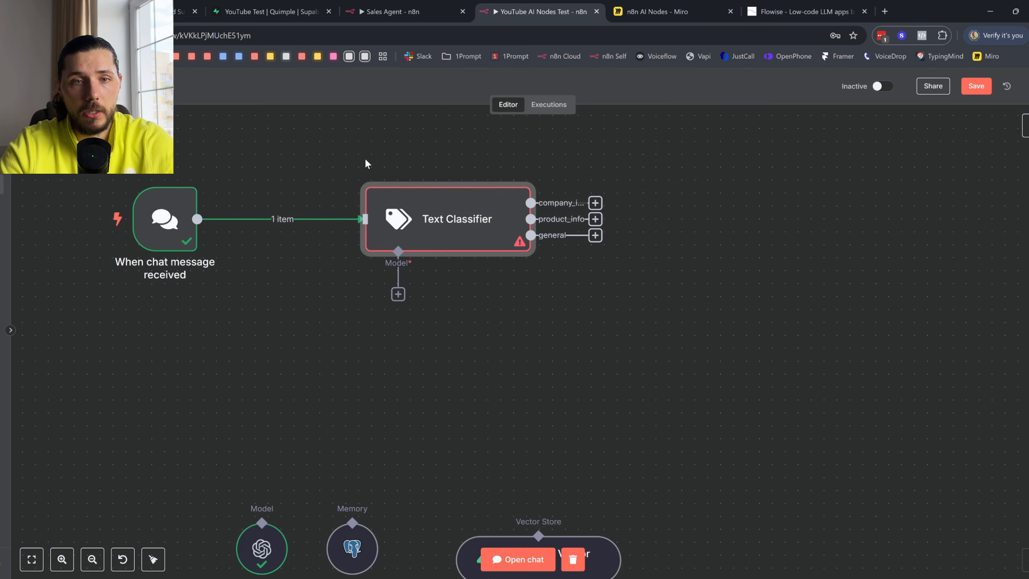
- Connect the Text Classifier's Model input to the OpenAI Chat Model node
scroll(355, 196, "down", 3)
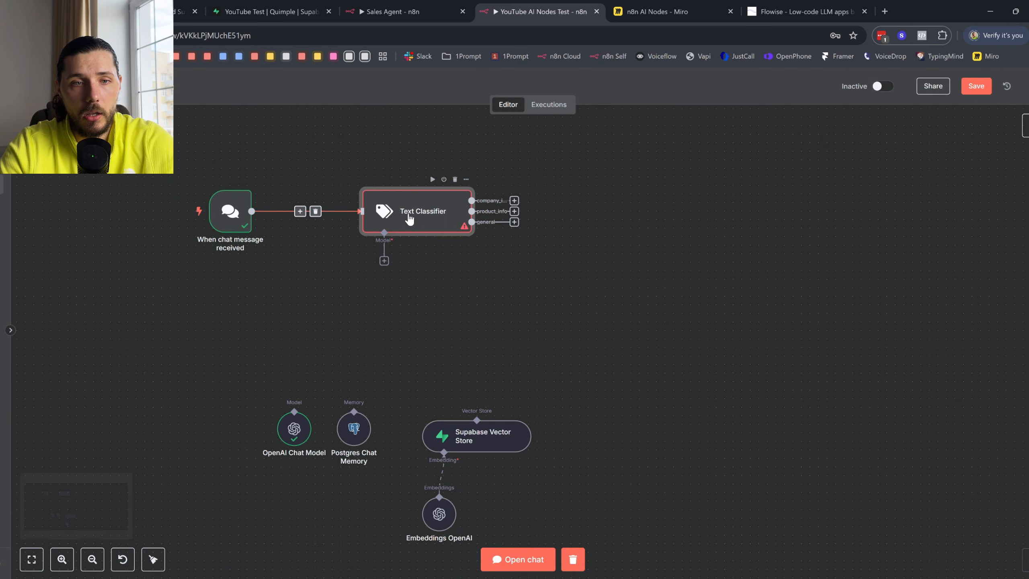
left_click_drag(384, 232, 294, 423)
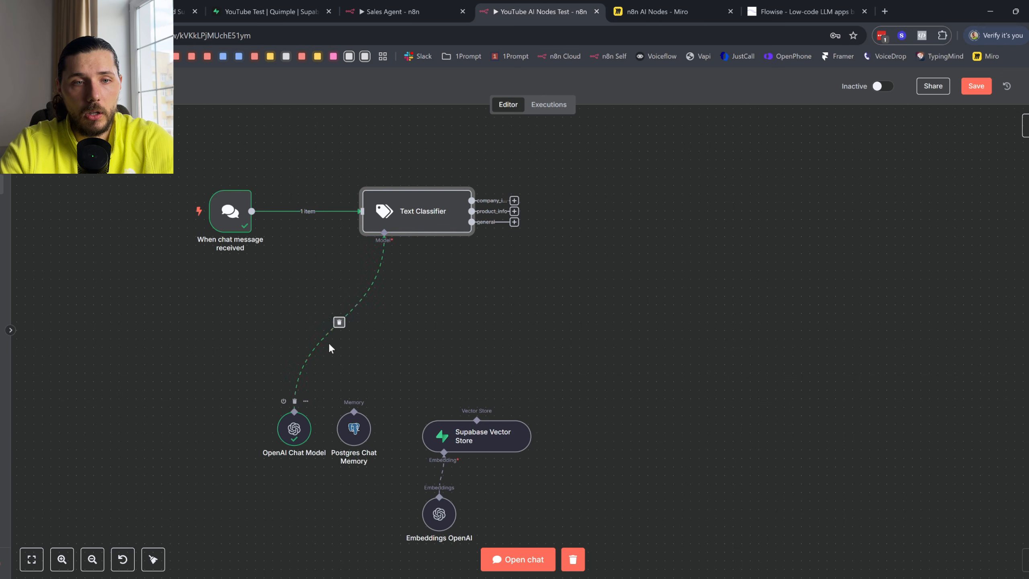
scroll(405, 211, "up", 3)
- Open the workflow's test chat and reset it to a new session
left_click(502, 568)
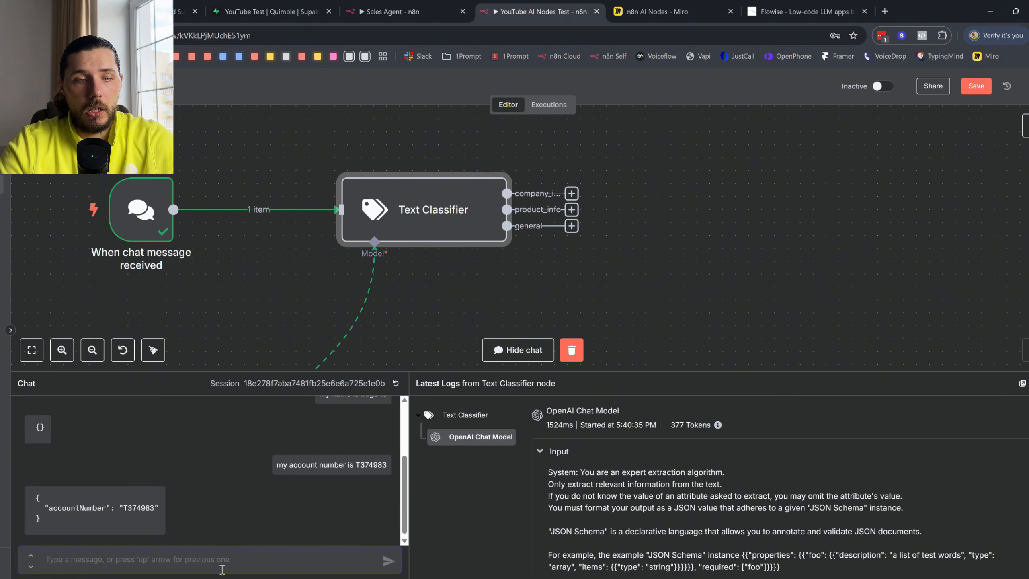
left_click(395, 383)
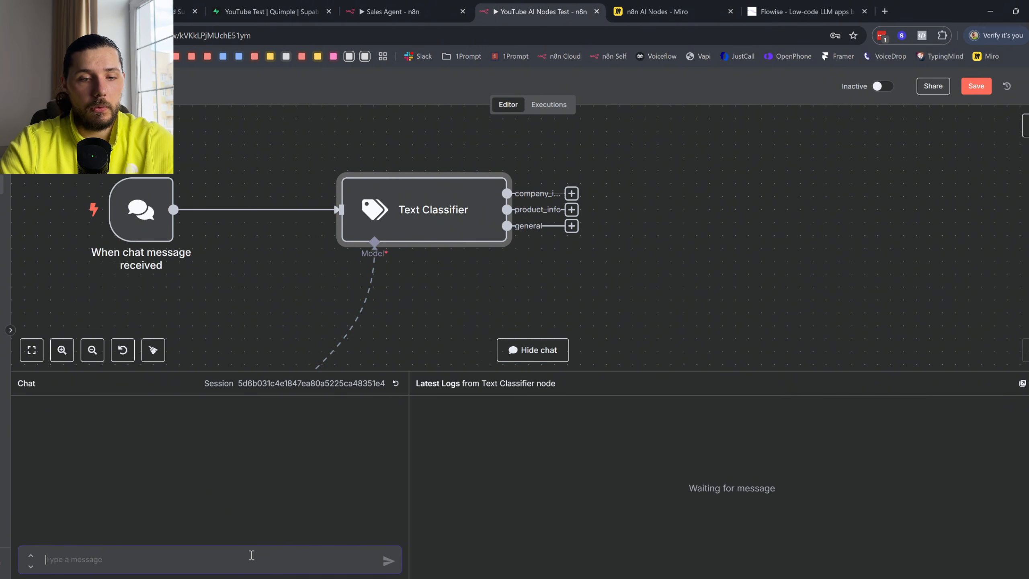
- Test the classifier in the chat by sending "hi" and, once it has run, "what products you sell"
type("hi")
key("Return")
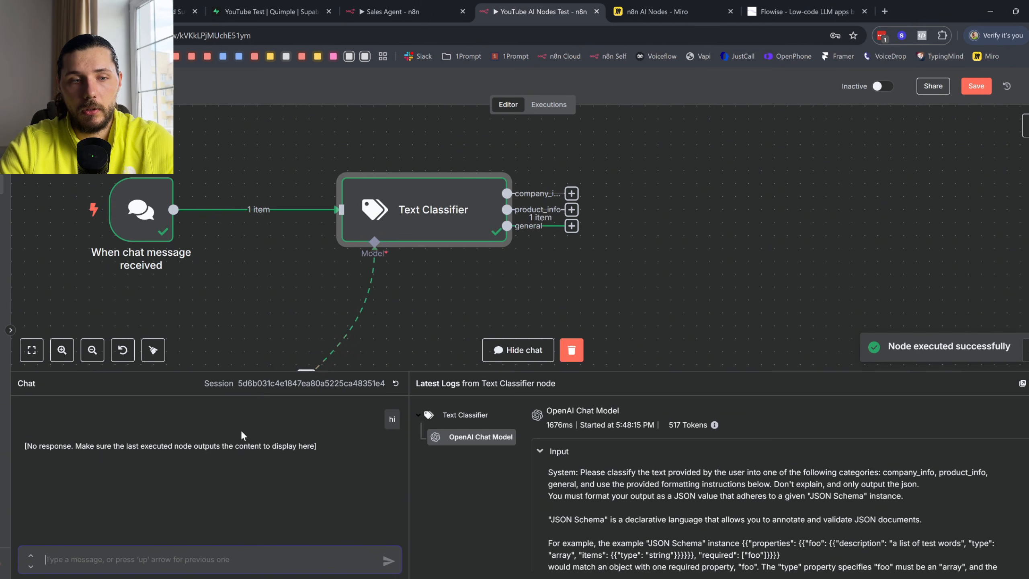
type("w")
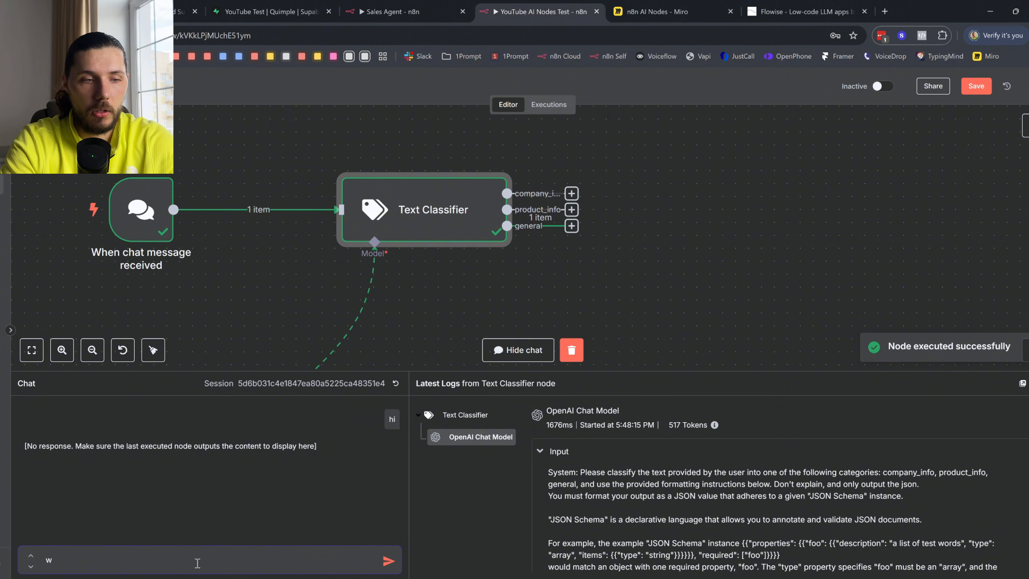
type("hat products you sell")
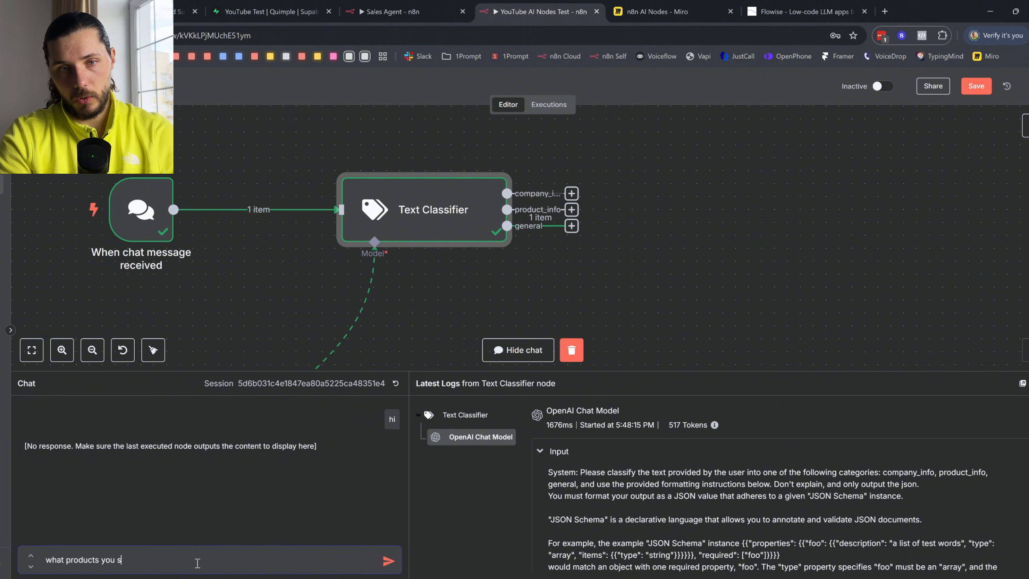
key("Return")
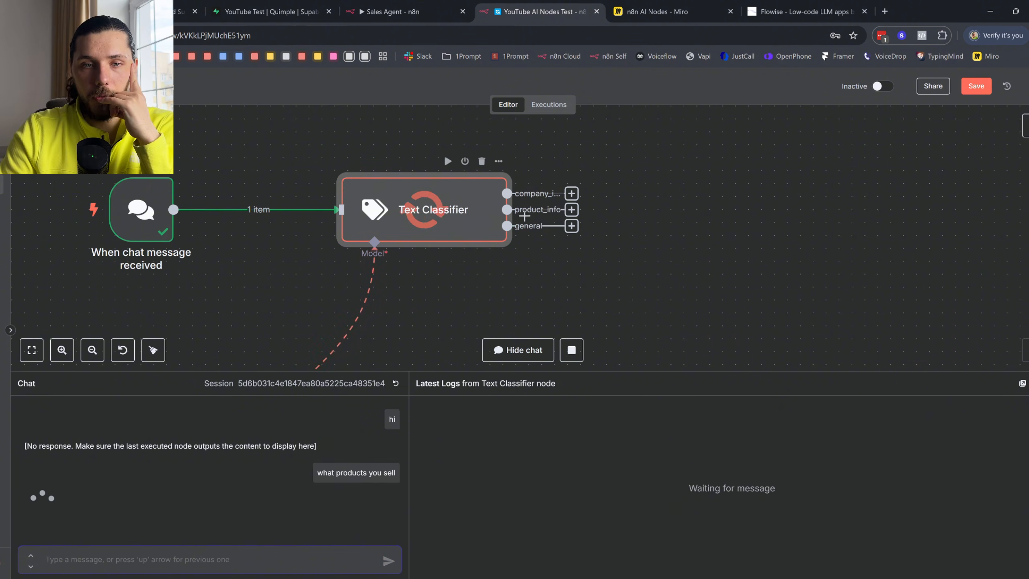
- Add an AI Agent node to the Text Classifier's company_info output and close its settings
left_click(571, 209)
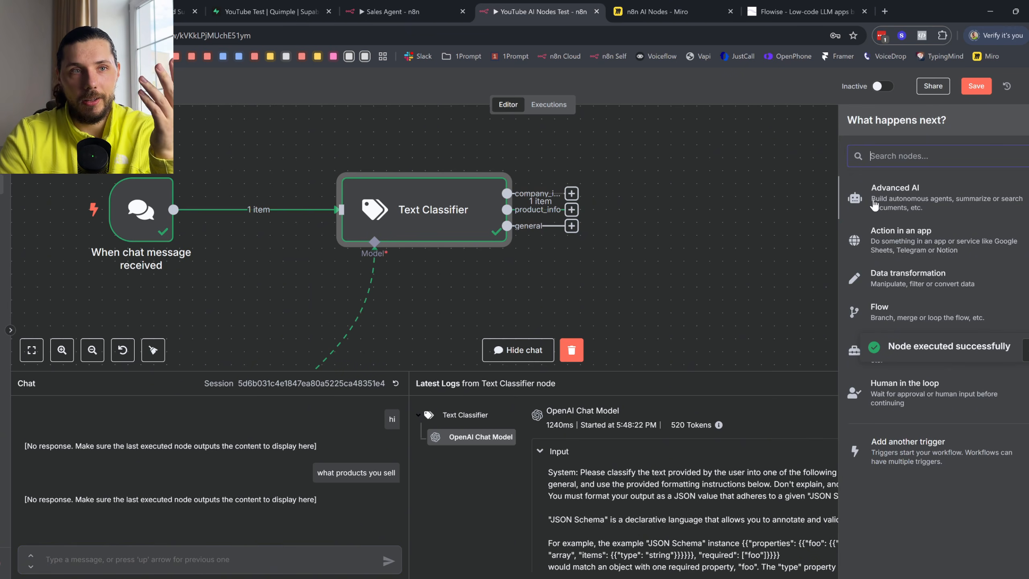
left_click(656, 287)
scroll(527, 204, "down", 5)
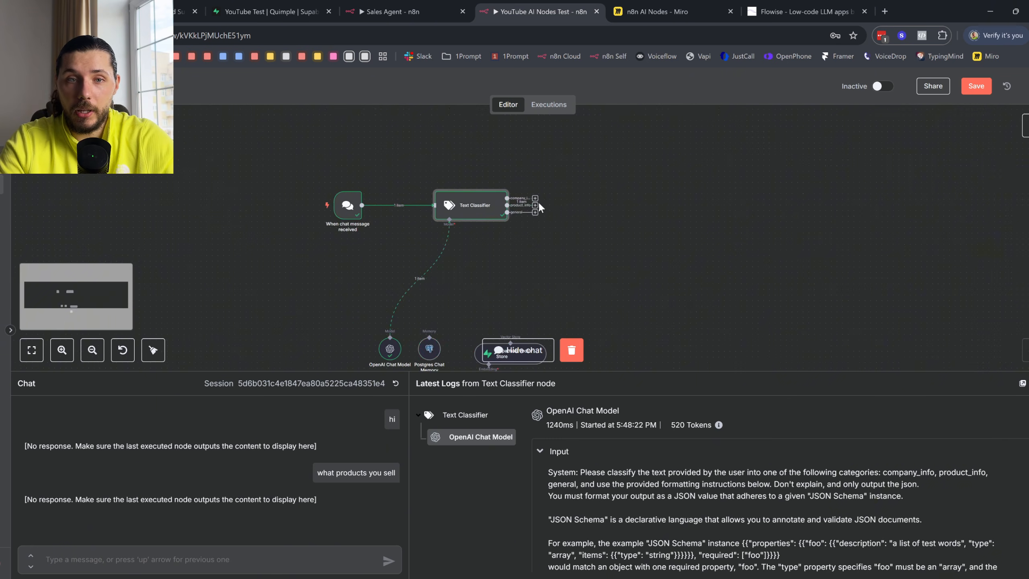
scroll(526, 204, "up", 5)
left_click_drag(495, 194, 759, 180)
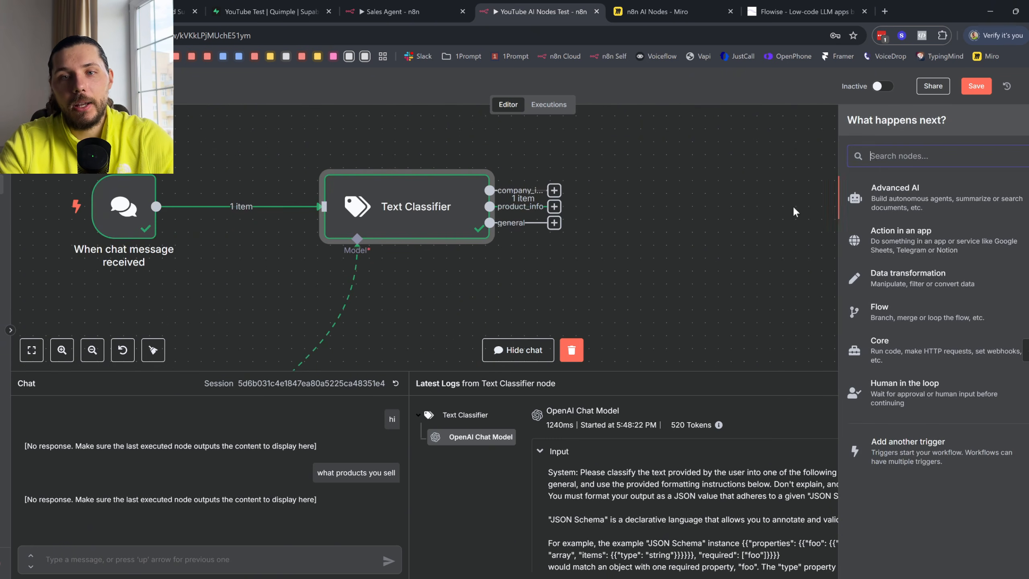
left_click(931, 209)
left_click(887, 256)
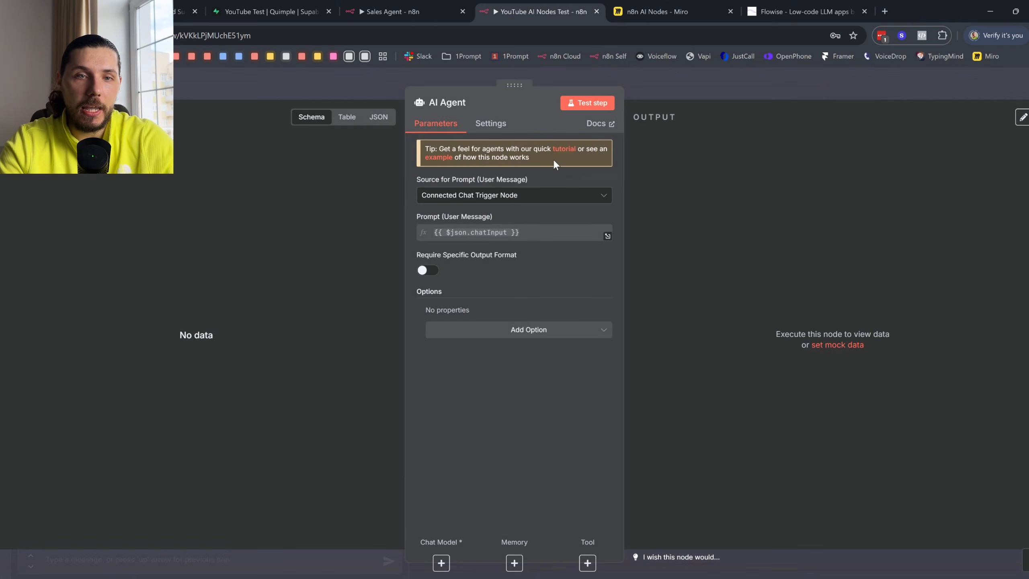
key("Escape")
- Insert an Edit Fields (Set) node between the company_info output and the AI Agent, keeping its default settings
left_click_drag(491, 207, 616, 187)
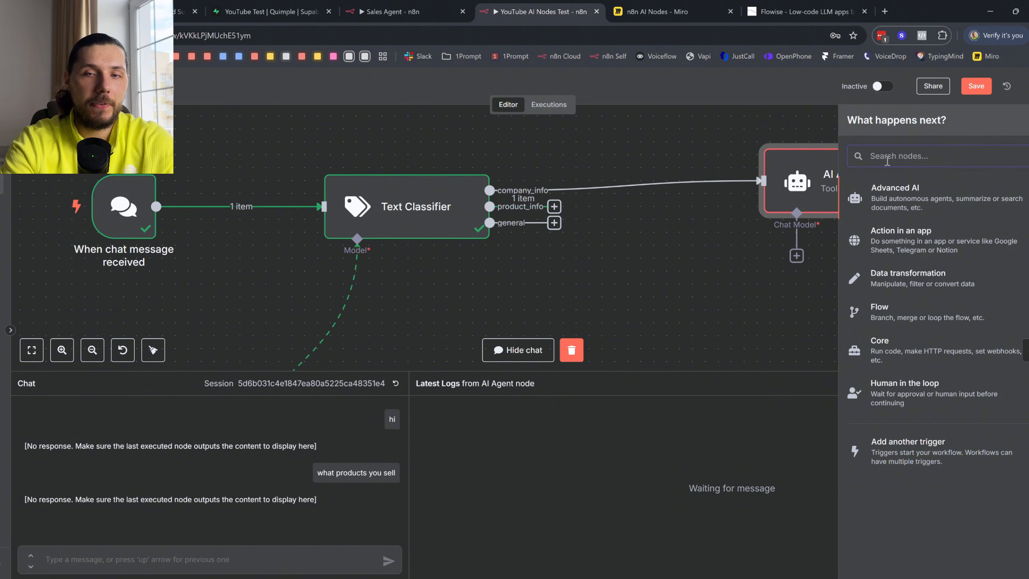
type("set")
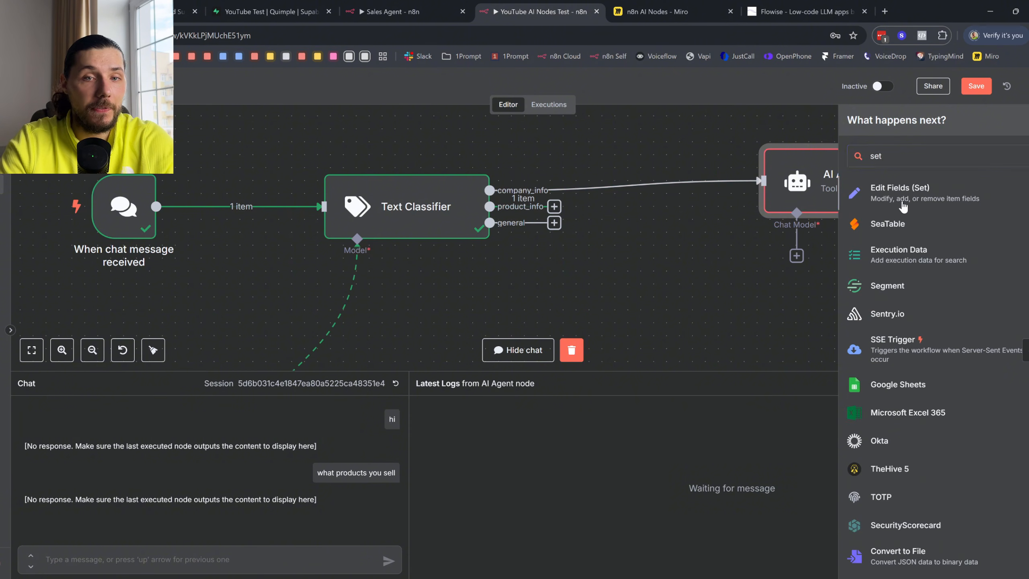
left_click(899, 202)
key("Escape")
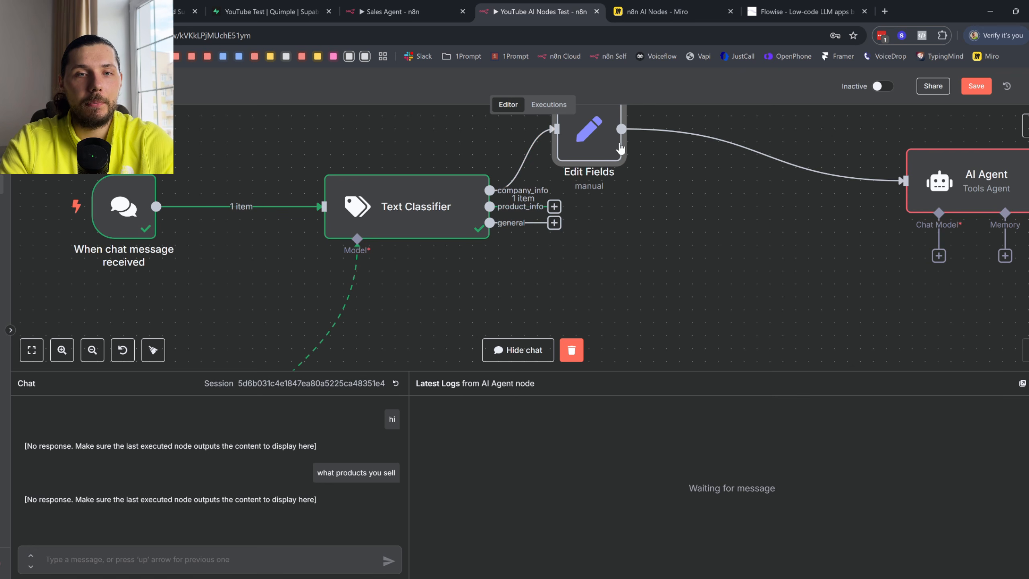
- Set the Supabase Vector Store's operation mode to Retrieve Documents (As Tool for AI Agent) and connect it to the AI Agent's Tool input
scroll(947, 205, "down", 3)
scroll(869, 231, "right", 3)
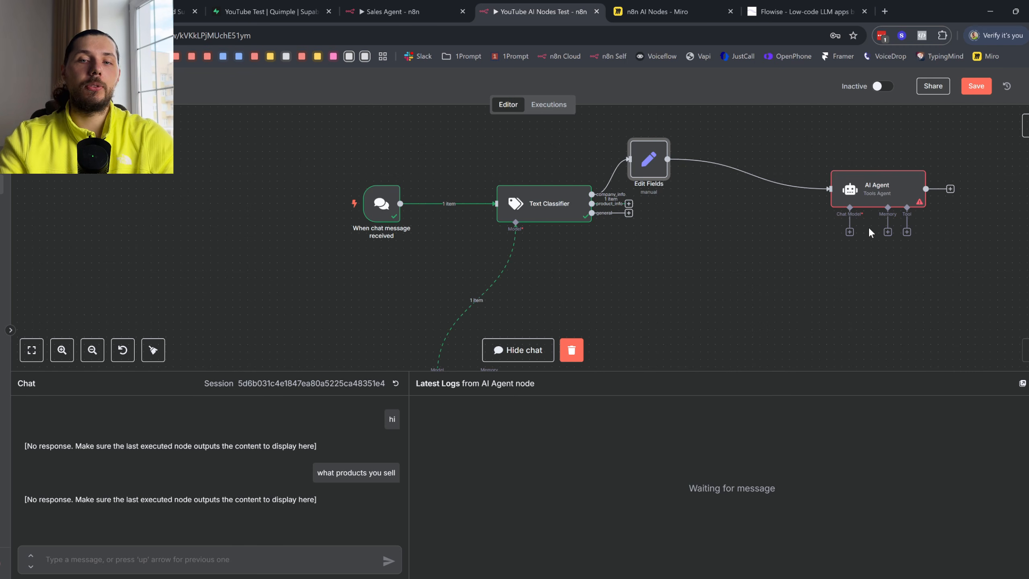
scroll(868, 227, "down", 3)
scroll(868, 227, "right", 3)
scroll(770, 239, "down", 2)
scroll(717, 219, "up", 3)
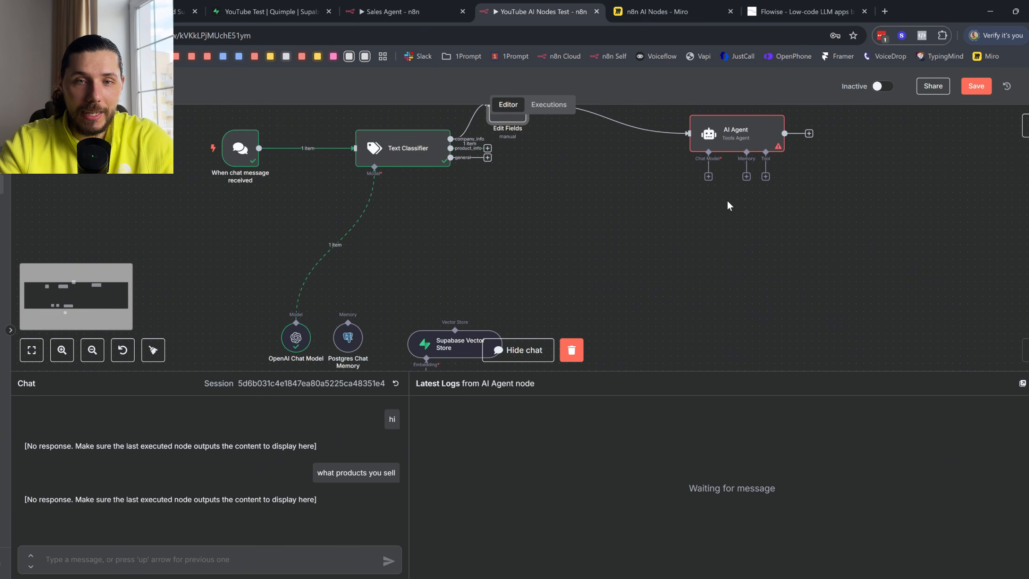
left_click(1028, 383)
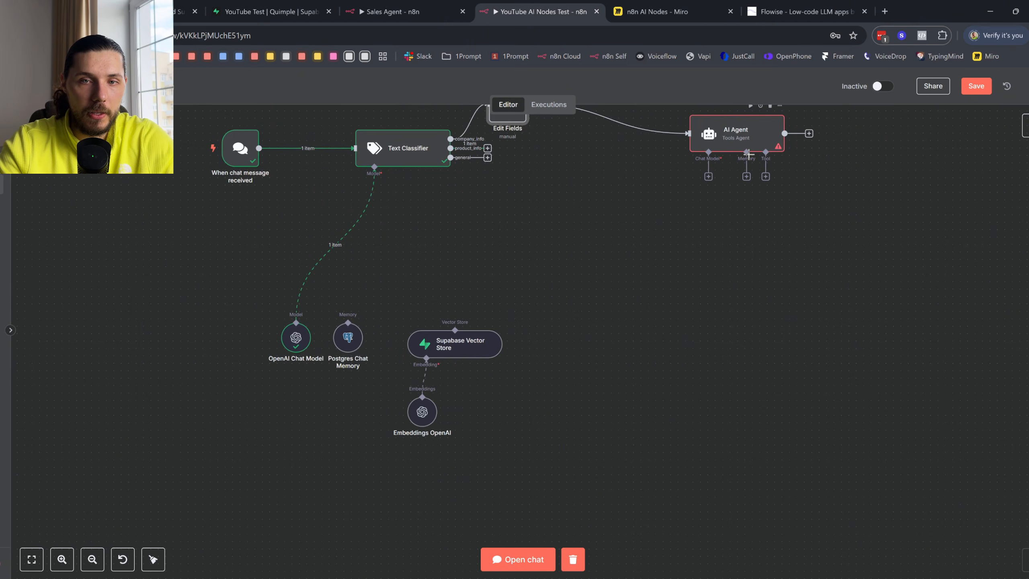
double_click(462, 348)
left_click(513, 199)
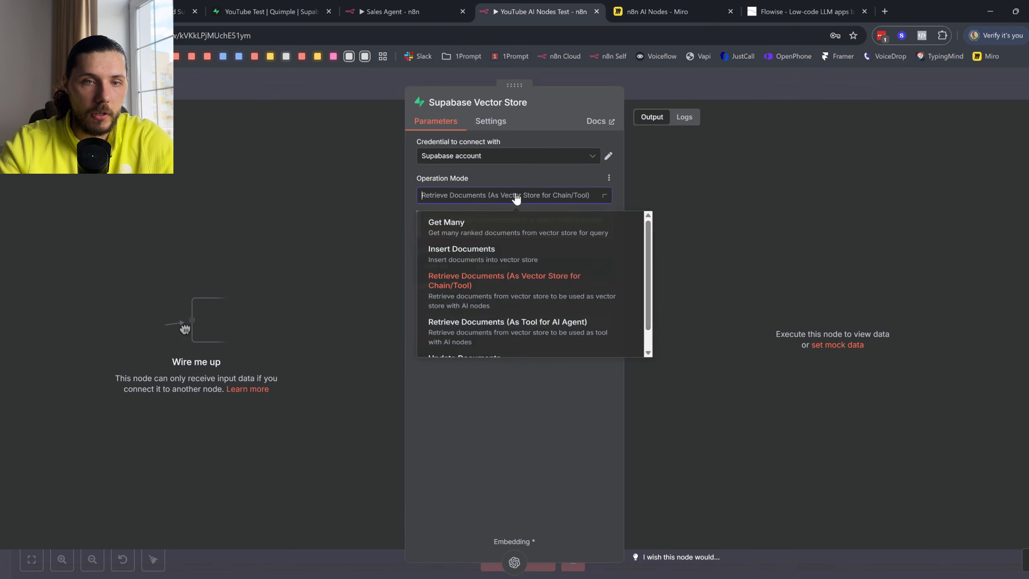
left_click(524, 340)
key("Escape")
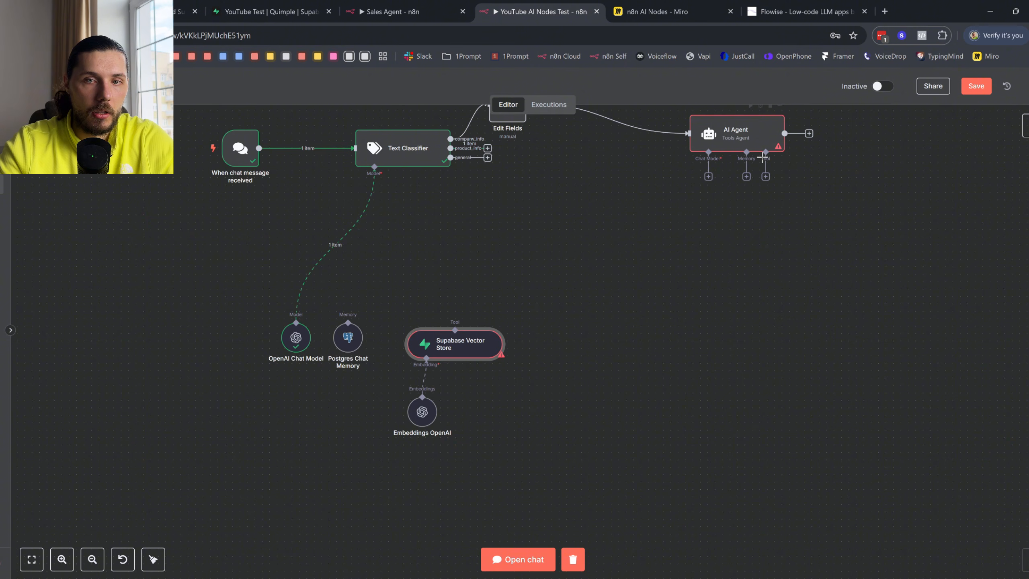
left_click_drag(456, 330, 765, 152)
- Add the Metadata Filter option with one blank filter field to the Supabase Vector Store and close the node
double_click(464, 343)
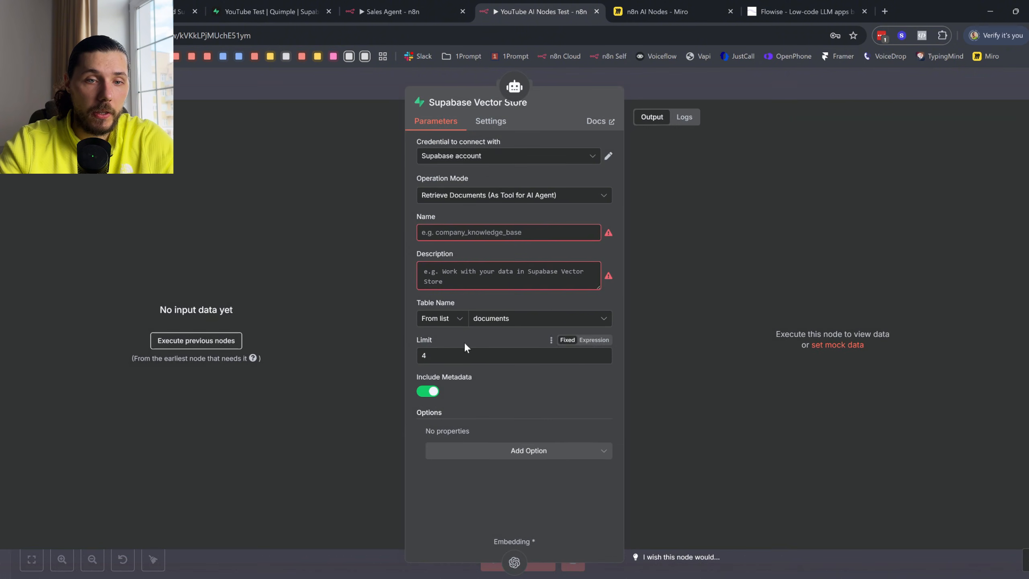
left_click(527, 320)
left_click(475, 298)
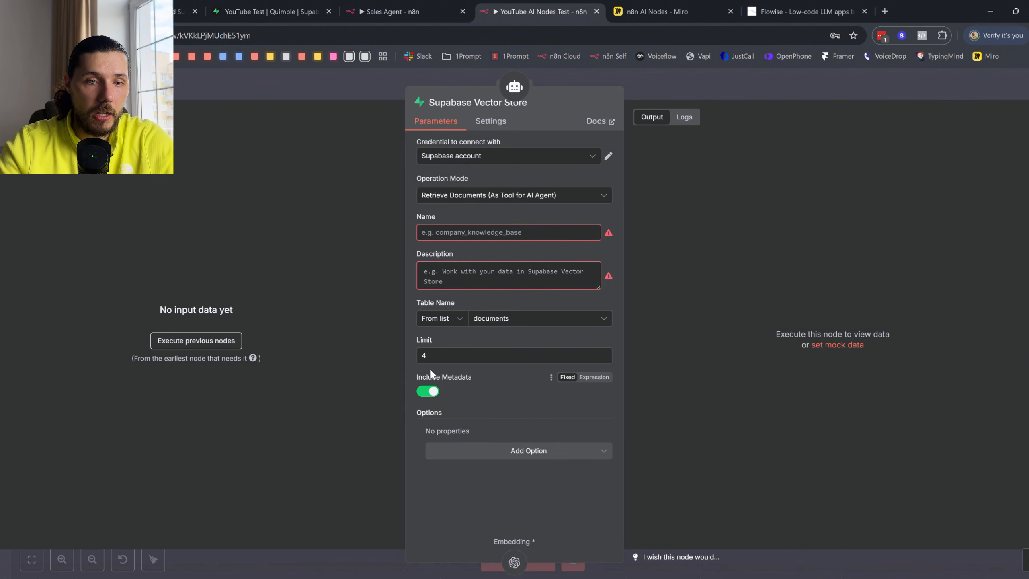
left_click(519, 450)
left_click(554, 492)
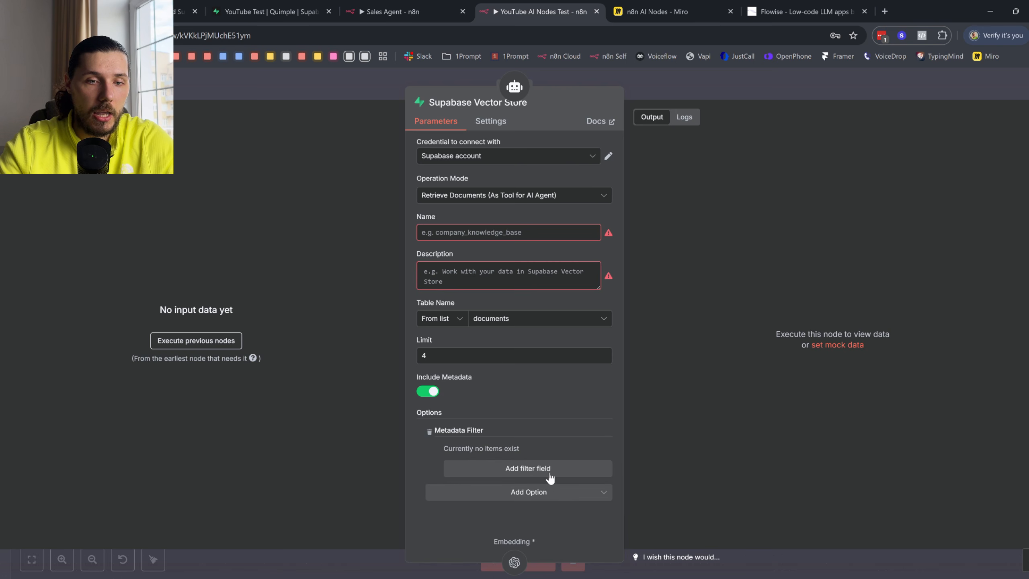
left_click(549, 469)
scroll(569, 442, "down", 2)
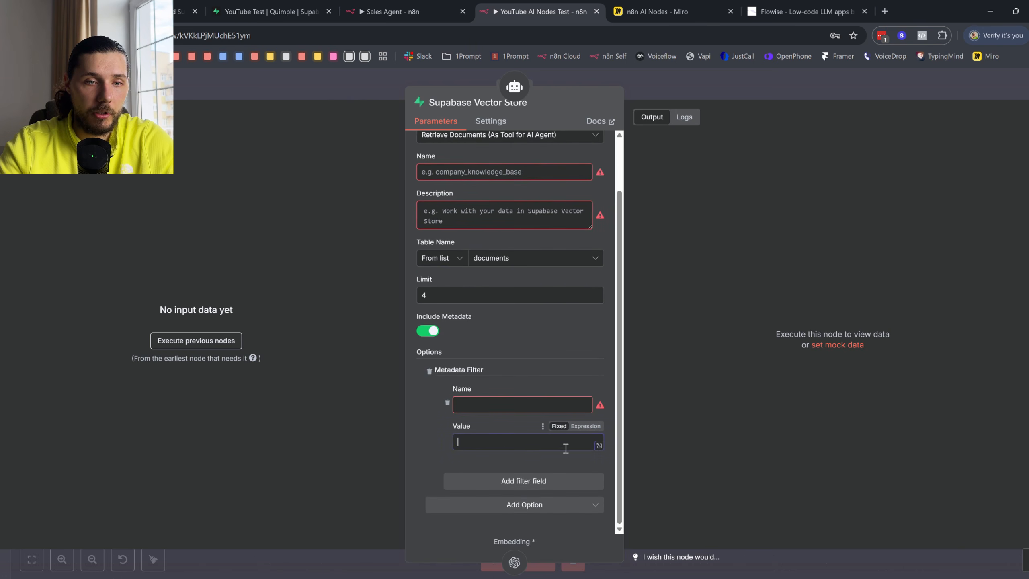
left_click(586, 440)
key("Escape")
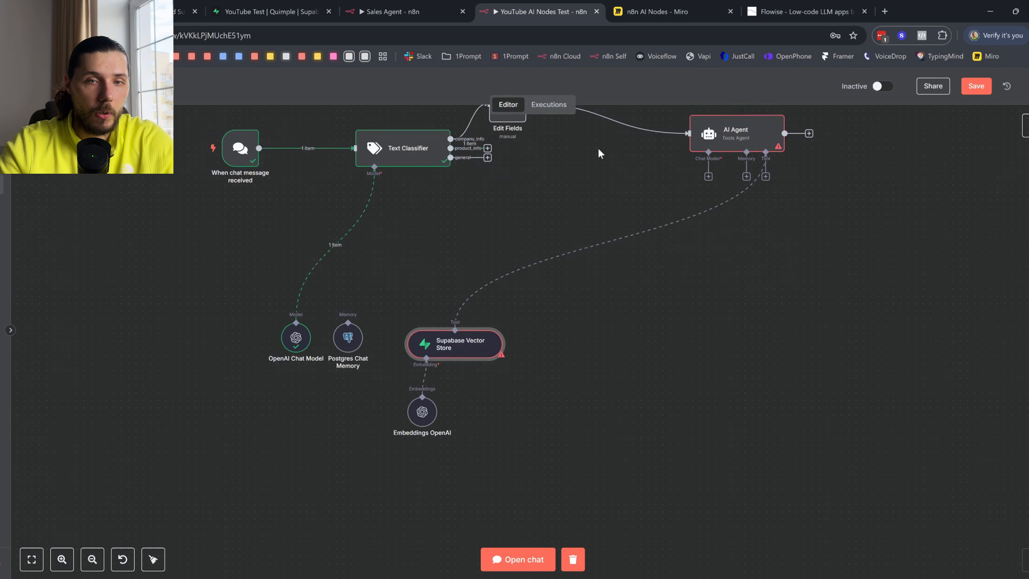
- Delete the Edit Fields node, and remove the AI Agent together with its Supabase Vector Store connection
scroll(471, 181, "up", 2)
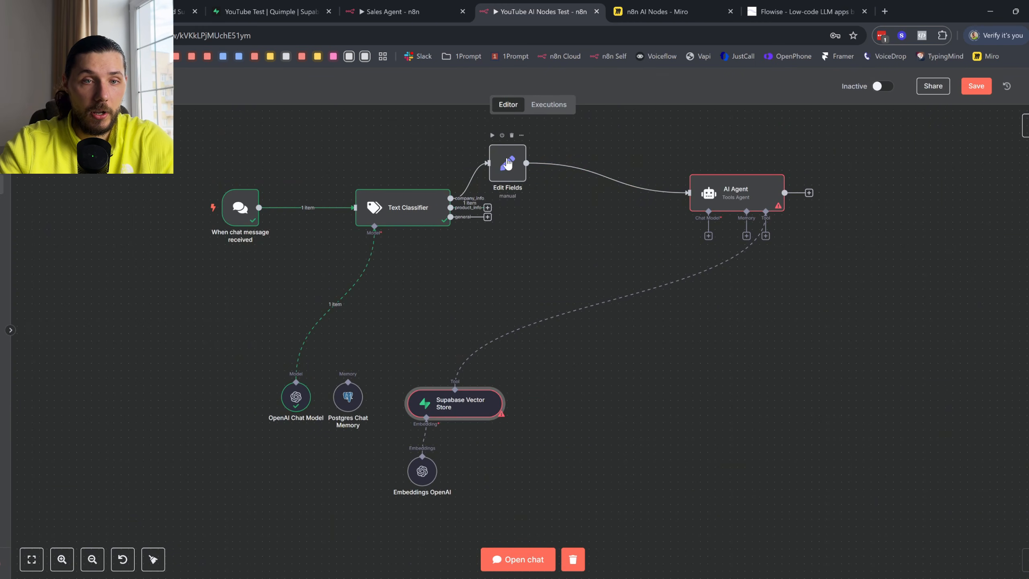
left_click(526, 133)
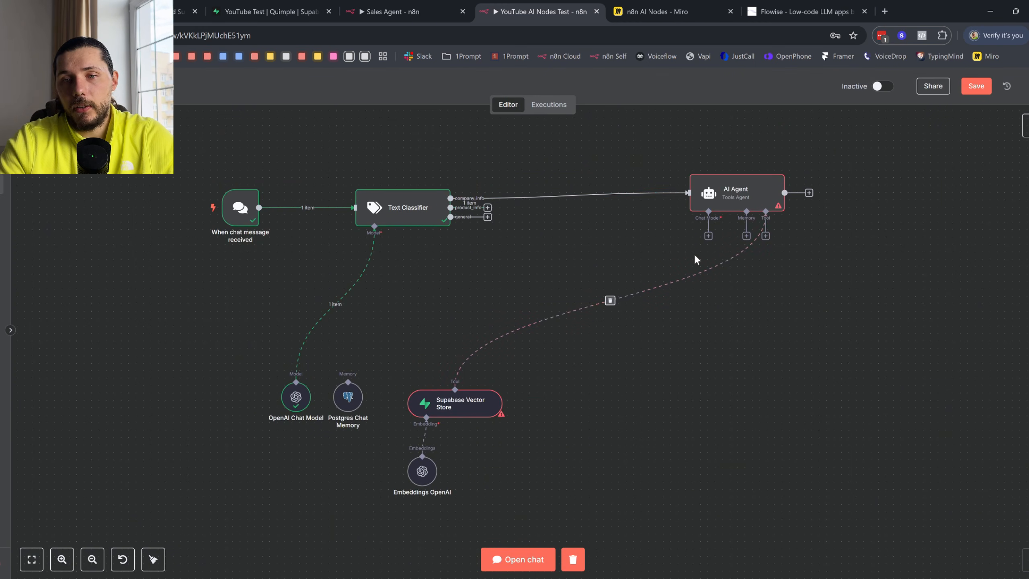
left_click(611, 300)
left_click_drag(755, 199, 693, 239)
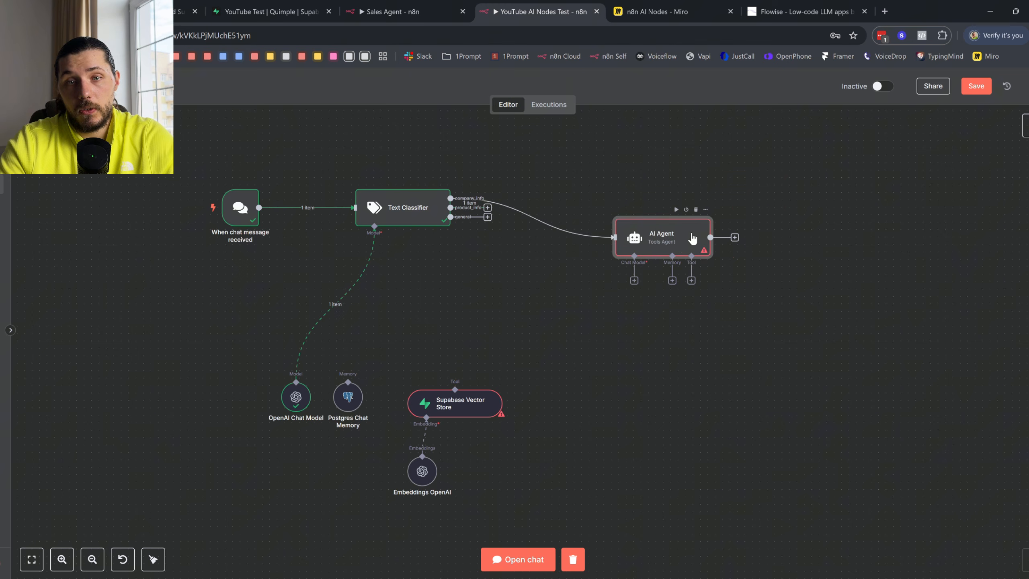
left_click(696, 209)
- Remove the connection between the OpenAI Chat Model and the Text Classifier
scroll(359, 217, "up", 2)
scroll(359, 217, "up", 1)
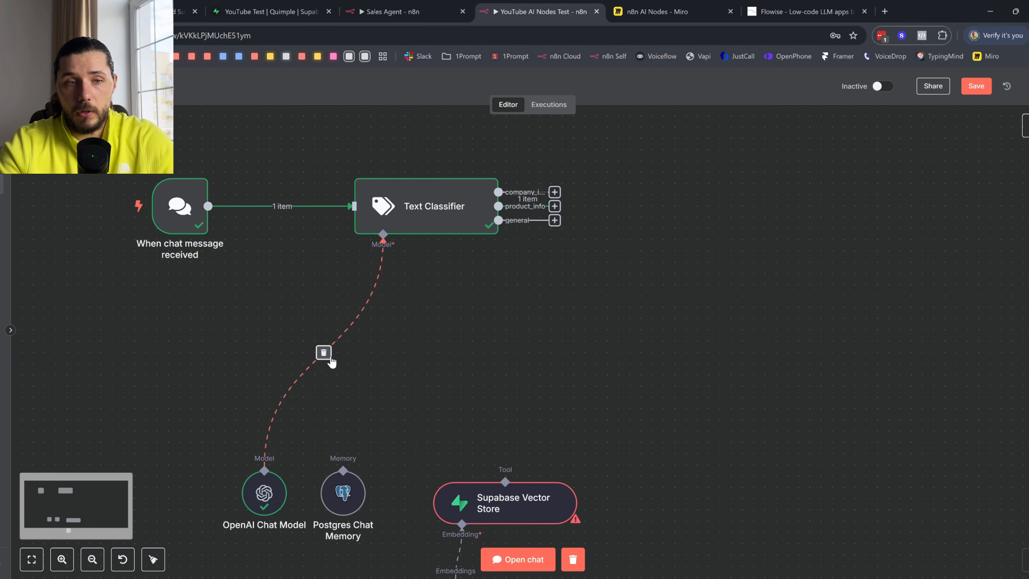
left_click(324, 352)
- Add a Summarization Chain node from the Advanced AI nodes to the canvas and close its settings
left_click(395, 12)
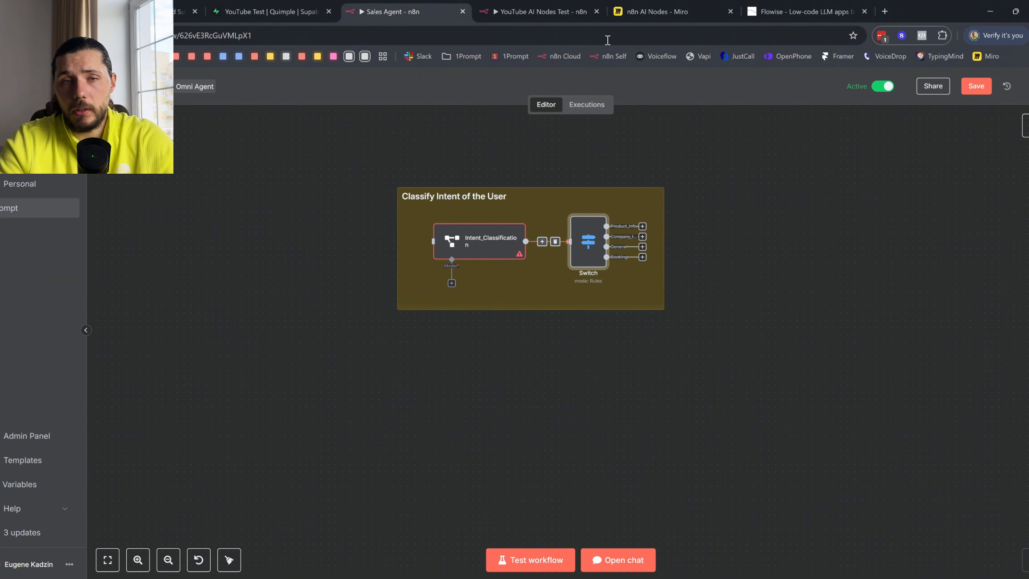
left_click(541, 11)
left_click(1025, 125)
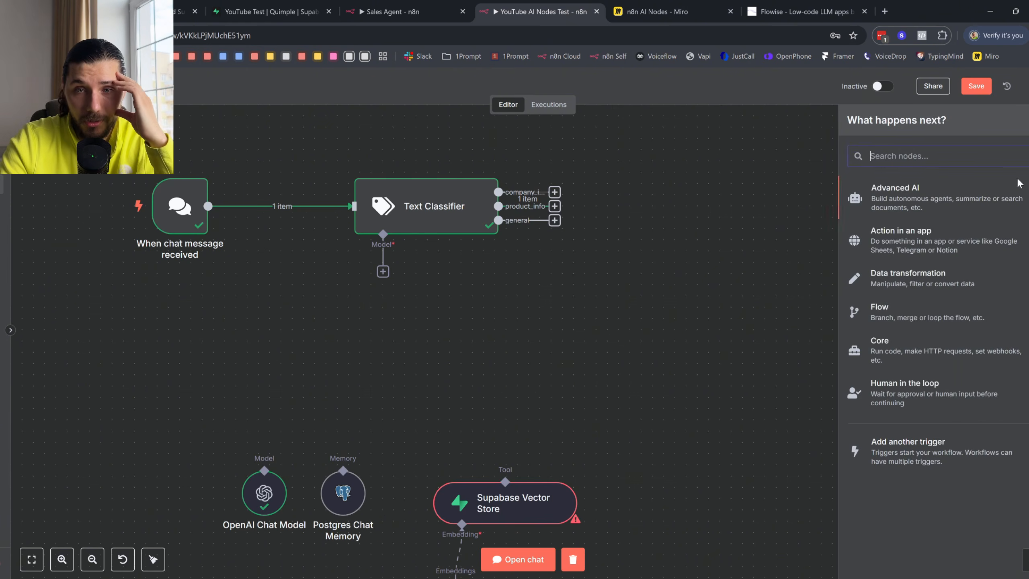
left_click(955, 201)
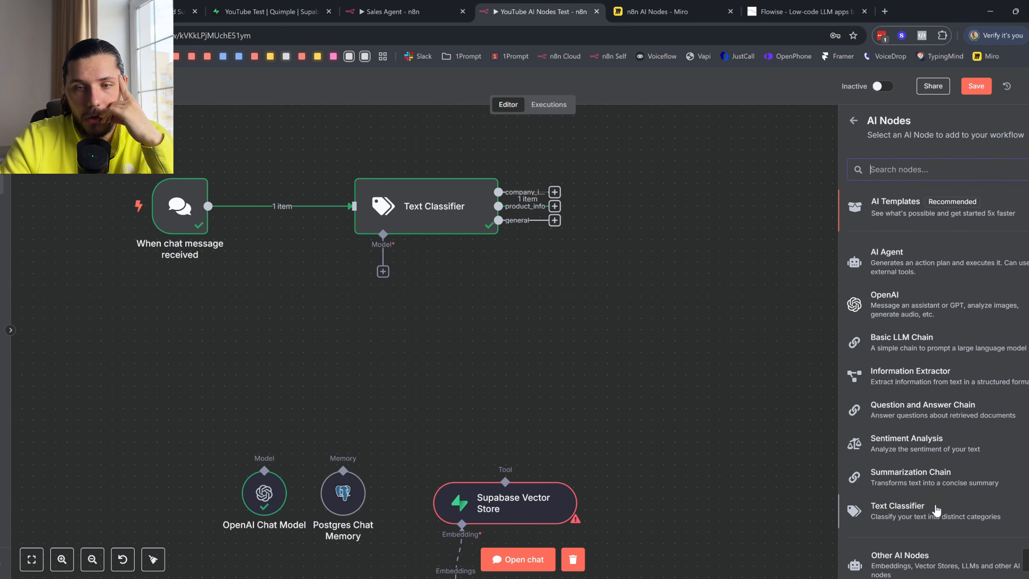
left_click(935, 482)
key("Escape")
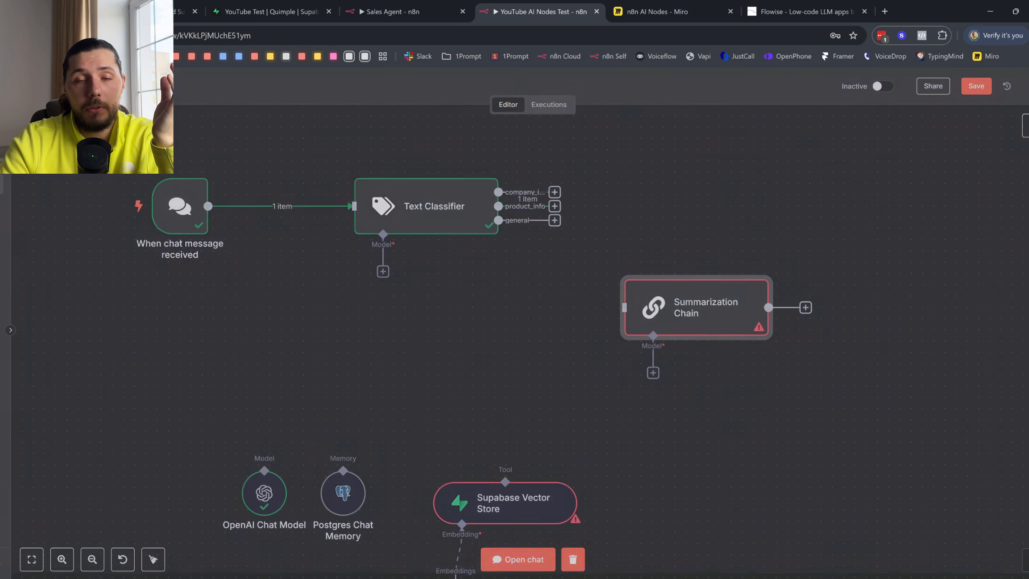
- Delete the Text Classifier node and move the Summarization Chain into its place
left_click(476, 166)
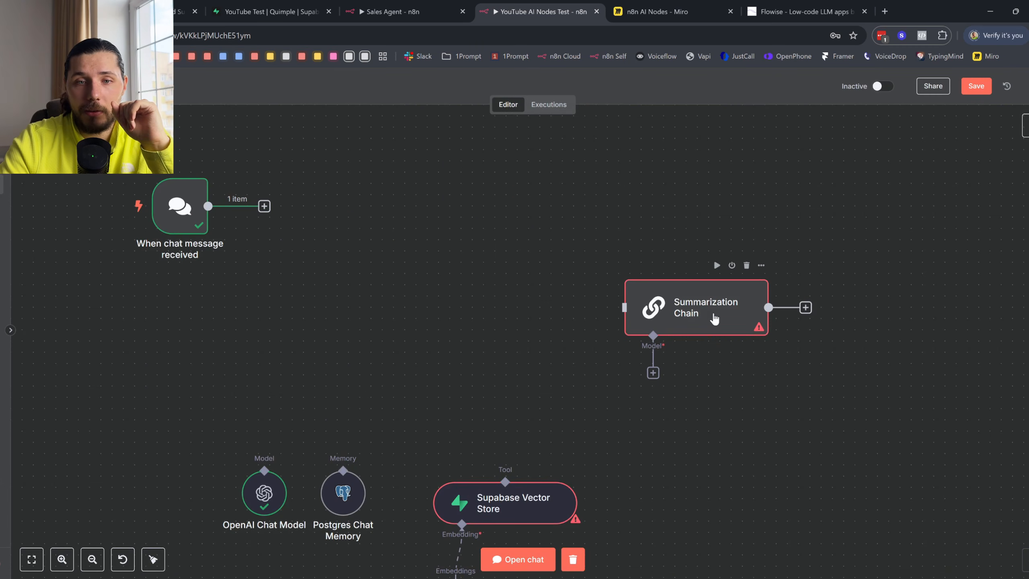
left_click_drag(715, 322, 553, 232)
- Review the Summarization Chain's Data to Summarize and Chunking Strategy choices, trying Advanced and returning to Simple (Define Below)
double_click(553, 231)
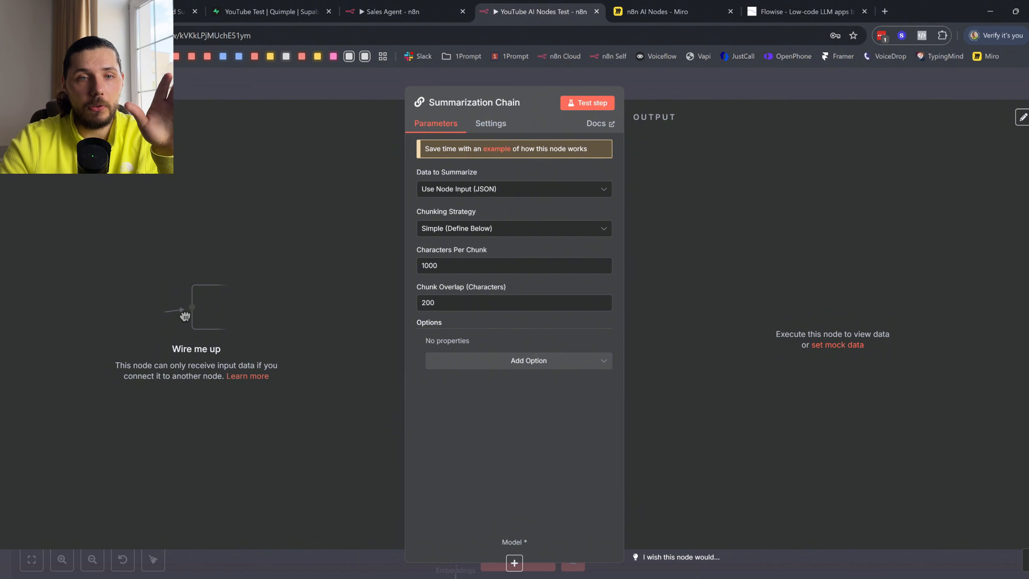
left_click(474, 196)
left_click(515, 441)
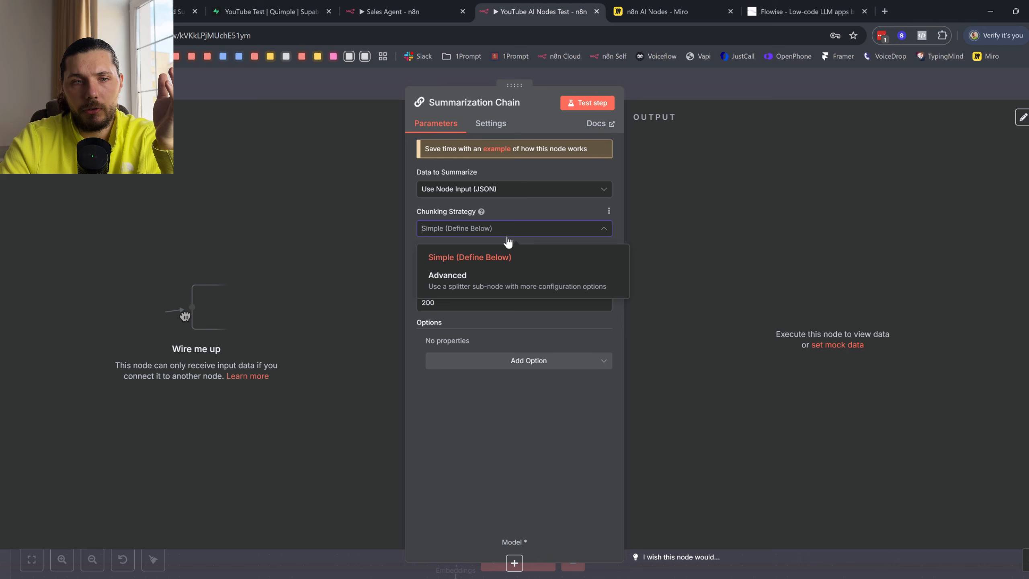
left_click(491, 293)
left_click(468, 228)
left_click(479, 259)
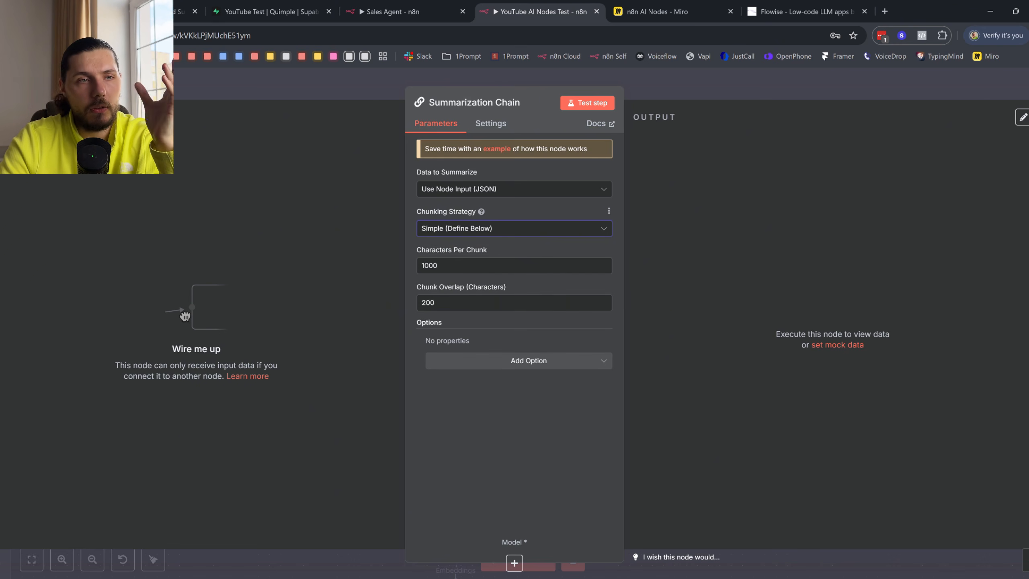
key("Escape")
left_click_drag(541, 247, 529, 236)
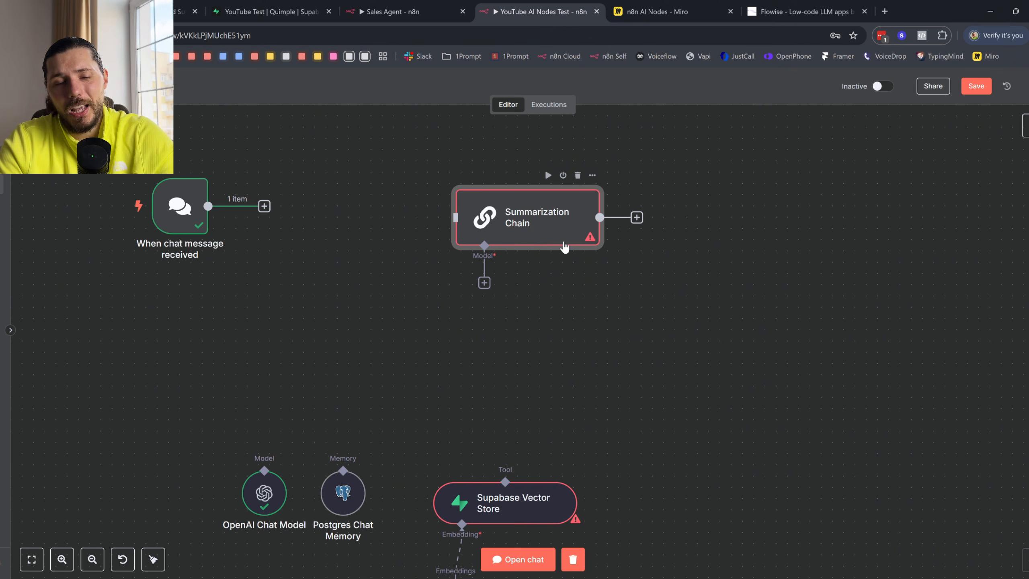
scroll(570, 260, "down", 4)
scroll(570, 260, "right", 1)
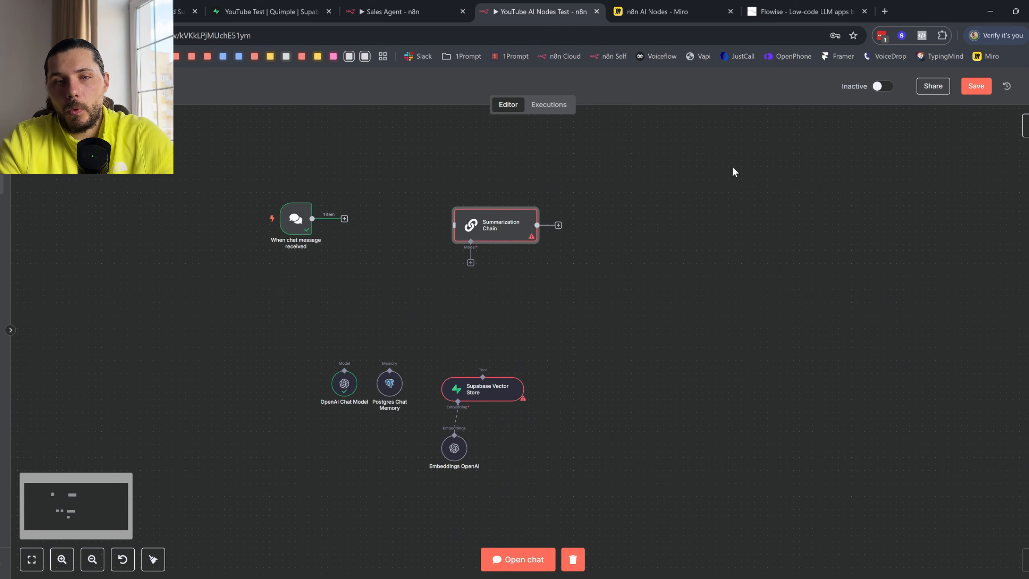
- Add an OpenAI node with the Message a Model action and place it beside the Summarization Chain
left_click(1027, 126)
left_click(1025, 126)
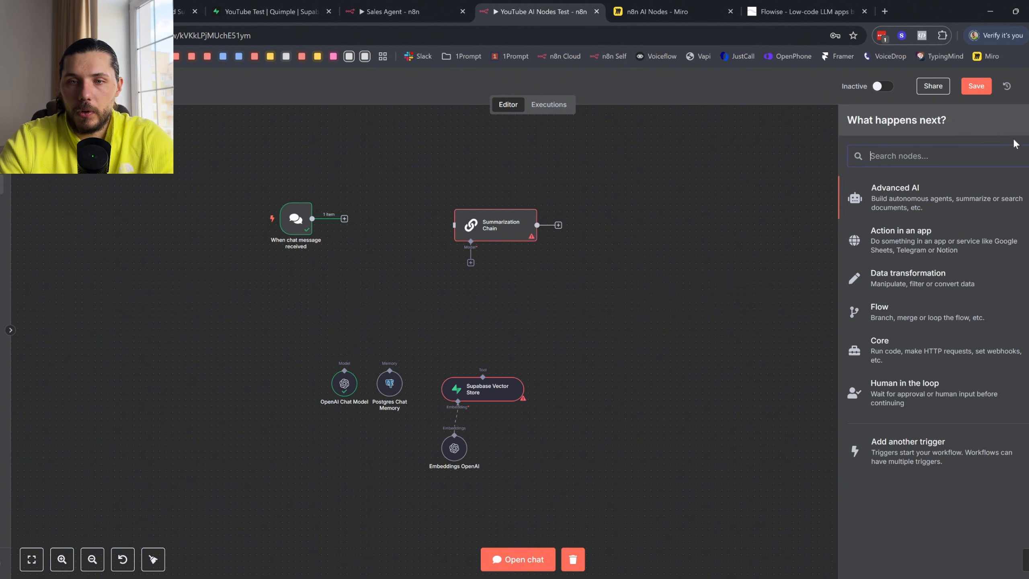
left_click(961, 202)
left_click(938, 318)
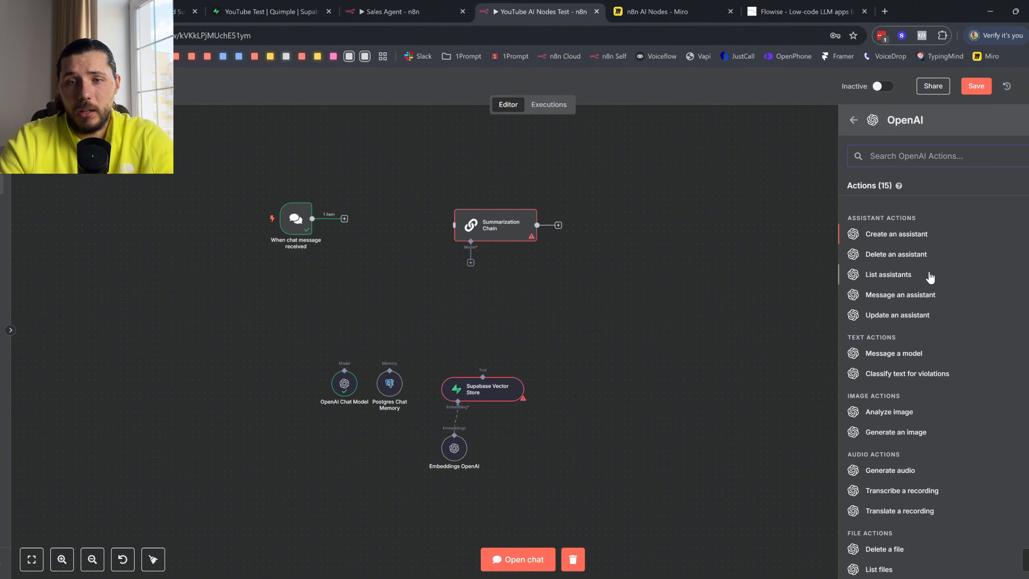
left_click(912, 356)
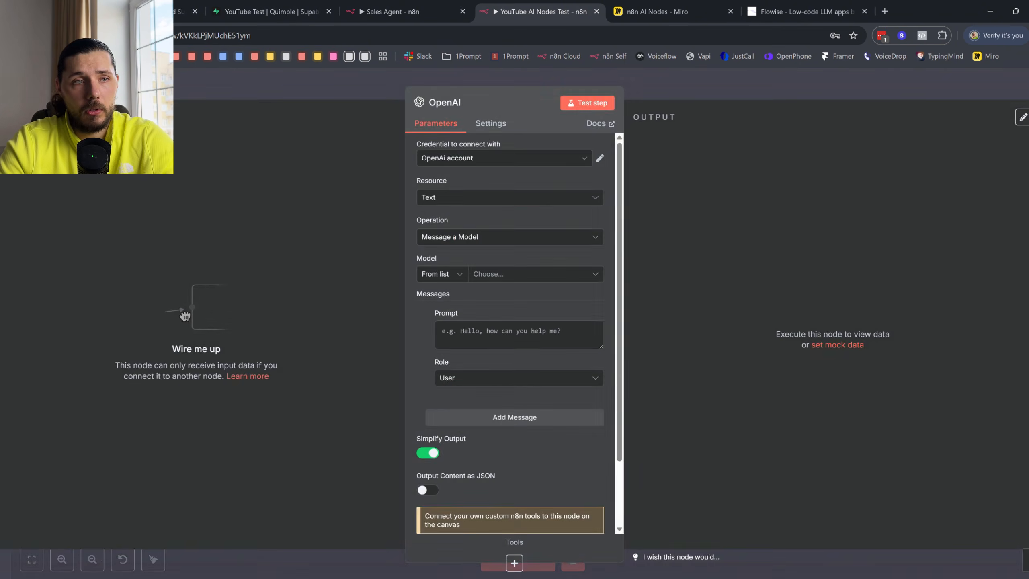
left_click(37, 86)
left_click_drag(1027, 235, 569, 232)
scroll(443, 230, "up", 3)
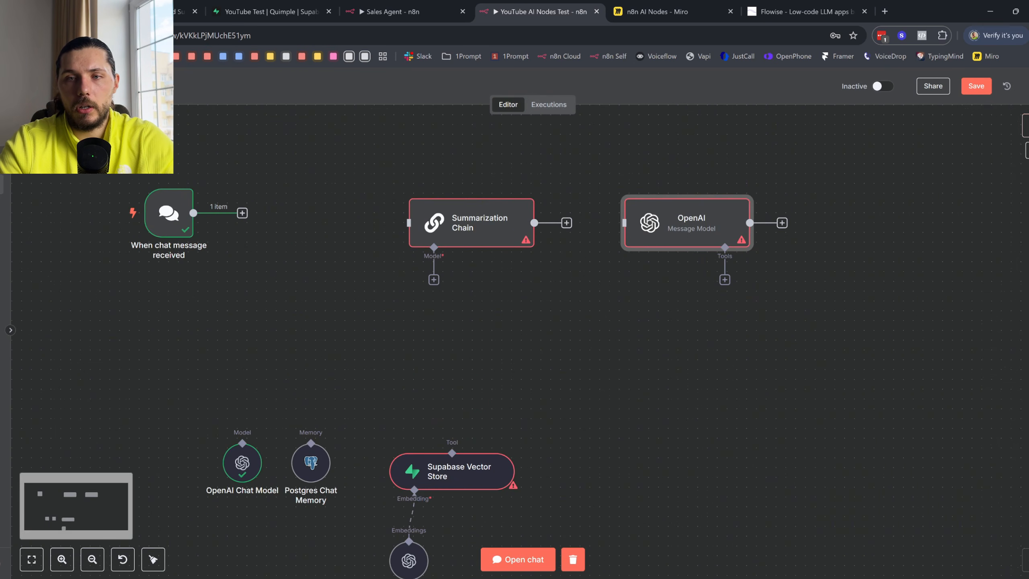
- Examine the available Advanced AI nodes, including the Other AI Nodes categories and the Tools list
left_click(1024, 124)
left_click(955, 213)
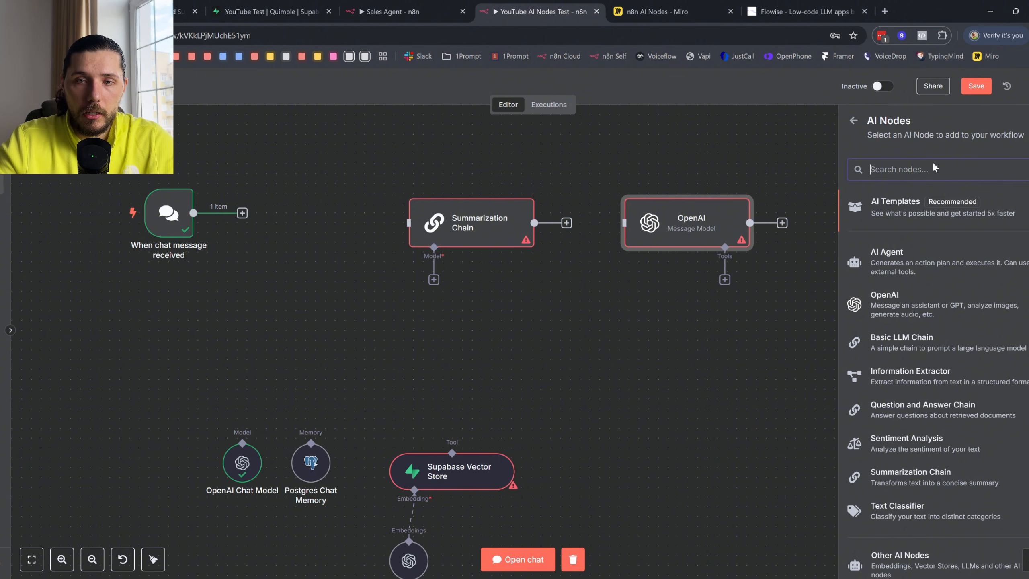
scroll(964, 279, "down", 1)
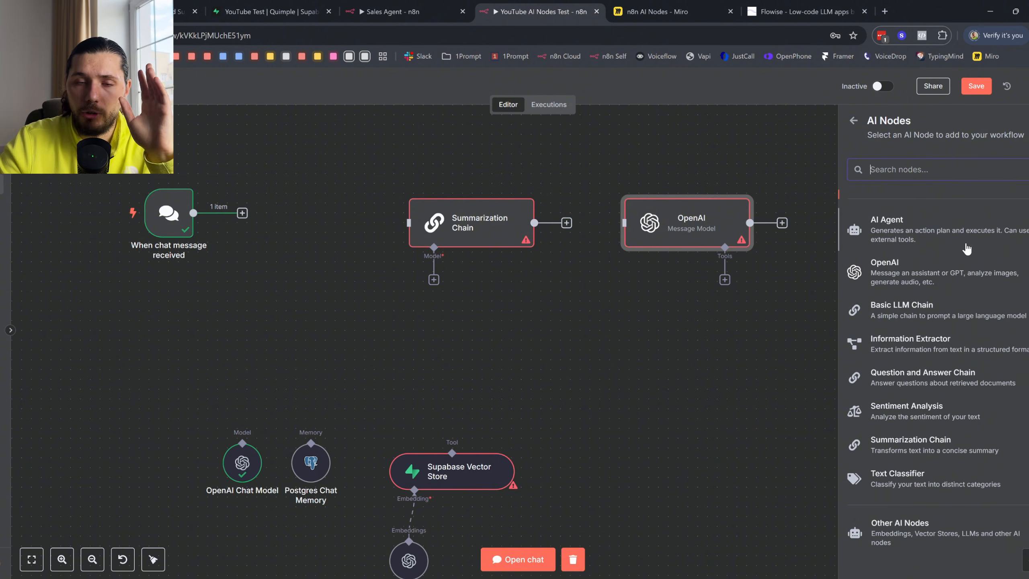
left_click(940, 539)
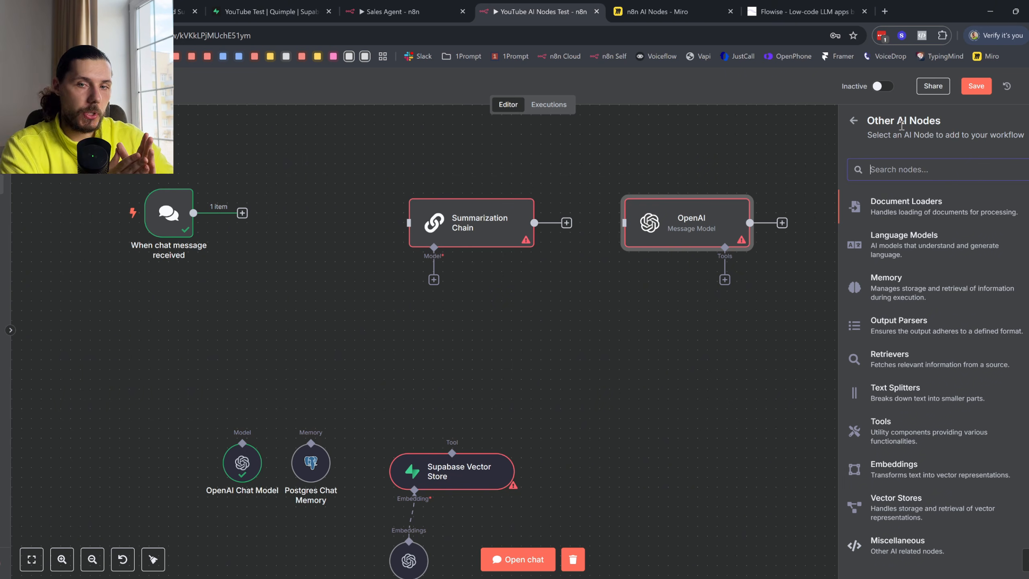
left_click(944, 443)
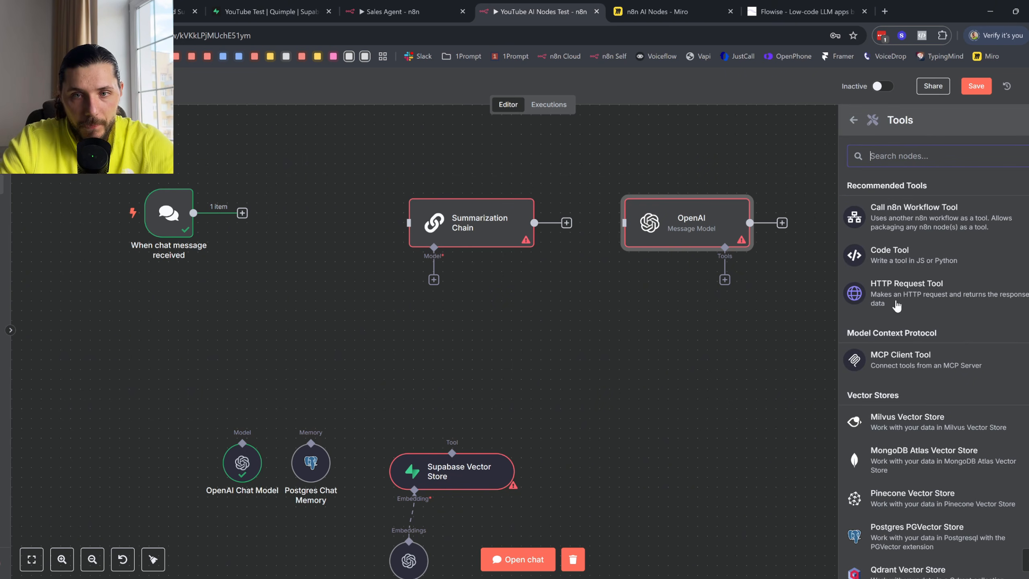
left_click(854, 120)
scroll(396, 486, "down", 1)
scroll(398, 491, "down", 2)
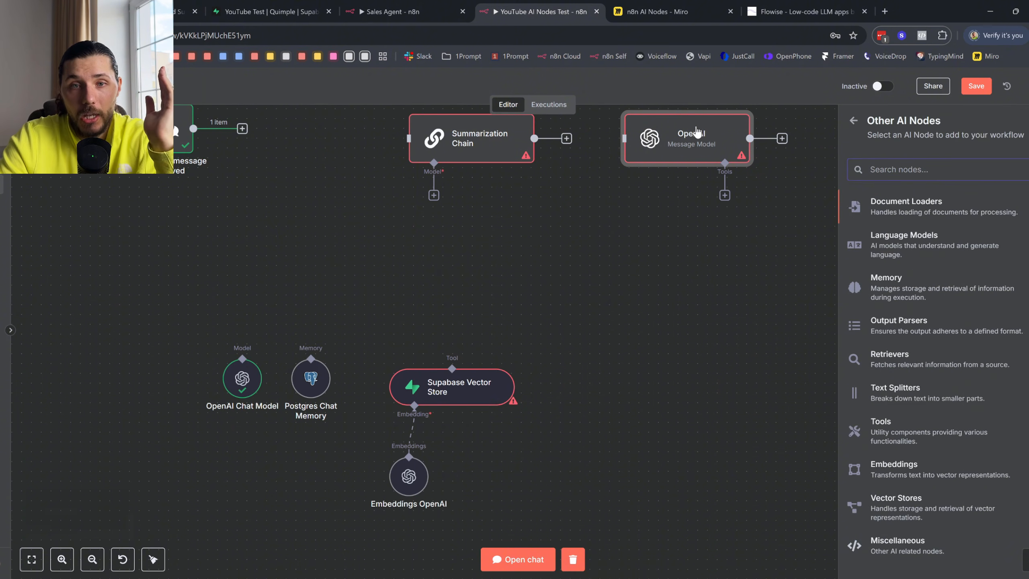
- Delete the OpenAI Message Model node from the canvas
scroll(684, 178, "up", 2)
left_click(706, 260)
left_click(730, 158)
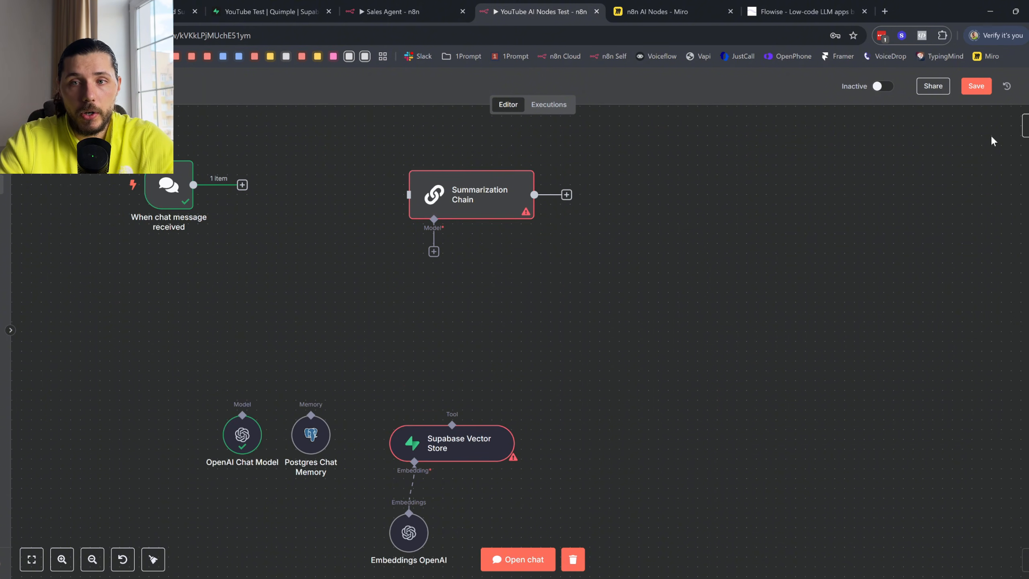
- Add an AI Agent node from the Advanced AI nodes and place it beside the Summarization Chain
left_click(1024, 126)
left_click(907, 197)
left_click(912, 262)
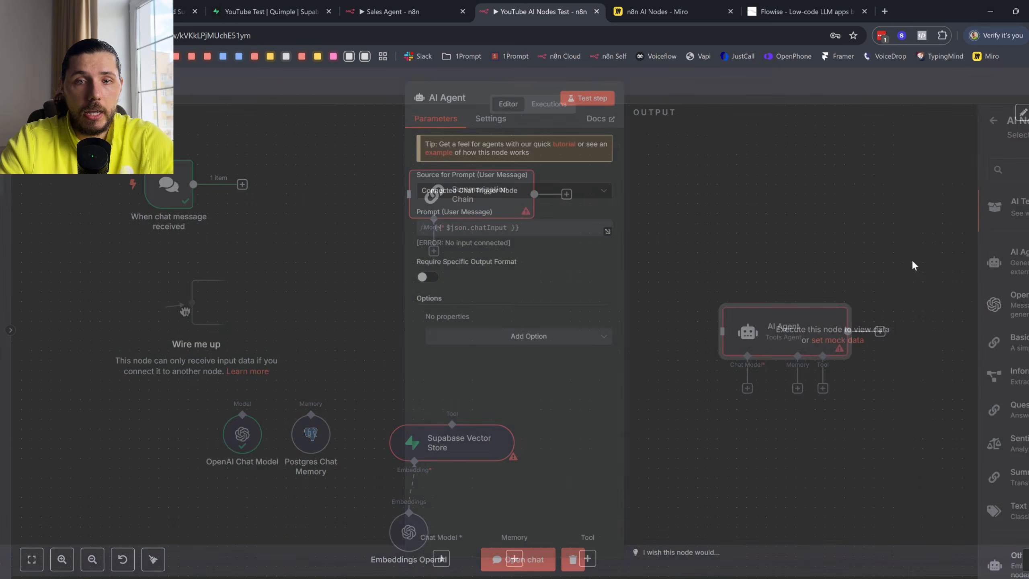
left_click(45, 92)
scroll(701, 297, "right", 3)
left_click_drag(693, 326, 604, 219)
- Examine the Language Models category under Other AI Nodes and the chat models offered for the AI Agent's Chat Model connection
left_click(1024, 127)
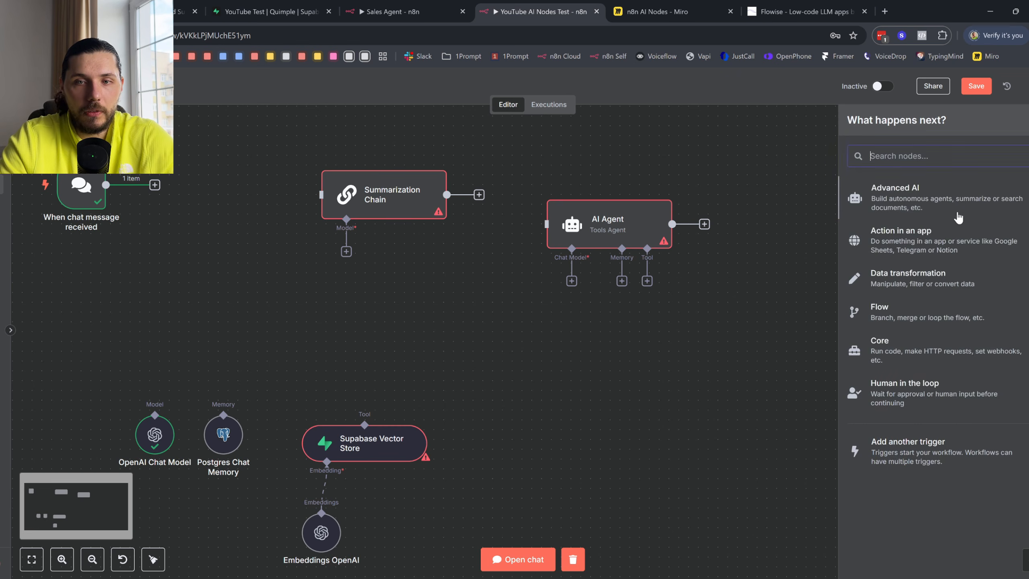
left_click(950, 215)
left_click(916, 556)
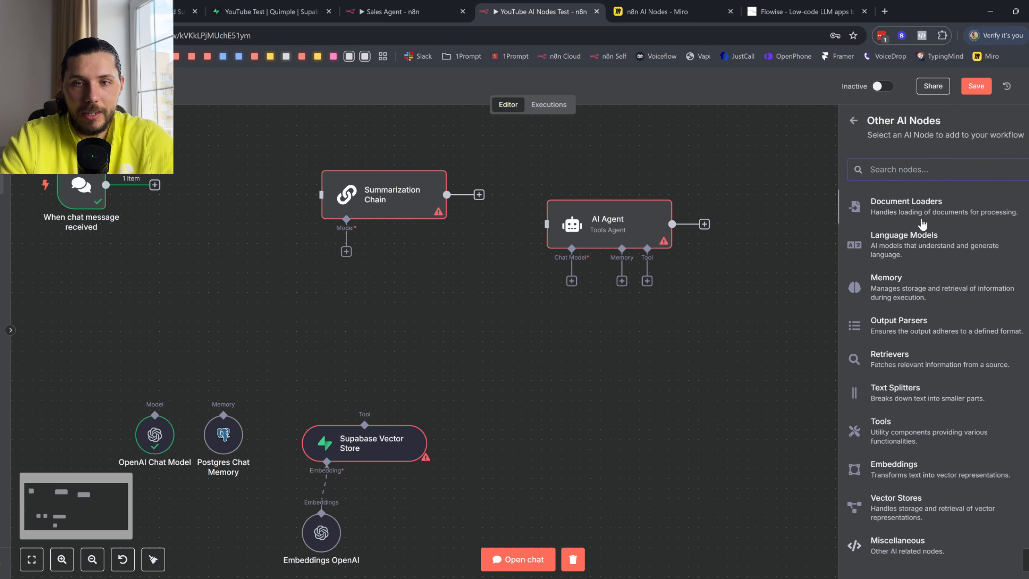
left_click(912, 244)
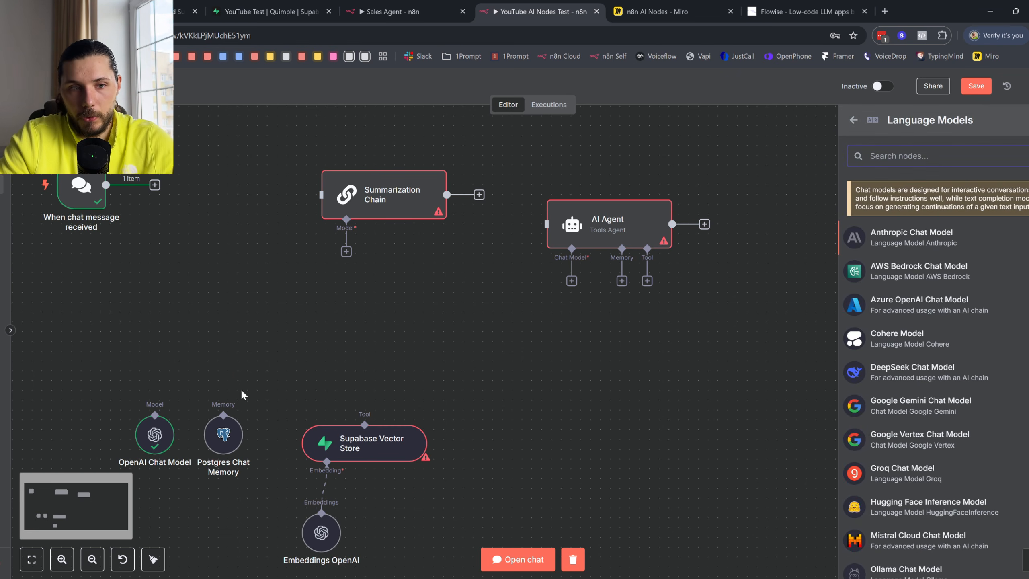
scroll(600, 228, "down", 1)
left_click(572, 252)
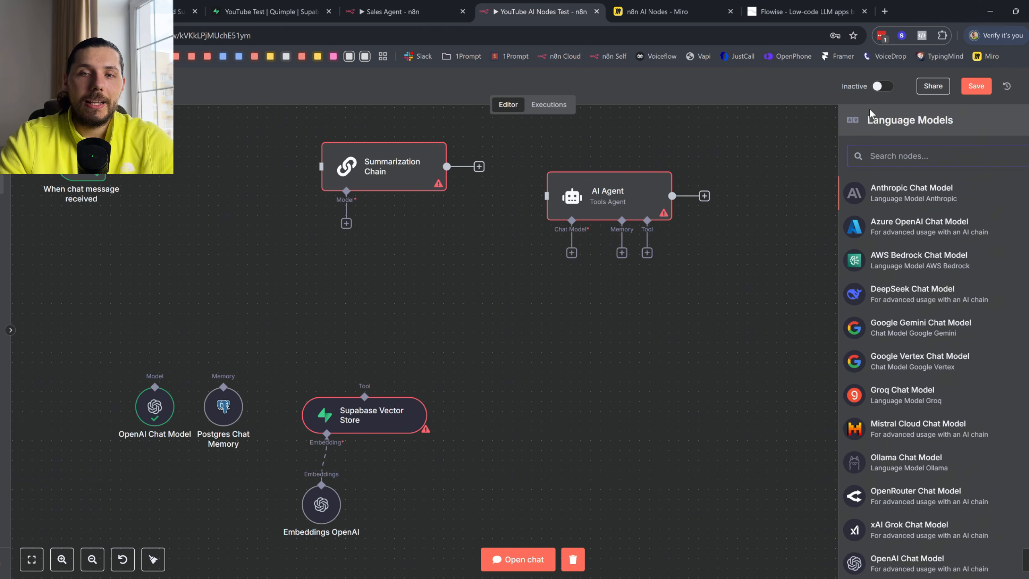